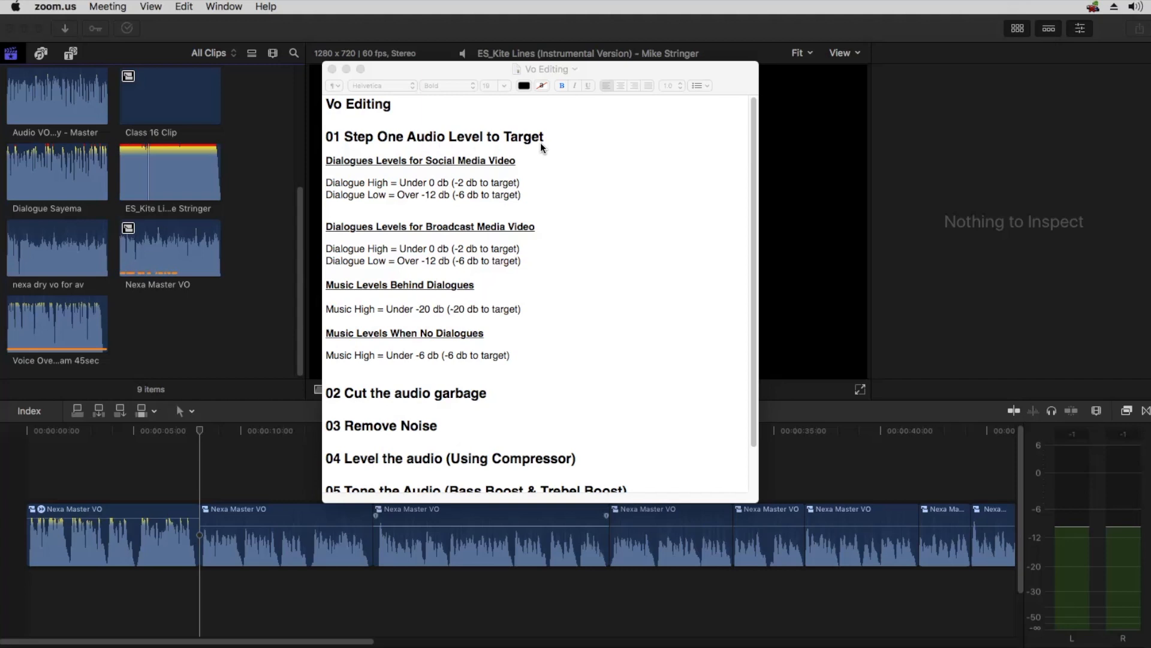
Return to Final Cut Pro, enlarge the timeline area and widen the audio meters.
left_click(804, 400)
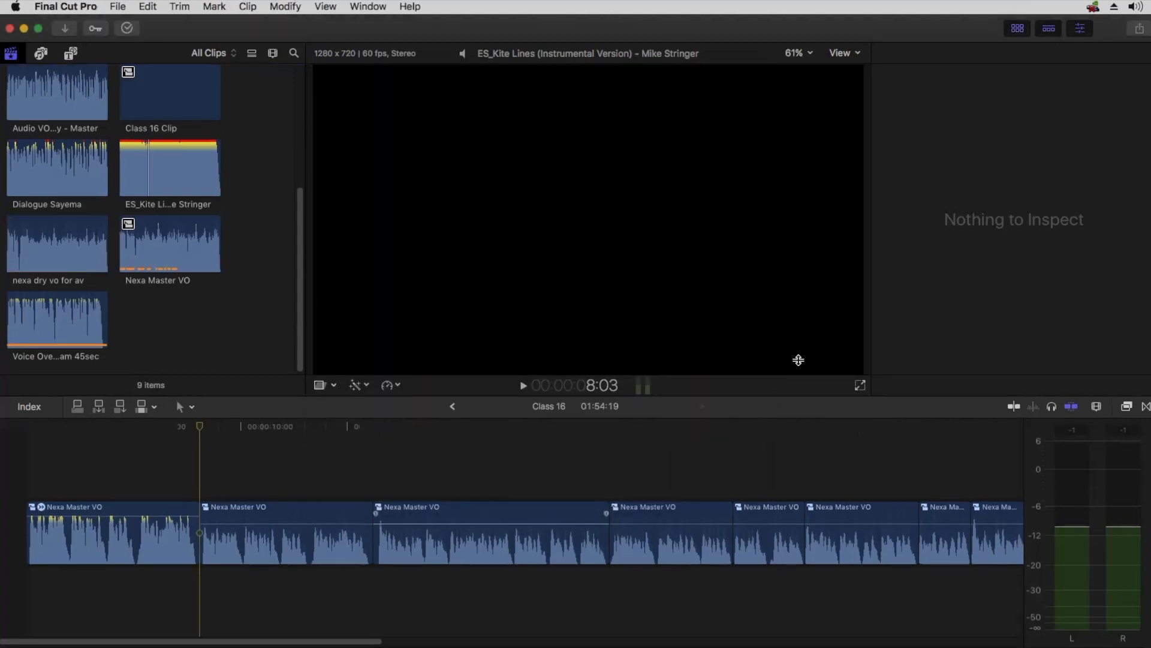
left_click_drag(798, 360, 798, 348)
left_click_drag(1021, 428, 963, 431)
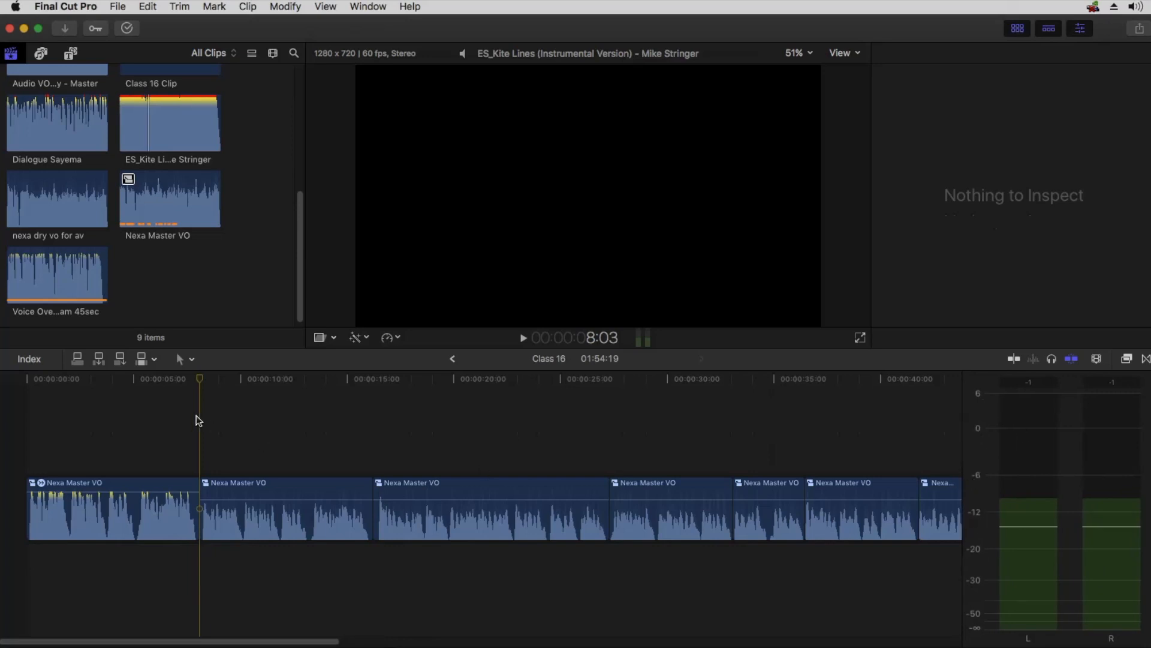
Play the second Nexa Master VO clip from its start at 8:03 to check its level on the audio meters.
left_click(202, 379)
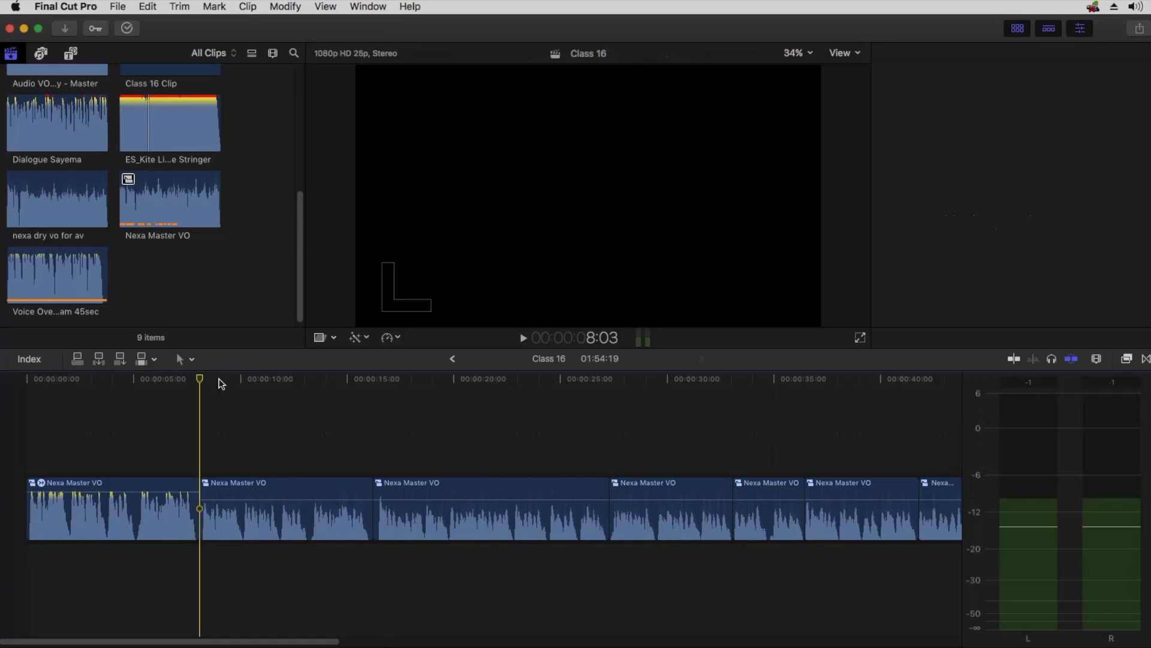
key("super+4")
key("space")
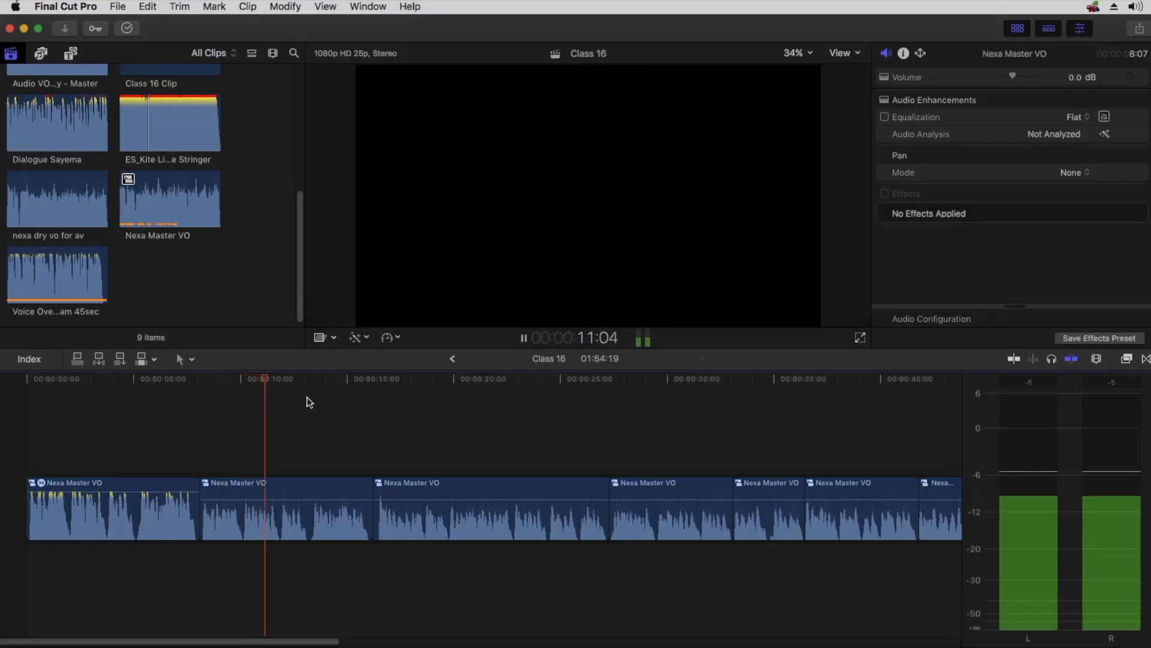
key("space")
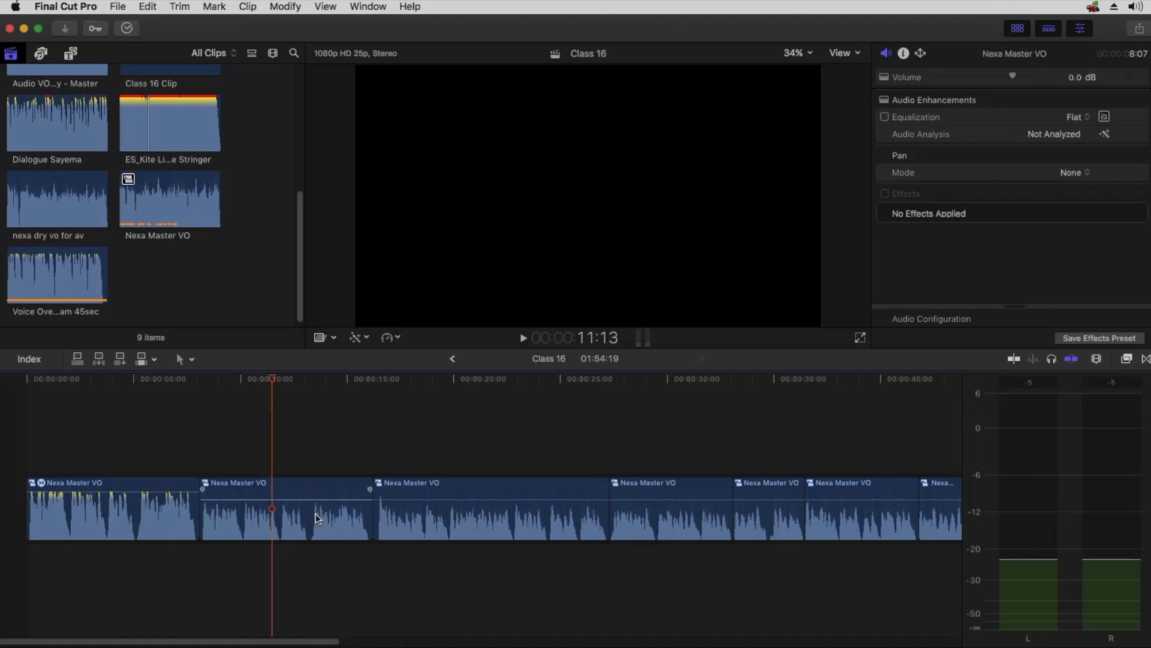
Annotate the 0 dB line of the audio meter with the label SM and bring up the Vo Editing notes in TextEdit.
key("super+equal")
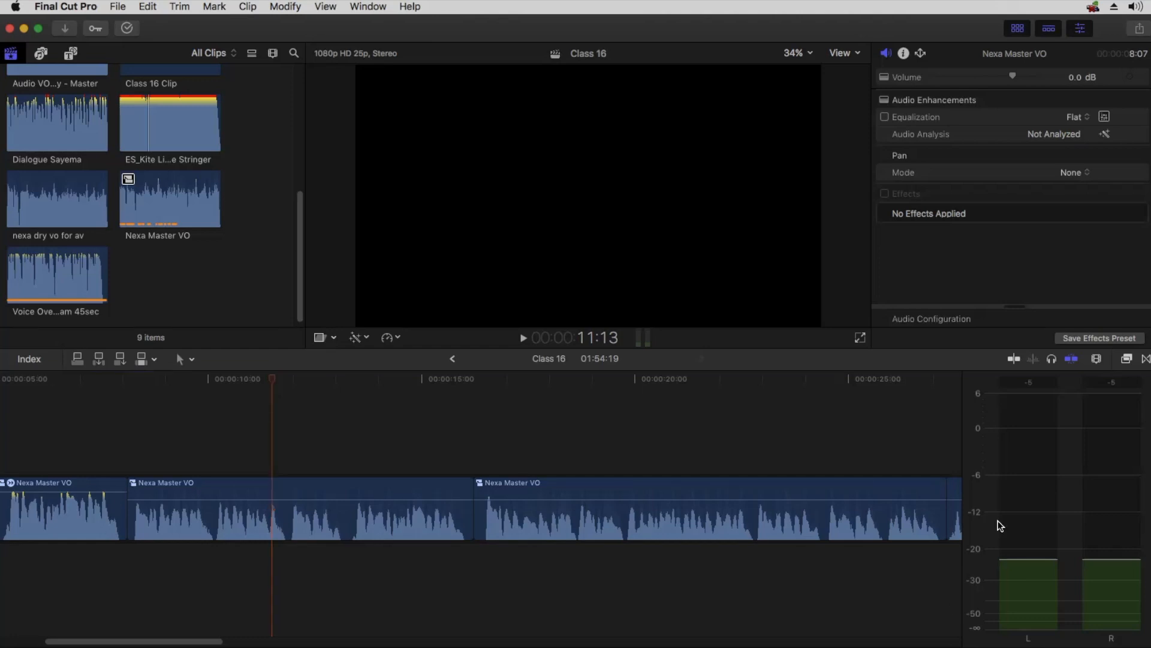
mouse_move(995, 427)
left_mouse_down()
mouse_move(889, 414)
mouse_move(878, 429)
mouse_move(917, 411)
mouse_move(921, 428)
left_mouse_up()
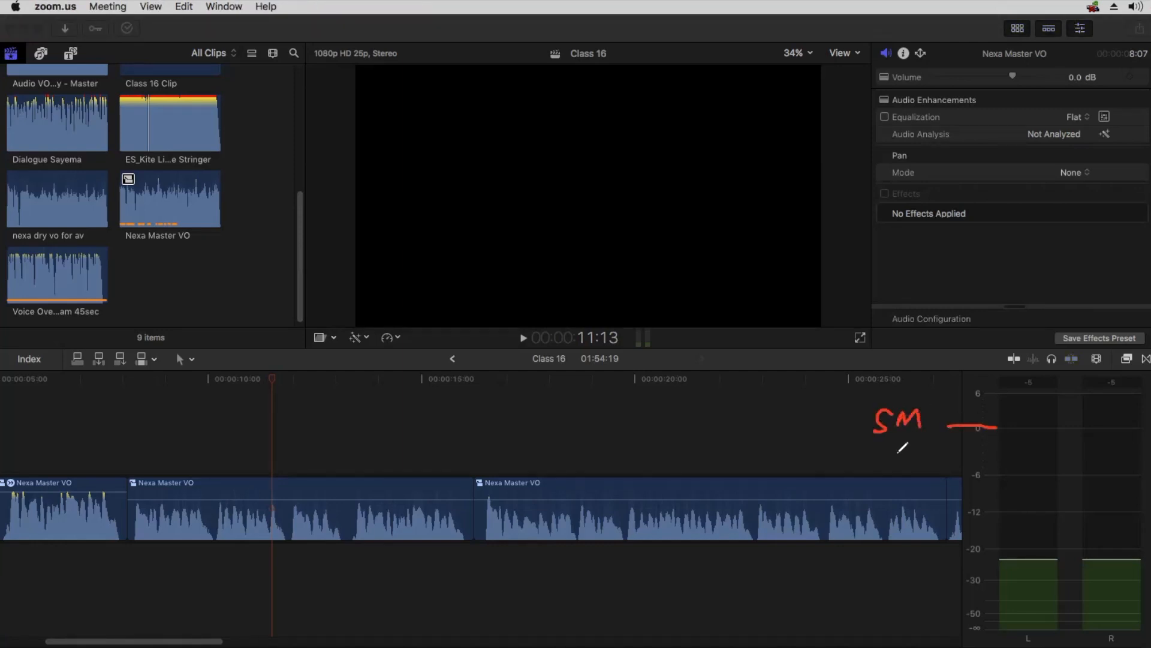
key("super+Tab")
key("super+Tab")
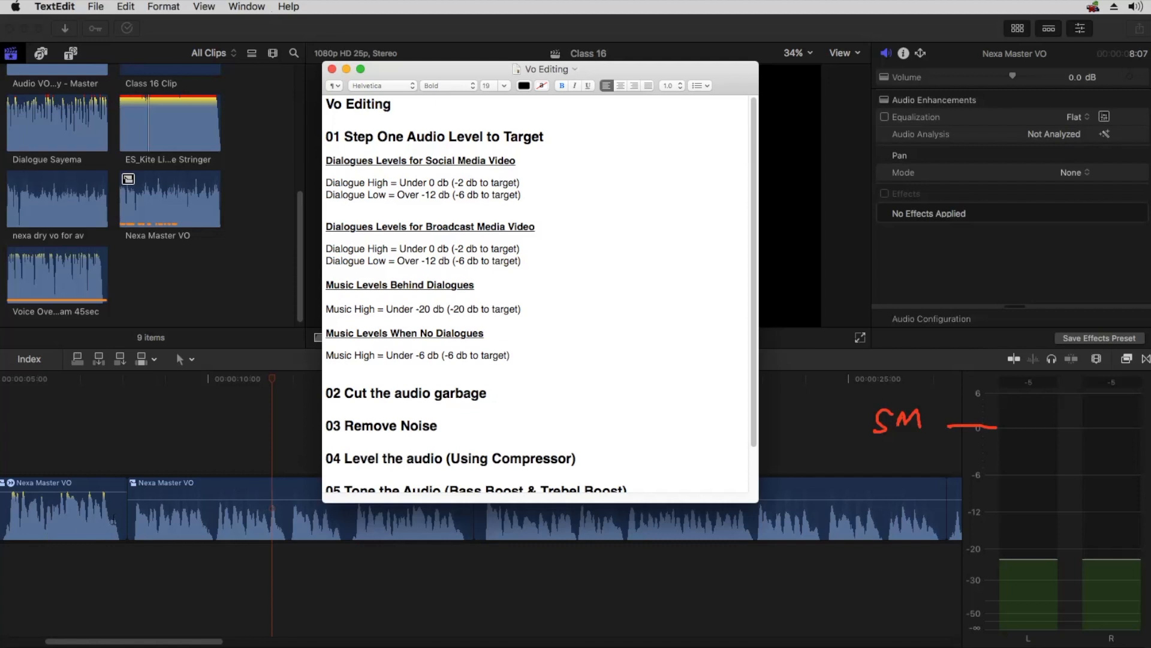
Draw annotation lines along the waveforms of the second and third Nexa Master VO clips.
left_click(145, 519)
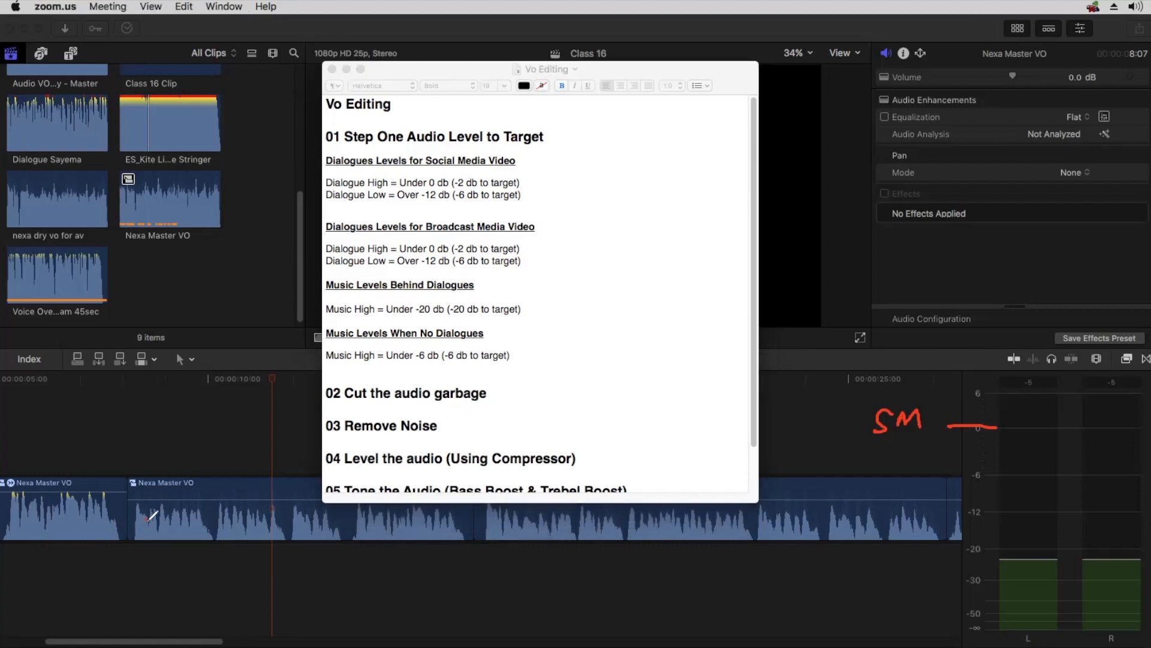
left_click_drag(142, 511, 419, 513)
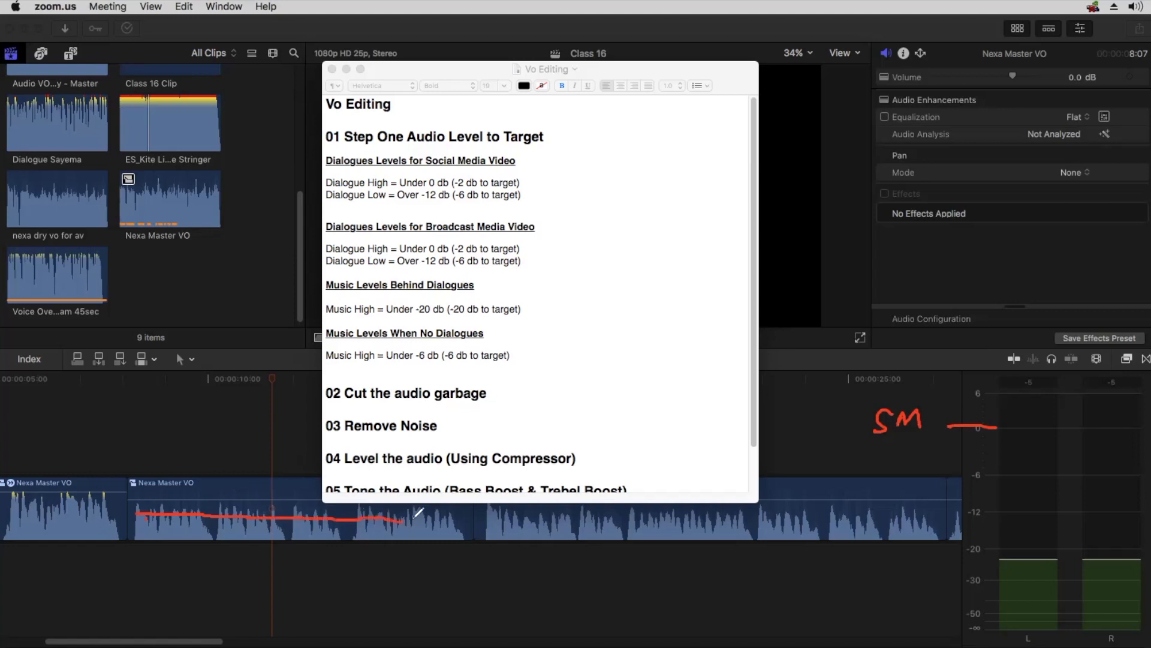
mouse_move(495, 536)
left_mouse_down()
mouse_move(505, 512)
mouse_move(514, 532)
mouse_move(524, 517)
mouse_move(547, 529)
mouse_move(560, 509)
mouse_move(601, 528)
left_mouse_up()
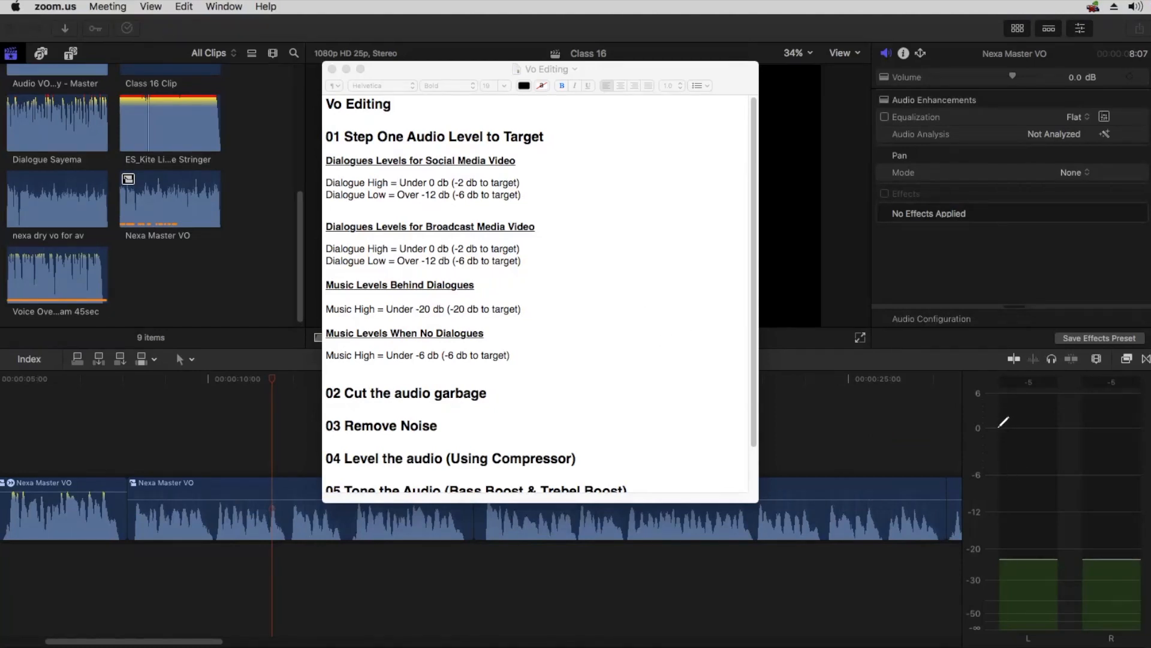
Mark the 0 dB meter line and the high peaks of the second and third clips, moving the notes clear of the timeline.
left_click_drag(1000, 429, 964, 427)
left_click_drag(160, 504, 296, 506)
left_click_drag(619, 75, 621, 29)
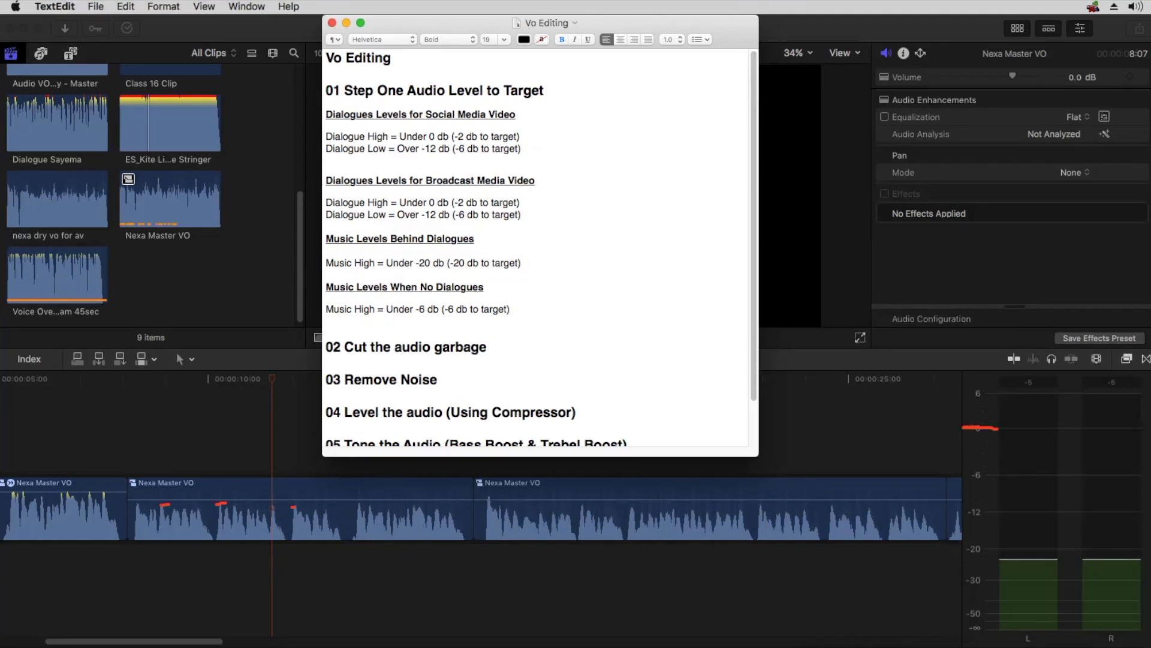
left_click_drag(488, 497, 501, 496)
left_click_drag(830, 503, 835, 500)
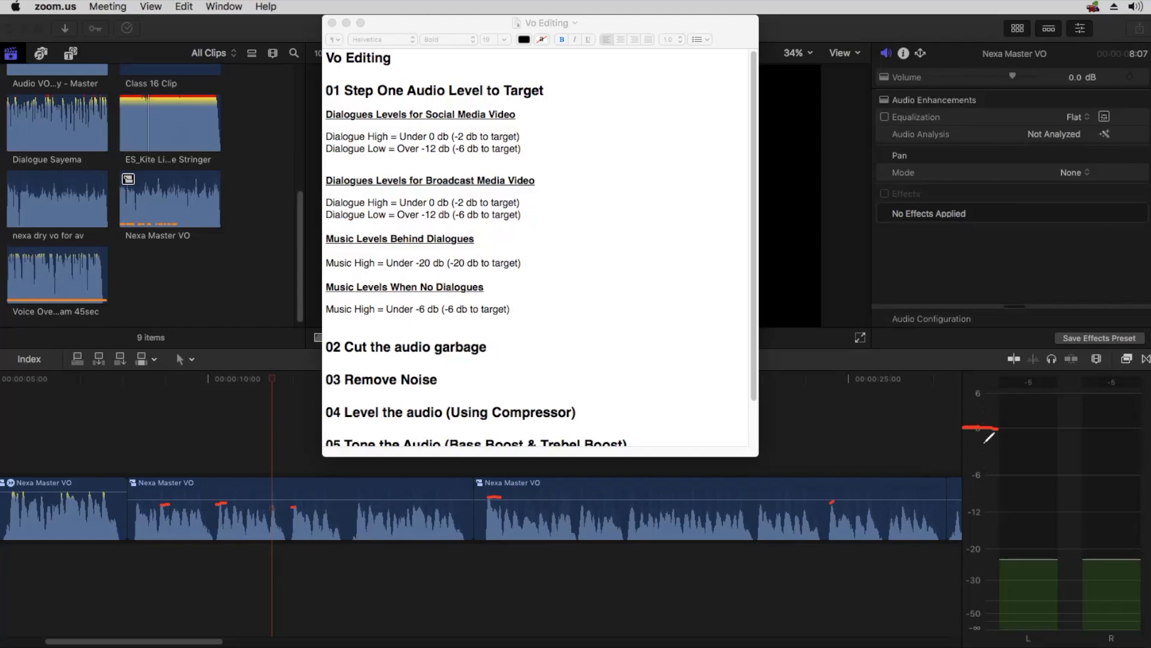
Draw up and down arrows at the 0 dB meter line and underline the -2 db dialogue target in the notes.
mouse_move(1010, 421)
left_mouse_down()
mouse_move(1007, 436)
mouse_move(1017, 415)
mouse_move(1026, 447)
left_mouse_up()
left_click_drag(454, 143, 528, 144)
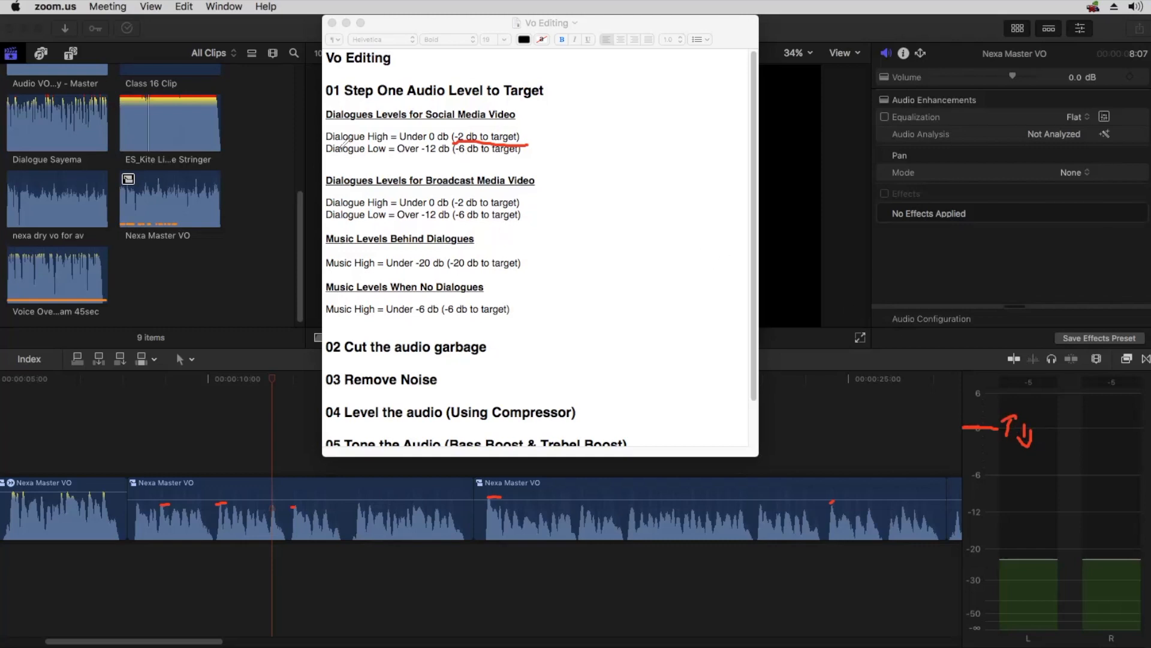
left_click_drag(334, 157, 352, 152)
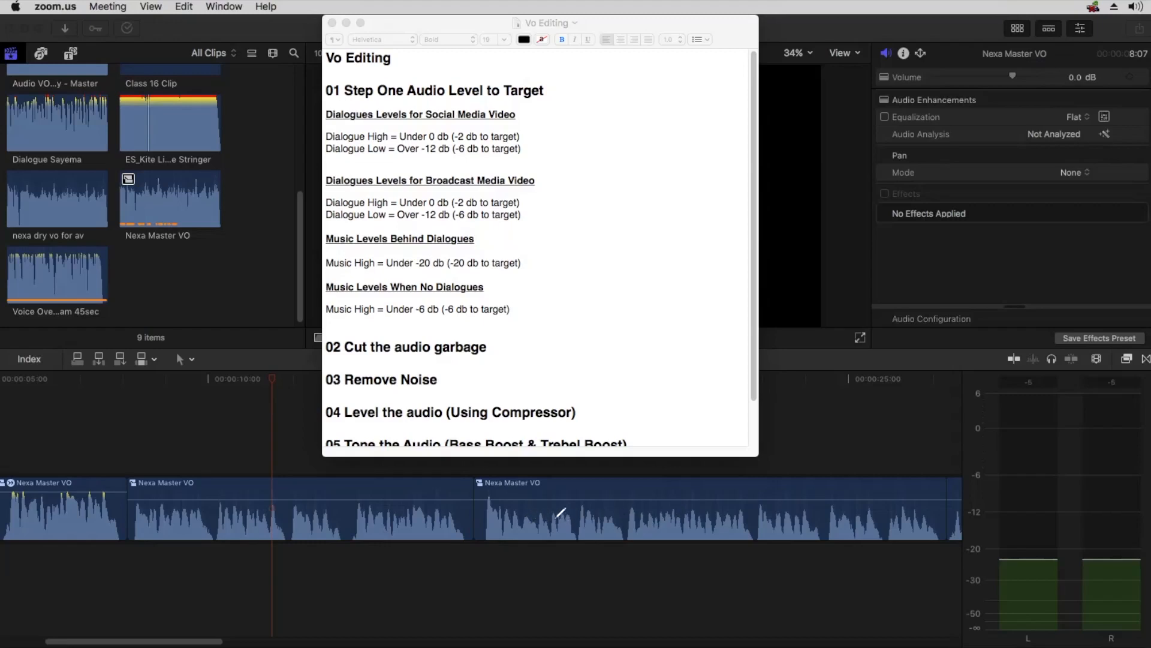
Mark the low passages of the third clip and annotate the meter's 0 dB line as SM and its -12 dB line.
left_click_drag(523, 518, 614, 518)
left_click_drag(808, 524, 813, 526)
left_click_drag(921, 520, 926, 519)
mouse_move(990, 426)
left_mouse_down()
mouse_move(934, 424)
mouse_move(936, 410)
mouse_move(887, 441)
left_mouse_up()
mouse_move(941, 426)
left_mouse_down()
mouse_move(956, 397)
mouse_move(960, 431)
left_mouse_up()
mouse_move(995, 510)
left_mouse_down()
mouse_move(960, 506)
mouse_move(997, 487)
left_mouse_up()
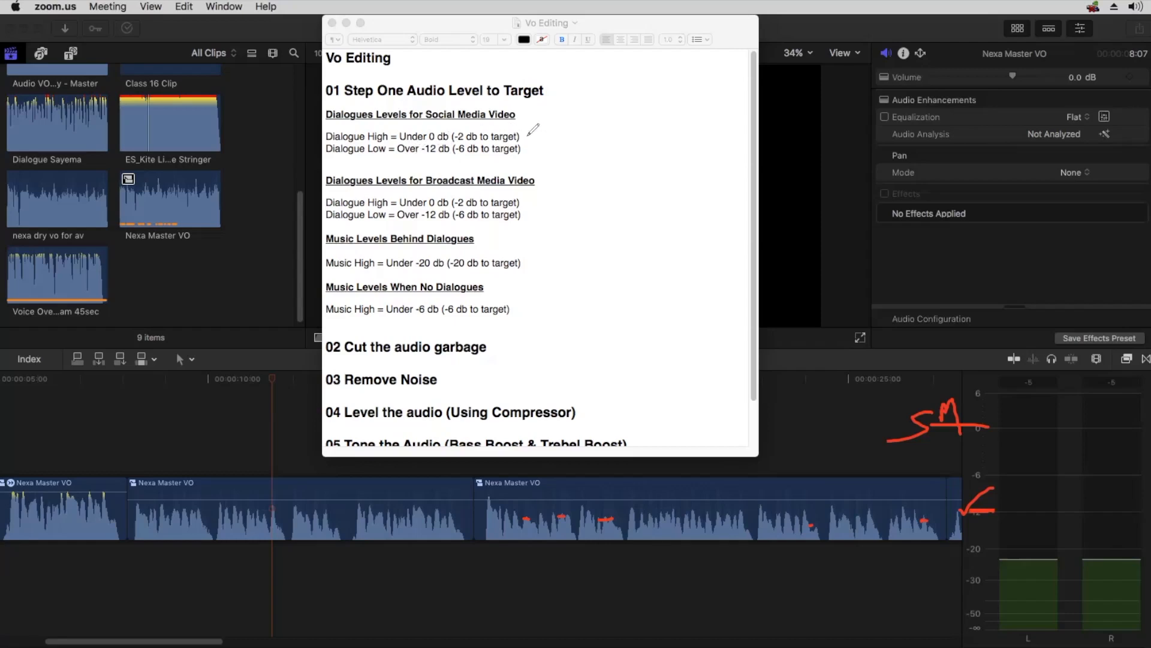
Underline the Social Media heading in the notes and tick its Dialogue High and Dialogue Low targets.
left_click_drag(444, 125, 486, 115)
mouse_move(521, 135)
left_mouse_down()
mouse_move(537, 127)
mouse_move(544, 144)
left_mouse_up()
left_click(531, 152)
Sketch a sample dialogue waveform over the audio meter, marking its highest peak as -2 and its low limit near -12 dB.
mouse_move(1008, 445)
left_mouse_down()
mouse_move(1036, 484)
mouse_move(1043, 433)
mouse_move(1060, 484)
mouse_move(1064, 440)
mouse_move(1084, 487)
mouse_move(1095, 449)
mouse_move(1099, 474)
mouse_move(1109, 452)
mouse_move(1121, 478)
mouse_move(1127, 453)
mouse_move(1139, 485)
left_mouse_up()
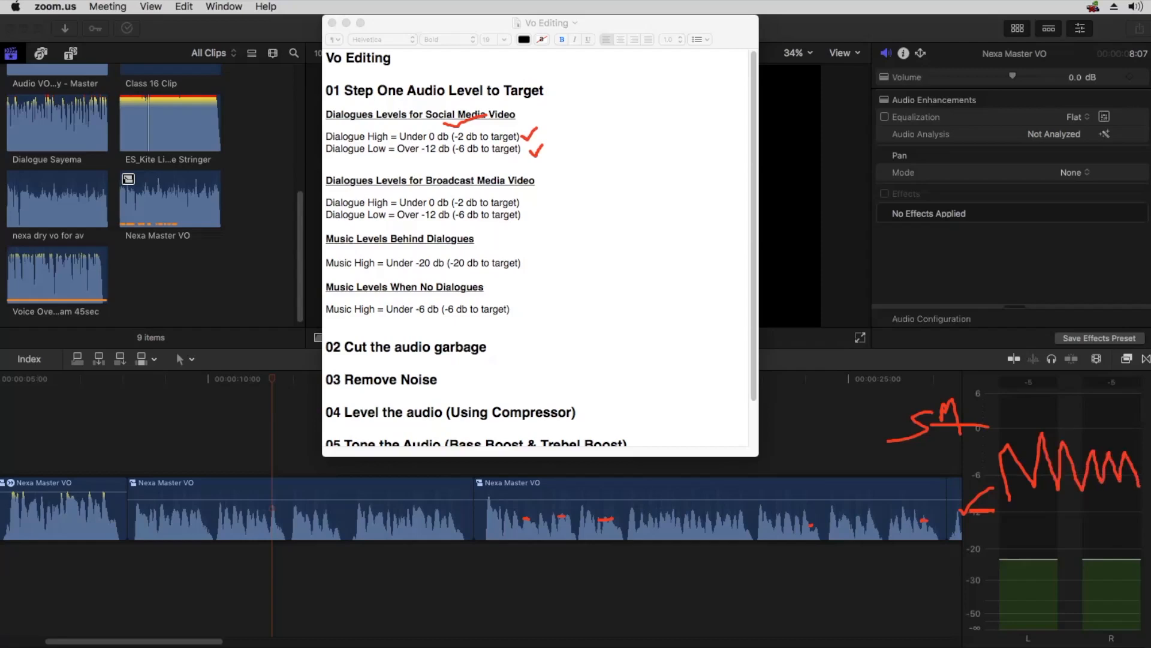
mouse_move(1029, 430)
left_mouse_down()
mouse_move(1070, 434)
mouse_move(1055, 406)
mouse_move(1065, 379)
mouse_move(1089, 391)
left_mouse_up()
left_click_drag(1138, 490, 1149, 497)
mouse_move(1011, 493)
left_mouse_down()
mouse_move(984, 472)
mouse_move(985, 494)
mouse_move(974, 494)
mouse_move(1001, 518)
mouse_move(1010, 501)
mouse_move(939, 503)
mouse_move(999, 511)
mouse_move(949, 517)
left_mouse_up()
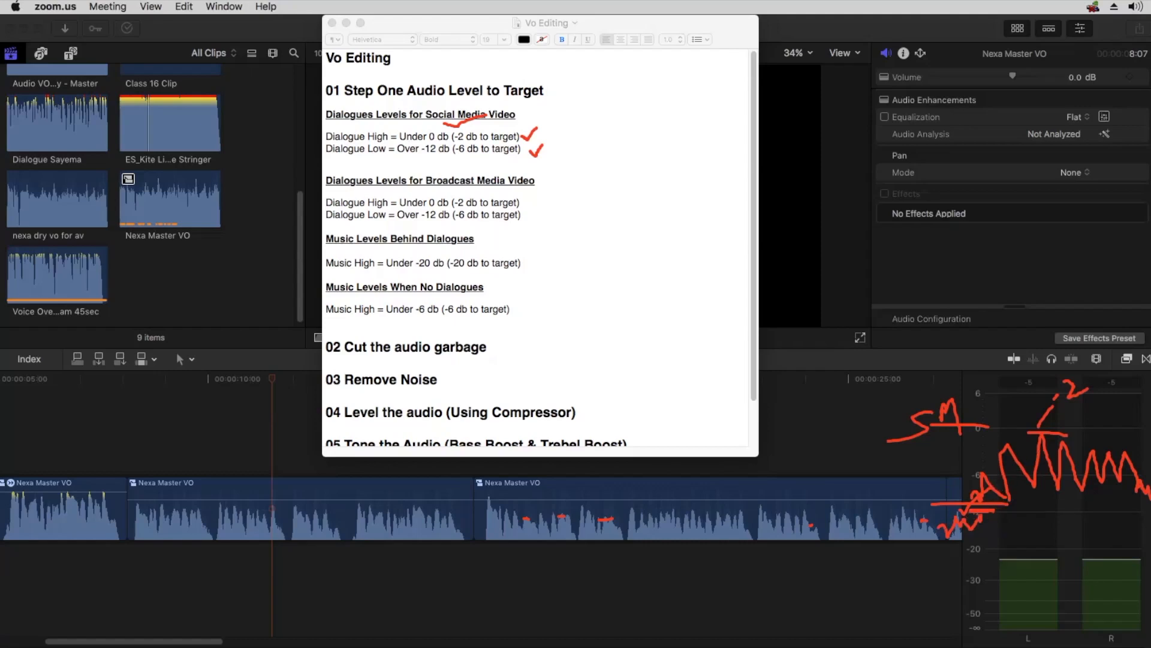
left_click(976, 439)
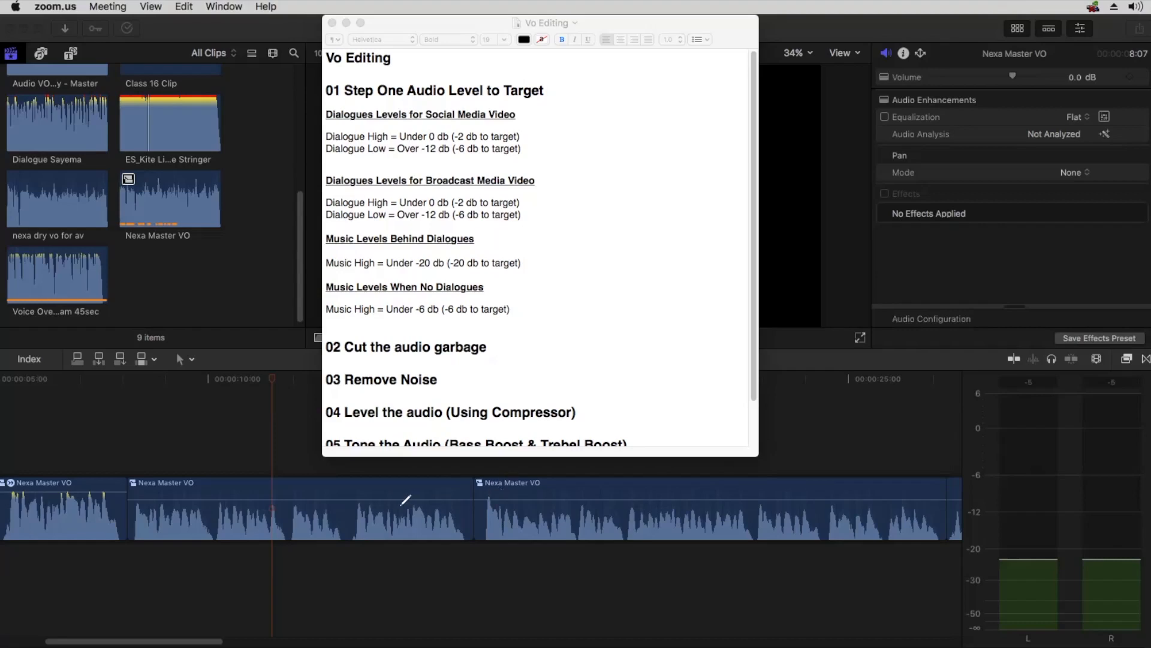
Mark the dialogue peaks of the second and third clips and underline the -2 db Dialogue High target in the notes.
left_click_drag(359, 501, 372, 495)
left_click(218, 501)
left_click_drag(143, 501, 150, 492)
left_click_drag(219, 501, 227, 491)
left_click_drag(417, 509, 421, 504)
left_click_drag(579, 508, 585, 501)
left_click_drag(832, 508, 843, 497)
mouse_move(509, 477)
left_mouse_down()
mouse_move(484, 478)
mouse_move(484, 491)
mouse_move(510, 502)
mouse_move(500, 475)
left_mouse_up()
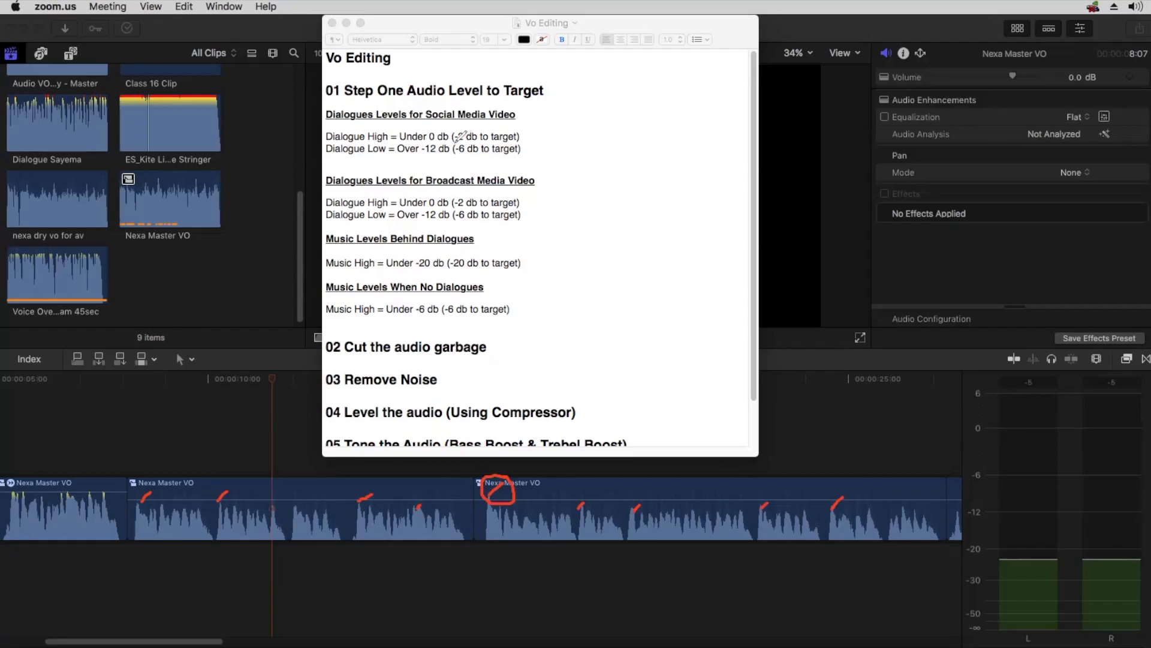
left_click_drag(444, 142, 519, 140)
Return to Final Cut Pro and play the second clip's opening from 8:03 to check its peaks on the audio meters.
left_click(473, 19)
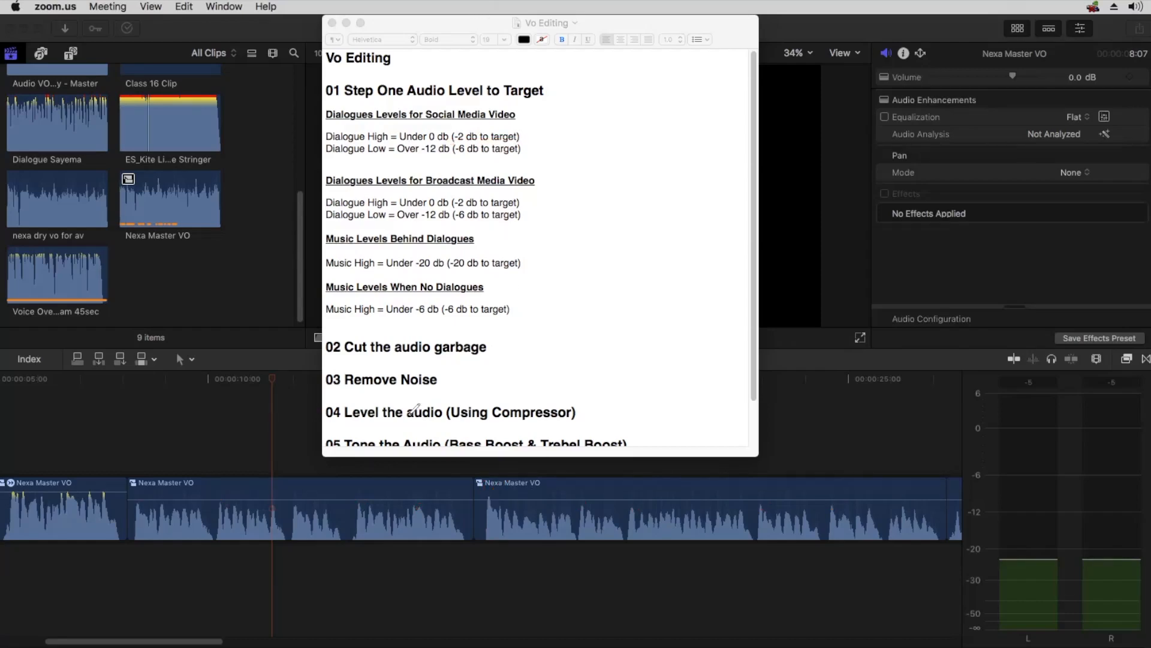
left_click(328, 465)
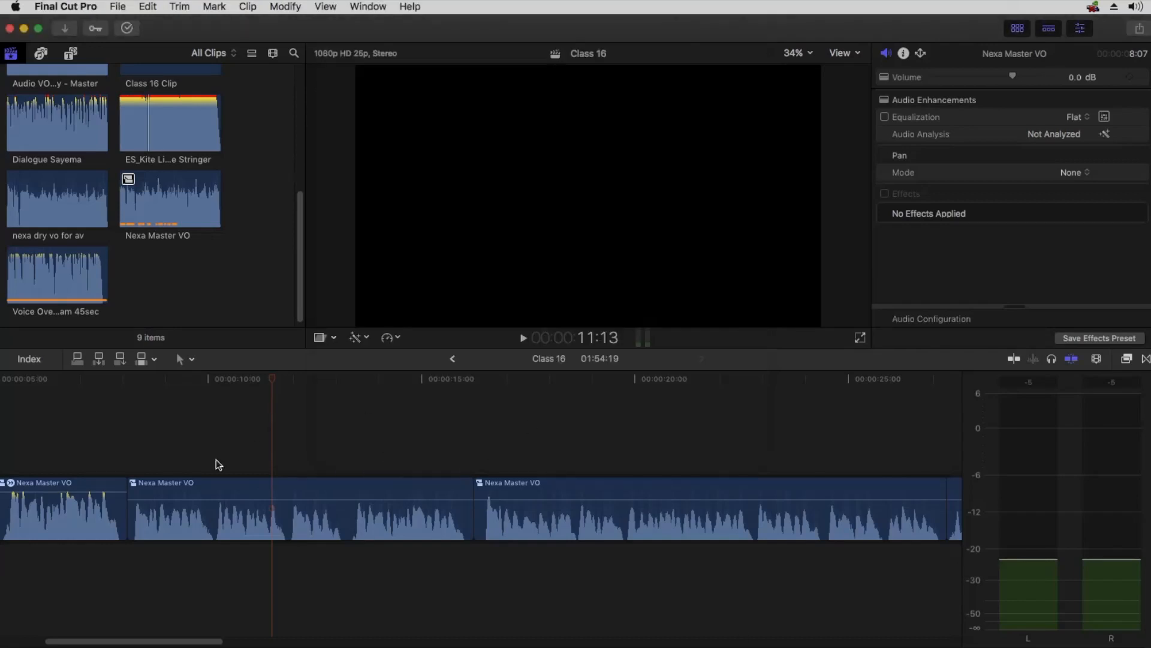
left_click(144, 377)
left_click_drag(141, 374, 127, 375)
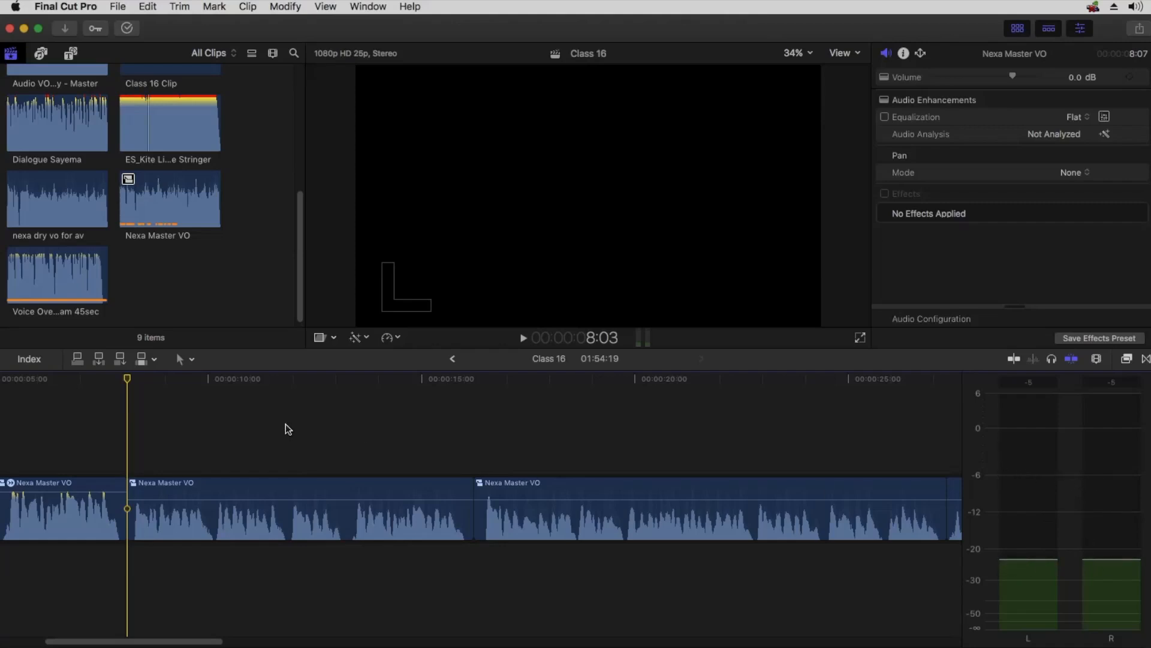
key("space")
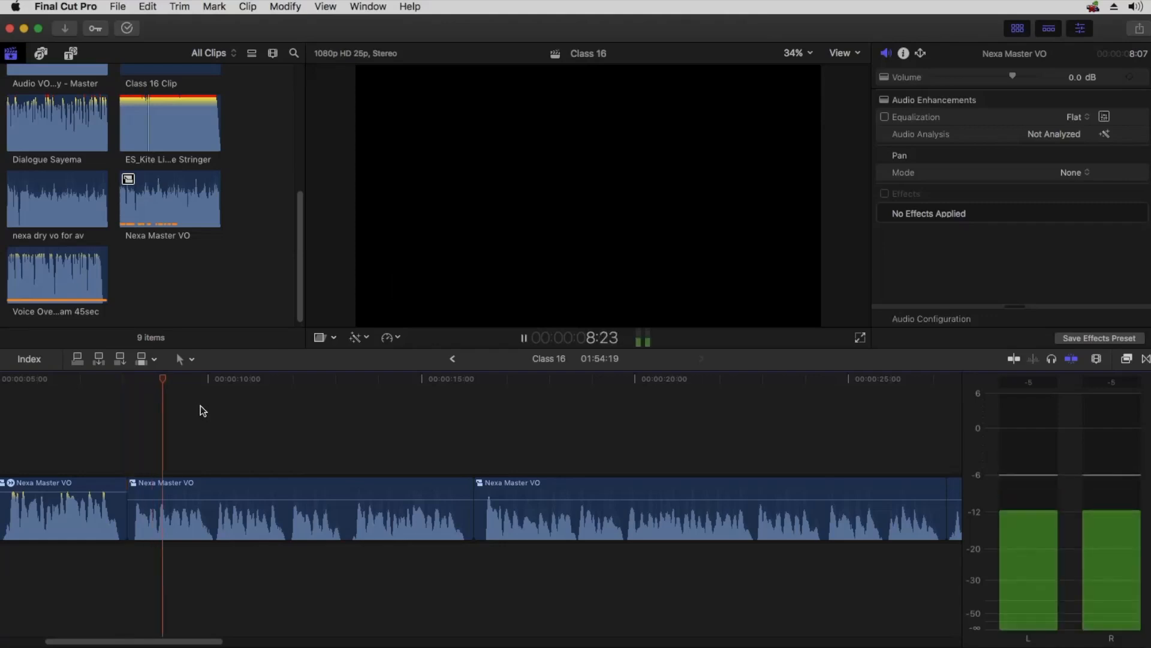
left_click(133, 380)
key("space")
key("space")
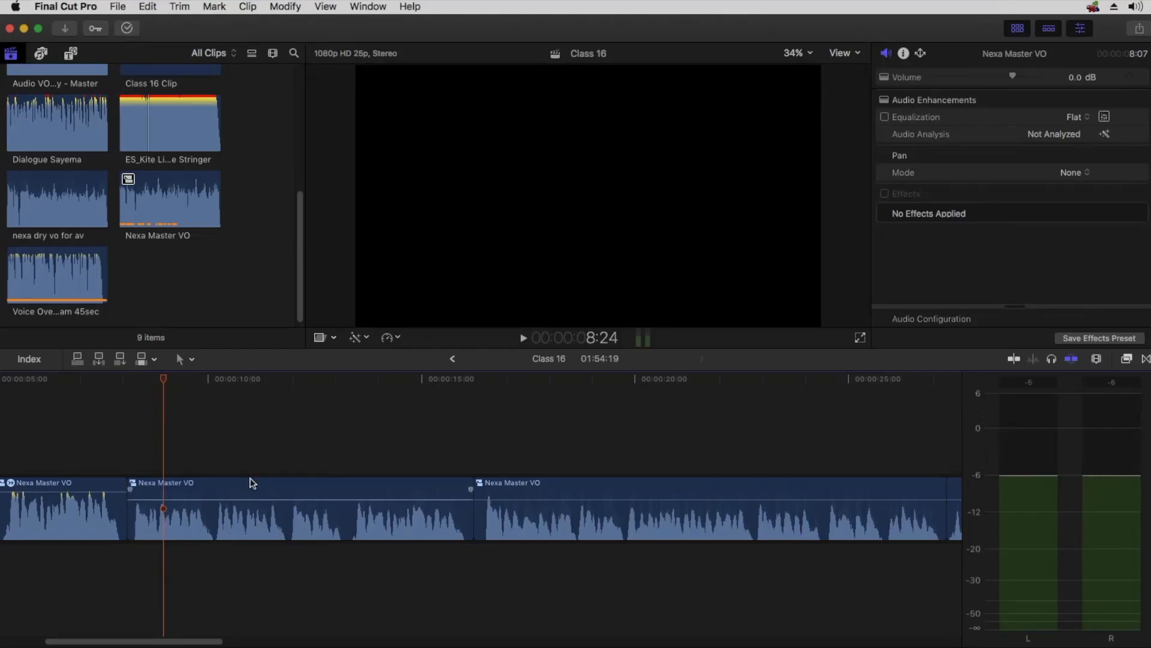
Select the ten Nexa Master VO clips that follow the first clip in the timeline.
mouse_move(153, 500)
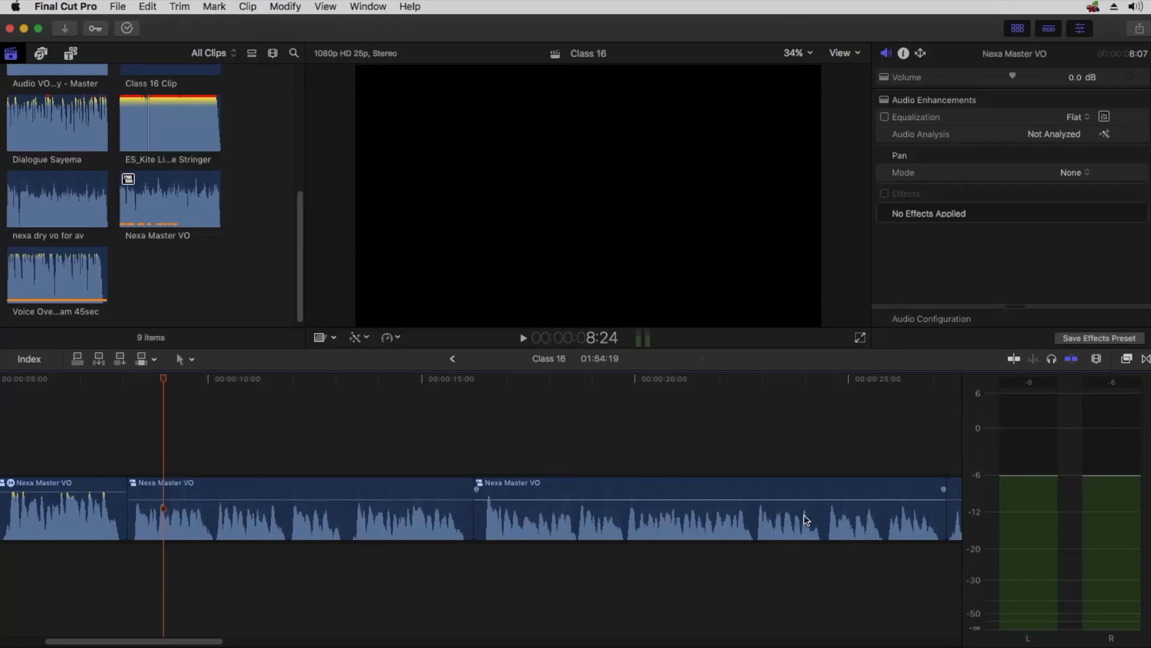
left_click(395, 444)
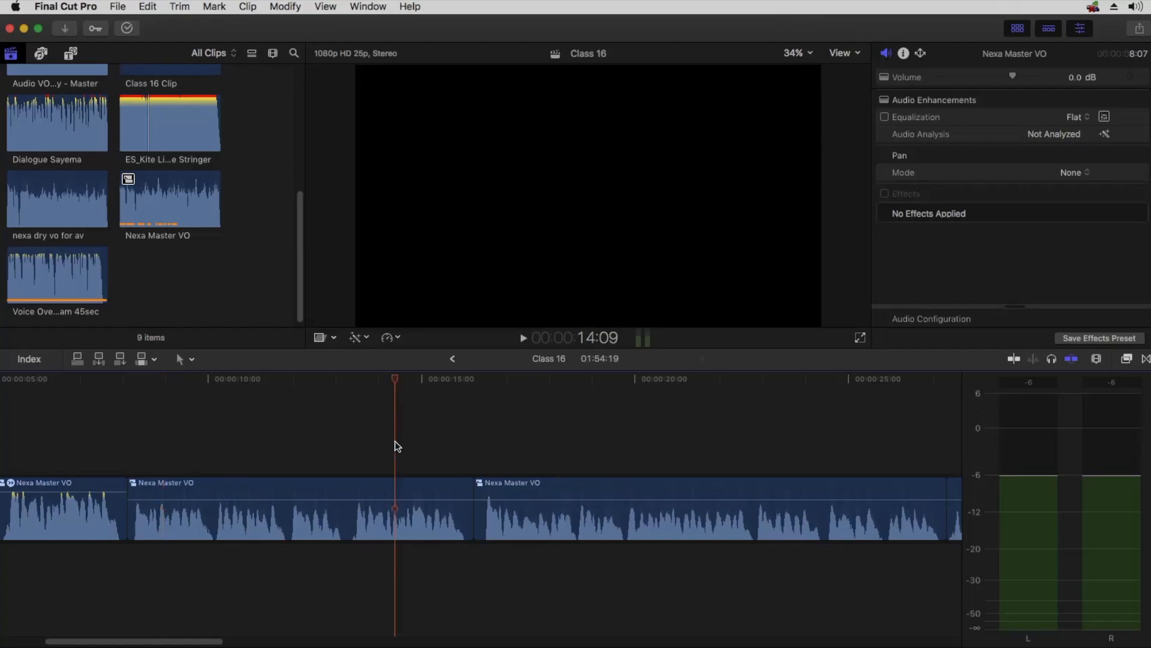
key("super+minus")
key("super+minus")
left_click_drag(159, 447, 738, 537)
right_click(709, 516)
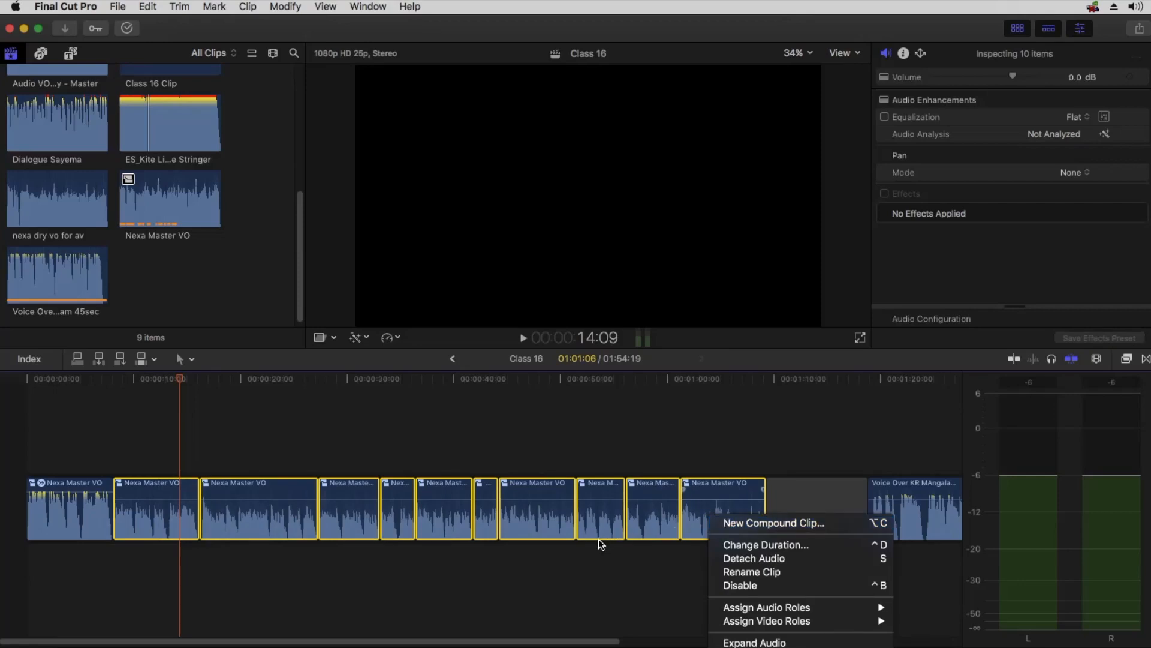
left_click(592, 568)
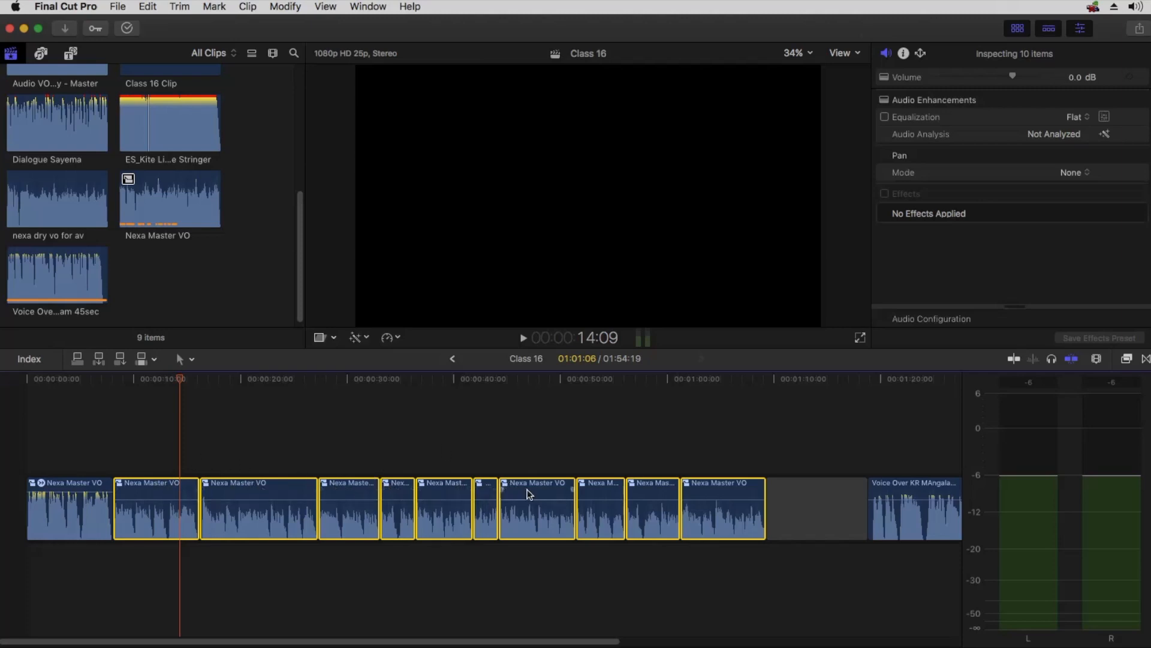
mouse_move(158, 426)
left_mouse_down()
mouse_move(249, 540)
mouse_move(719, 570)
left_mouse_up()
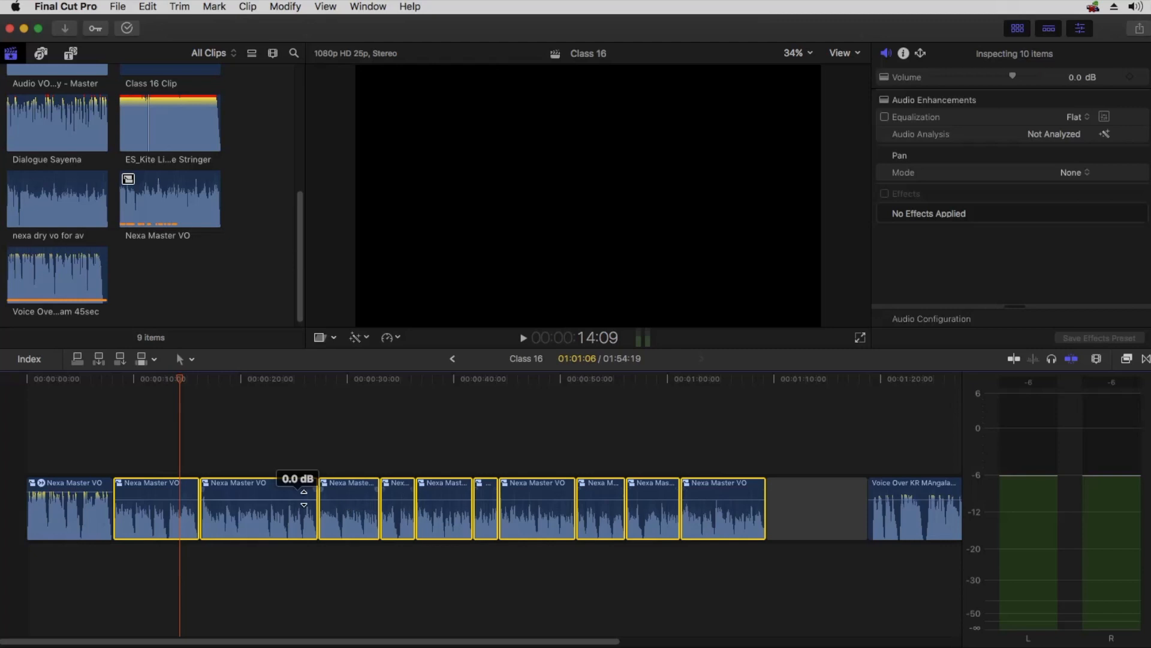
right_click(700, 520)
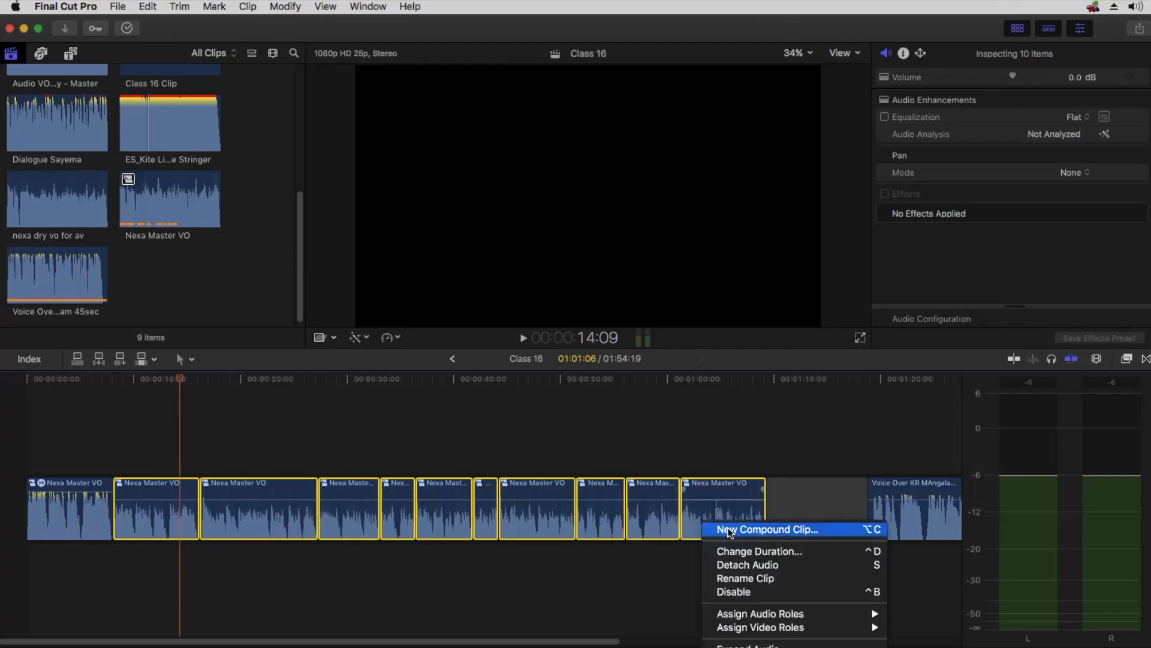
left_click(730, 530)
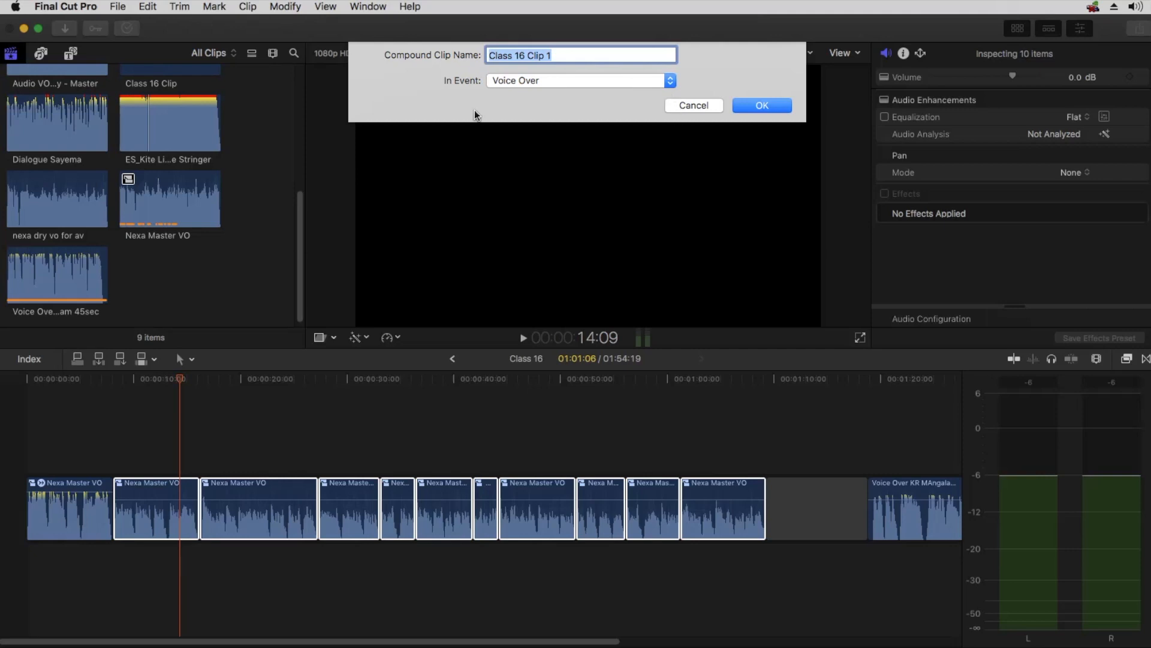
key("Escape")
Show the libraries sidebar and create a new event named Compound Clips in the S-Cross Edit library.
left_click(11, 54)
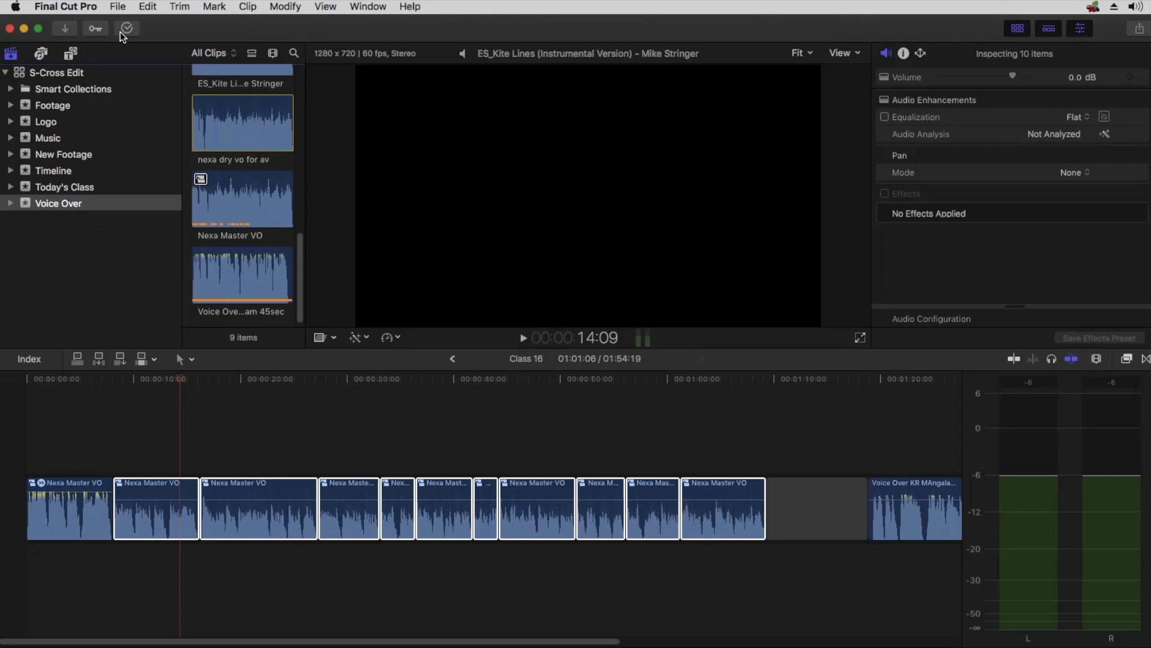
left_click(117, 7)
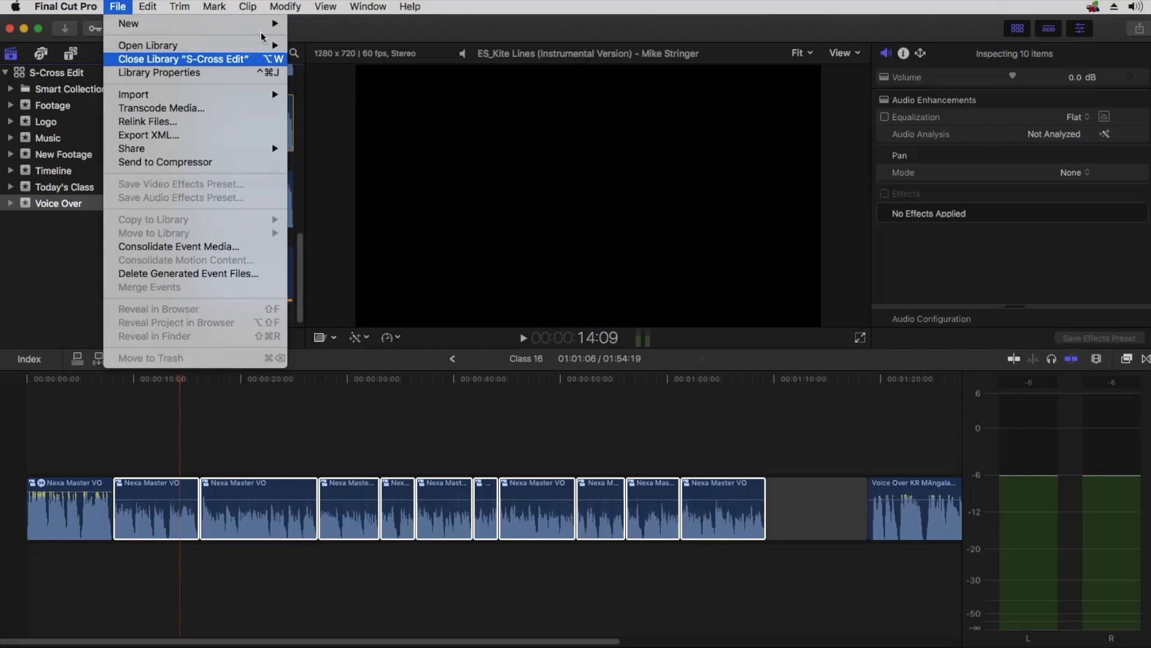
mouse_move(254, 25)
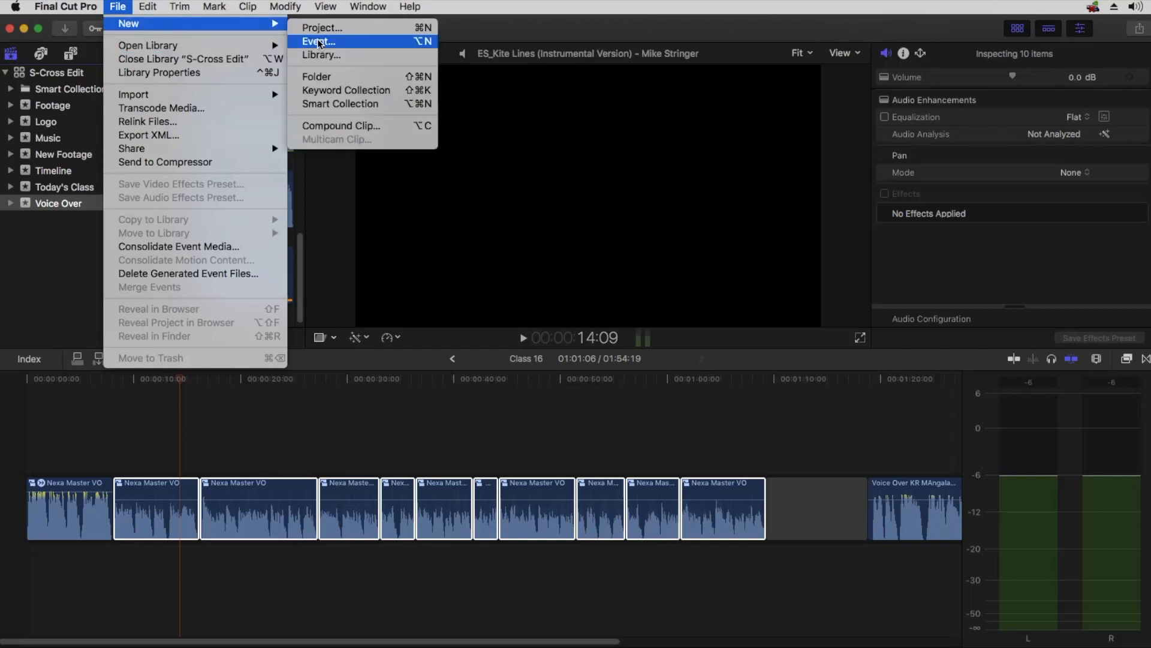
left_click(473, 112)
left_click_drag(537, 56, 352, 51)
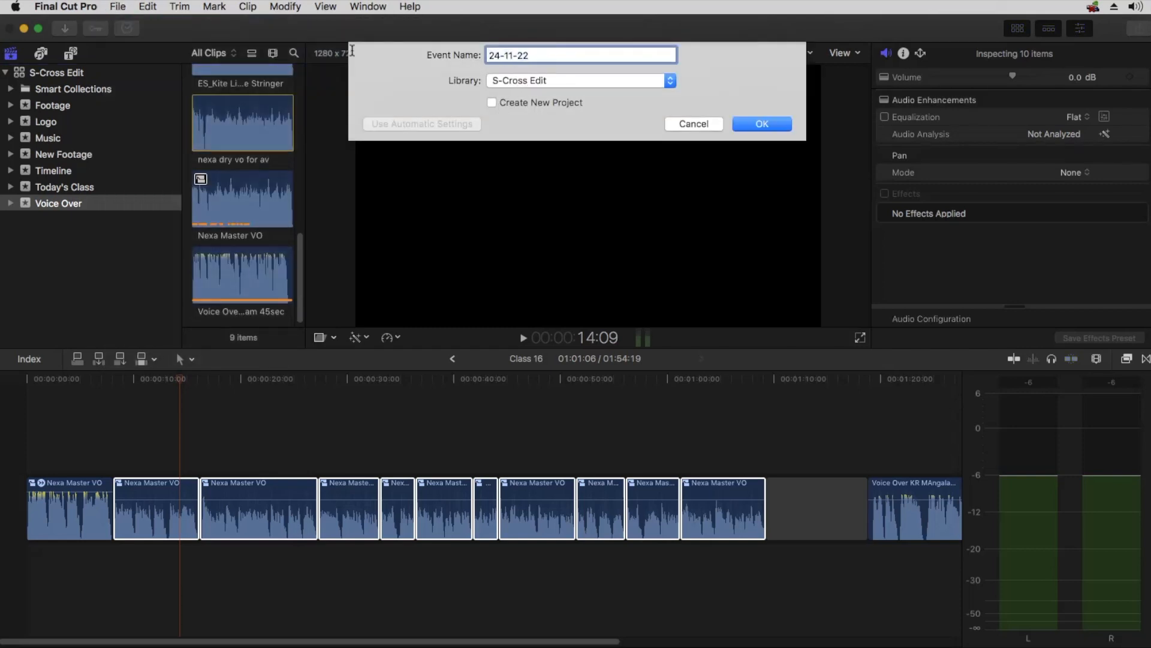
key("super+a")
type("C")
key("Return")
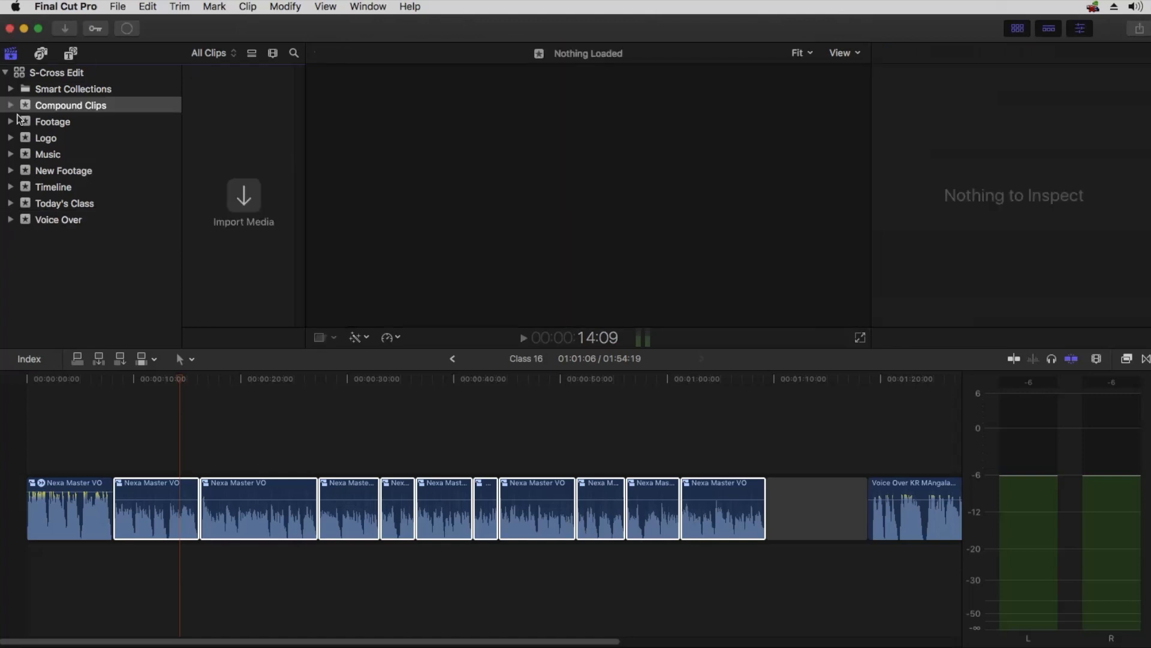
Reselect the ten Nexa Master VO clips after the first clip and switch to another keyboard command set.
left_click_drag(166, 436, 730, 595)
right_click(711, 517)
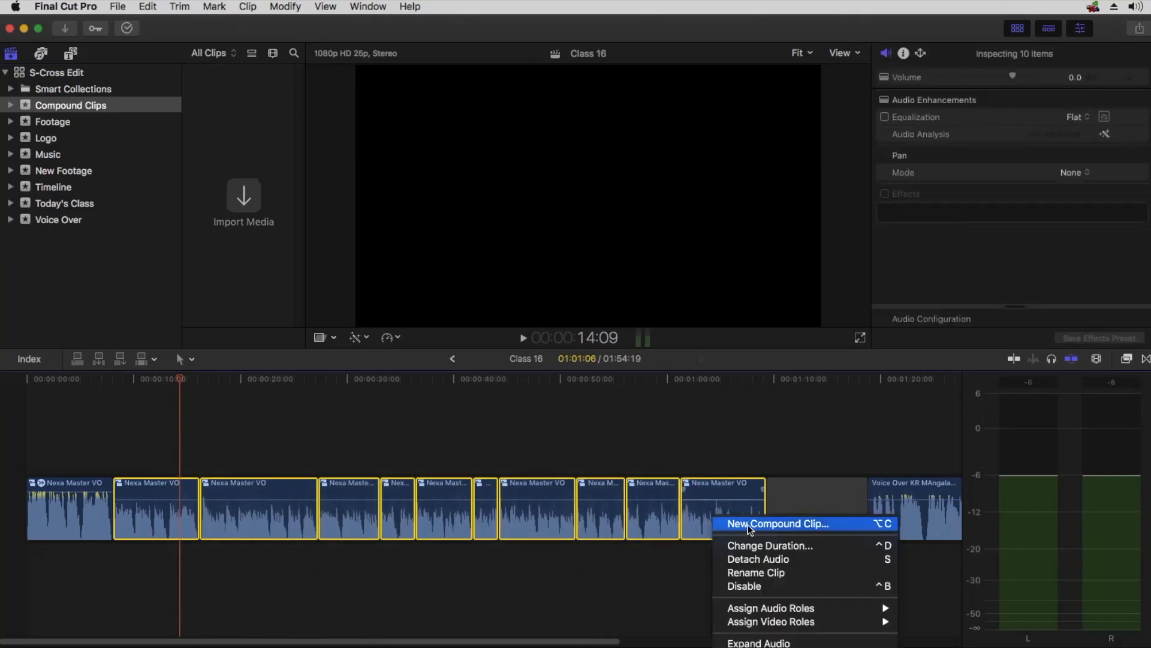
left_click(64, 6)
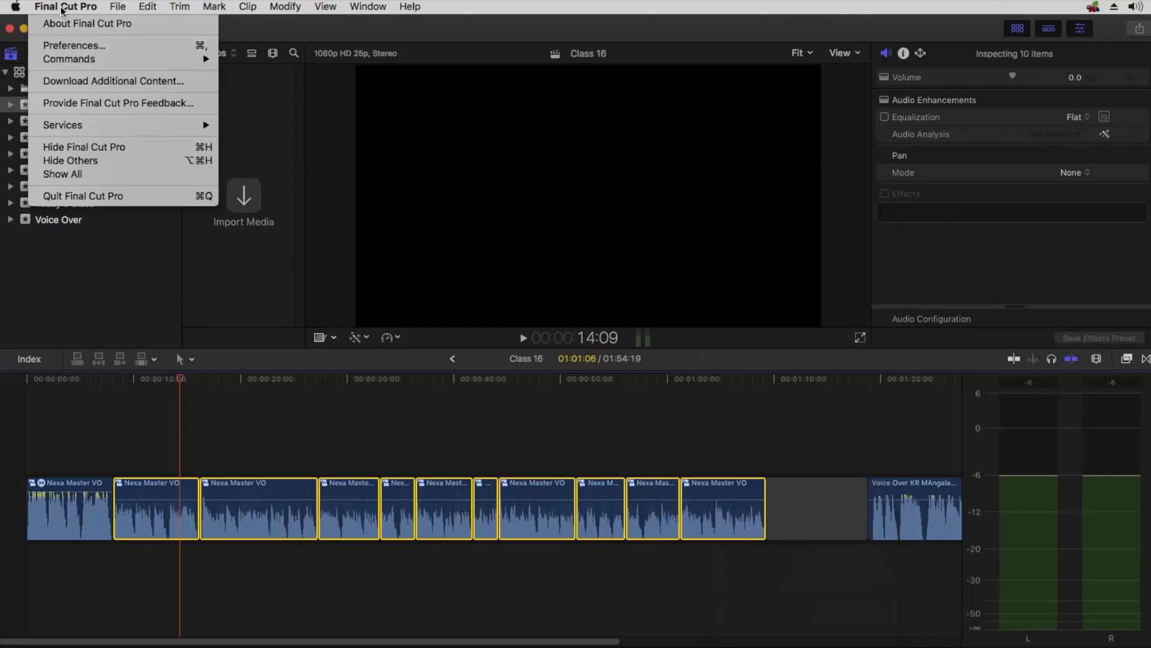
mouse_move(180, 60)
left_click(269, 121)
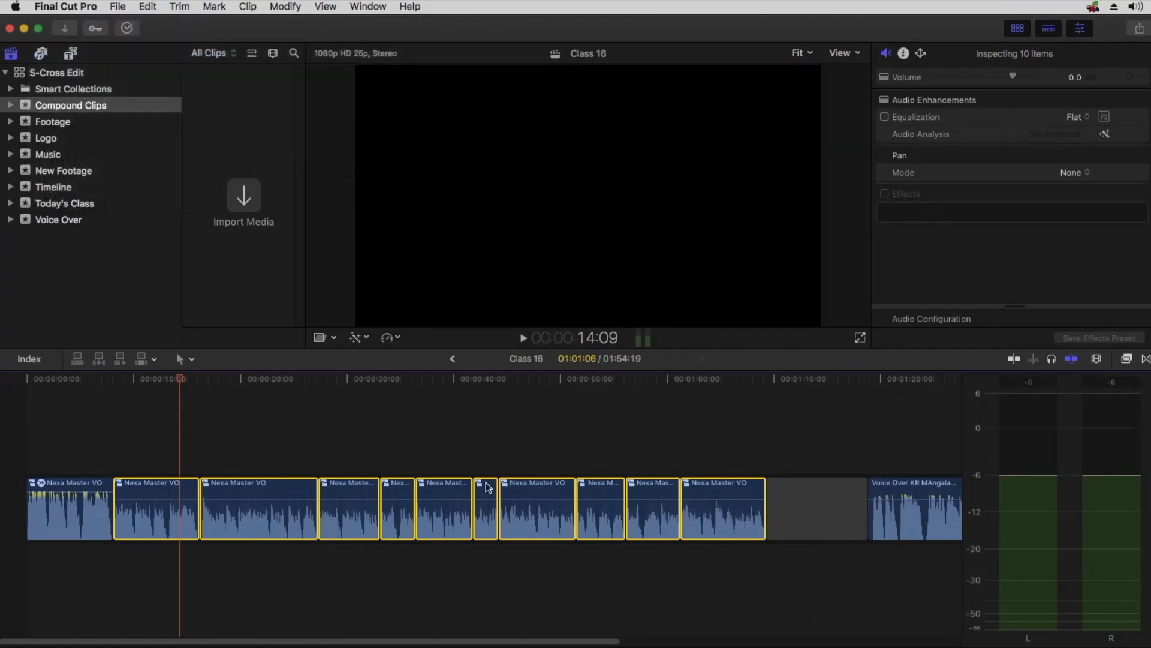
Combine the ten selected clips into a compound clip named Nexa Master VO in the Compound Clips event.
right_click(543, 485)
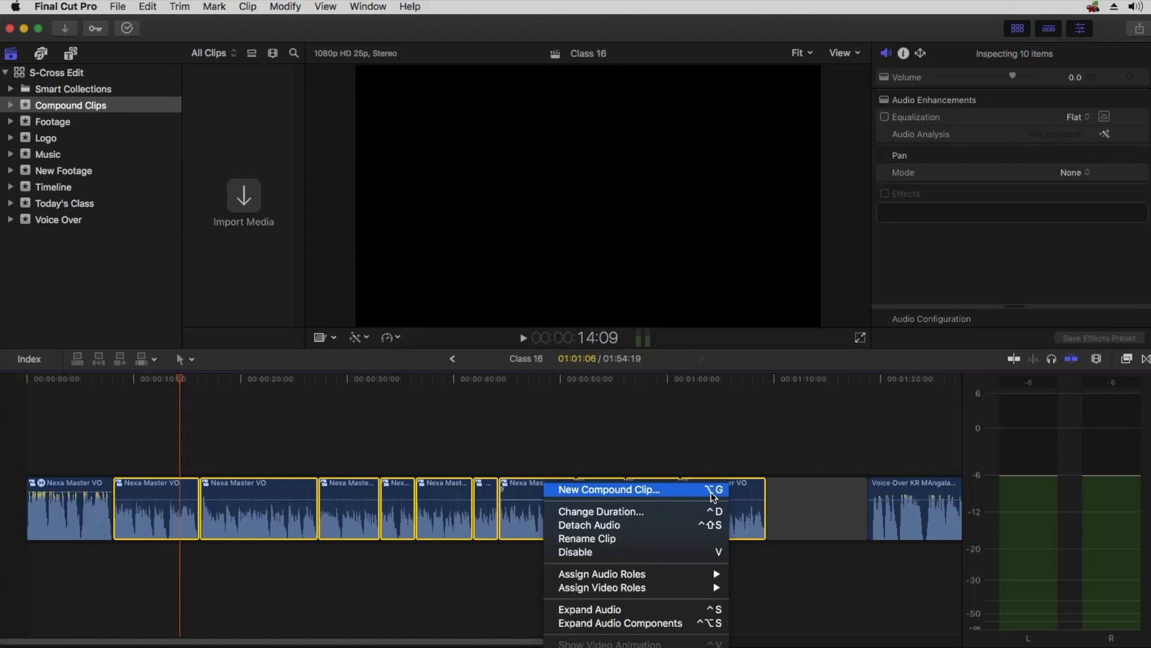
left_click(660, 491)
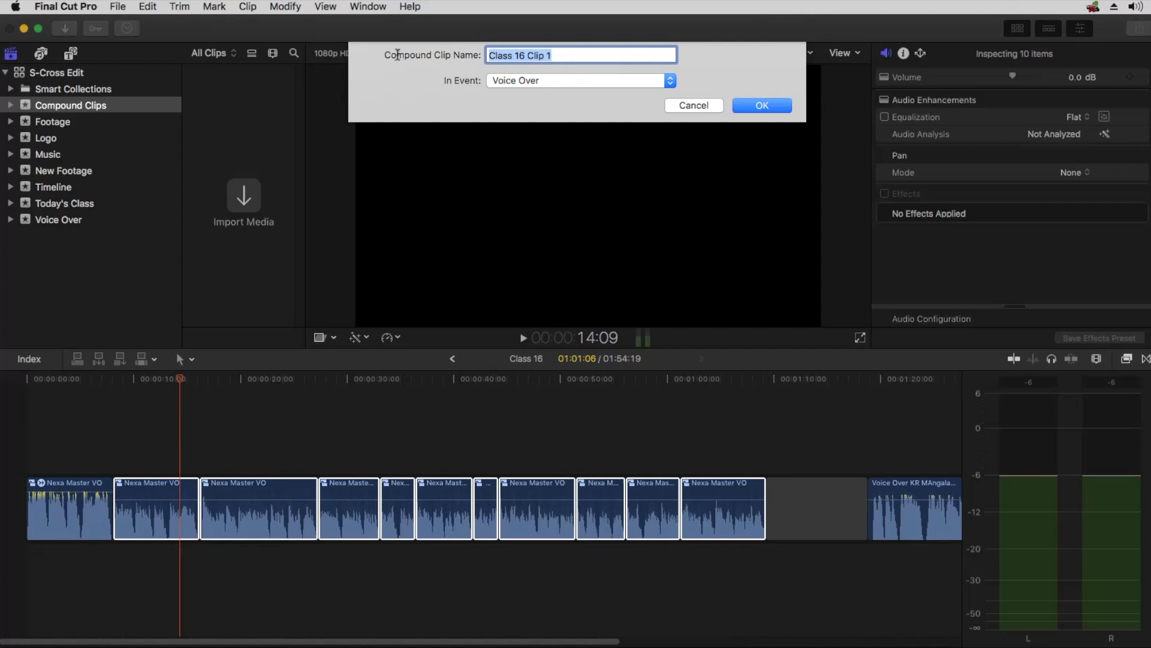
type("Nexa Master VO")
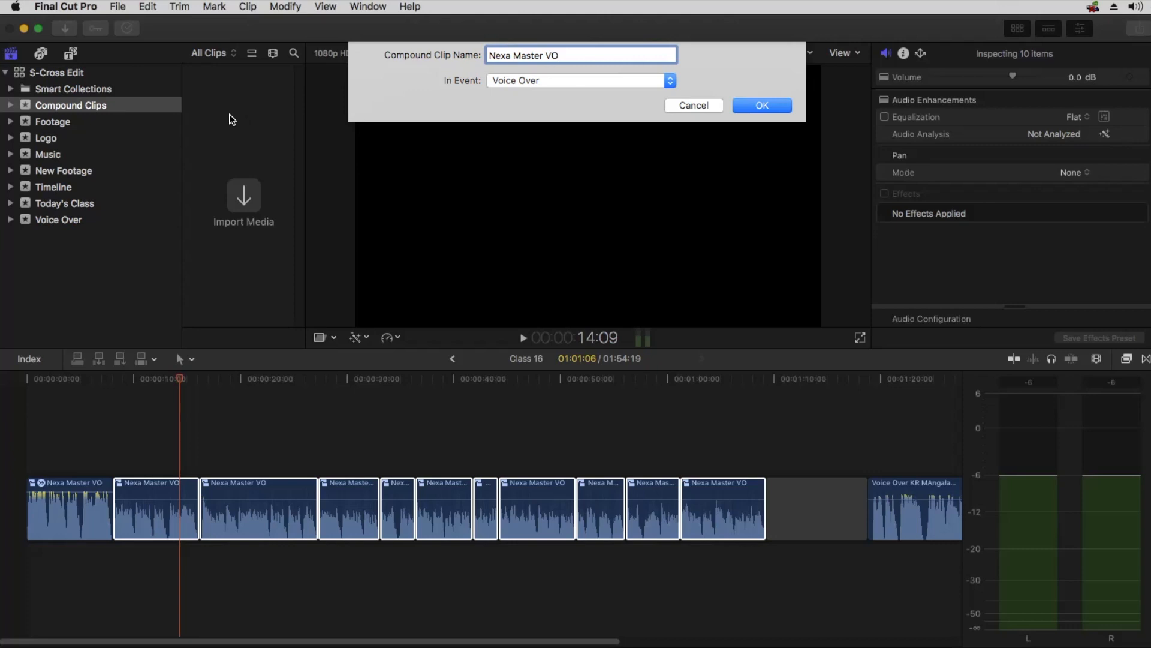
left_click(545, 80)
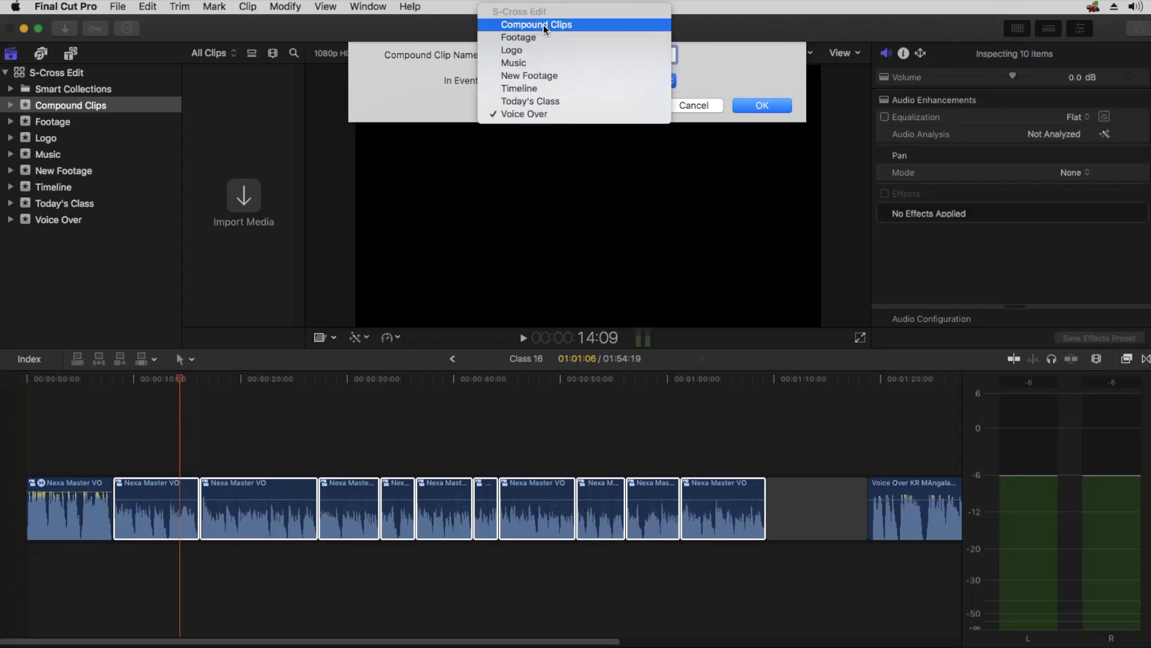
left_click(543, 24)
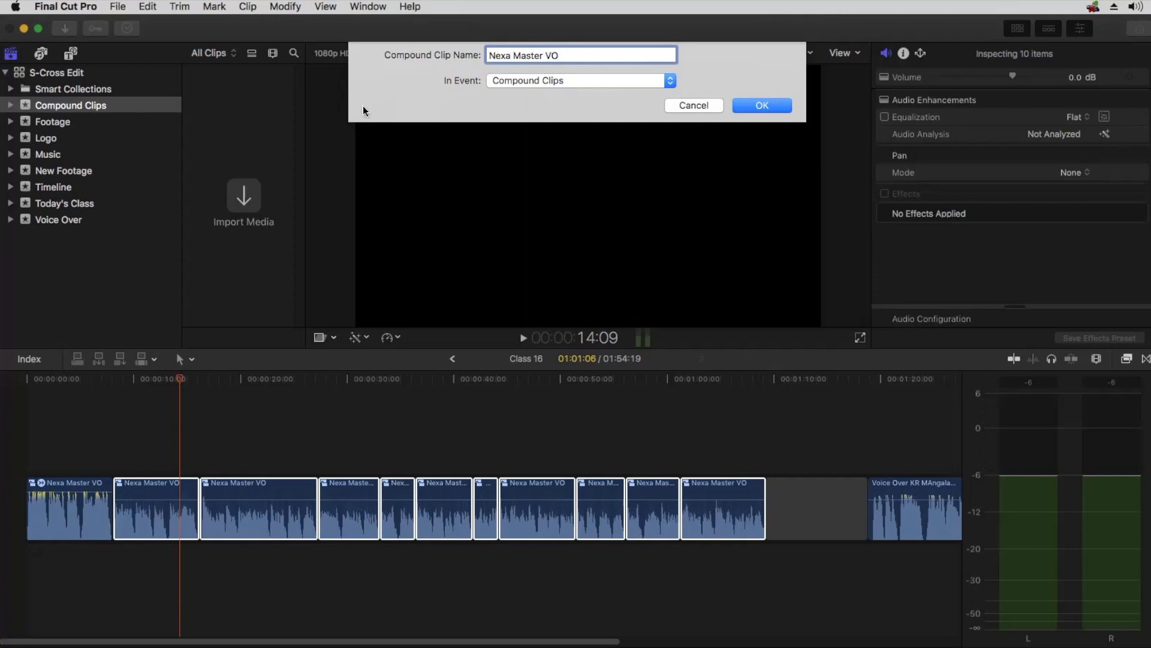
left_click(762, 105)
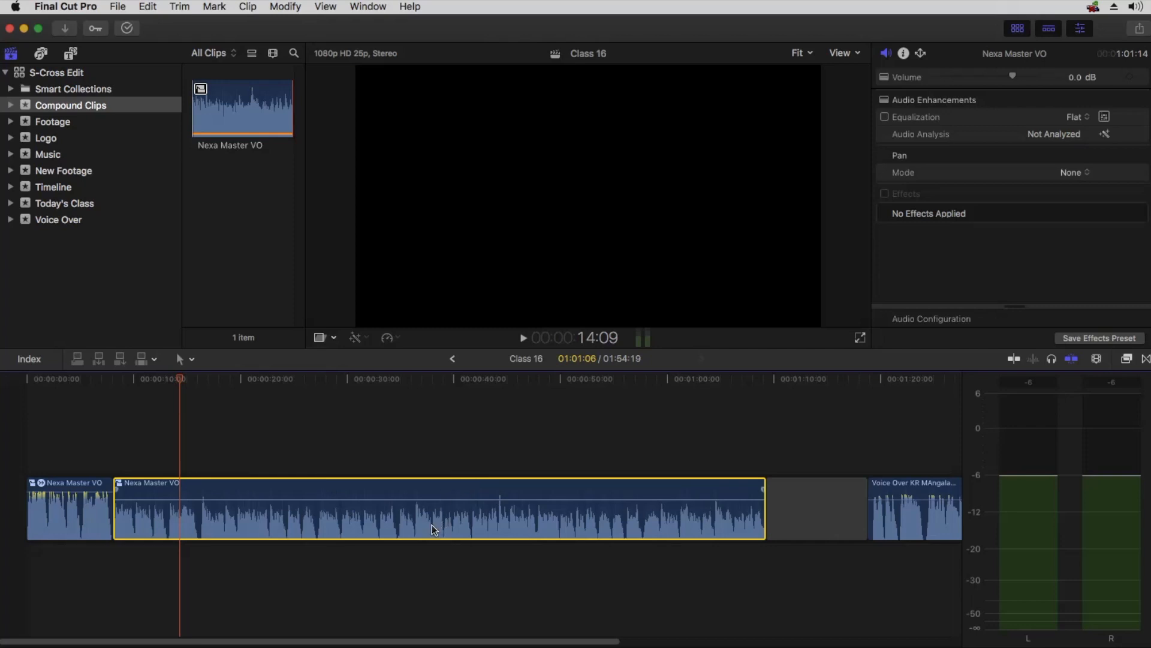
Open the Nexa Master VO compound clip, then show the Voice Over event in a wider browser.
double_click(430, 489)
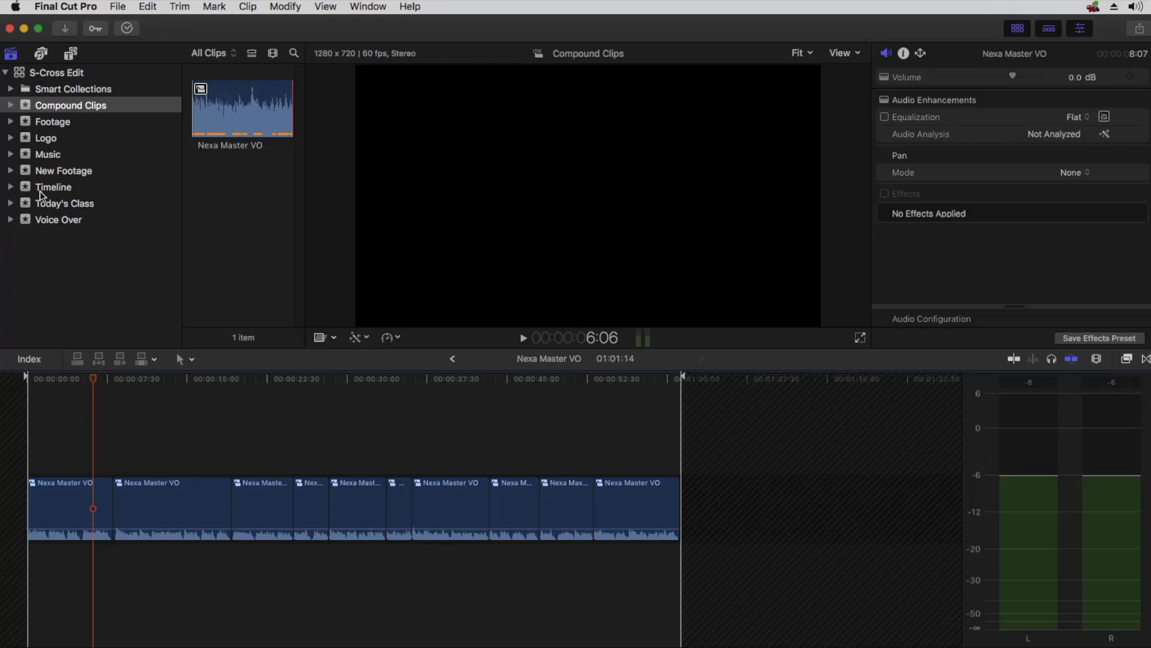
left_click(47, 220)
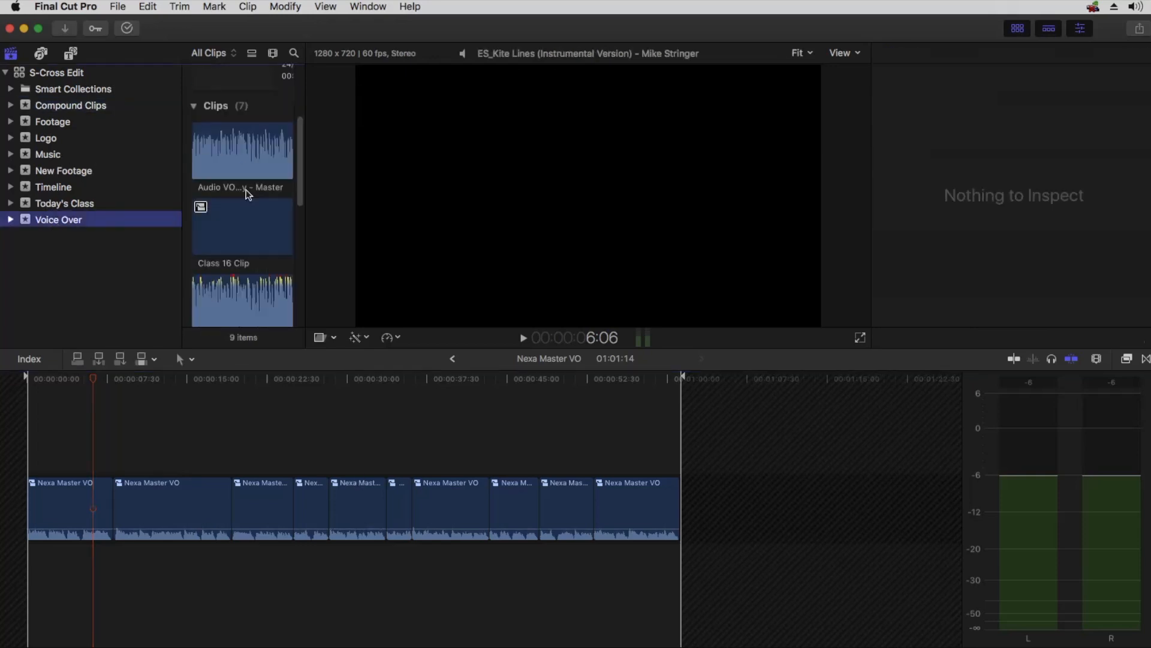
scroll(248, 194, "up", 4)
left_click_drag(304, 203, 372, 202)
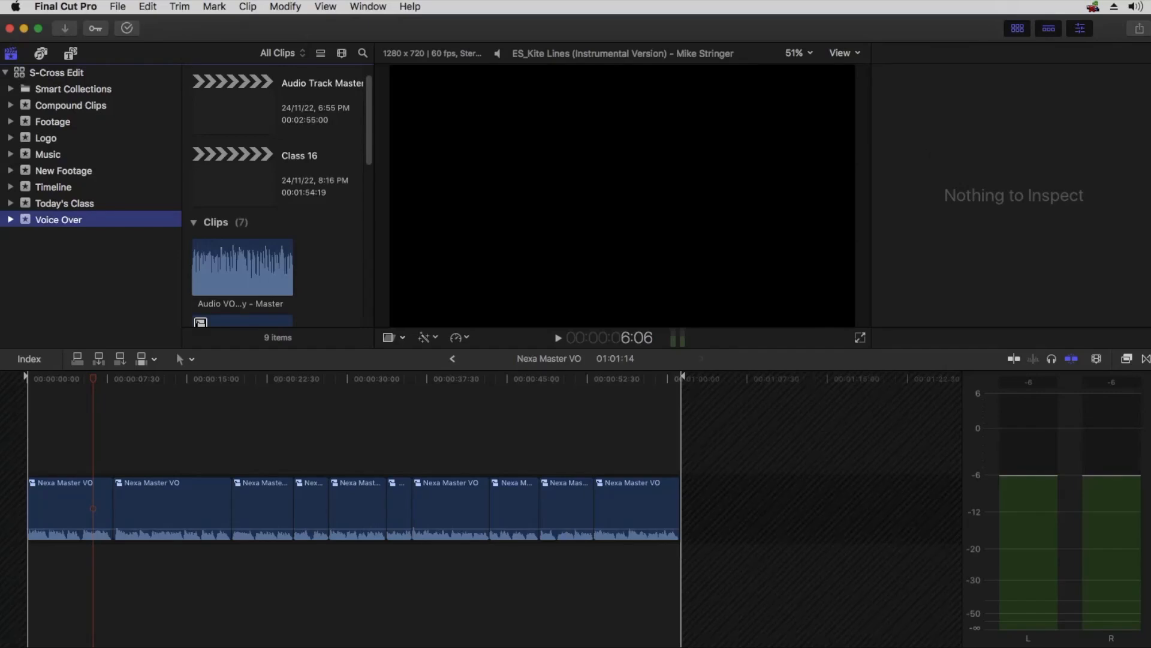
Underline the timeline title Nexa Master VO and mark the timeline history arrows with the Zoom annotation pen, then clear the marks.
left_click(486, 352)
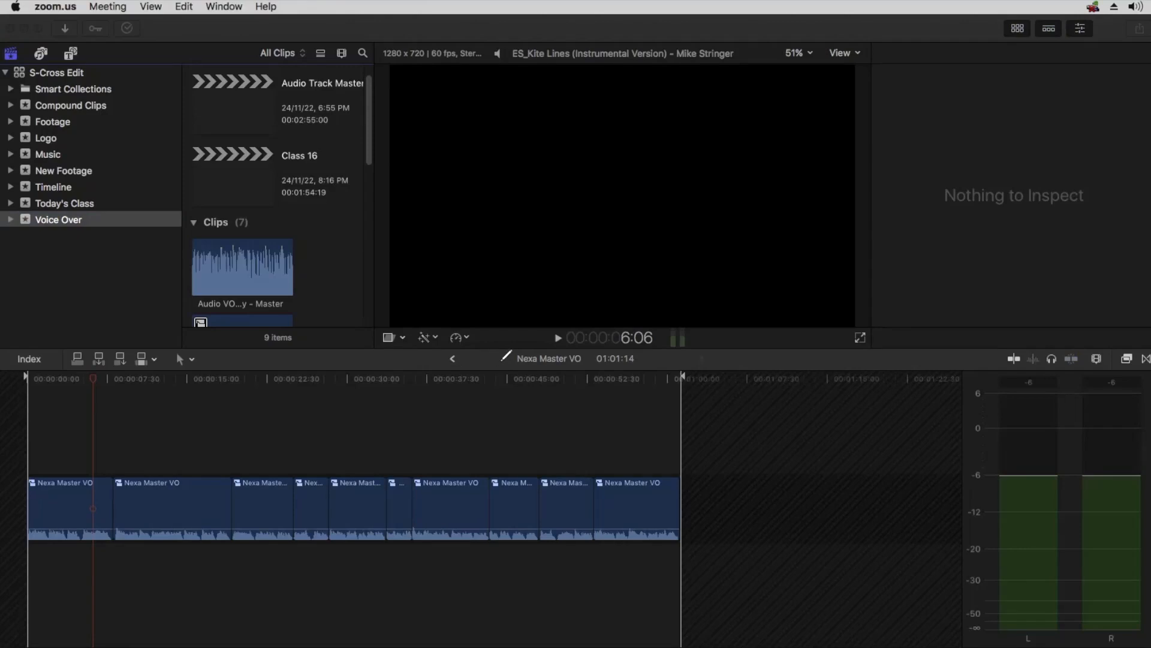
left_click_drag(518, 364, 586, 369)
left_click_drag(459, 359, 474, 354)
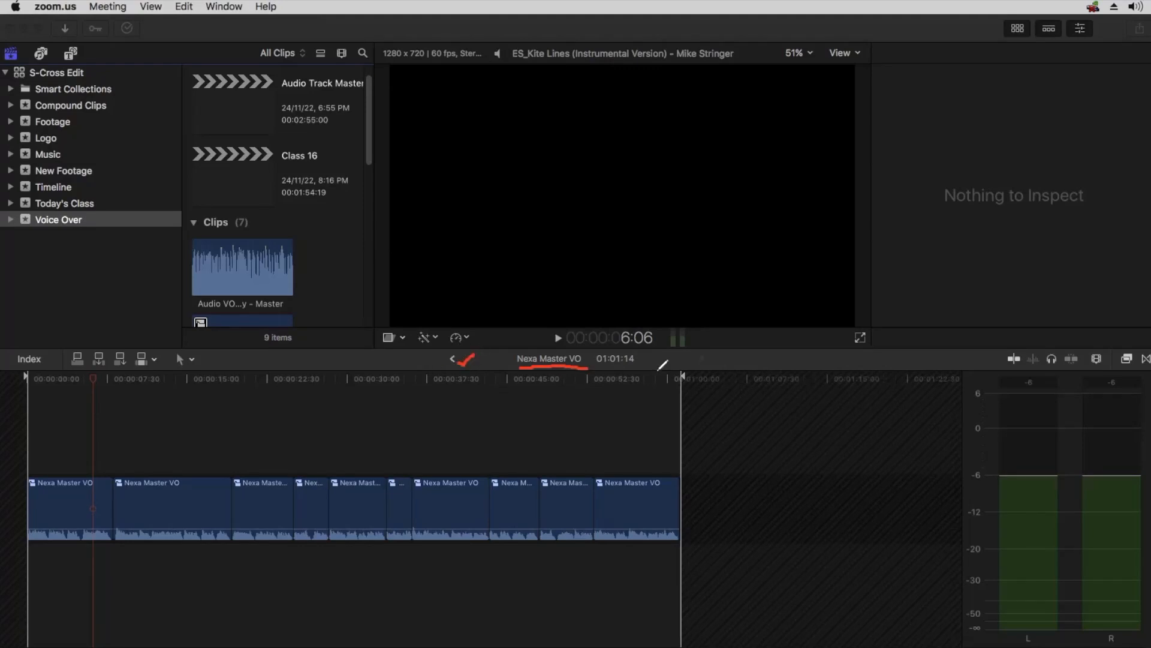
left_click_drag(712, 352, 743, 358)
key("Escape")
Switch back and forth between the Class 16 project and the compound clip's inner timeline, ending in Class 16.
left_click(454, 358)
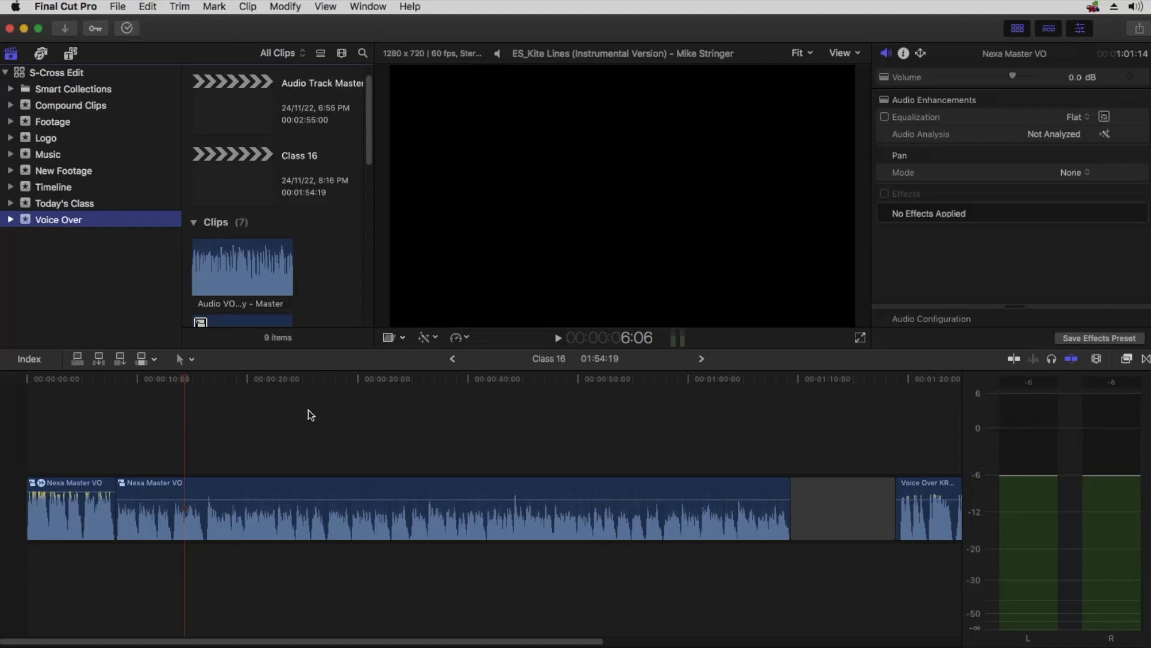
left_click(701, 360)
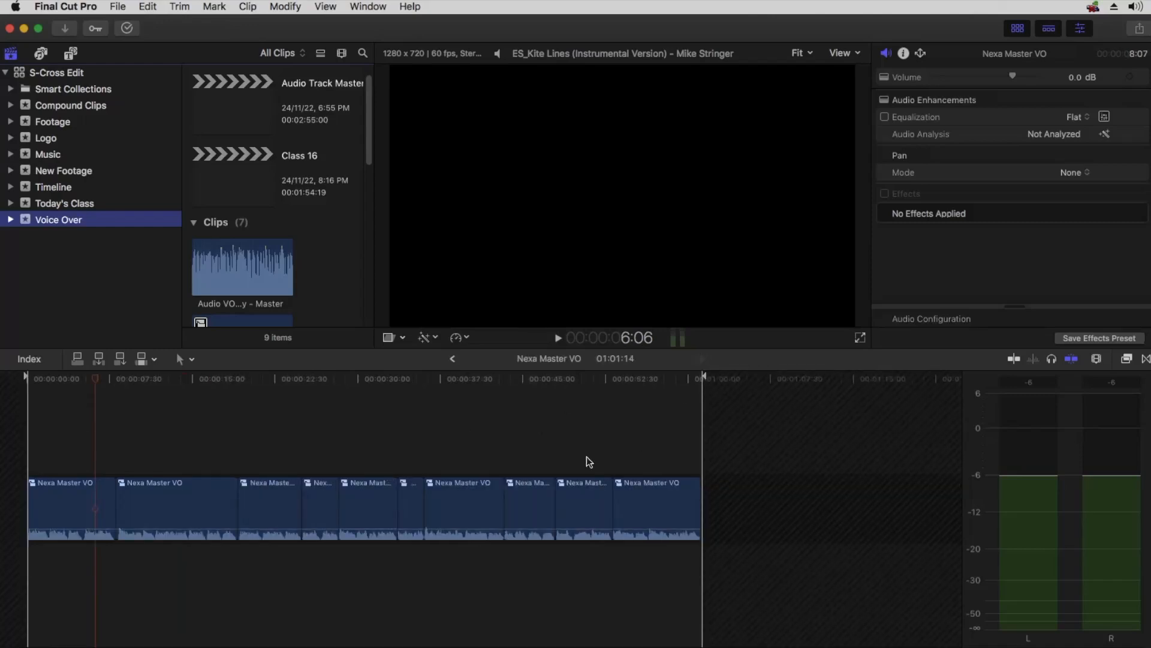
left_click(454, 359)
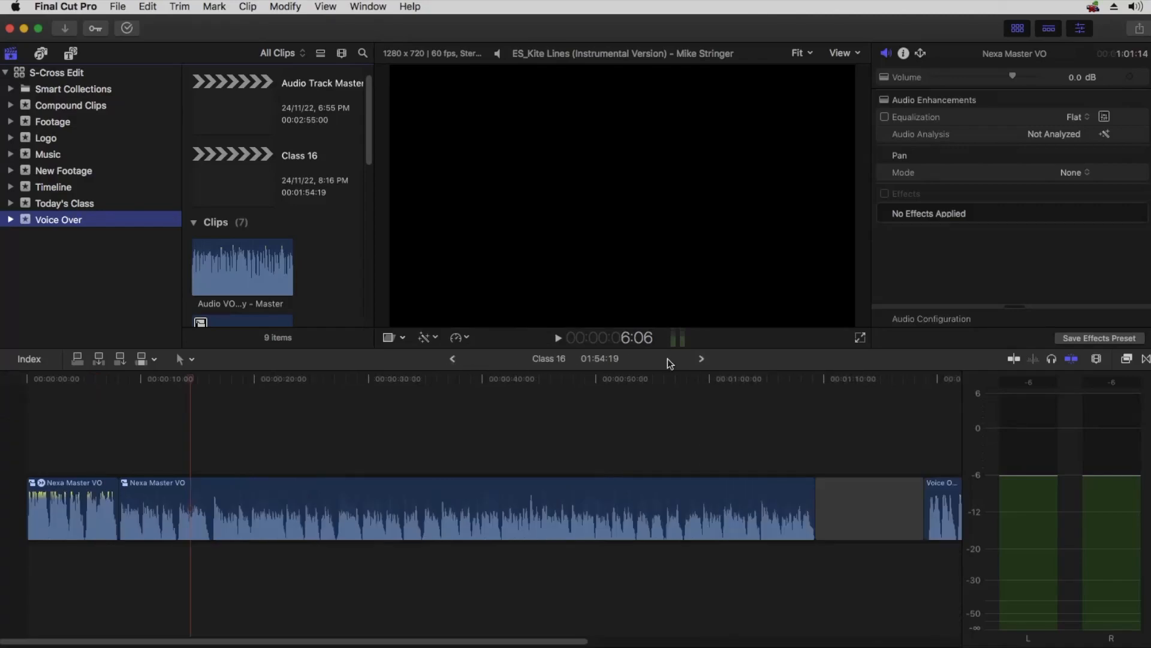
left_click(700, 358)
left_click(453, 358)
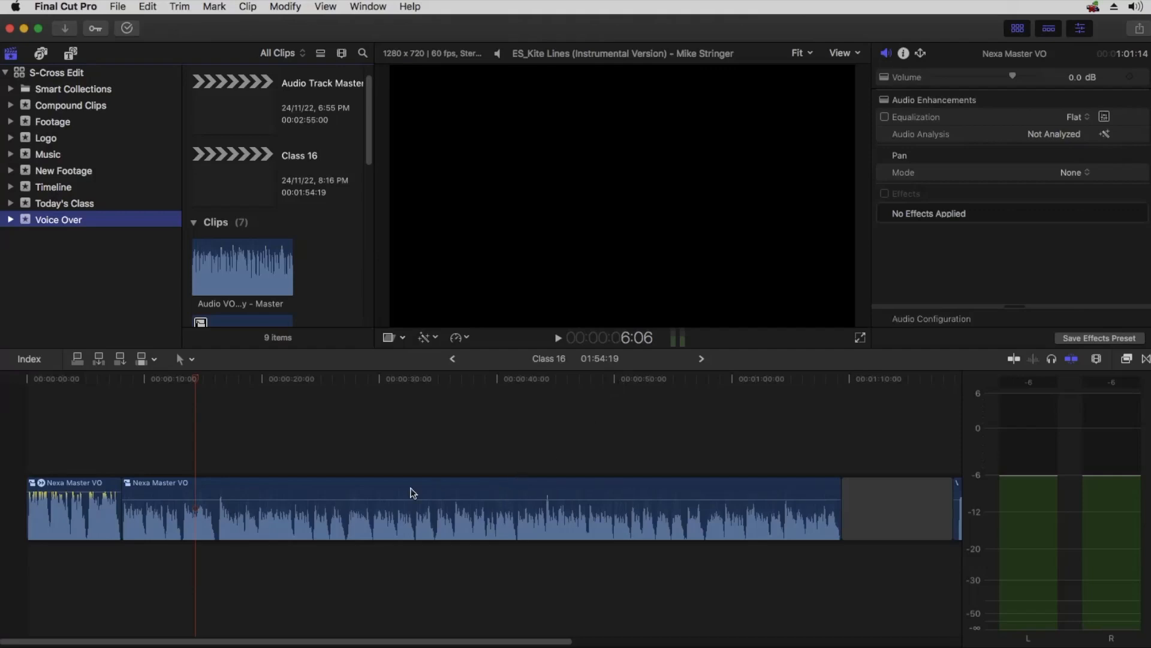
Disable the fifth clip inside the Nexa Master VO compound clip and return to the Class 16 timeline.
mouse_move(394, 498)
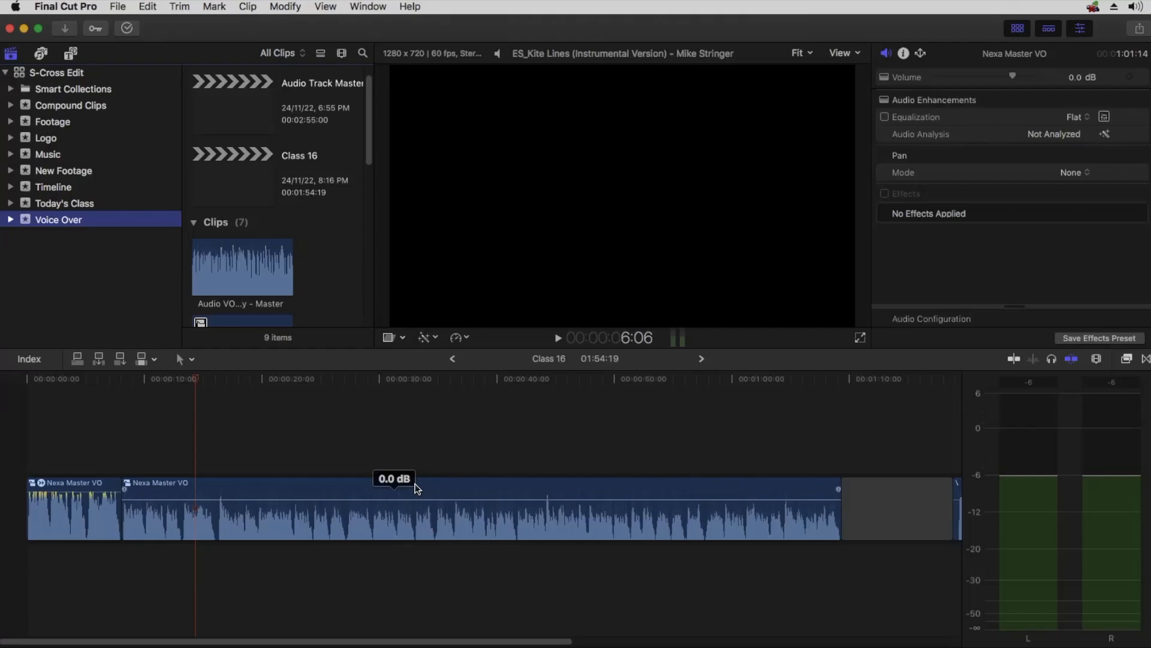
left_click(701, 360)
left_click(386, 493)
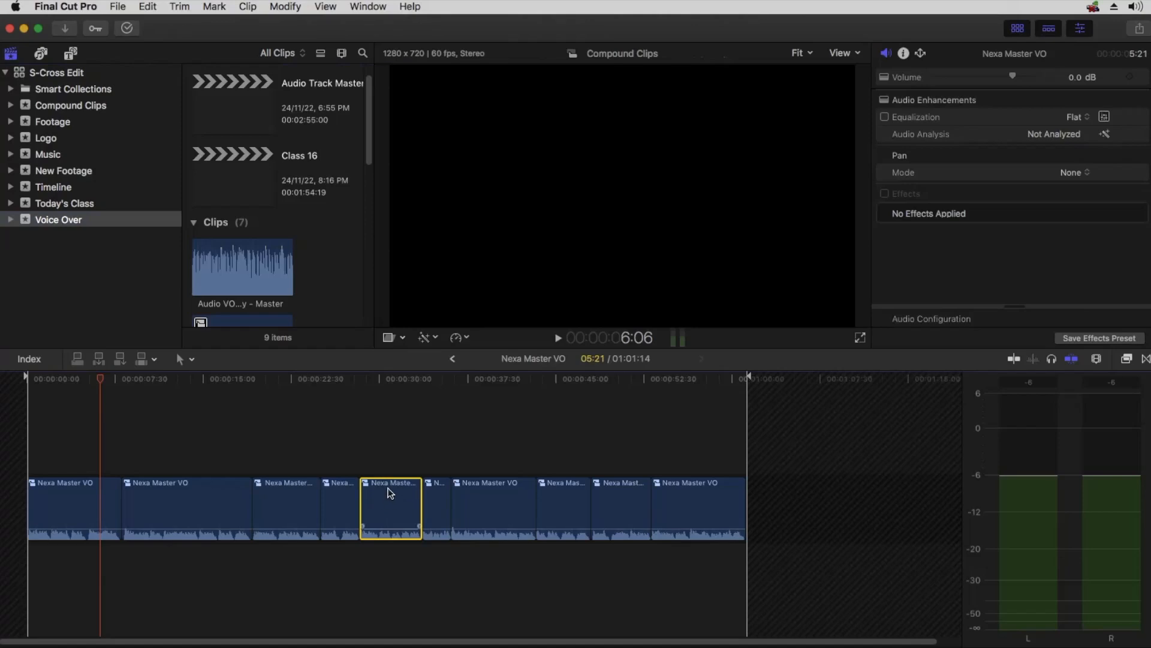
right_click(387, 487)
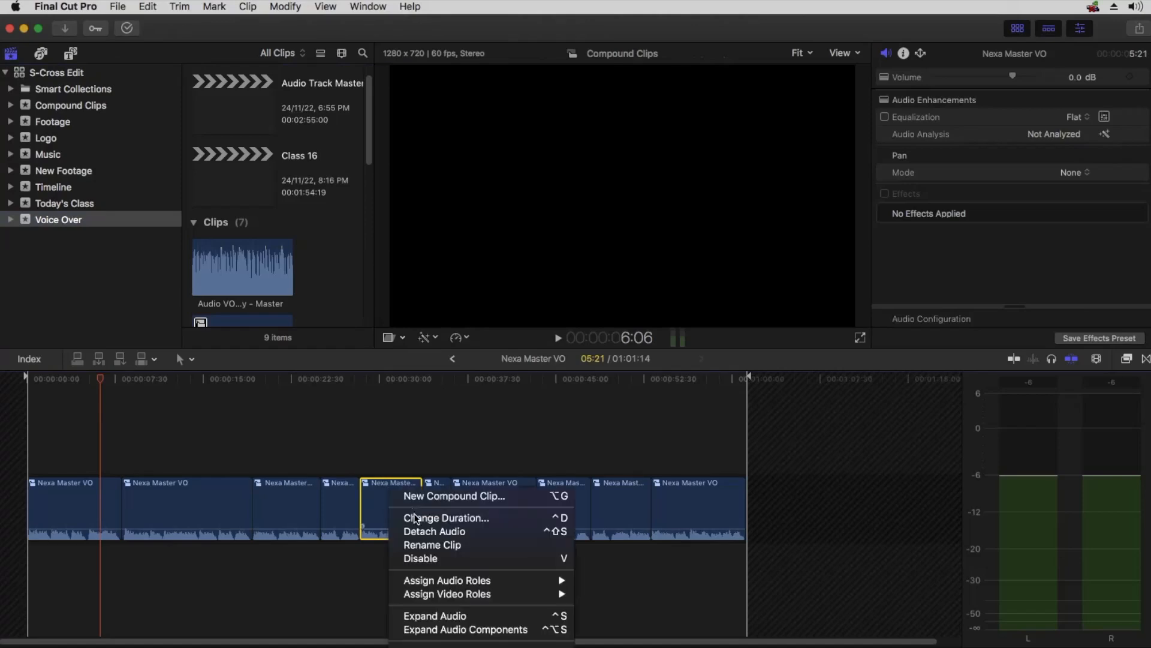
left_click(418, 559)
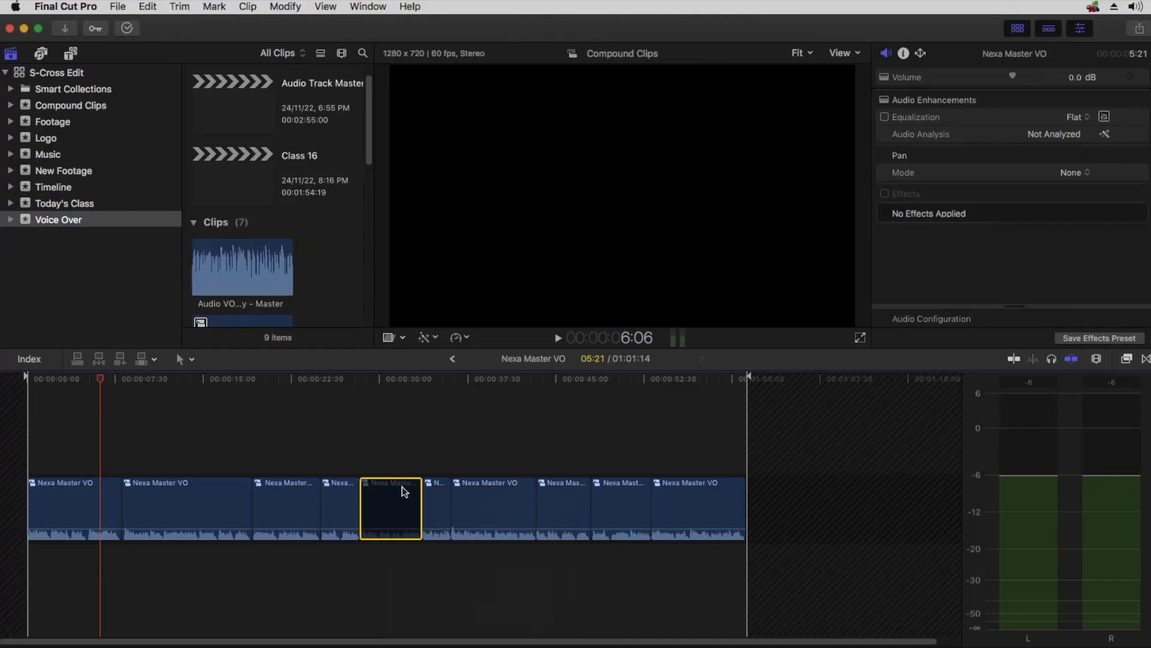
left_click(454, 359)
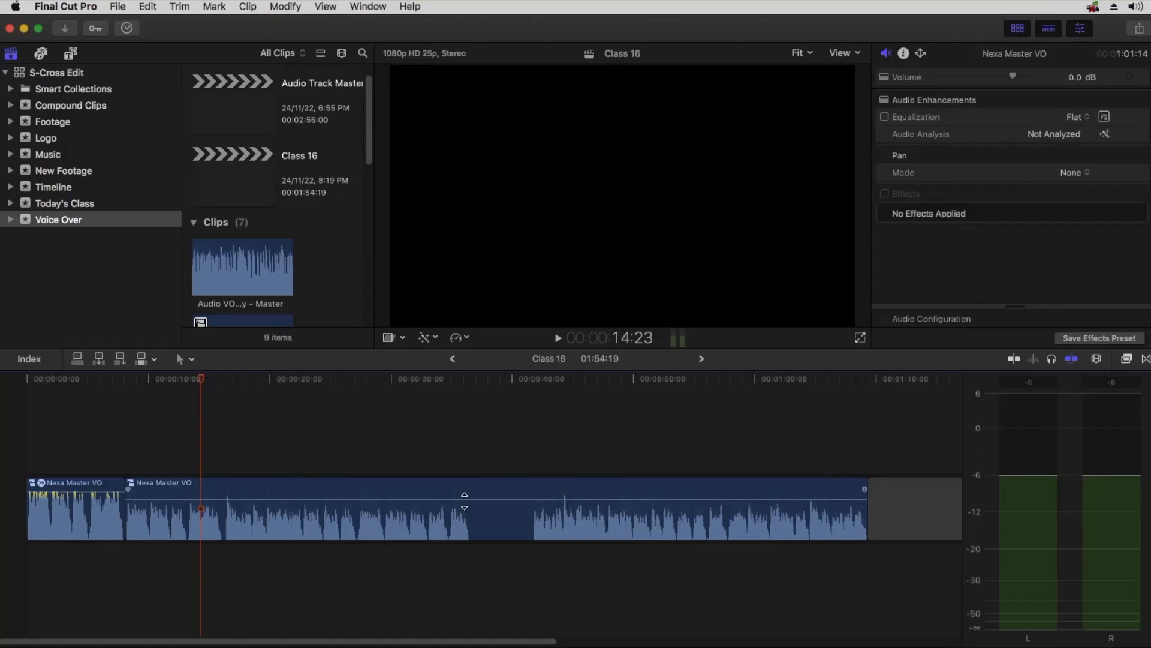
Re-enable the fifth clip inside the compound clip and go back to the Class 16 timeline.
left_click(702, 358)
left_click(413, 506)
right_click(410, 491)
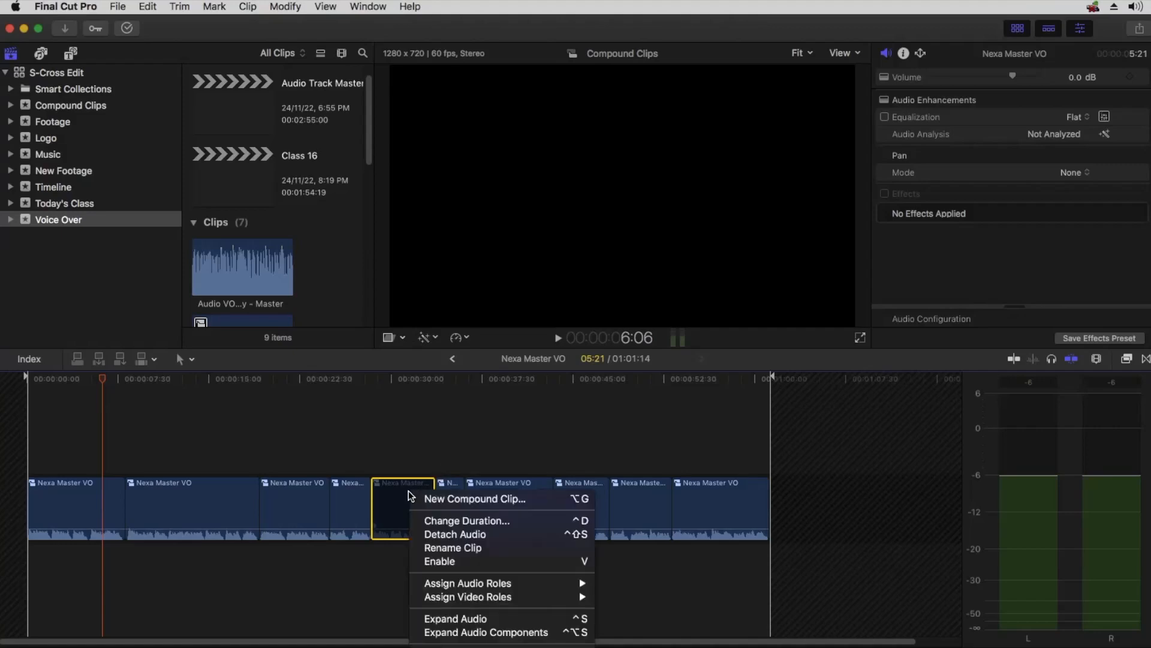
left_click(453, 562)
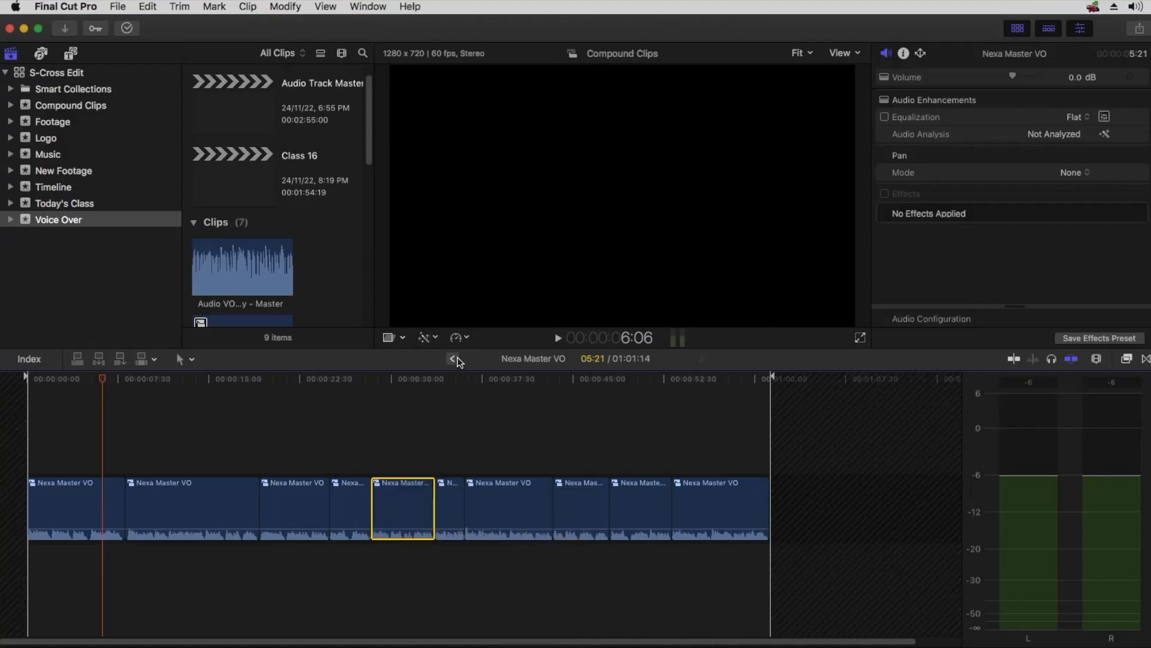
left_click(454, 359)
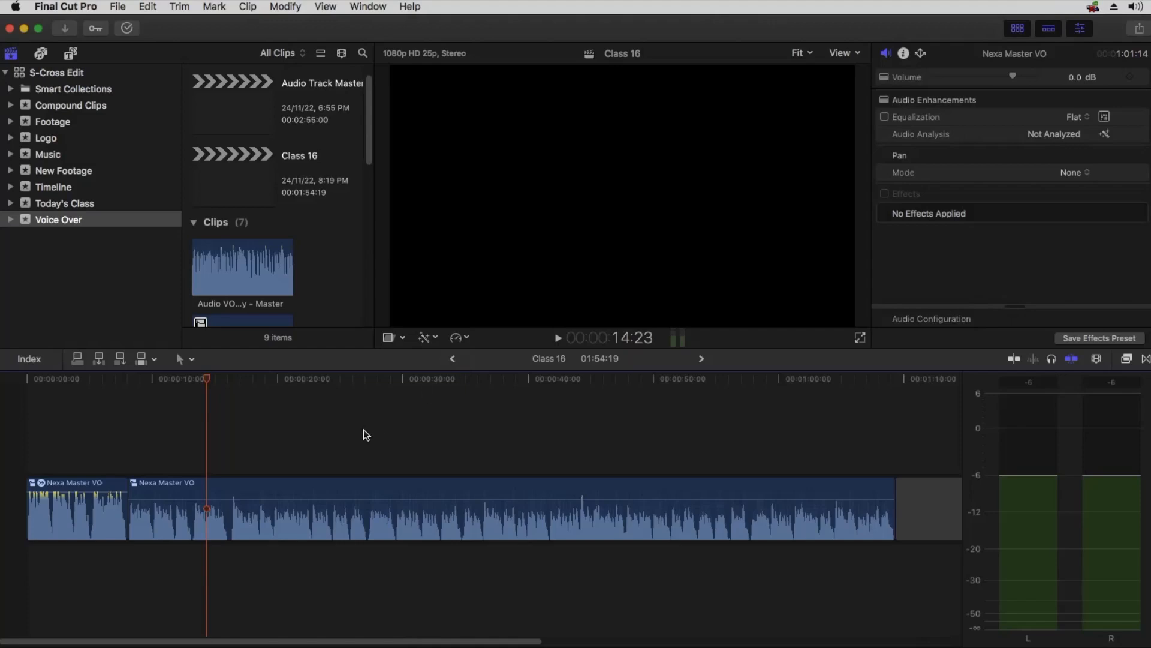
Mark the compound clip's three highest peaks and handwrite a note near the audio meter's 0 dB level, then clear the drawings.
left_click_drag(261, 499, 260, 500)
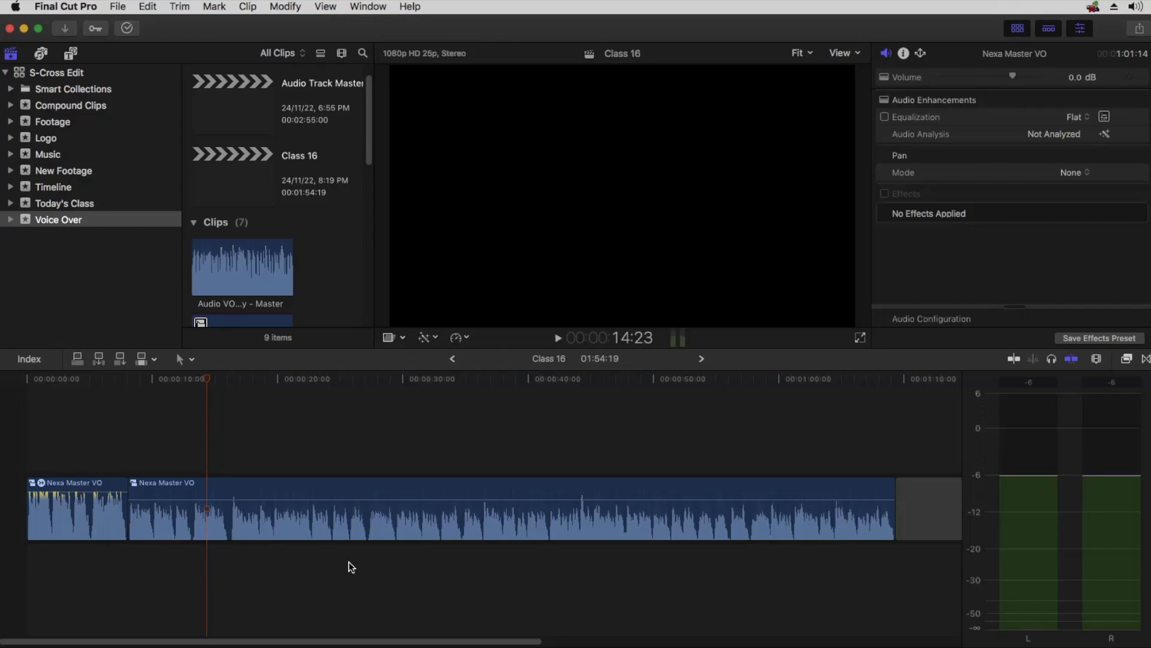
left_click_drag(232, 496, 255, 482)
left_click(582, 495)
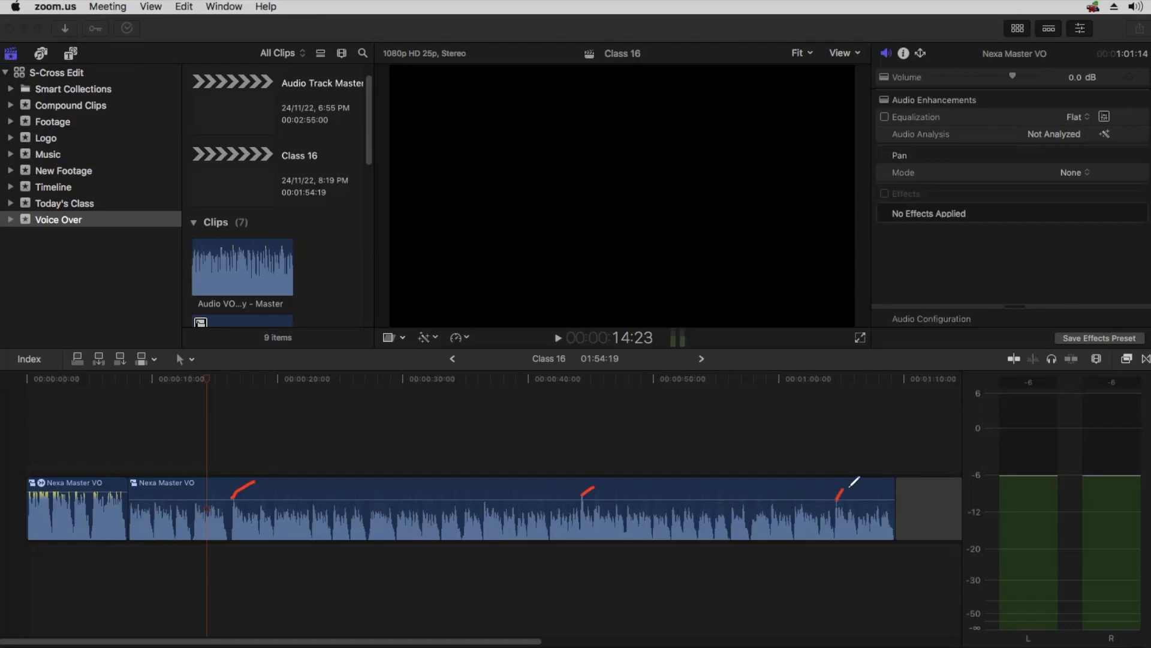
left_click(993, 428)
mouse_move(953, 410)
left_mouse_down()
mouse_move(931, 427)
mouse_move(983, 413)
left_mouse_up()
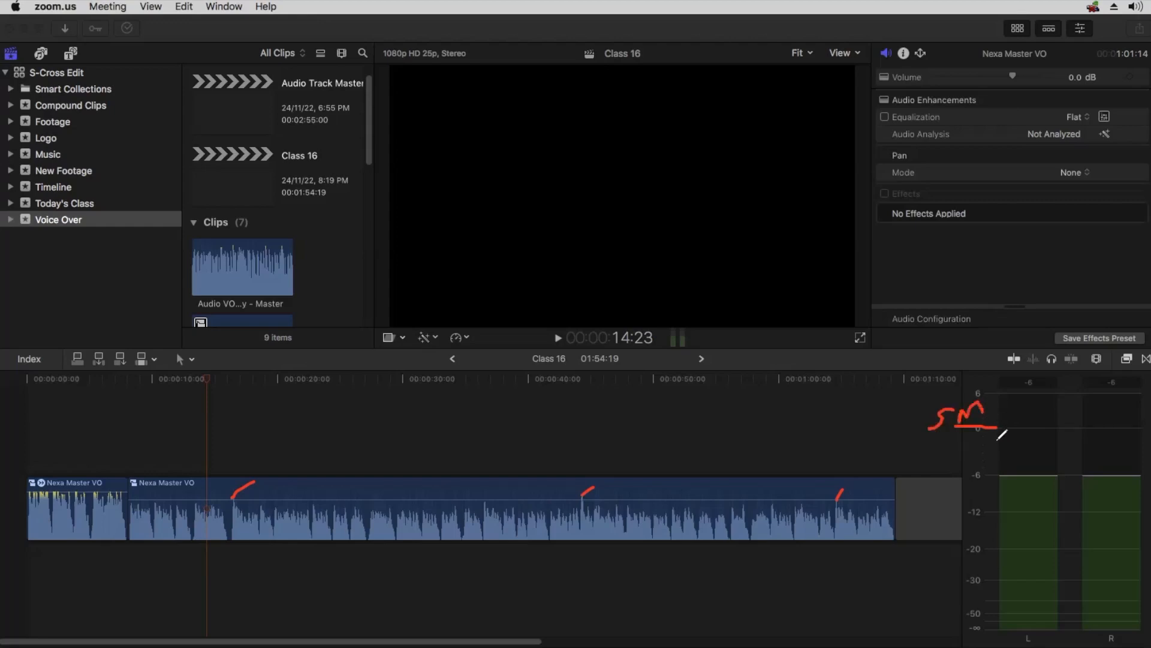
left_click_drag(993, 444, 1000, 440)
mouse_move(1009, 438)
left_mouse_down()
mouse_move(1027, 446)
mouse_move(1035, 424)
left_mouse_up()
left_click(247, 433)
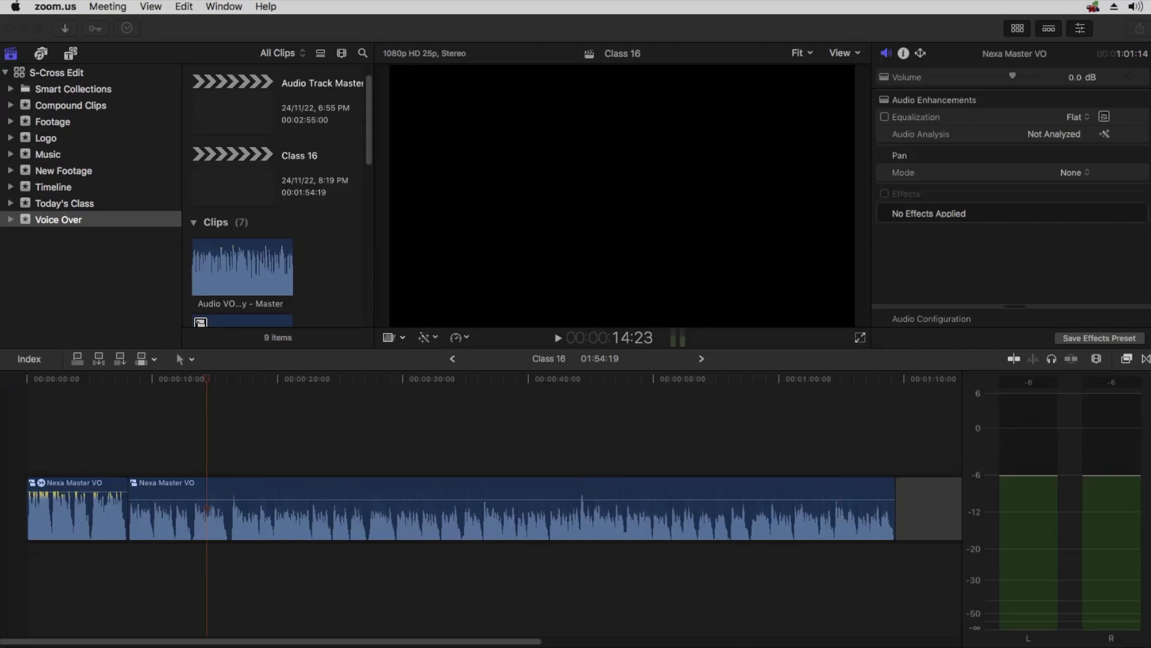
Play the second Nexa Master VO clip's peaks near 16 and 44 seconds to check their audio levels.
left_click(229, 379)
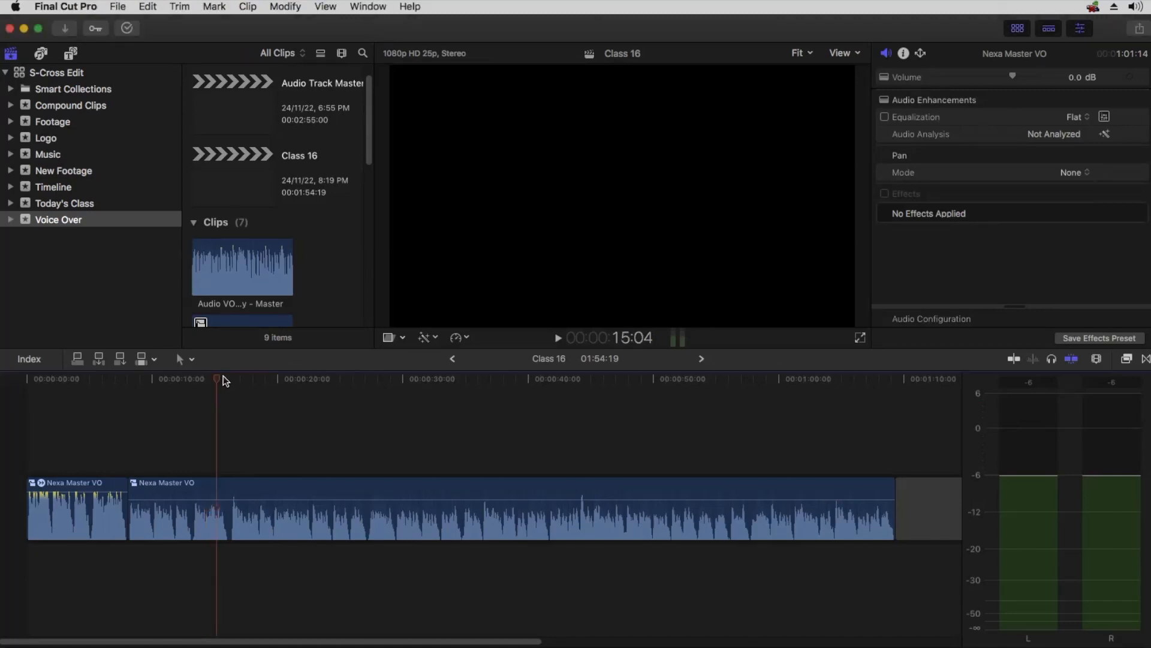
key("space")
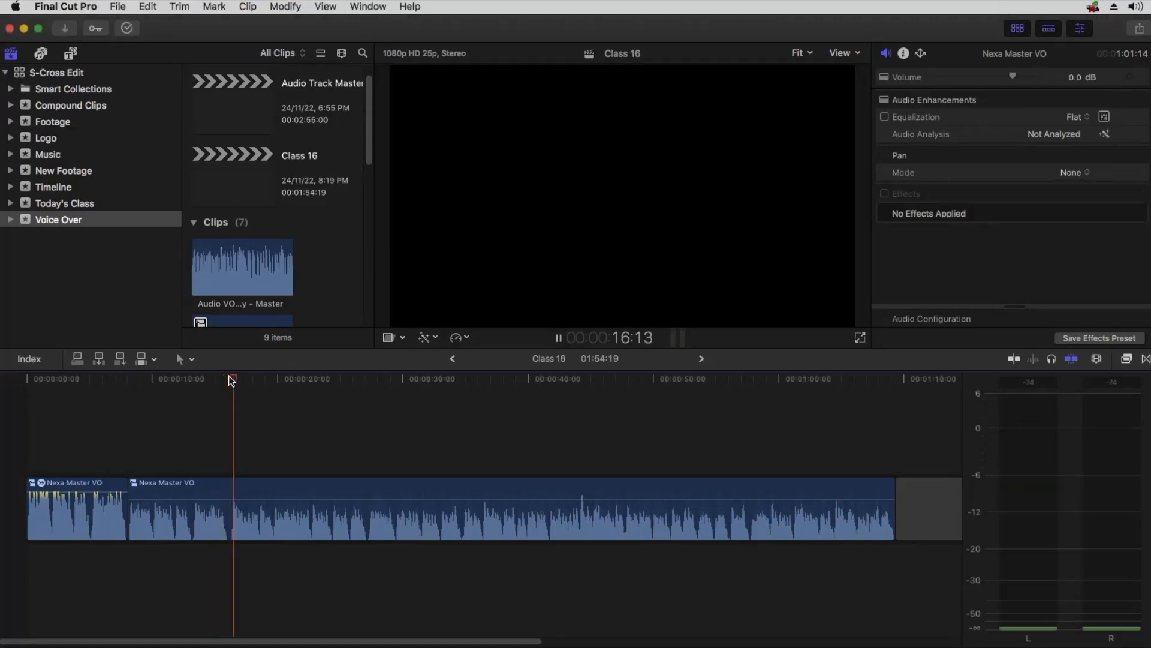
key("space")
left_click(233, 379)
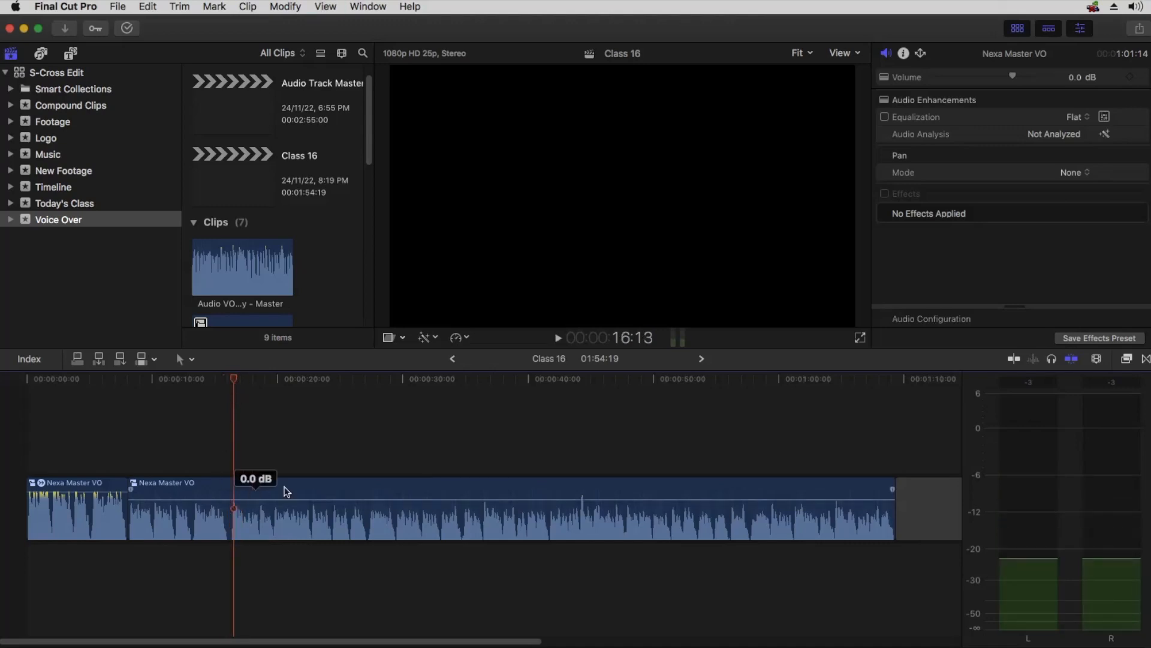
left_click(579, 380)
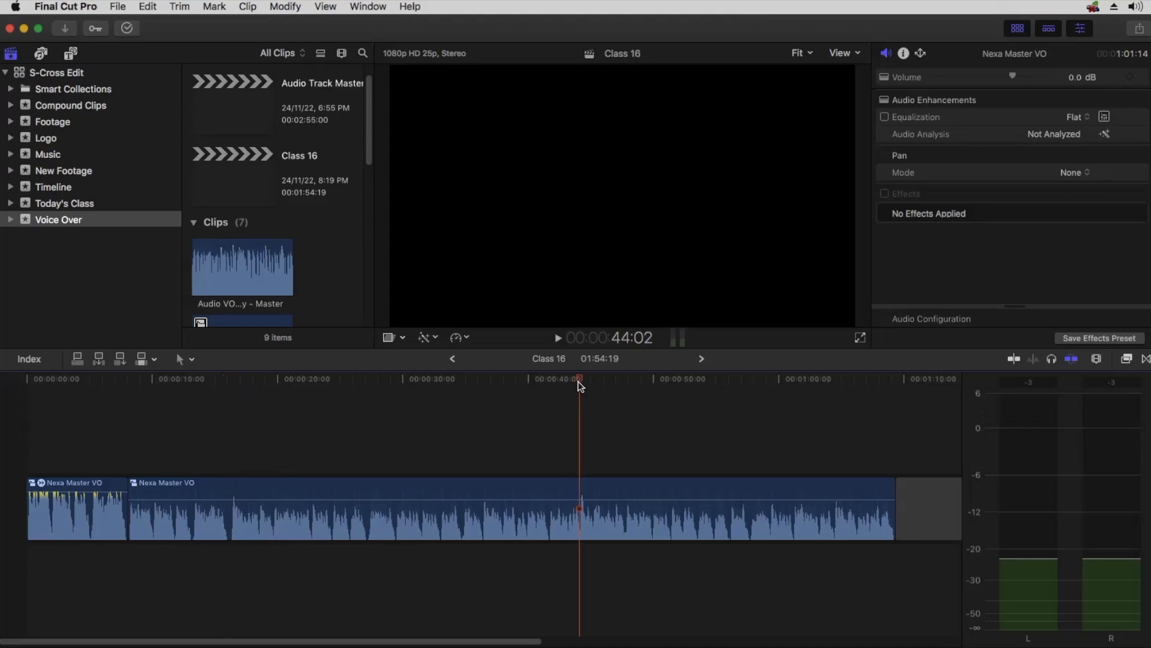
key("space")
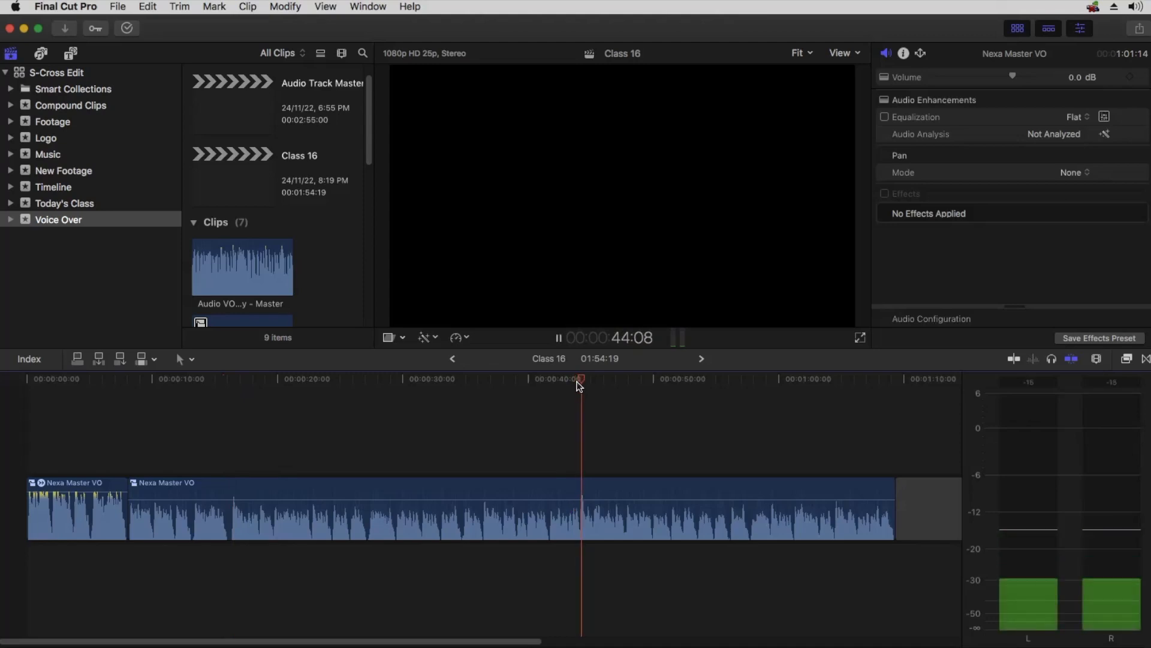
key("space")
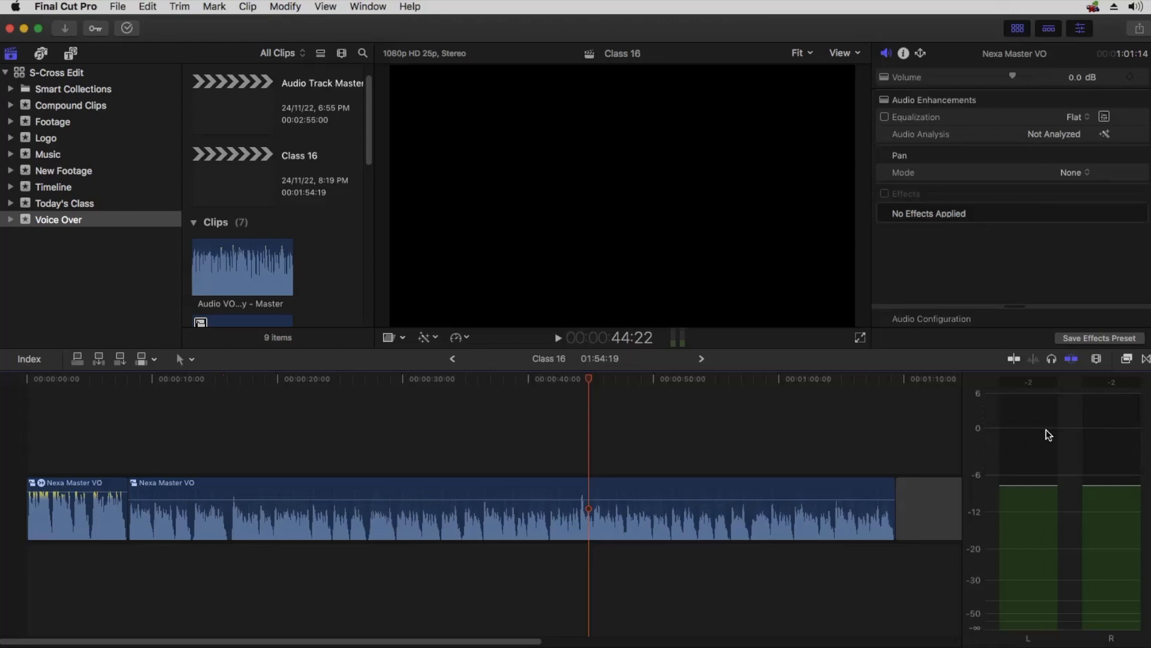
Raise the second Nexa Master VO clip's volume to 4 dB and play its highest peak near 44 seconds.
left_click(613, 520)
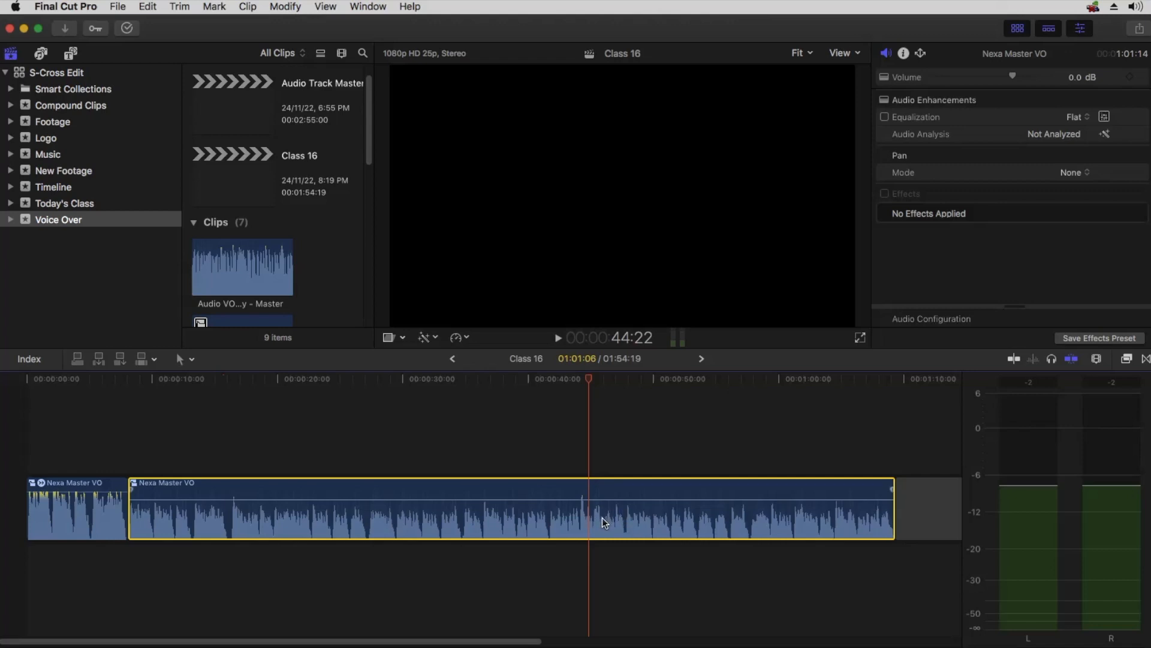
mouse_move(614, 498)
left_click_drag(615, 497, 615, 493)
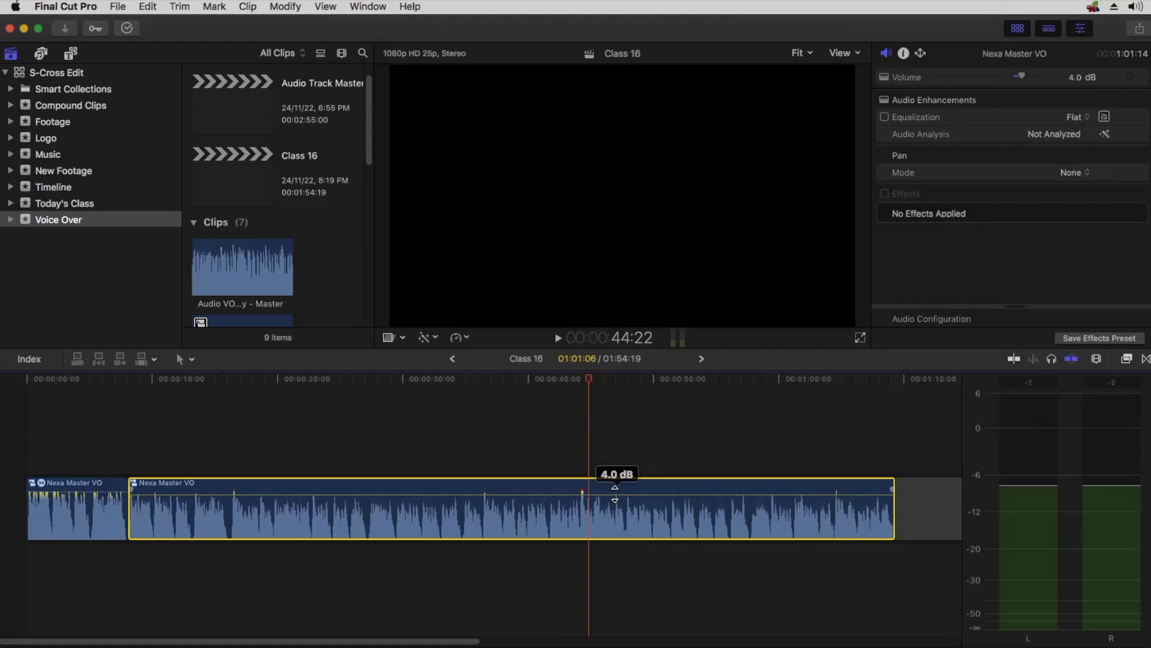
left_click_drag(585, 379, 579, 380)
key("space")
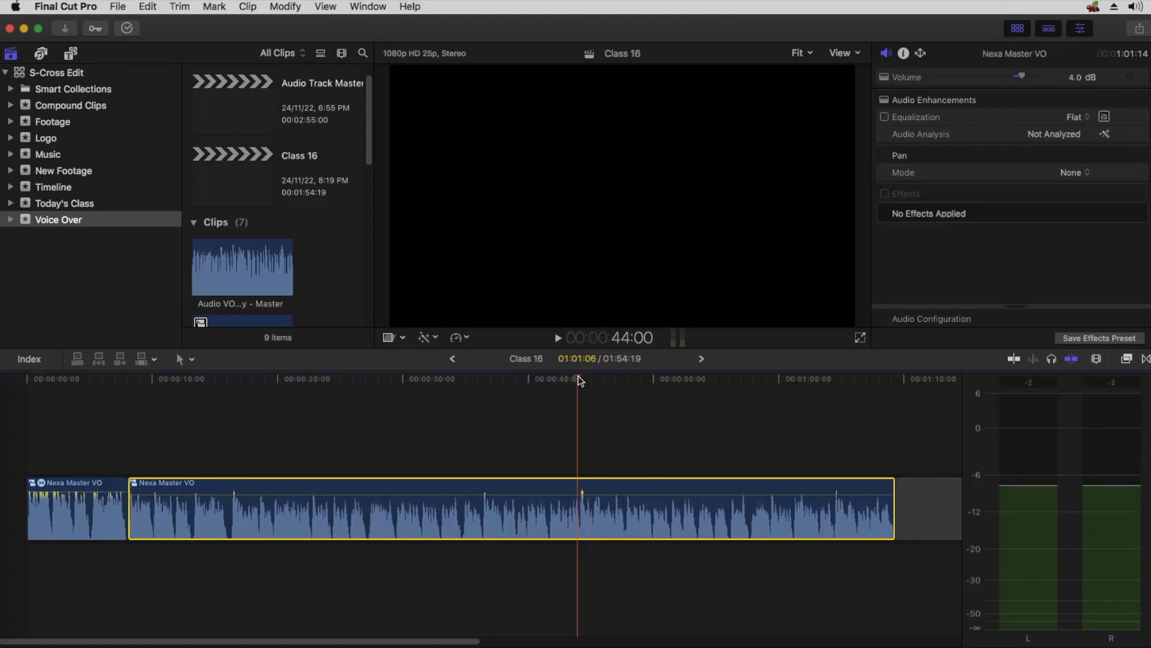
key("space")
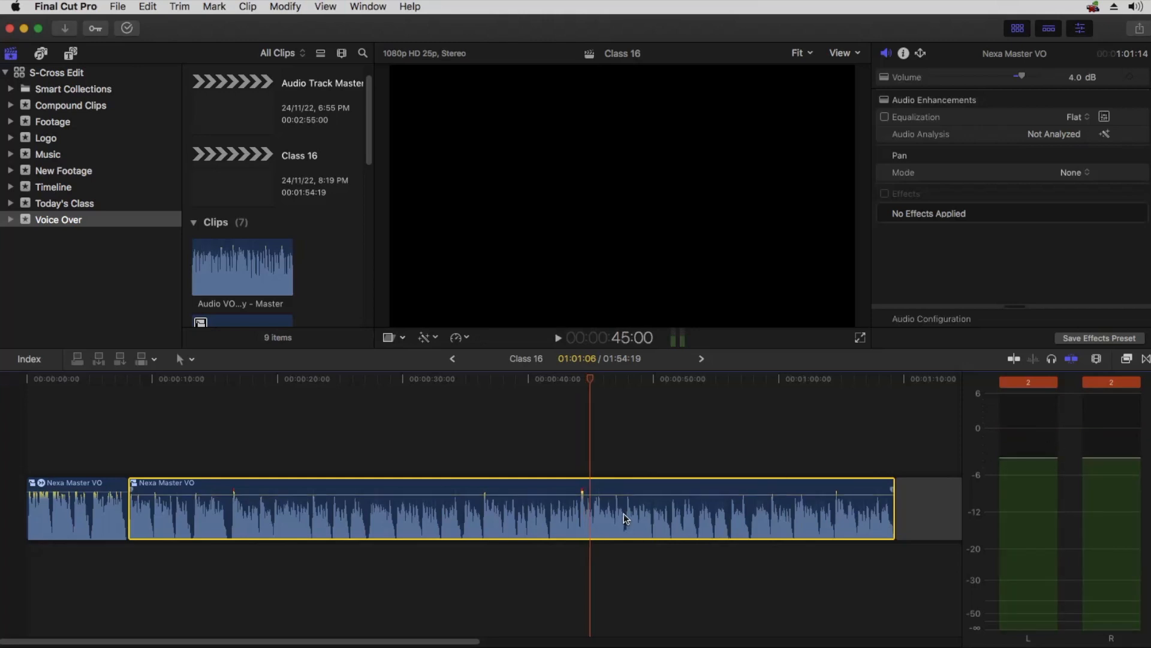
Lower the second clip's volume to 1 dB and replay its peak near 44 seconds.
key("ctrl+minus")
key("ctrl+minus")
key("ctrl+minus")
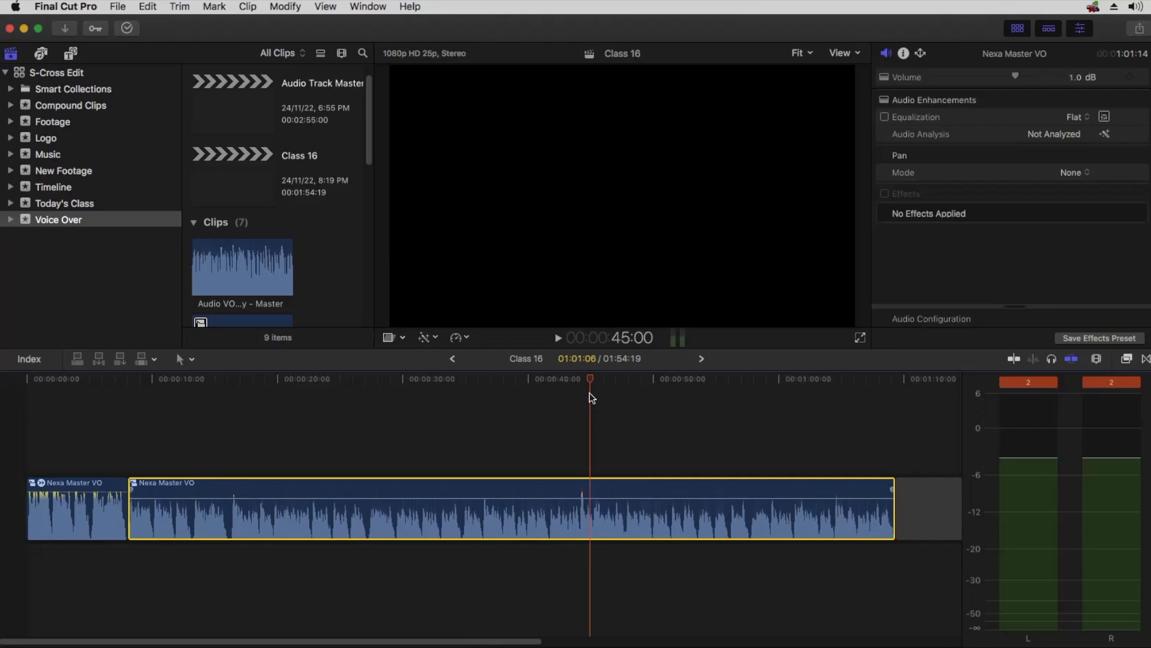
left_click_drag(590, 378, 578, 372)
key("space")
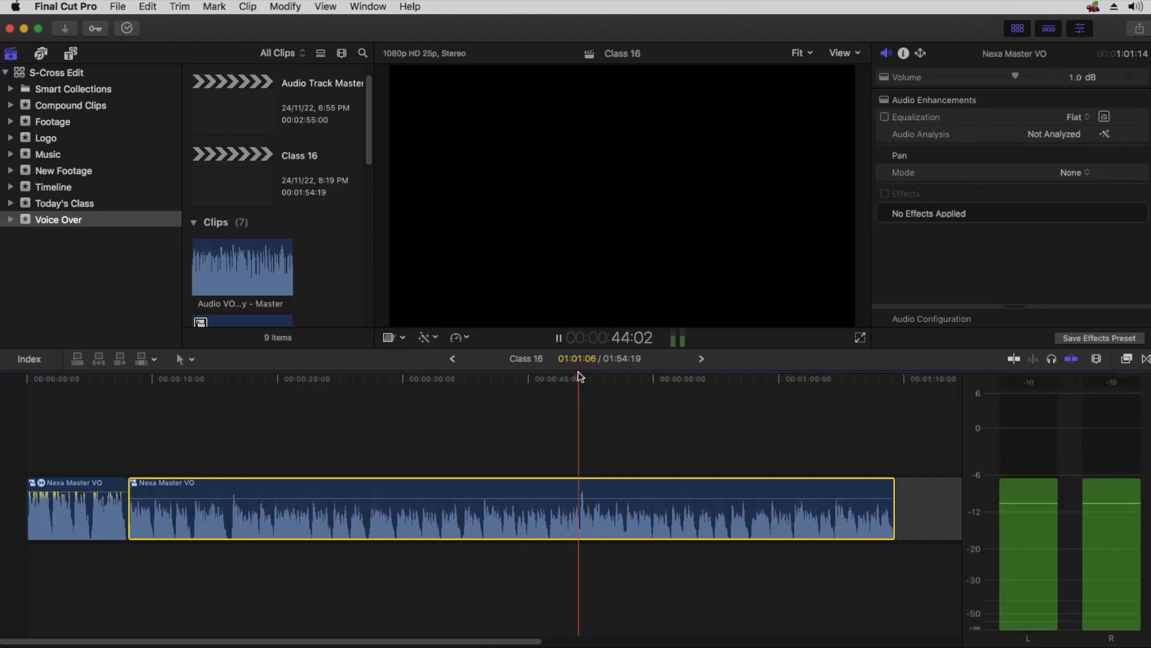
key("space")
left_click_drag(587, 380, 589, 379)
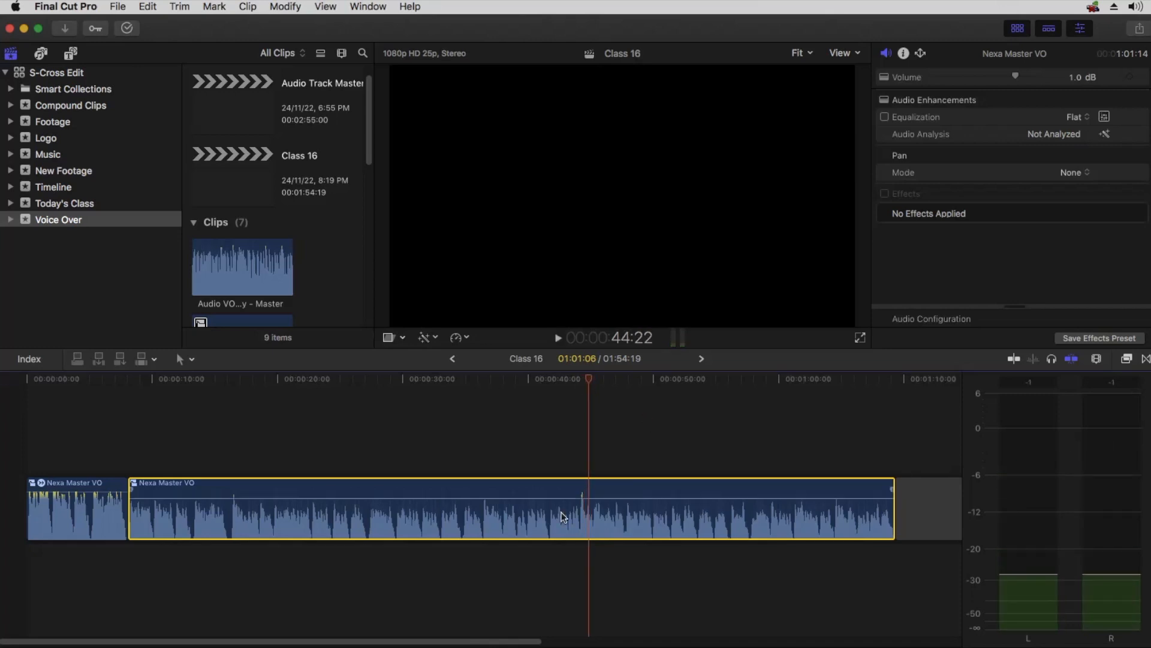
Play the second clip's peak near 16 seconds and a passage from about 54 seconds to check the meter levels.
left_click_drag(218, 379, 232, 382)
key("space")
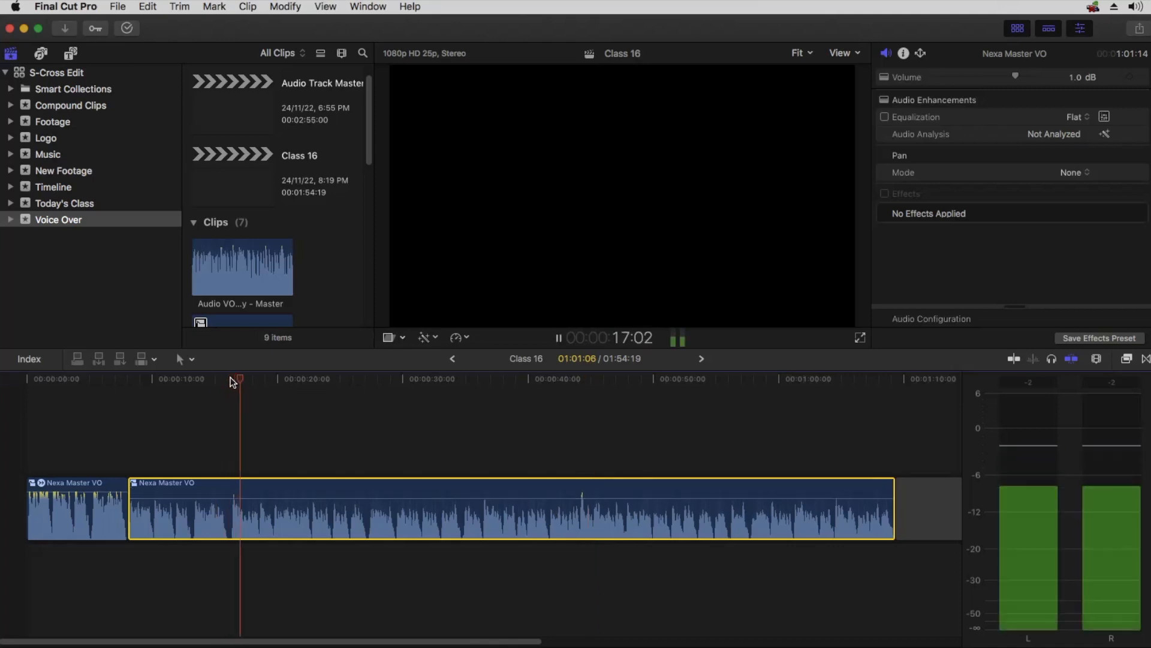
key("space")
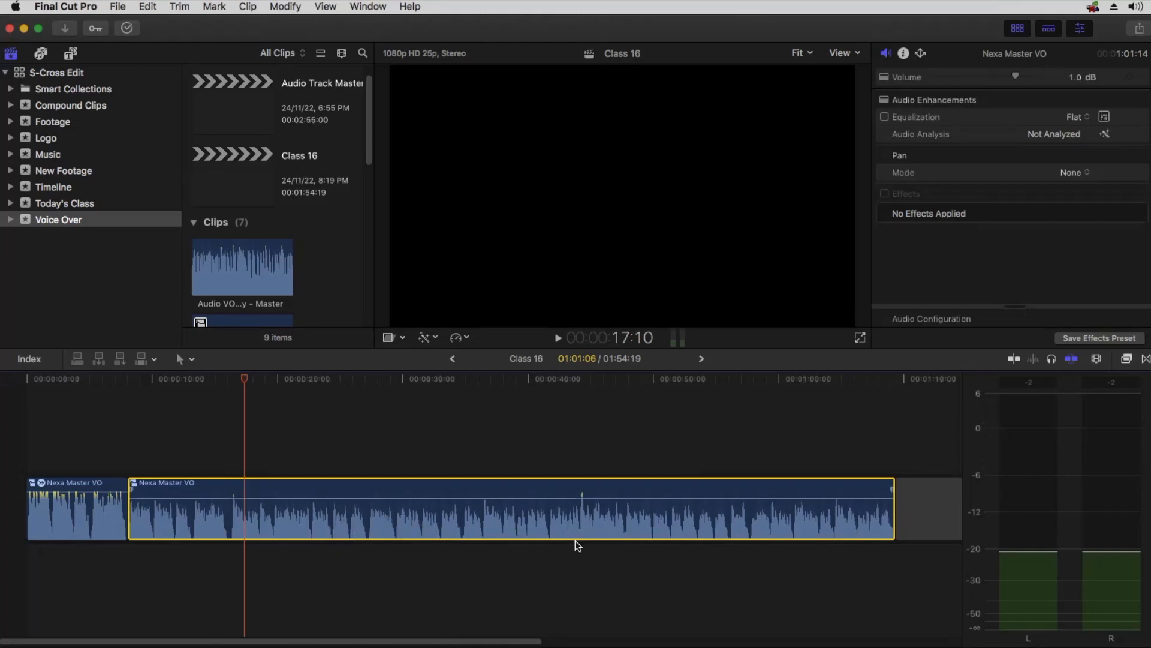
left_click(699, 415)
key("space")
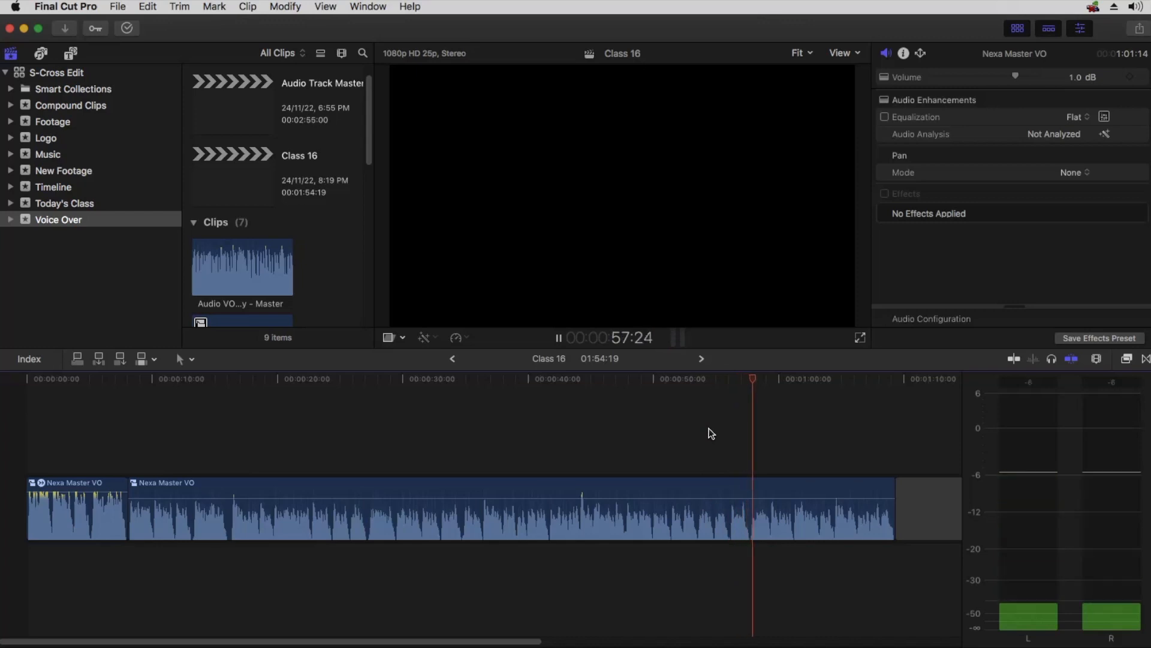
key("space")
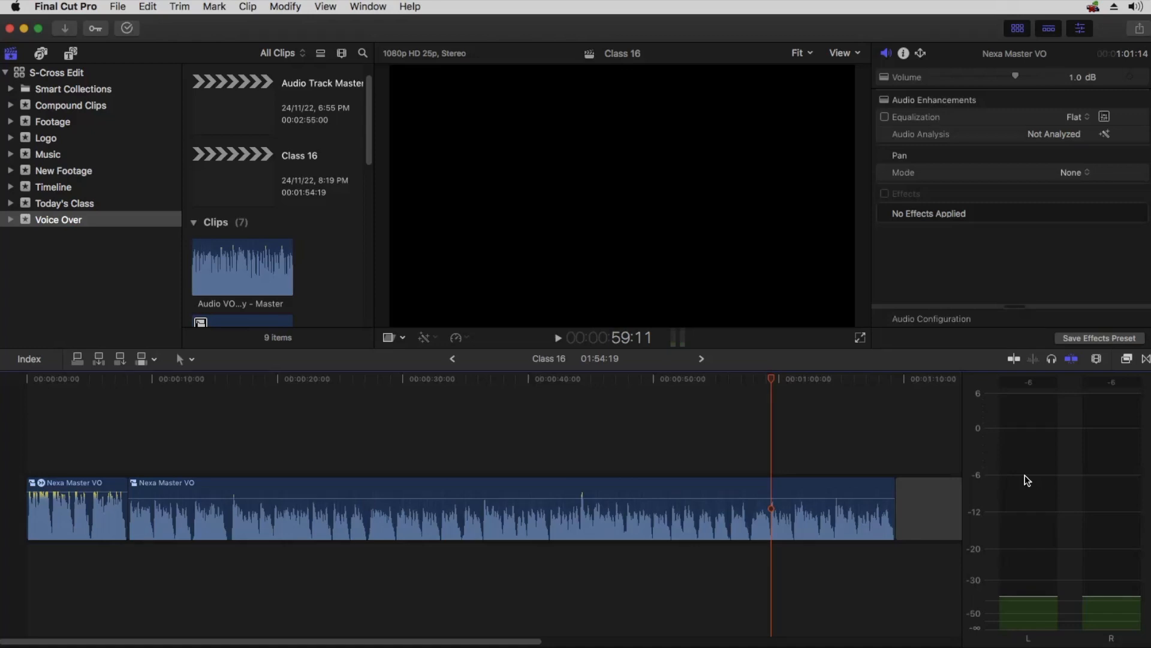
Add two pairs of volume keyframes to the second clip, near 51 seconds and near 58 seconds.
mouse_move(597, 496)
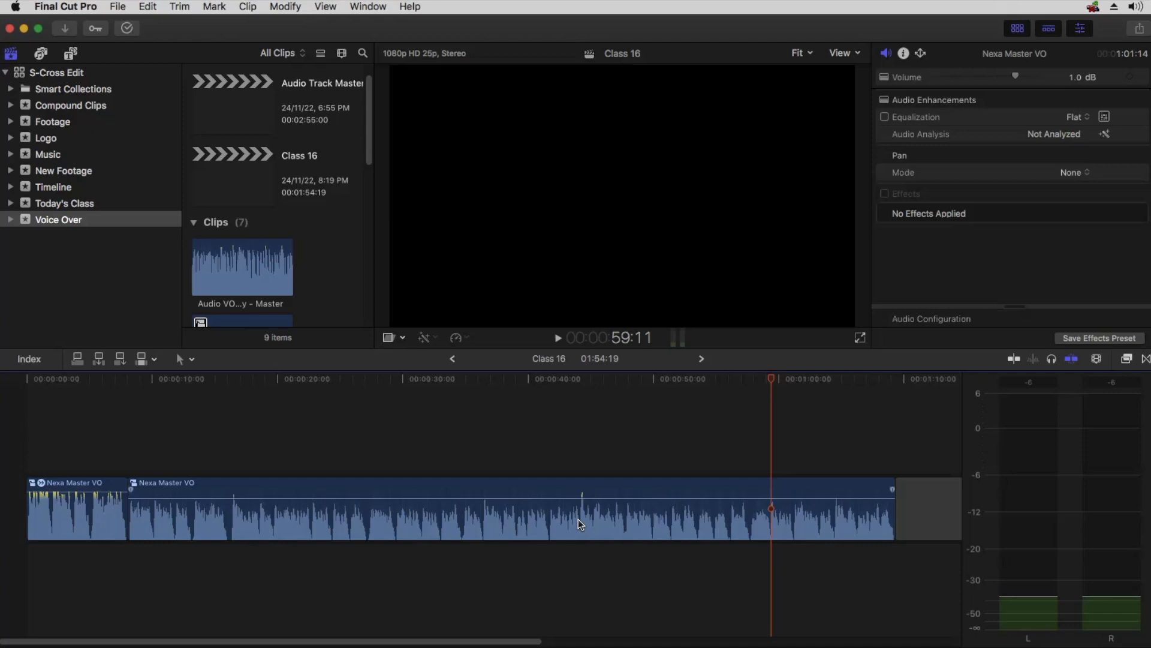
left_click(583, 495)
left_click(589, 407)
key("super+equal")
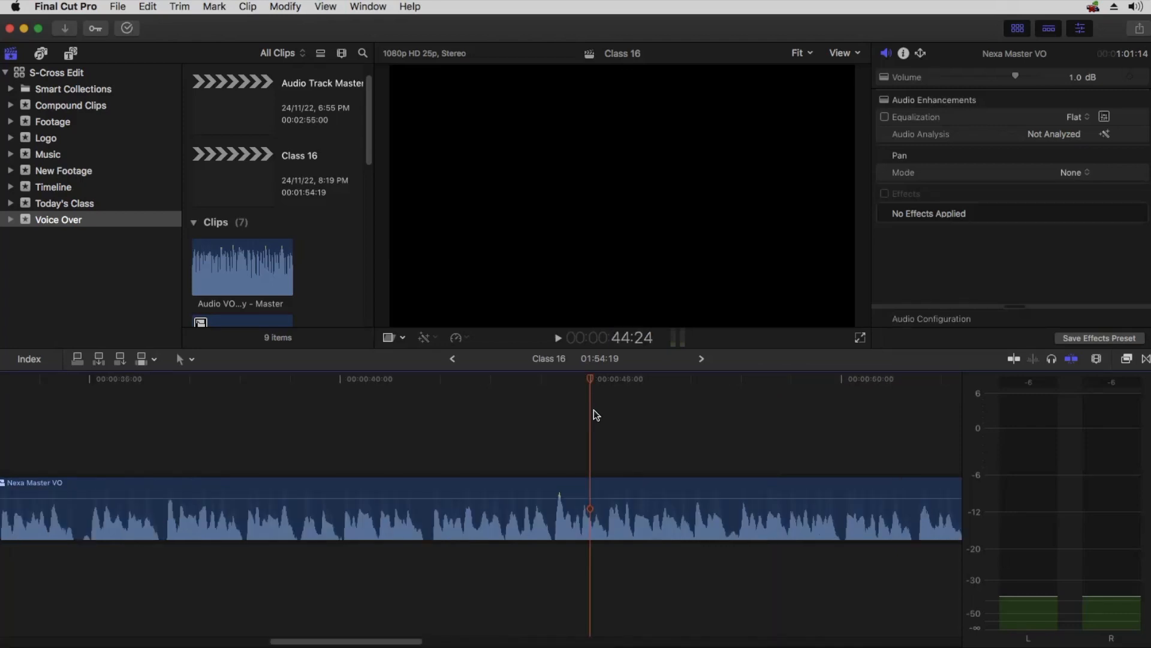
key("super+minus")
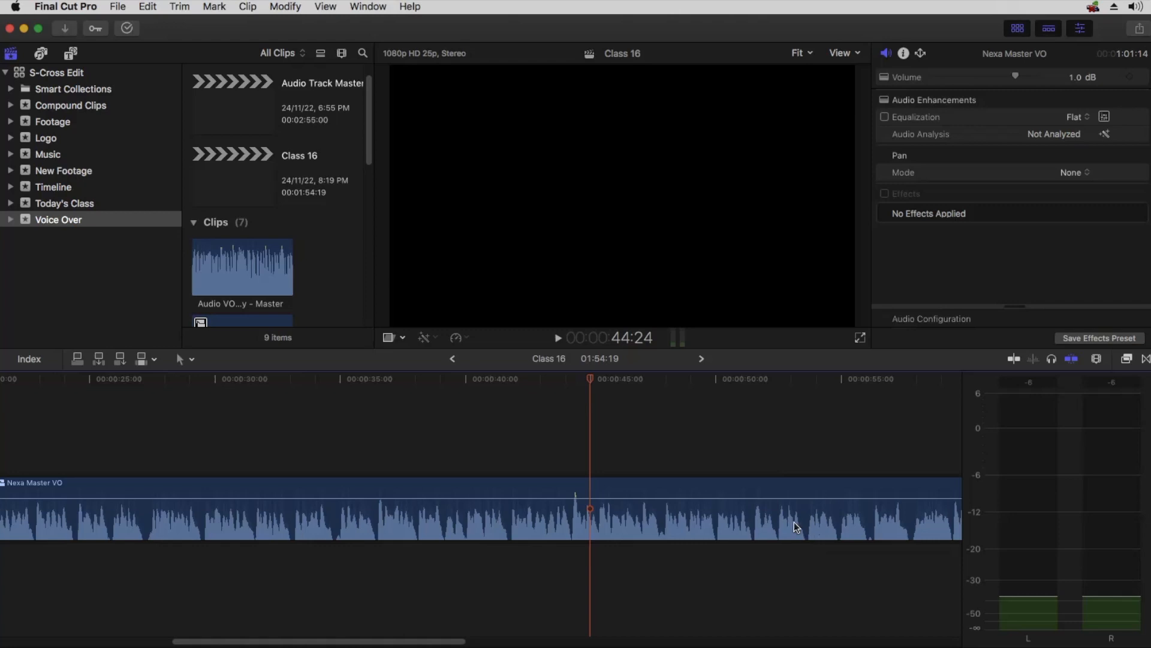
scroll(786, 504, "right", 5)
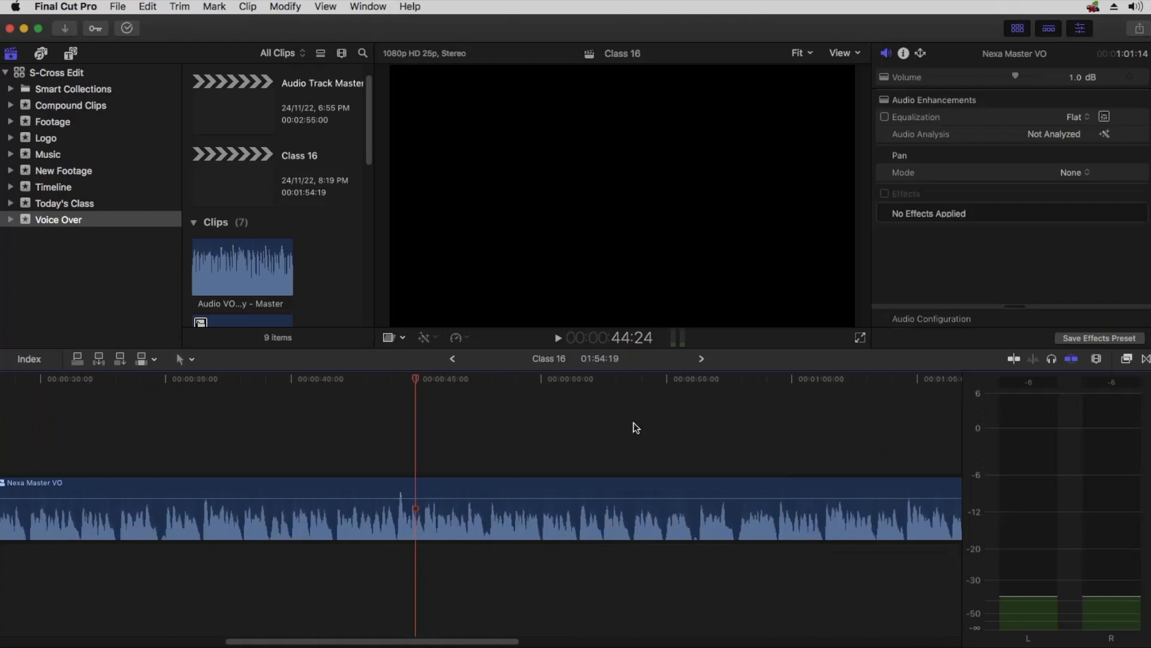
left_click(565, 497, "alt")
left_click(578, 498, "alt")
left_click(747, 498, "alt")
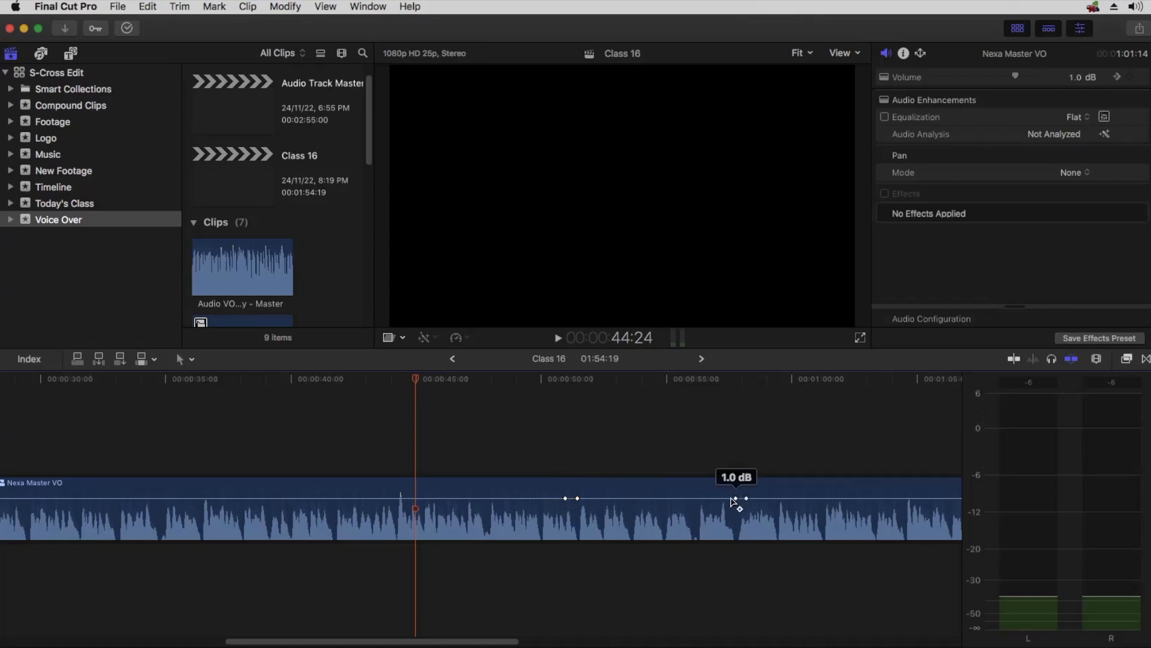
Undo the volume keyframes just added to the second clip.
left_click(643, 511)
key("super+z")
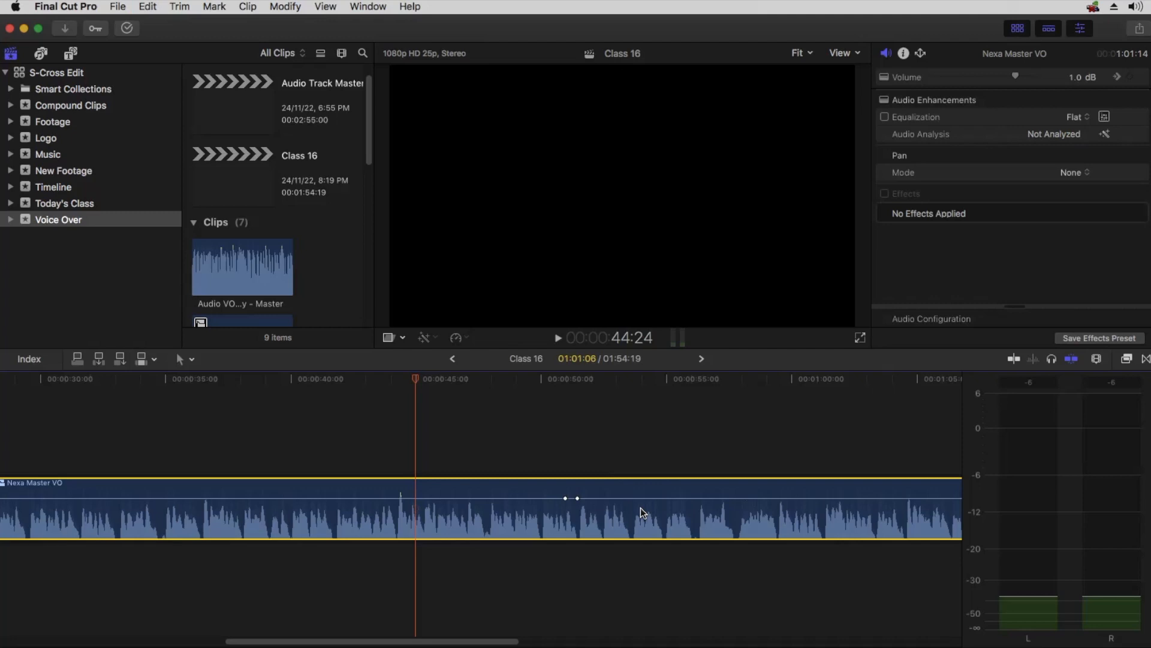
key("super+z")
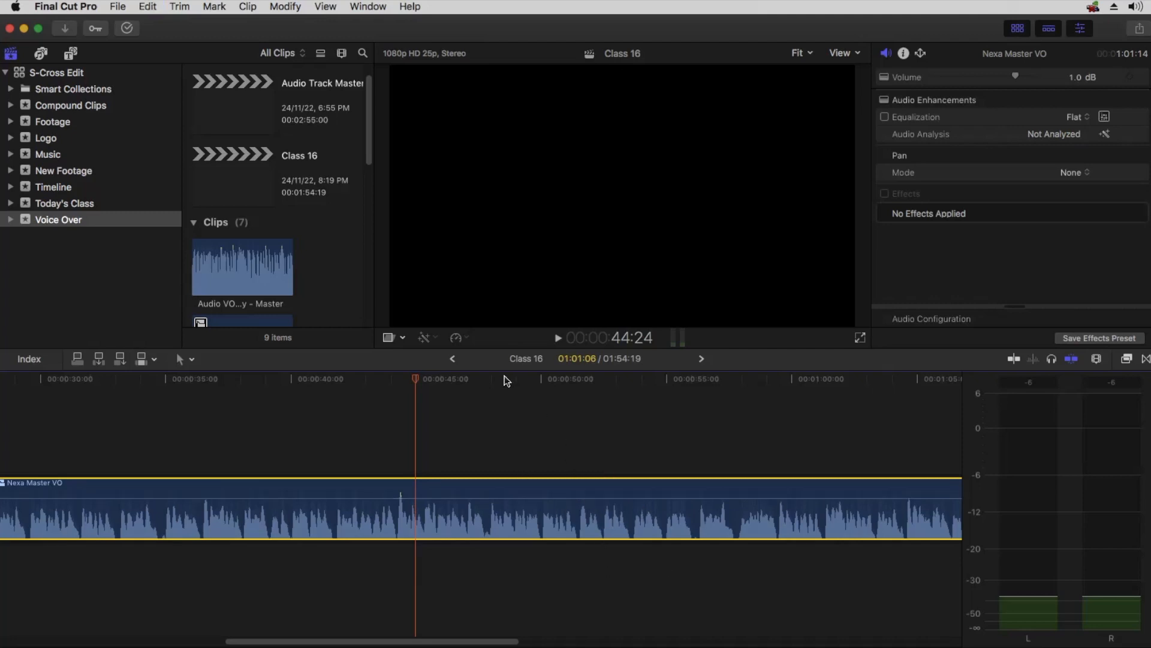
Add volume keyframes to the second clip at 53:14 and 59:11.
mouse_move(503, 377)
left_mouse_down()
mouse_move(553, 384)
mouse_move(429, 387)
mouse_move(490, 384)
left_mouse_up()
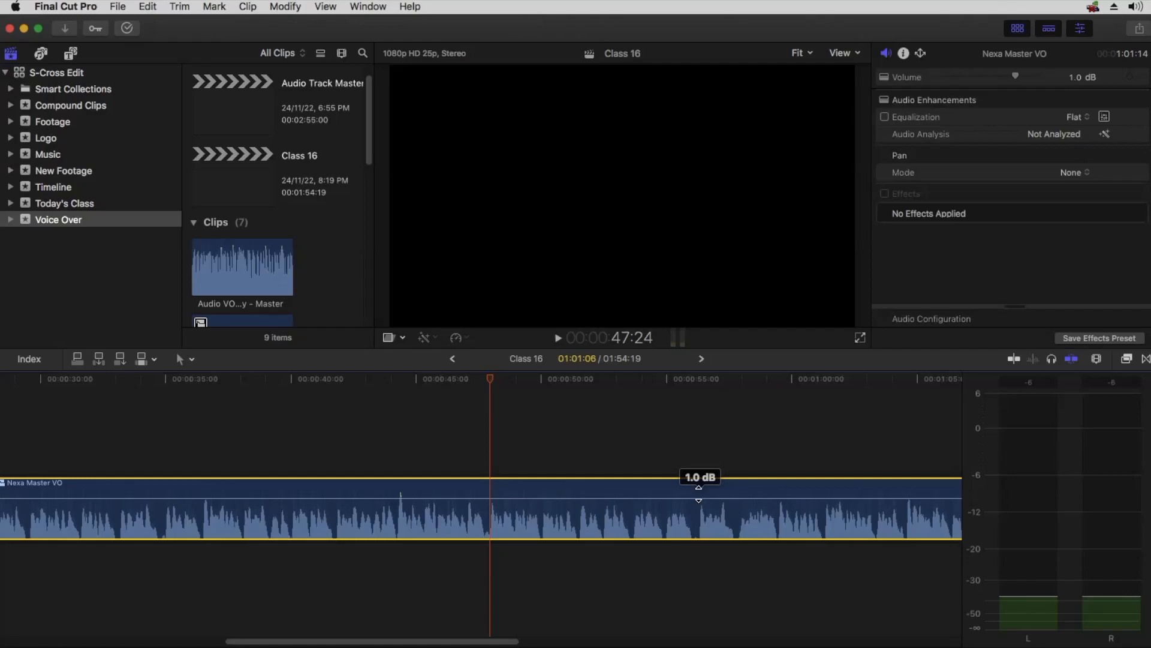
left_click(631, 379)
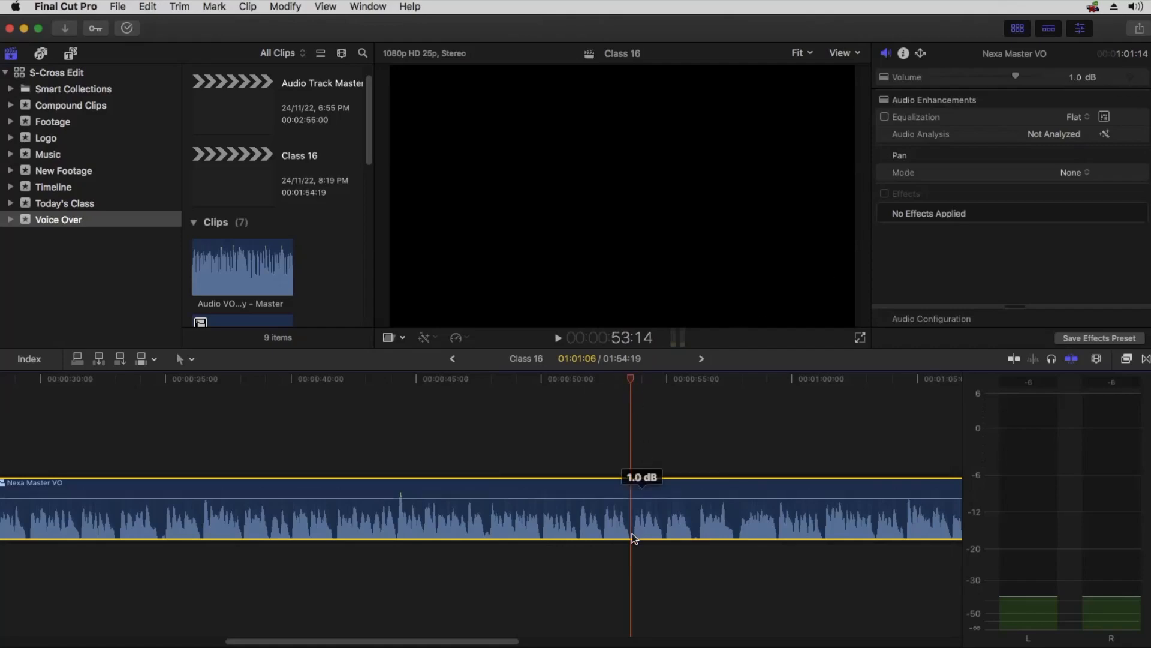
left_click(1129, 79)
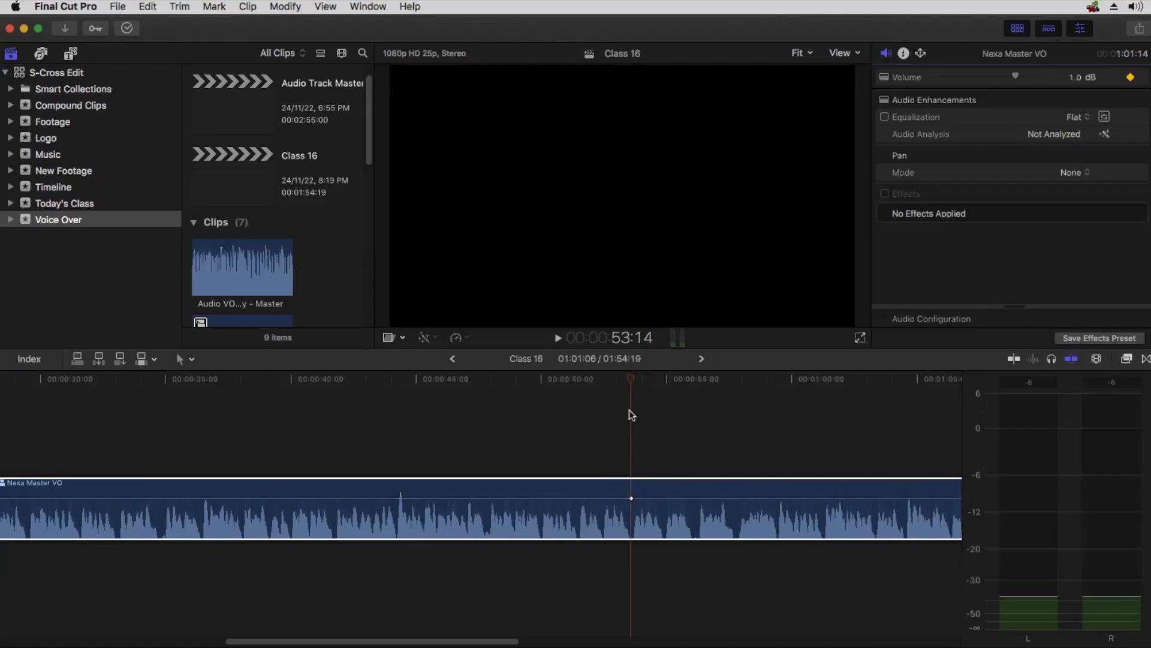
left_click_drag(633, 378, 779, 392)
left_click(1132, 96)
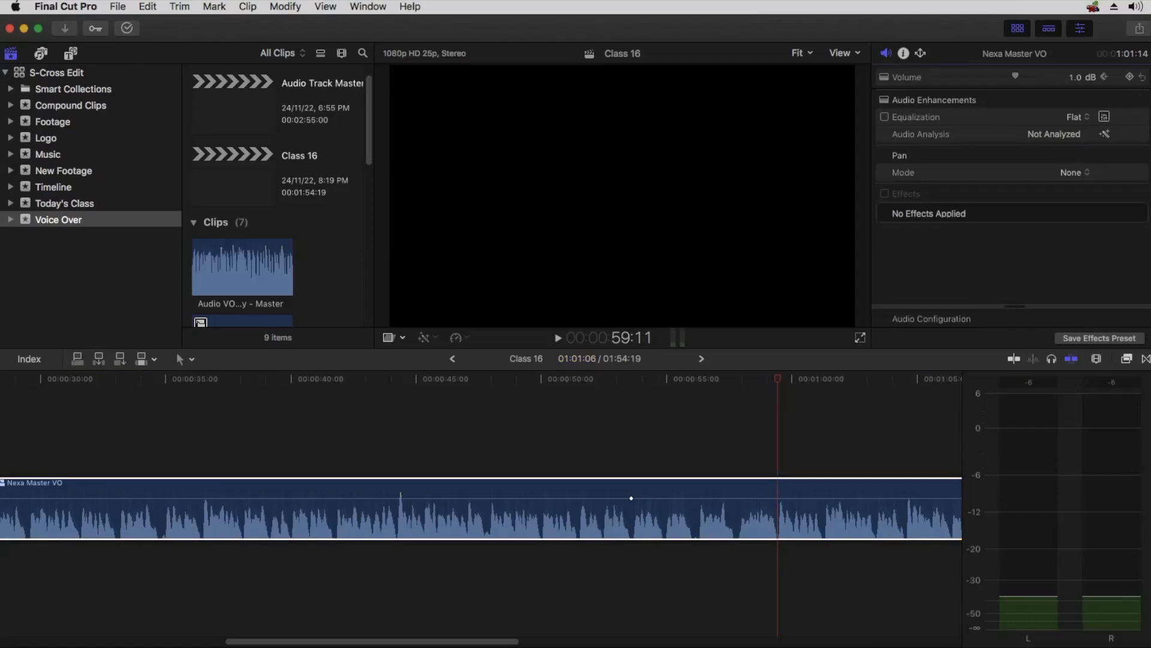
left_click(1130, 77)
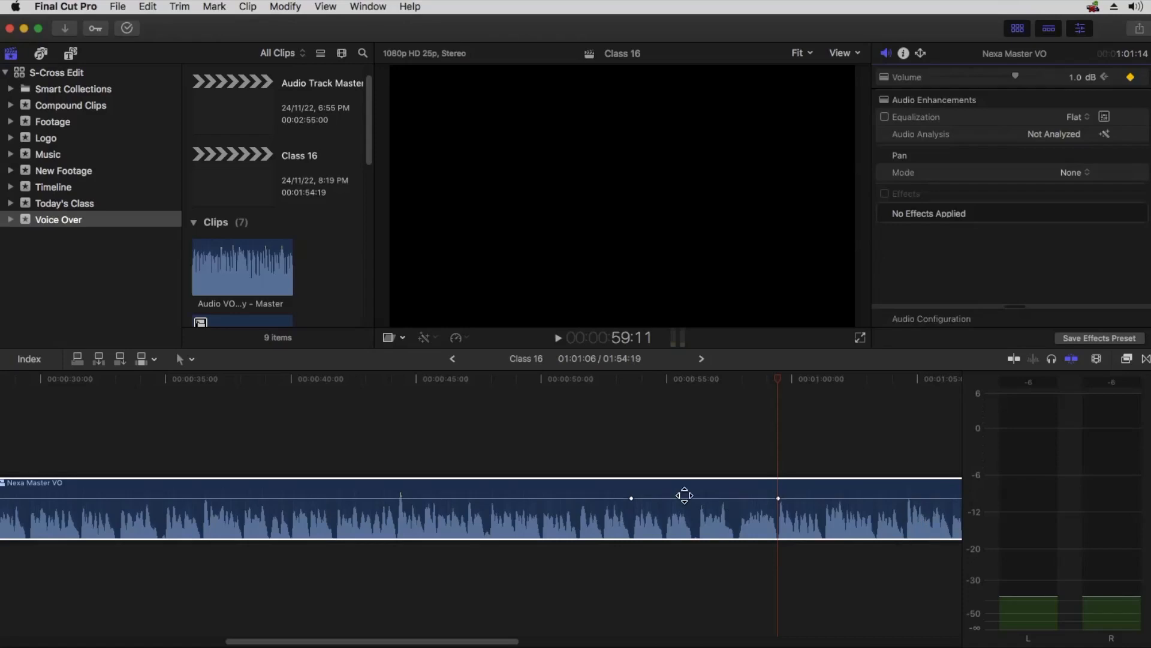
Draw a red line above the clip that steps up to a higher level, illustrating a volume rise.
mouse_move(442, 499)
left_click(730, 513)
left_click_drag(367, 449, 498, 447)
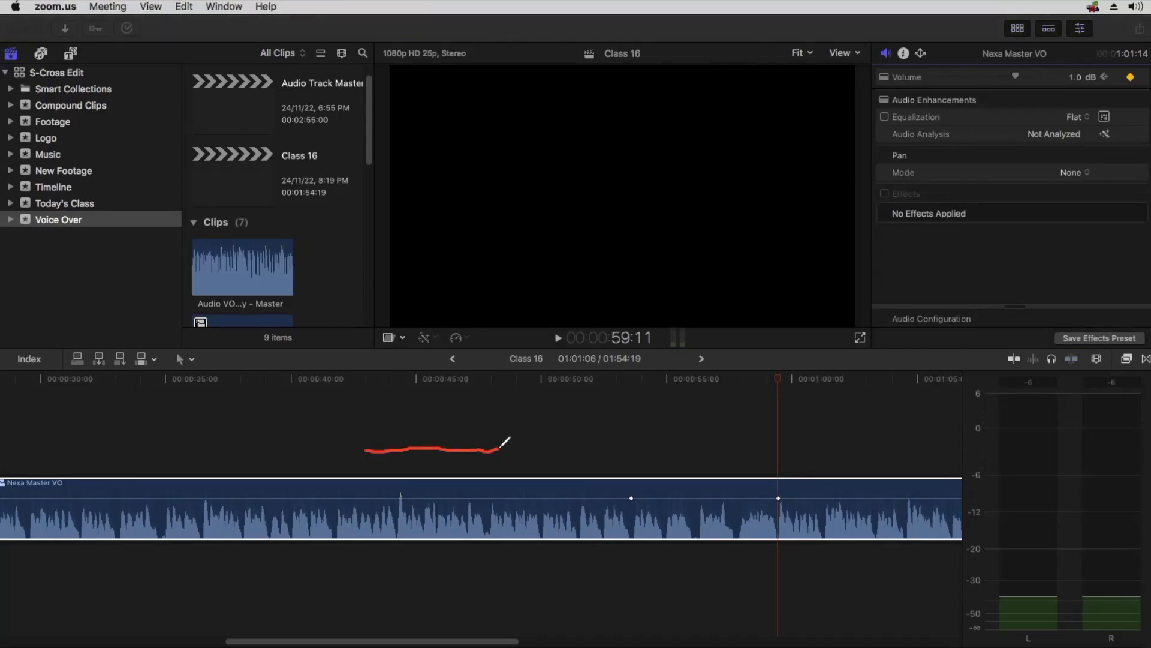
left_click_drag(500, 448, 511, 418)
left_click_drag(511, 417, 701, 420)
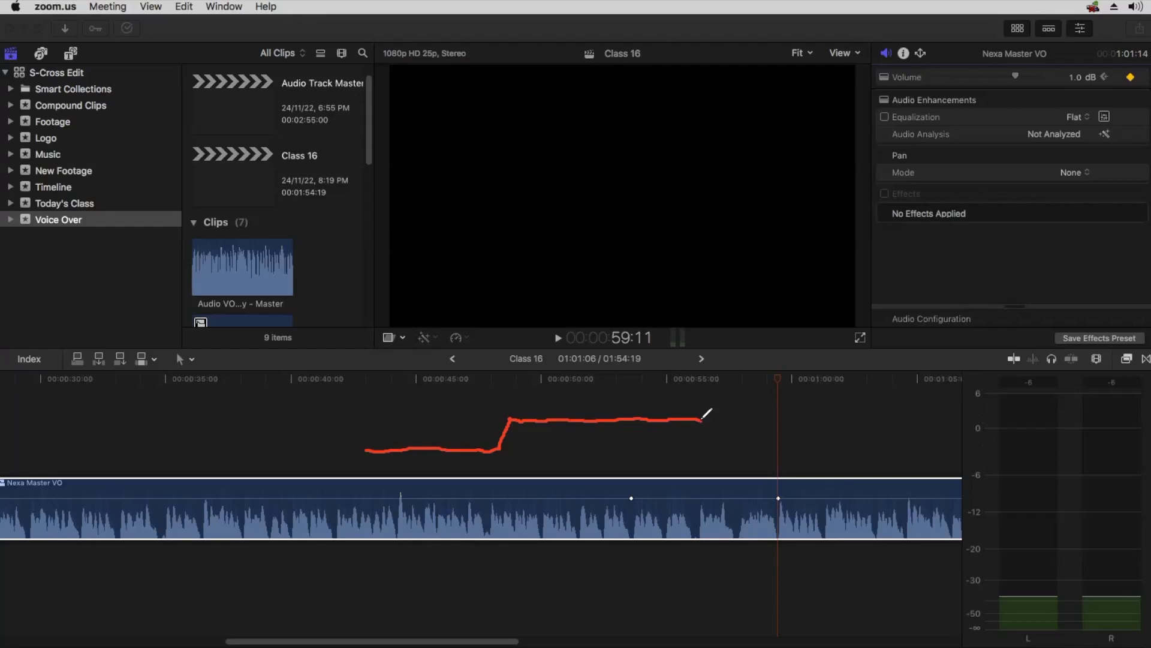
mouse_move(708, 406)
left_mouse_down()
mouse_move(714, 394)
mouse_move(783, 390)
left_mouse_up()
Draw a red volume curve above the clip that dips and rises again, and mark its two lower corners with dots.
mouse_move(379, 415)
left_mouse_down()
mouse_move(538, 412)
mouse_move(561, 441)
mouse_move(585, 445)
mouse_move(778, 447)
mouse_move(795, 414)
mouse_move(864, 407)
left_mouse_up()
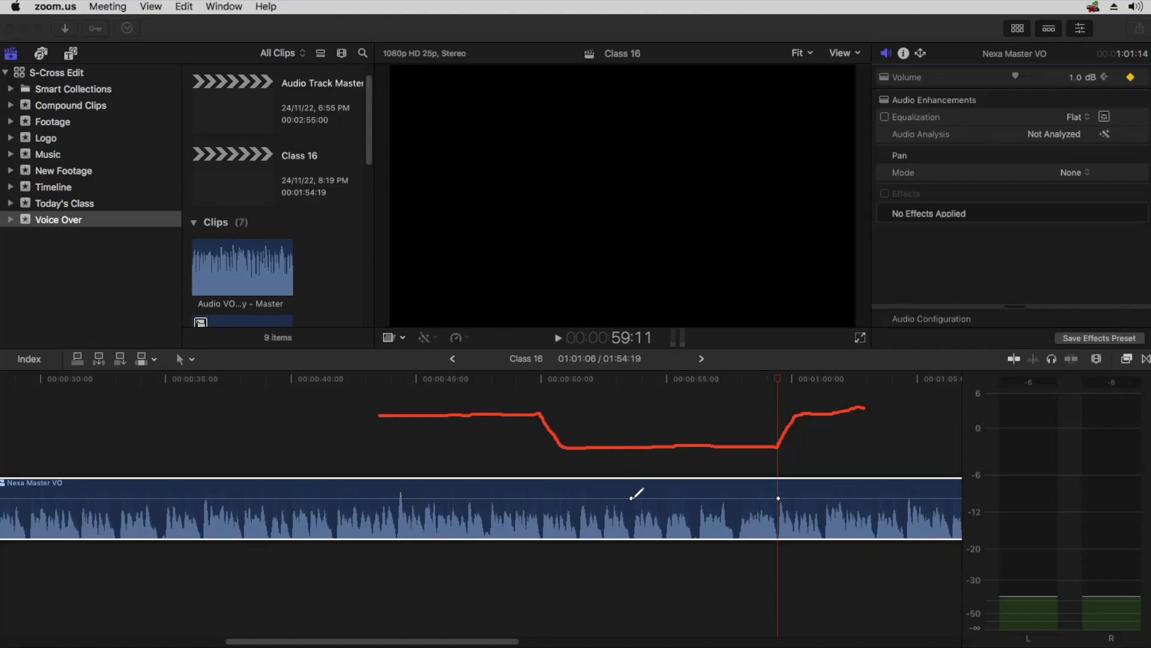
left_click(565, 448)
left_click(779, 446)
Try setting the keyframed clip's volume line to 7 dB and then to -23 dB, and undo both changes.
left_click(687, 496)
left_click_drag(687, 496, 687, 492)
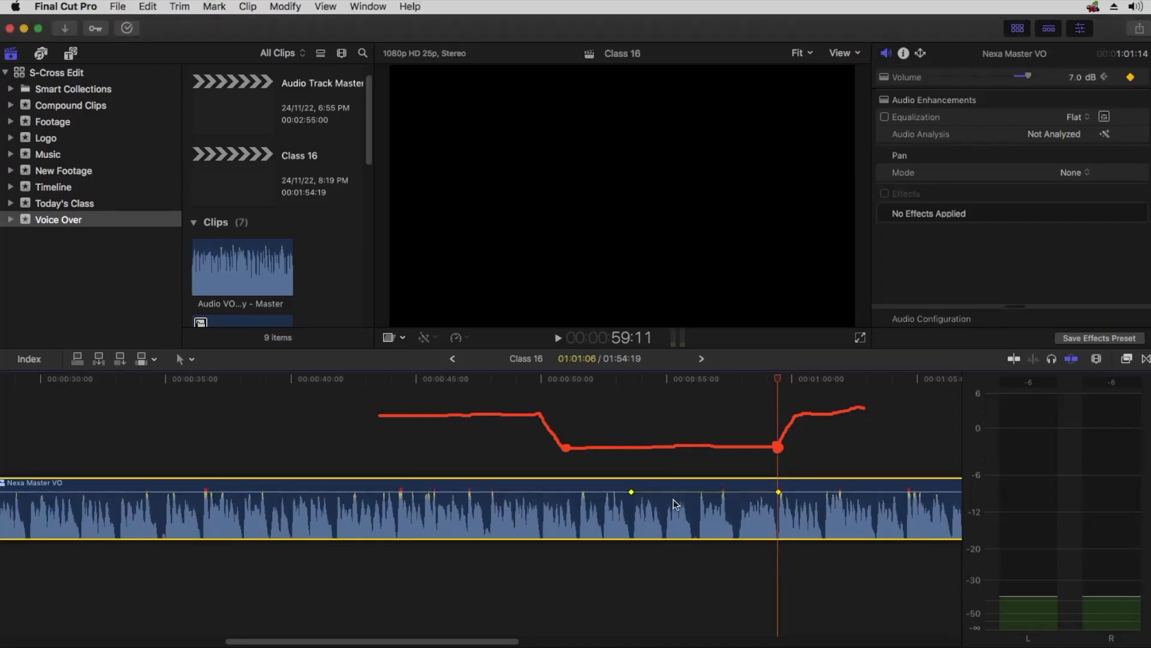
left_click_drag(673, 492, 673, 518)
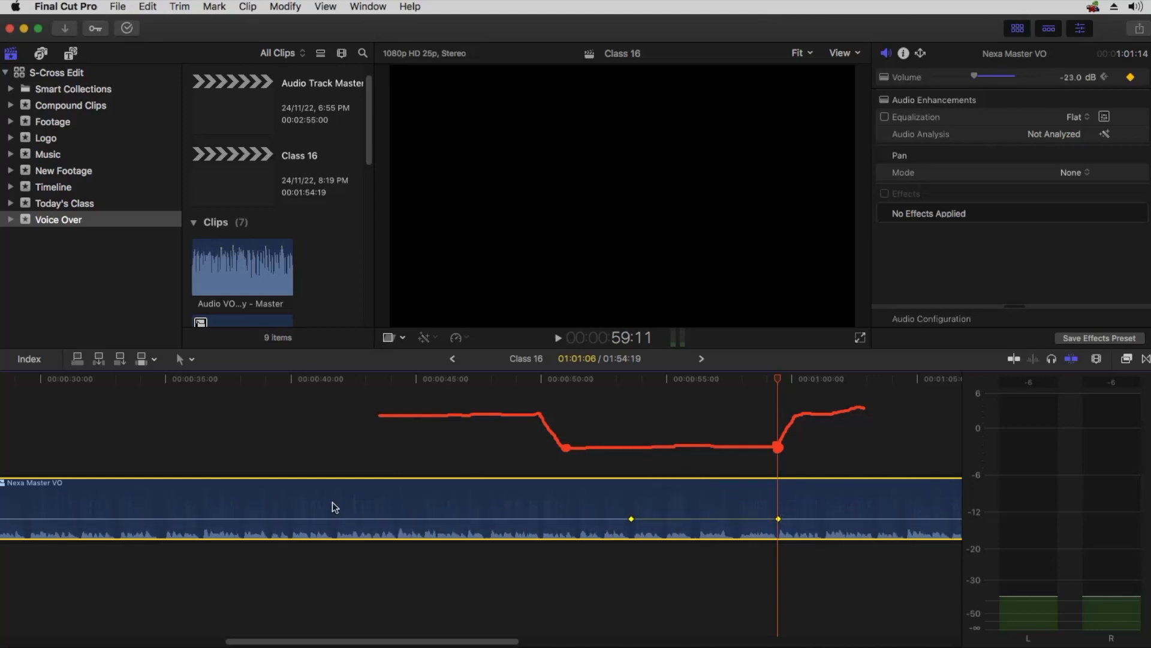
key("super+z")
key("super+z")
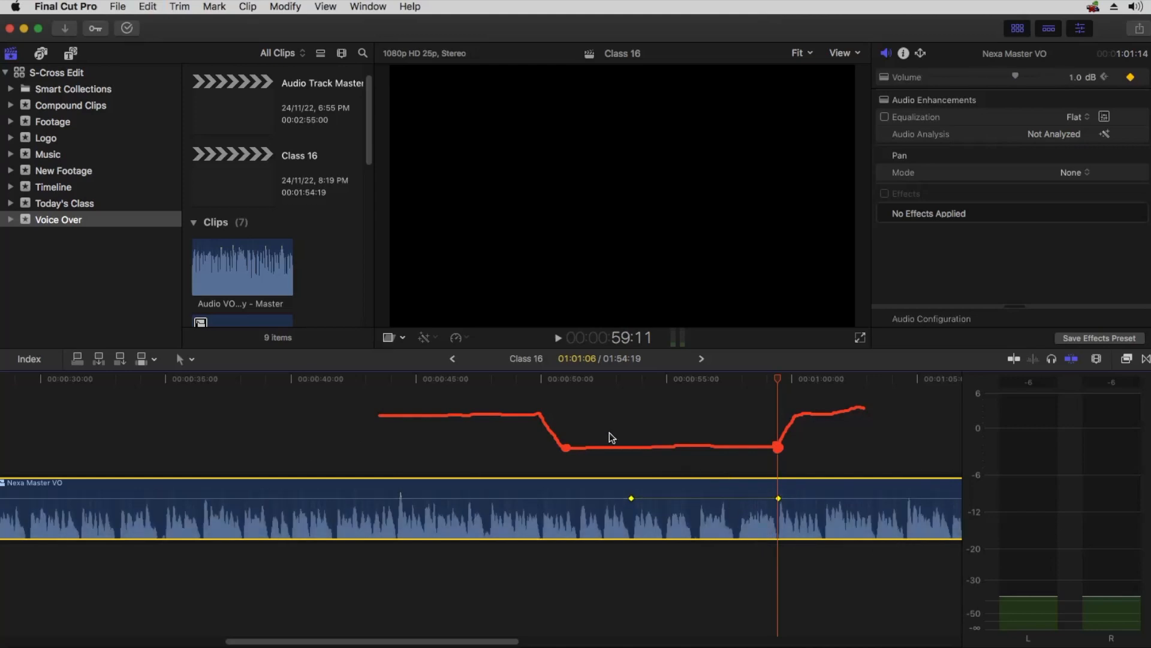
Mark the two upper corners of the red volume curve above the clip with dots.
left_click(686, 591)
left_click(538, 414)
left_click(797, 413)
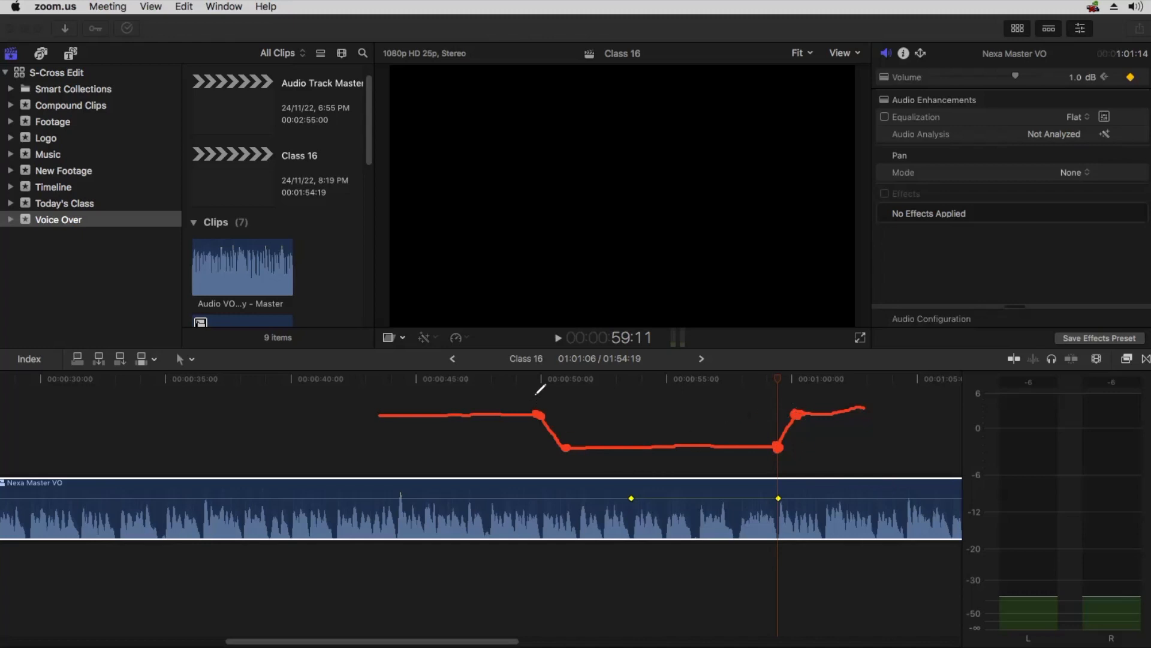
Label the curve's four corners A, B, C and D, and draw arrows beside both slopes and a mark under the dip.
mouse_move(535, 410)
left_mouse_down()
mouse_move(536, 387)
mouse_move(543, 399)
left_mouse_up()
left_click_drag(566, 431, 568, 442)
mouse_move(561, 394)
left_mouse_down()
mouse_move(581, 420)
mouse_move(573, 376)
mouse_move(584, 385)
mouse_move(571, 389)
left_mouse_up()
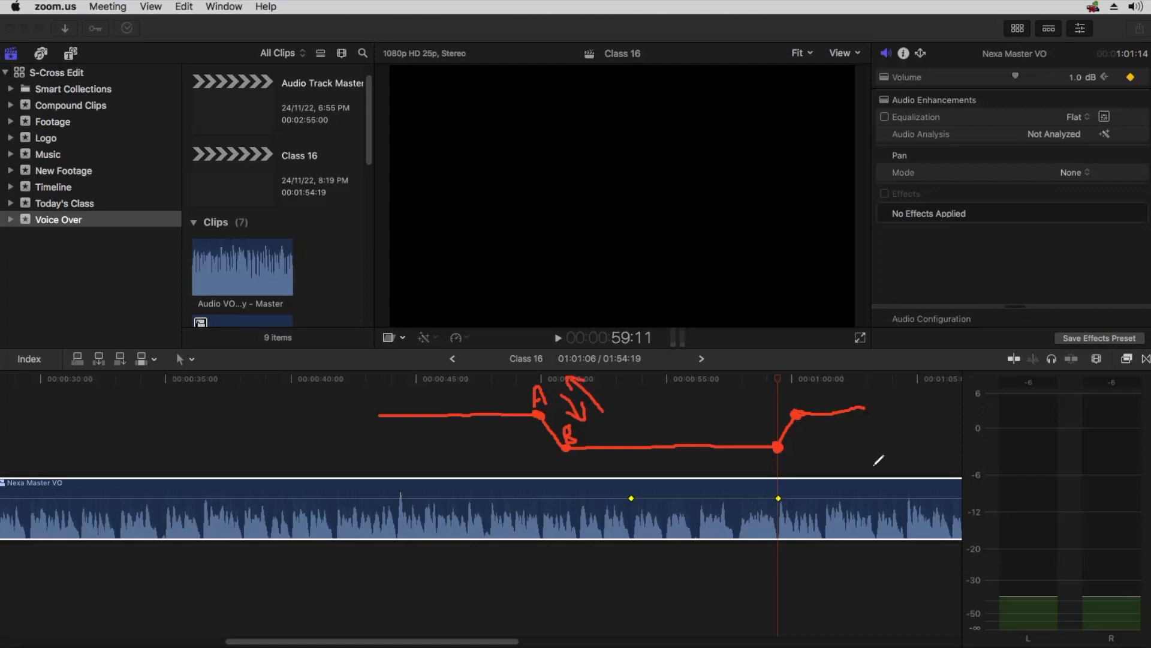
left_click_drag(804, 451, 808, 462)
mouse_move(805, 408)
left_mouse_down()
mouse_move(813, 393)
mouse_move(807, 412)
mouse_move(773, 396)
mouse_move(779, 429)
left_mouse_up()
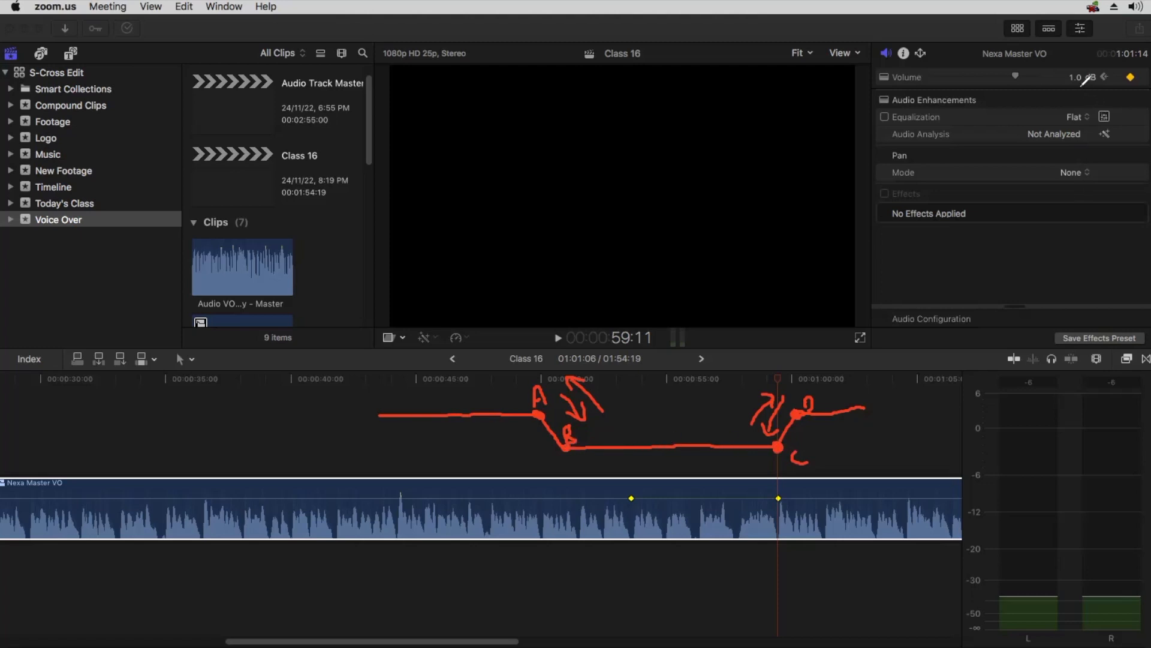
left_click_drag(644, 458, 689, 466)
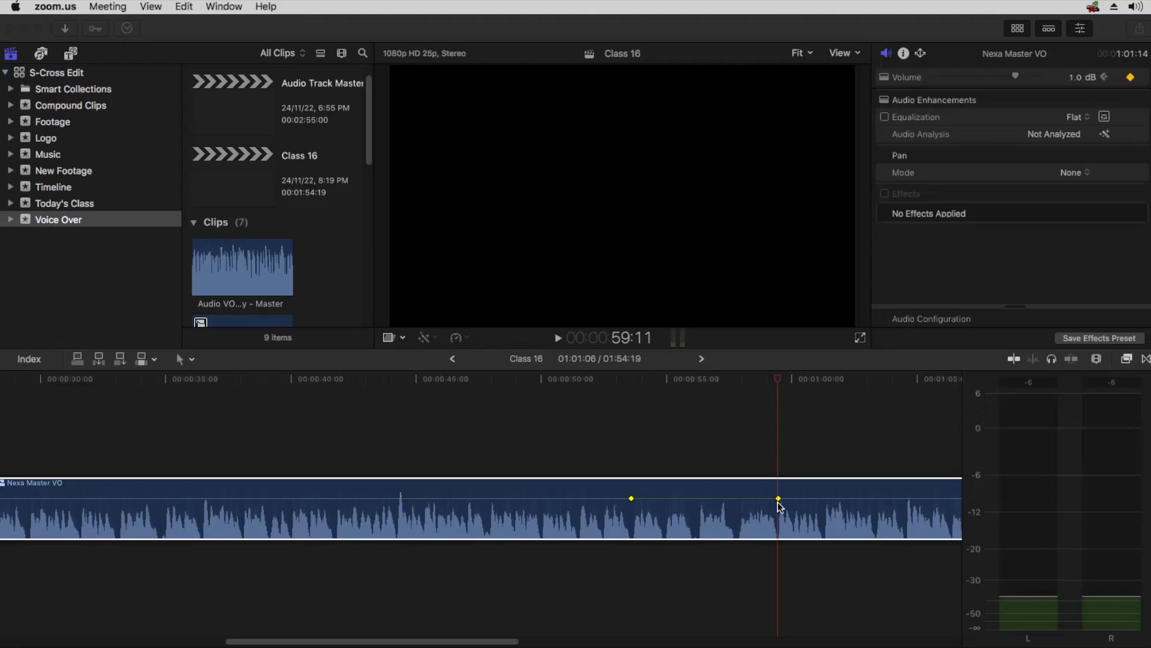
Try adding a keyframe directly on the volume line just before the 53:14 keyframe, and undo it.
left_click(676, 438)
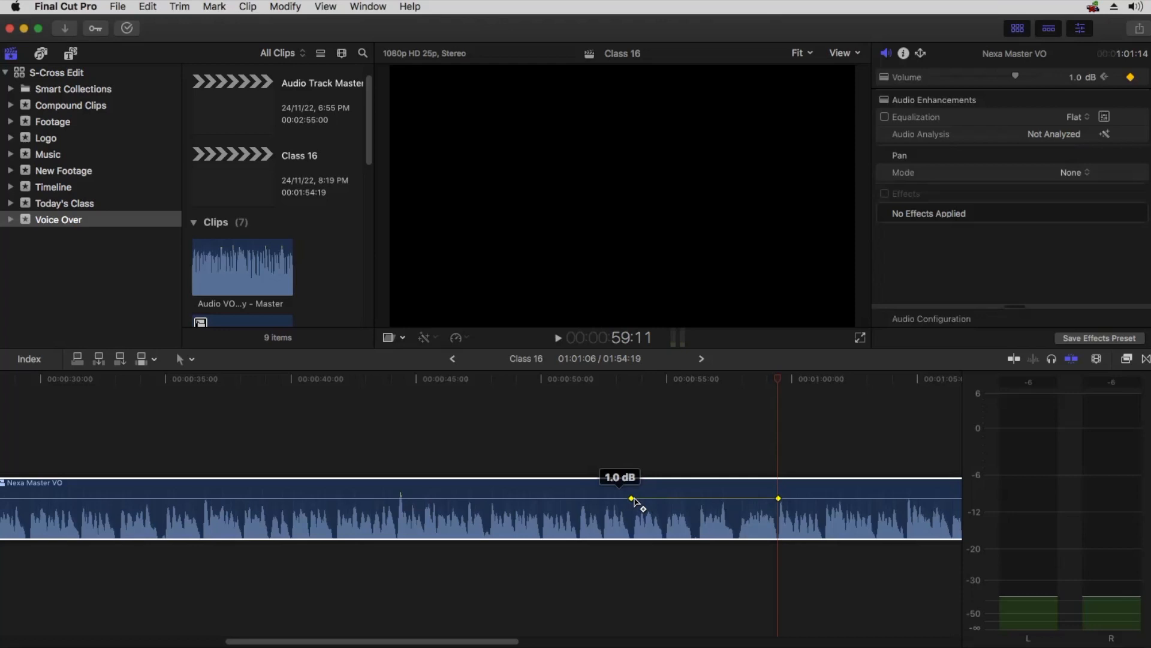
key("super+equal")
mouse_move(484, 499)
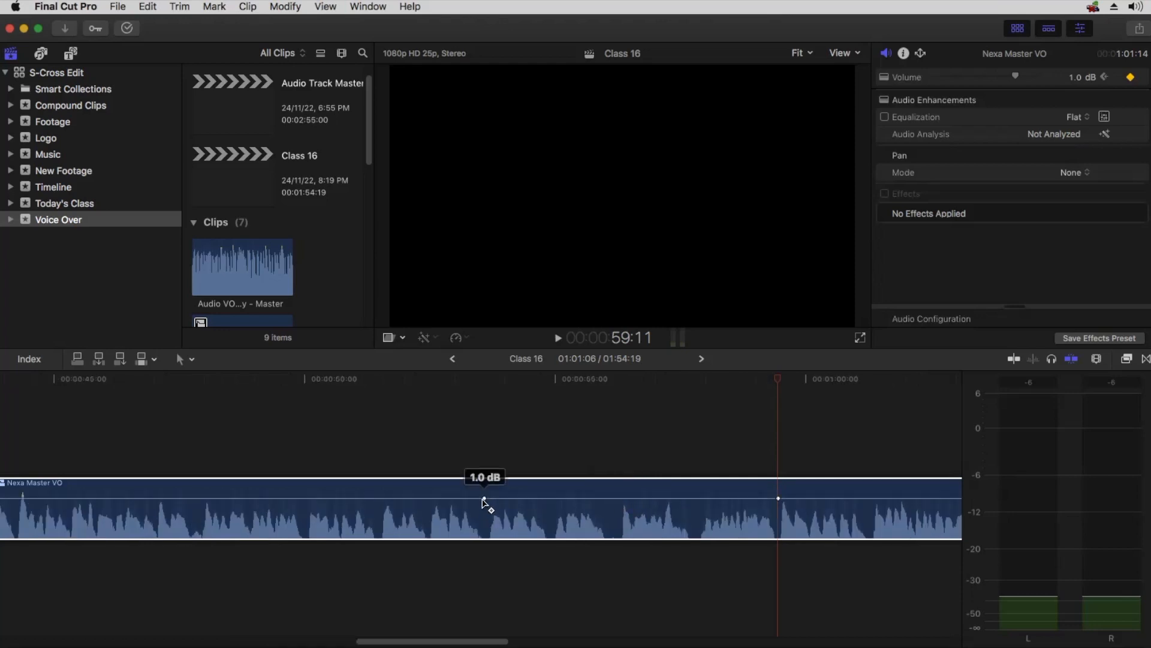
left_click(471, 498, "alt")
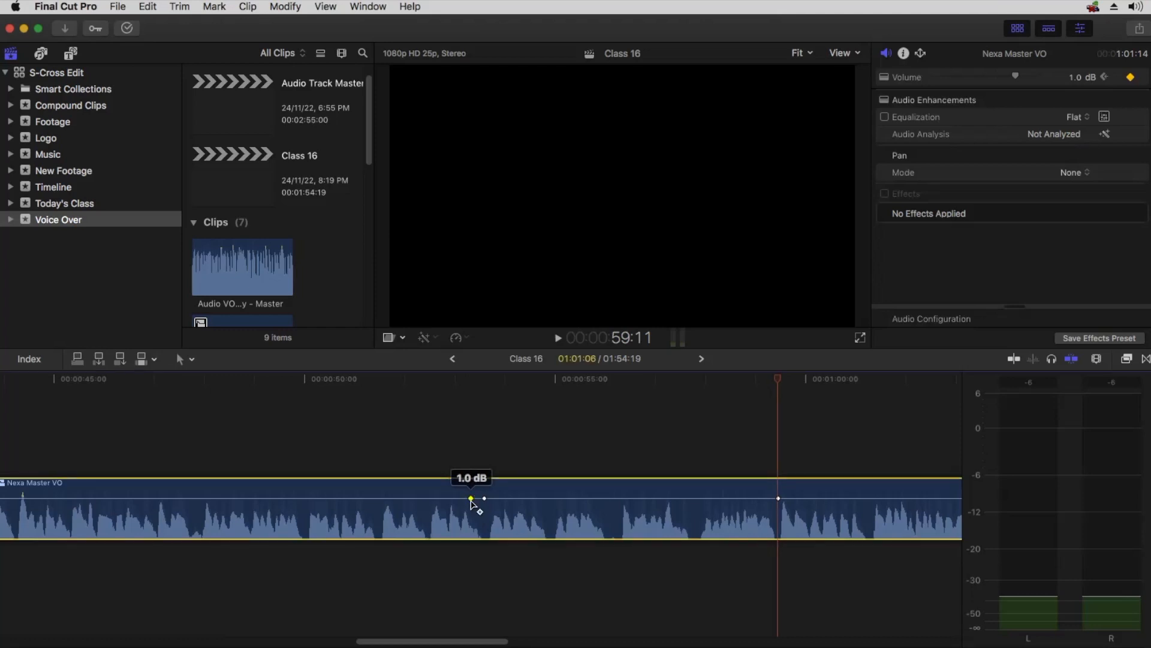
key("super+z")
Add volume keyframes to the clip at 53:08 and 59:06.
left_click_drag(483, 380, 471, 382)
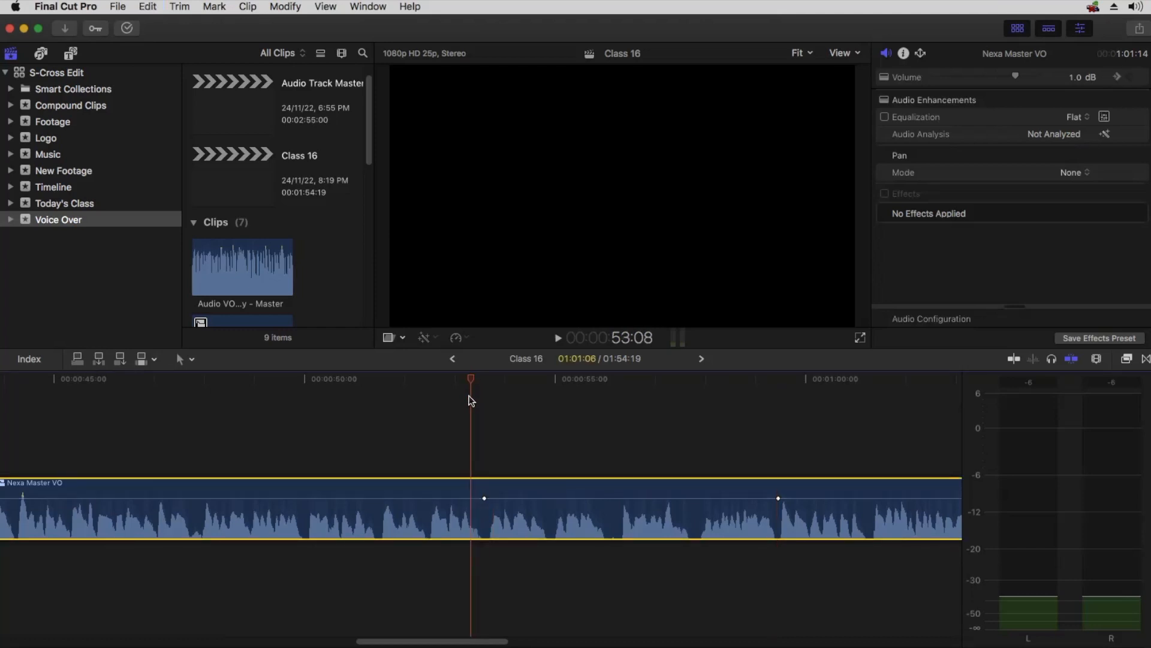
left_click(972, 208)
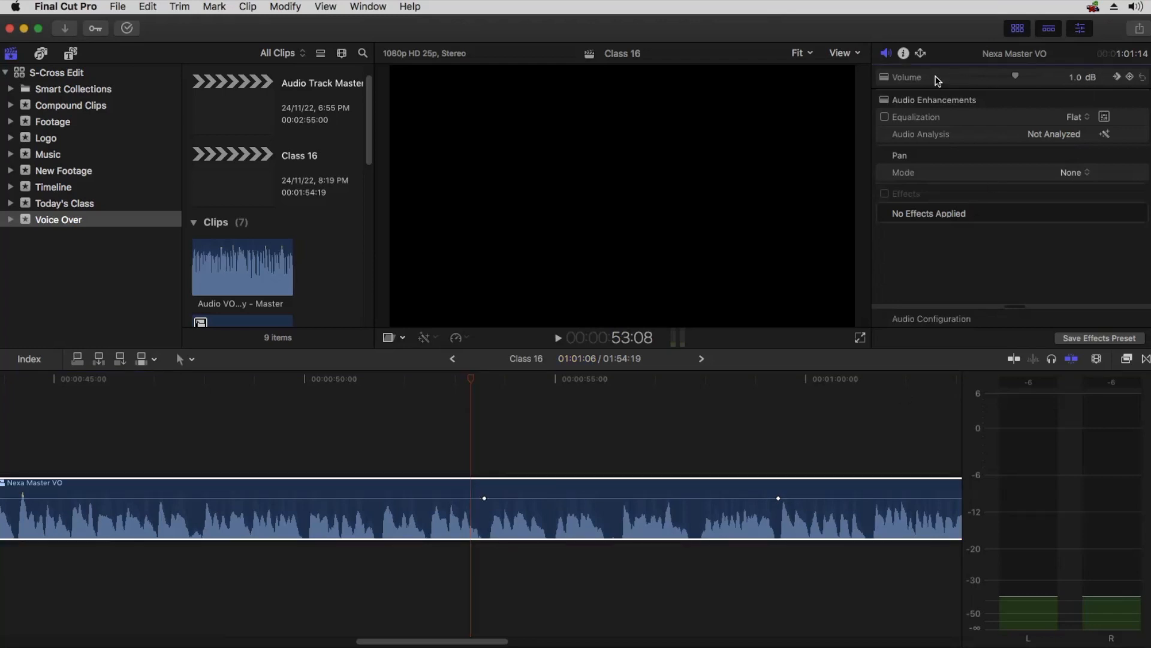
left_click(1130, 77)
mouse_move(472, 504)
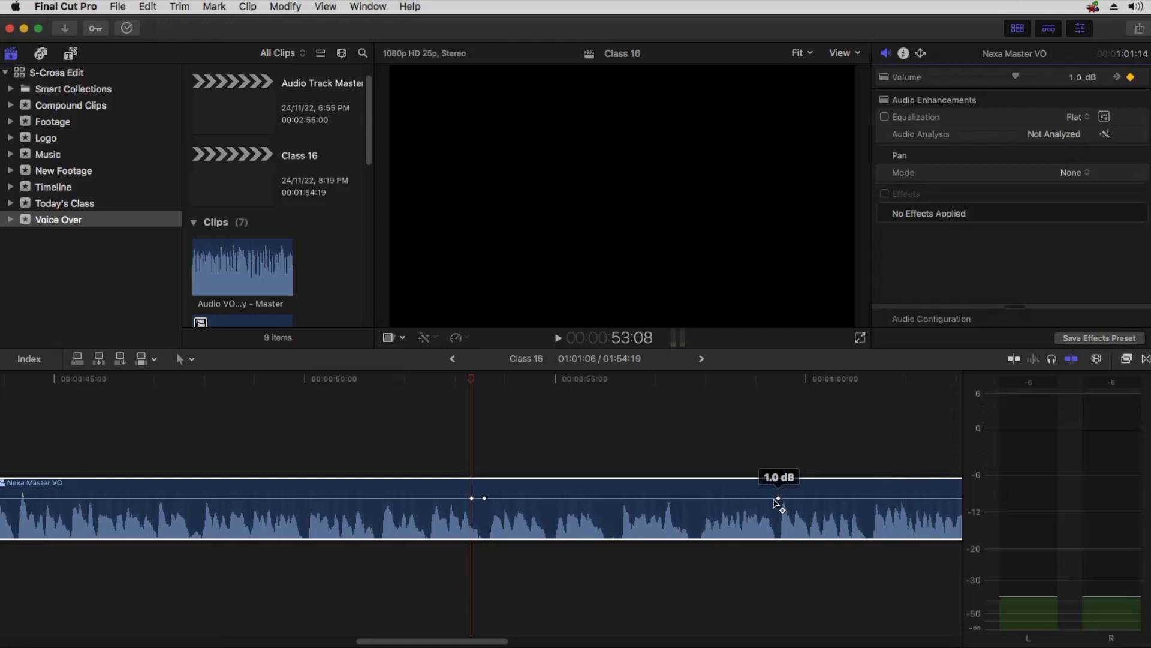
left_click(770, 373)
left_click(1042, 154)
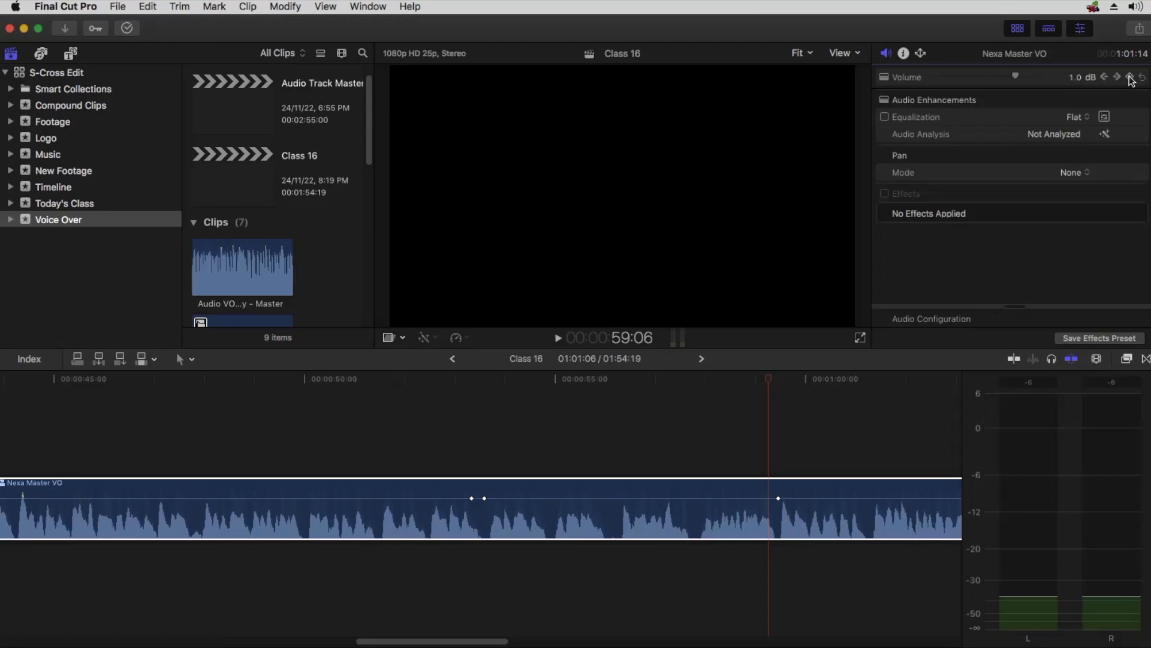
left_click(1131, 78)
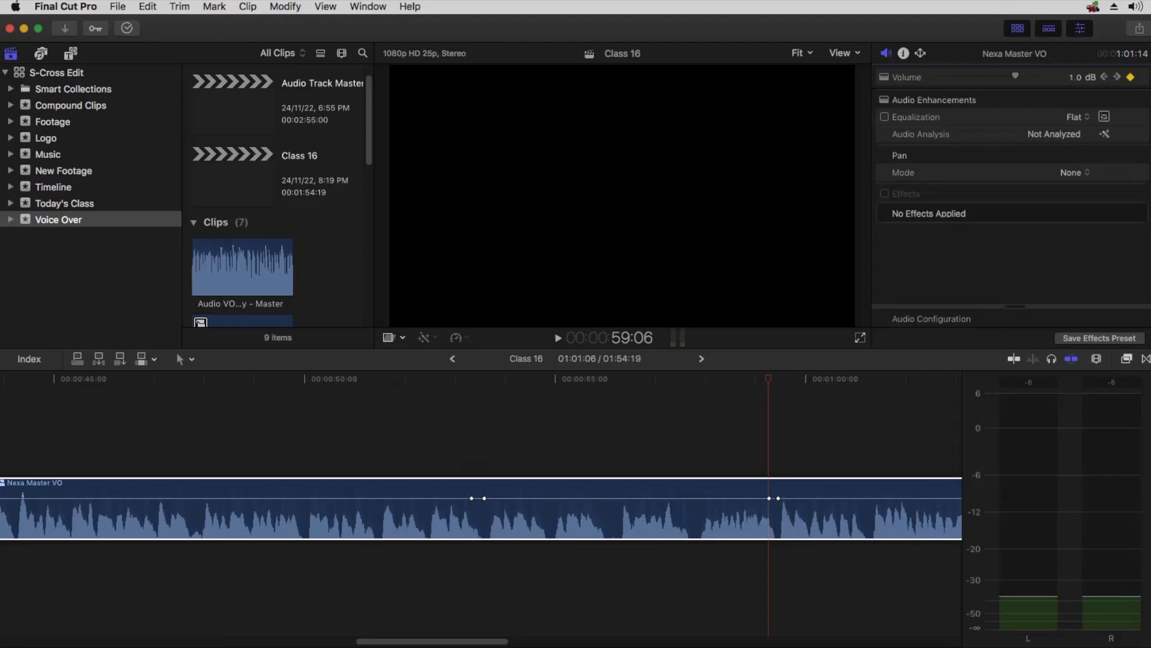
Draw red pointers to the clip's four keyframes and label them A, B, C and D in order.
left_click(515, 481)
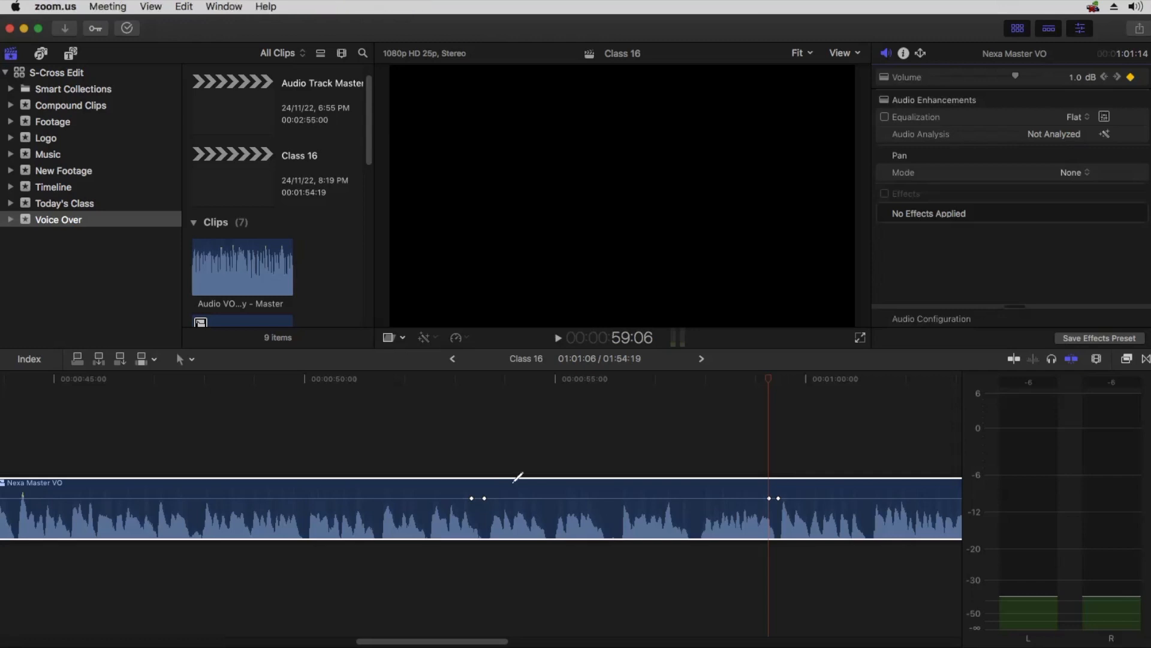
mouse_move(472, 489)
left_mouse_down()
mouse_move(478, 398)
mouse_move(487, 433)
mouse_move(485, 418)
left_mouse_up()
mouse_move(485, 496)
left_mouse_down()
mouse_move(525, 430)
mouse_move(535, 451)
left_mouse_up()
mouse_move(769, 492)
left_mouse_down()
mouse_move(727, 431)
mouse_move(695, 424)
left_mouse_up()
mouse_move(780, 497)
left_mouse_down()
mouse_move(805, 444)
mouse_move(827, 434)
mouse_move(816, 453)
left_mouse_up()
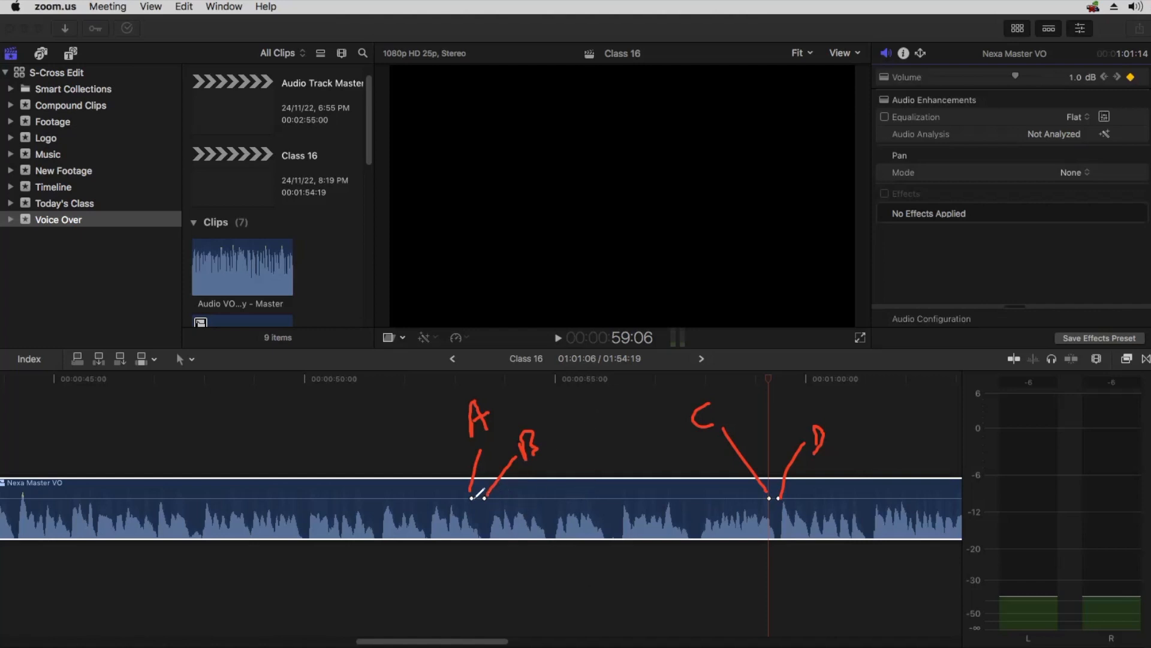
Sketch a red volume curve raised between keyframes B and C, mark the middle section with a plus, and clear the drawing.
mouse_move(472, 497)
left_mouse_down()
mouse_move(501, 470)
mouse_move(709, 459)
mouse_move(760, 463)
mouse_move(778, 500)
mouse_move(946, 492)
left_mouse_up()
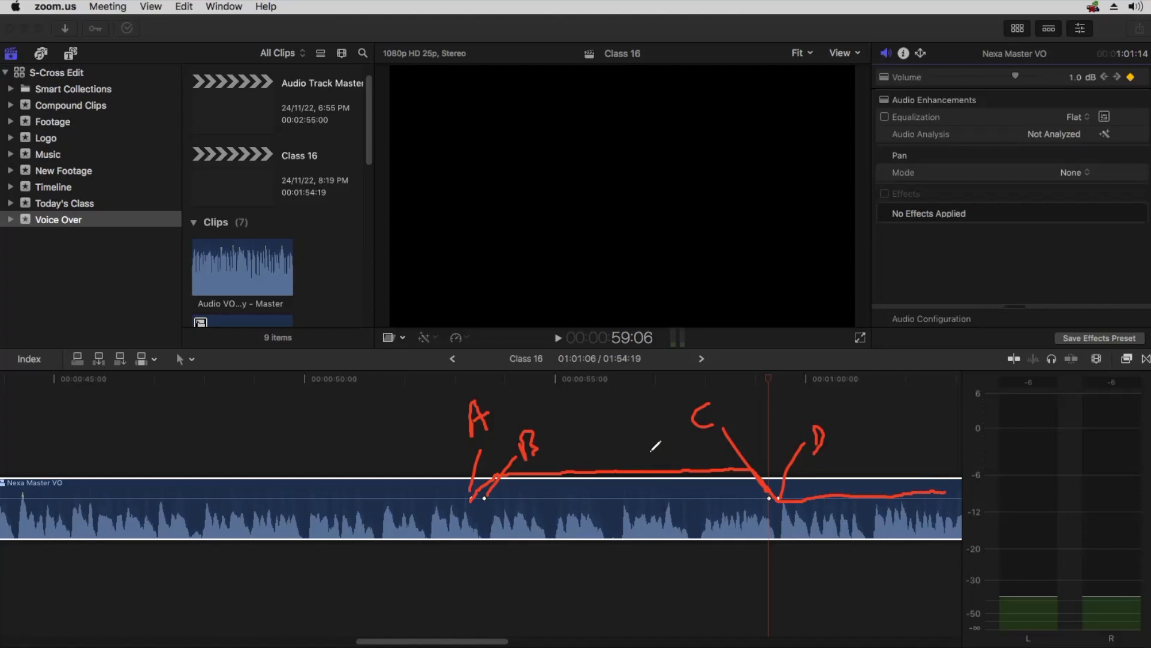
left_click_drag(643, 514, 643, 483)
left_click_drag(636, 495, 652, 493)
key("Escape")
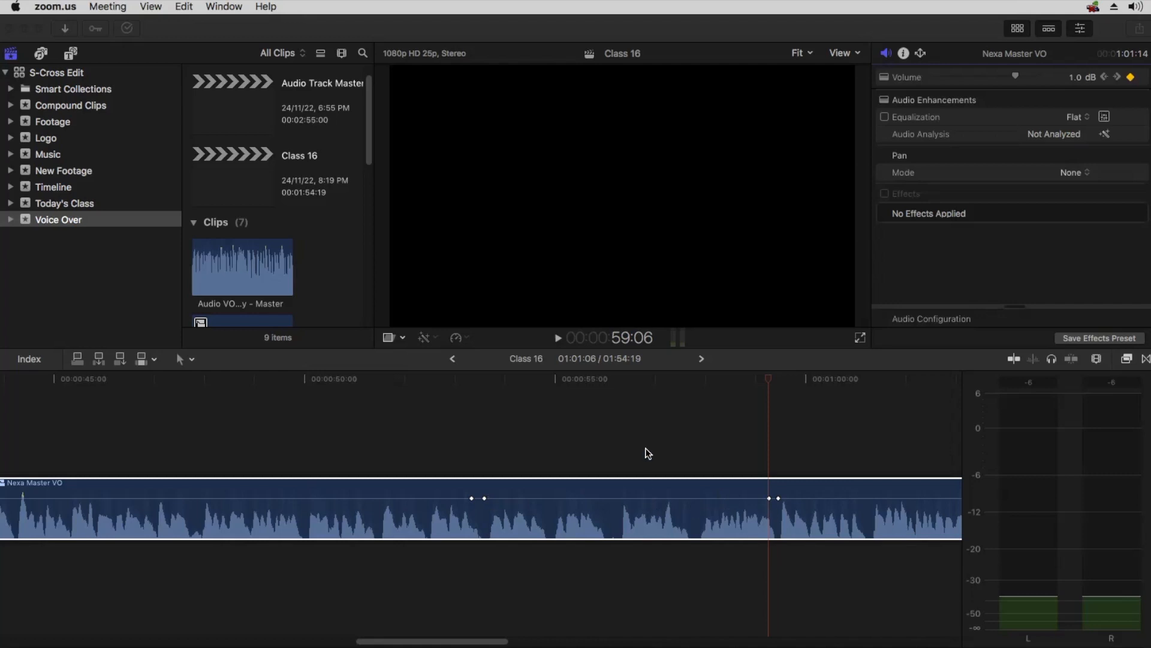
Raise the volume between the two inner keyframes to 10 dB and play the section from 53:14.
left_click(604, 499)
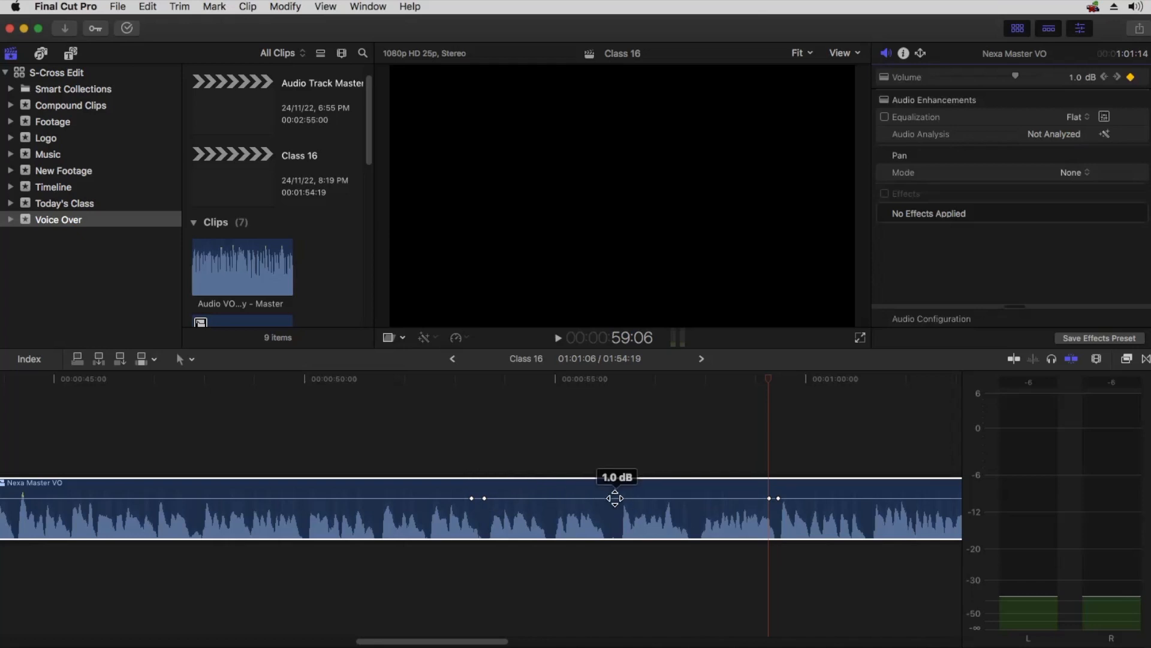
left_click_drag(615, 498, 617, 489)
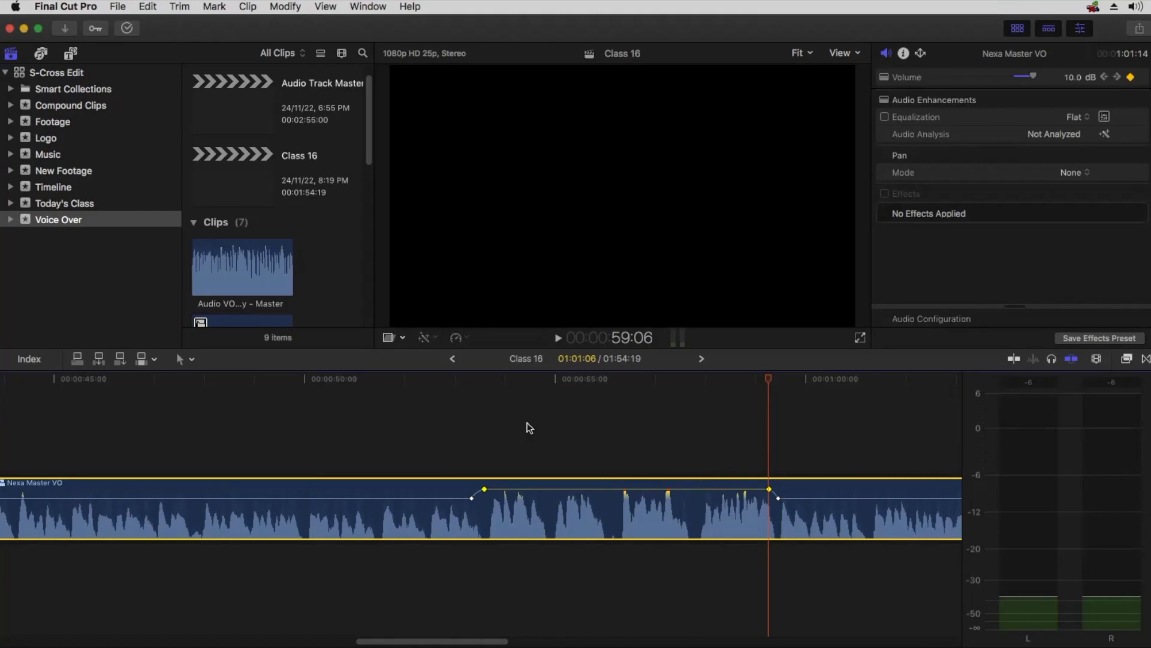
left_click(487, 402)
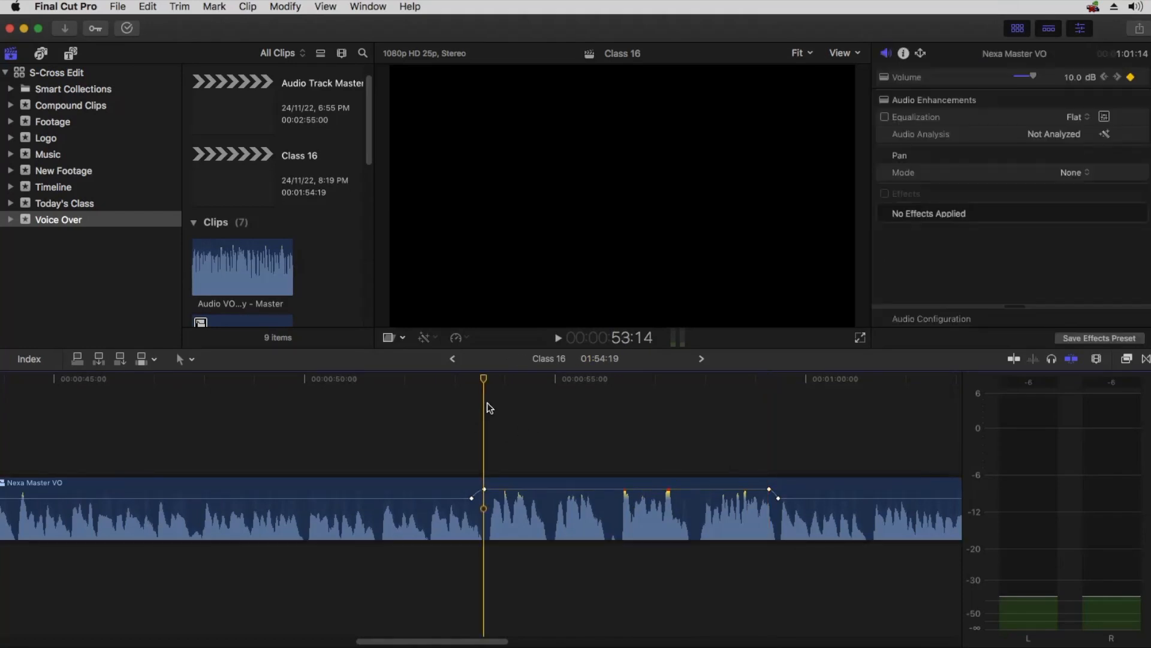
key("space")
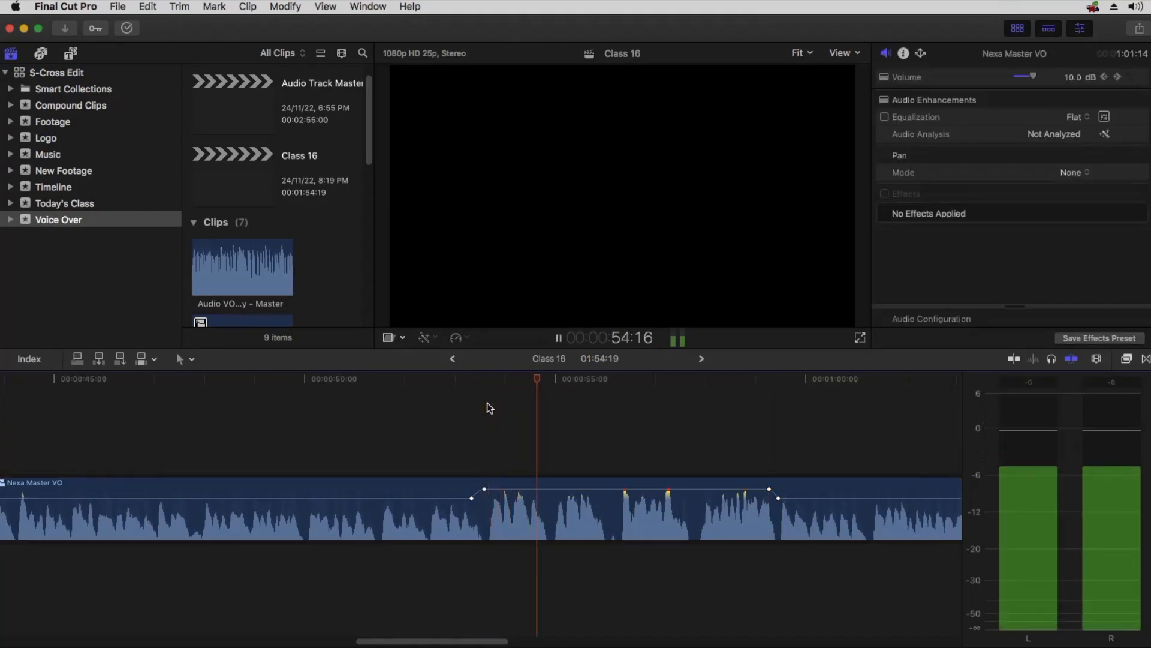
key("space")
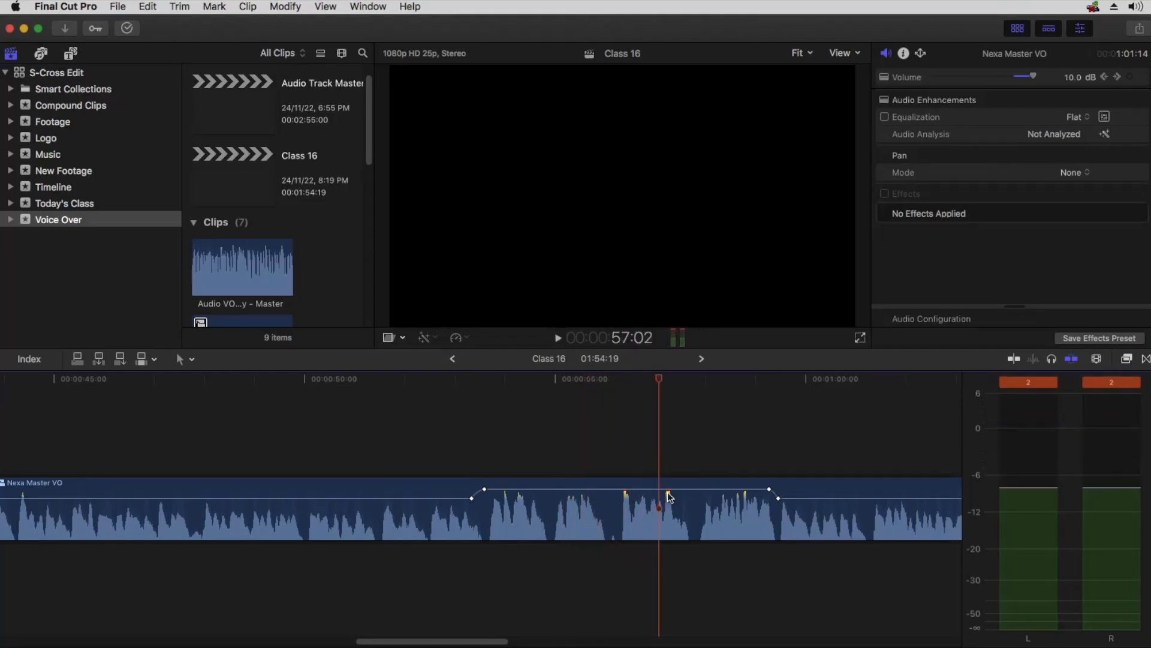
Mark the waveform peak near 44 seconds and the two peaks near 57 seconds with short red strokes.
key("super+minus")
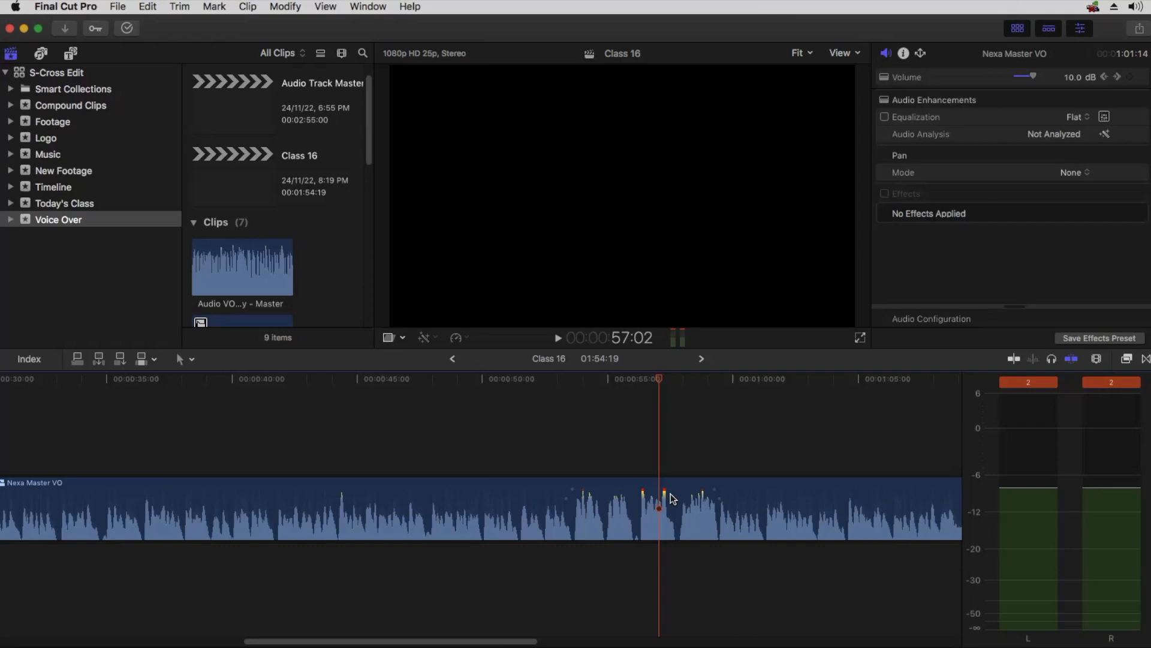
key("super+minus")
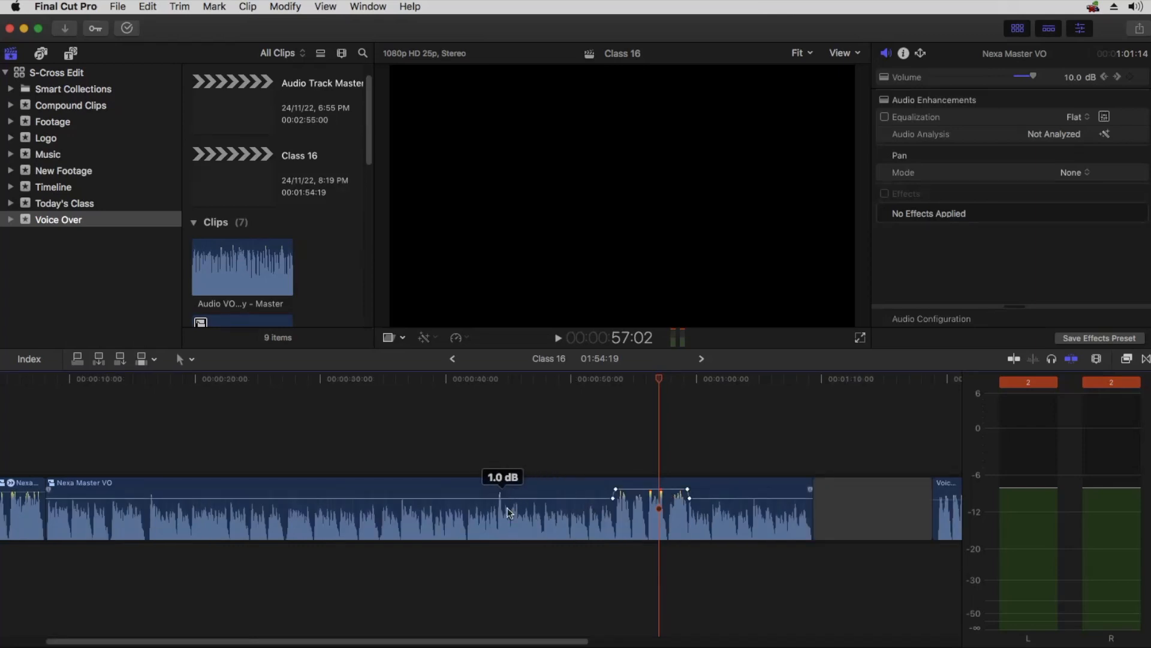
left_click_drag(500, 493, 519, 463)
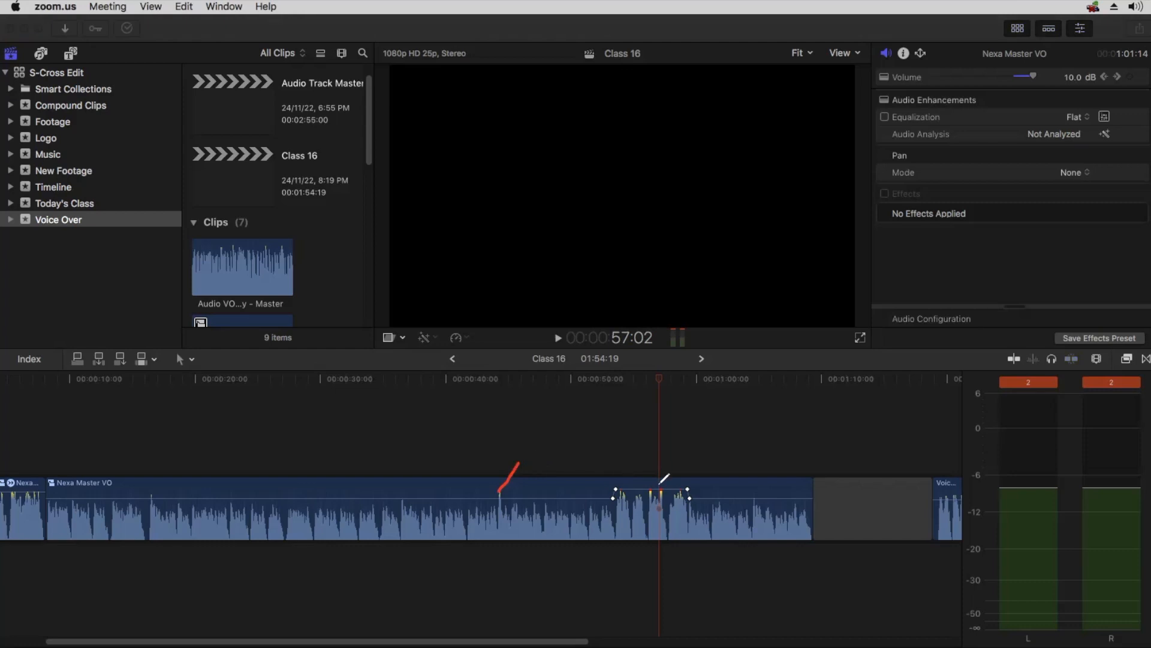
left_click_drag(650, 489, 668, 475)
left_click(652, 434)
Set the volume between the two inner keyframes to 5 dB and play the section from its start.
key("super+equal")
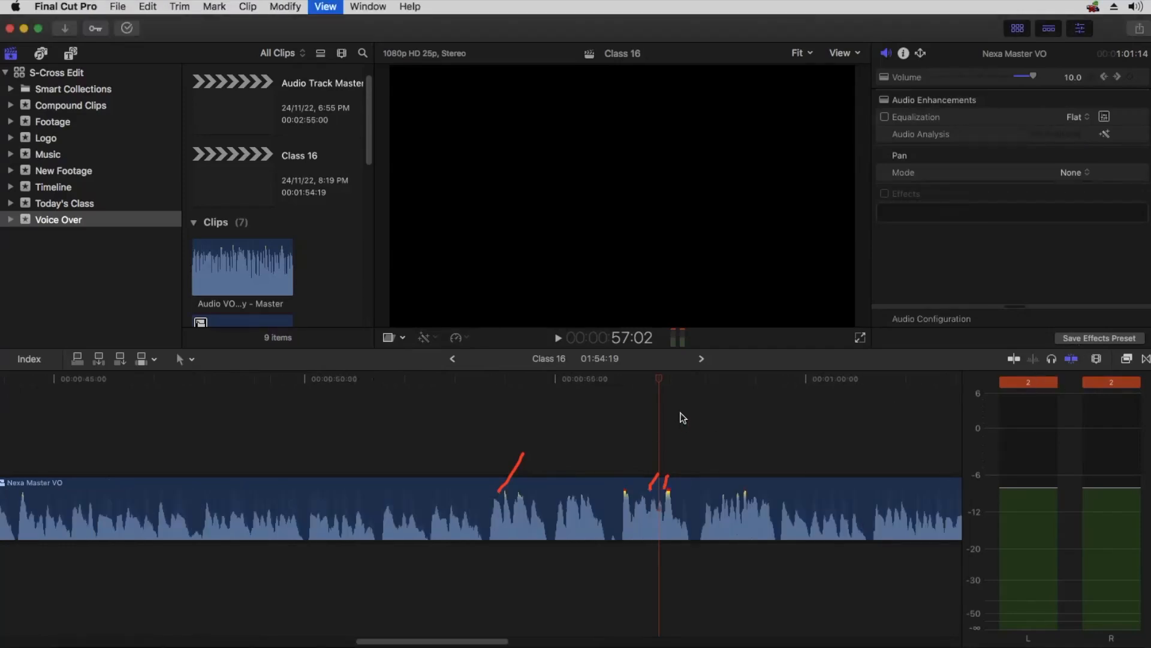
left_click_drag(642, 490, 646, 495)
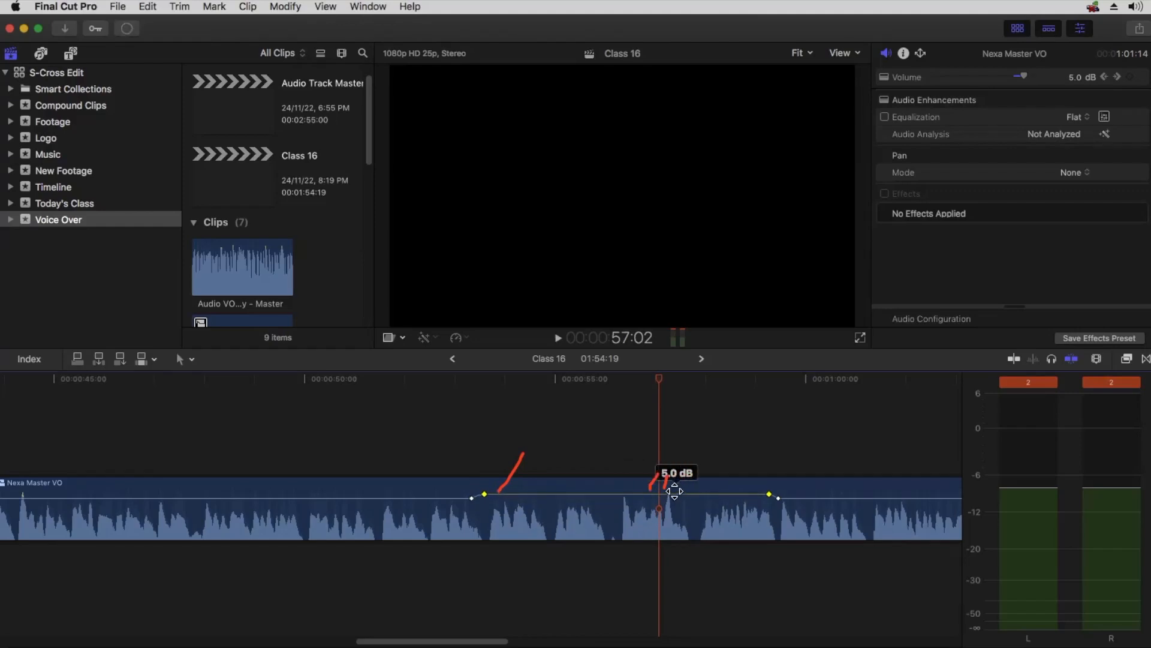
key("super+minus")
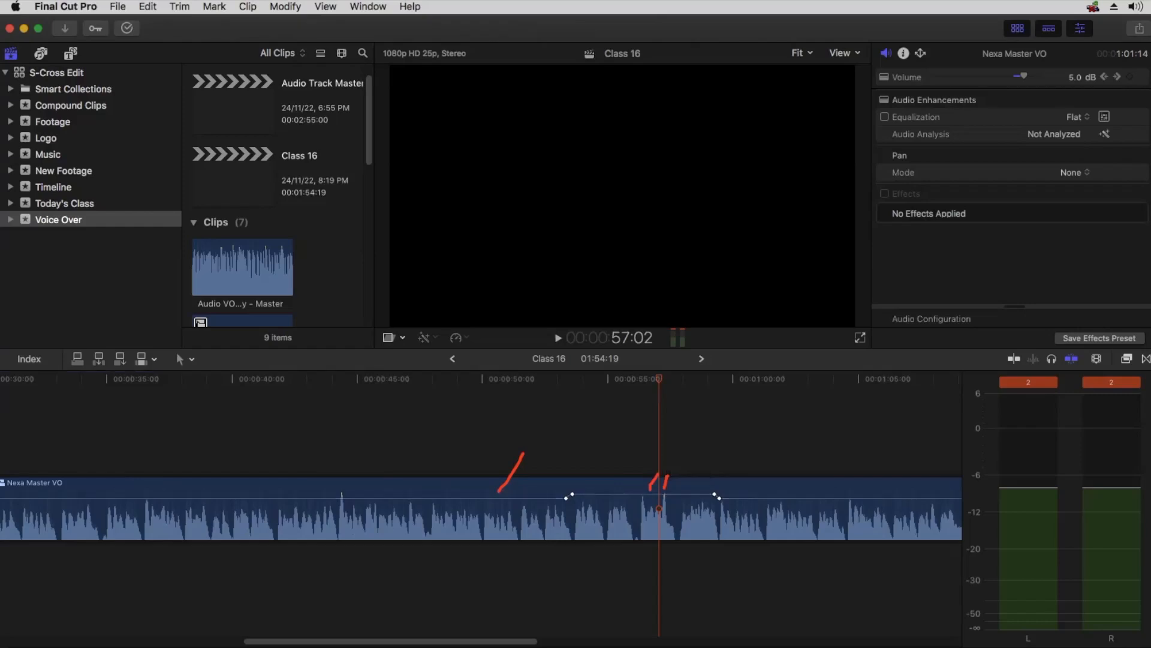
left_click(572, 412)
key("space")
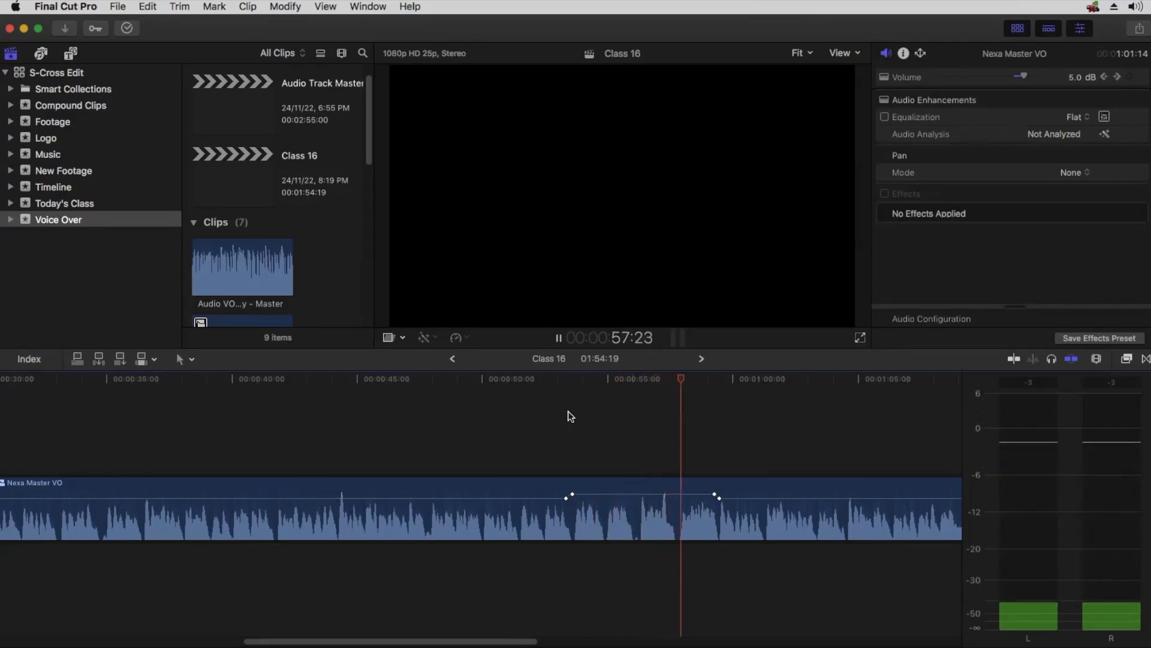
key("space")
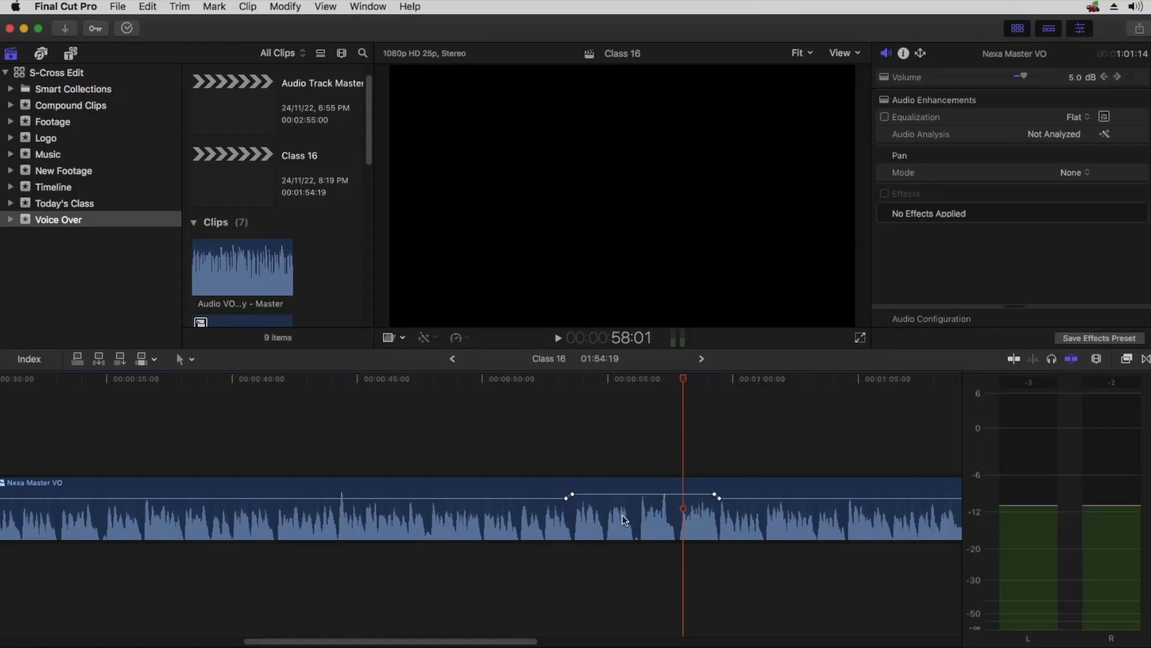
Try adding two more volume keyframes near 56 seconds within the raised section, and undo them.
key("super+equal")
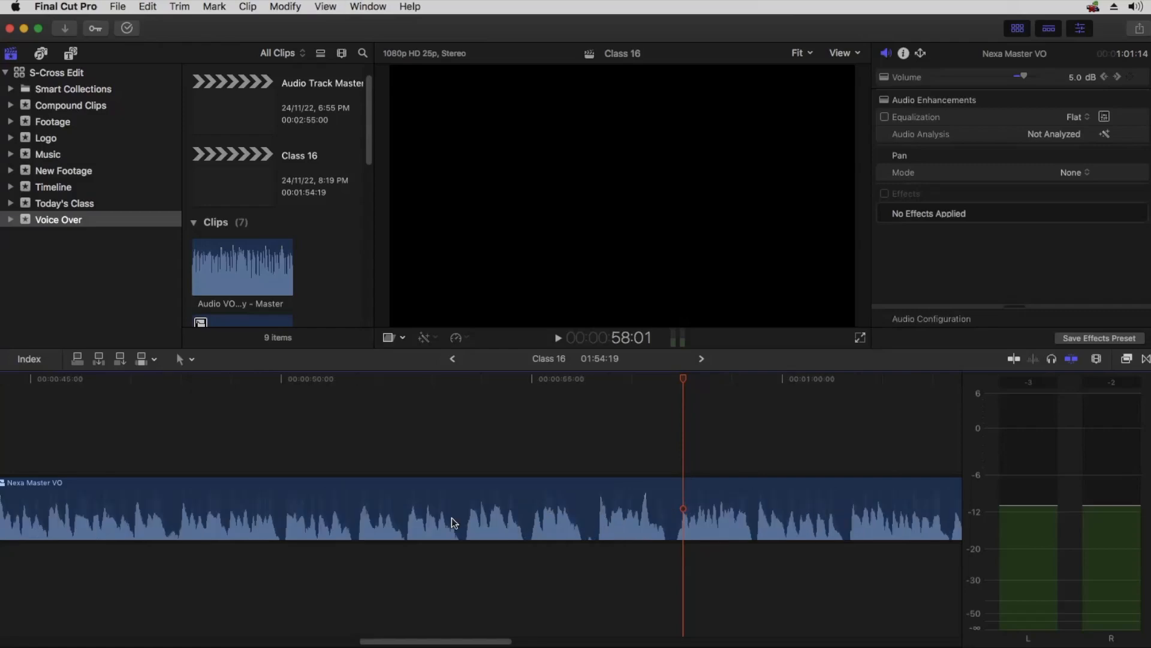
left_click(595, 494, "alt")
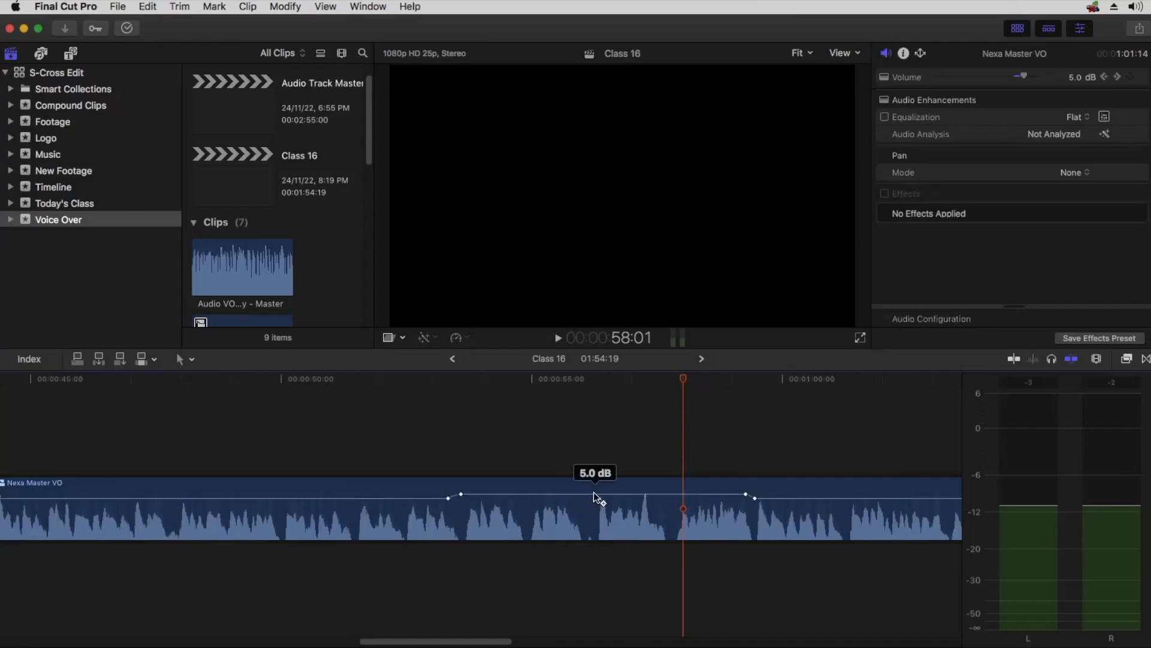
left_click(579, 495, "alt")
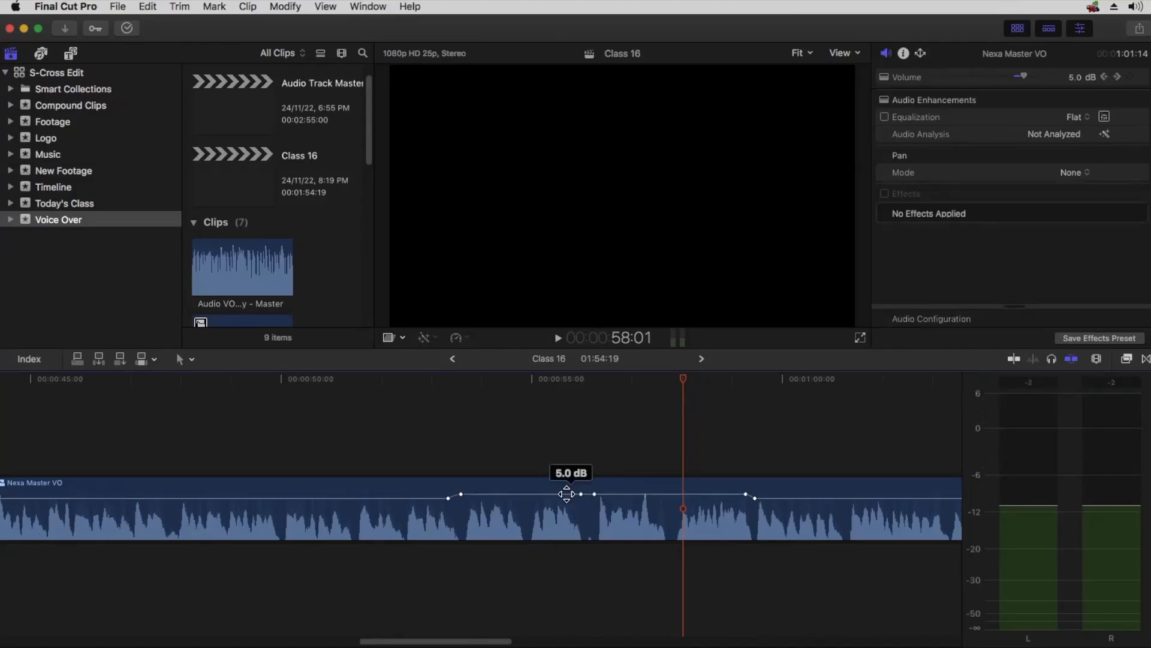
key("super+z")
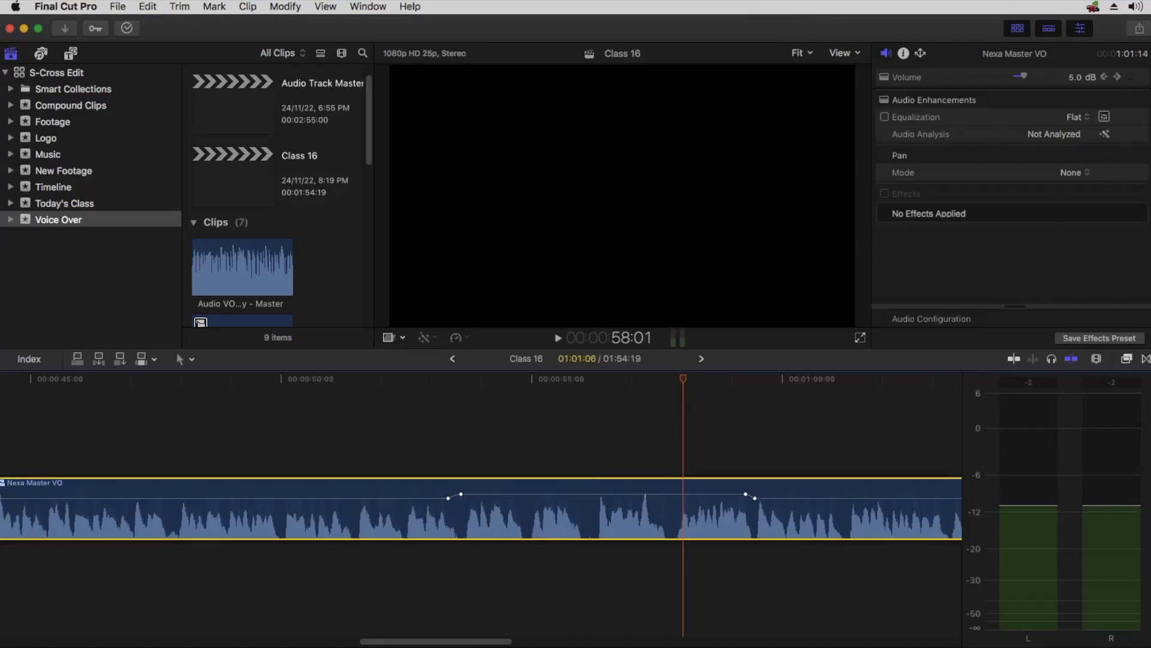
Show the on-screen keyboard and place it above the timeline.
left_click(1149, 7)
left_click(1150, 77)
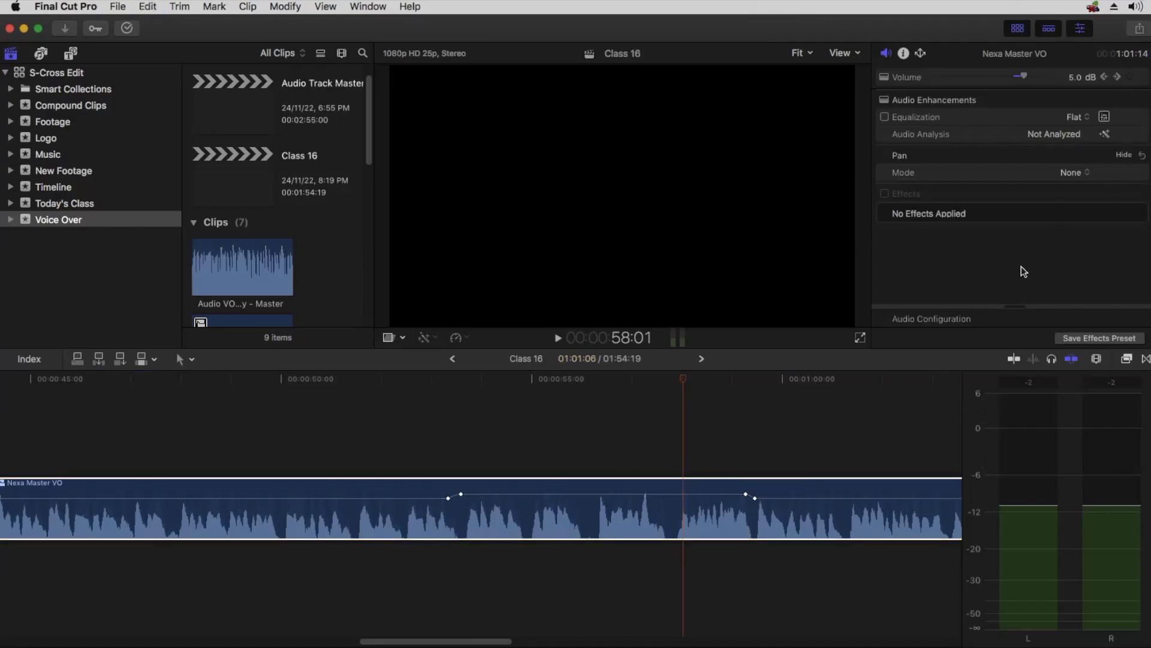
left_click_drag(444, 490, 582, 175)
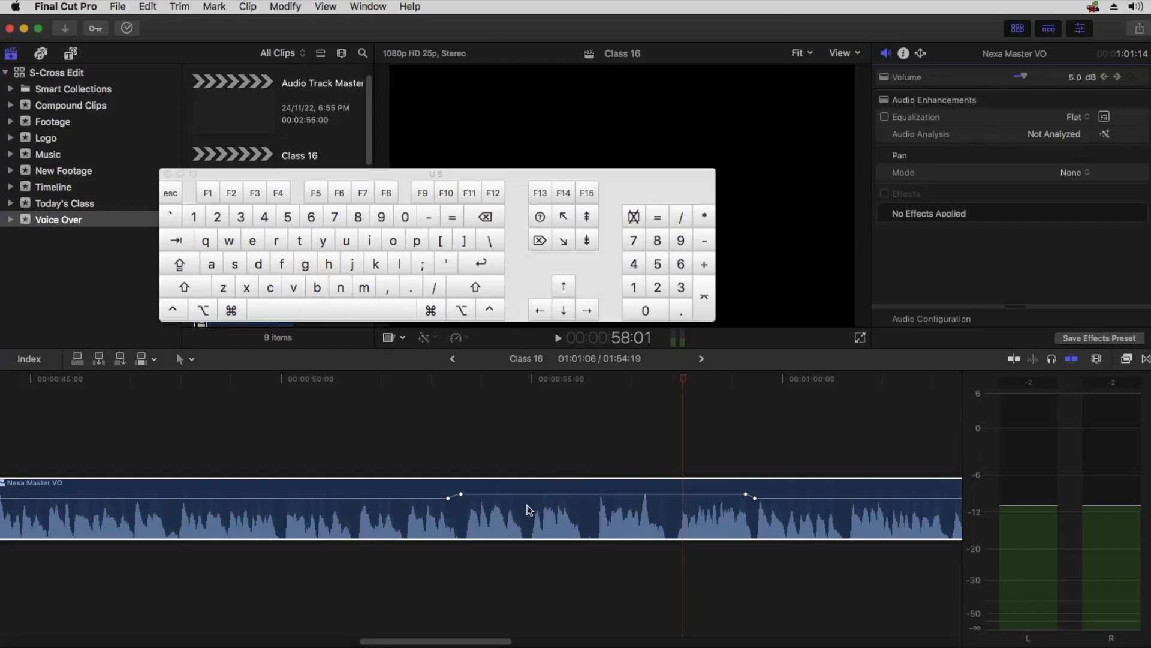
Play the raised section from its start, try raising its volume to 12 dB, and undo that change.
left_click(460, 427)
key("space")
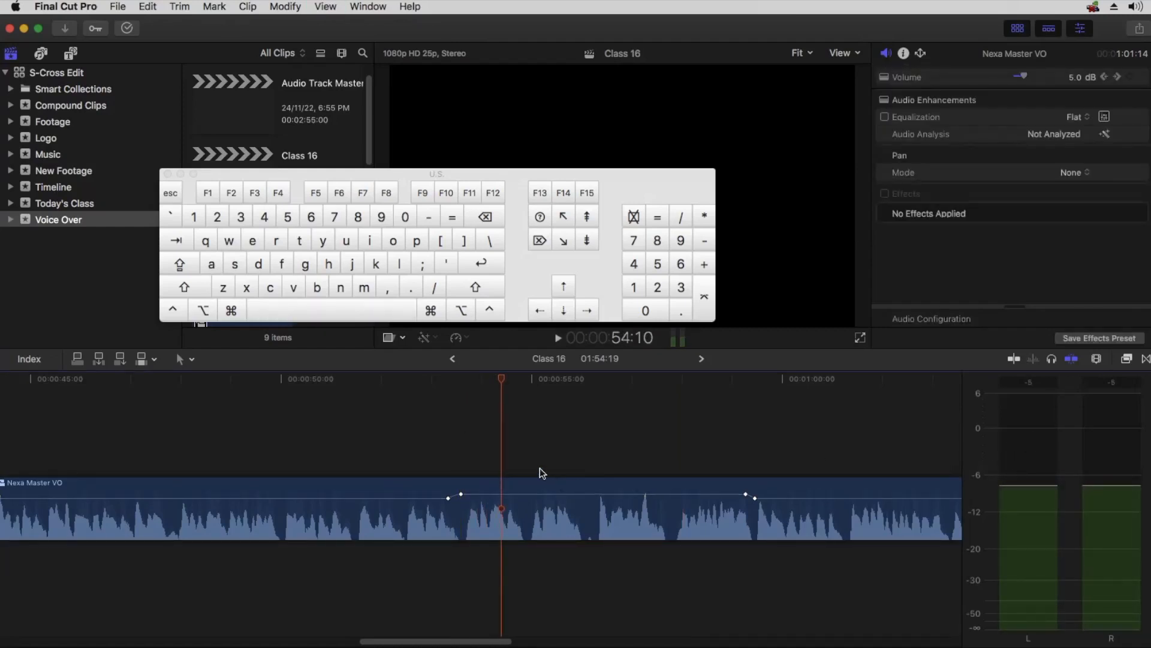
left_click(580, 384)
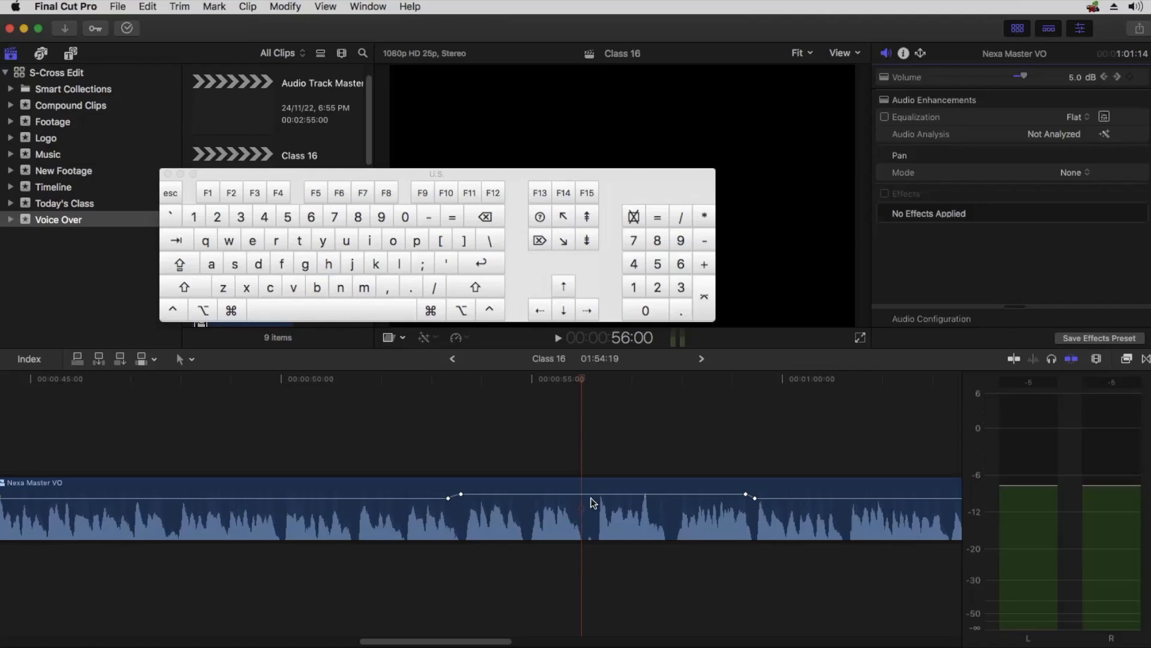
mouse_move(582, 494)
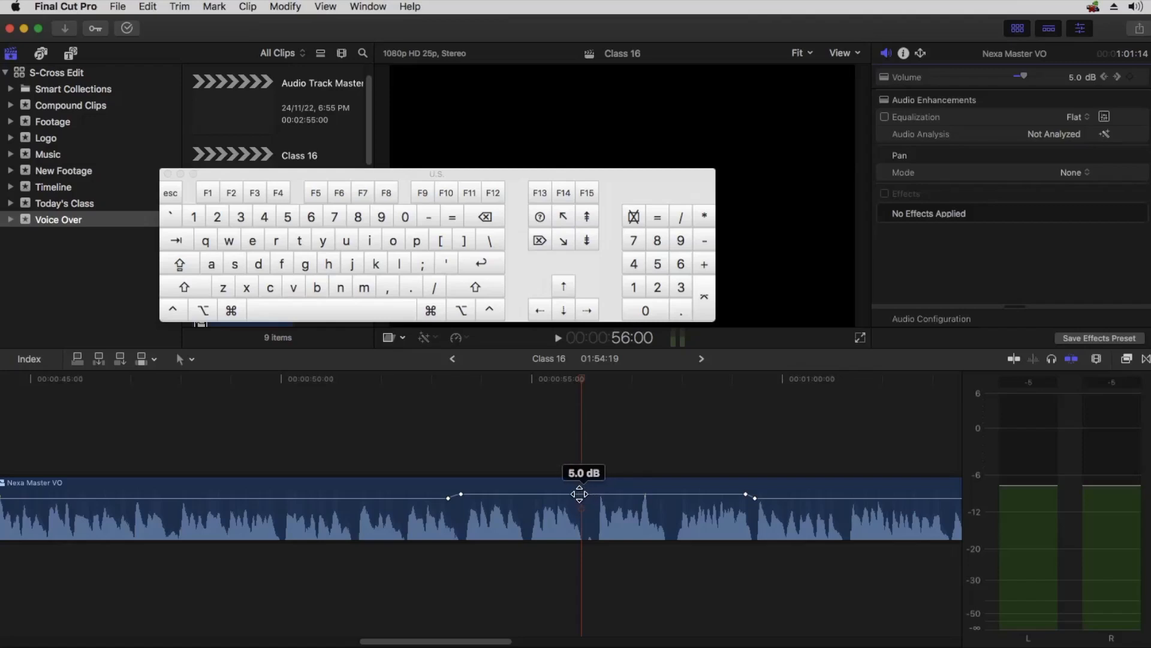
left_click_drag(579, 494, 583, 487)
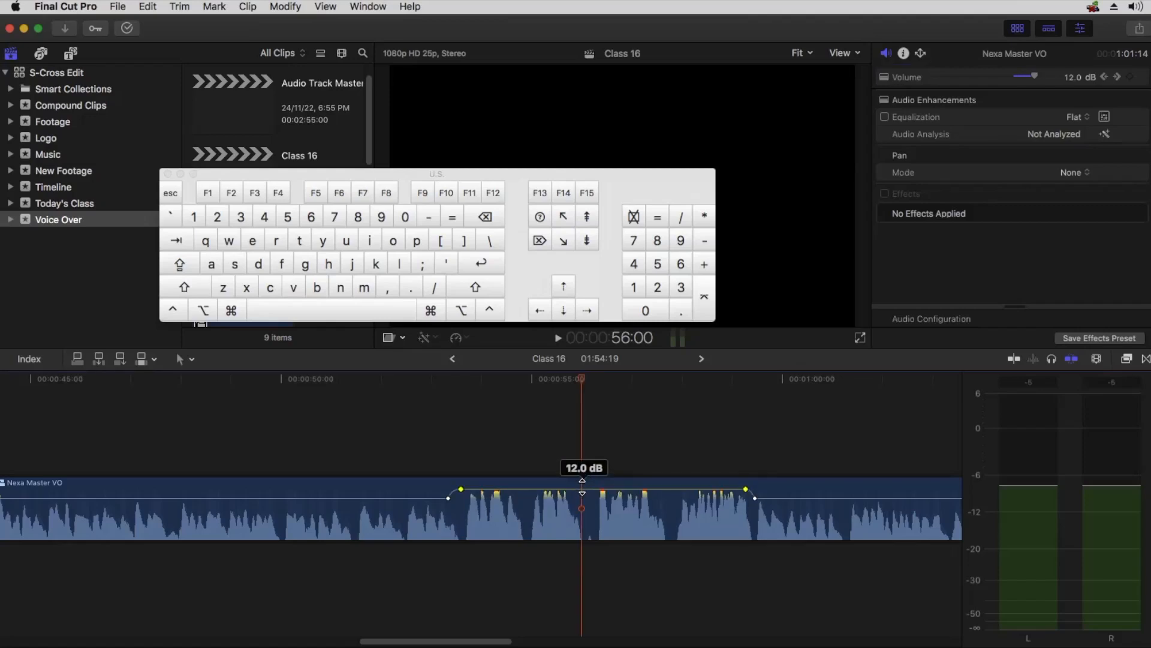
key("super+z")
left_click(586, 451)
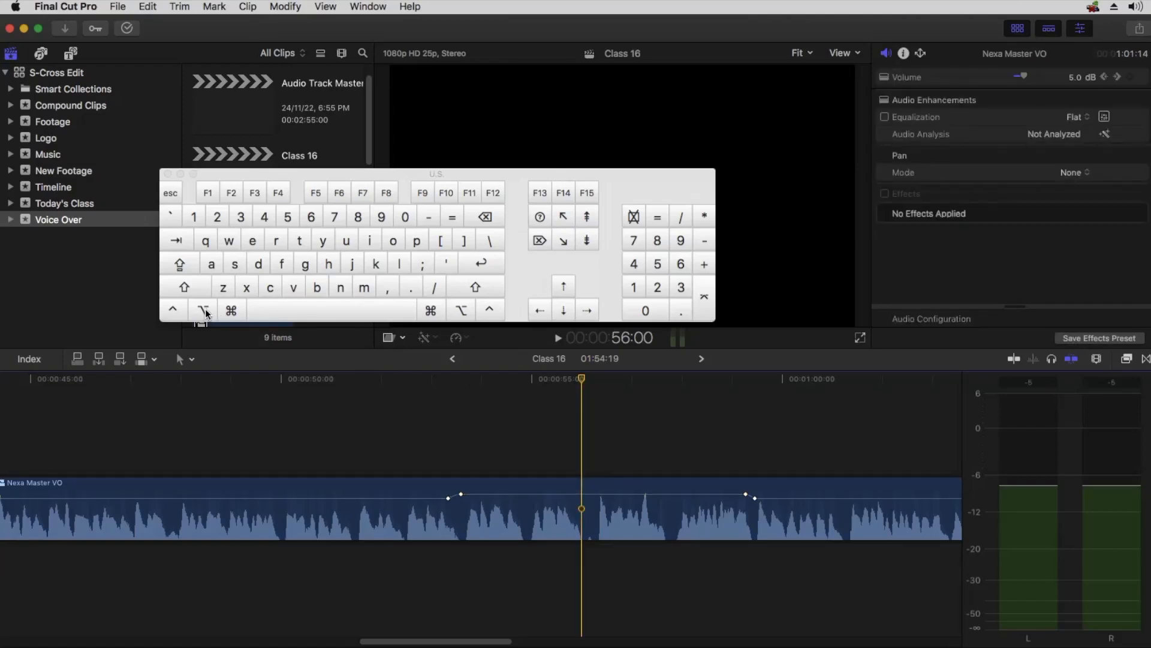
Add two closely spaced volume keyframes near 56 seconds on the raised section's volume line.
key("alt")
mouse_move(582, 495)
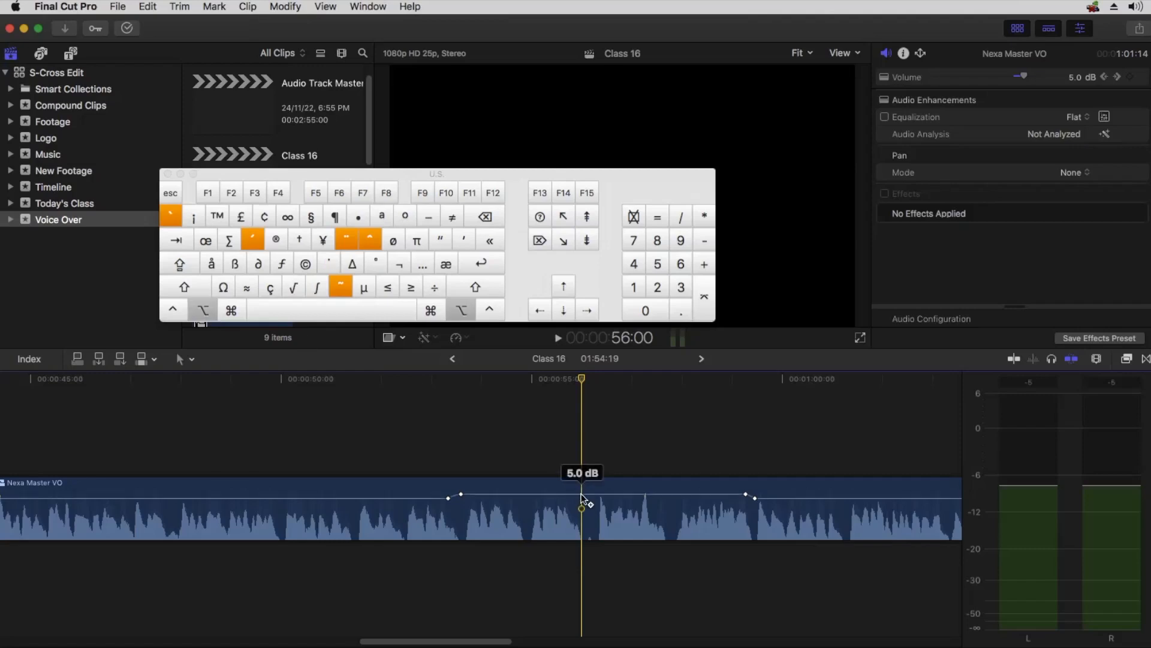
left_click(581, 496, "alt")
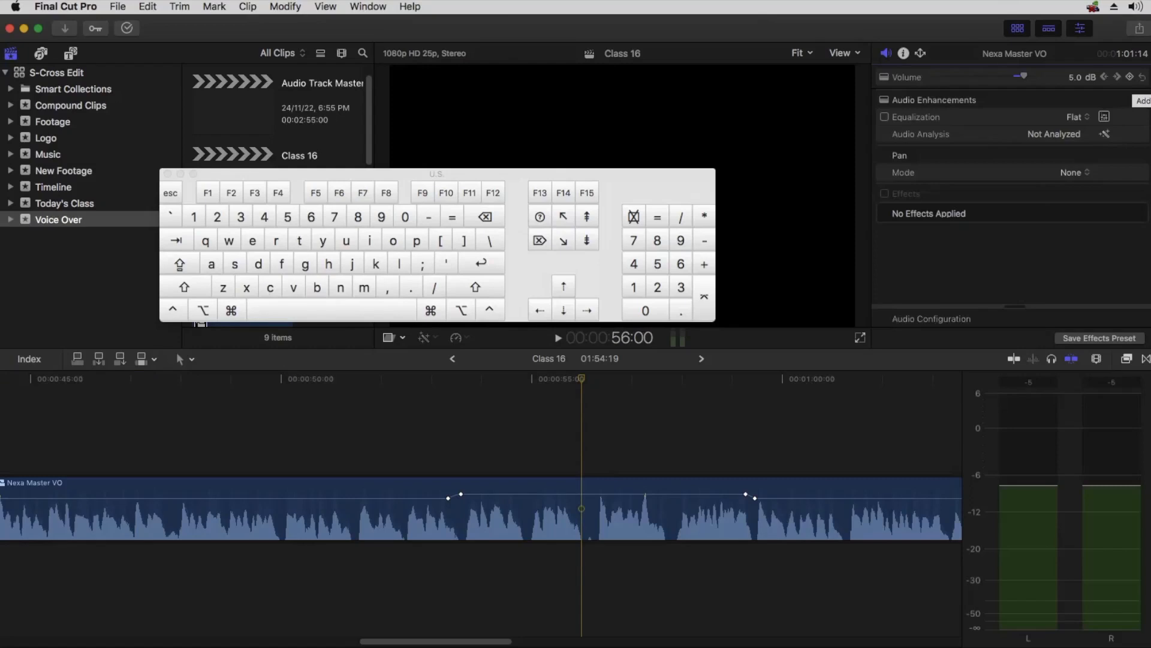
key("alt")
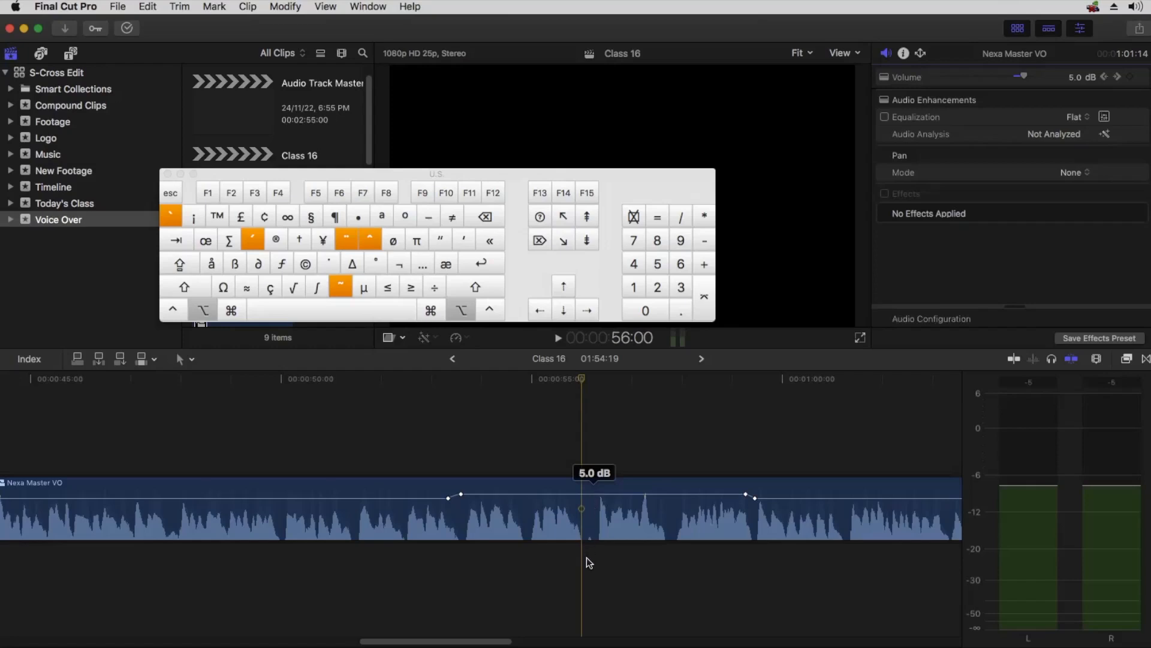
left_click(595, 494, "alt")
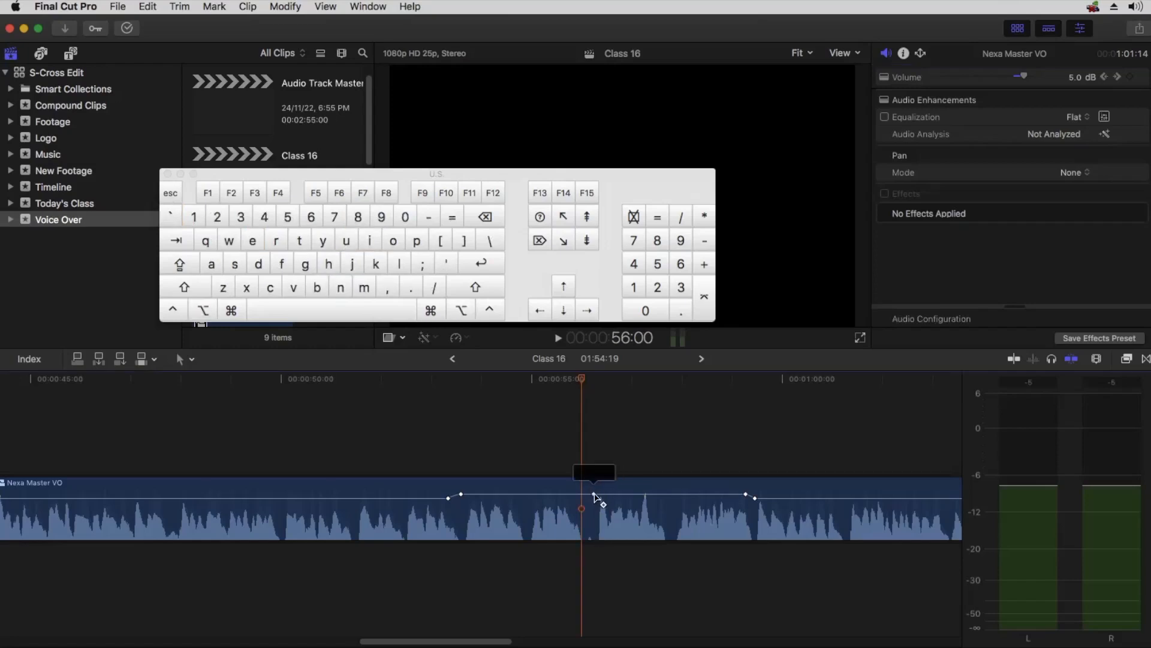
left_click(391, 408)
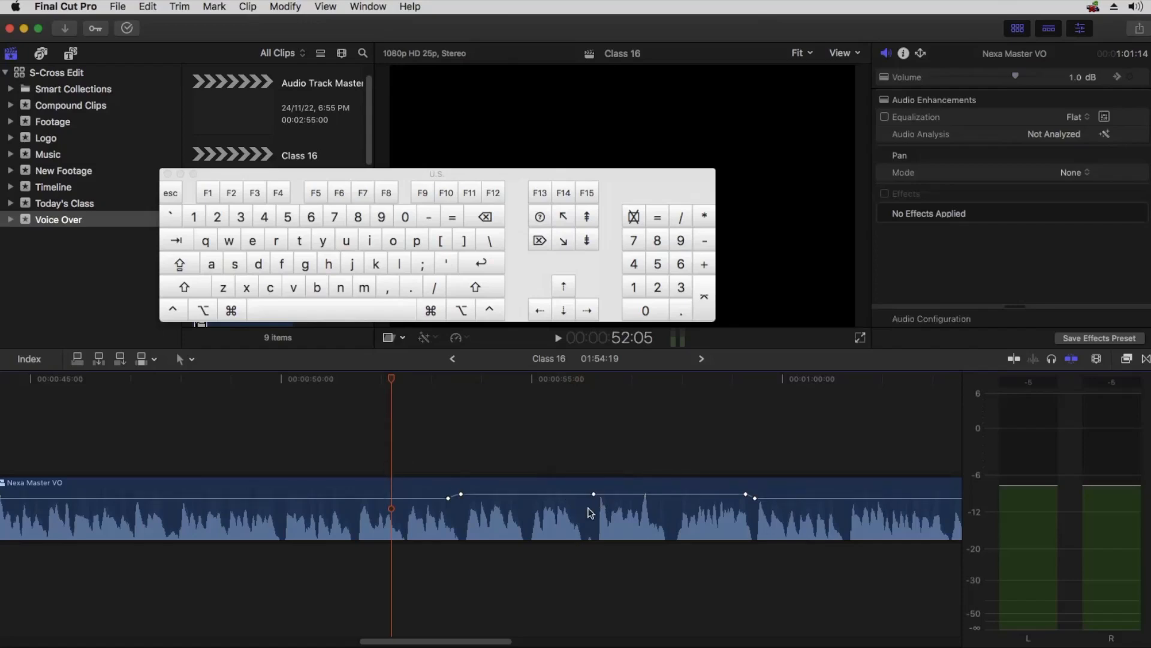
left_click(582, 494, "alt")
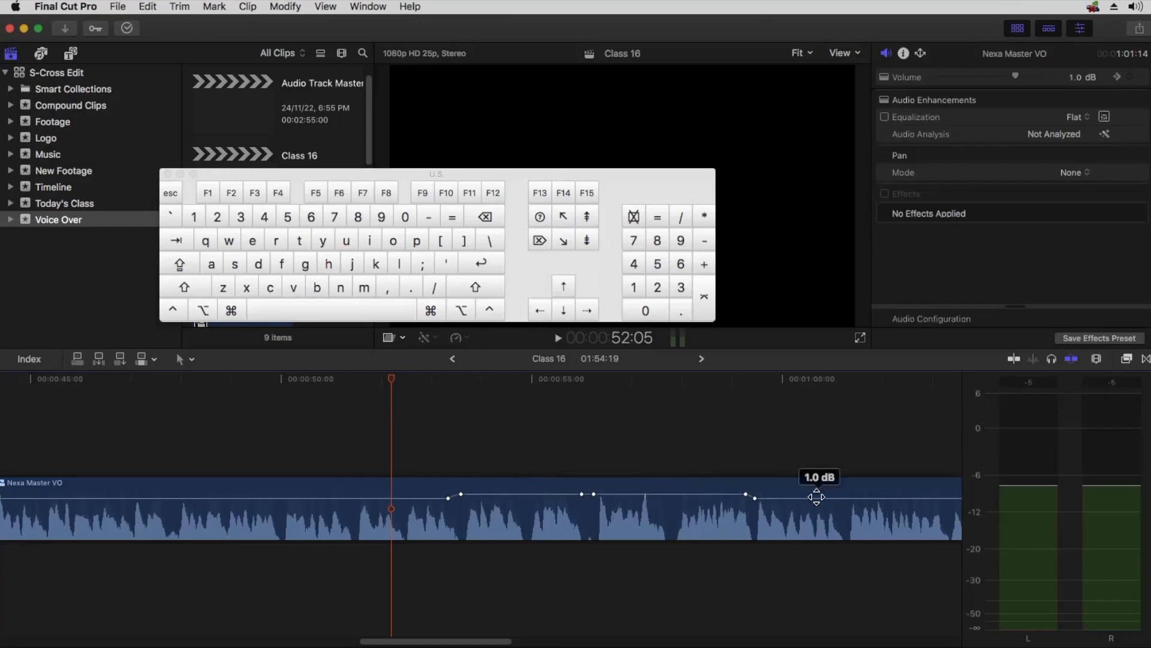
Raise the volume between the inner keyframes near 53 and 56 seconds to 11 dB and play that part.
left_click_drag(514, 496, 514, 488)
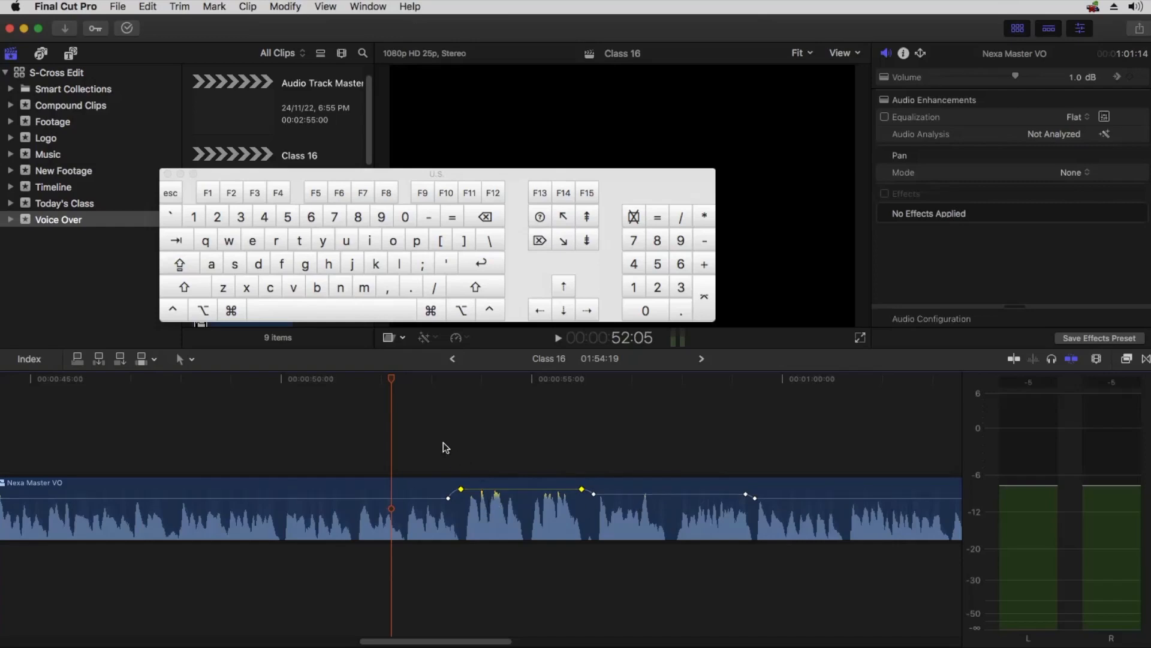
key("space")
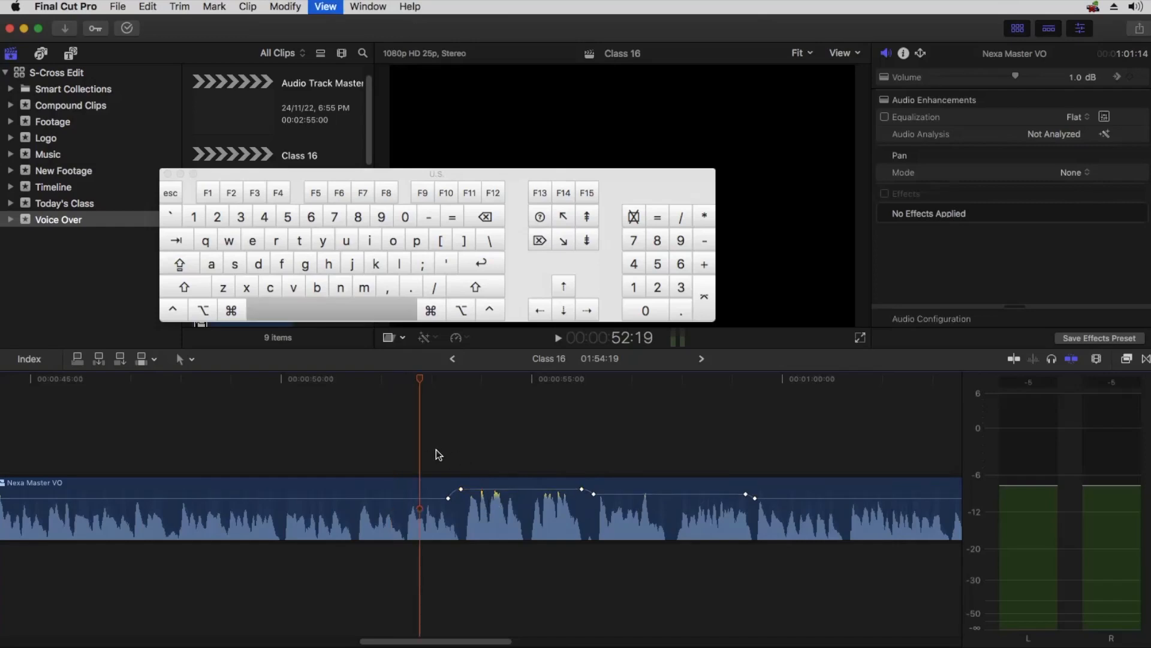
key("space")
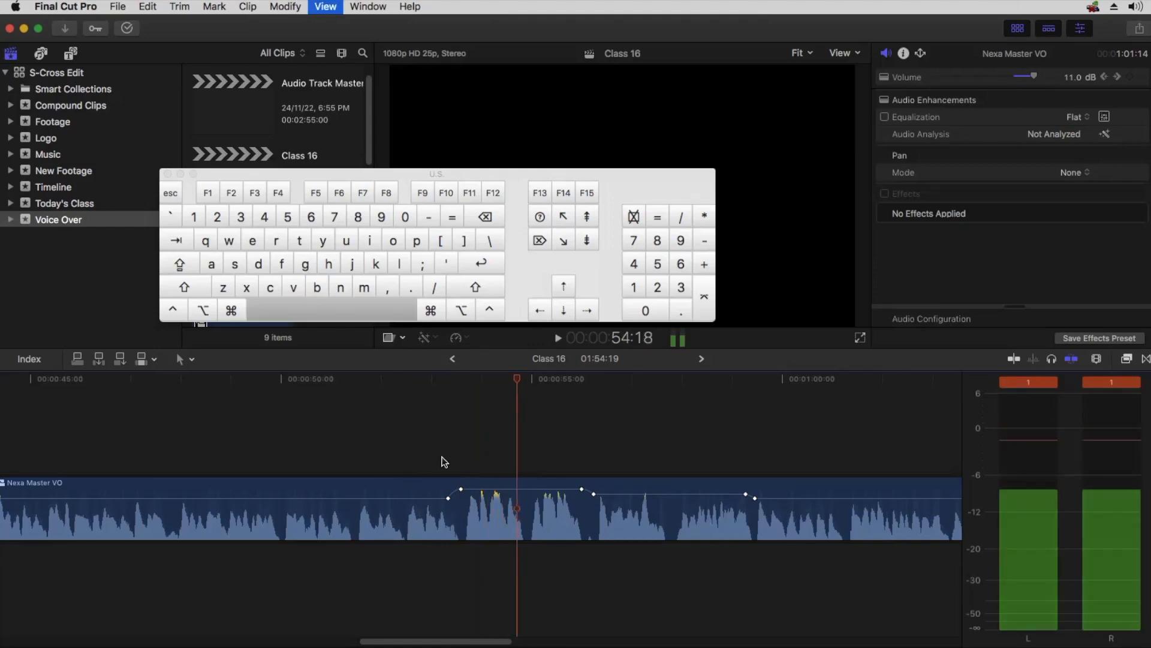
Set the first part of the raised section to 8 dB and play it from about 52 seconds.
mouse_move(514, 489)
left_click_drag(514, 489, 514, 492)
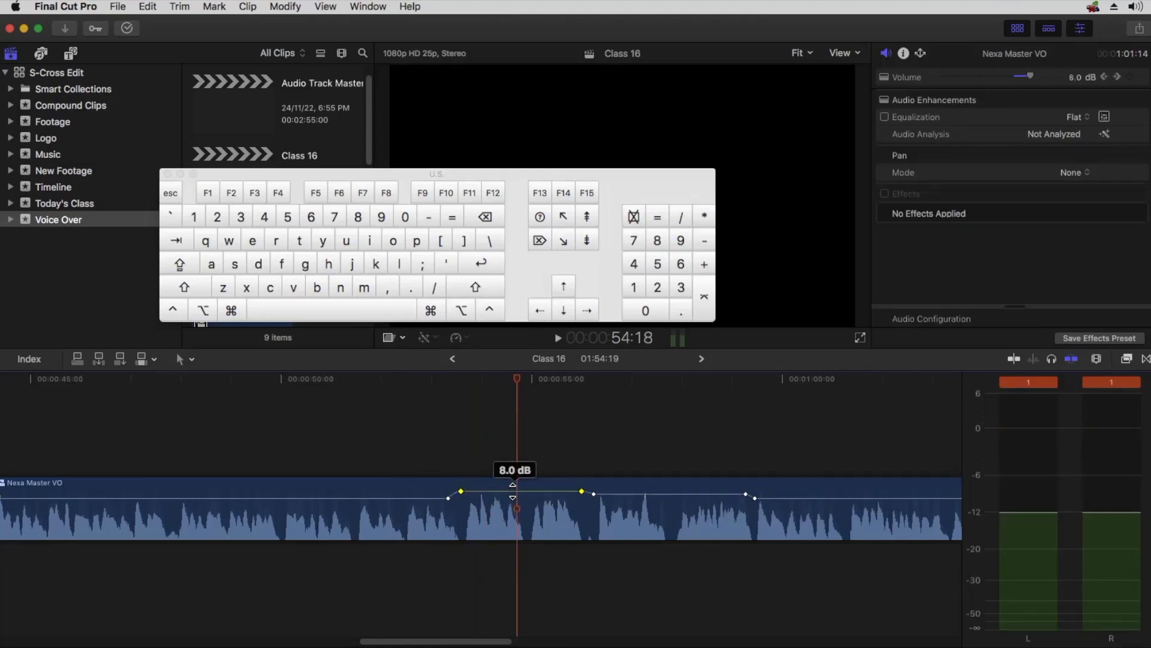
left_click(373, 413)
key("space")
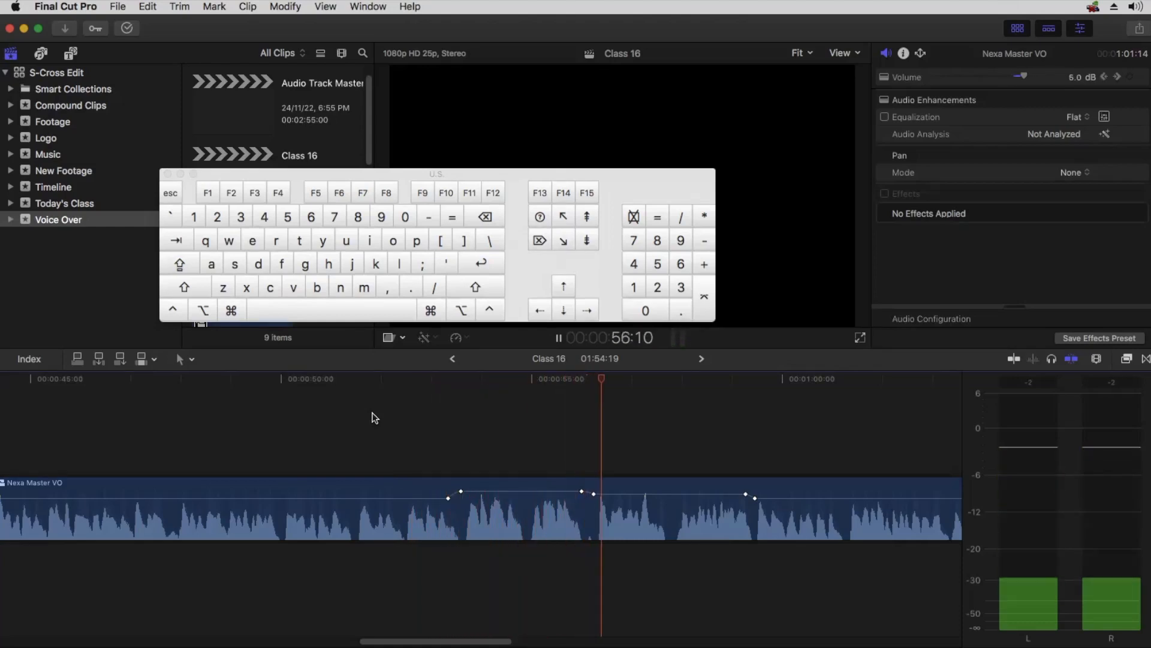
key("space")
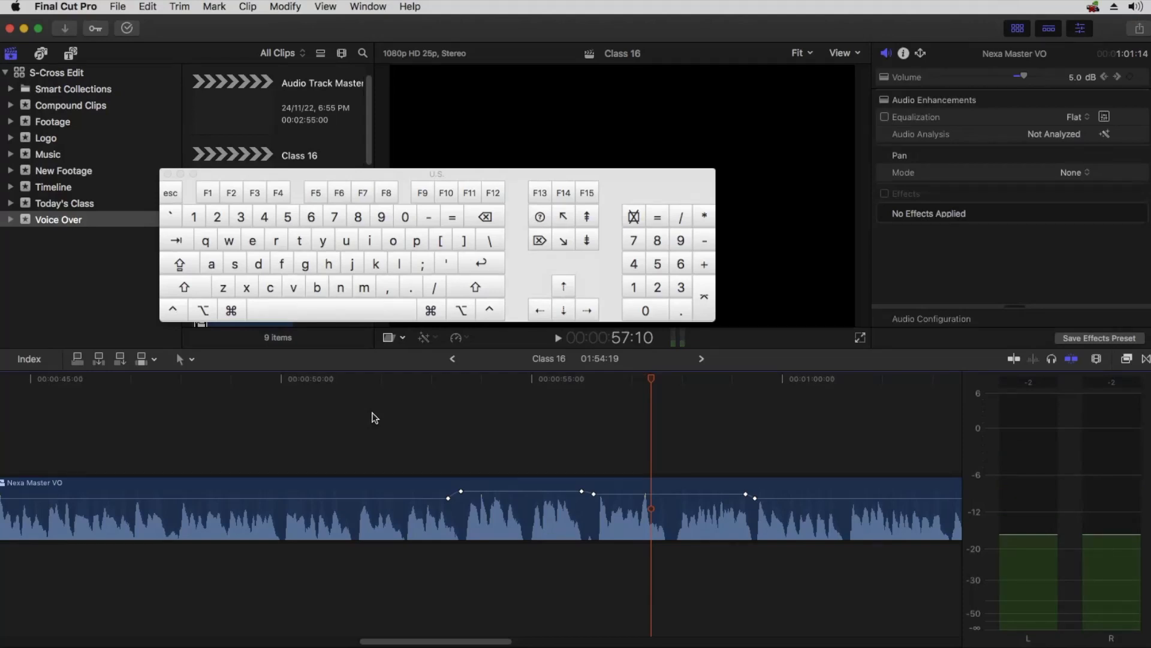
Show and dismiss the delete option for the 8 dB keyframe near 53 seconds, and delete the 8 dB keyframe near 56 seconds.
key("super+minus")
key("super+minus")
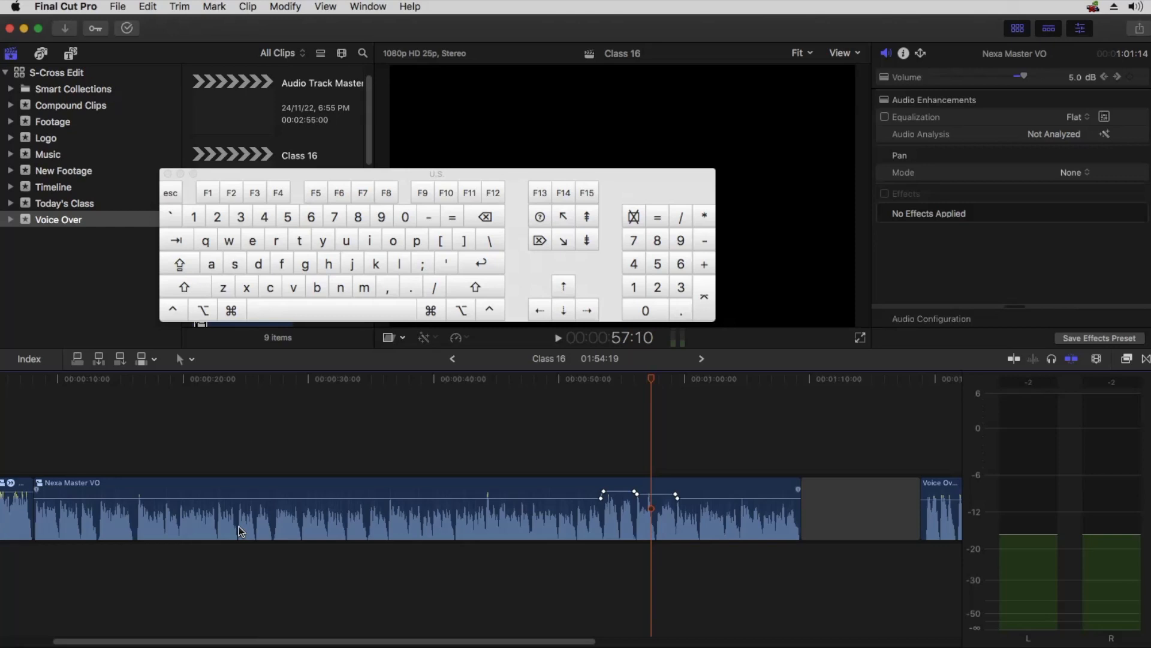
left_click(607, 528)
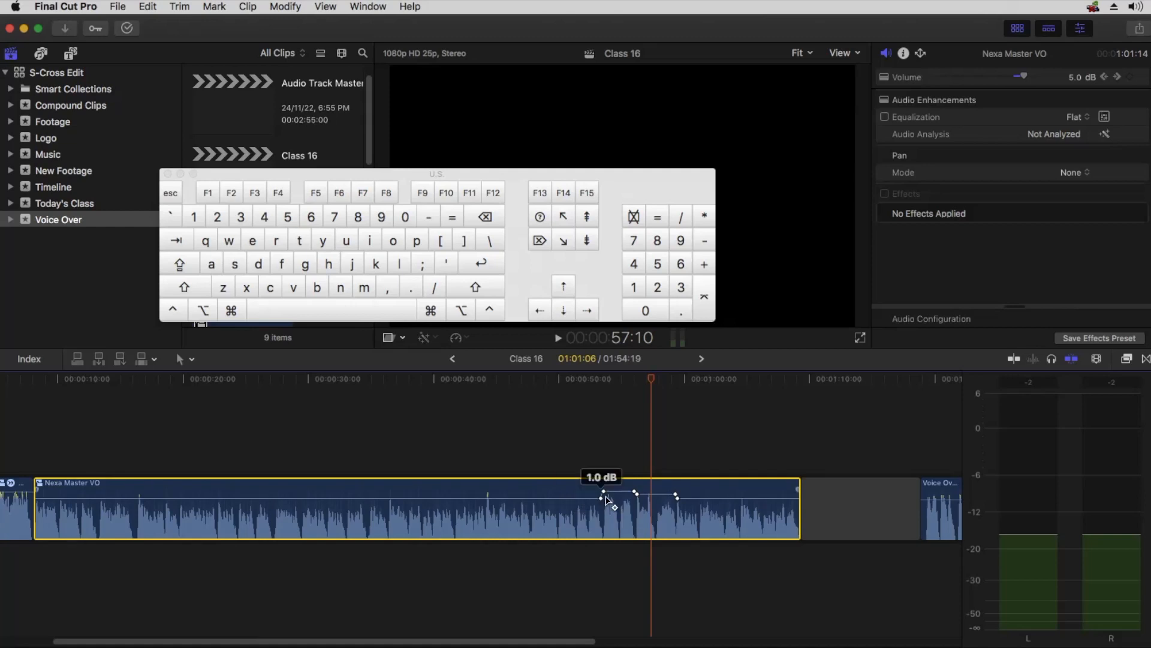
left_click(606, 434)
key("super+equal")
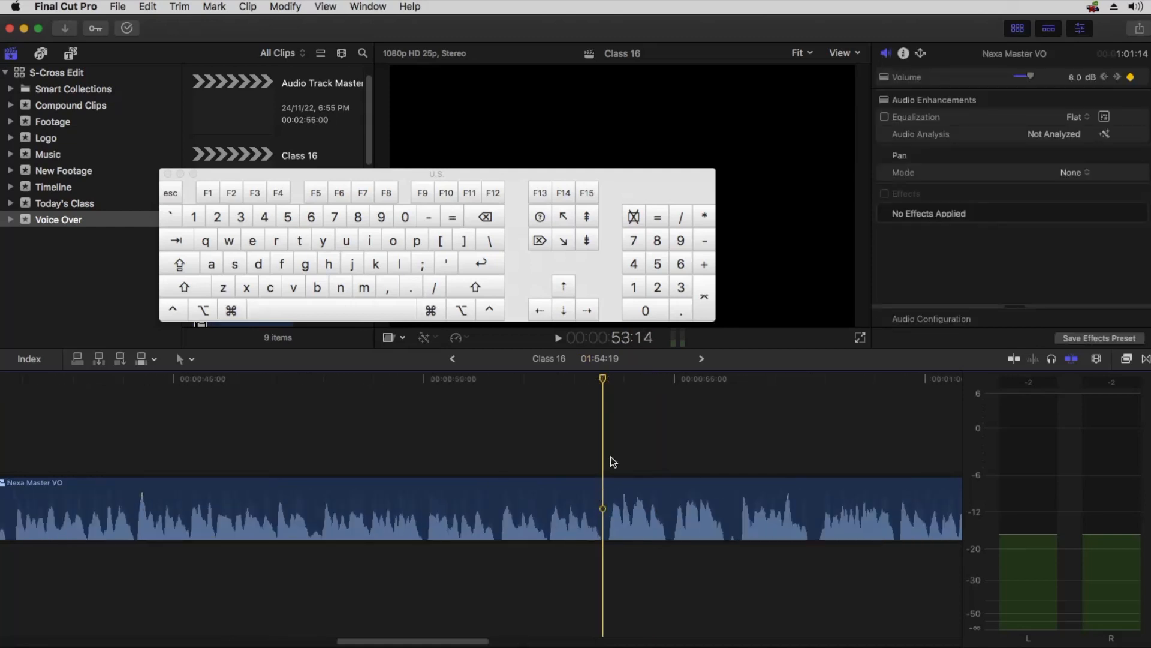
right_click(604, 492)
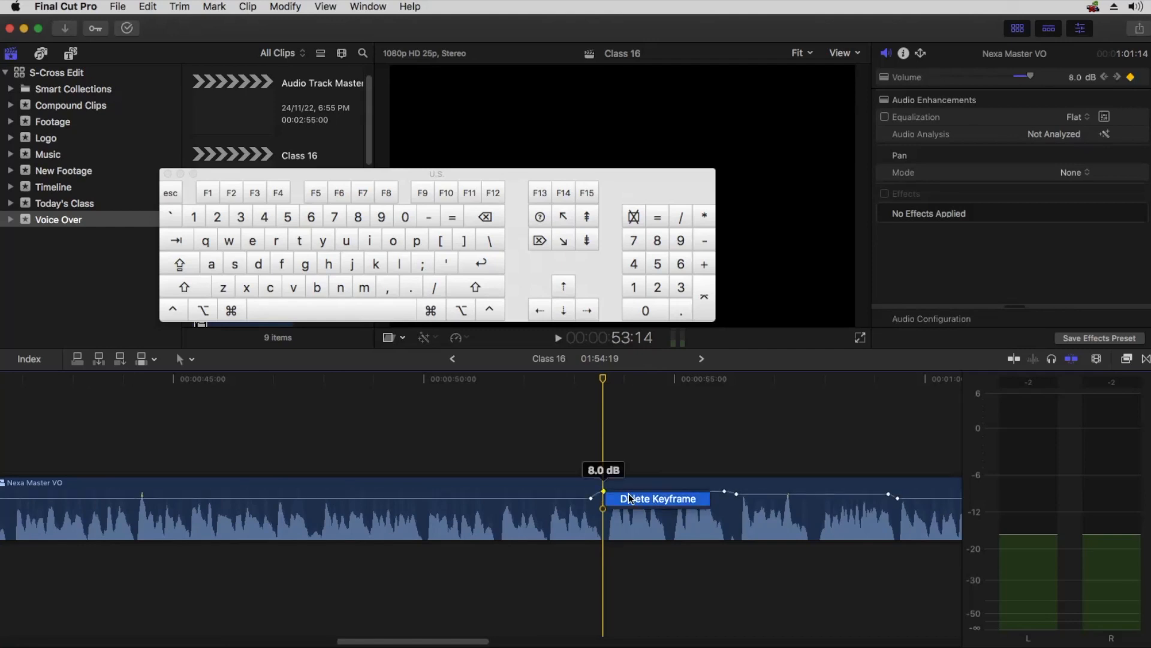
left_click(637, 388)
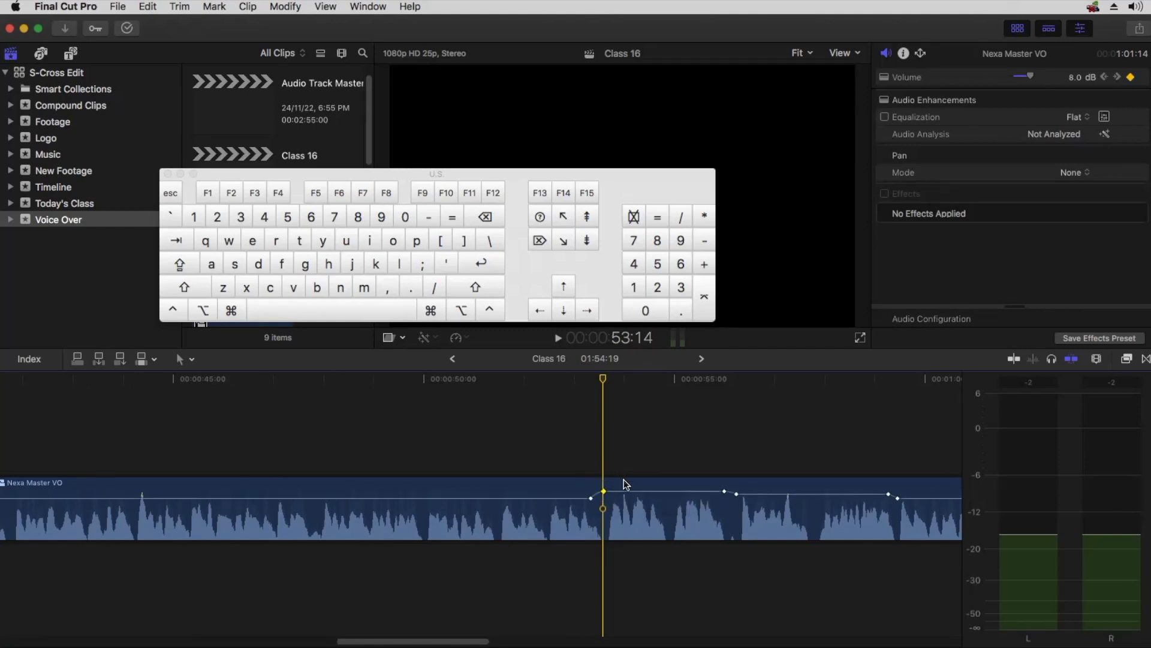
left_click(724, 379)
left_click(1129, 78)
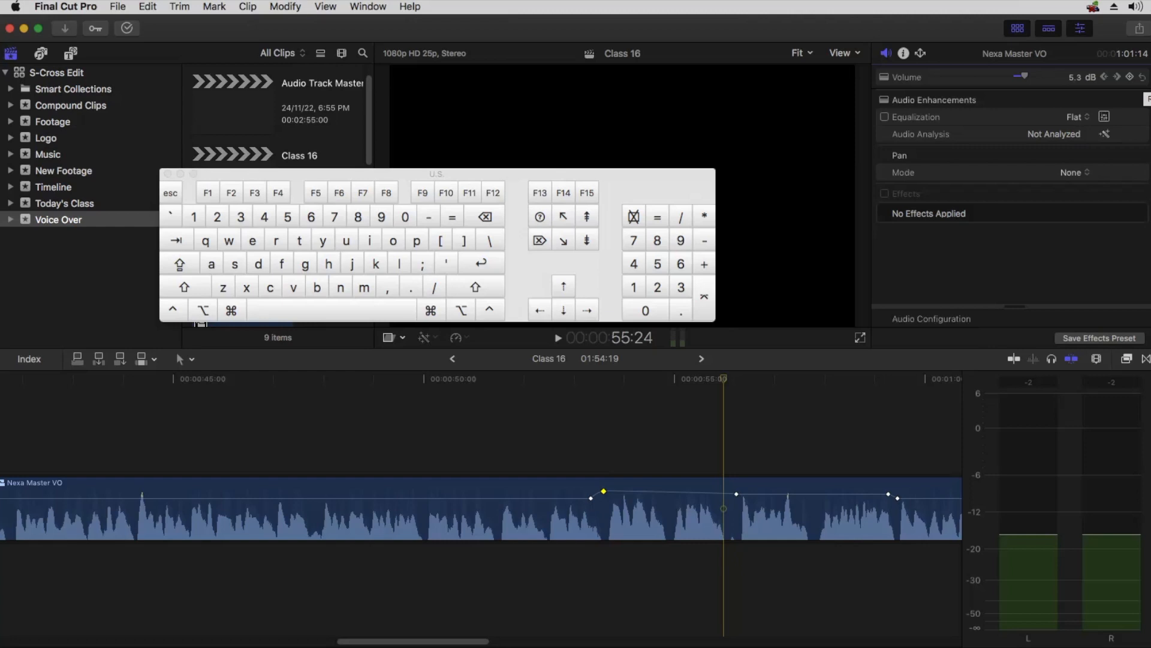
Reset the clip's volume to clear all its keyframes, and set the whole clip's volume to 1 dB.
left_click(733, 437)
key("super+minus")
key("super+minus")
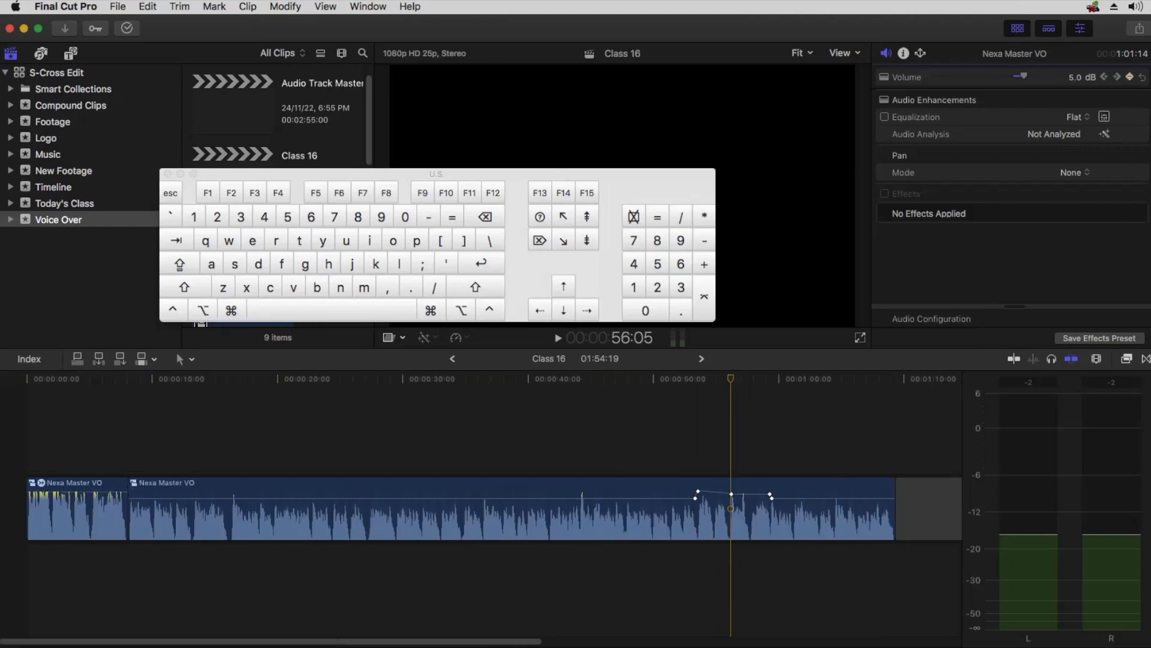
left_click(1142, 77)
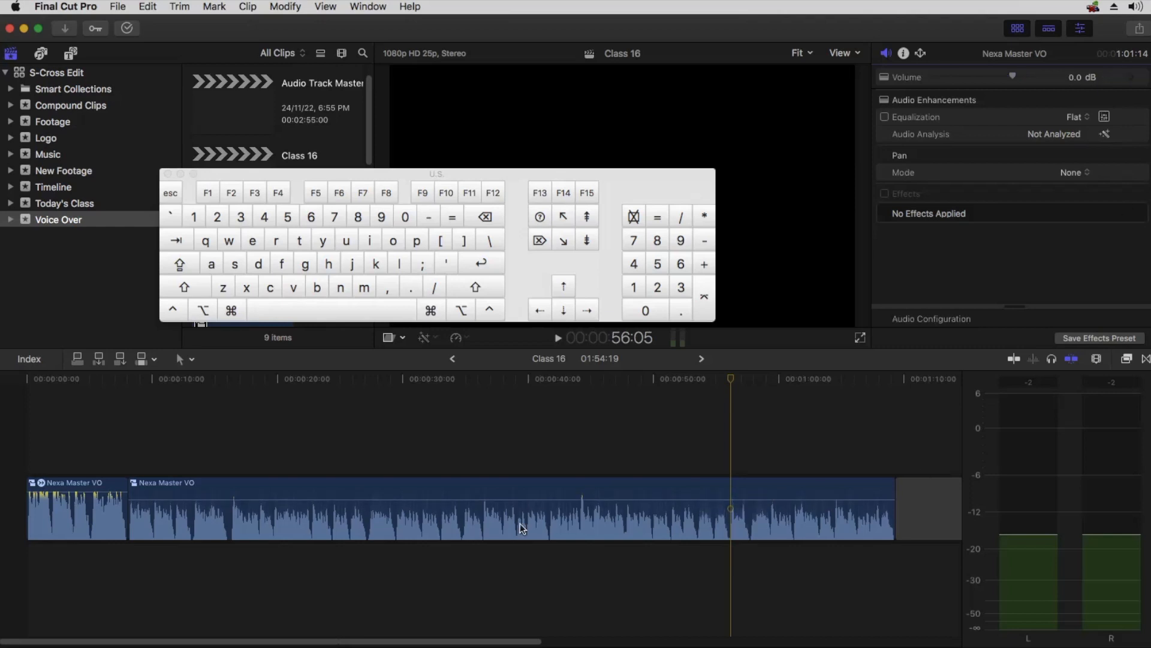
left_click(1076, 78)
type("1")
key("Return")
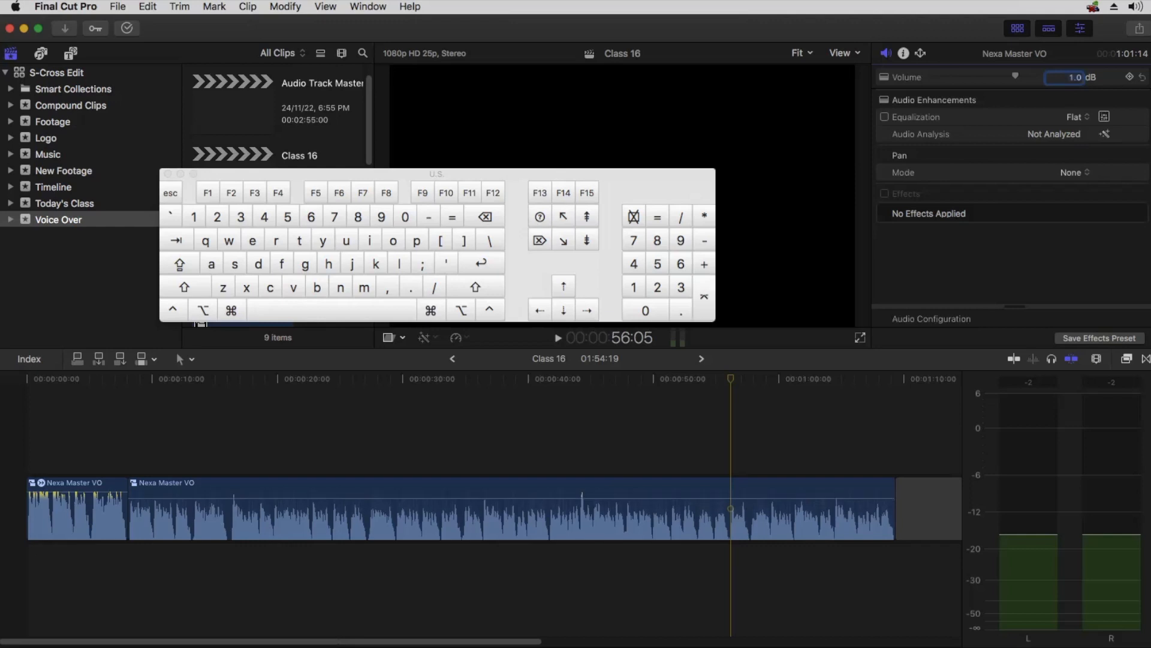
Play the clip around the waveform peak near 44 seconds to check its level.
left_click(582, 374)
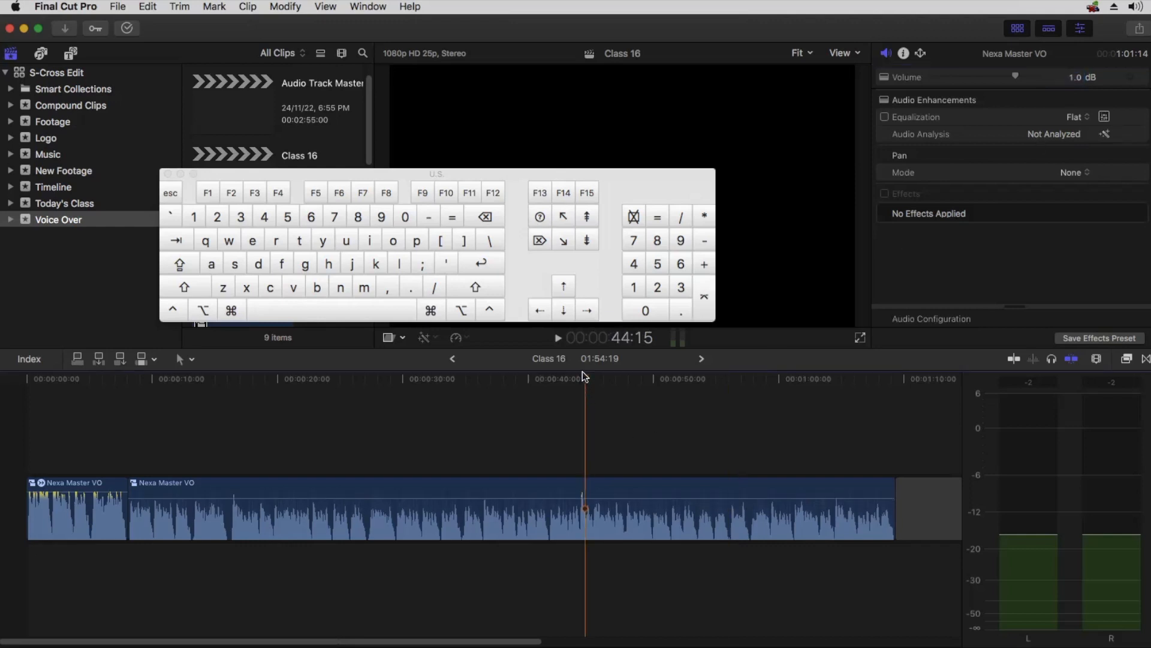
key("space")
key("space")
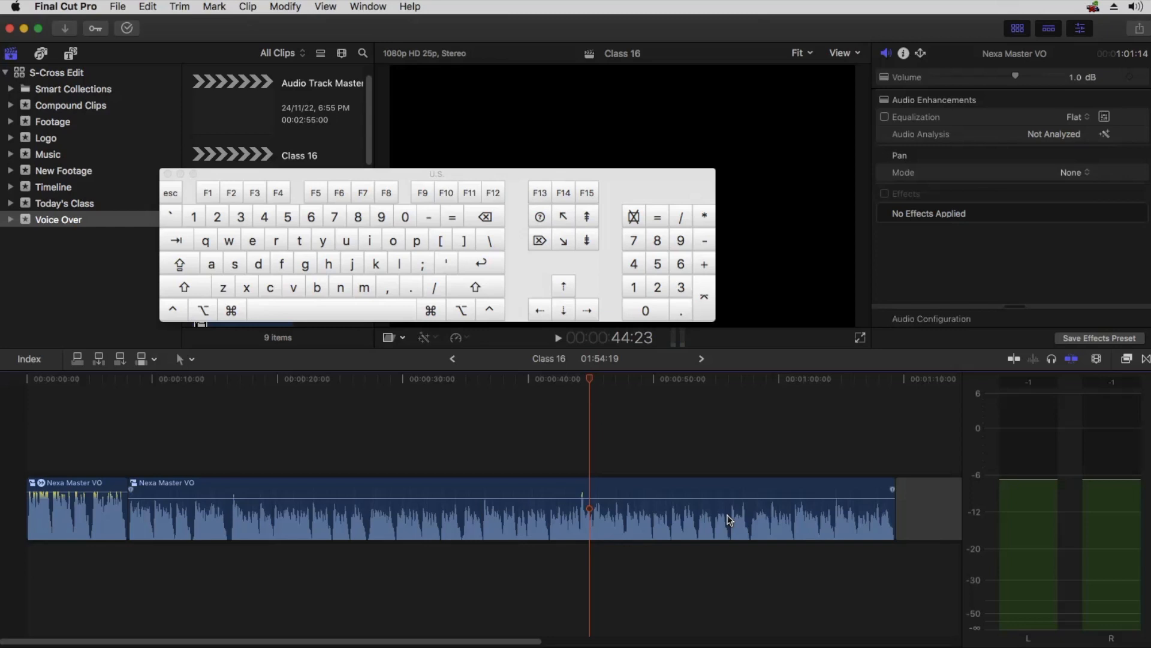
Close the on-screen keyboard, highlight the social media Dialogue Low target in the TextEdit notes, and return to Final Cut Pro.
left_click(168, 174)
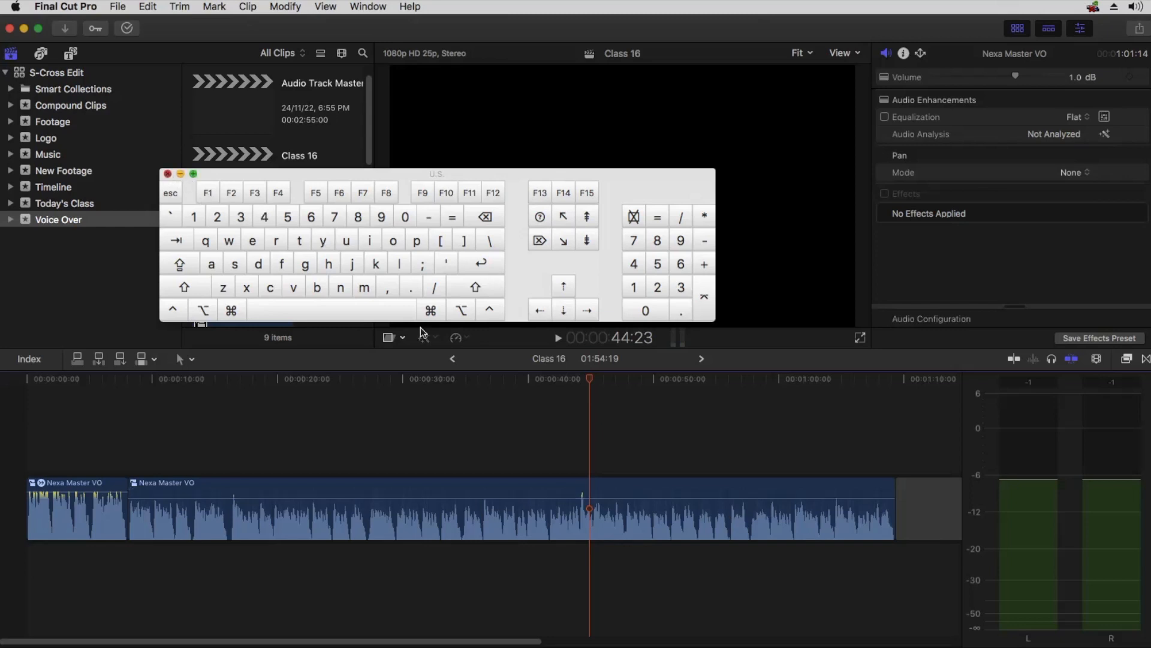
key("super+Tab")
key("super+Tab")
key("super+Tab")
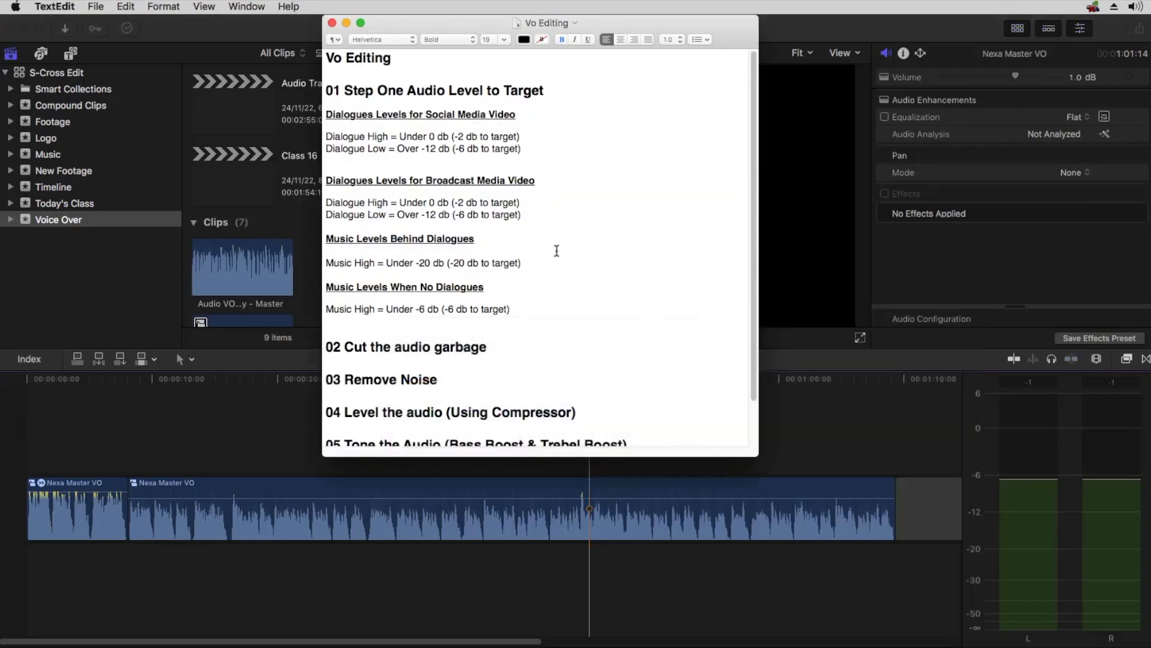
left_click_drag(327, 148, 530, 151)
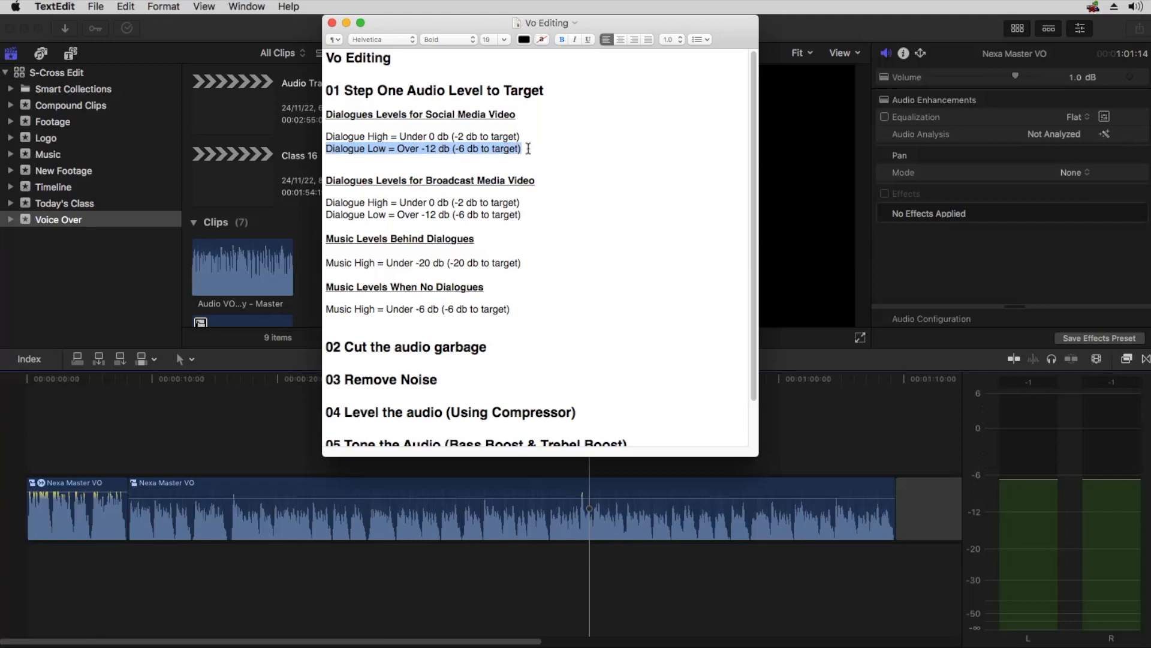
left_click(634, 466)
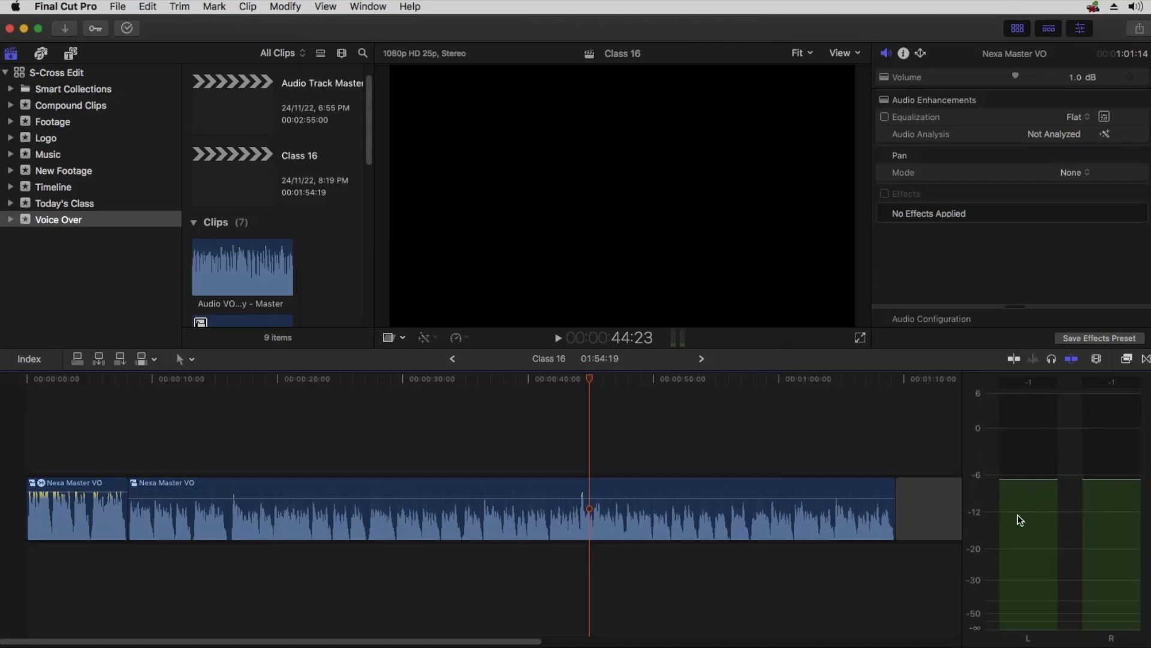
Play the quieter part of the voice-over from about 55 seconds to check its level.
left_click(714, 448)
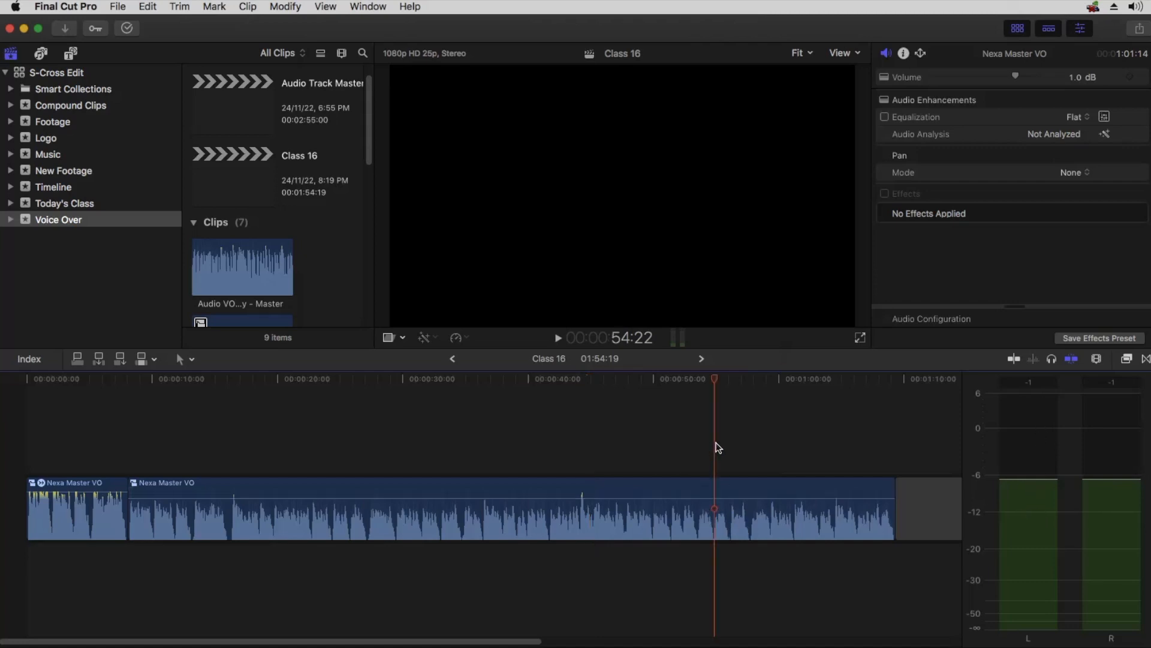
key("space")
key("space")
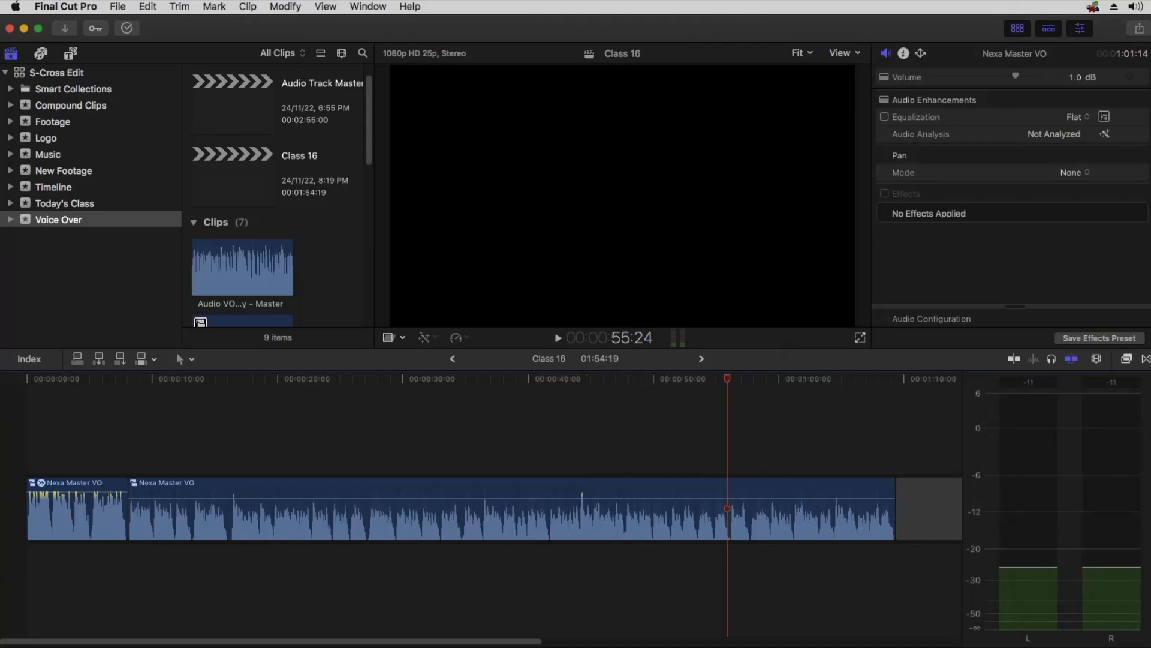
left_click(948, 551)
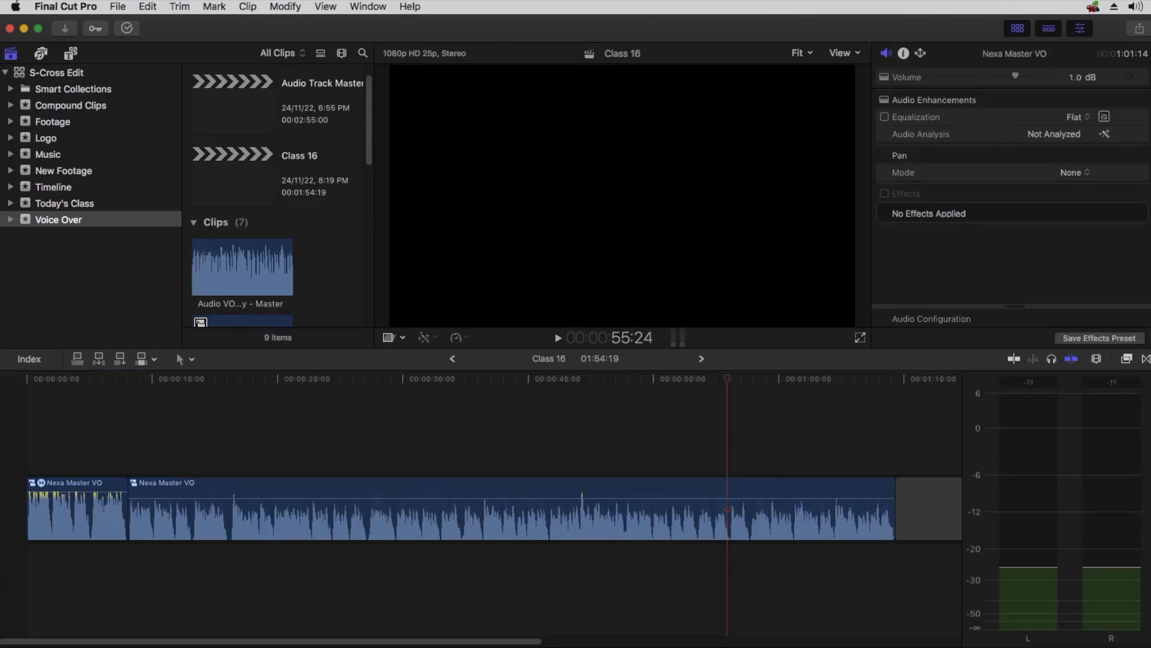
left_click_drag(995, 427, 919, 429)
mouse_move(995, 509)
left_mouse_down()
mouse_move(932, 508)
mouse_move(954, 441)
mouse_move(969, 481)
mouse_move(992, 438)
mouse_move(1005, 490)
mouse_move(1026, 442)
mouse_move(1055, 504)
mouse_move(1081, 445)
mouse_move(1103, 497)
mouse_move(1121, 443)
mouse_move(1136, 479)
left_mouse_up()
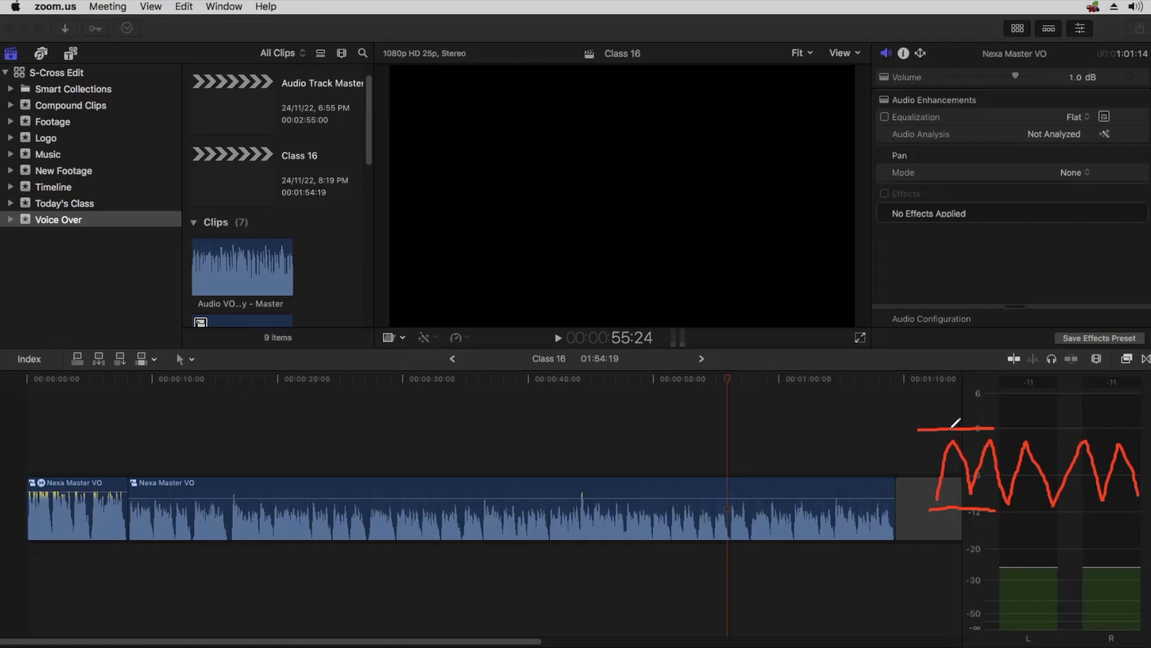
left_click_drag(939, 441, 953, 433)
left_click_drag(939, 500, 962, 519)
Play the voice-over from about 55 to 57 seconds to check its level on the audio meters.
left_click(724, 383)
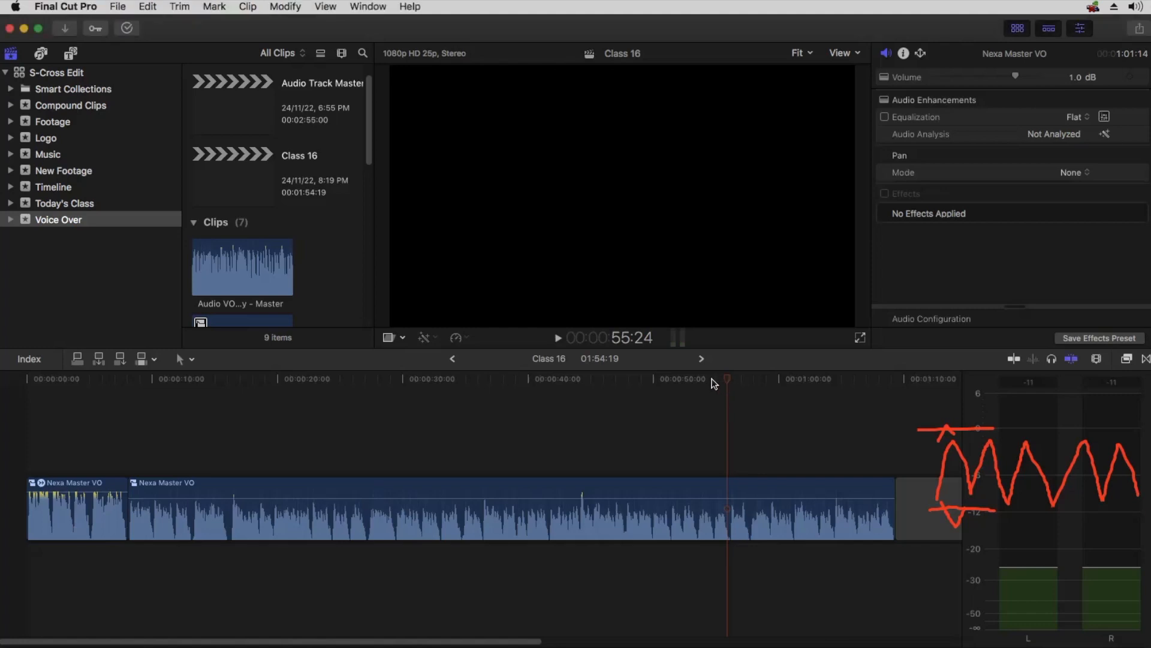
left_click_drag(718, 379, 702, 376)
key("space")
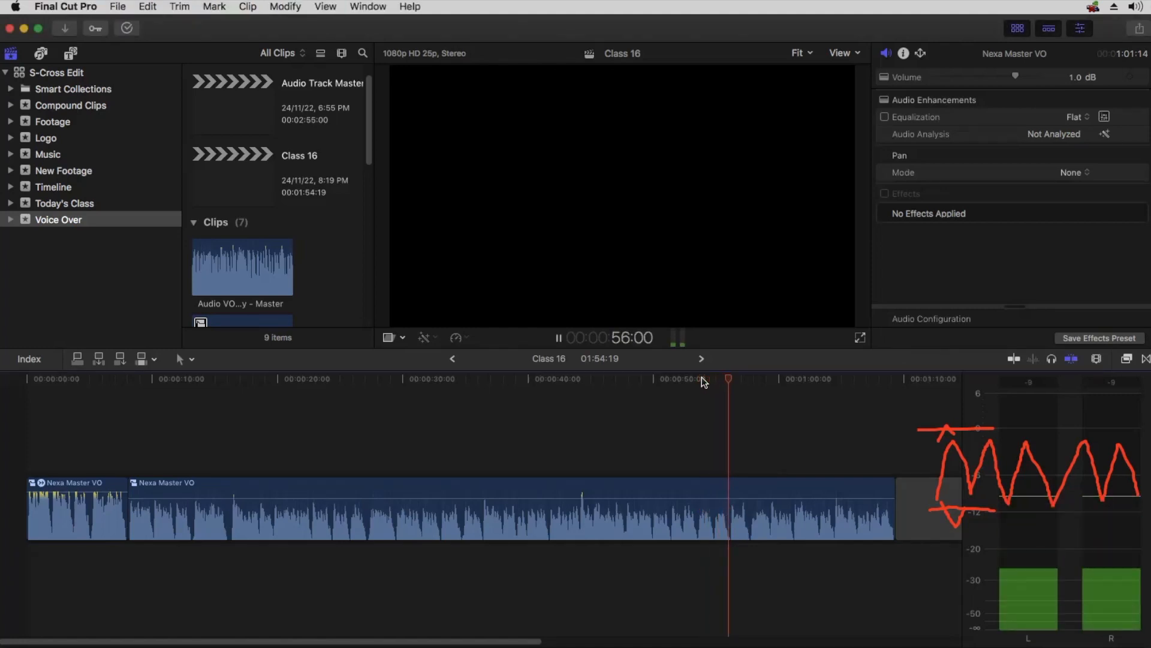
key("space")
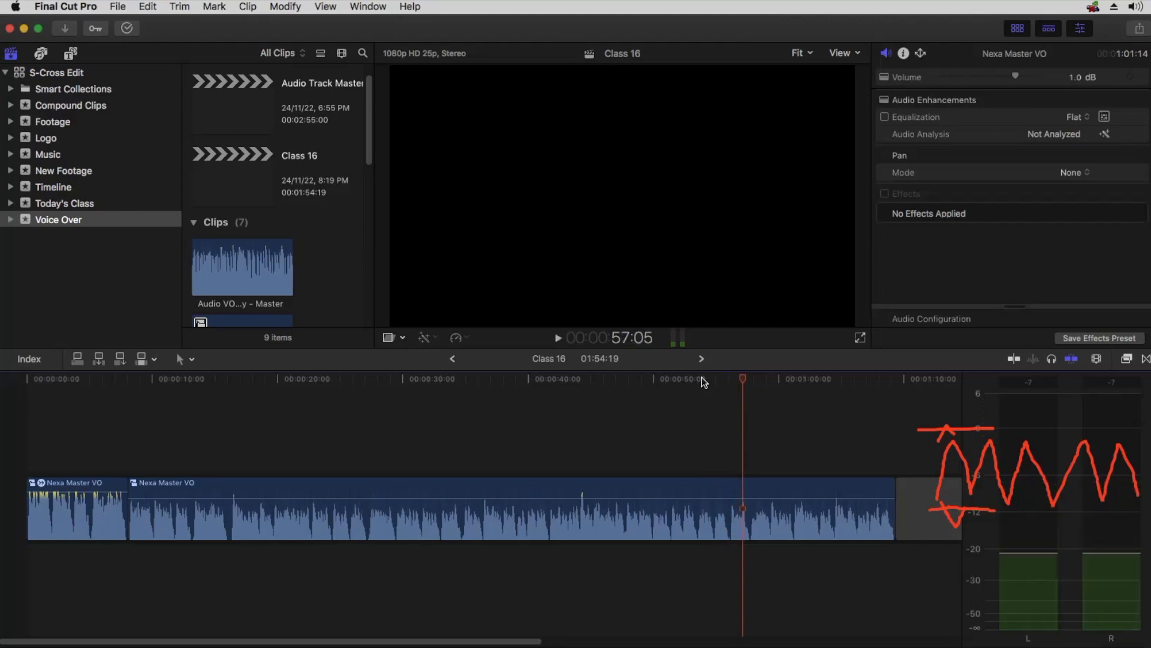
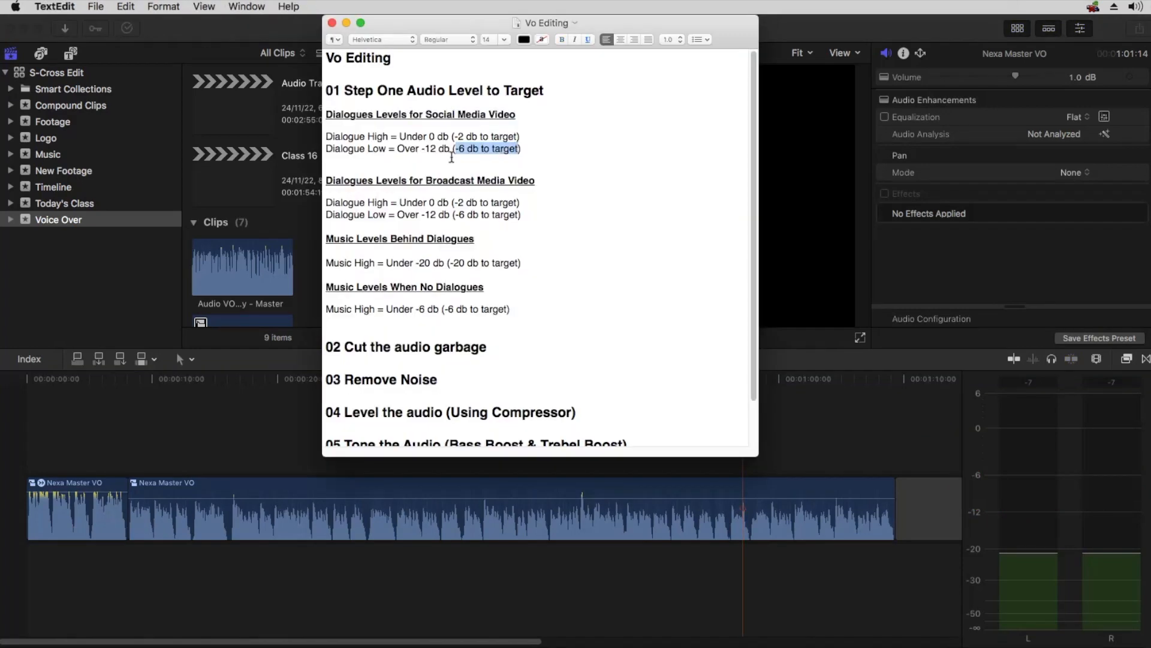
Highlight the social media Dialogue Low limit of -12 db and Dialogue High target of -2 in the TextEdit notes, and return to Final Cut Pro.
left_click(433, 157)
double_click(462, 149)
double_click(430, 149)
left_click_drag(446, 151, 445, 151)
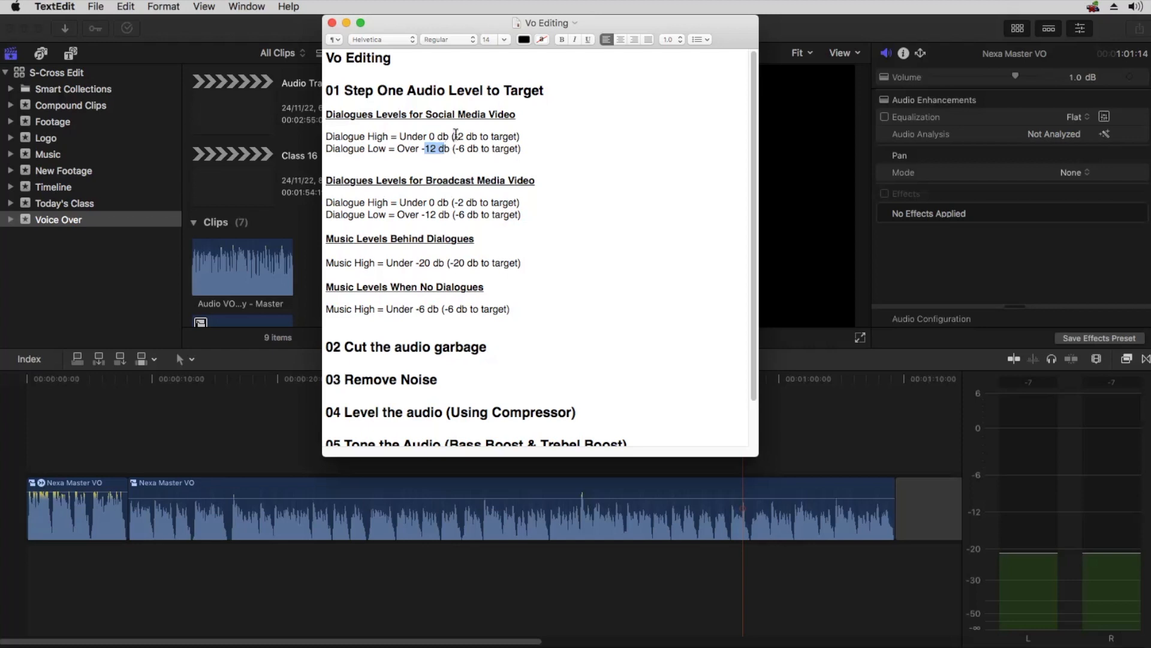
left_click_drag(454, 136, 464, 136)
left_click(706, 478)
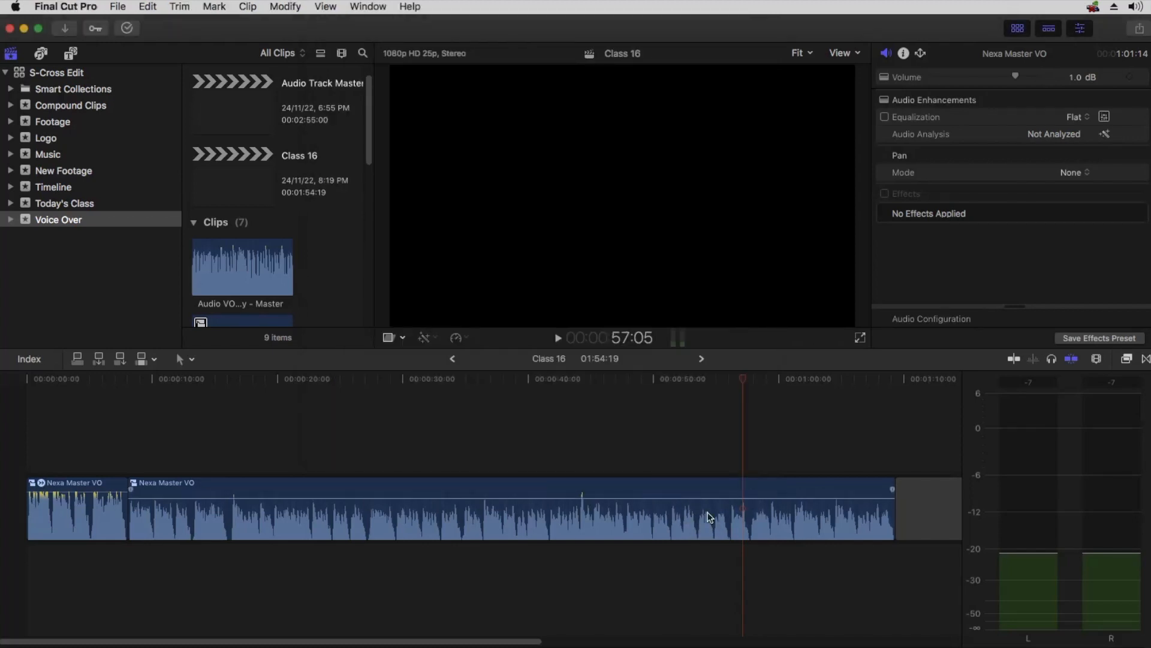
Try adding two pairs of volume keyframes around the phrase between about 53 and 55 seconds and raising the volume between them.
key("super+equal")
key("super+equal")
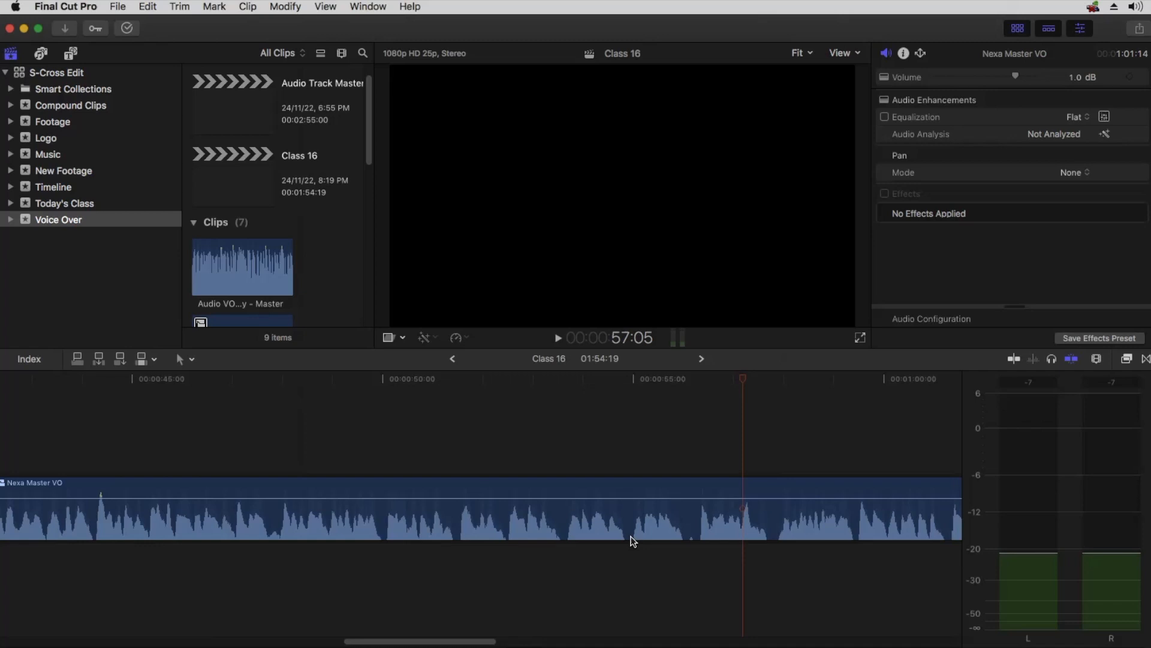
left_click(569, 386)
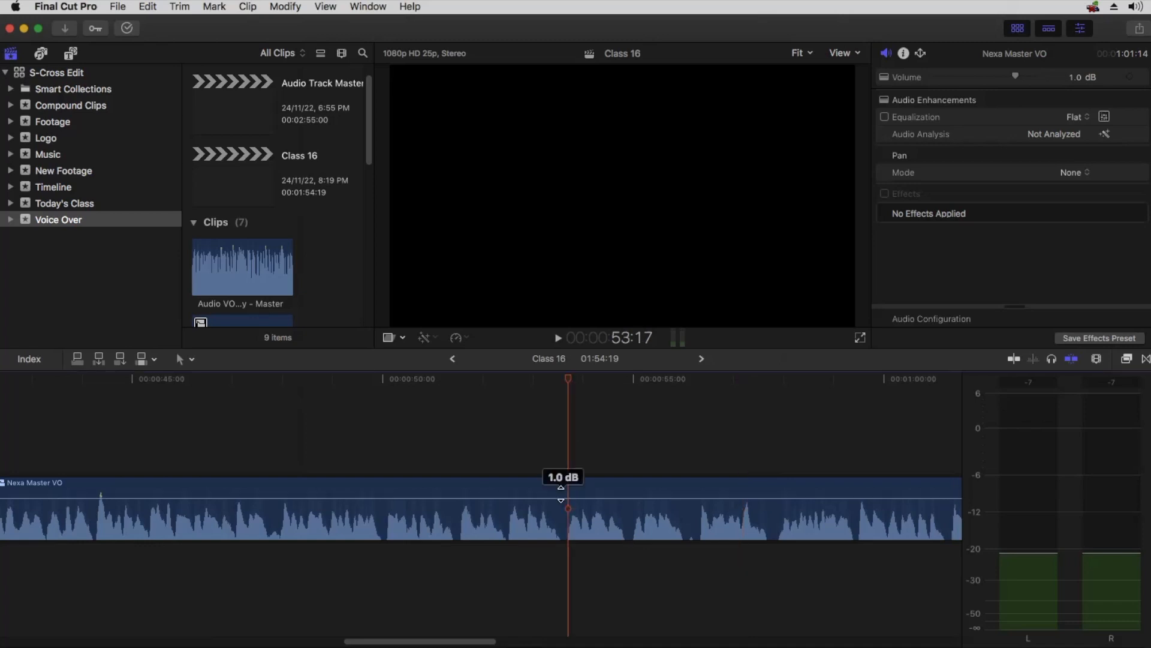
left_click(553, 498, "alt")
left_click(563, 499, "alt")
left_click(632, 498, "alt")
left_click(619, 499, "alt")
left_click_drag(589, 498, 590, 491)
Undo the keyframes and the volume change made around the phrase at about 53 seconds.
key("super+z")
key("super+z")
key("super+z")
key("super+z")
key("super+z")
key("super+z")
left_click(555, 430)
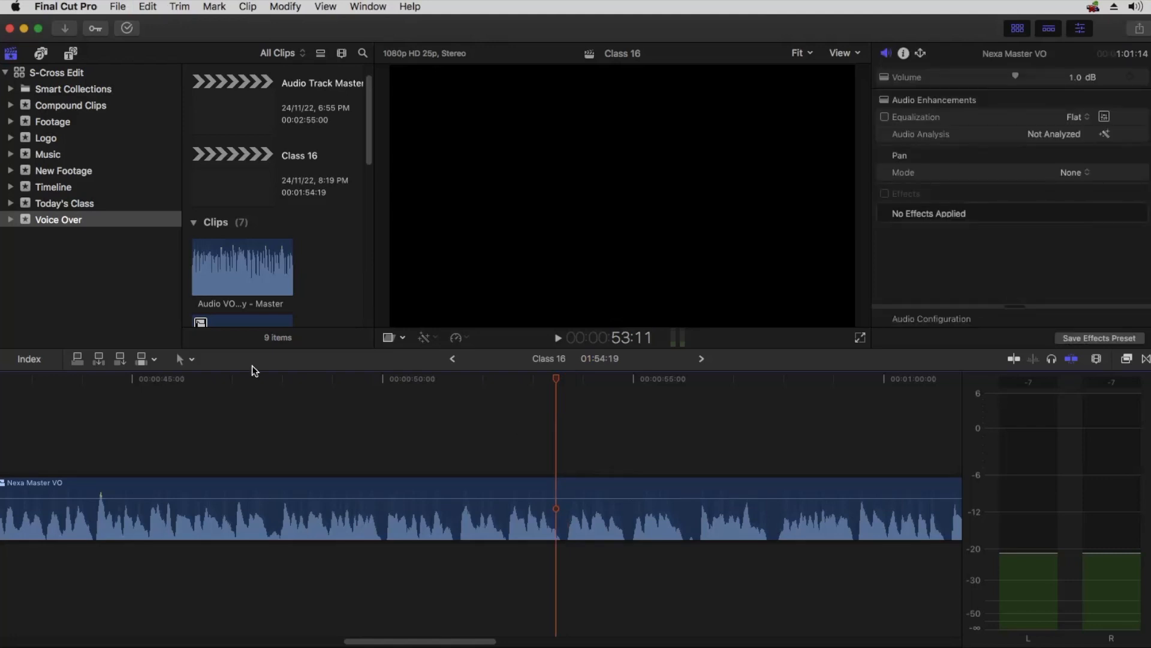
Use the Range Selection tool to select a range 01:04 long on the voice-over clip, starting at about 52 seconds.
left_click(192, 359)
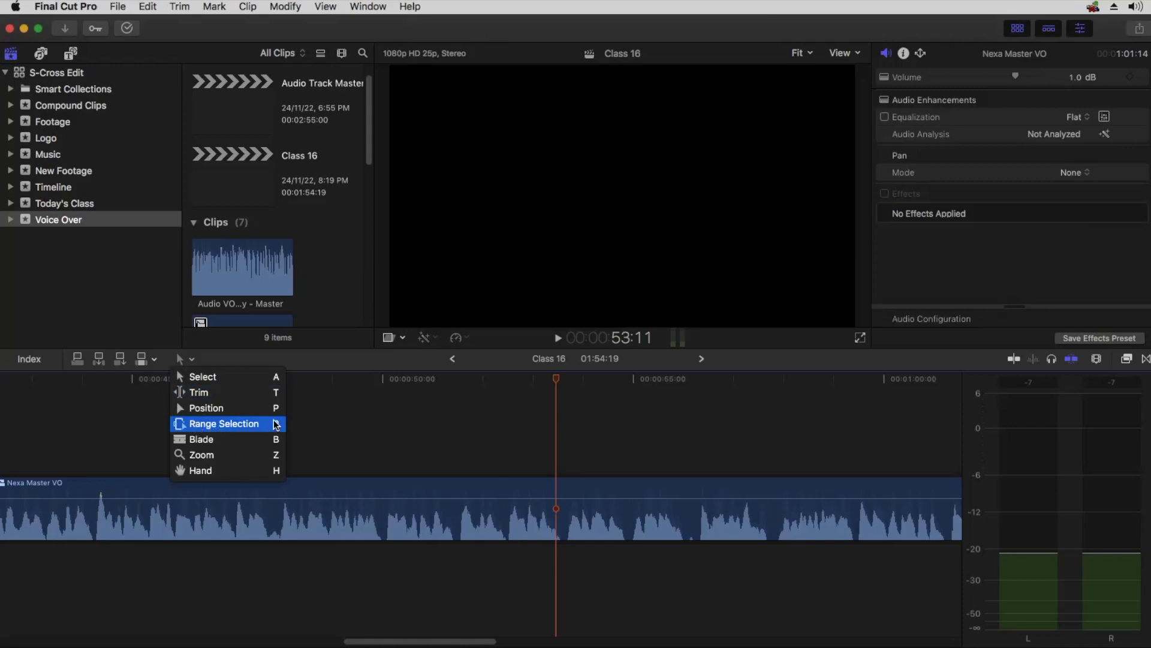
left_click(192, 426)
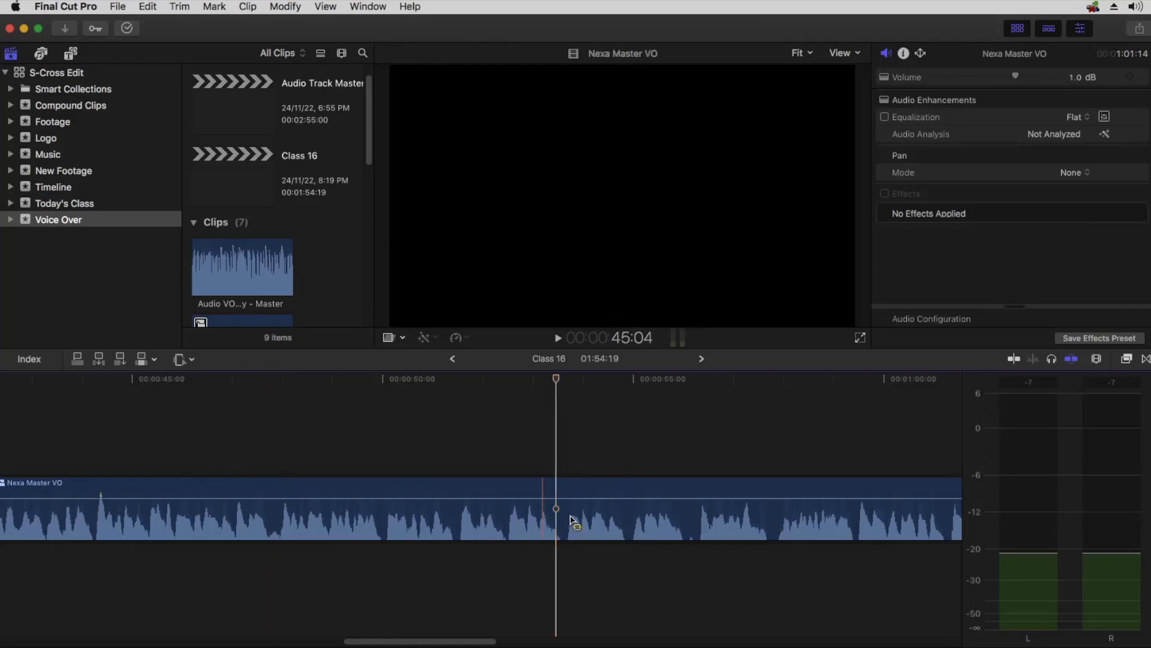
left_click(183, 358)
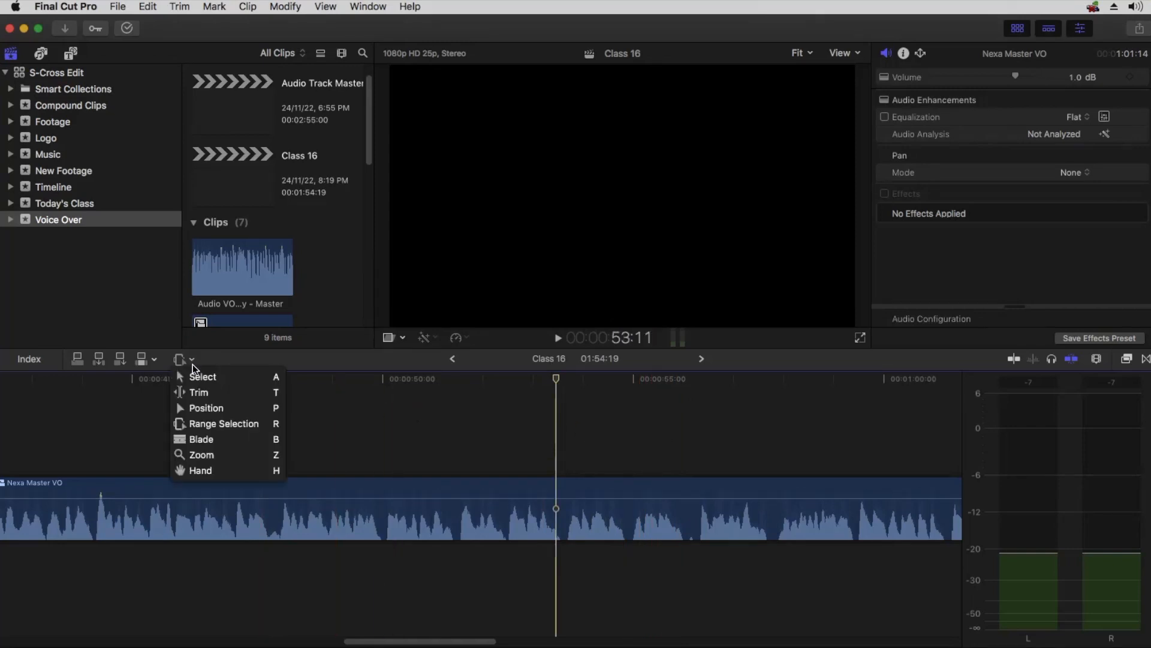
left_click(209, 427)
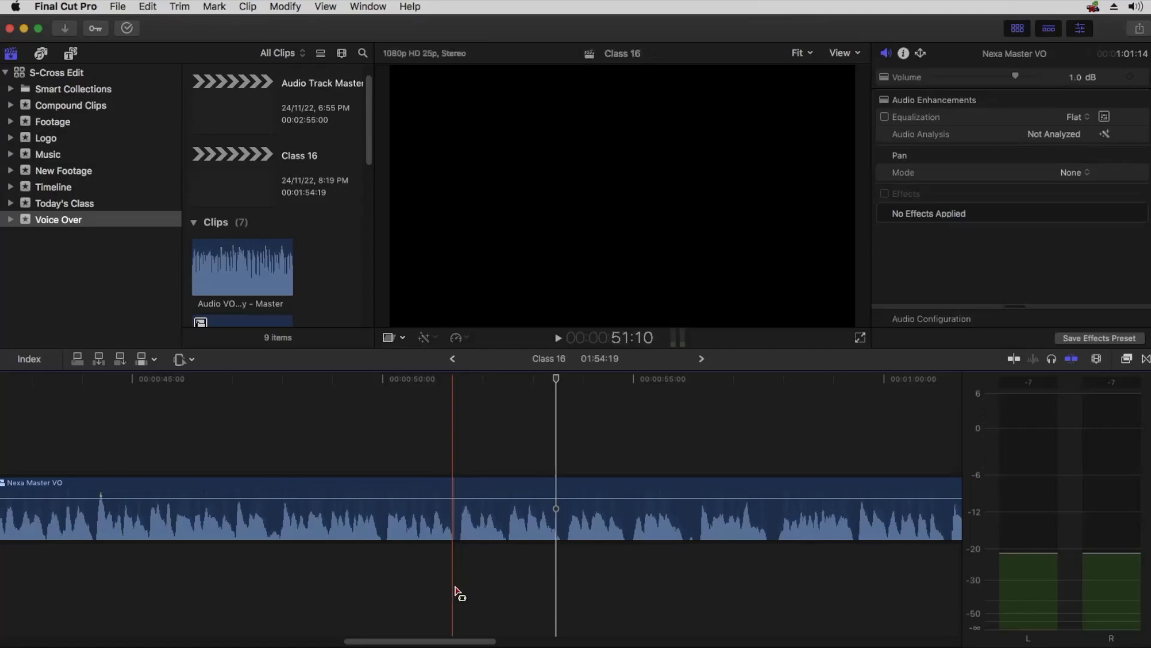
left_click(457, 430)
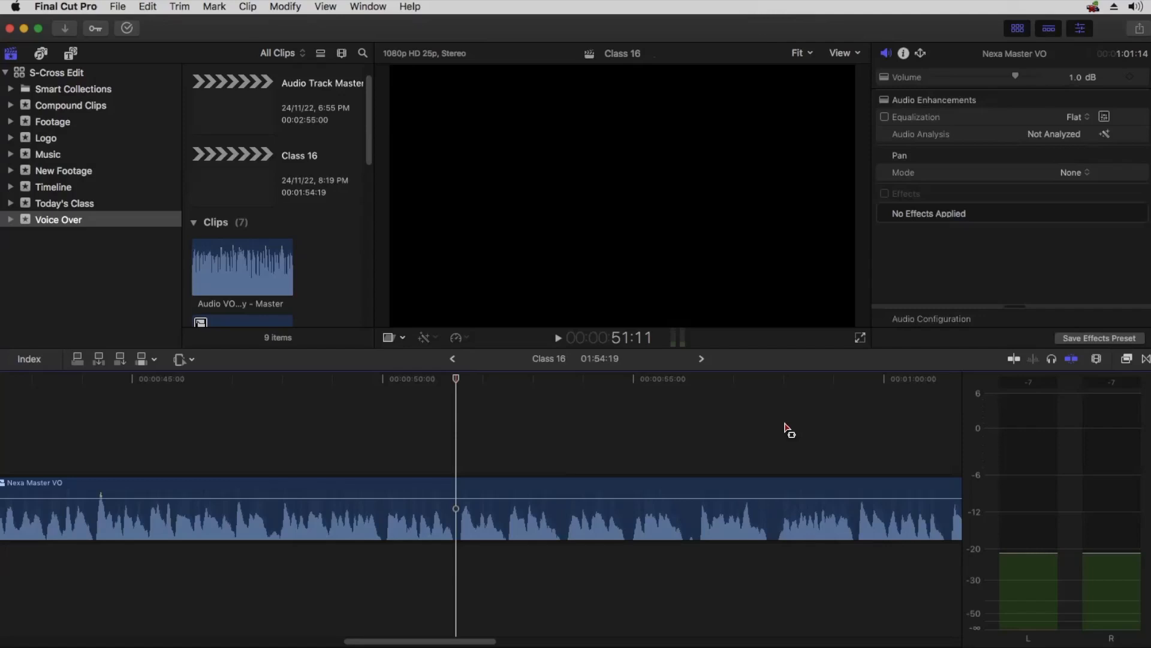
key("s")
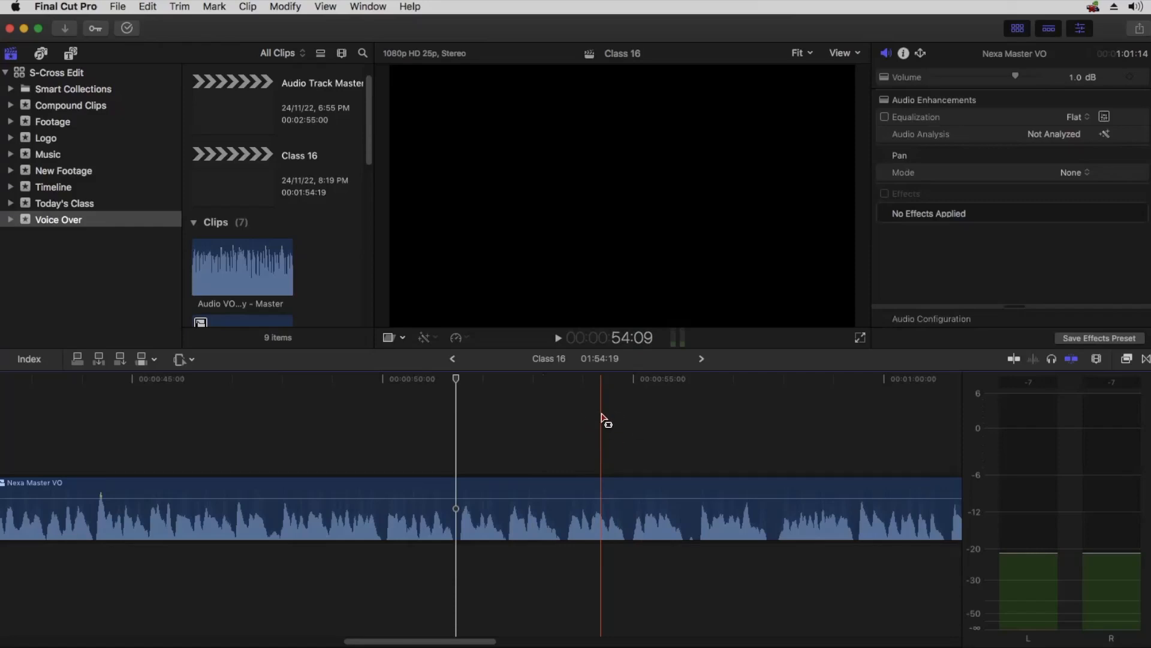
left_click(506, 538)
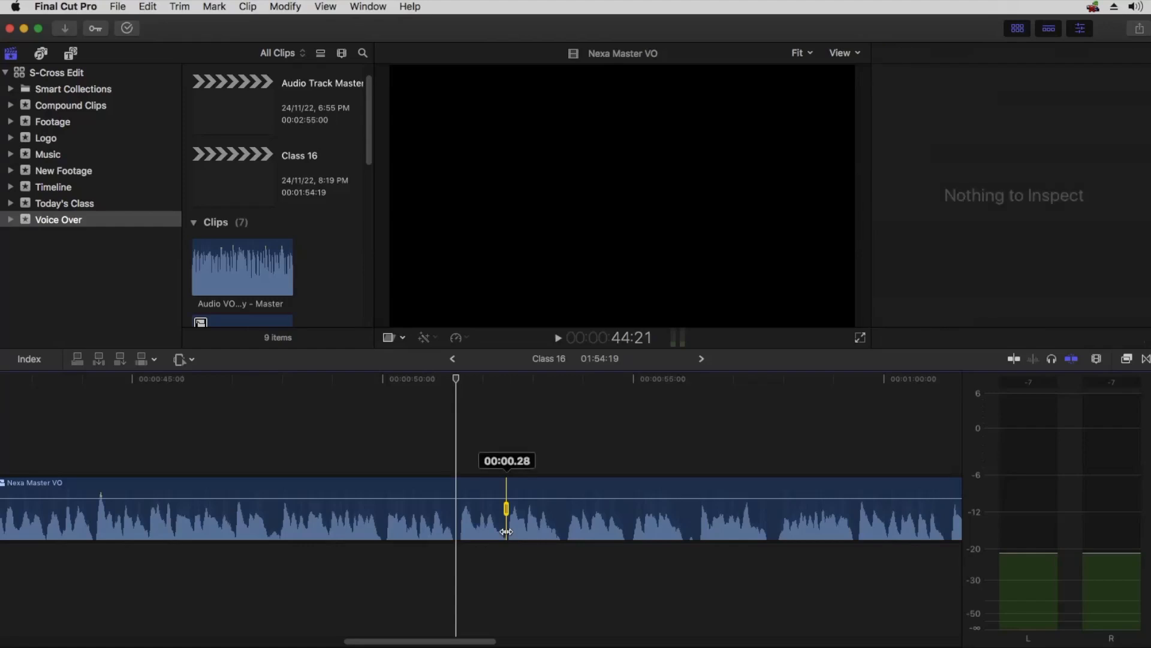
left_click_drag(510, 531, 567, 532)
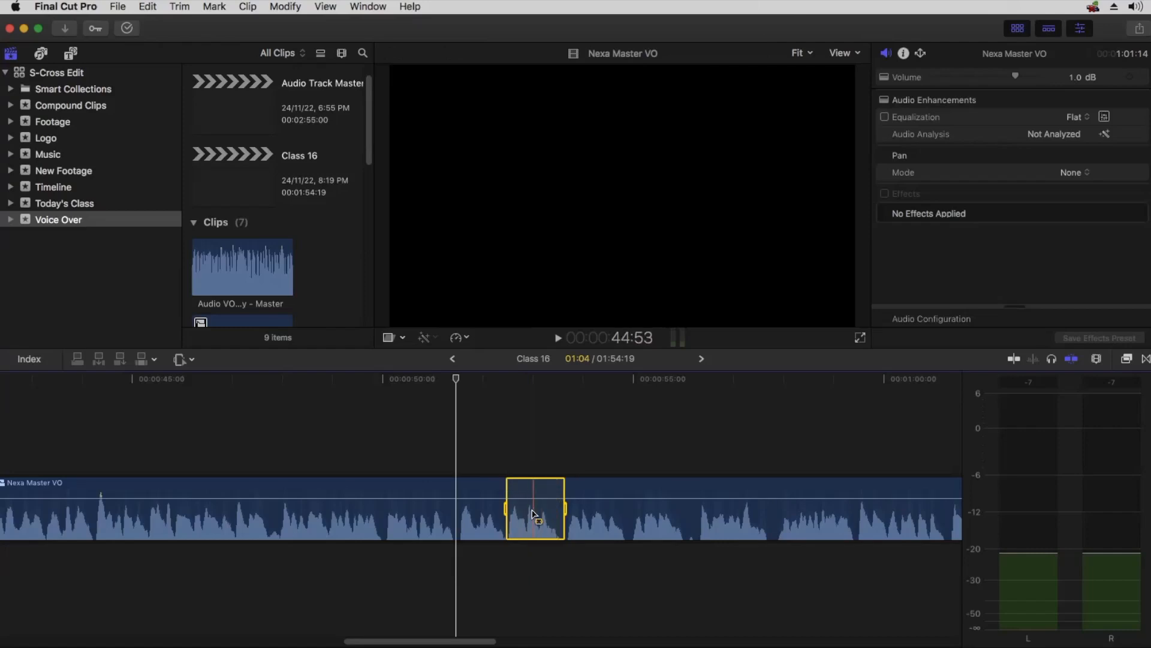
Raise the volume line within the selected range, and return to the Select tool.
mouse_move(538, 499)
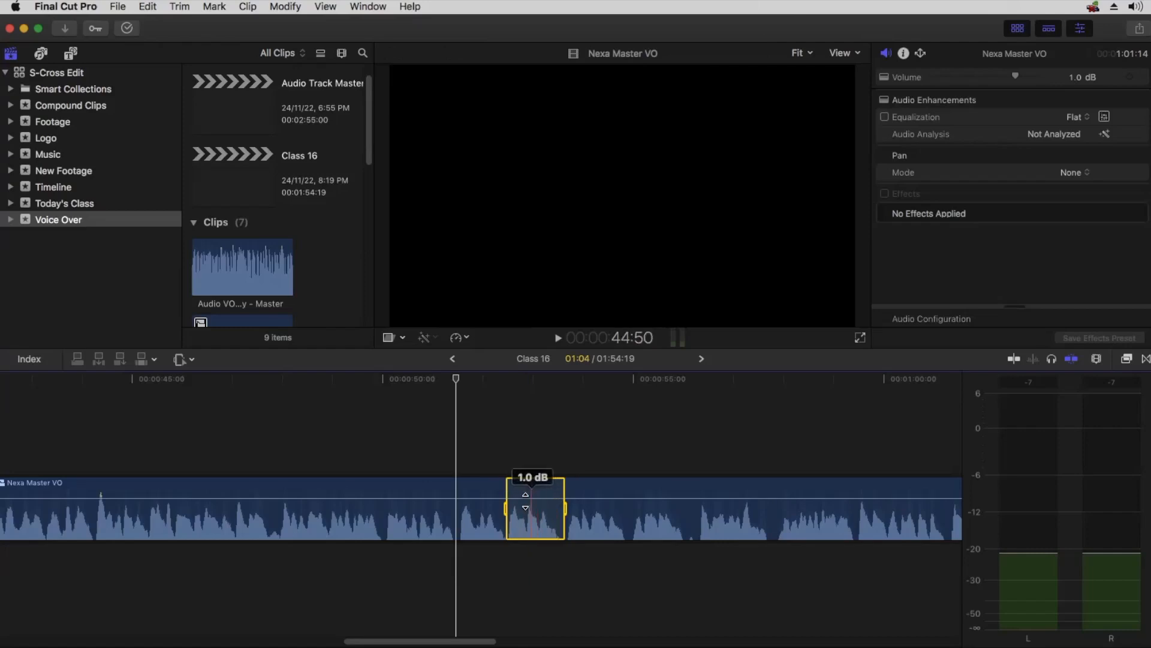
left_click_drag(523, 498, 530, 492)
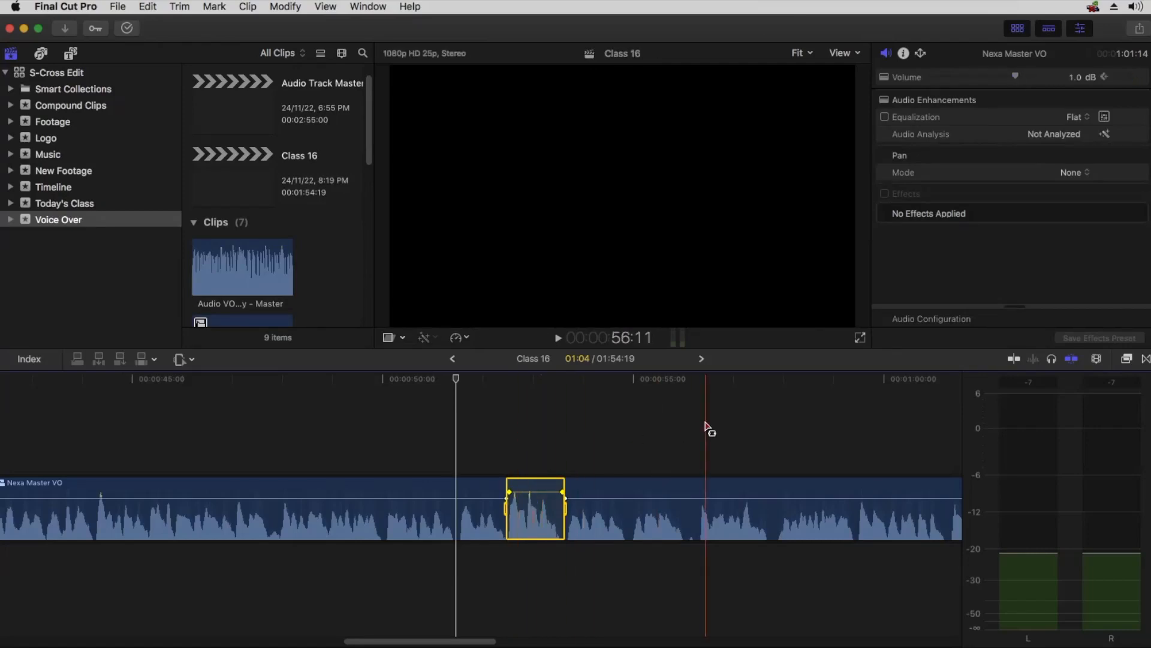
left_click(193, 357)
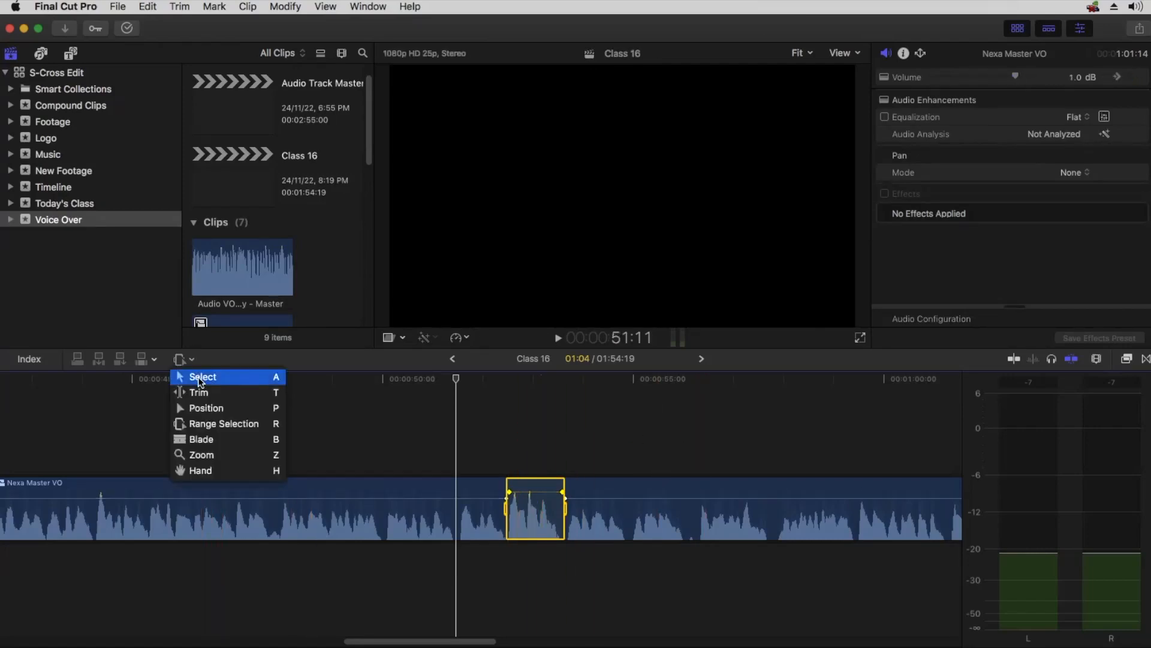
left_click(200, 379)
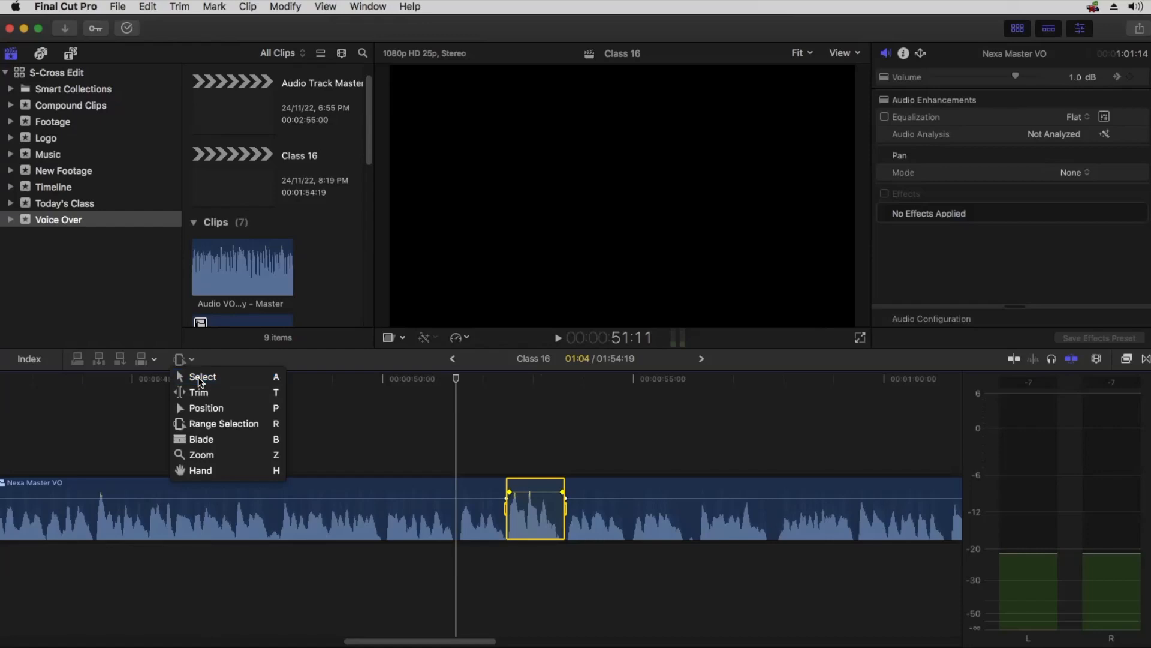
left_click(654, 426)
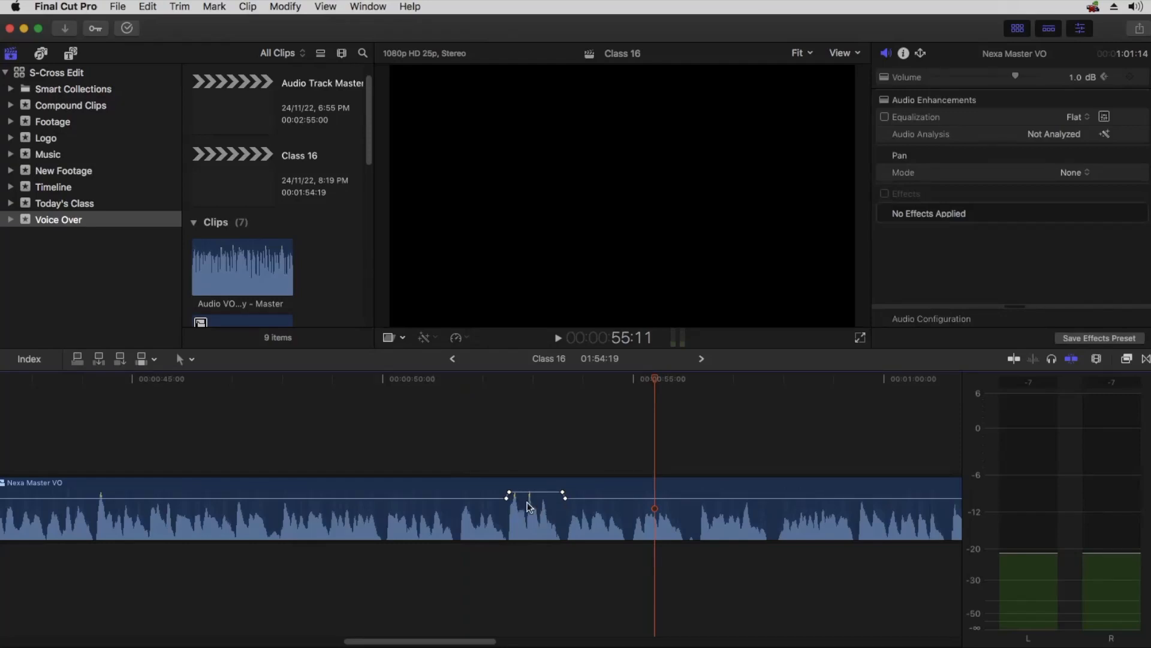
Play the voice-over through the raised section up to 53:16 to check its level.
mouse_move(533, 495)
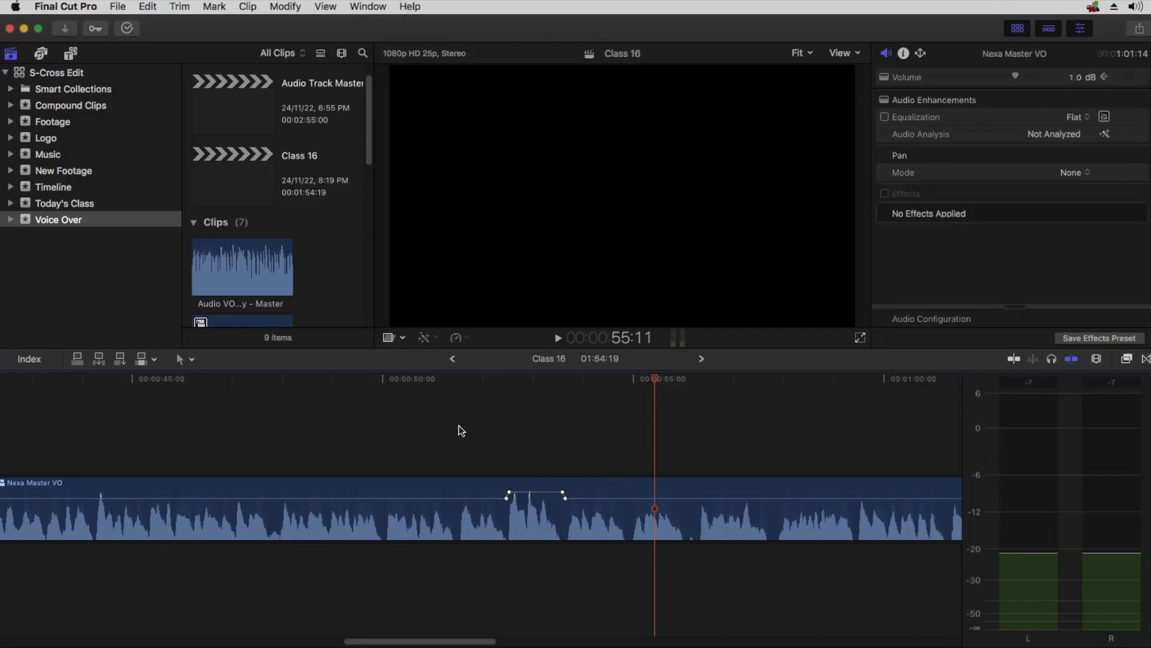
key("space")
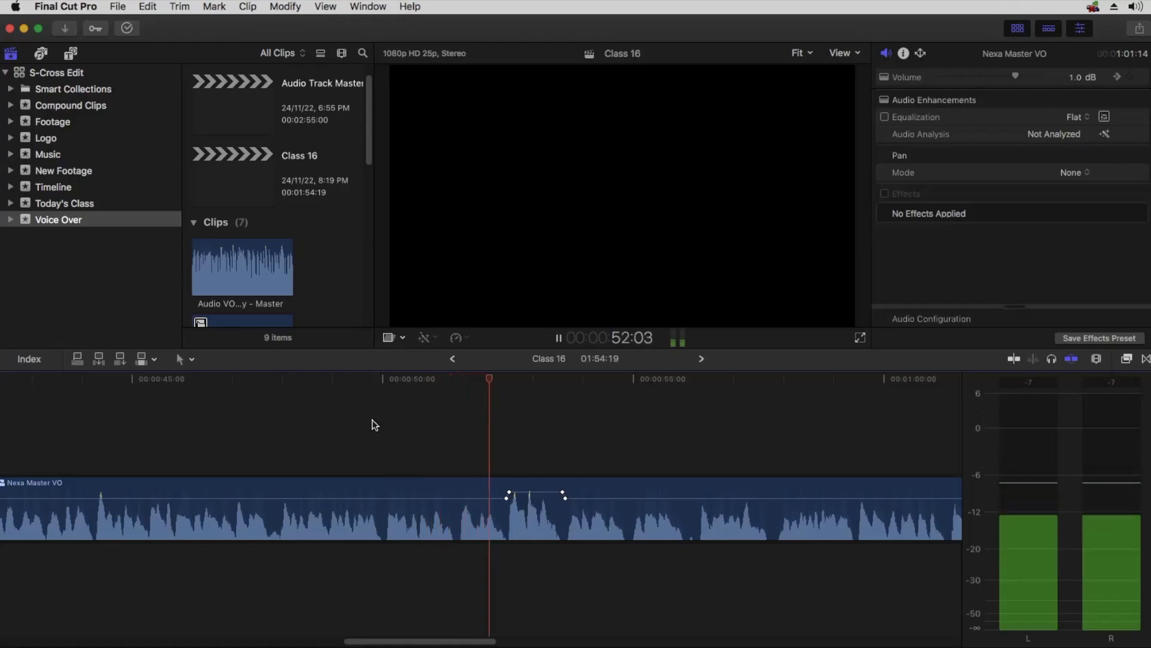
key("space")
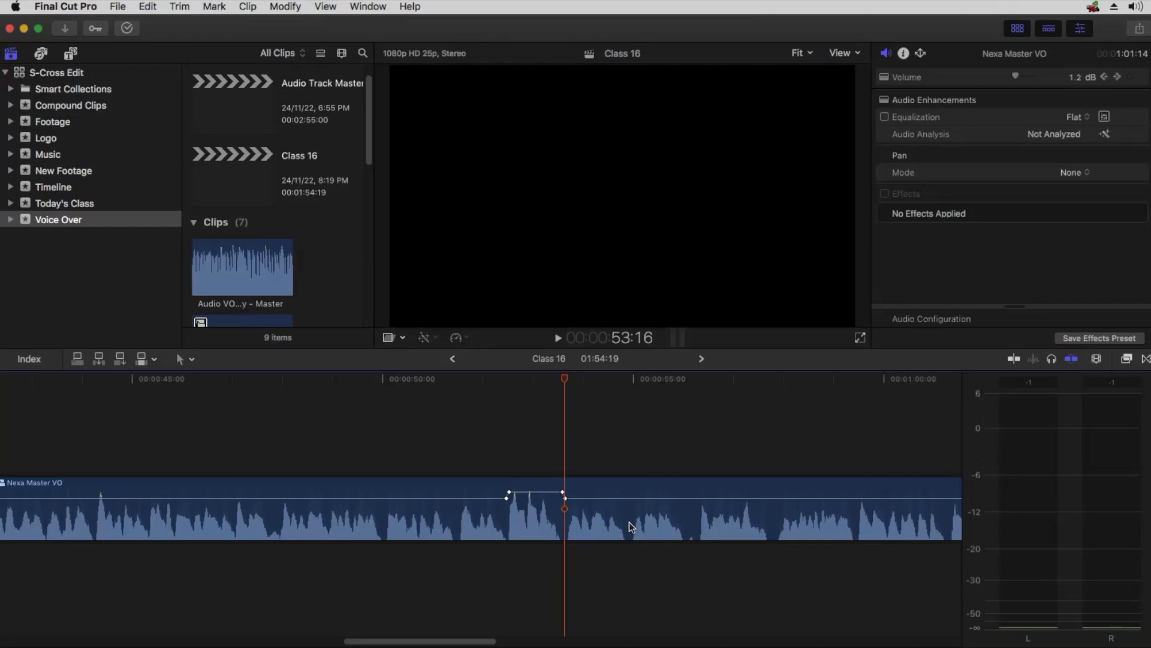
Select a range 01:06 long at about 55 seconds, lower its volume to -7 dB, and look at the target levels in the TextEdit notes.
key("r")
left_click_drag(630, 527, 671, 506)
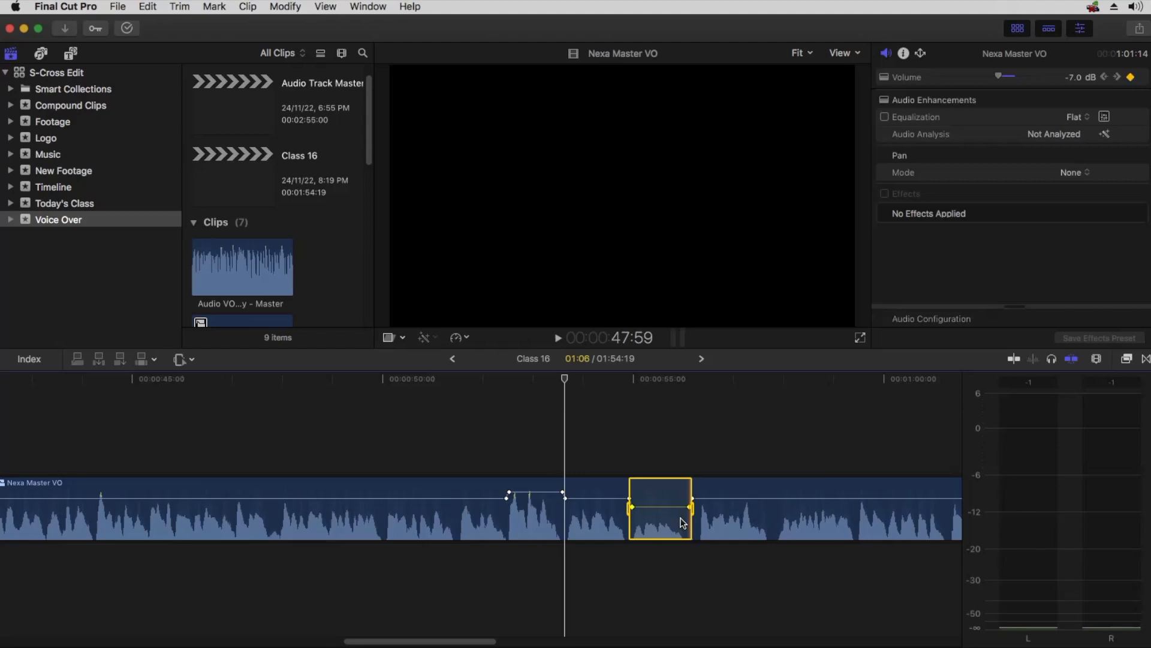
key("super+Tab")
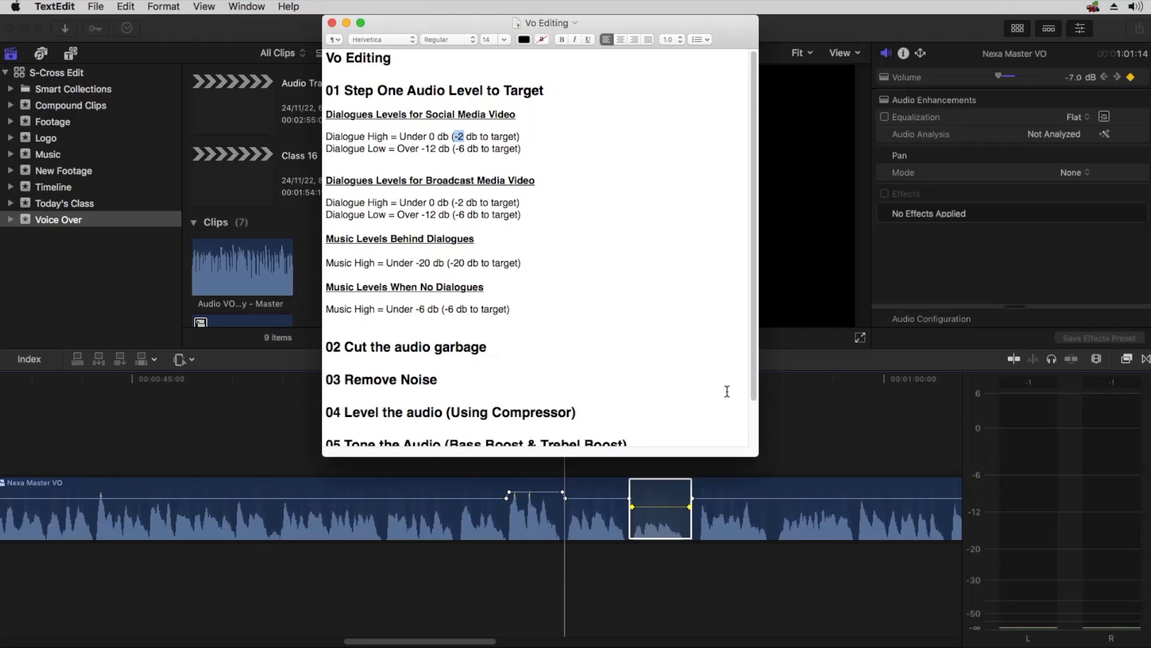
key("super+Tab")
Undo the volume changes made in both selected ranges, and return to the Select tool.
key("super+z")
key("super+z")
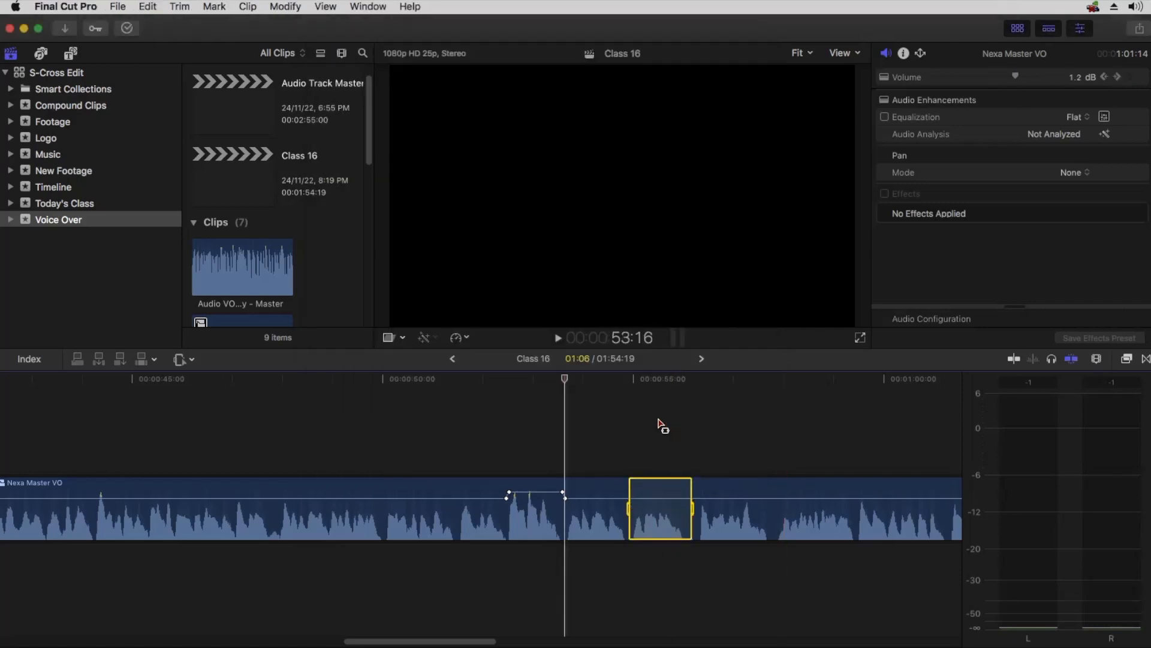
key("a")
left_click(658, 422)
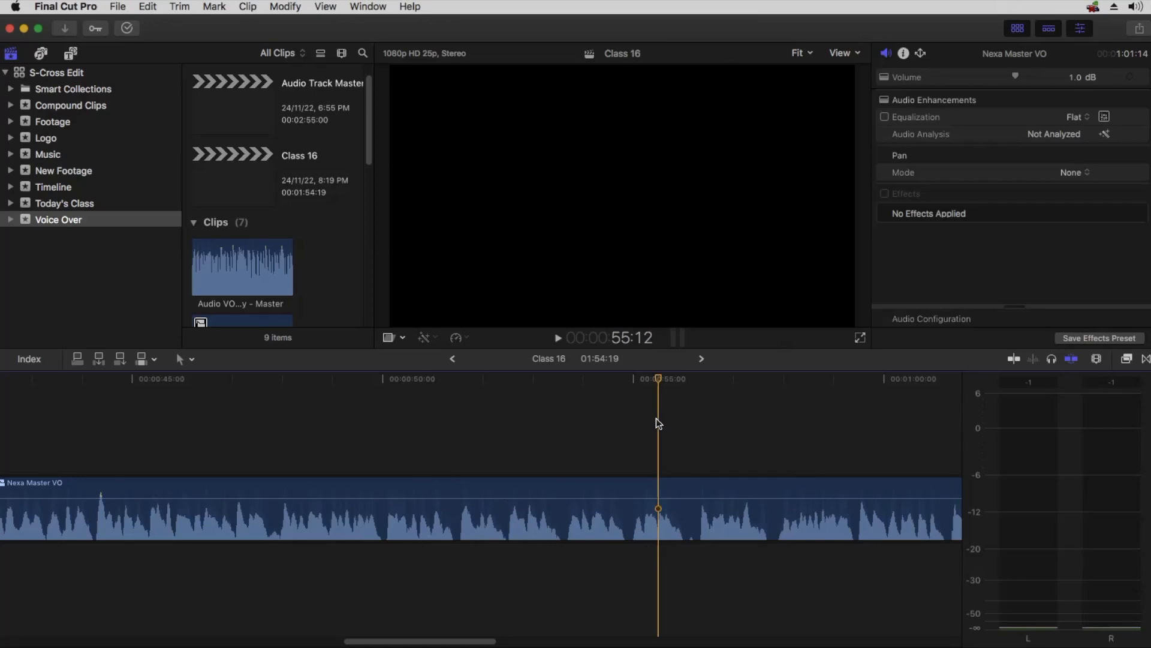
Select the whole second Nexa Master VO clip in the timeline.
key("super+minus")
key("super+minus")
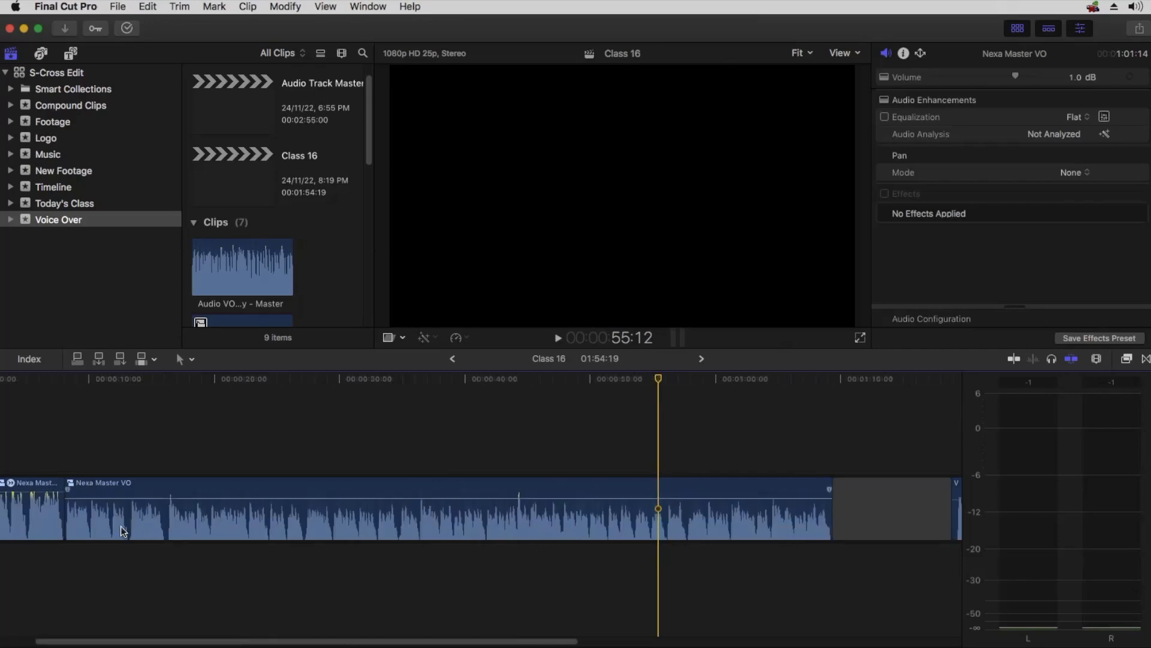
left_click(773, 542)
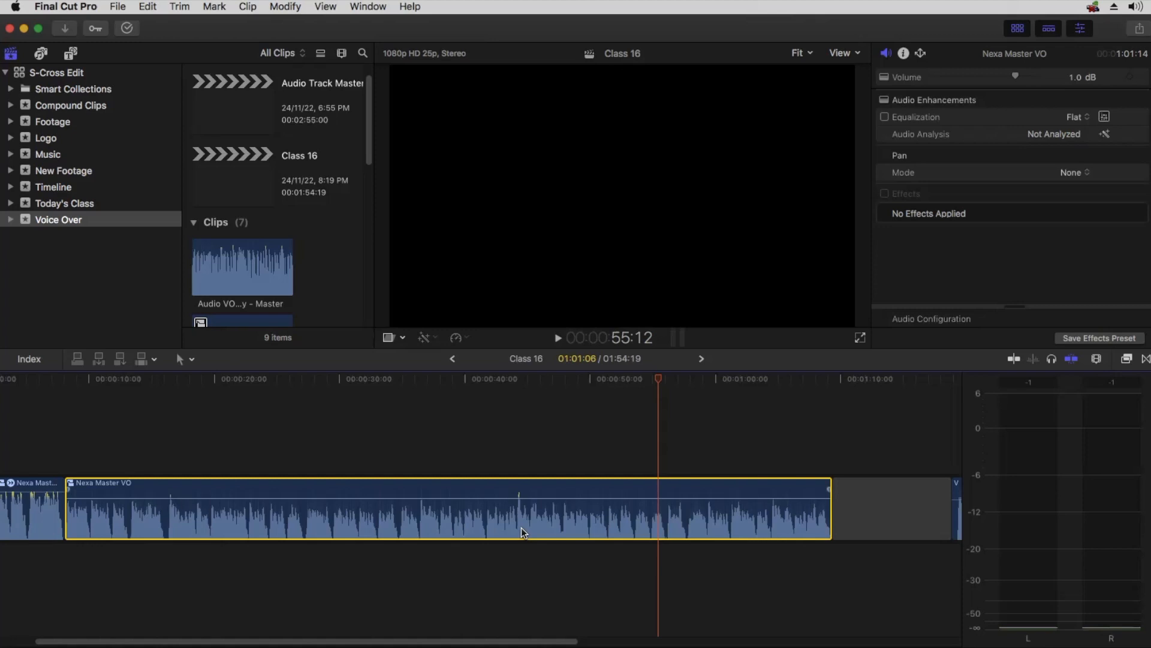
left_click_drag(623, 498, 623, 499)
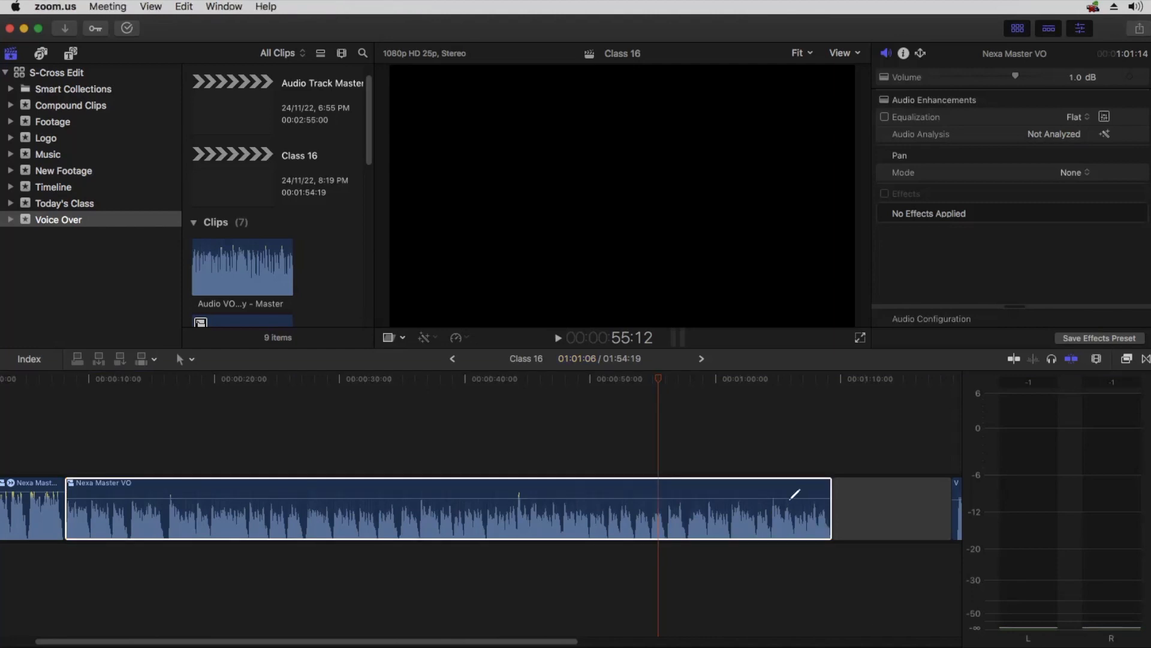
mouse_move(733, 466)
left_mouse_down()
mouse_move(1114, 361)
mouse_move(1115, 377)
mouse_move(1131, 353)
mouse_move(1122, 368)
mouse_move(1137, 367)
mouse_move(1136, 354)
mouse_move(1102, 309)
mouse_move(1110, 315)
left_mouse_up()
mouse_move(1061, 279)
left_mouse_down()
mouse_move(1063, 296)
mouse_move(1076, 263)
left_mouse_up()
mouse_move(1082, 271)
left_mouse_down()
mouse_move(1083, 288)
mouse_move(1120, 255)
mouse_move(1110, 276)
mouse_move(1123, 268)
mouse_move(1129, 251)
mouse_move(1133, 269)
mouse_move(1148, 256)
left_mouse_up()
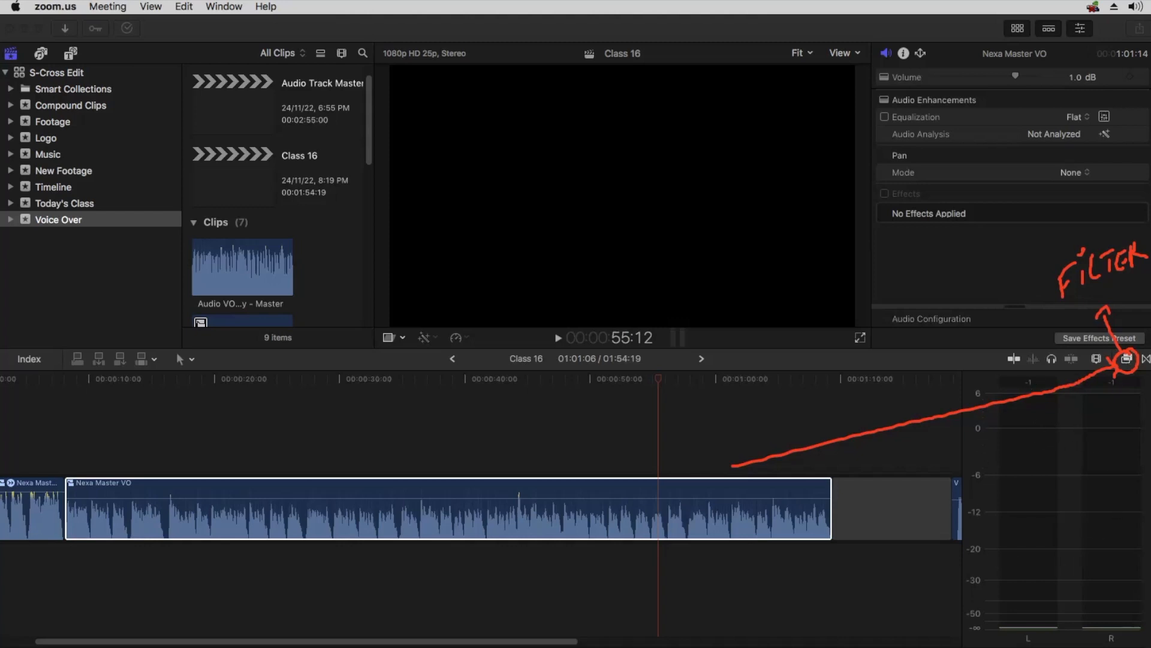
key("Escape")
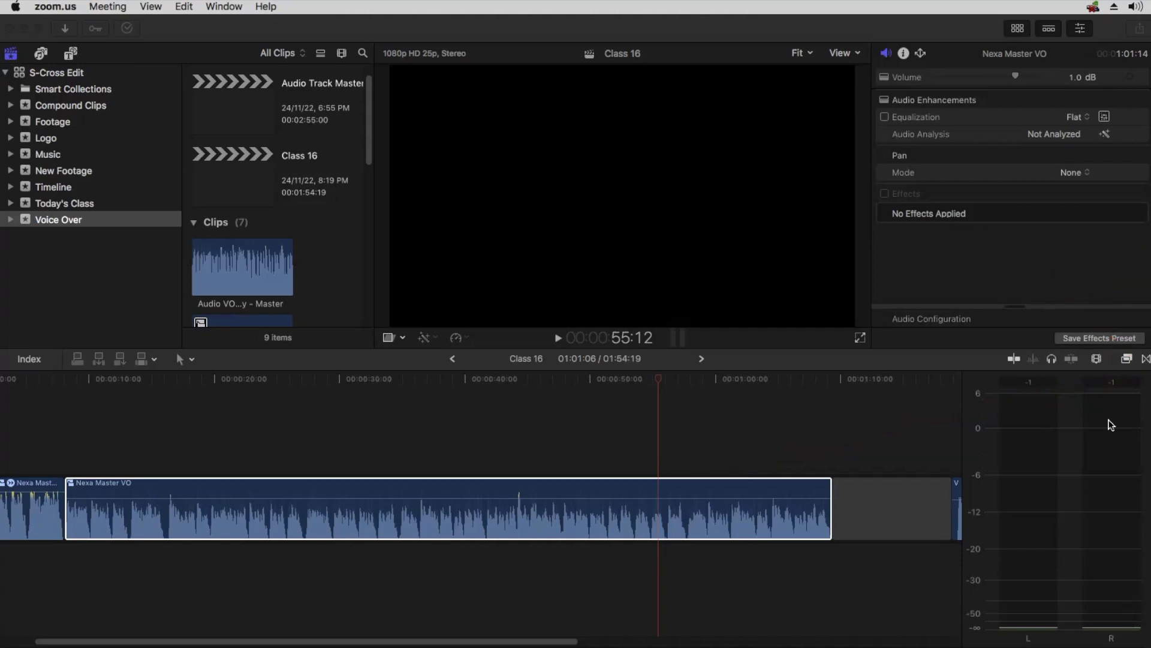
Open the Effects browser and clear its "cat" search so the categories show their effects unfiltered.
left_click(1128, 359)
scroll(442, 474, "down", 2)
scroll(444, 473, "up", 3)
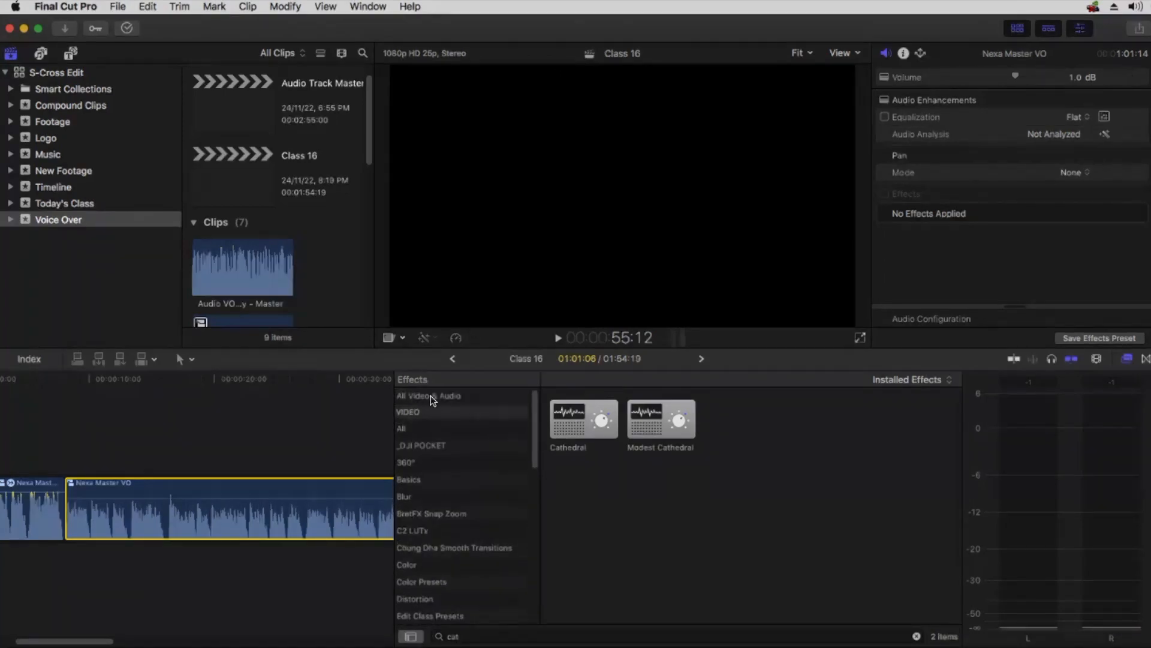
scroll(424, 520, "down", 2)
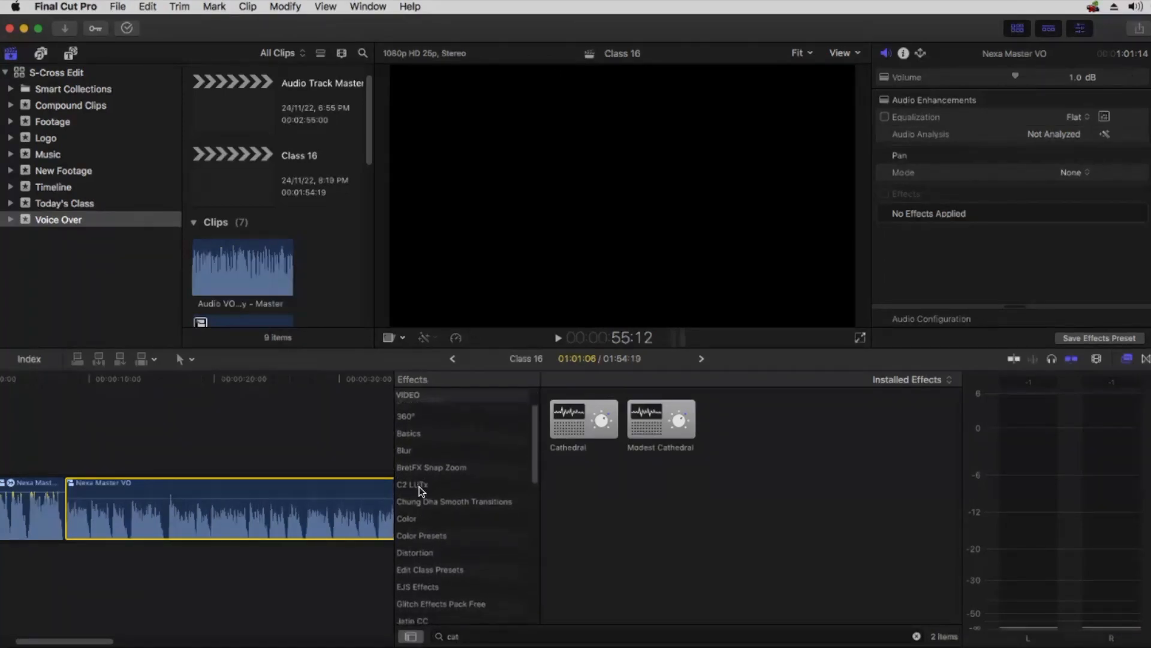
scroll(421, 491, "down", 8)
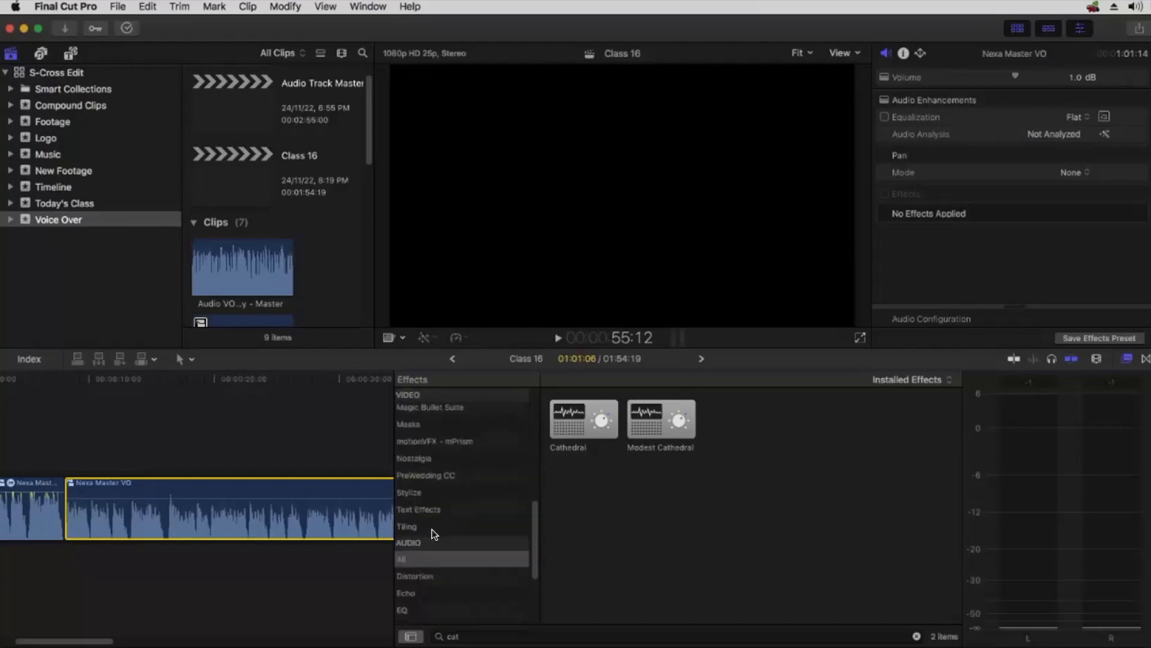
scroll(418, 441, "down", 1)
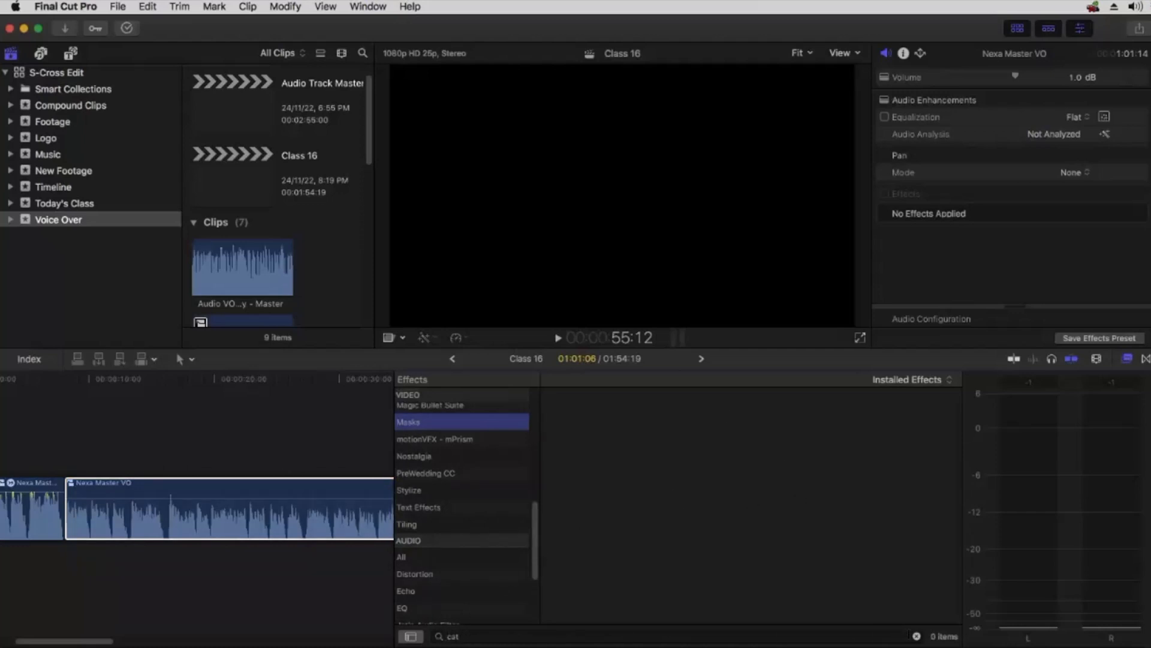
left_click(916, 635)
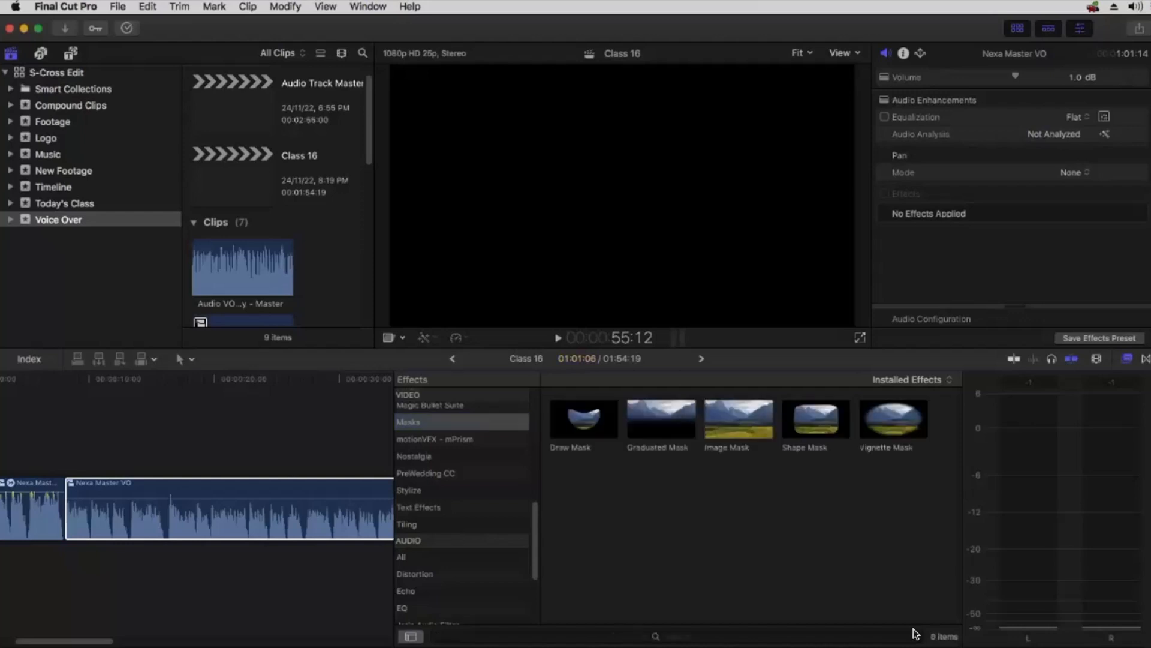
Browse the motionVFX - mPrism and PreWedding CC video effect categories.
left_click(420, 444)
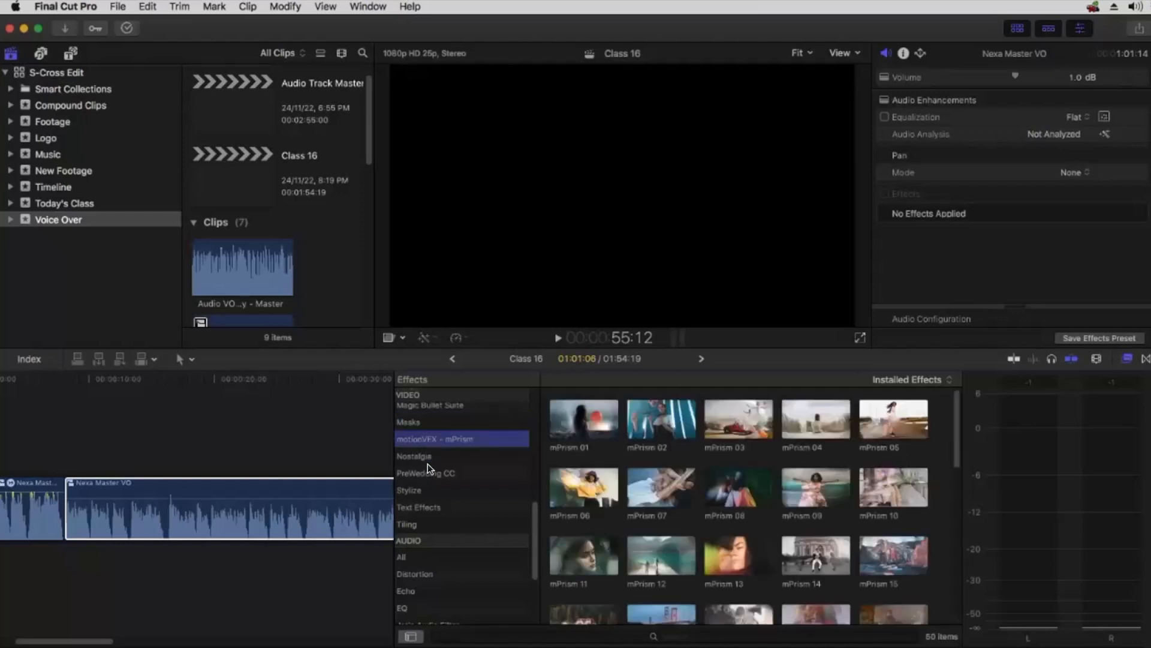
left_click(427, 469)
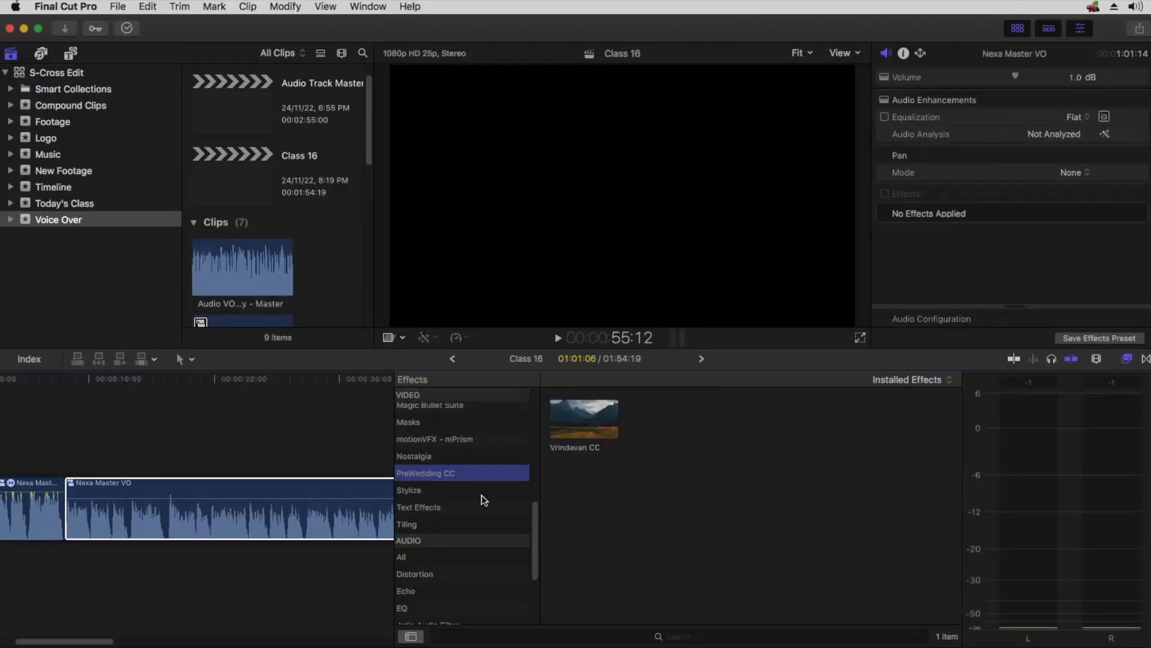
scroll(429, 417, "up", 10)
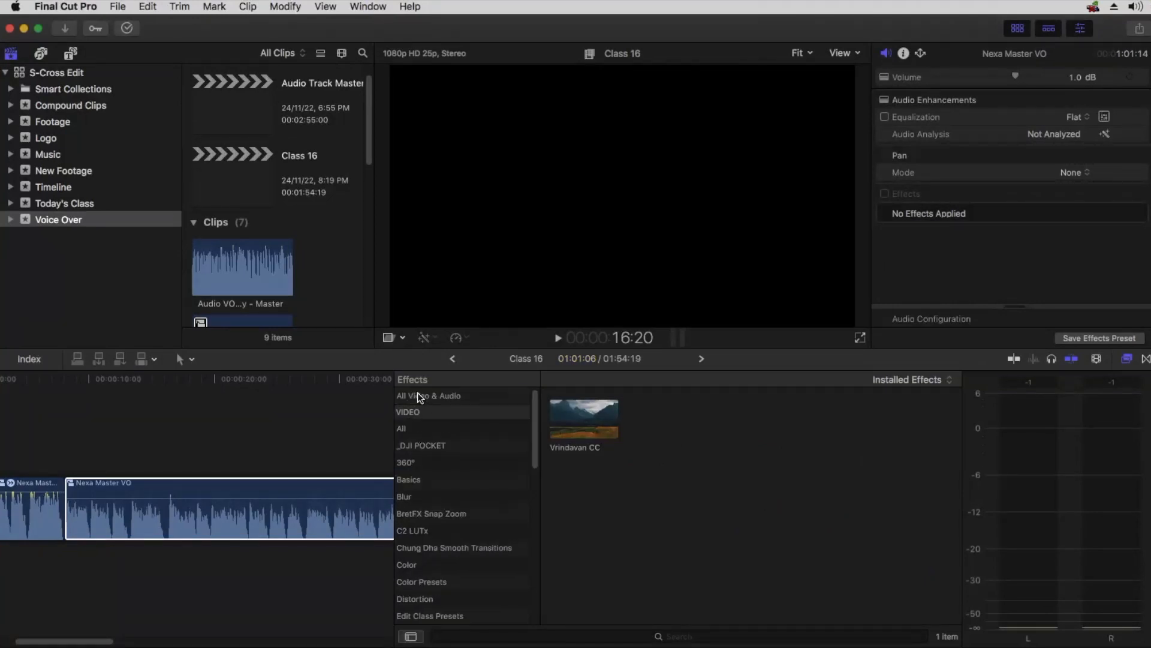
Show all video and audio effects together and look through the combined list.
left_click(409, 398)
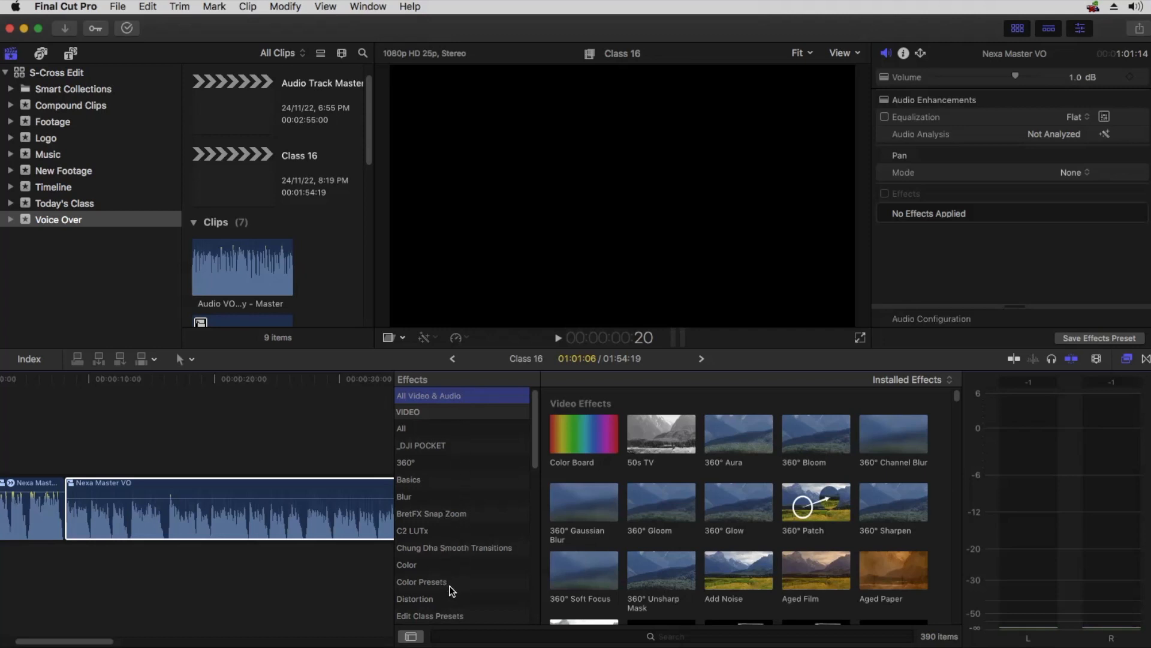
scroll(734, 479, "down", 5)
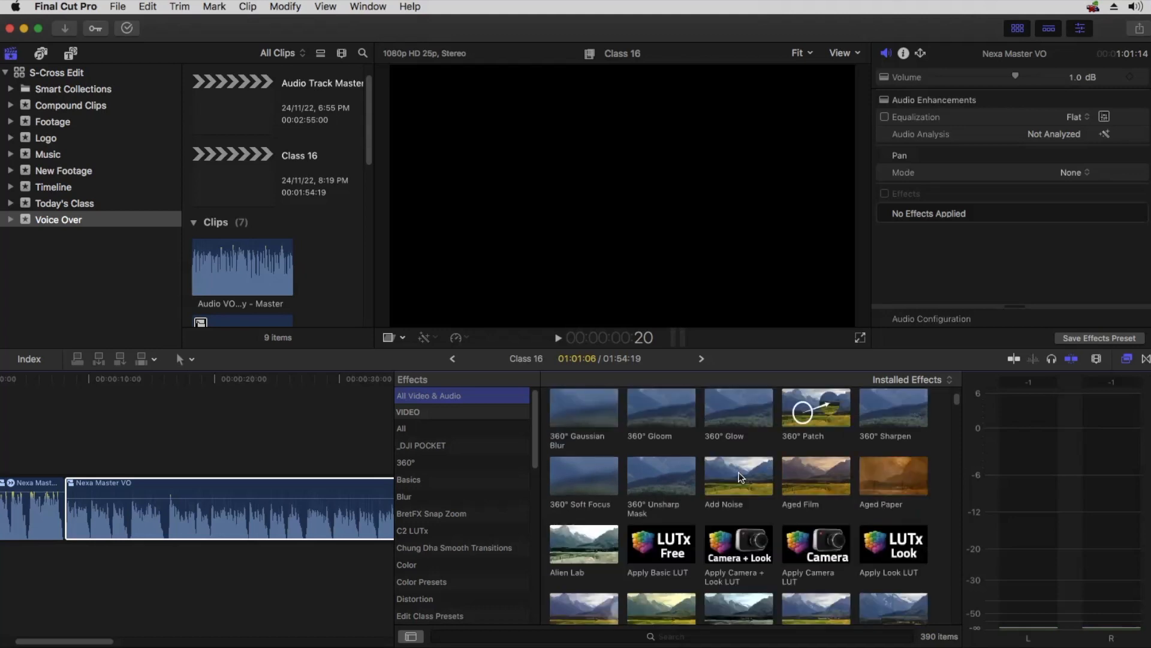
scroll(742, 478, "down", 8)
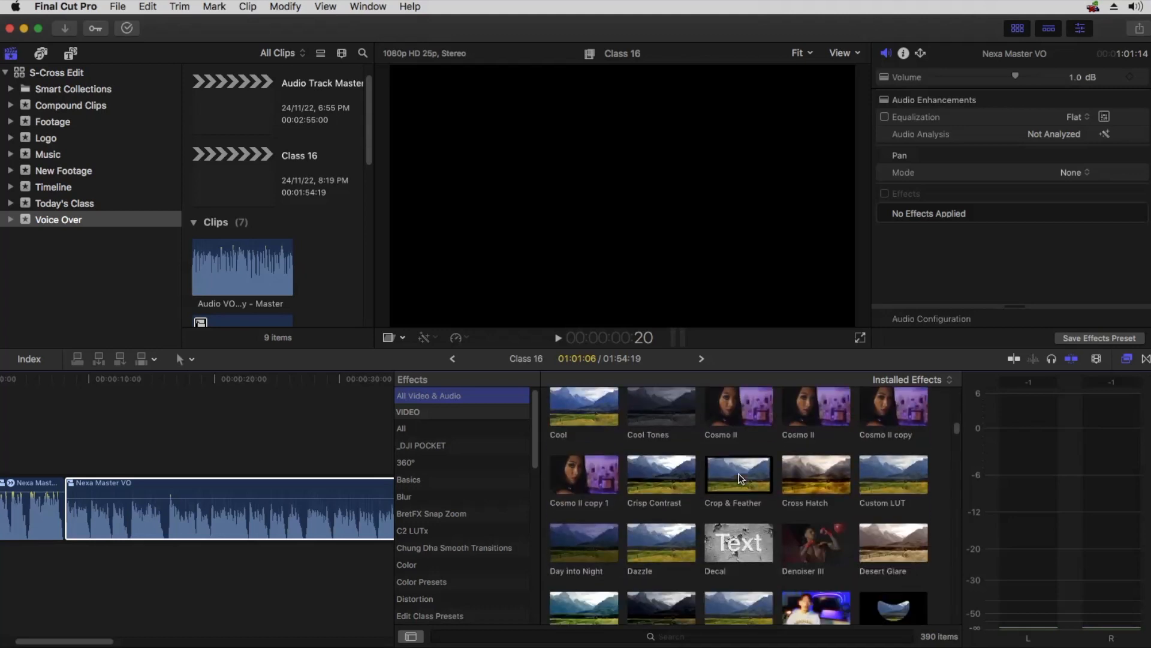
scroll(742, 478, "down", 15)
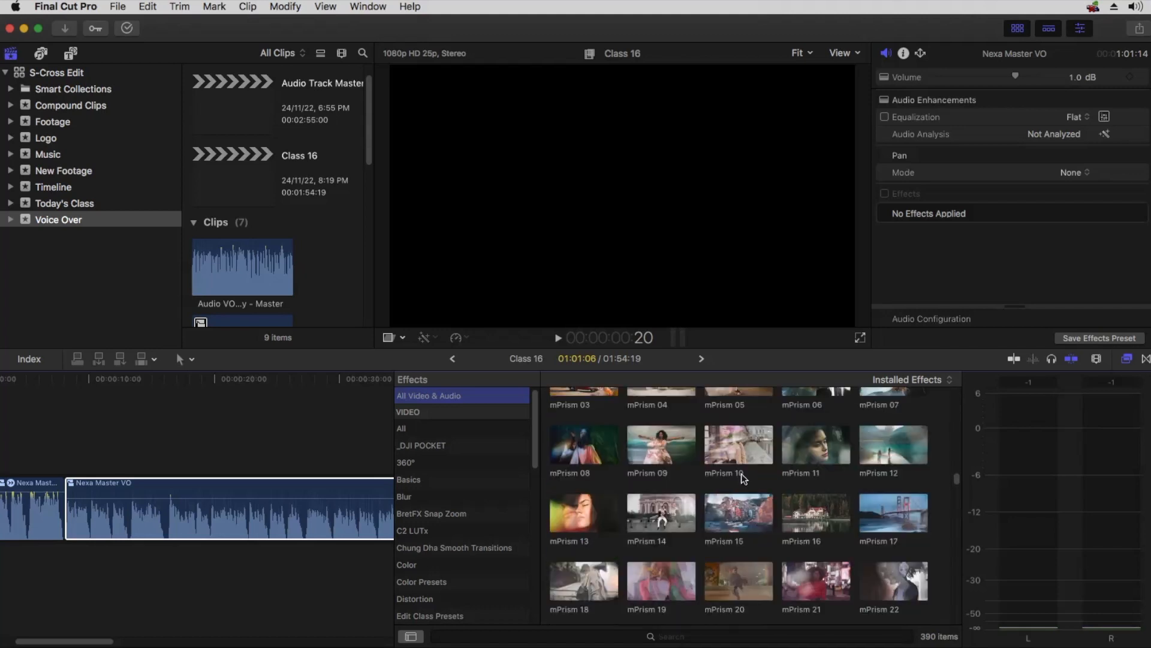
scroll(445, 495, "down", 5)
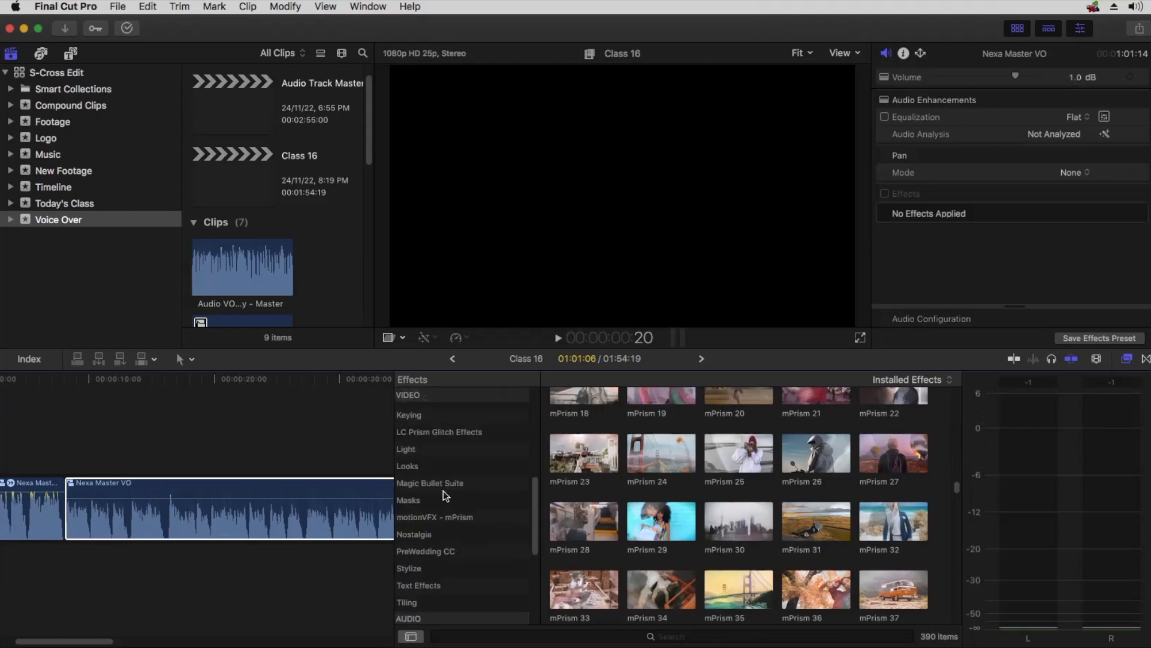
Browse the effects in the Looks video category.
left_click(411, 465)
scroll(706, 536, "up", 3)
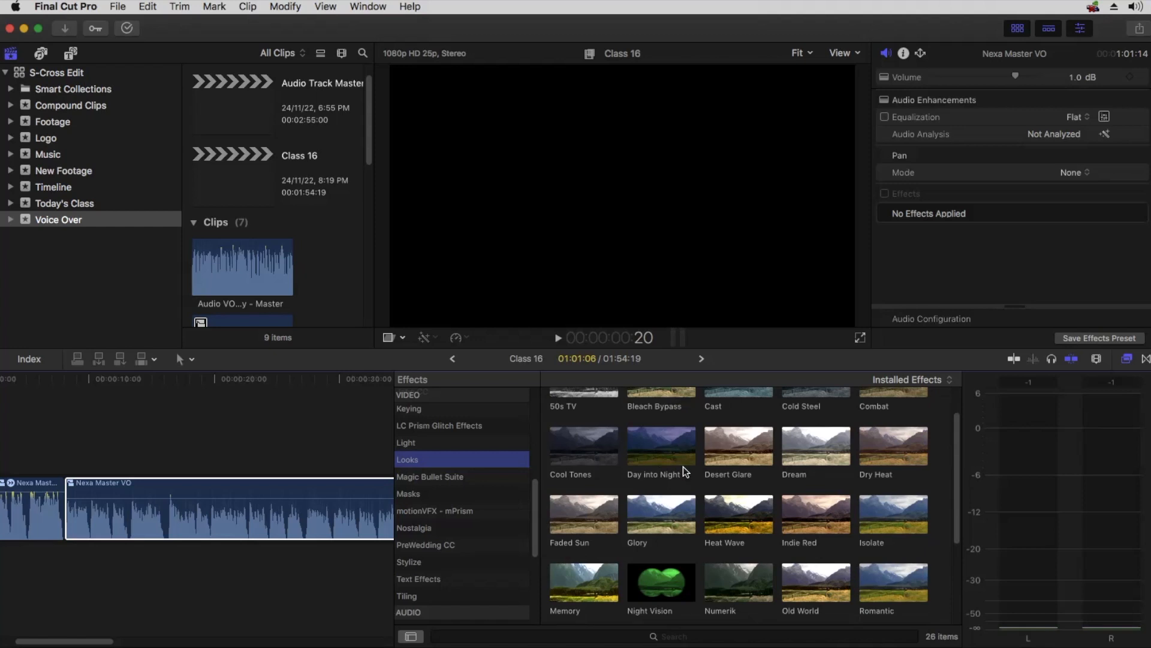
scroll(834, 478, "up", 2)
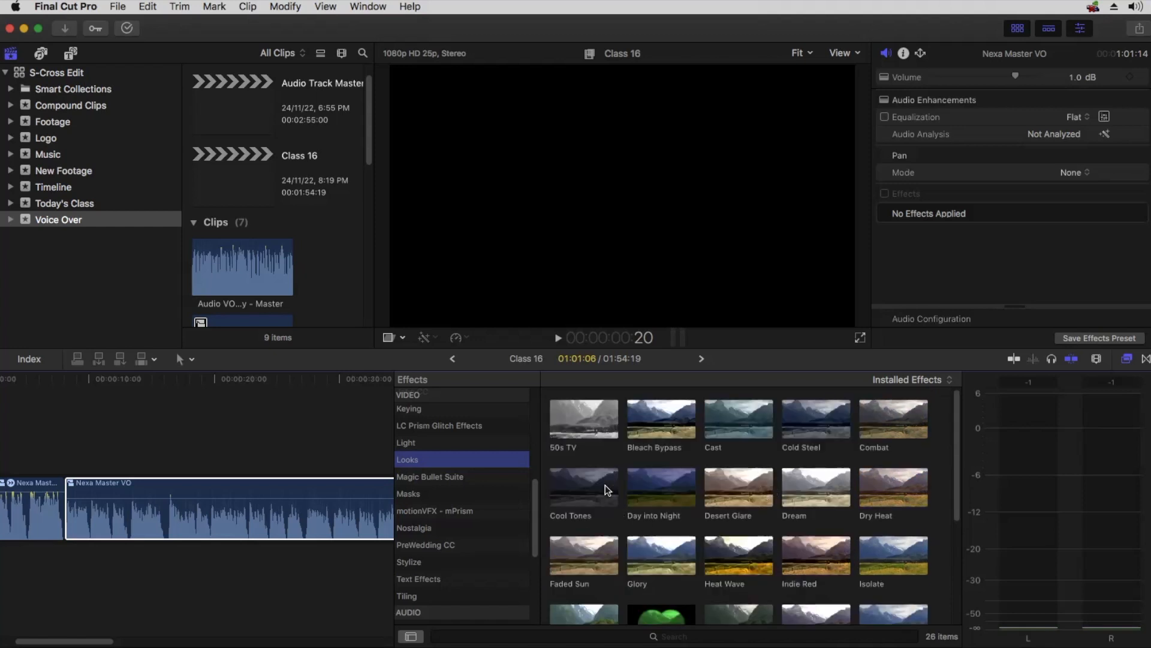
scroll(427, 444, "up", 10)
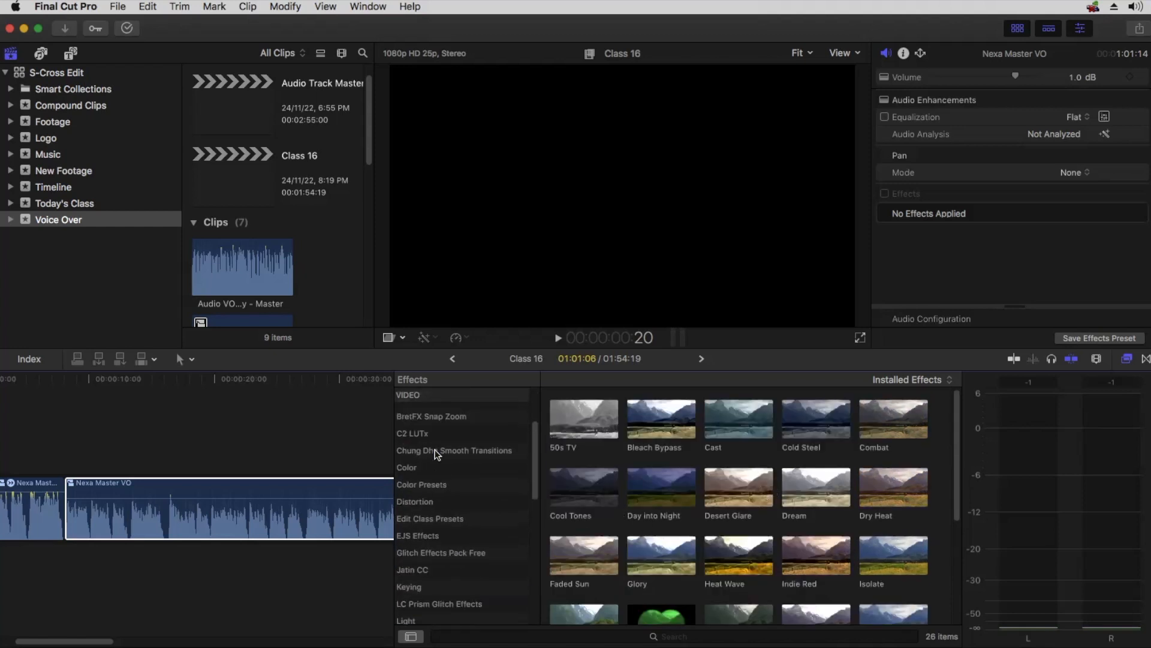
scroll(420, 407, "up", 2)
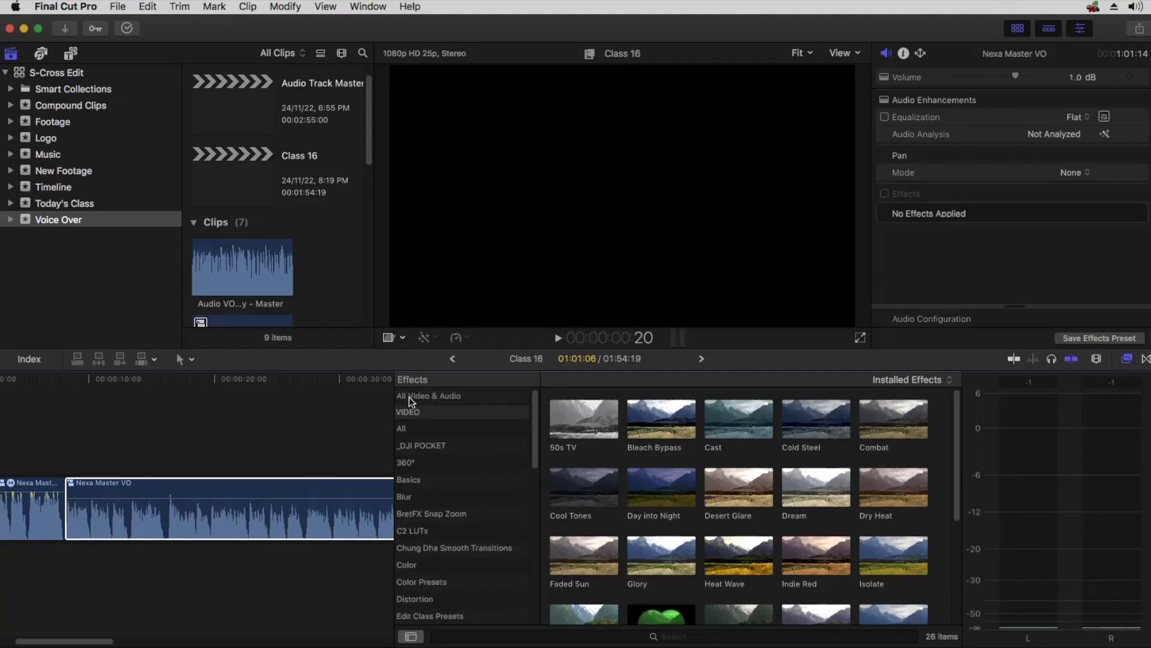
Show only the video effects and look through the whole list to its end.
left_click(413, 433)
scroll(671, 493, "down", 10)
scroll(672, 492, "down", 15)
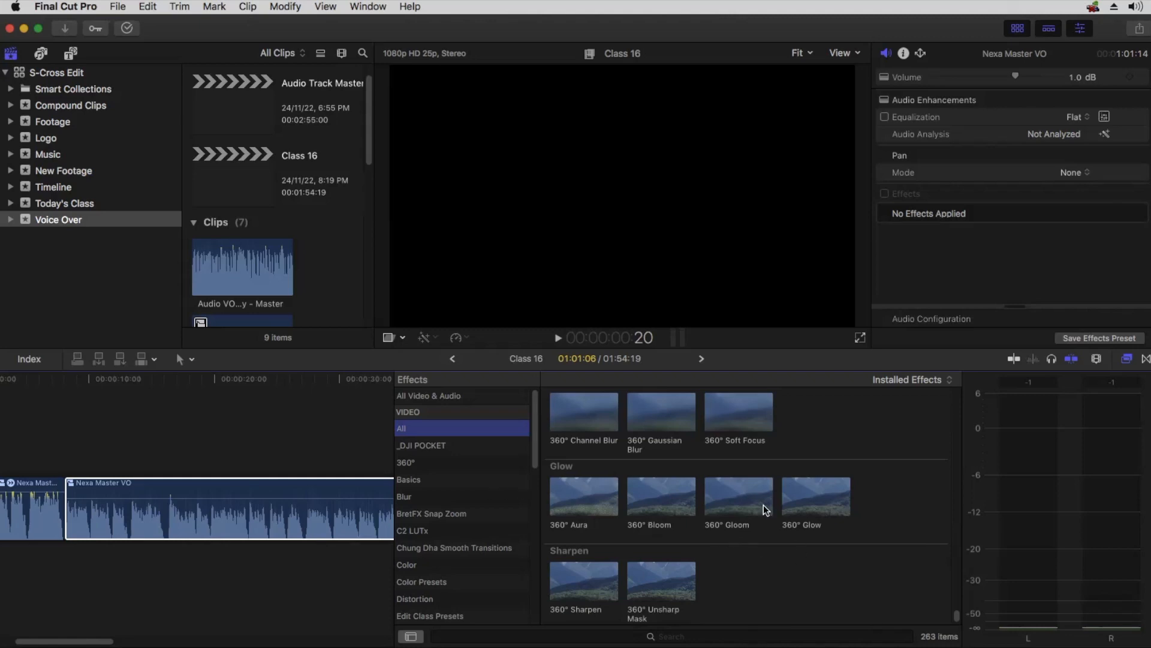
scroll(764, 505, "up", 20)
scroll(780, 487, "up", 3)
scroll(451, 484, "down", 6)
scroll(451, 484, "down", 5)
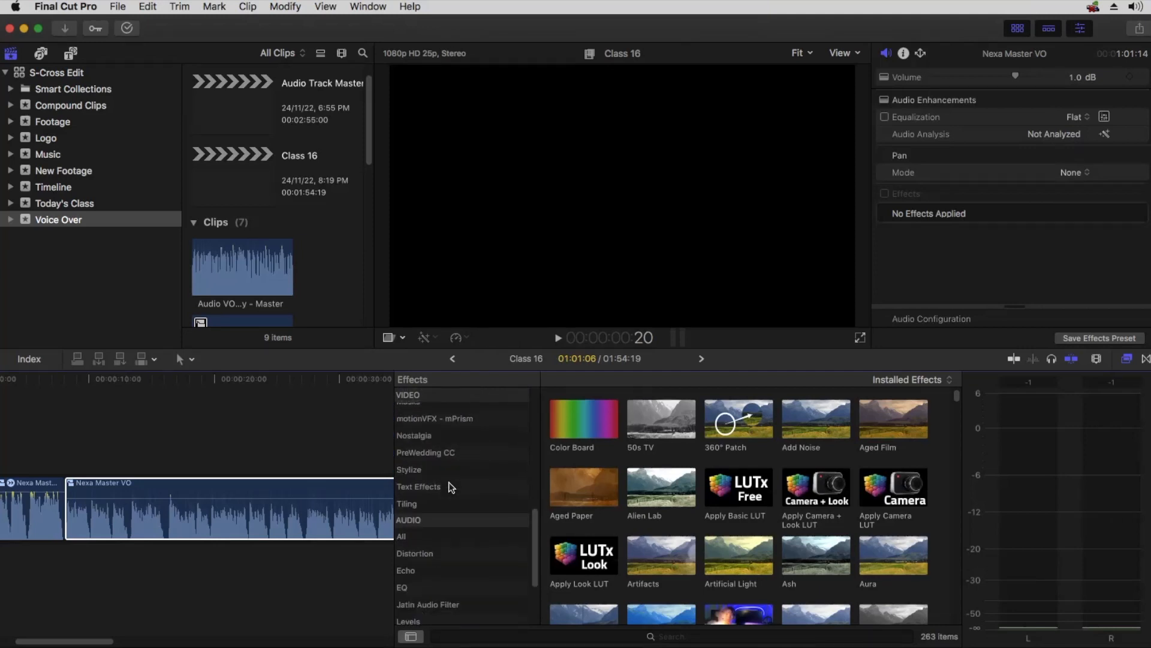
Switch to the complete list of audio effects and look through it.
left_click(406, 537)
scroll(737, 470, "down", 15)
scroll(736, 469, "up", 10)
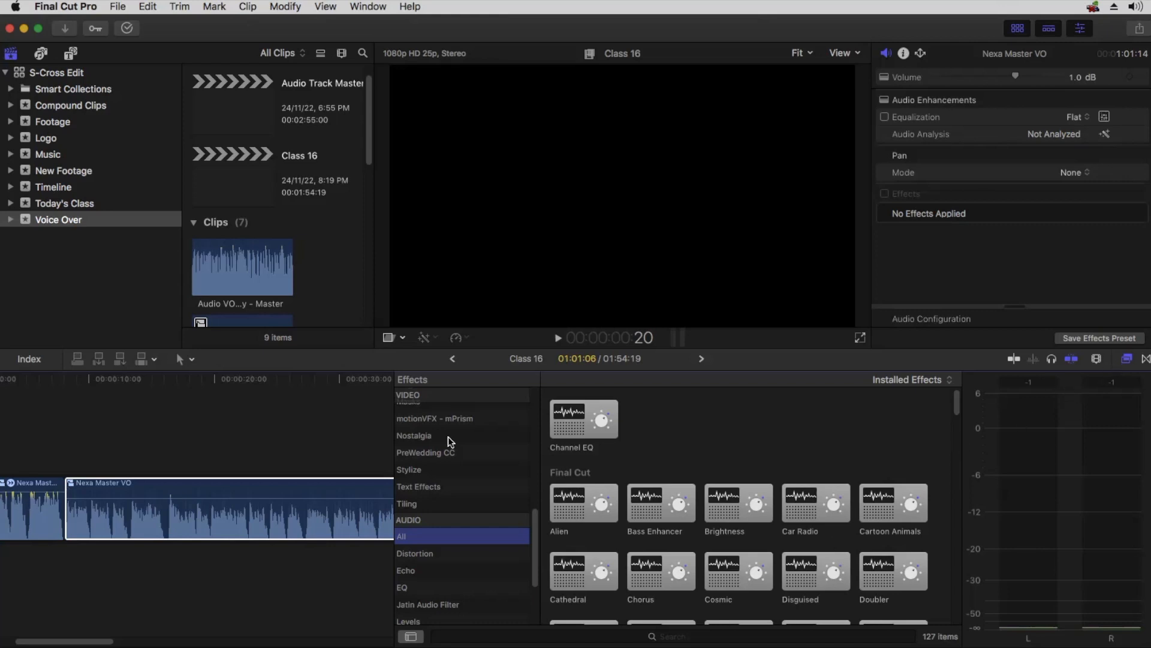
Place the playhead at 14:05 in the Nexa Master VO clip and set the clip's volume to 2 dB.
left_click(142, 445)
key("super+equal")
key("super+equal")
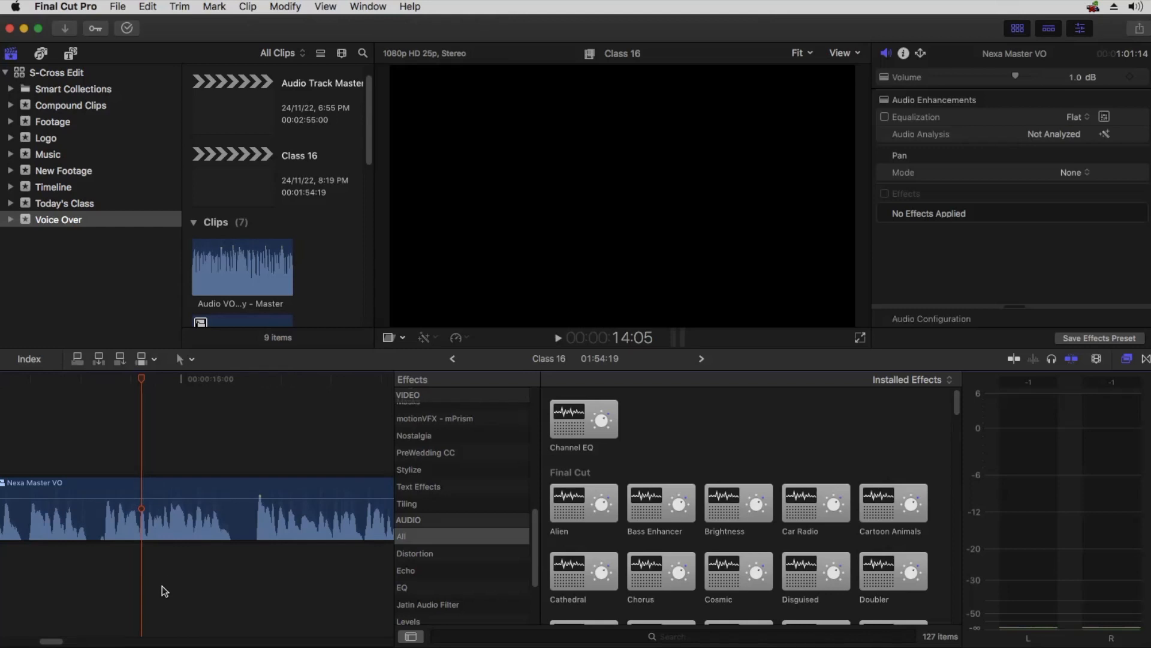
key("ctrl+equal")
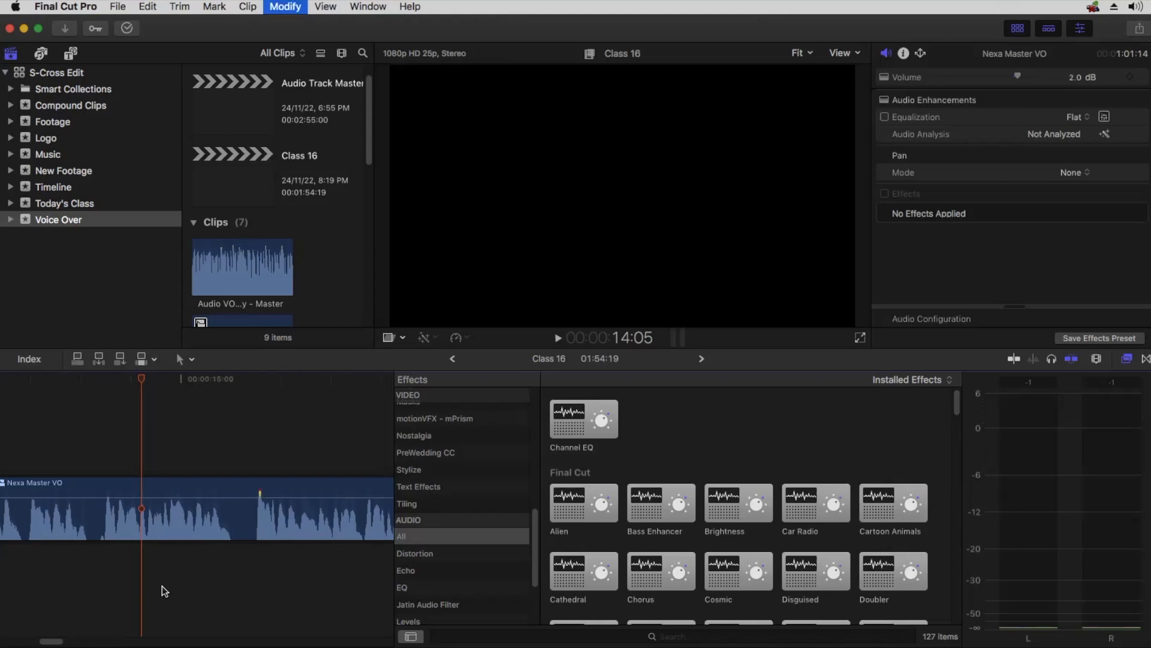
key("ctrl+equal")
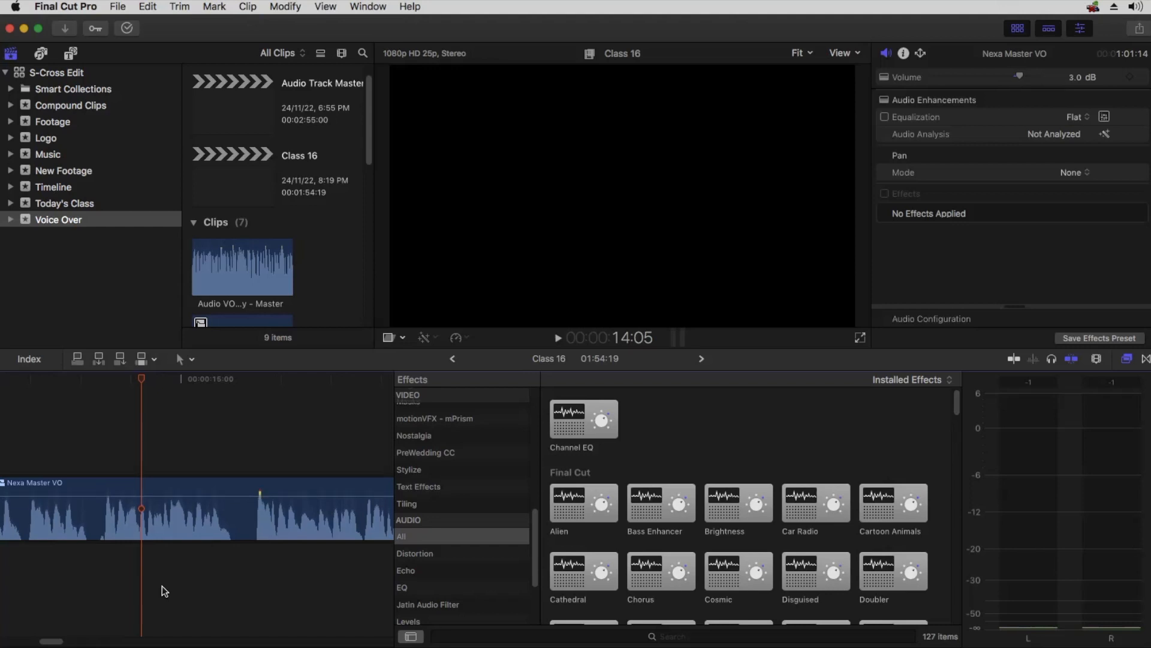
key("ctrl+minus")
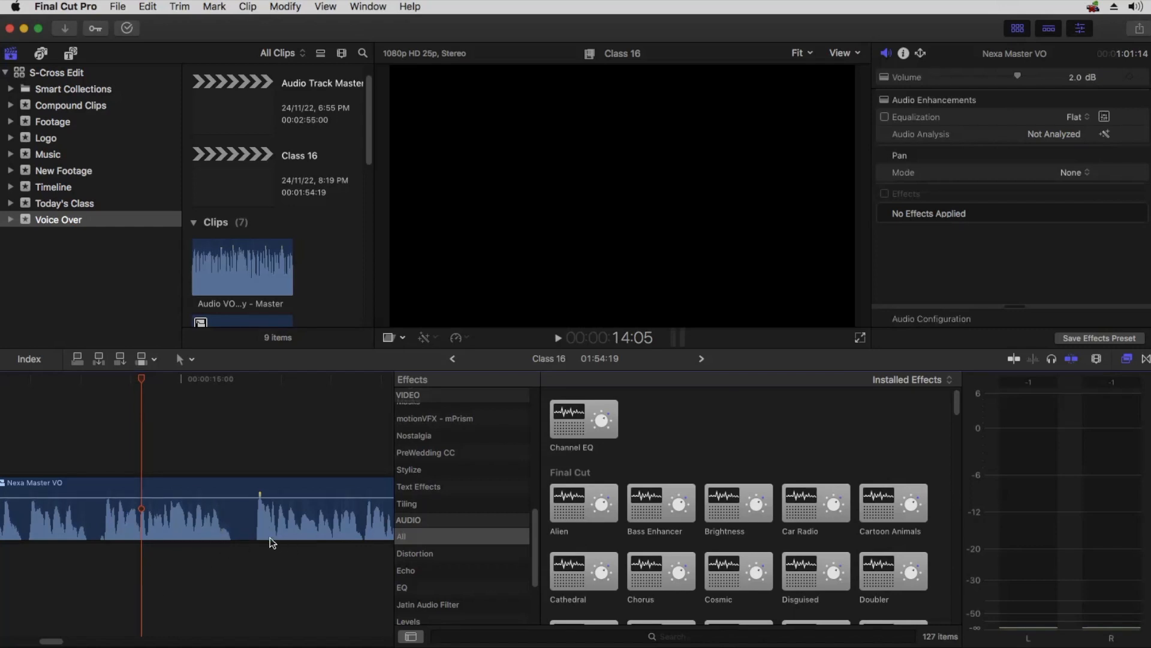
Narrow the Effects browser to reveal more of the timeline, and adjust the width of its category list.
left_click_drag(539, 480, 622, 479)
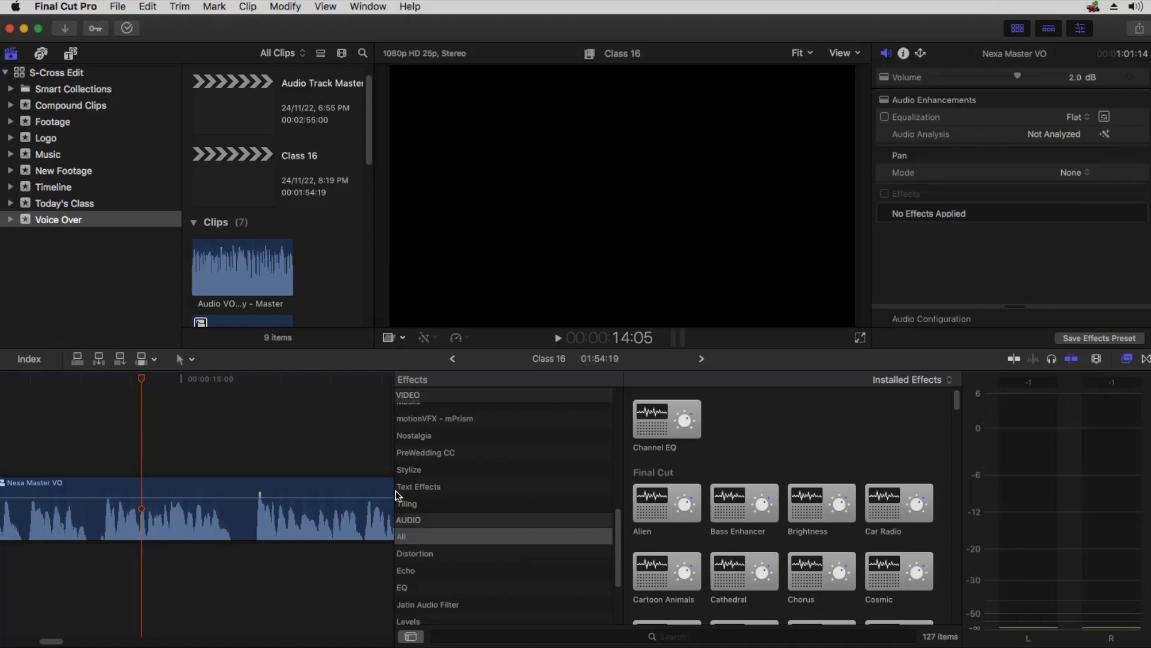
left_click(397, 488)
left_click_drag(396, 471, 568, 465)
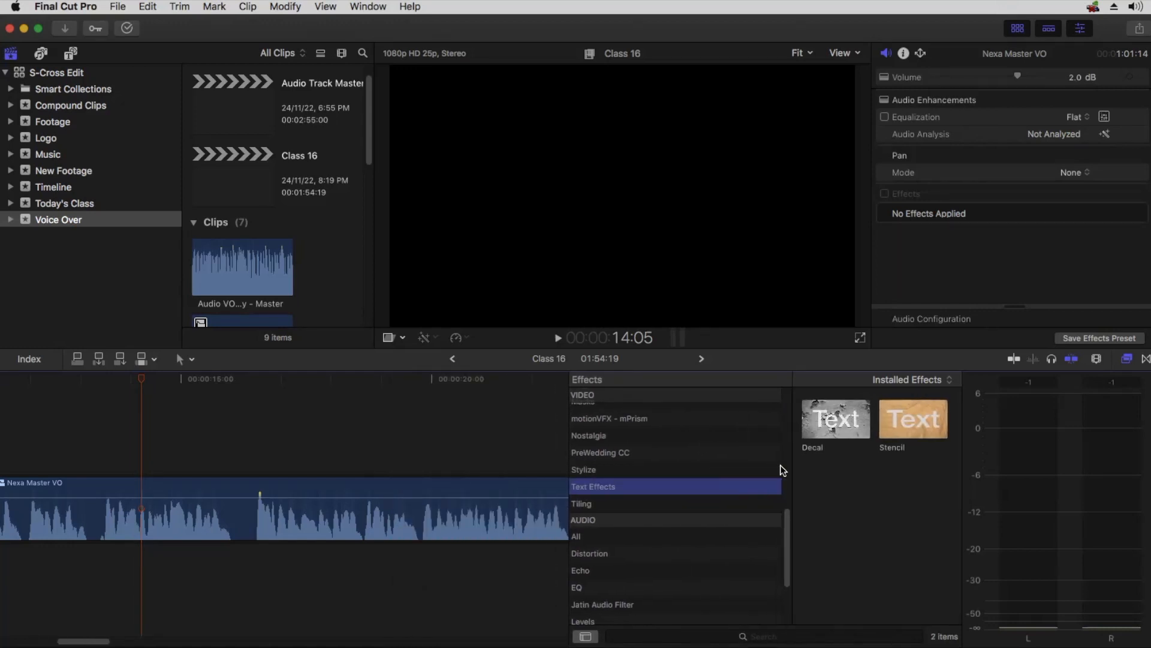
left_click_drag(791, 466, 702, 465)
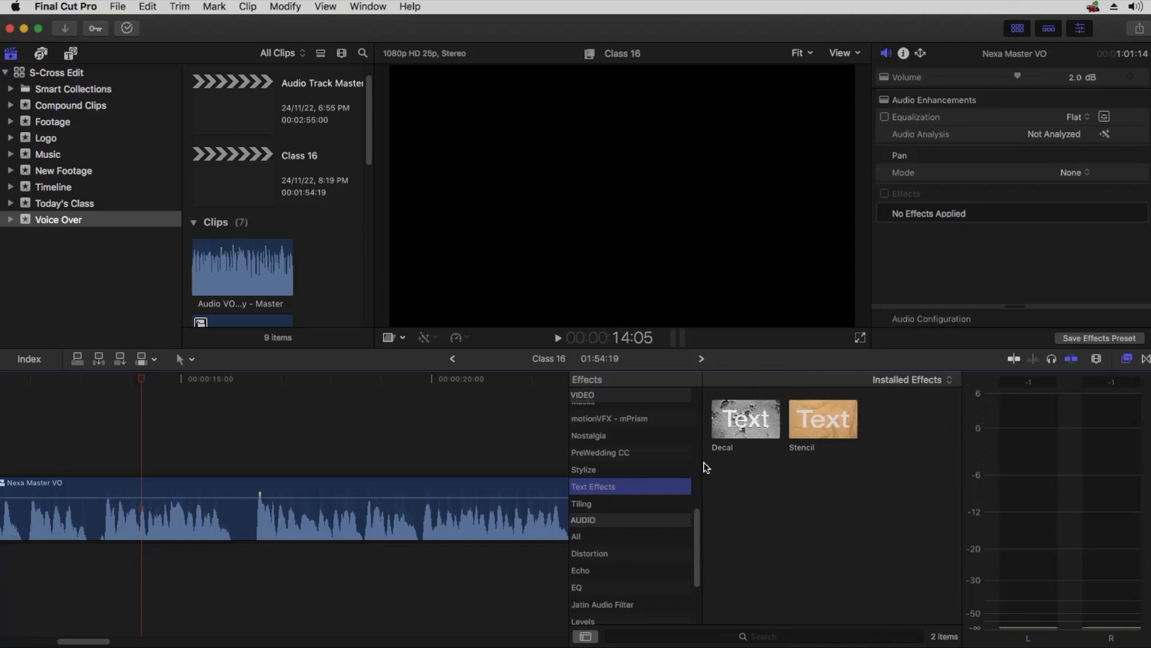
Display all audio effects again and examine the Final Cut group, including Helium, Limiter, Rumble Reducer and Telephone.
scroll(592, 469, "down", 5)
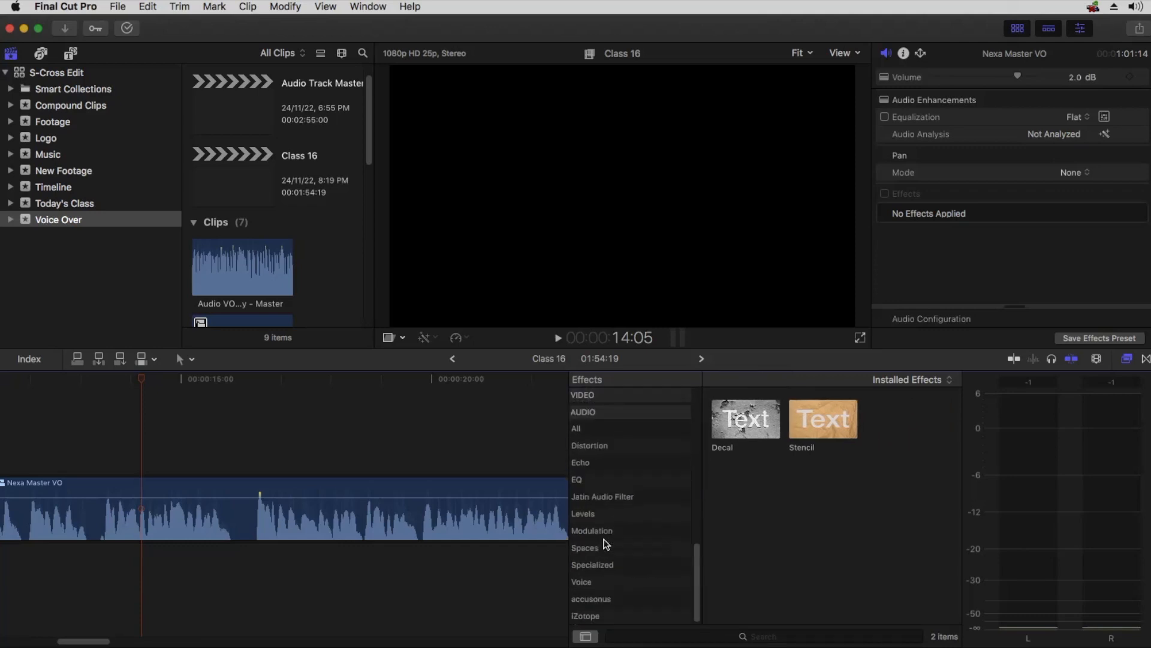
left_click(585, 429)
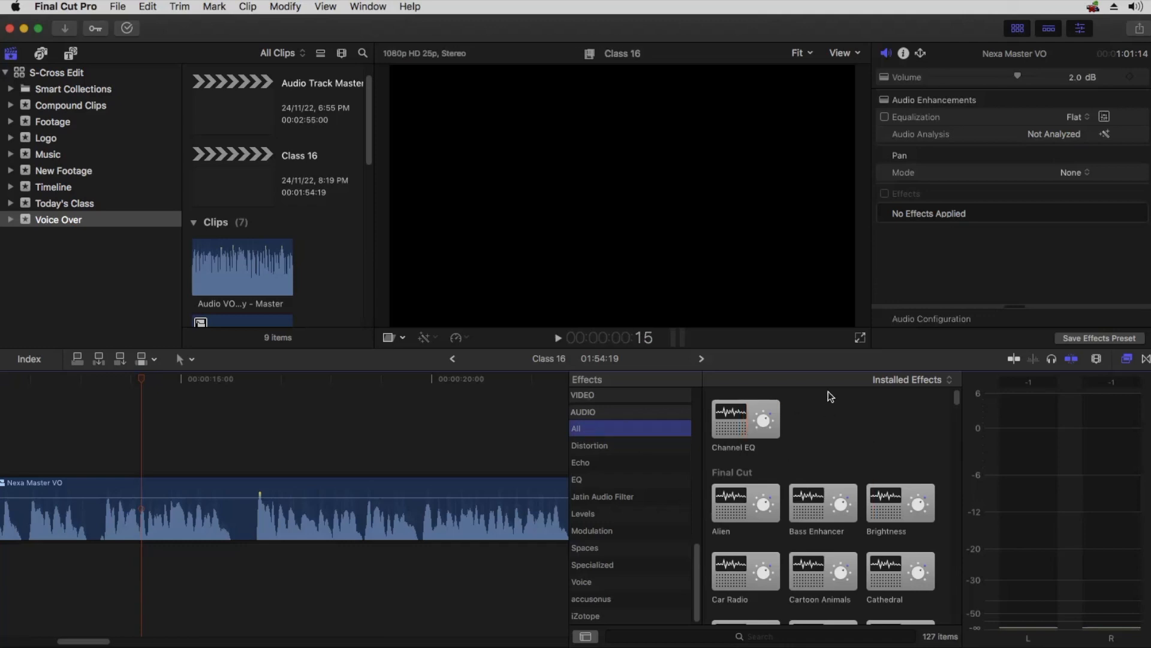
scroll(825, 451, "down", 2)
scroll(826, 451, "down", 15)
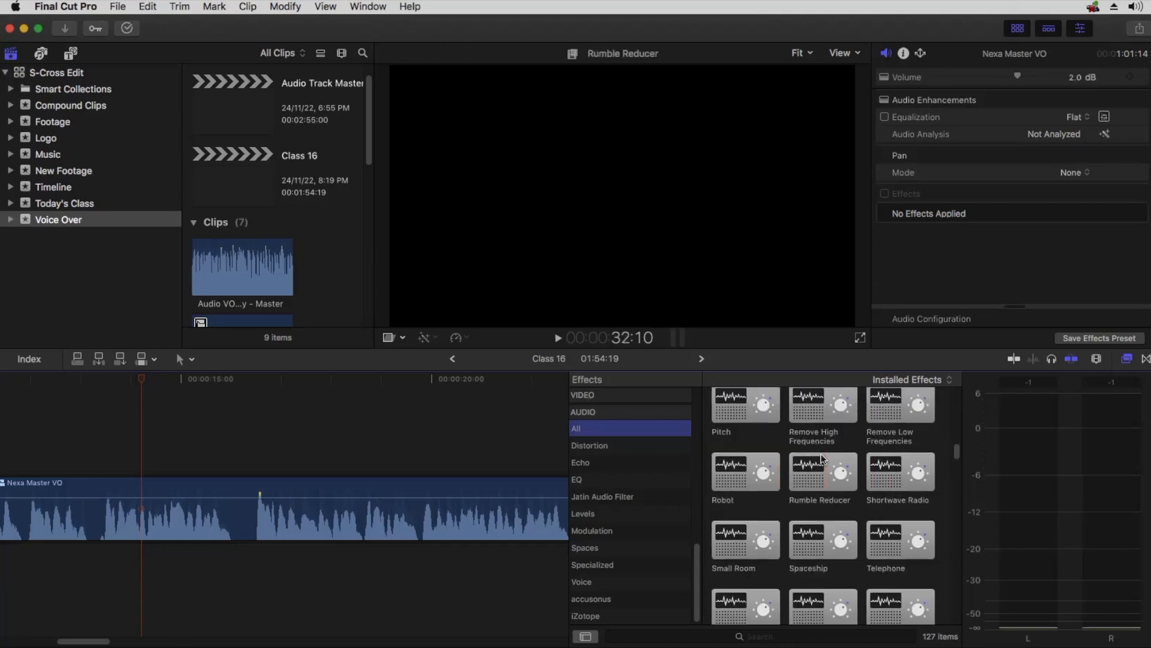
scroll(817, 463, "up", 10)
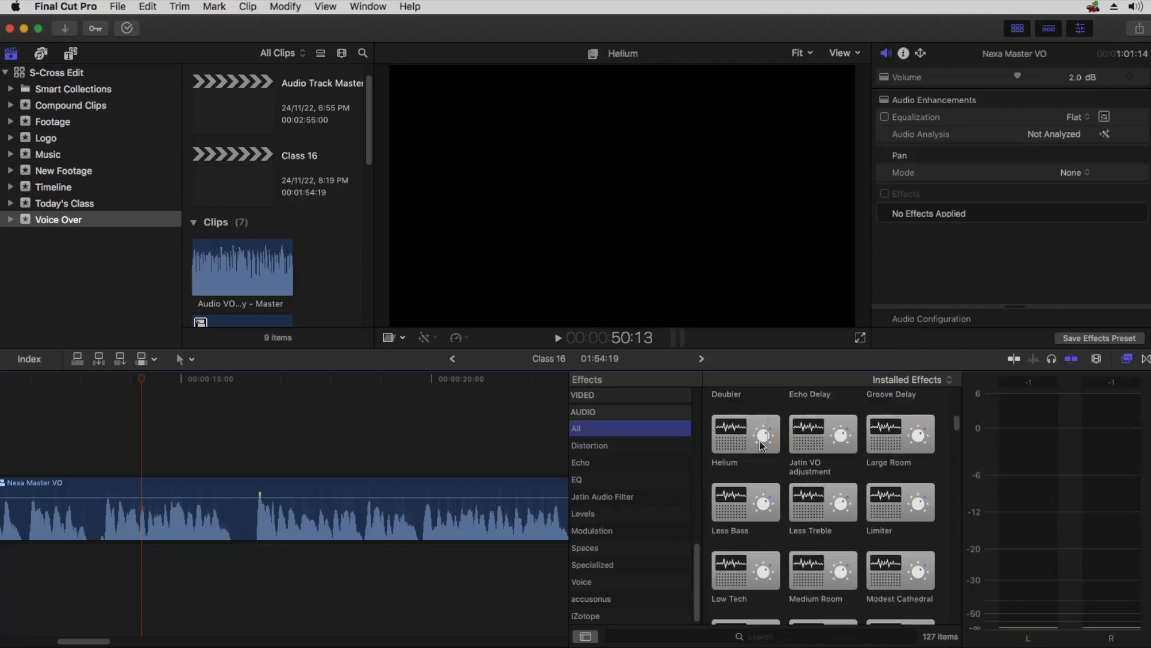
scroll(744, 448, "up", 5)
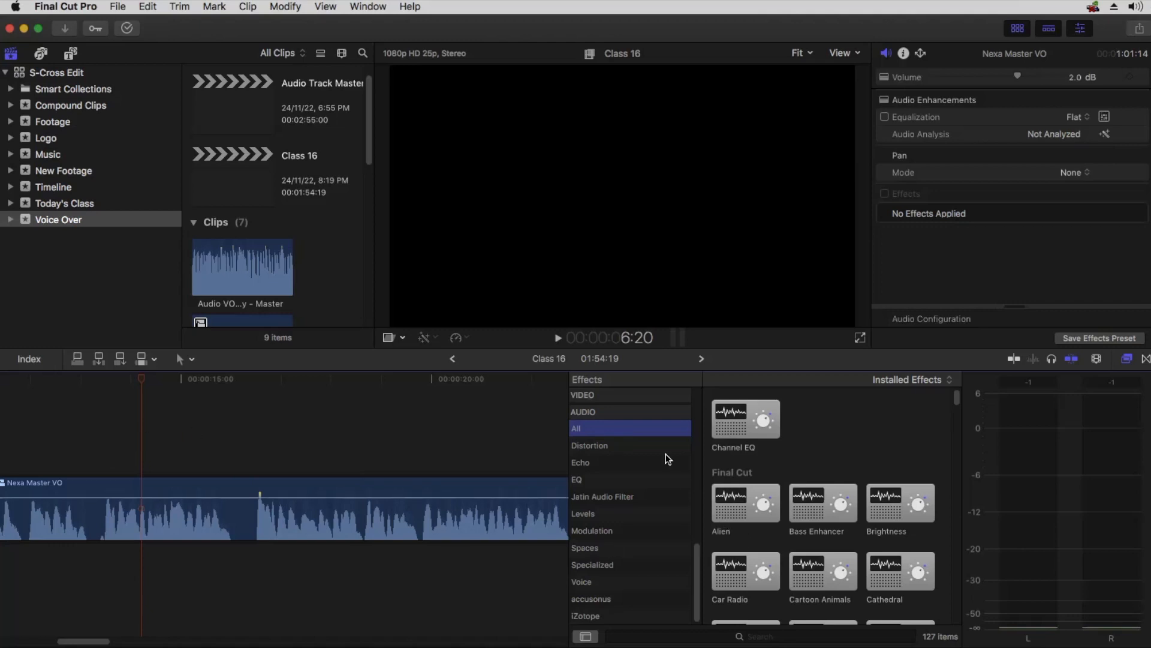
Try to apply the Draw Mask effect from the Masks video category to the voice-over clip.
scroll(636, 461, "up", 4)
left_click(596, 436)
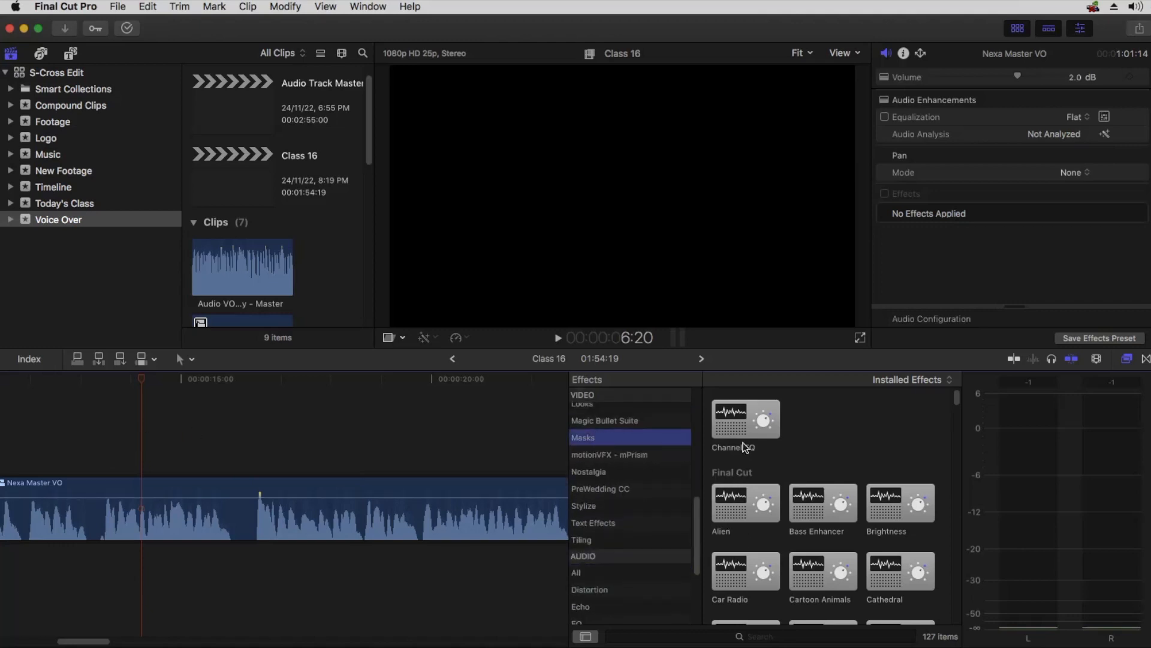
mouse_move(755, 423)
left_mouse_down()
mouse_move(641, 402)
mouse_move(260, 506)
mouse_move(252, 519)
left_mouse_up()
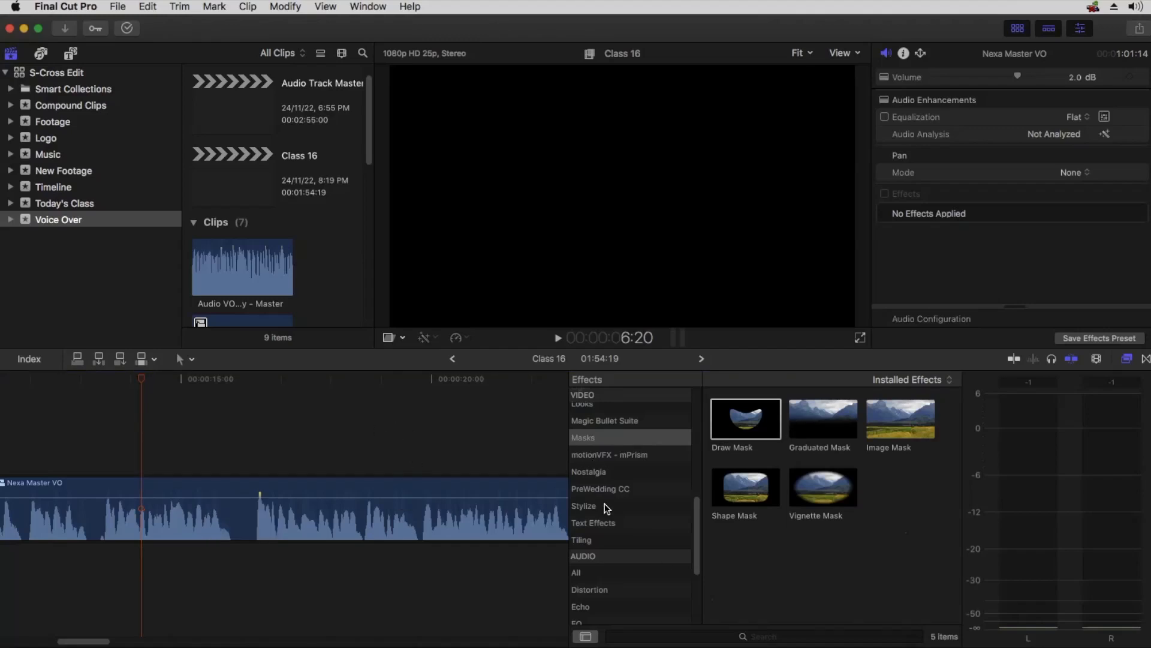
Display all audio effects, search them for "channel", and clear the search.
scroll(605, 505, "down", 5)
scroll(613, 503, "down", 1)
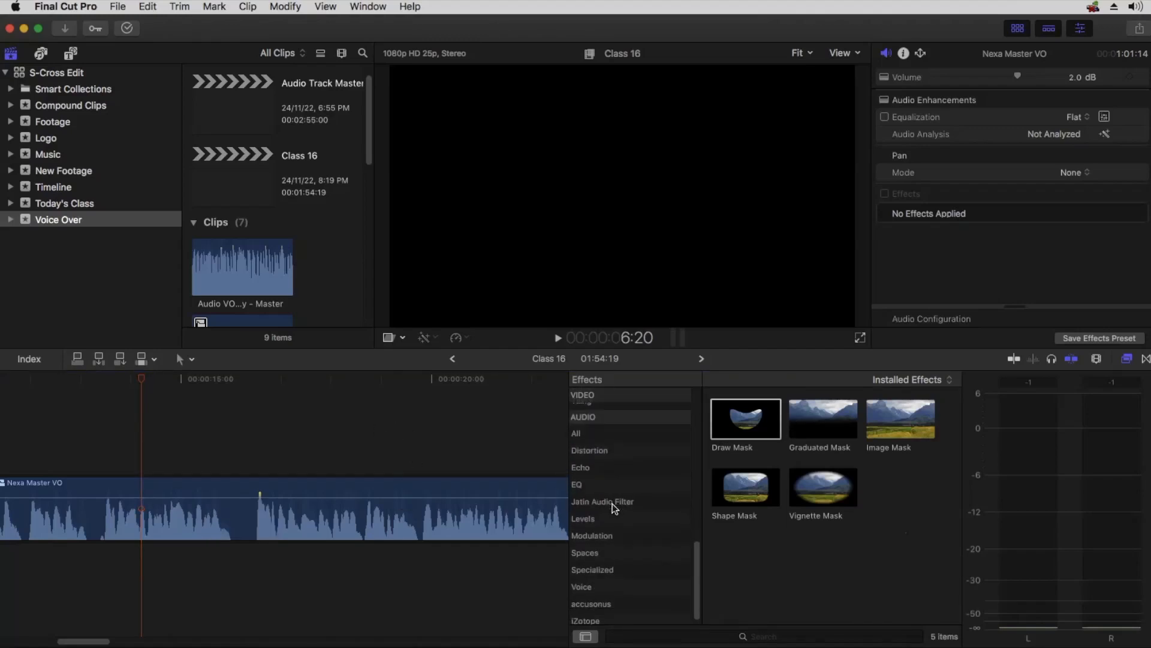
scroll(613, 503, "down", 1)
left_click(613, 431)
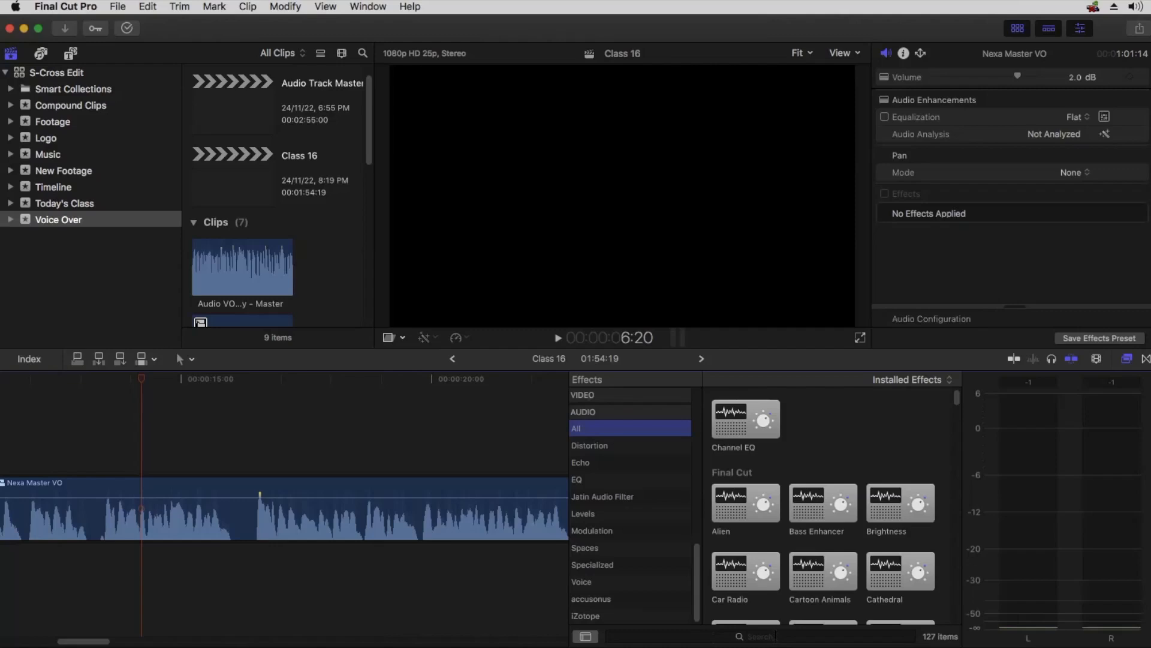
left_click(775, 636)
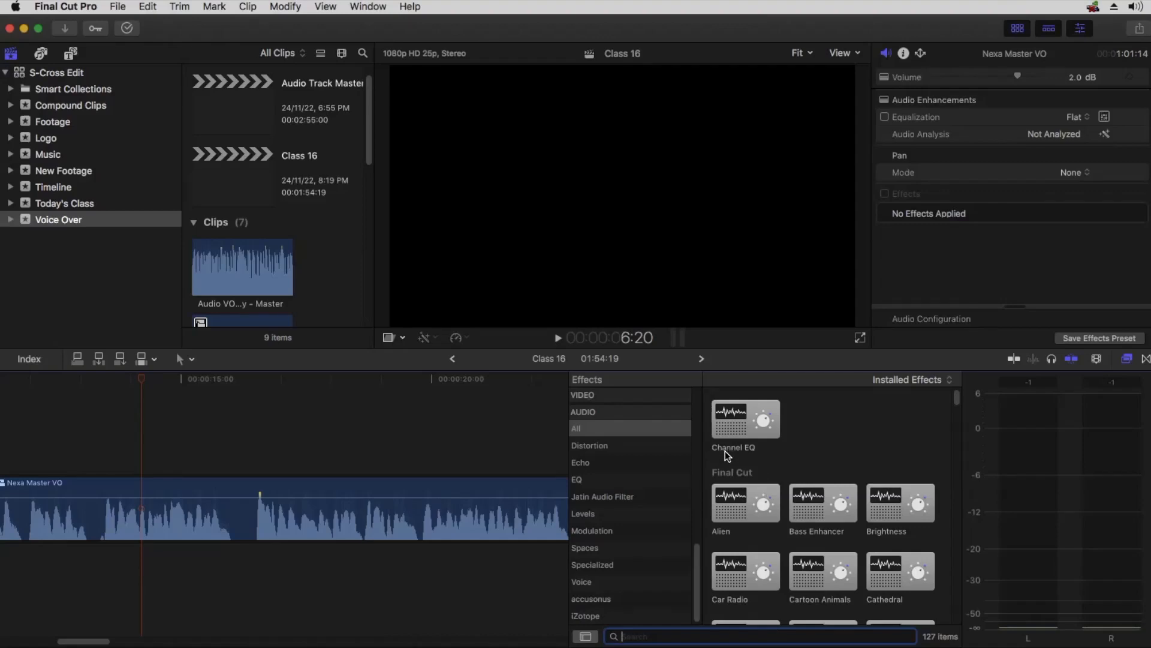
type("channel")
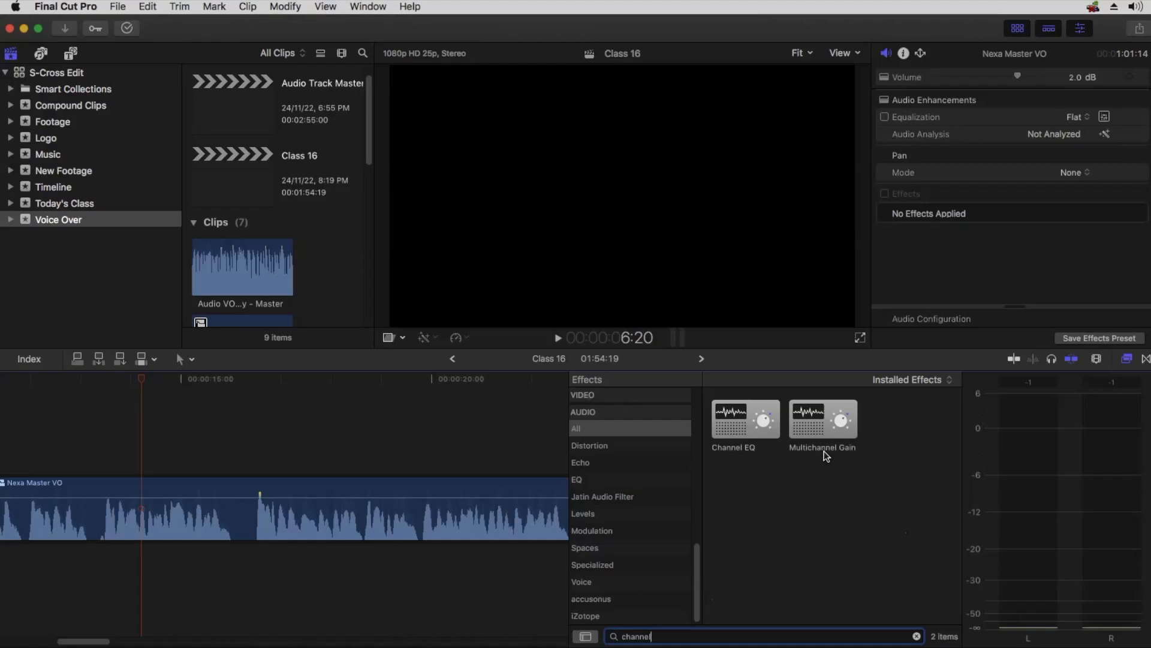
left_click(916, 635)
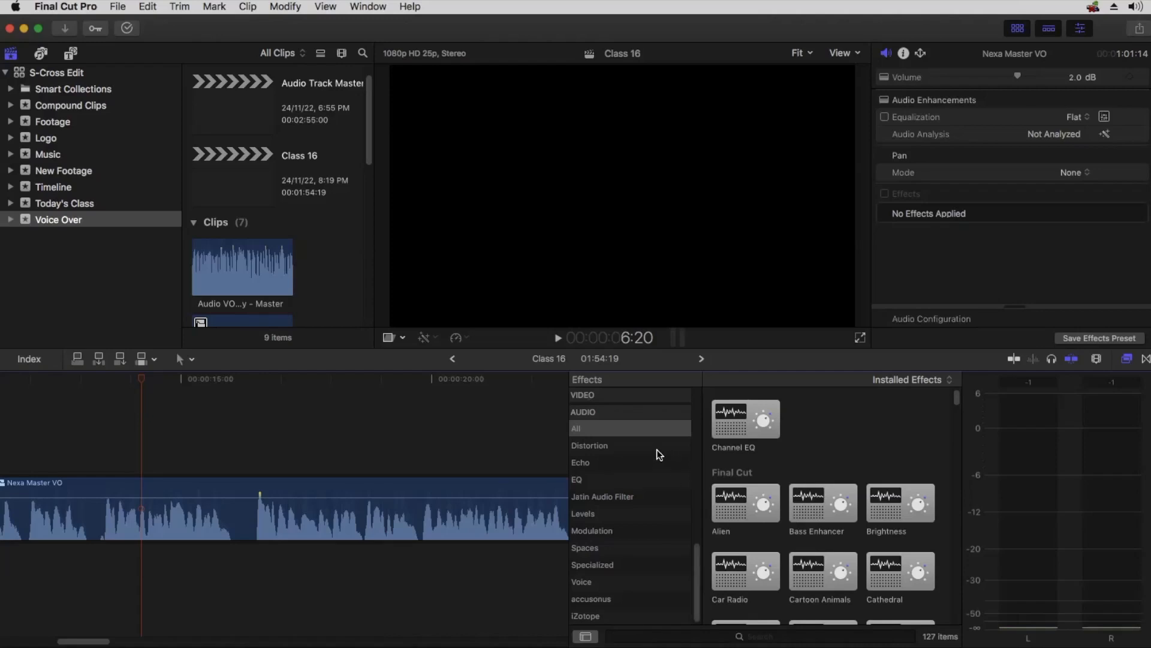
Search the audio effects for "comp" and apply the Logic Compressor to the Nexa Master VO clip in the timeline.
left_click(768, 633)
type("comp")
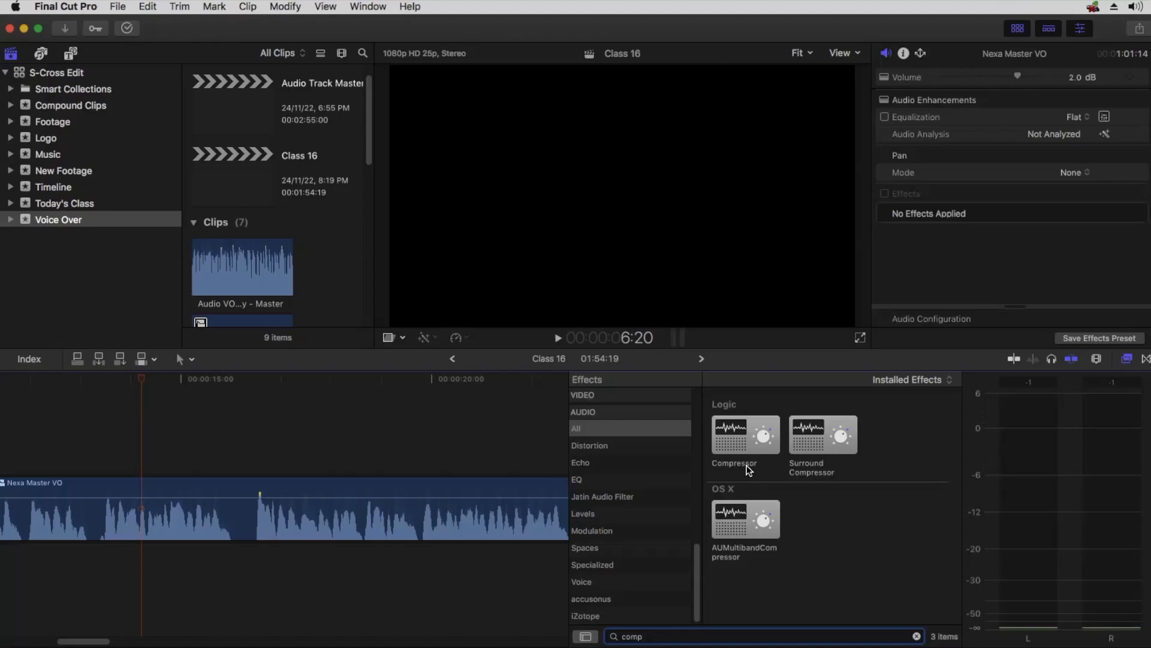
left_click(745, 438)
left_click_drag(744, 437, 297, 523)
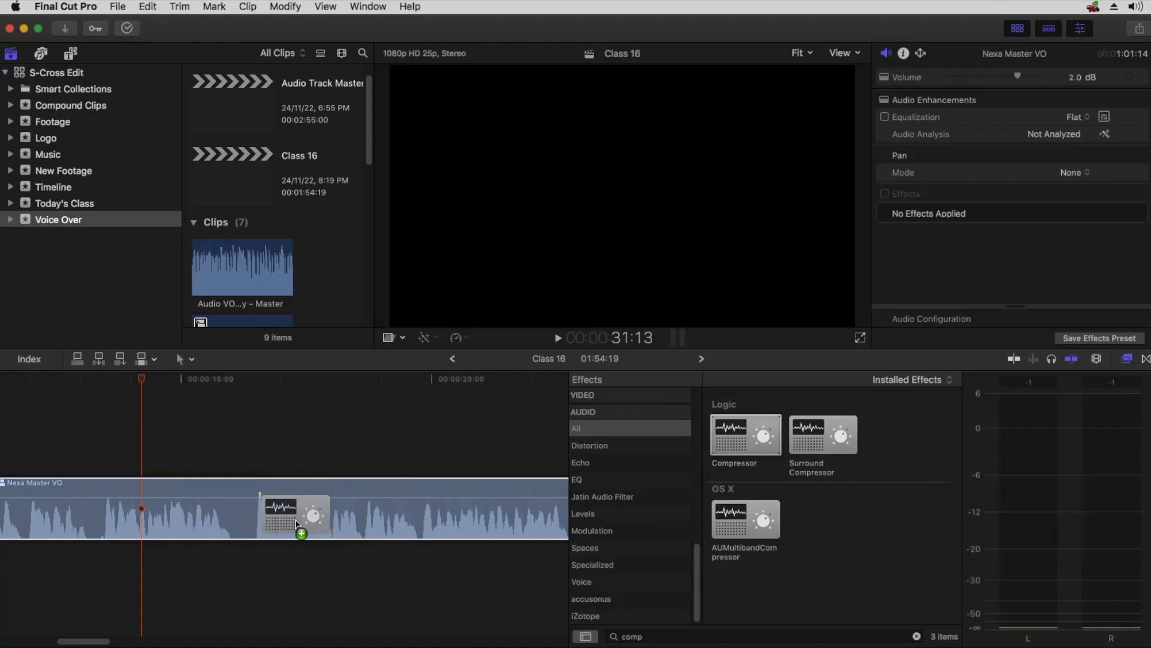
left_click_drag(297, 524, 298, 526)
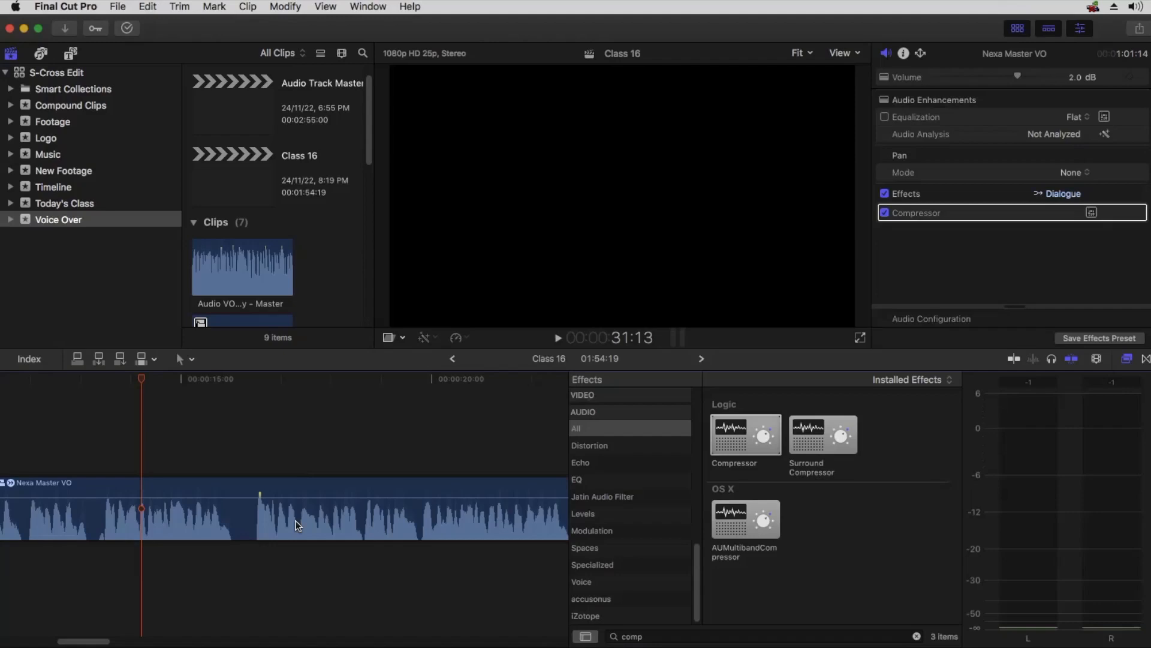
Hide the Effects browser and place the playhead at 15:11 in the Nexa Master VO clip.
left_click(1127, 361)
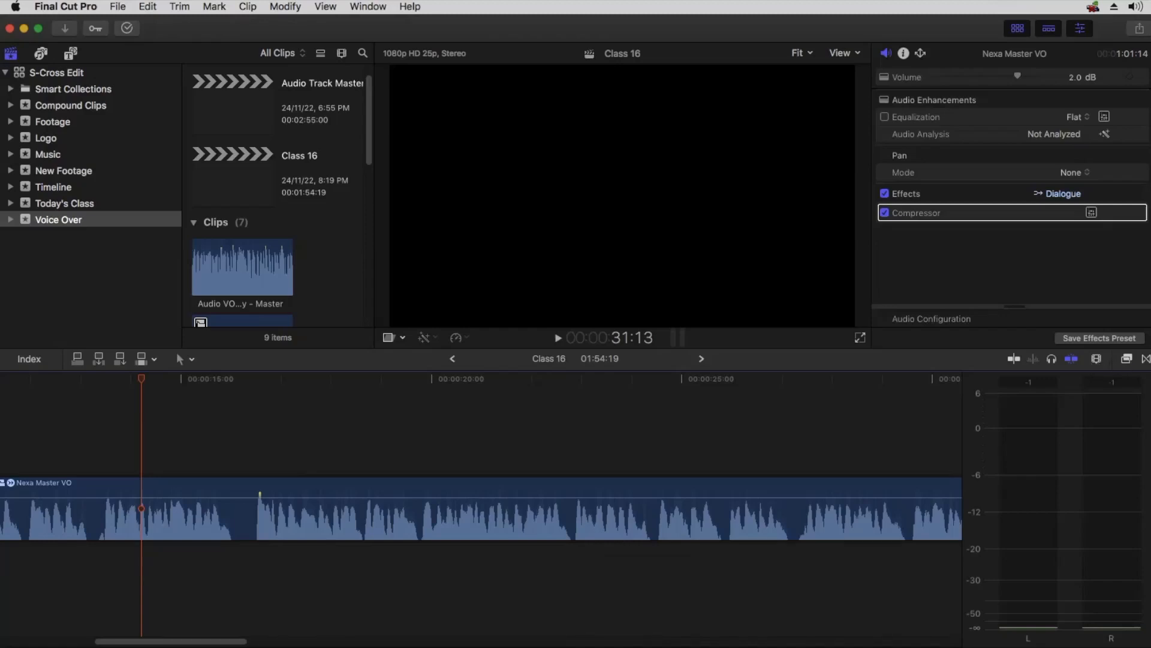
left_click(1128, 363)
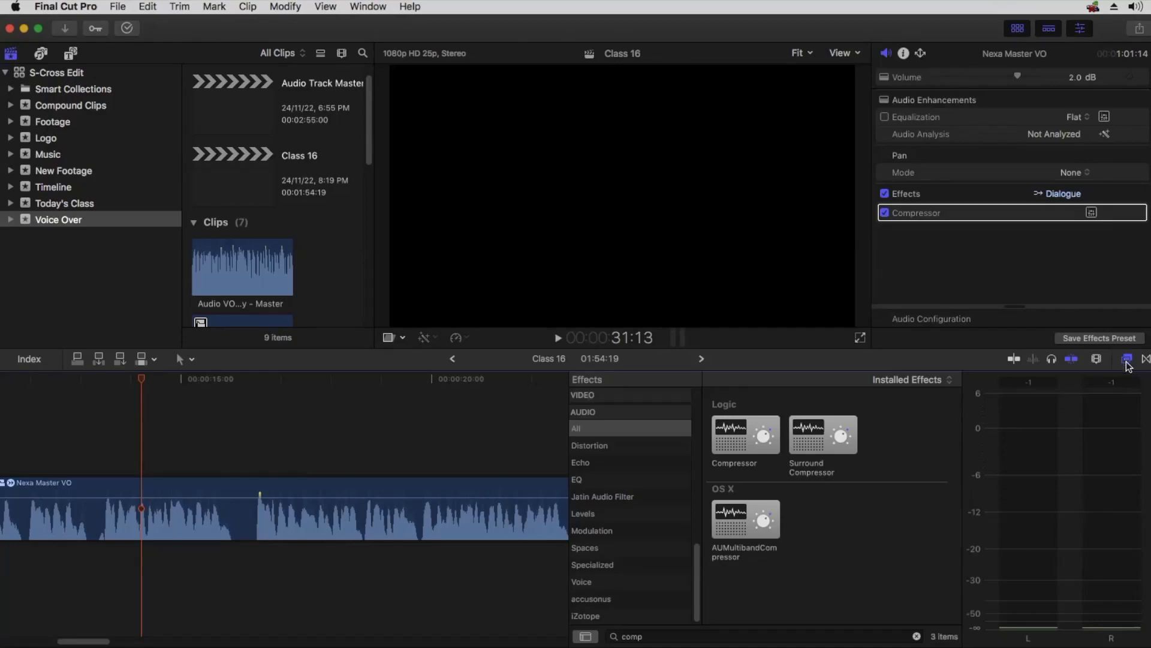
left_click(1128, 361)
left_click(1127, 361)
left_click(1127, 362)
left_click(201, 424)
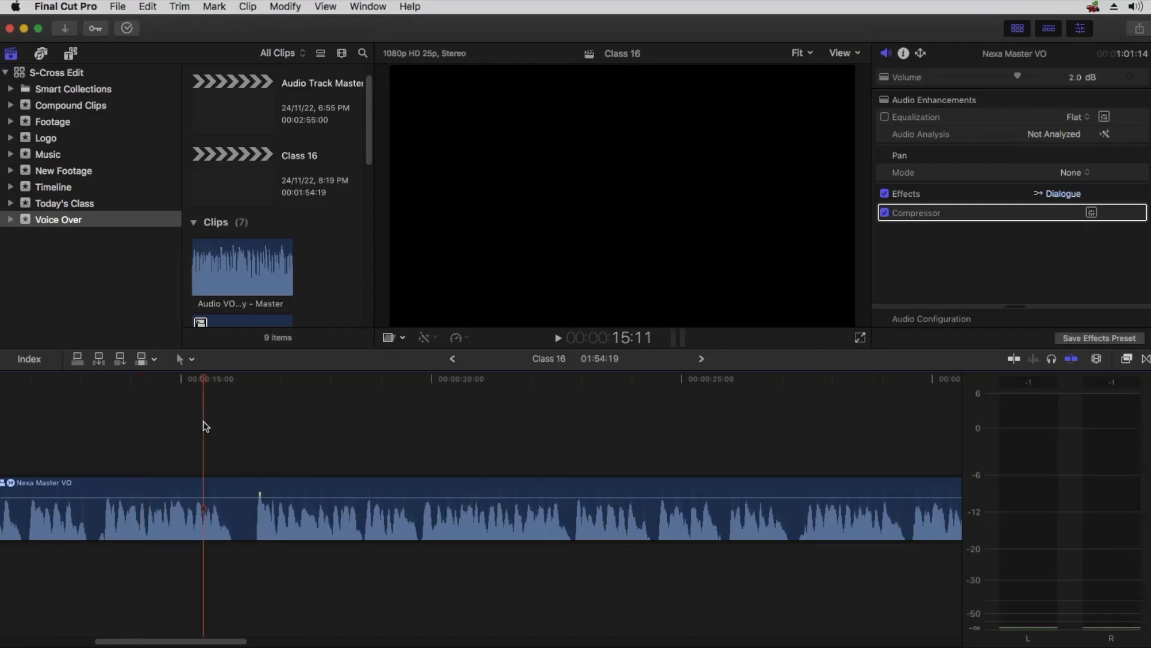
key("super+minus")
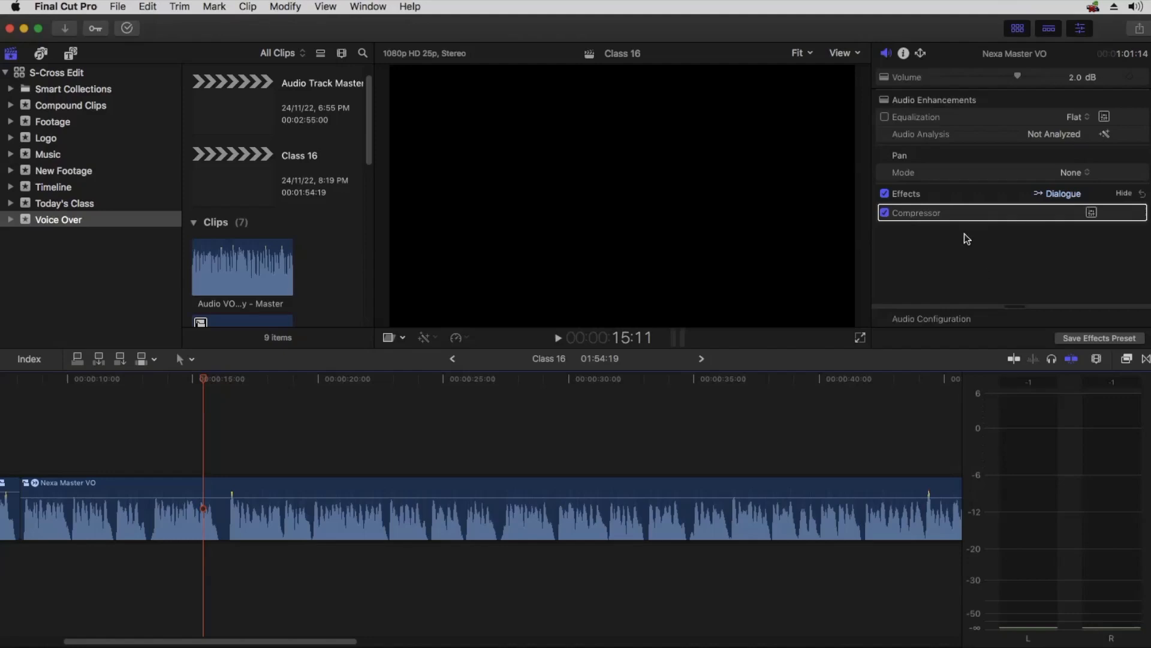
Collapse and reopen the voice-over clip's effects list, and expand the Compressor to show its preset and parameters.
key("Delete")
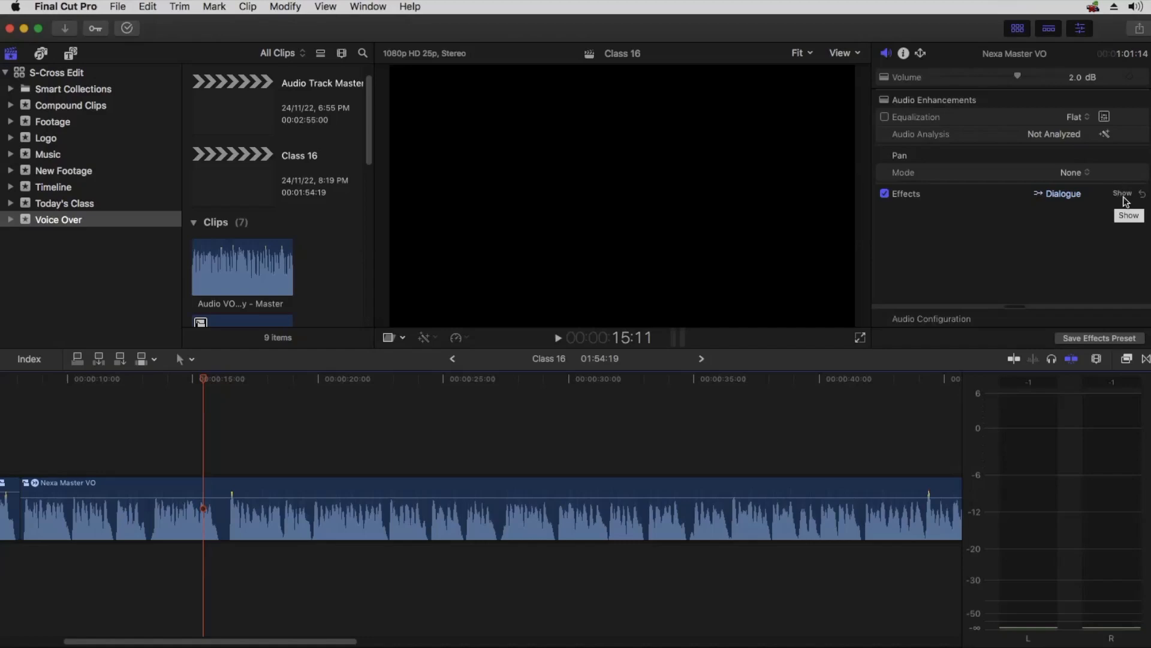
left_click(1123, 194)
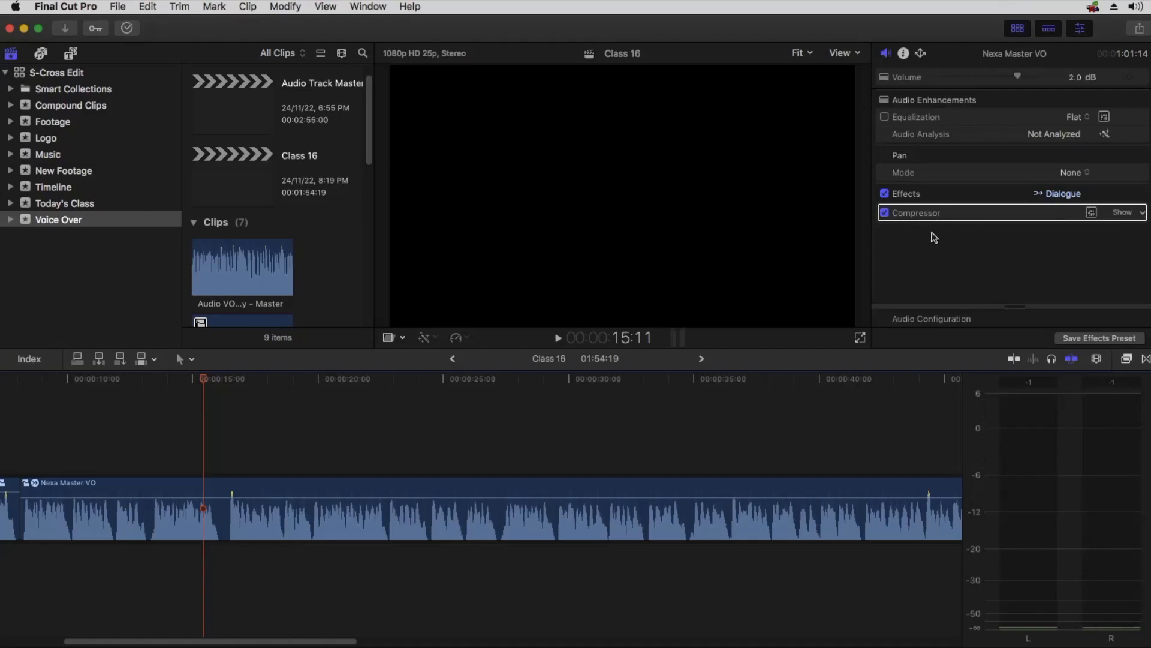
mouse_move(1122, 216)
left_click(1122, 214)
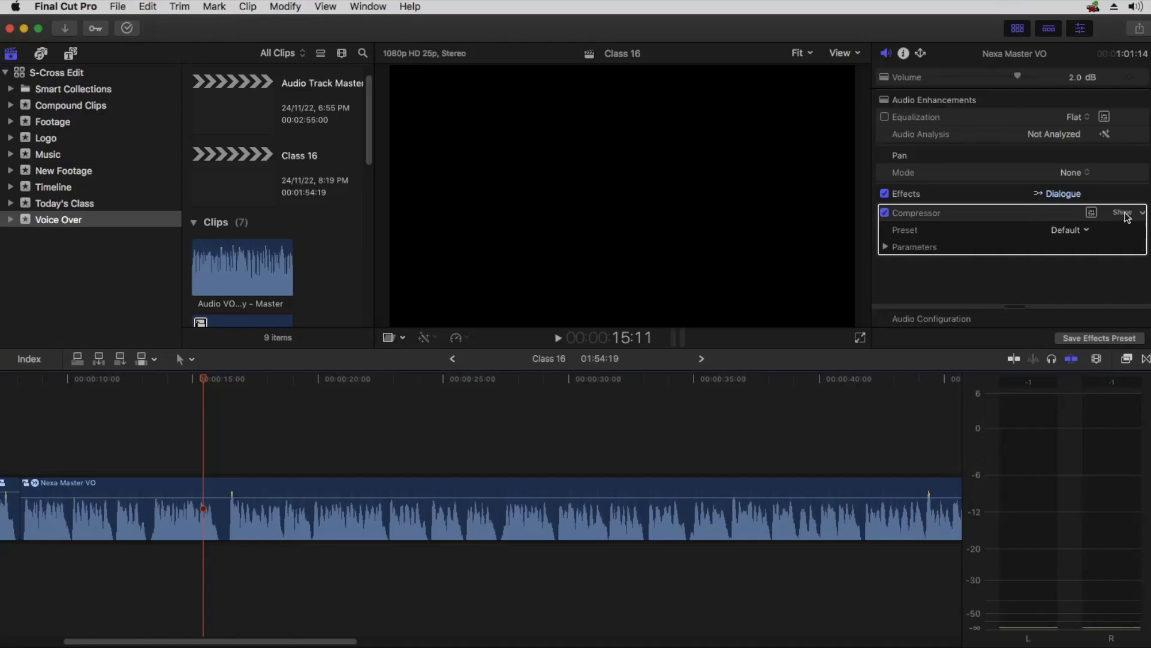
Examine the Compressor's threshold, ratio and knee controls in its graphical editor window, and close the window.
left_click(1122, 213)
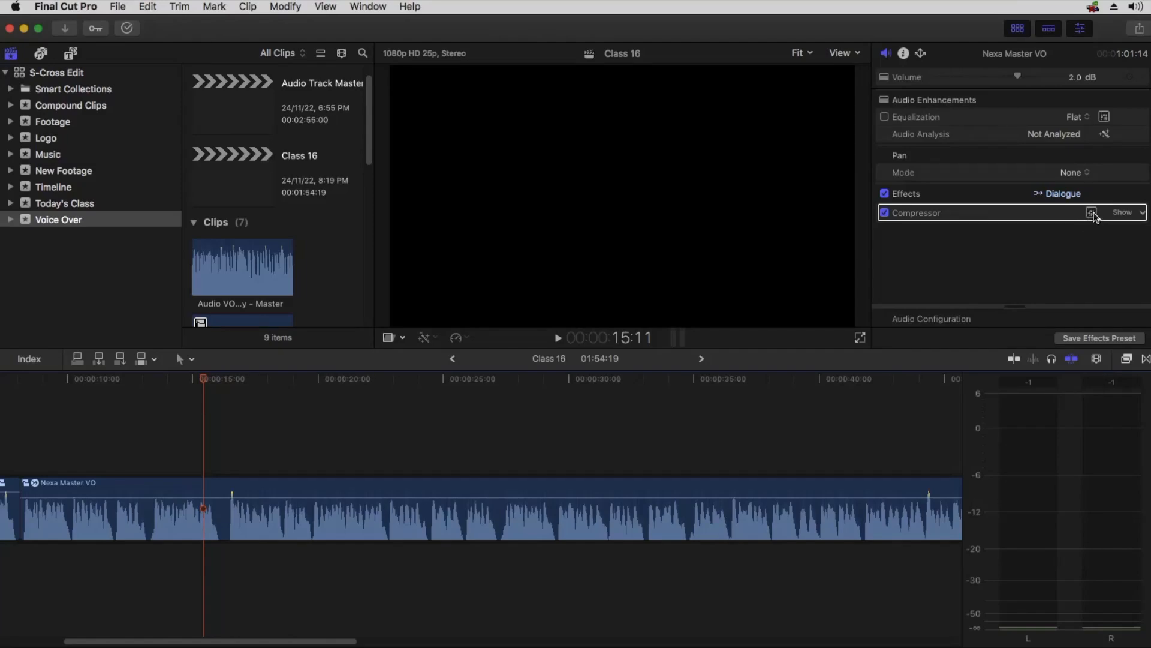
left_click(1091, 213)
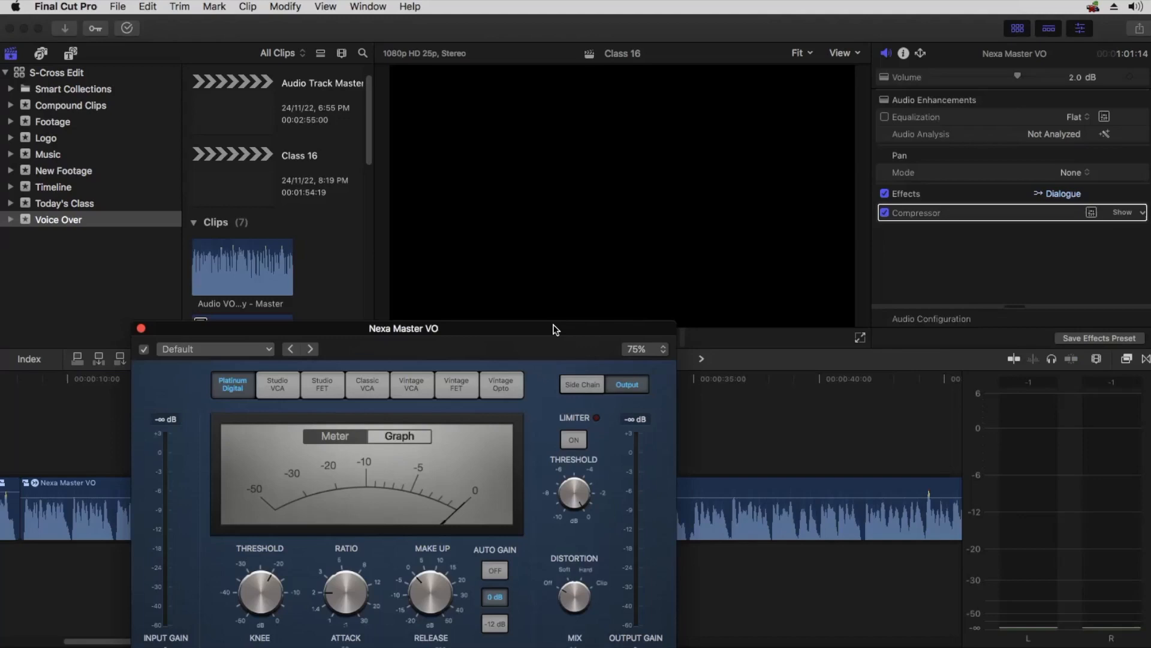
left_click_drag(633, 166, 668, 104)
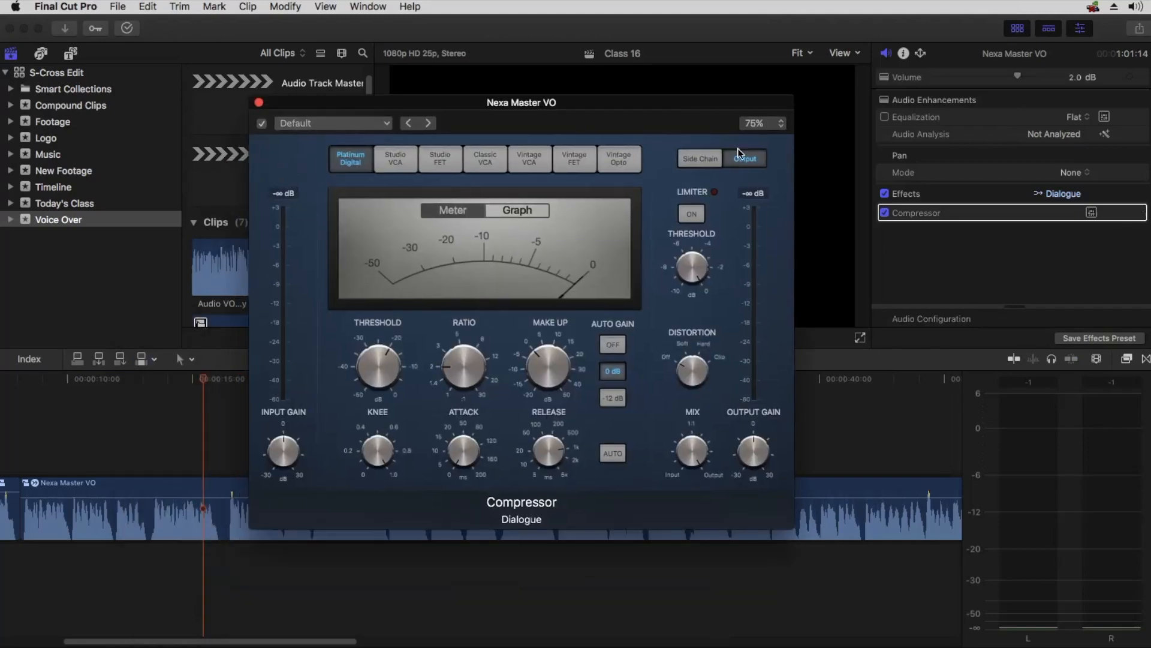
mouse_move(411, 441)
mouse_move(418, 368)
mouse_move(460, 360)
left_click(260, 103)
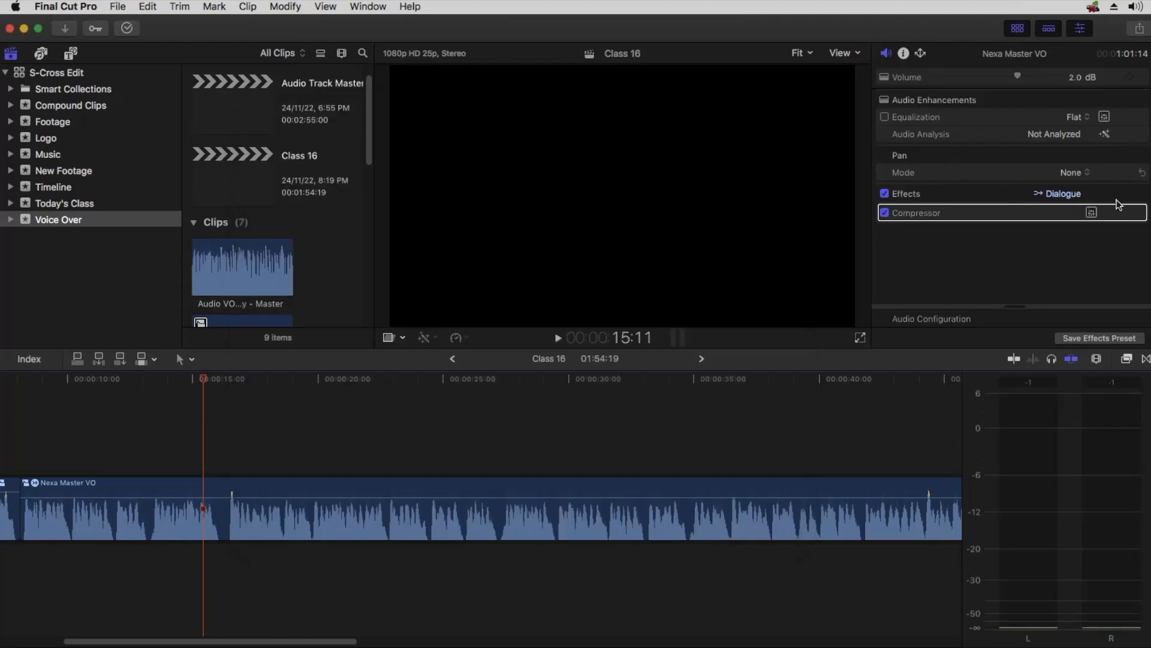
Expand the Compressor's settings in the inspector and review its full parameter list.
left_click(1123, 214)
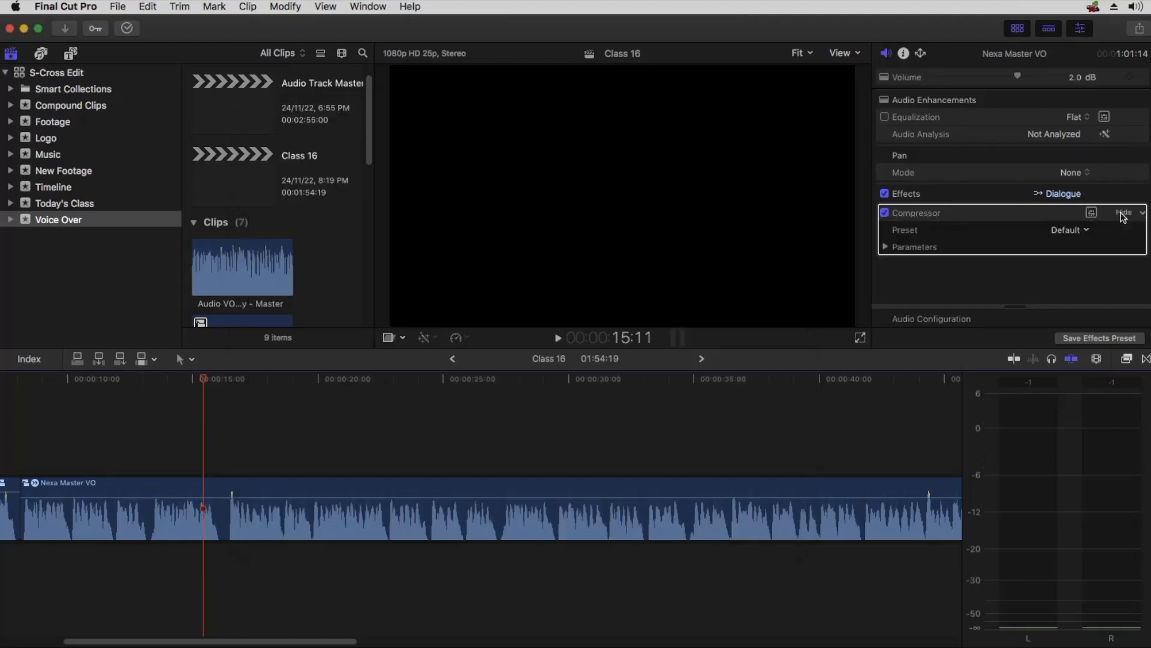
left_click(887, 247)
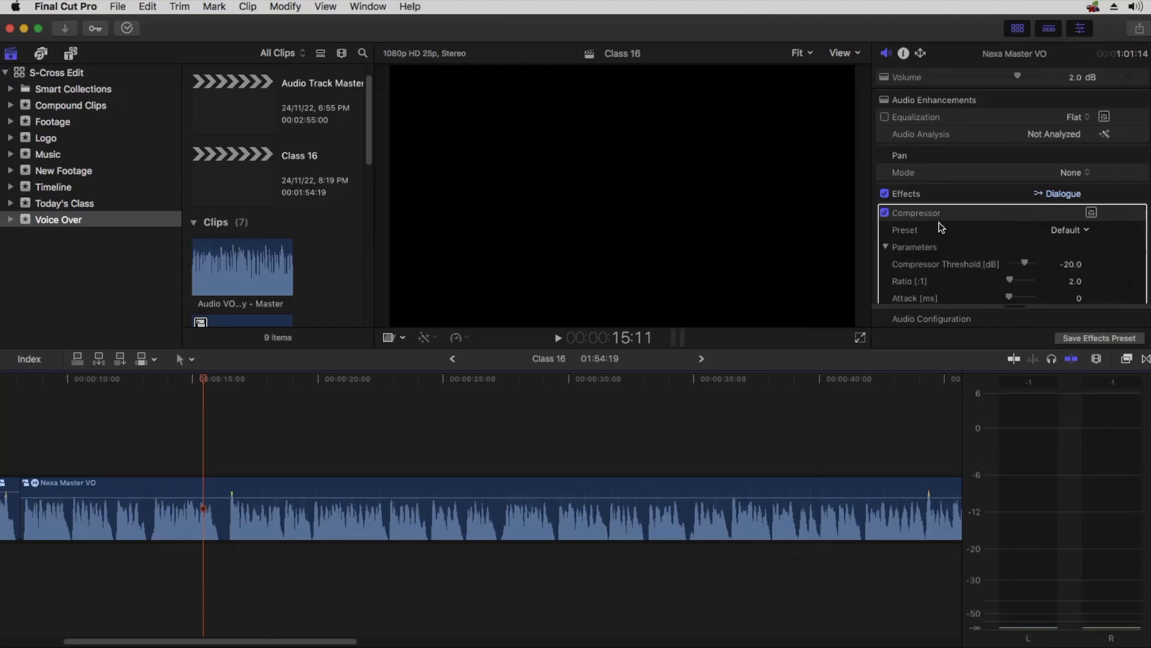
scroll(941, 226, "down", 5)
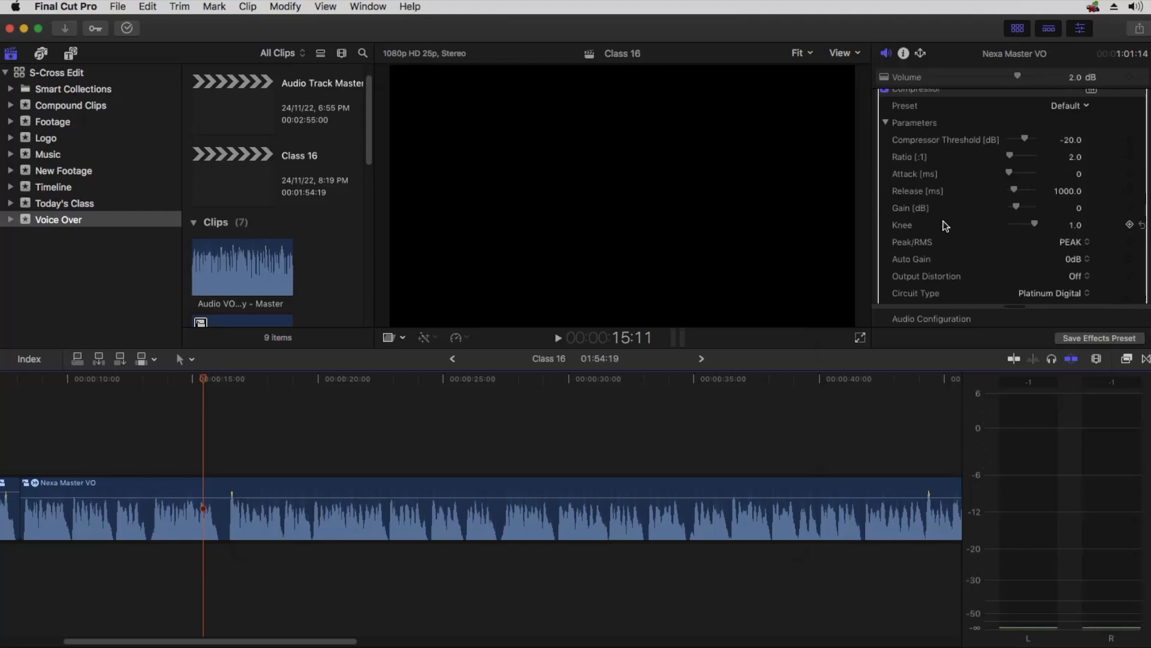
scroll(936, 222, "up", 5)
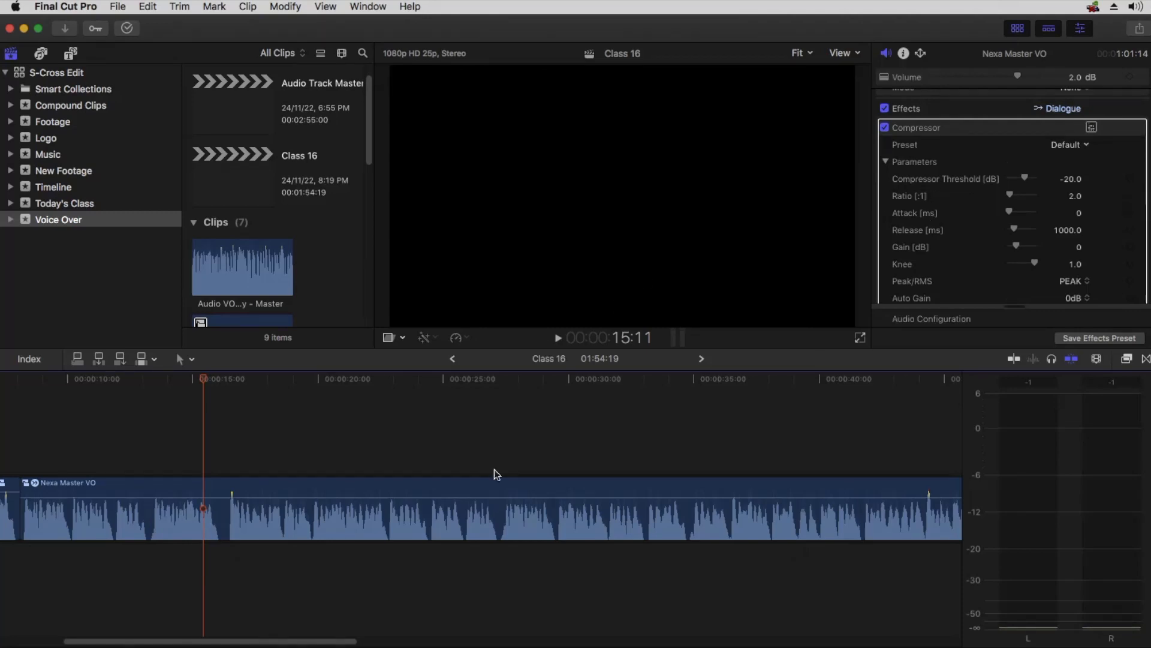
Turn off the Compressor on the Nexa Master VO clip and mark two quieter passages on its waveform with short strokes.
left_click(886, 128)
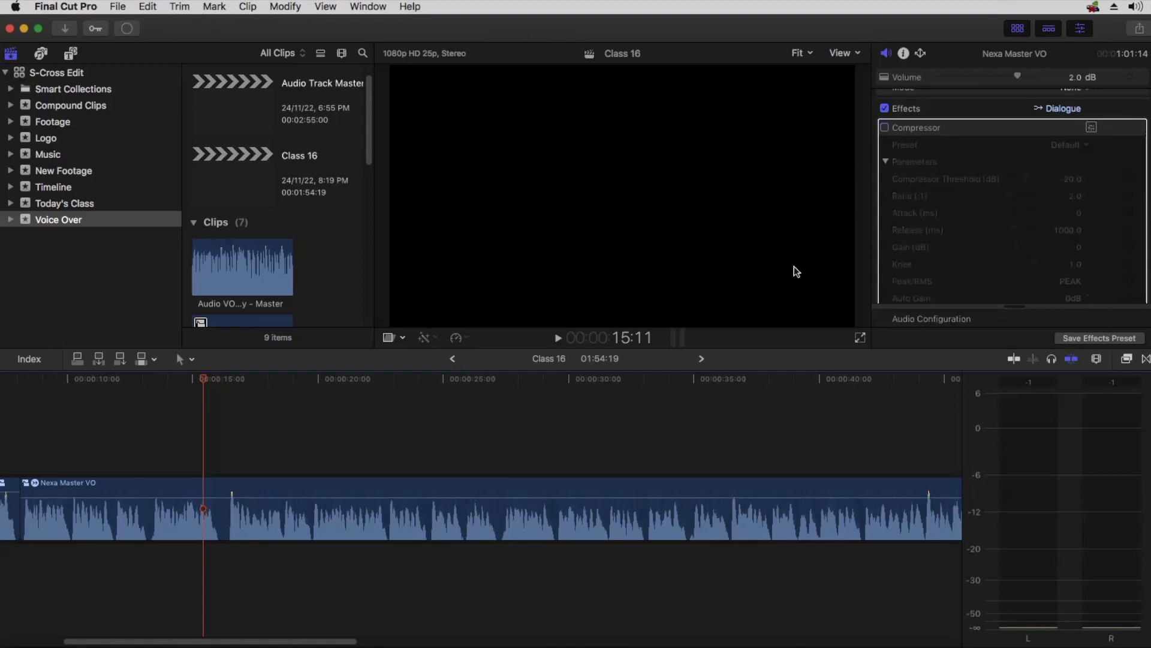
key("shift+z")
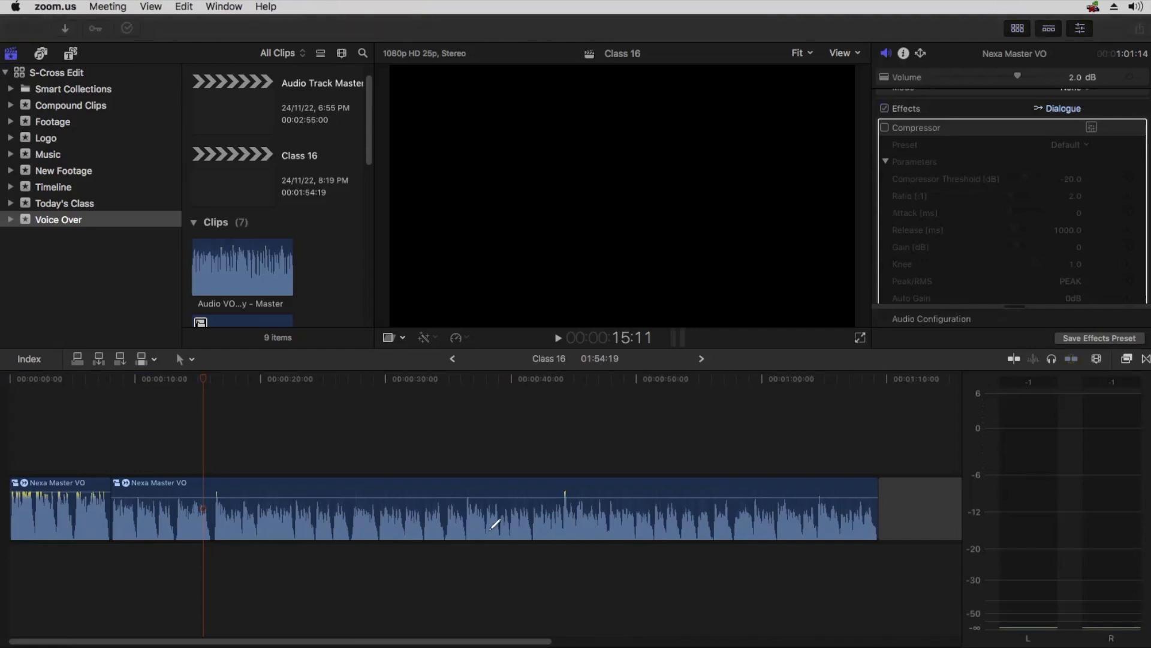
left_click_drag(701, 515, 711, 512)
left_click_drag(503, 515, 507, 516)
Listen to the uncompressed voice-over from the first marked passage at about 39:01, and return the playhead to 38:24.
left_click(510, 377)
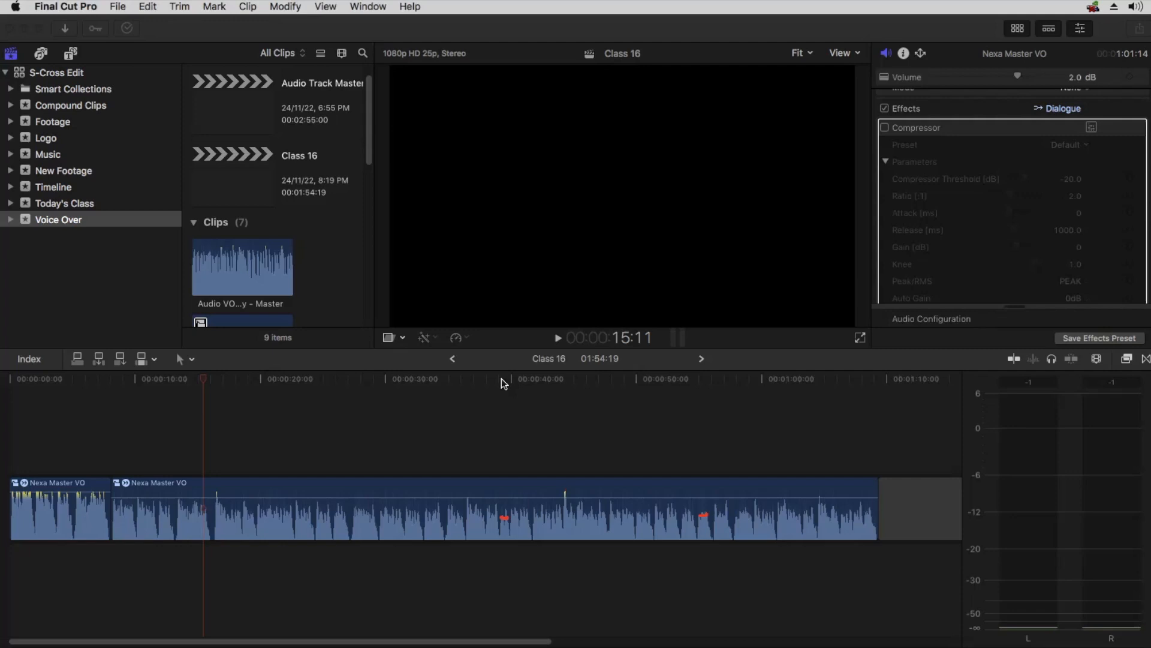
left_click(498, 378)
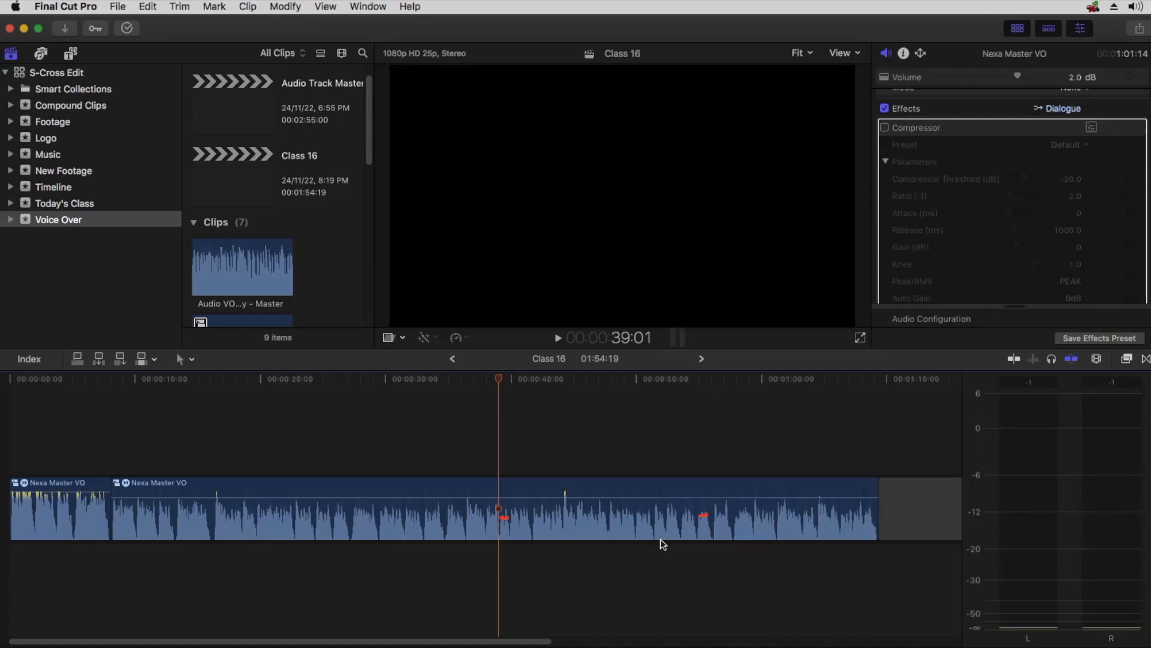
key("space")
left_click_drag(501, 379, 497, 379)
Mark an 11-frame range on the voice-over clip from about 39:04 to 39:15.
key("super+equal")
key("super+equal")
key("super+equal")
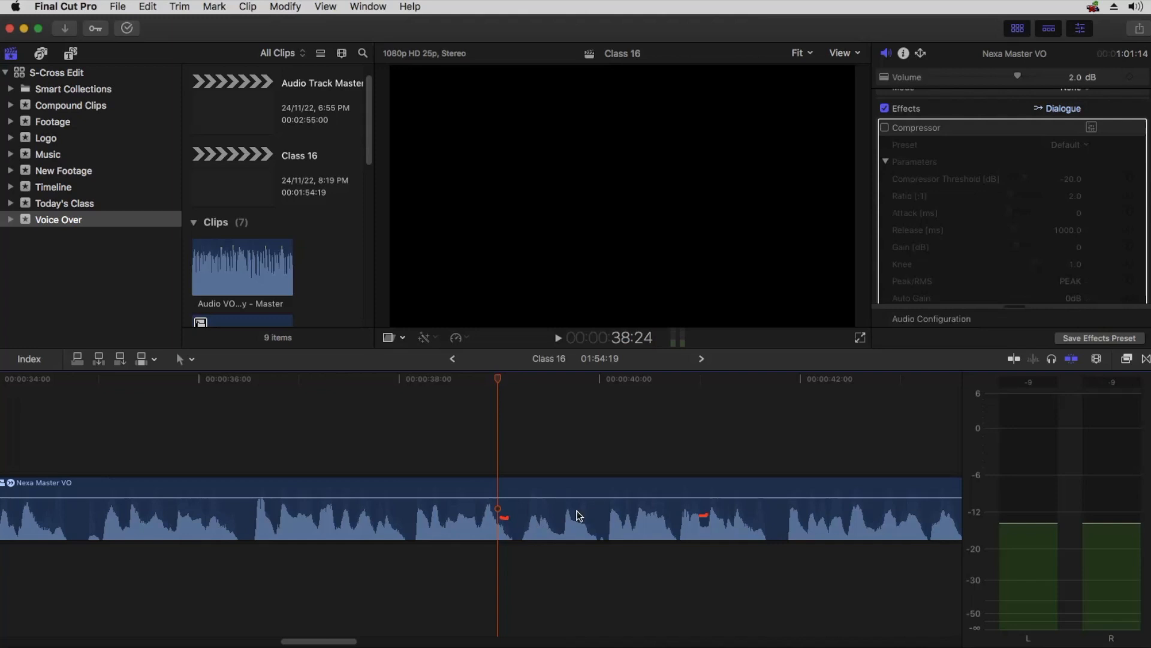
left_click_drag(511, 377, 516, 378)
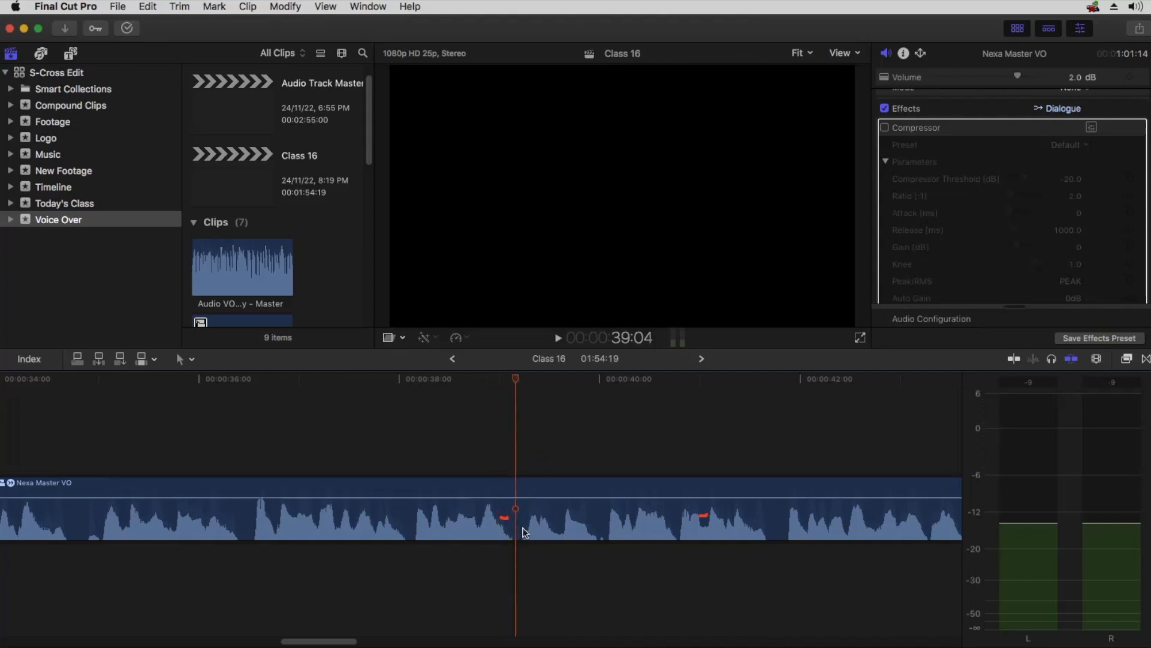
left_click(526, 513)
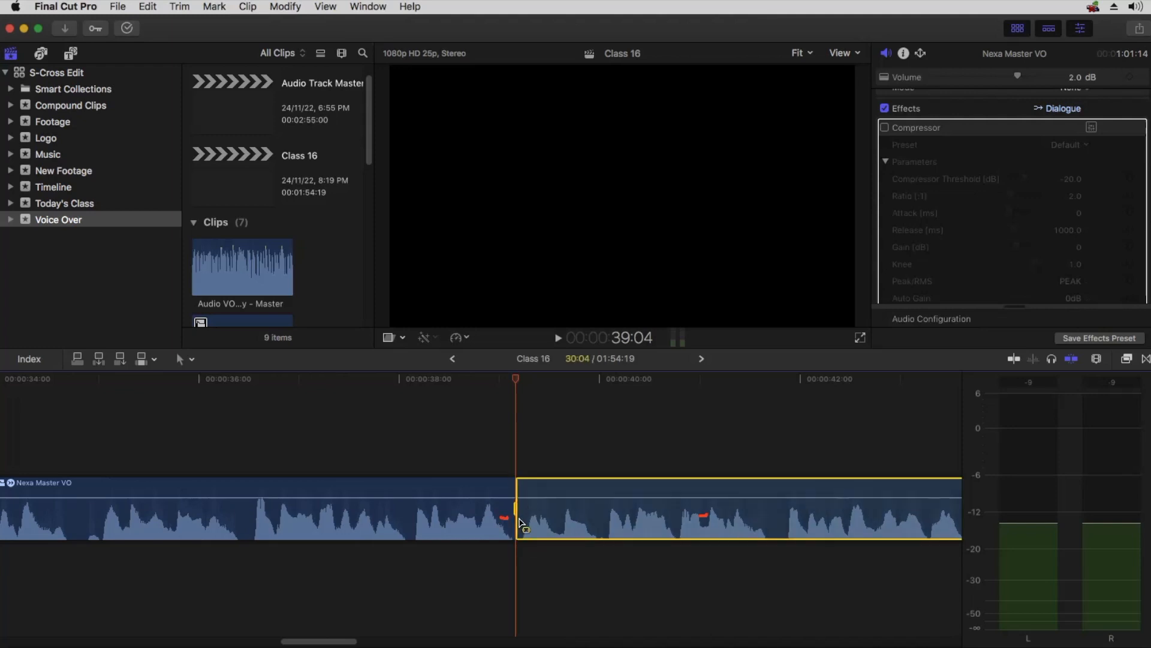
left_click_drag(533, 376, 560, 380)
key("o")
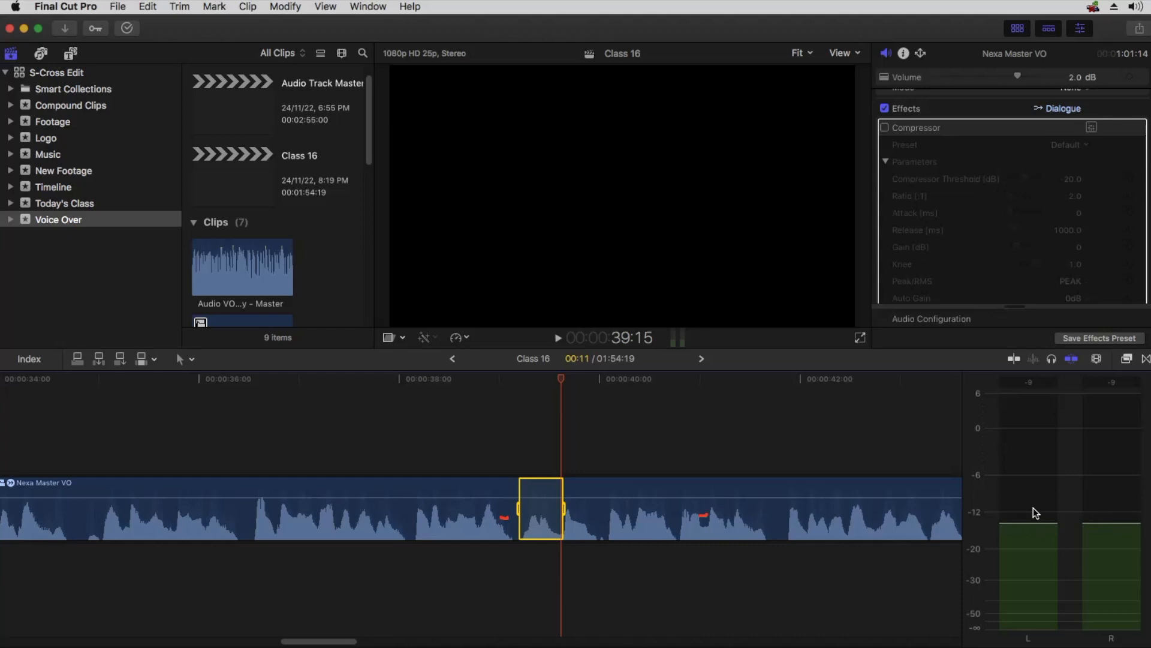
Show the on-screen keyboard above the timeline and play only the marked range of the voice-over.
left_click(548, 380)
left_click_drag(543, 384, 533, 384)
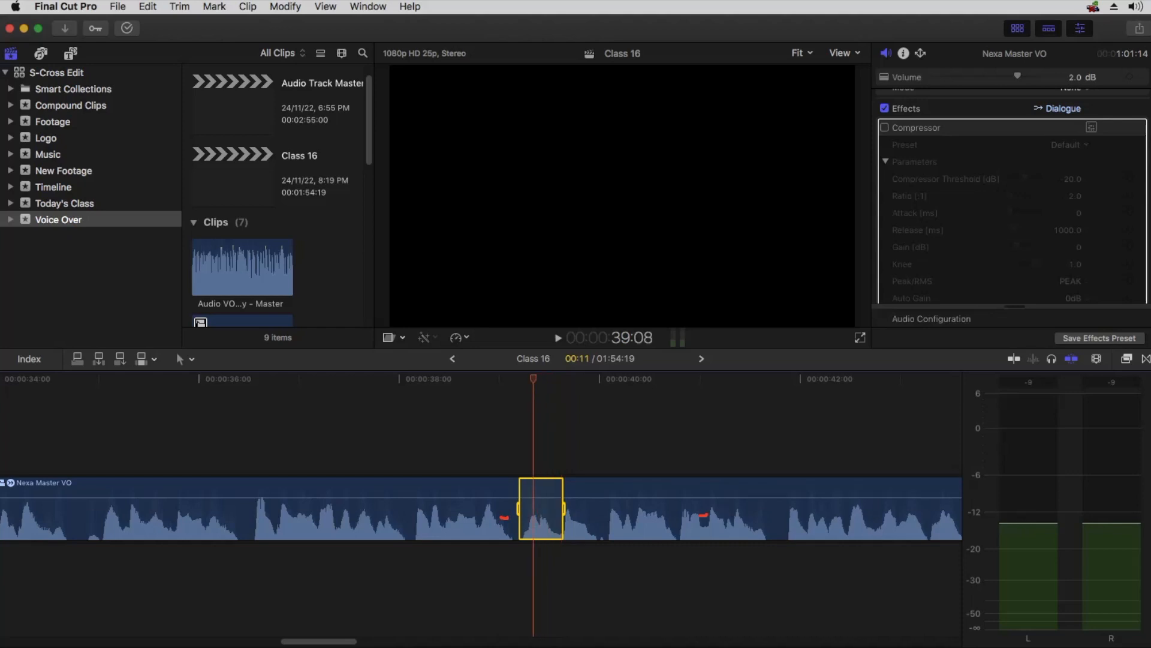
left_click(1150, 6)
left_click(1150, 78)
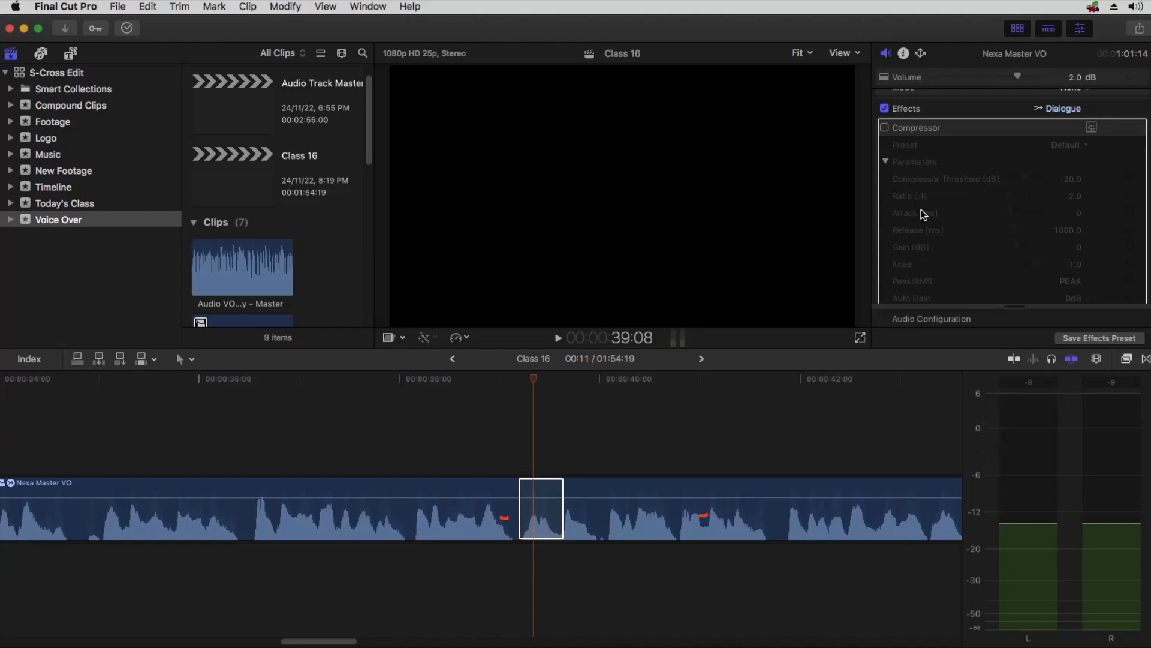
left_click_drag(498, 175, 490, 287)
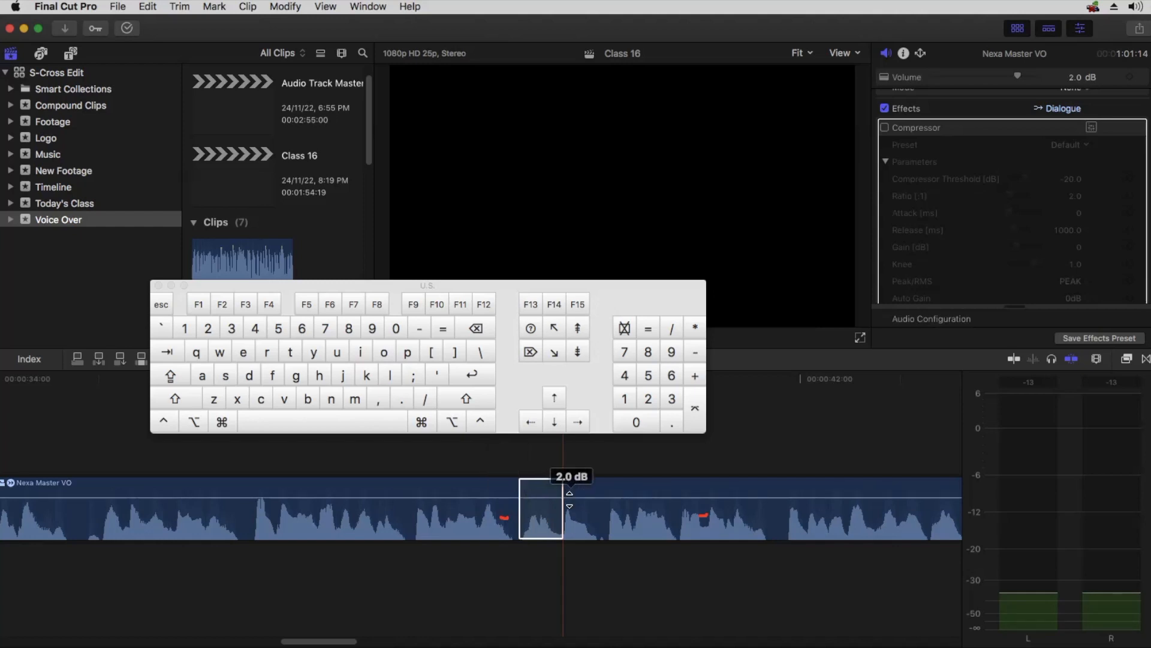
left_click(427, 400)
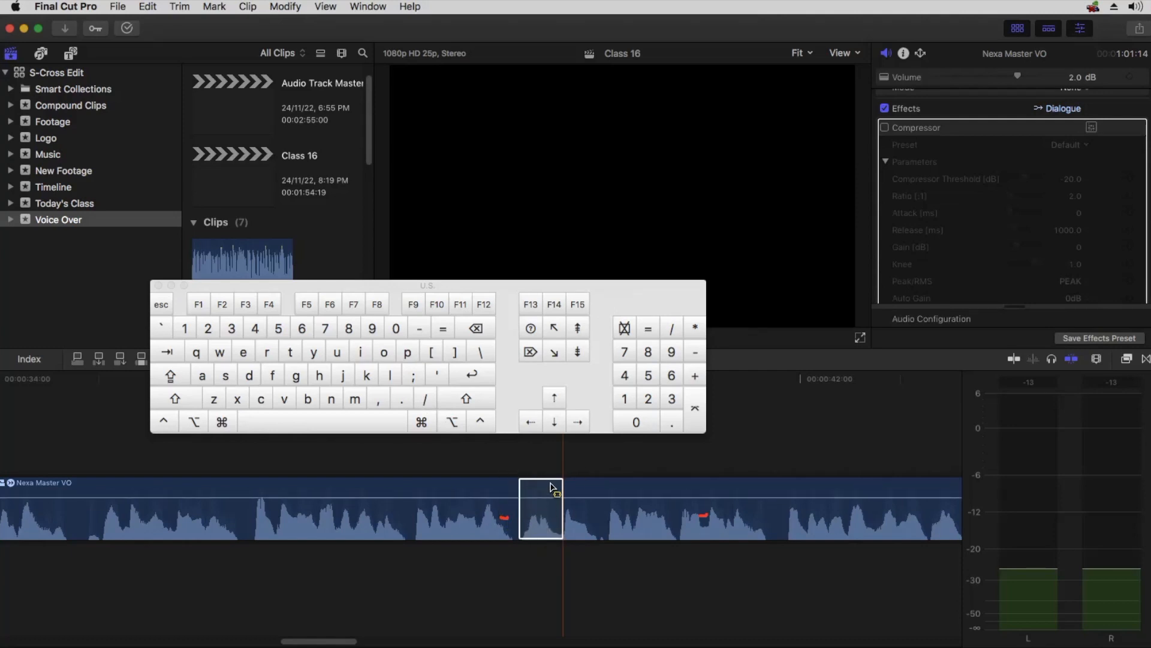
Turn on Loop Playback for the timeline.
left_click(331, 7)
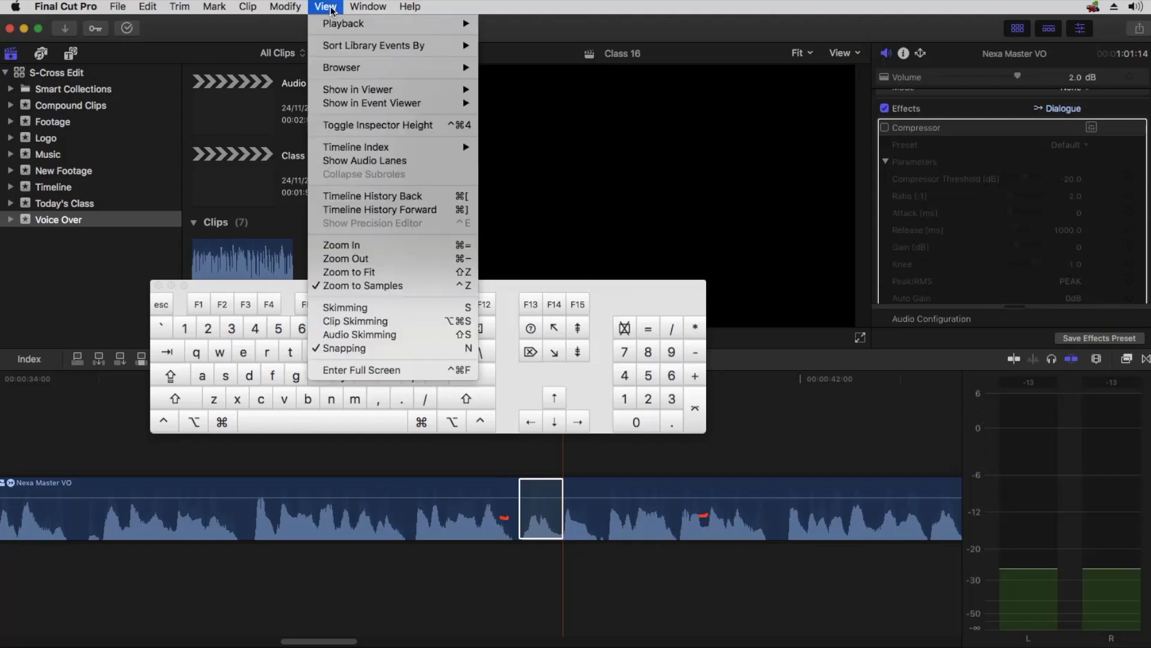
mouse_move(335, 22)
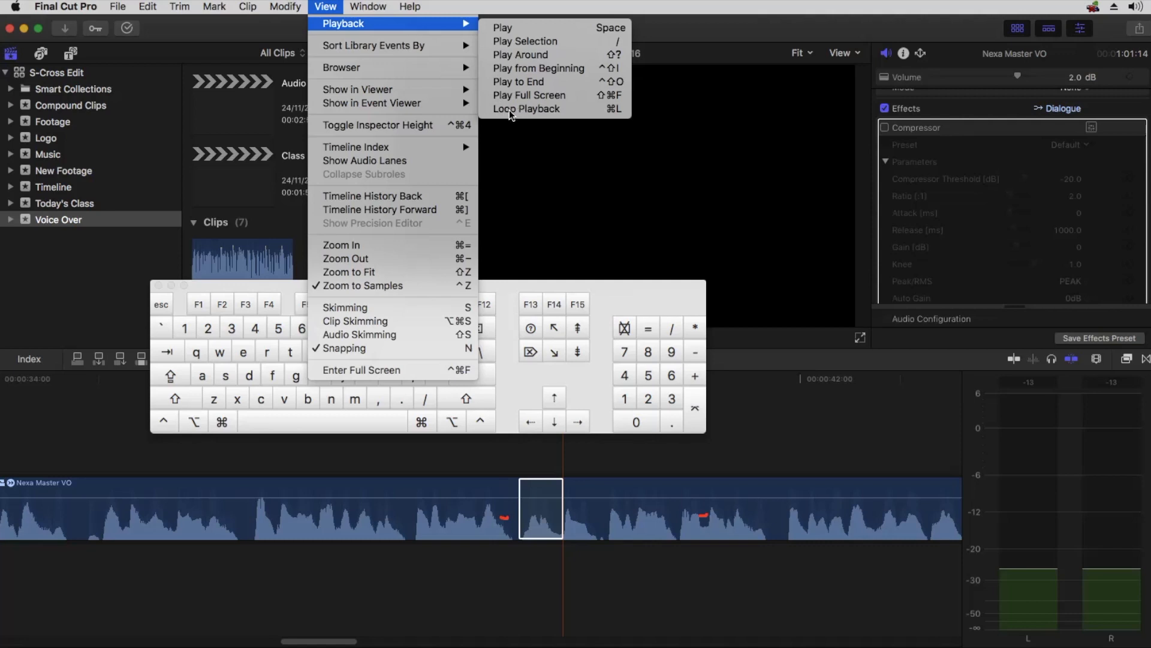
left_click(621, 111)
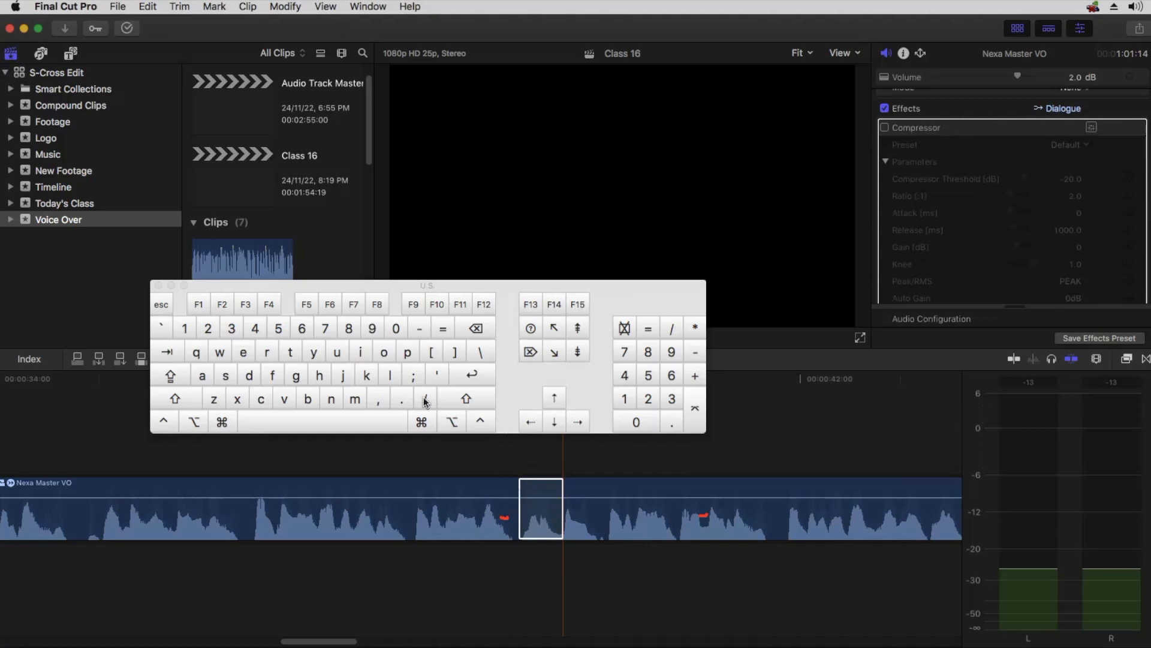
Move the on-screen keyboard clear of the timeline and play the voice-over normally from the range start at 39:05.
left_click_drag(528, 288, 485, 167)
left_click(520, 380)
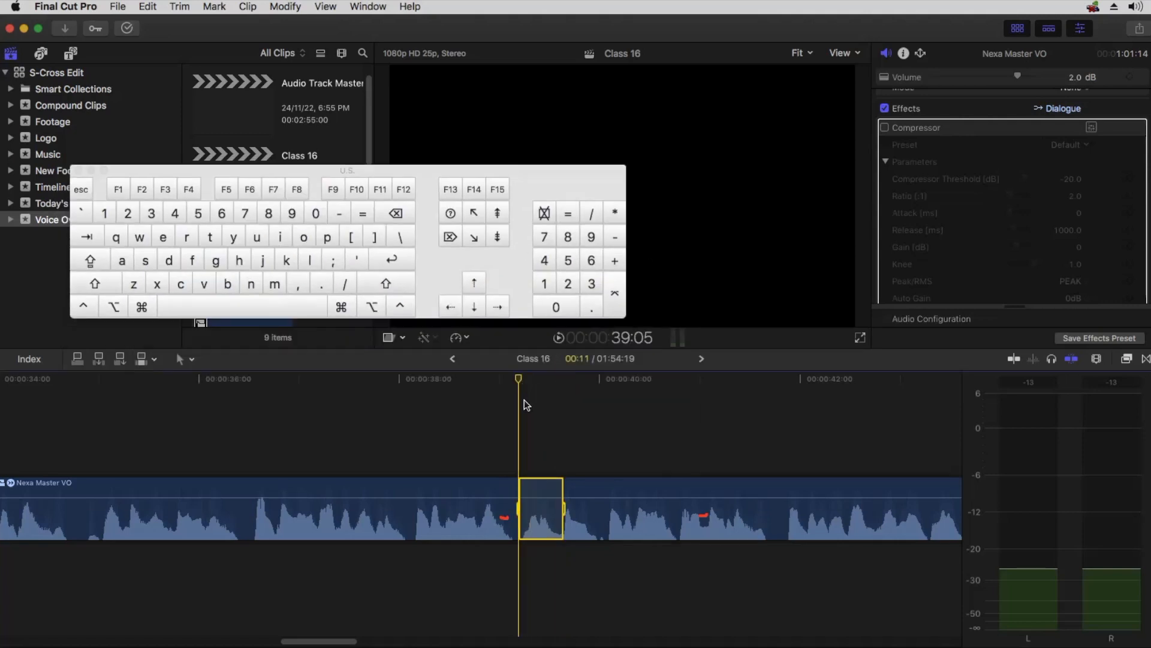
left_click(307, 264)
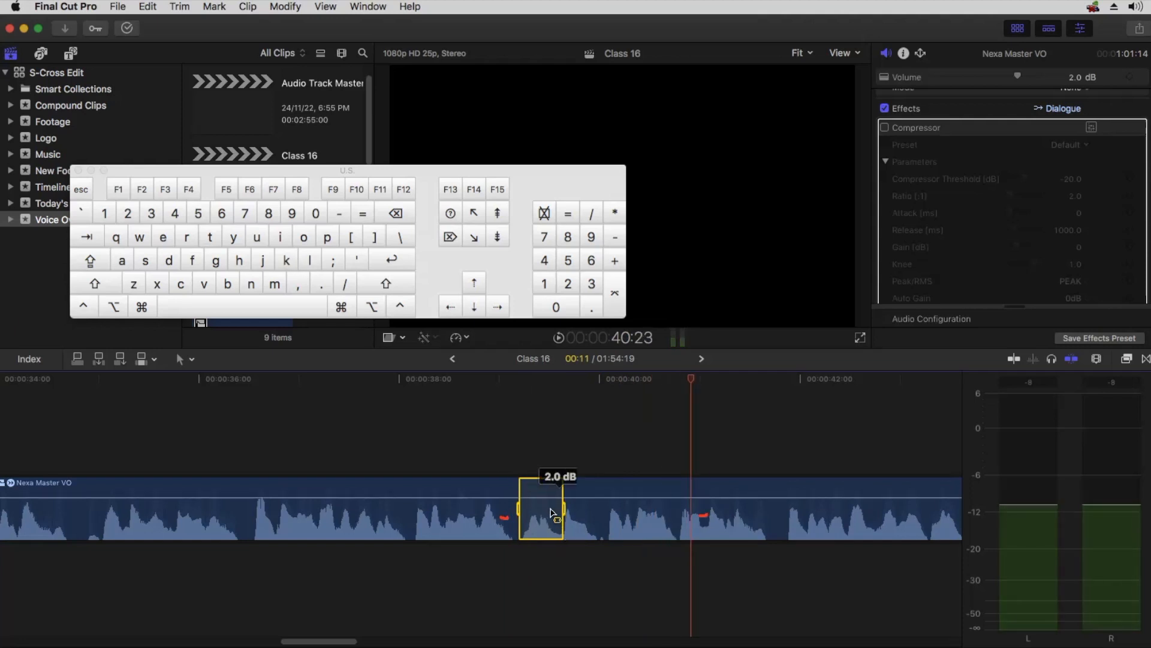
left_click(324, 7)
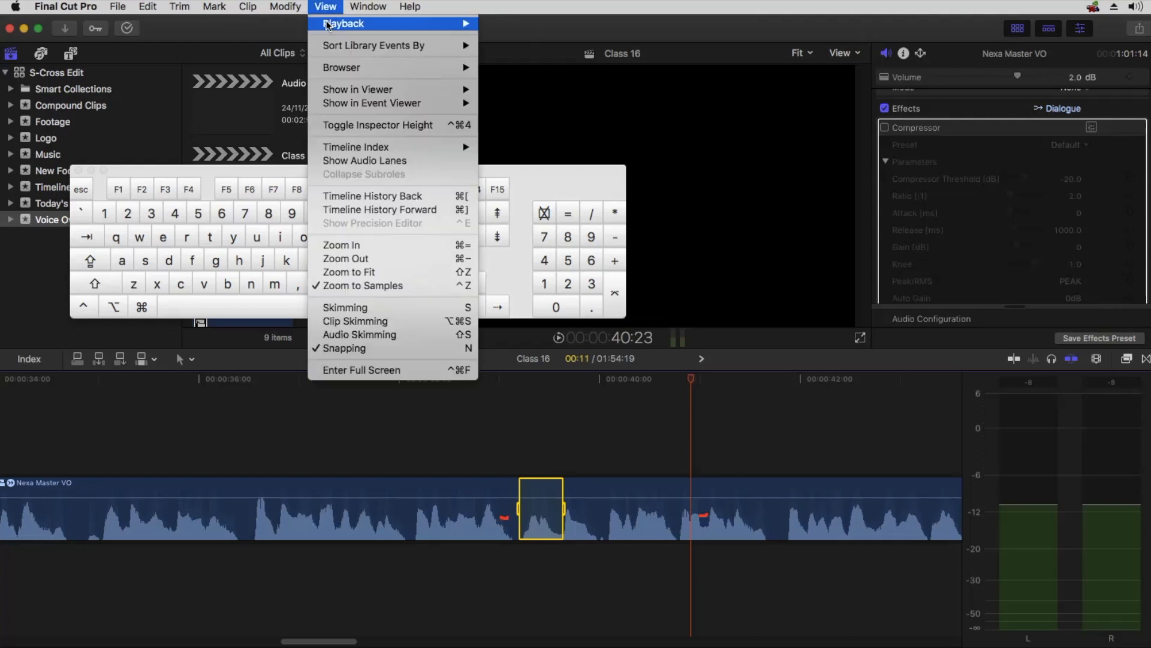
left_click(749, 361)
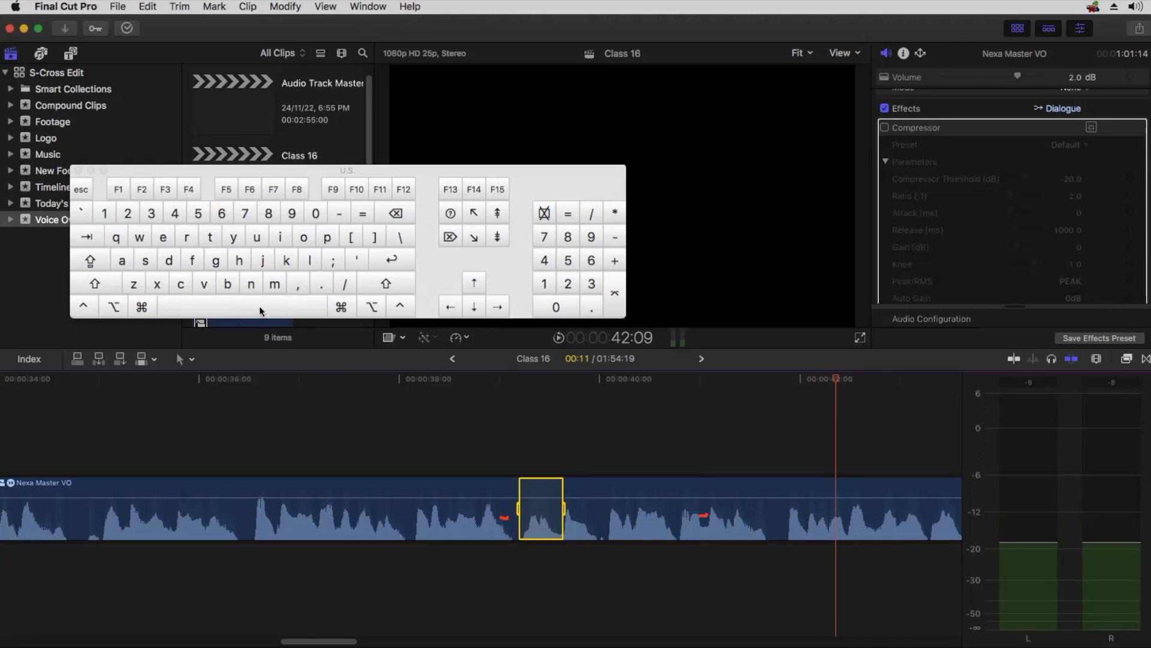
key("space")
key("space")
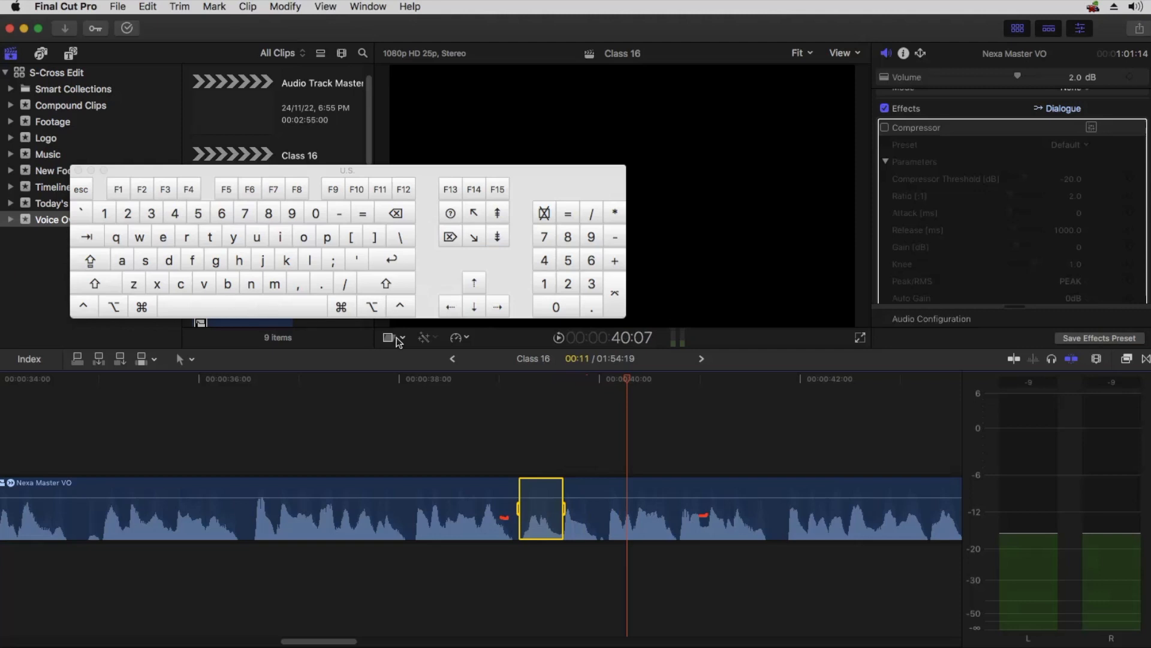
Loop the marked range and step back through its frames to check the voice level on the audio meters.
left_click(346, 288)
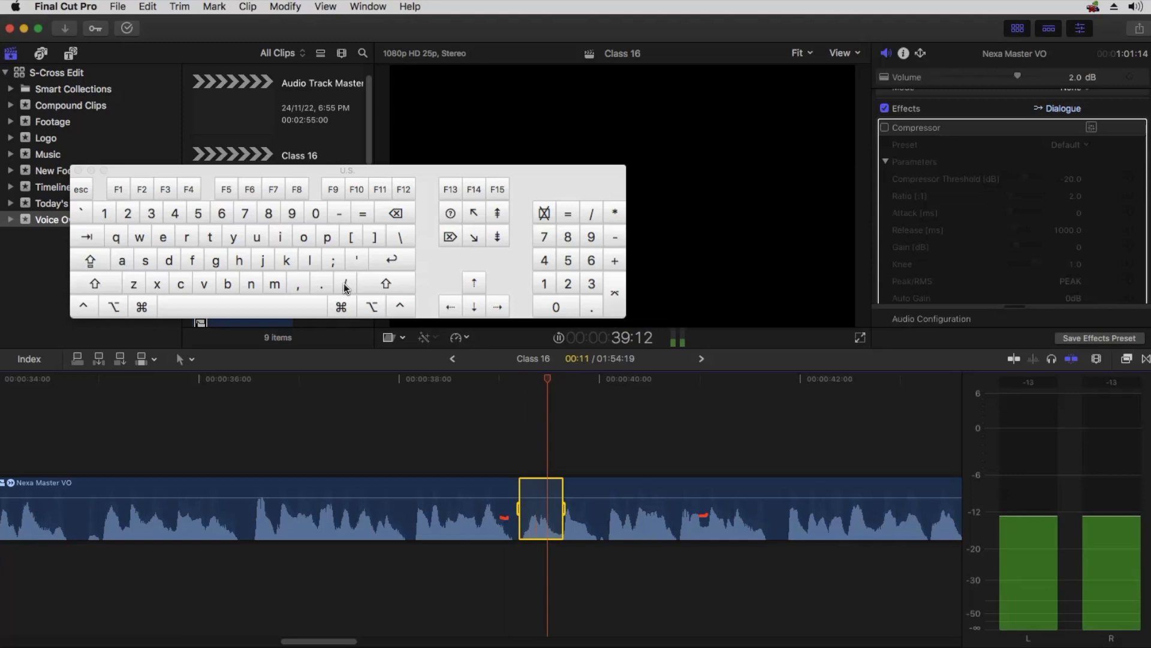
left_click(313, 309)
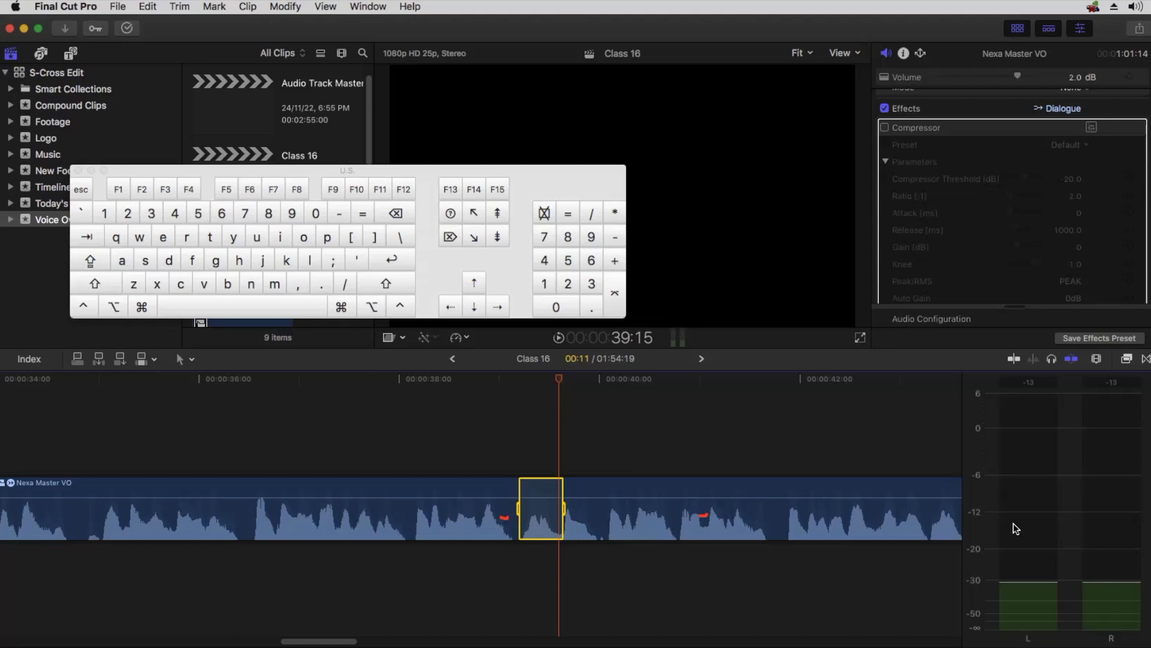
key("Left")
key("Left")
key("Left")
key("Left")
key("Left")
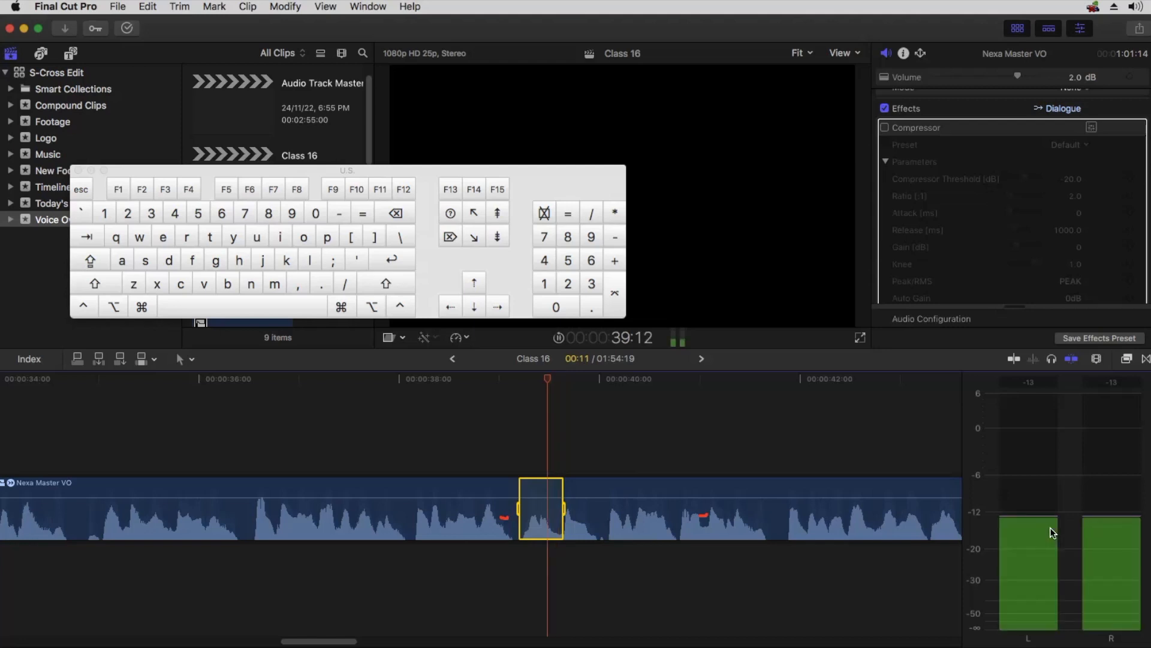
key("Left")
key("Left")
key("Left")
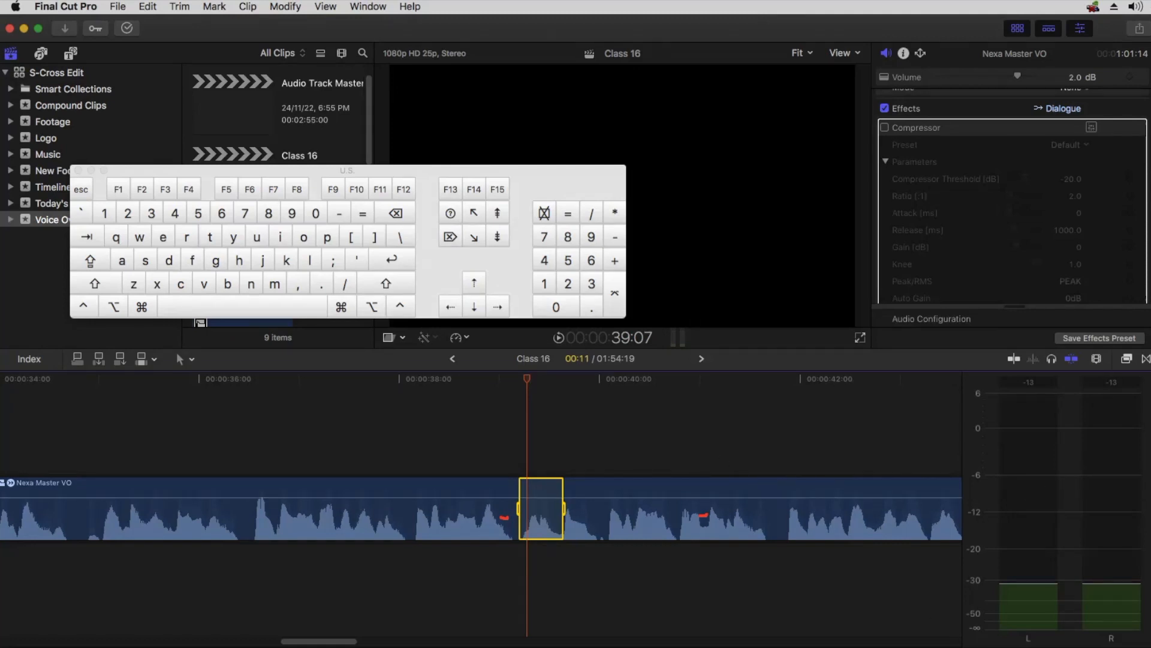
Clear the drawn marks and the range selection, and close the on-screen keyboard.
key("Escape")
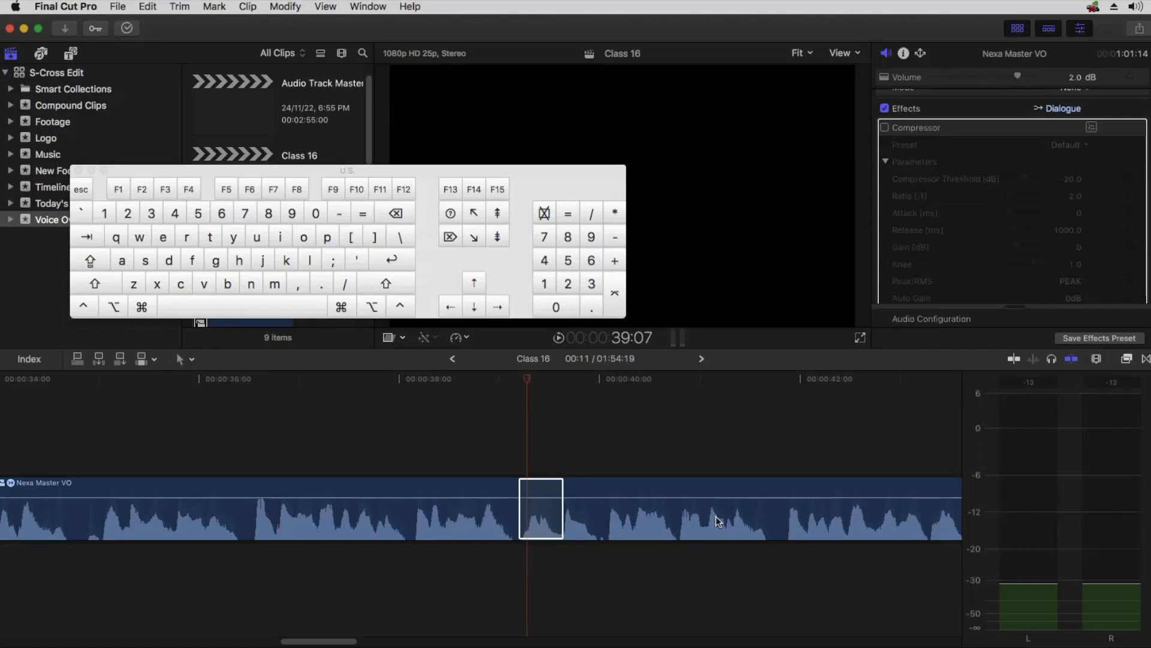
left_click(527, 442)
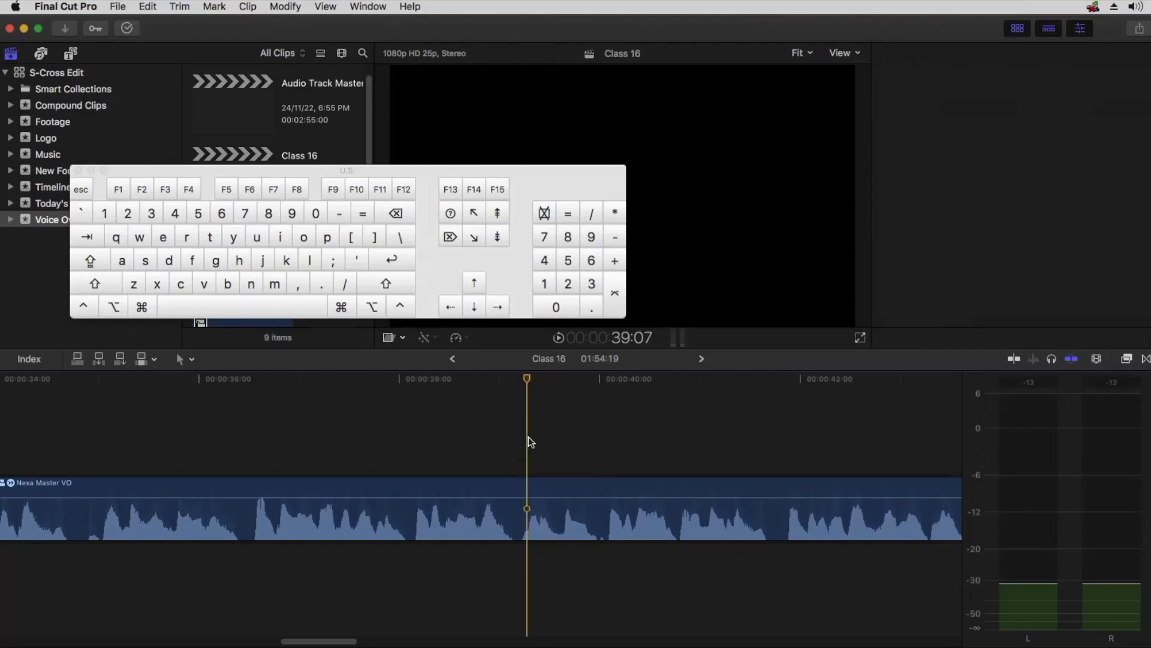
left_click(78, 172)
Place the playhead at 38:24 with the whole voice-over in view.
left_click(495, 413)
key("super+minus")
key("super+minus")
key("super+minus")
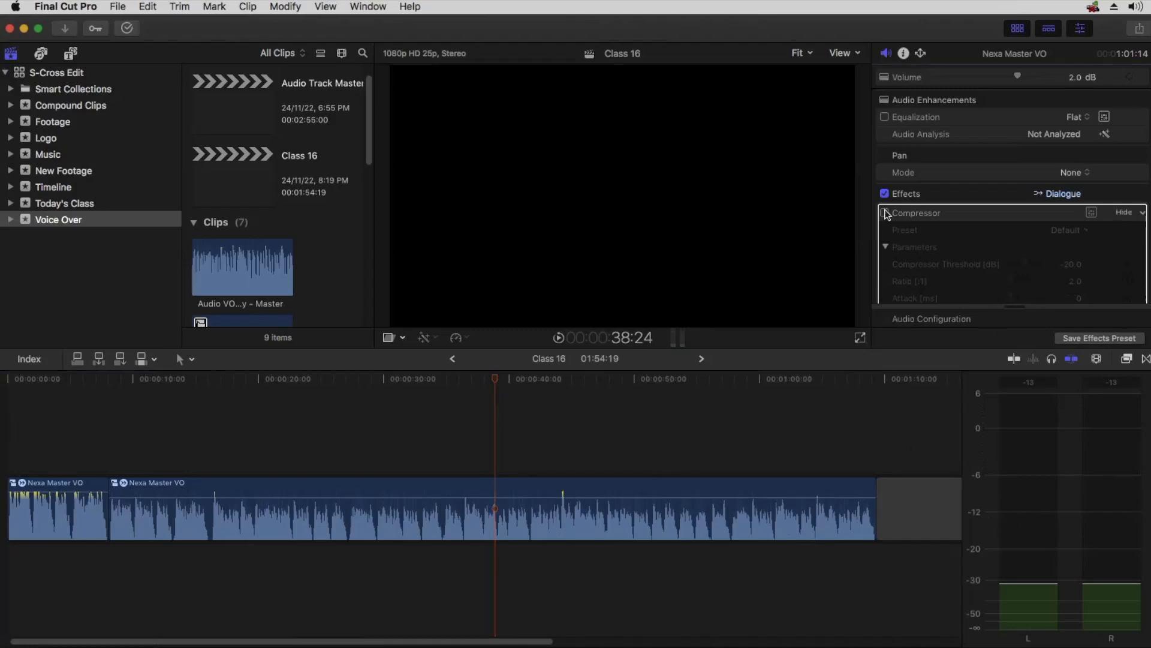
Turn the Compressor effect back on and set its threshold to -12 dB.
left_click(885, 212)
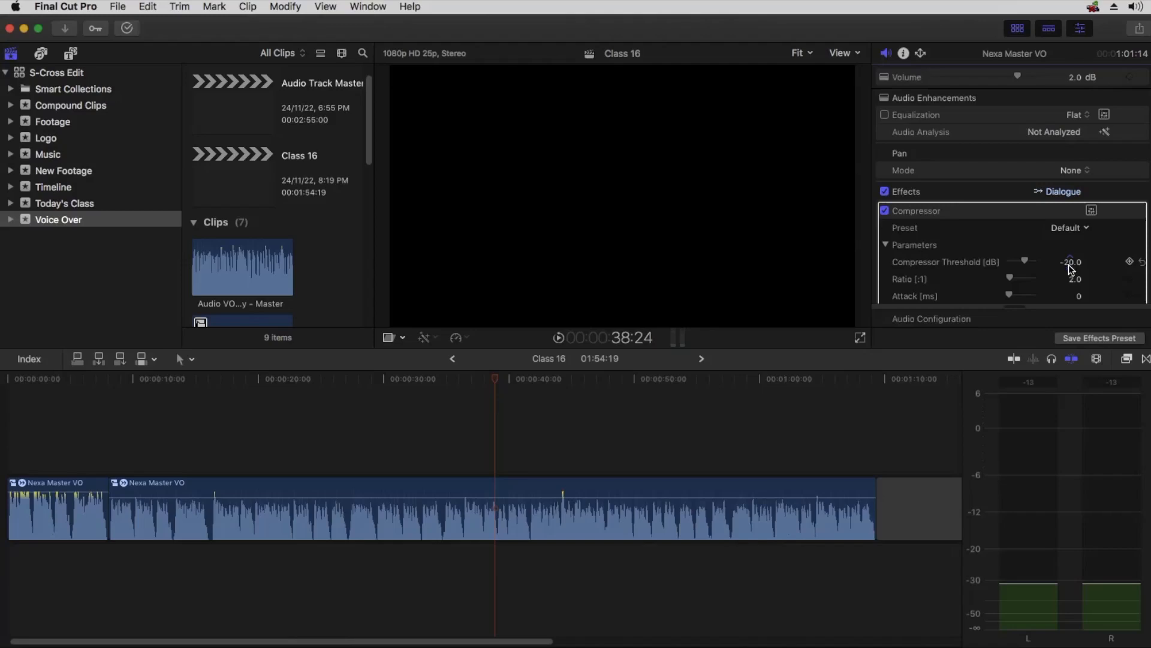
left_click_drag(1069, 264, 1092, 262)
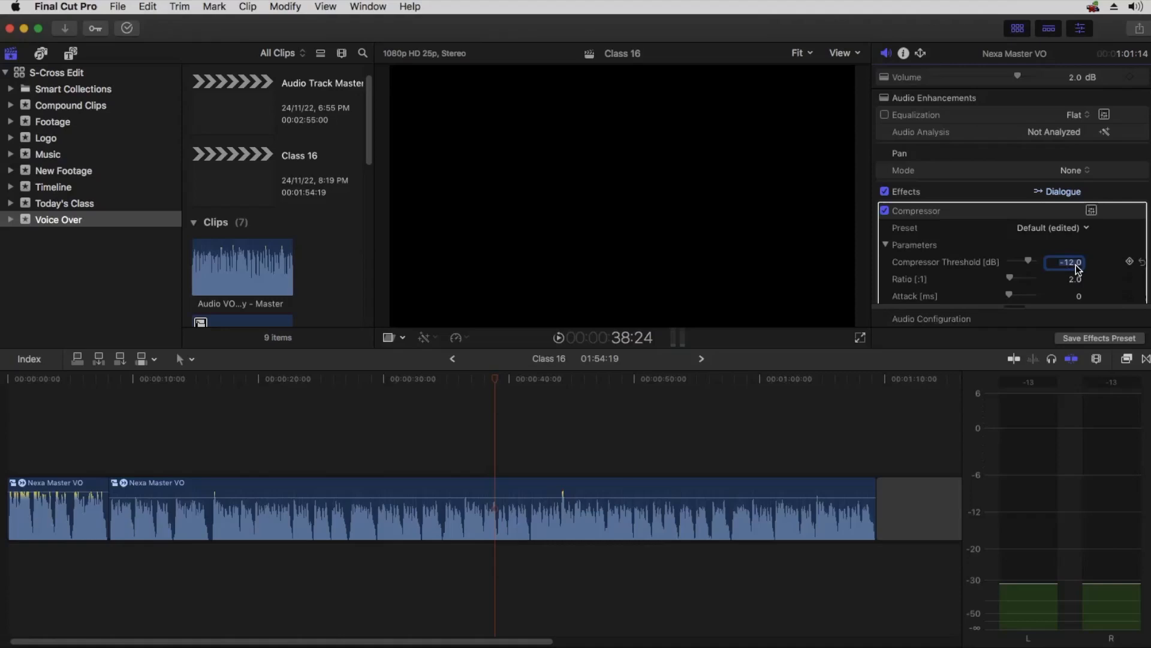
Draw a tall peak capped at 0 dB and a smaller peak capped at -12 dB over the audio meters.
left_click(1051, 534)
left_click(1007, 503)
mouse_move(990, 511)
left_mouse_down()
mouse_move(1013, 430)
mouse_move(1035, 548)
left_mouse_up()
mouse_move(990, 511)
left_mouse_down()
mouse_move(980, 549)
mouse_move(1049, 533)
mouse_move(1059, 512)
mouse_move(1085, 541)
left_mouse_up()
left_click(992, 433)
left_click_drag(992, 433, 1026, 432)
left_click_drag(1048, 514, 1071, 511)
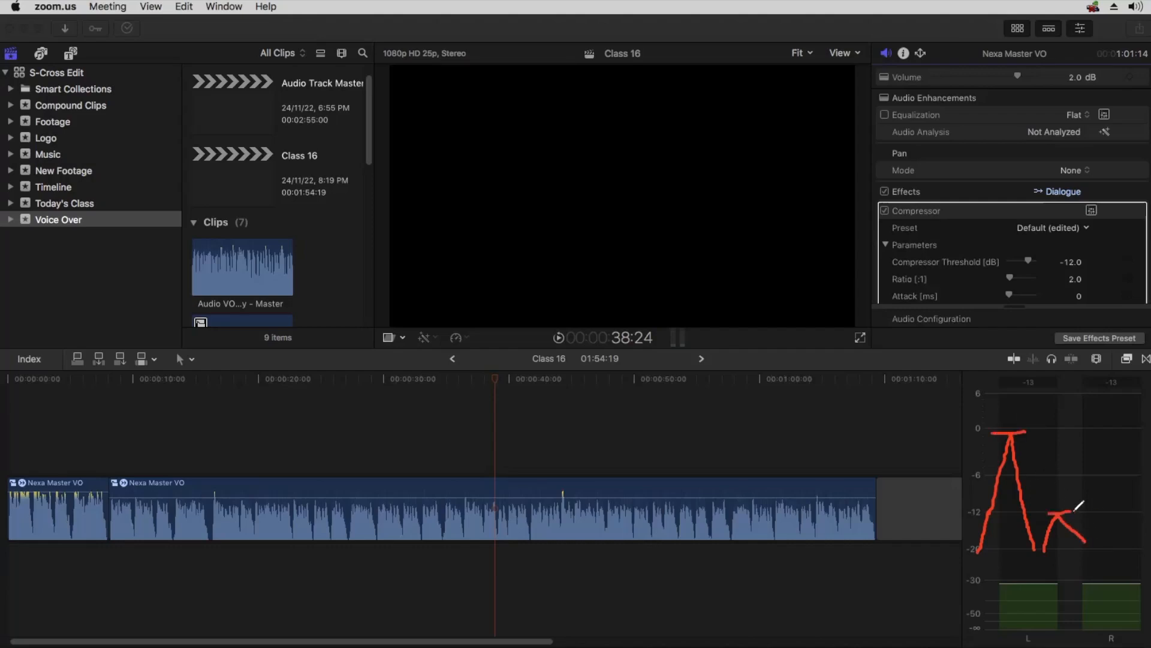
Mark the gap between the two drawn peaks and add a baseline and horizontal level lines across the audio meters.
mouse_move(1022, 449)
left_mouse_down()
mouse_move(1047, 491)
mouse_move(1059, 487)
mouse_move(1036, 453)
left_mouse_up()
left_click_drag(971, 550, 1119, 545)
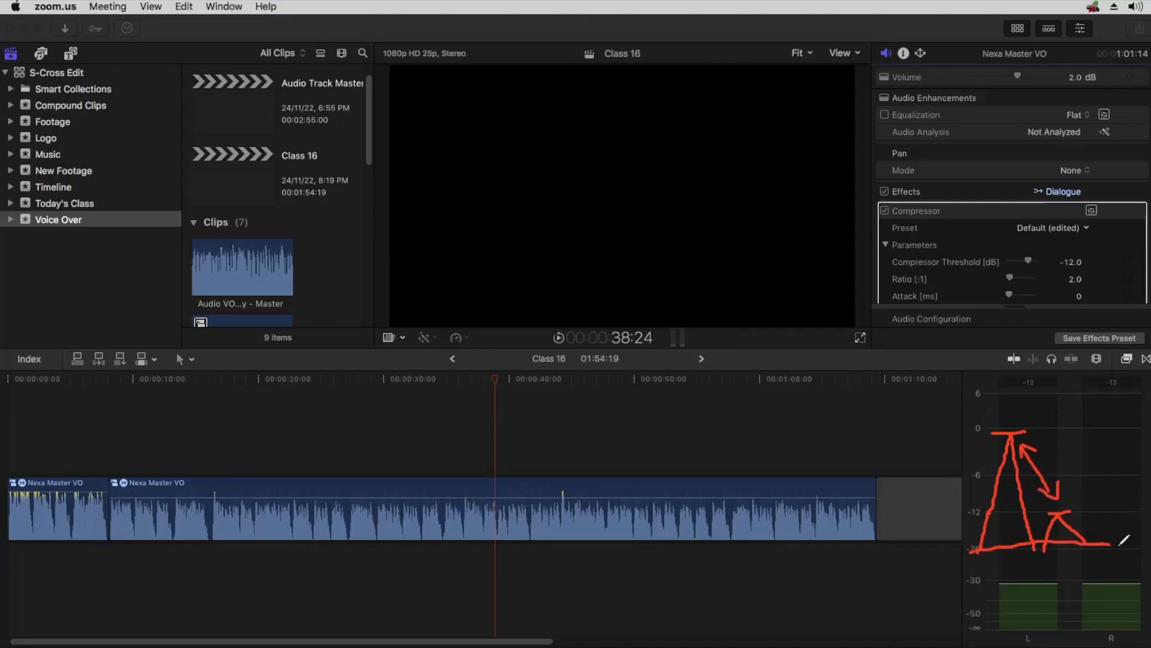
left_click_drag(1024, 430, 1085, 430)
left_click_drag(952, 493, 1130, 490)
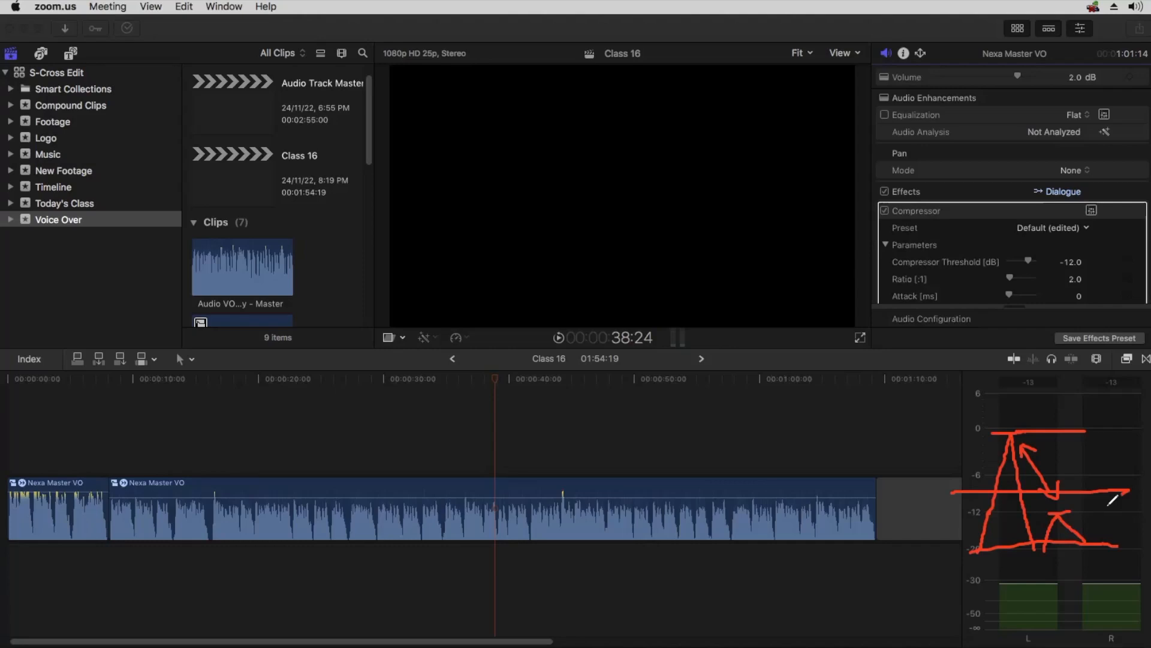
mouse_move(1130, 511)
left_mouse_down()
mouse_move(963, 516)
mouse_move(1014, 534)
mouse_move(1125, 538)
left_mouse_up()
left_click_drag(960, 464, 1117, 463)
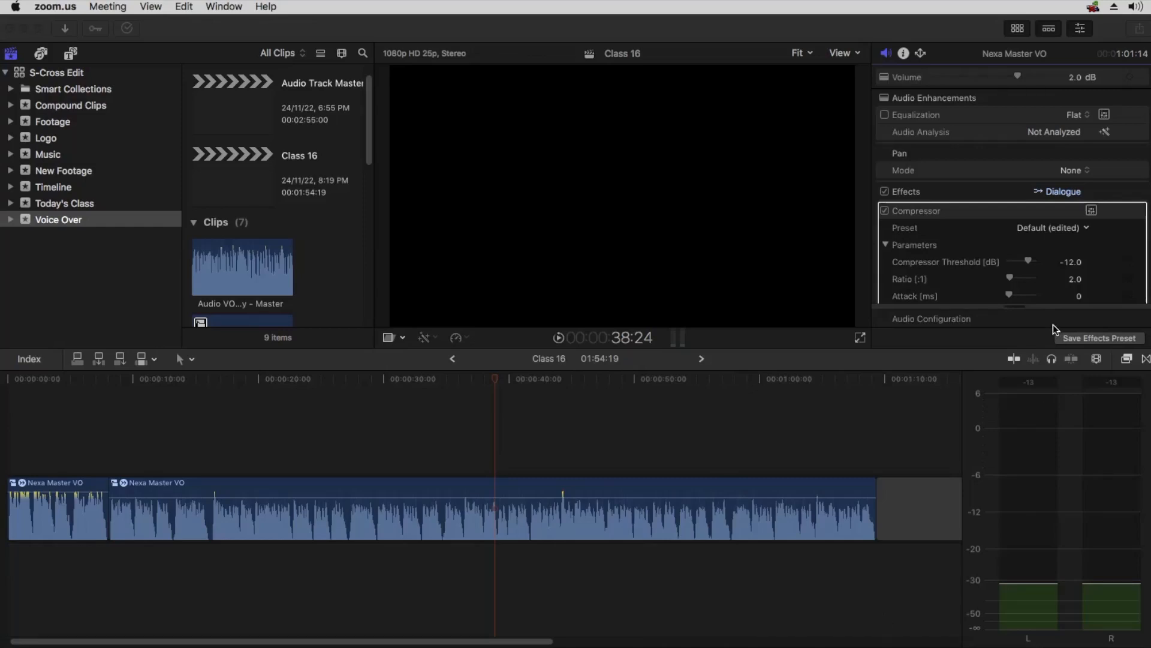
Try a Compressor ratio of 5 and undo the ratio change.
left_click(1073, 280)
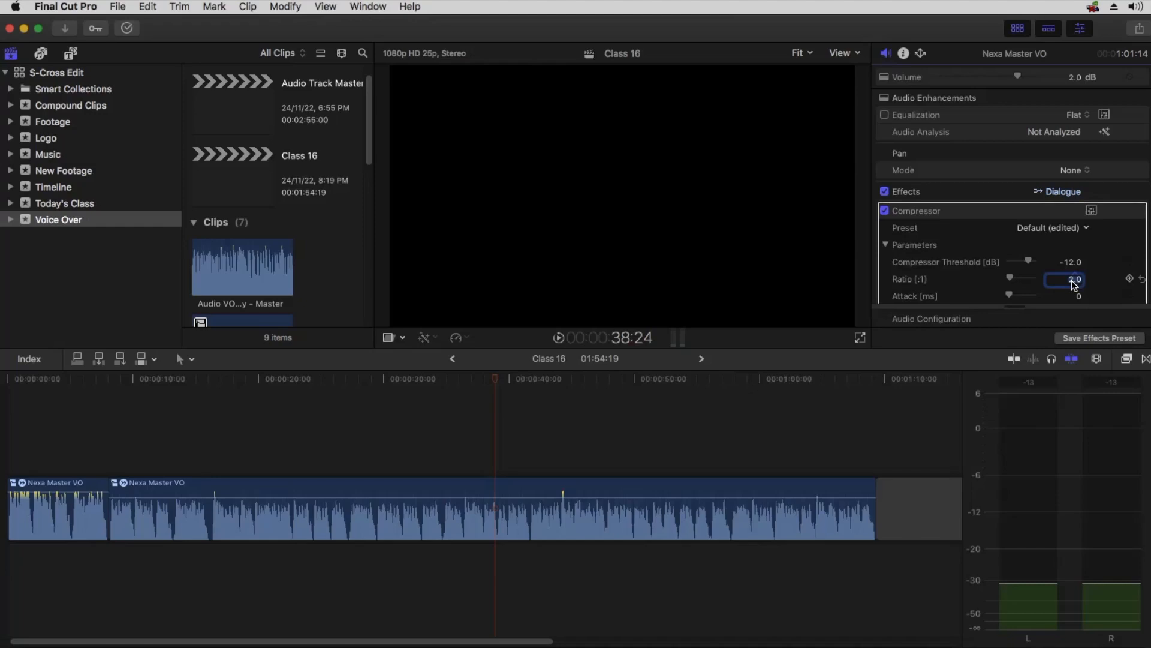
type("5")
key("BackSpace")
type("6")
key("BackSpace")
type("5")
key("Return")
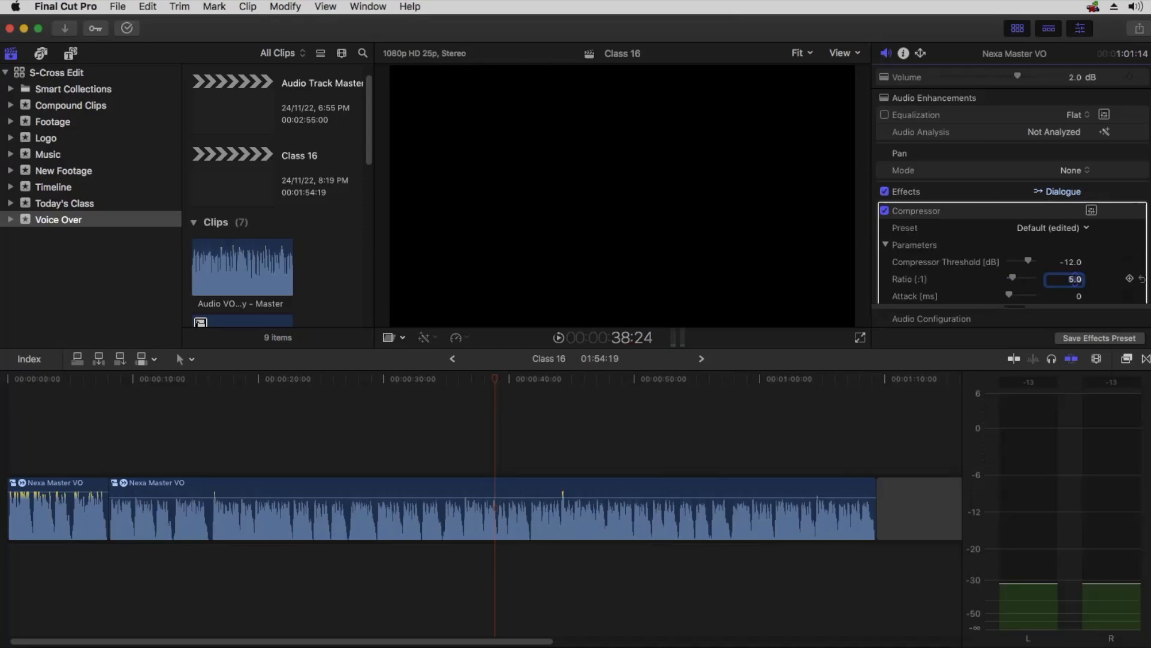
left_click(1056, 280)
key("super+z")
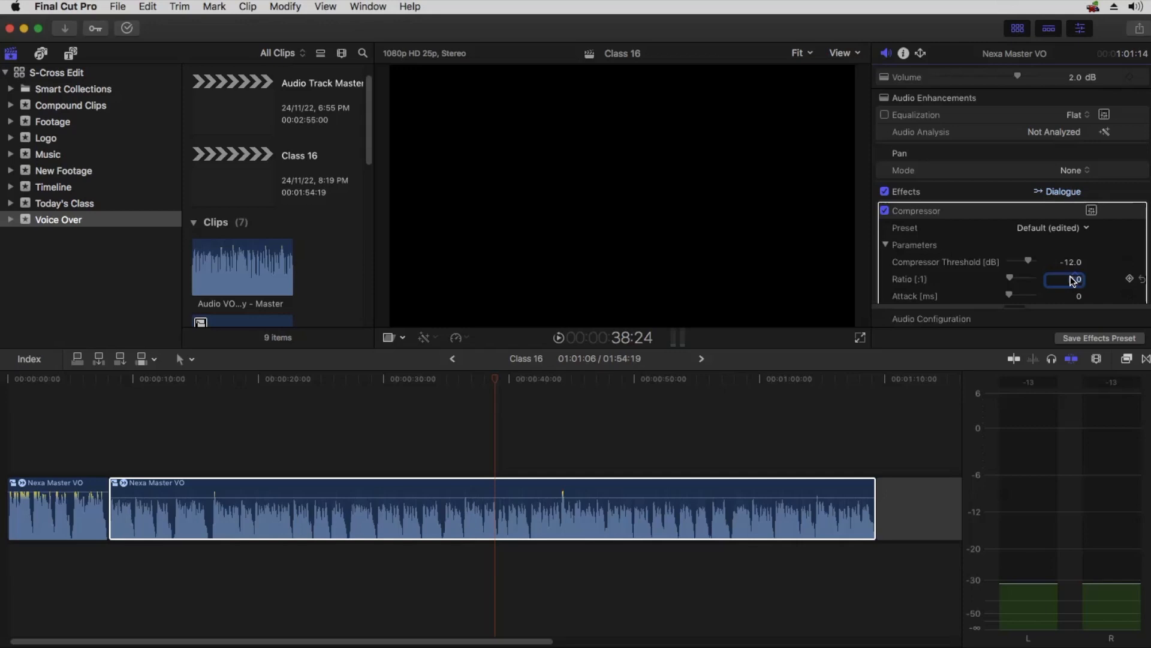
Compare Compressor ratios of 5, 6, 20 and 100 on the waveform, finishing with the ratio set to 5.
type("5")
key("Return")
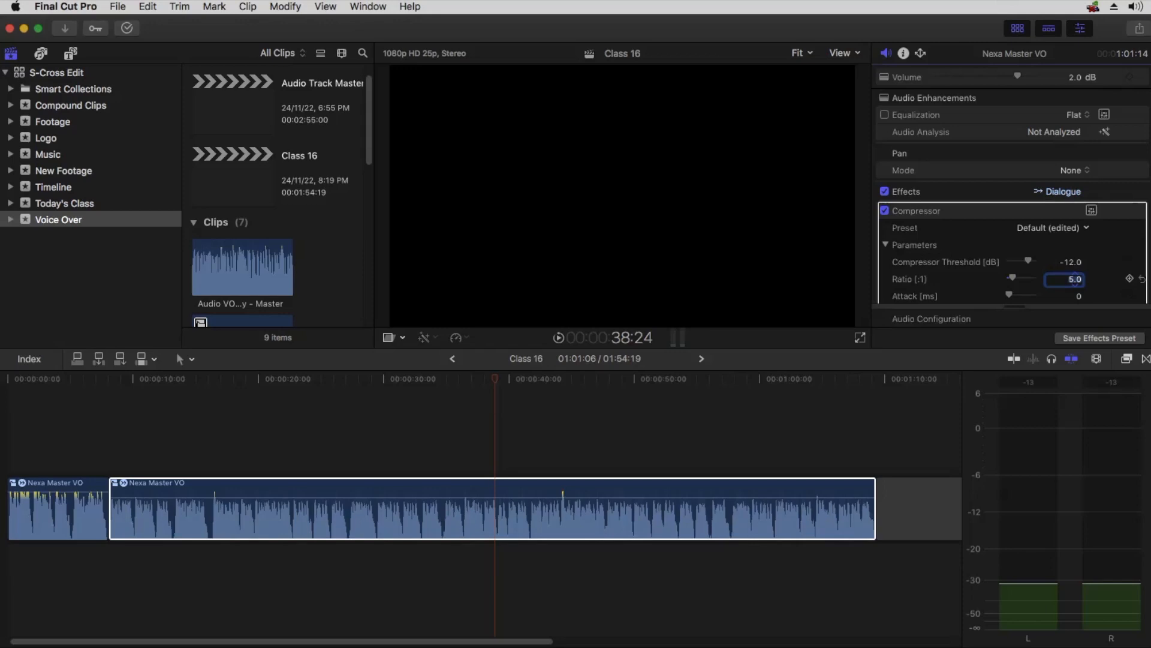
type("6")
key("Return")
type("20")
key("Return")
type("100")
key("Return")
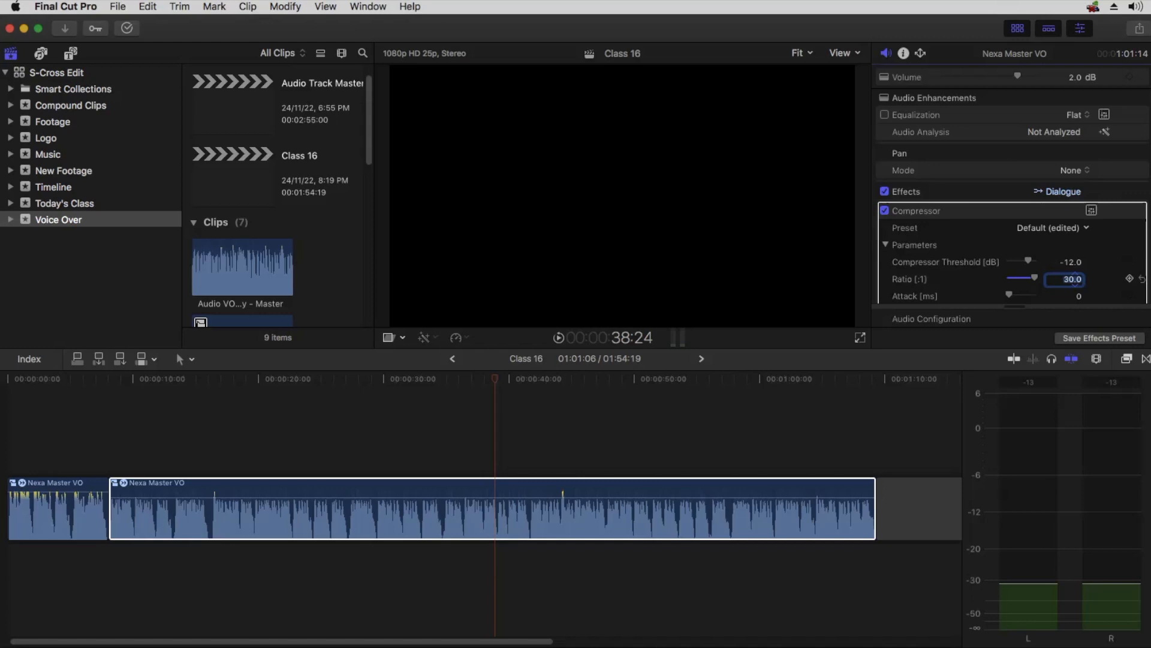
type("5")
key("Return")
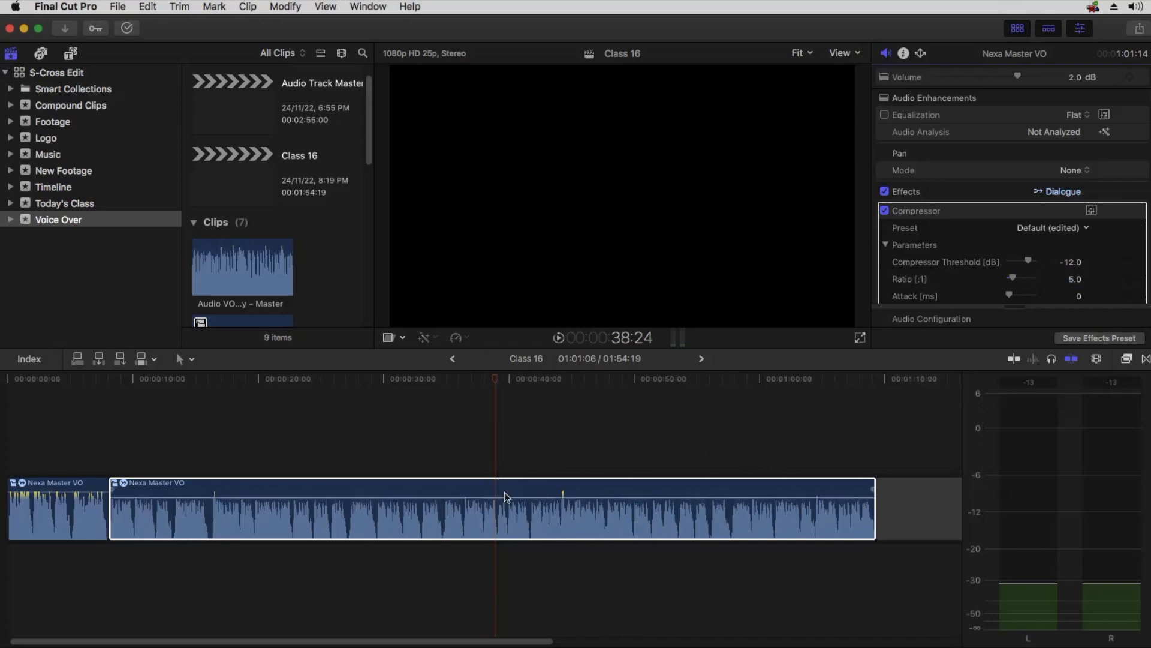
Range-select an 11-frame section of the voice-over just after the playhead at 38:24.
key("super+equal")
key("super+equal")
key("super+equal")
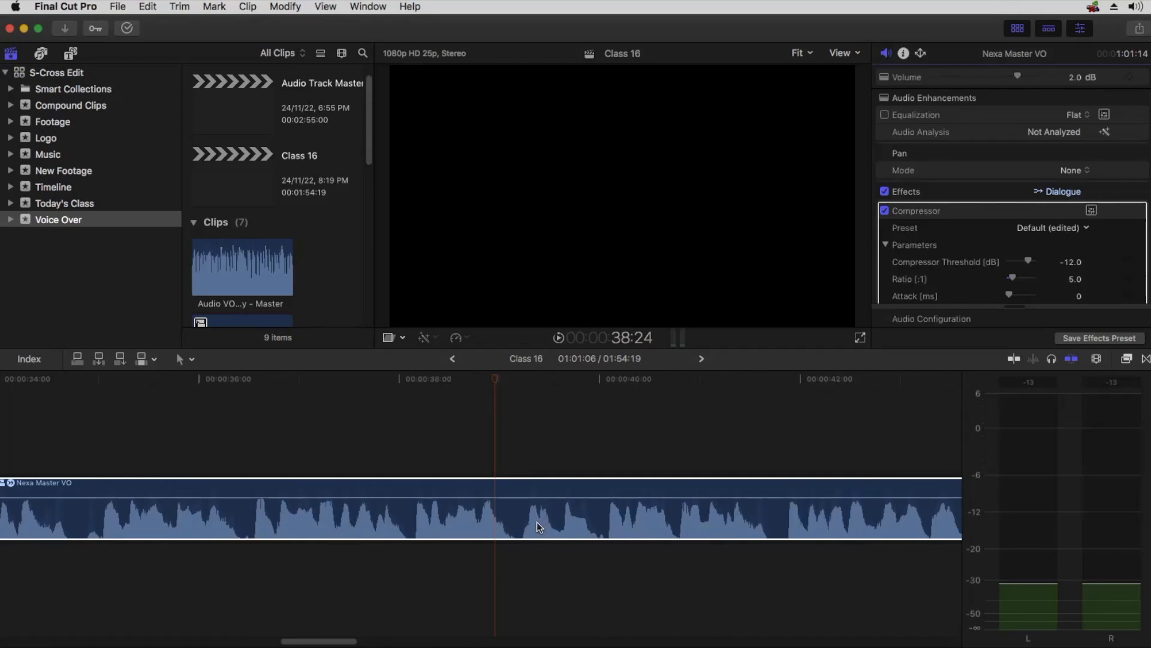
key("b")
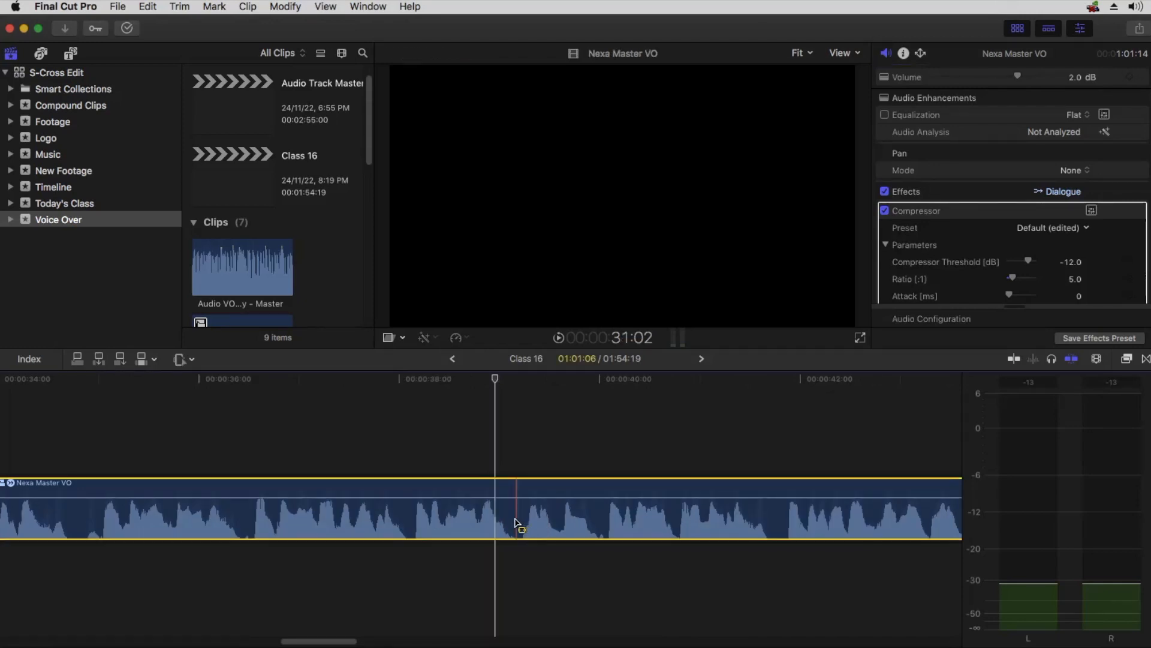
left_click_drag(515, 519, 564, 523)
Open the on-screen keyboard and play the selected range to check its level on the audio meters.
left_click(1149, 6)
left_click(1149, 79)
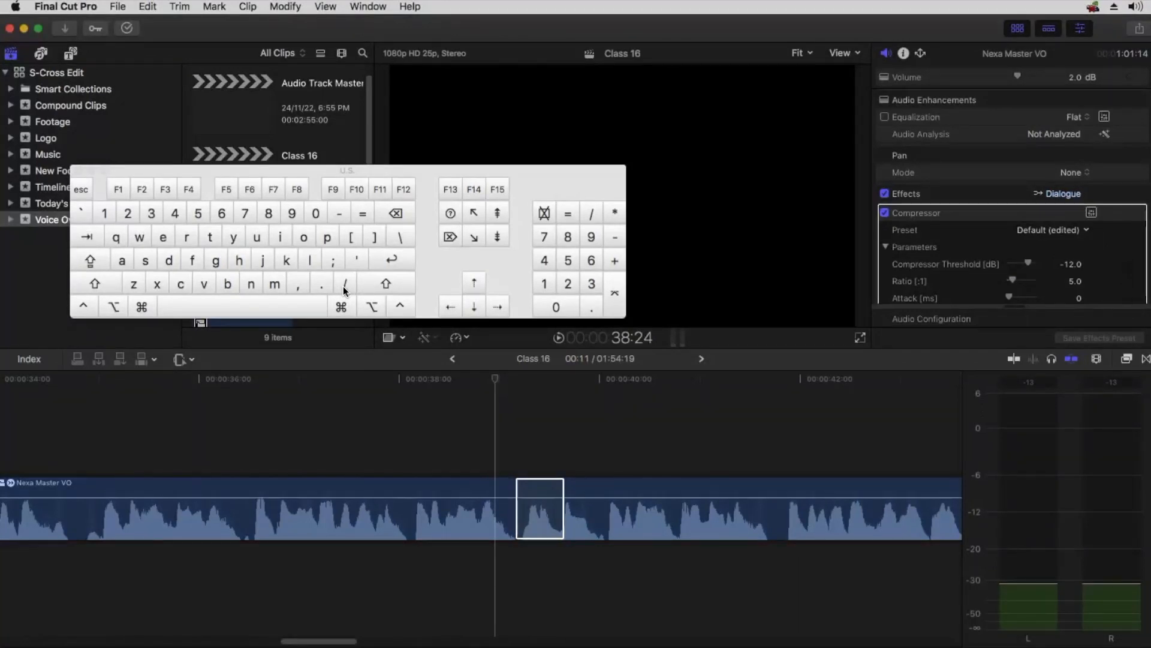
left_click(1044, 519)
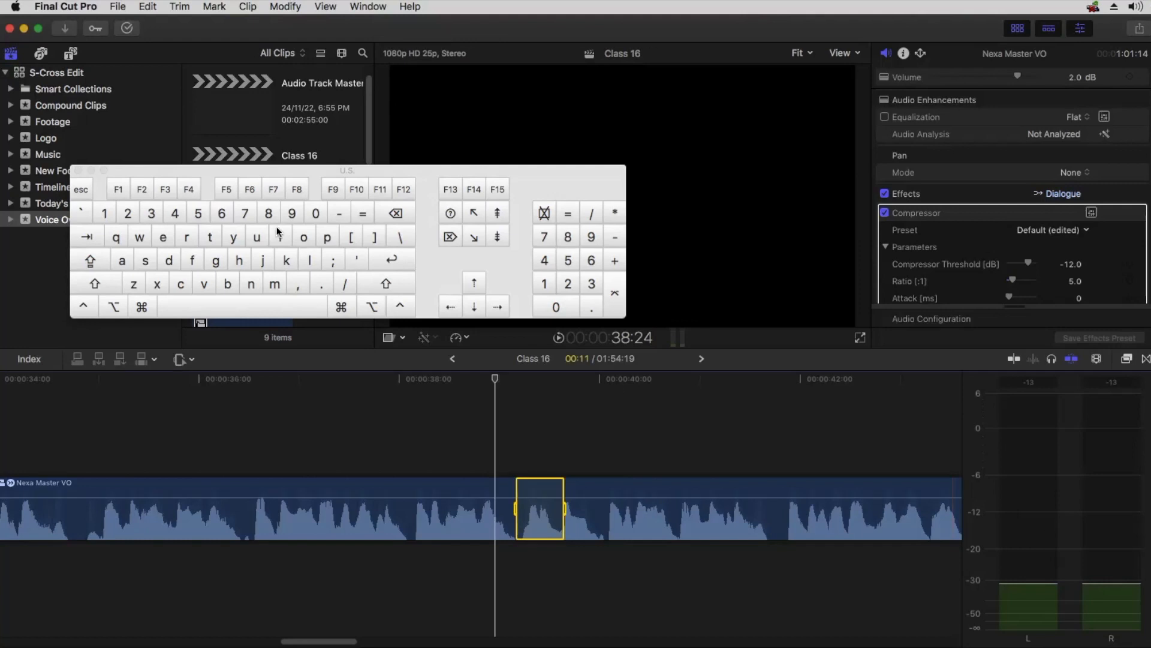
left_click(343, 283)
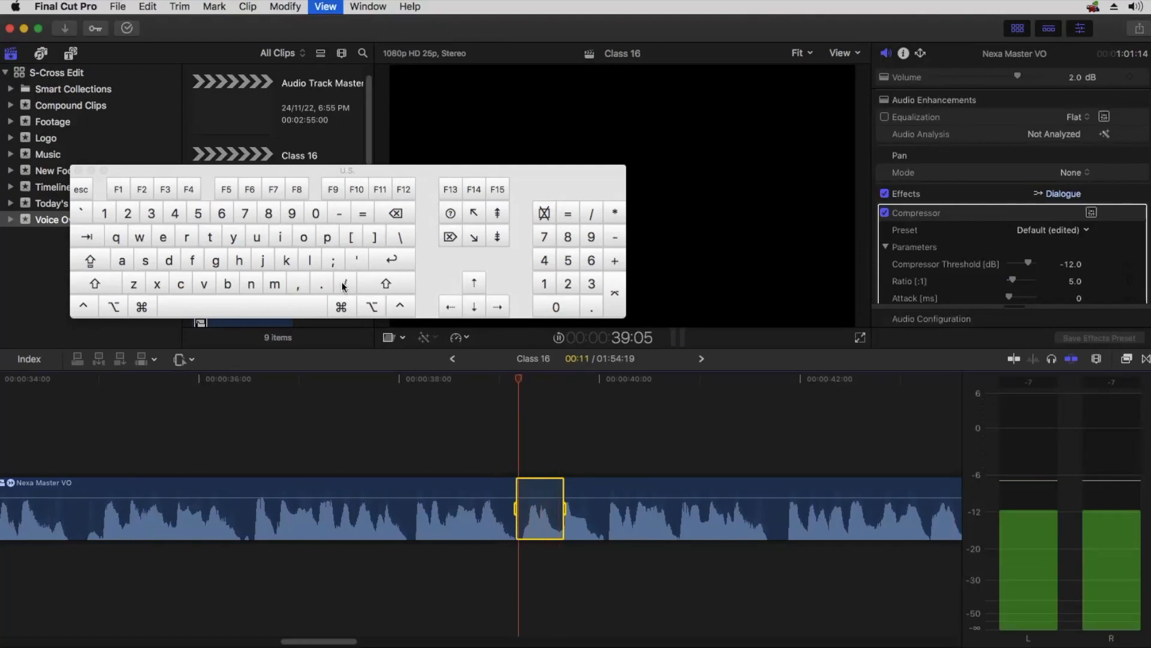
left_click(294, 306)
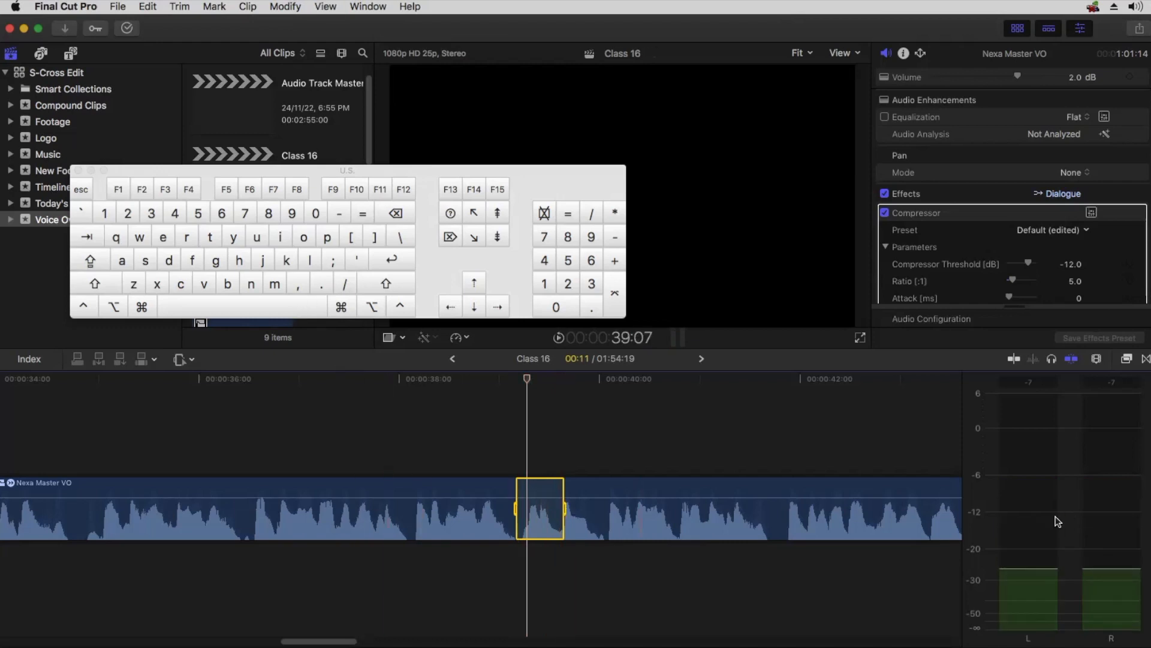
Set the Compressor's ratio to 1 and play the selected range to check its level.
left_click(1076, 283)
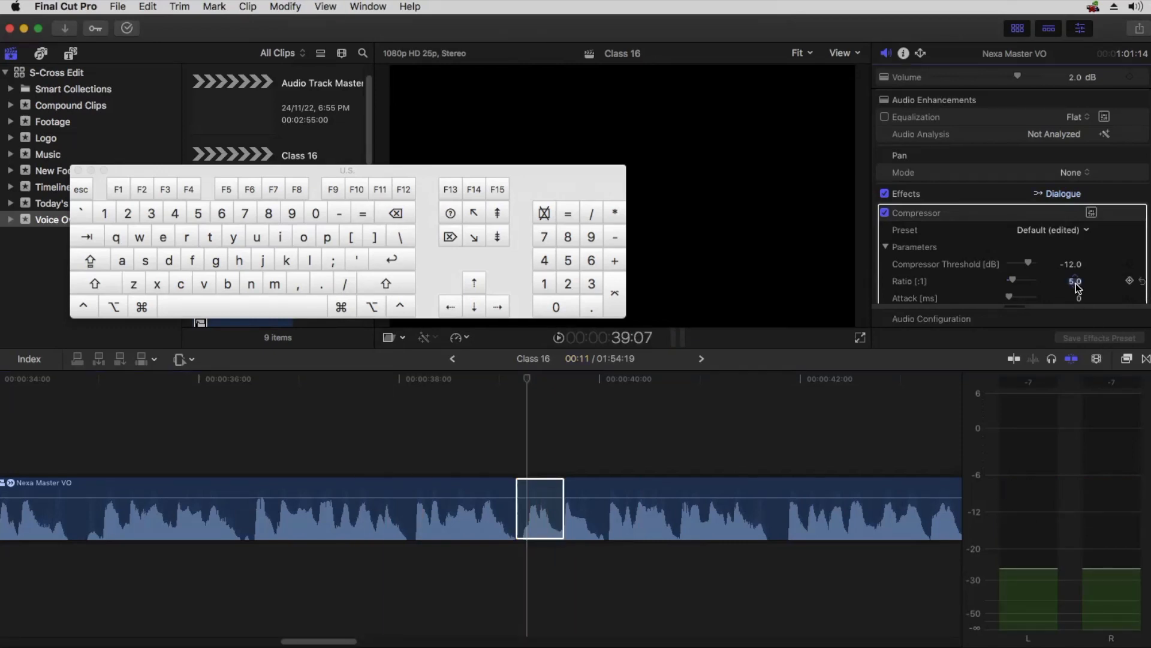
type("1")
key("Return")
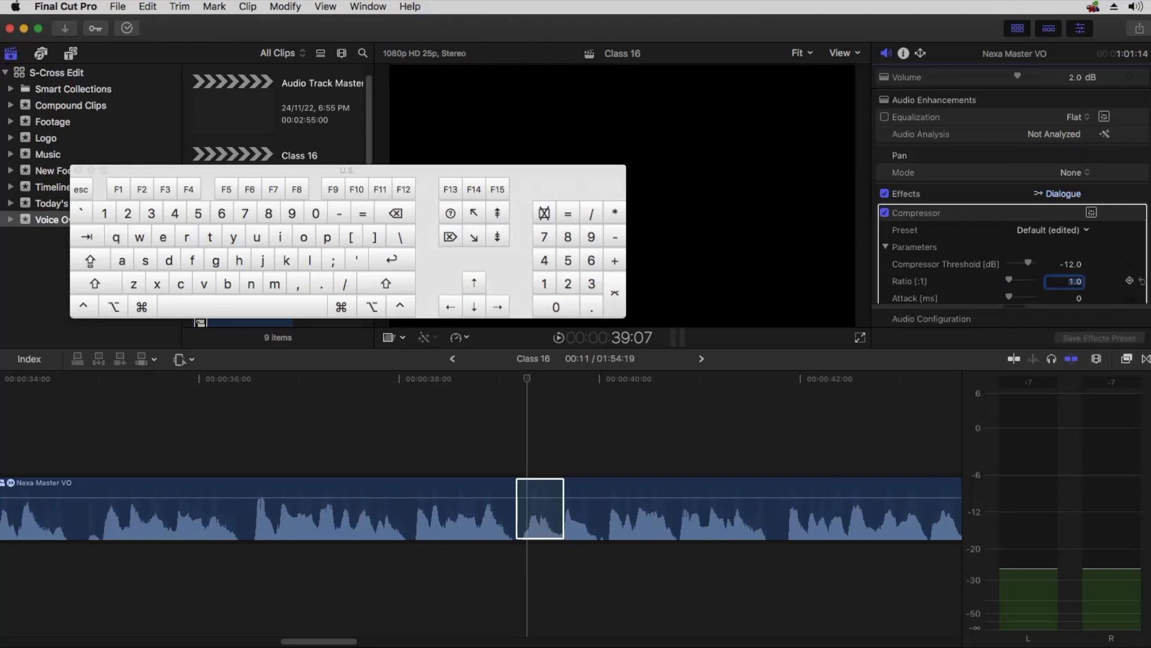
left_click(886, 421)
left_click(341, 290)
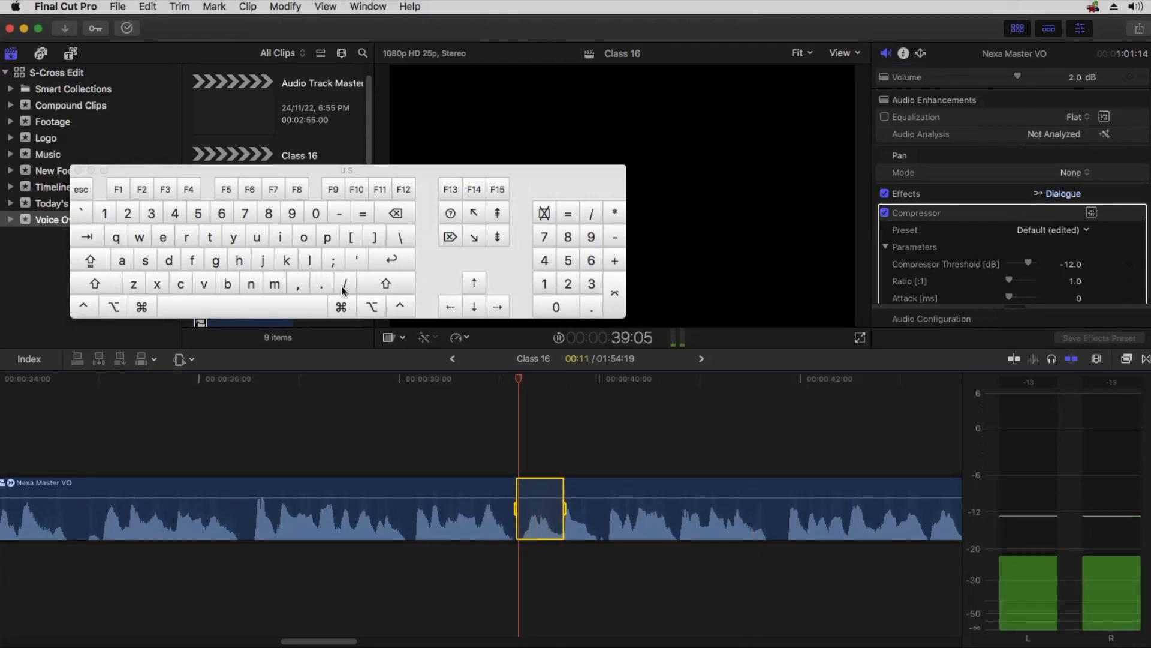
key("space")
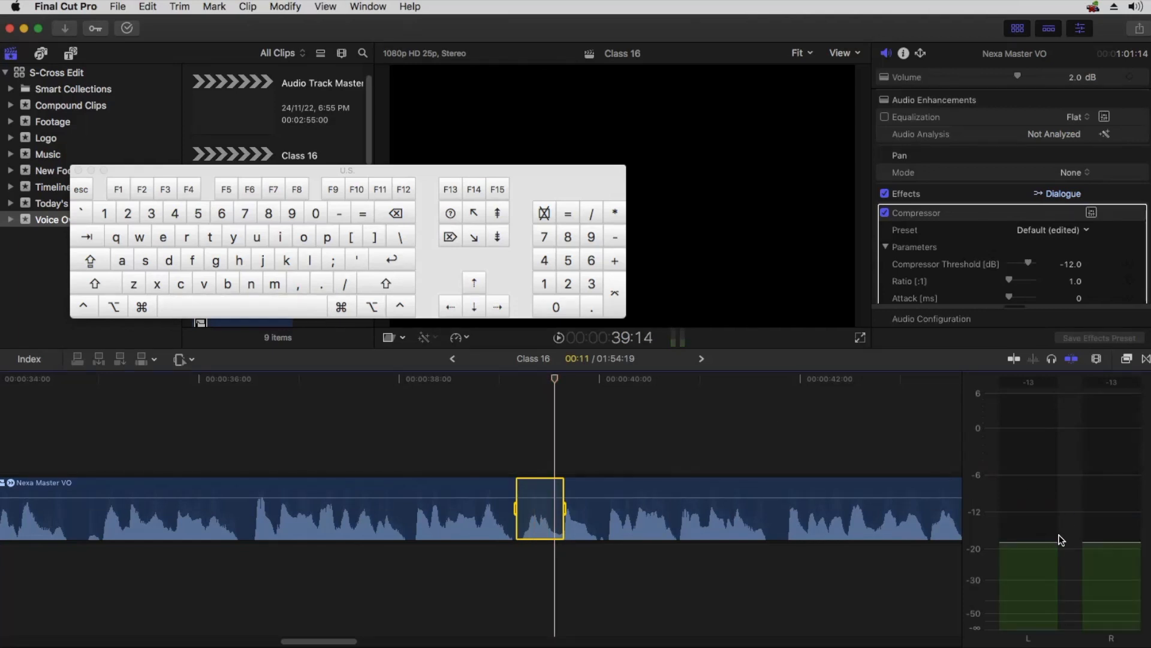
Set the Compressor's ratio to 8 and play the selected range to check its level.
left_click(1075, 282)
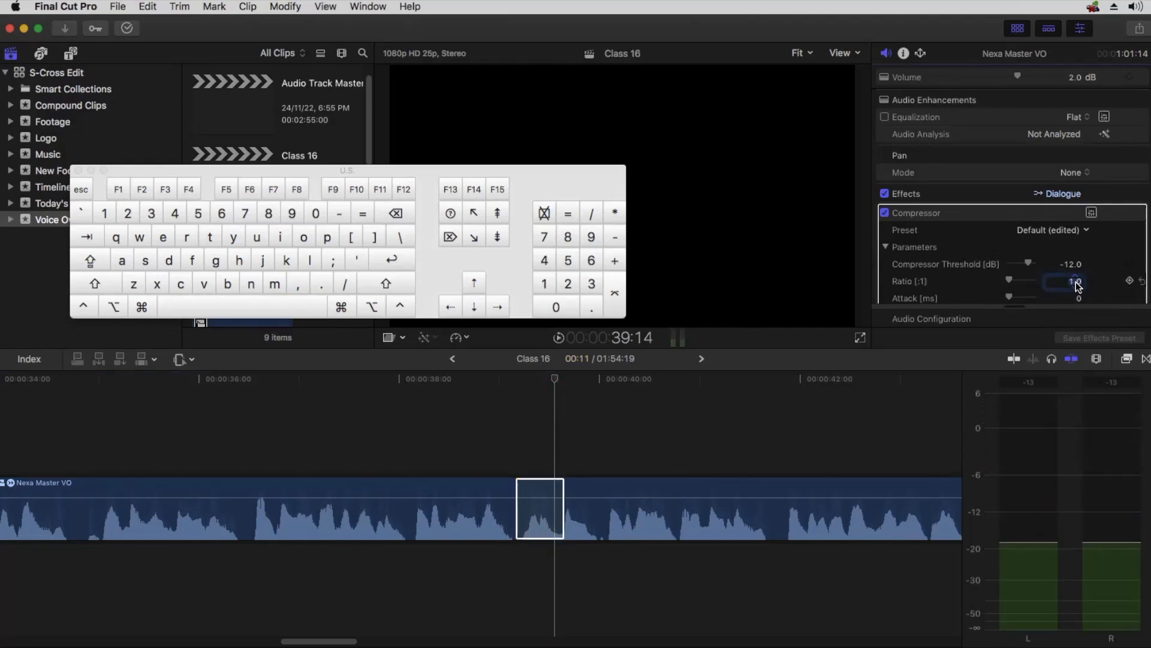
type("8")
key("Return")
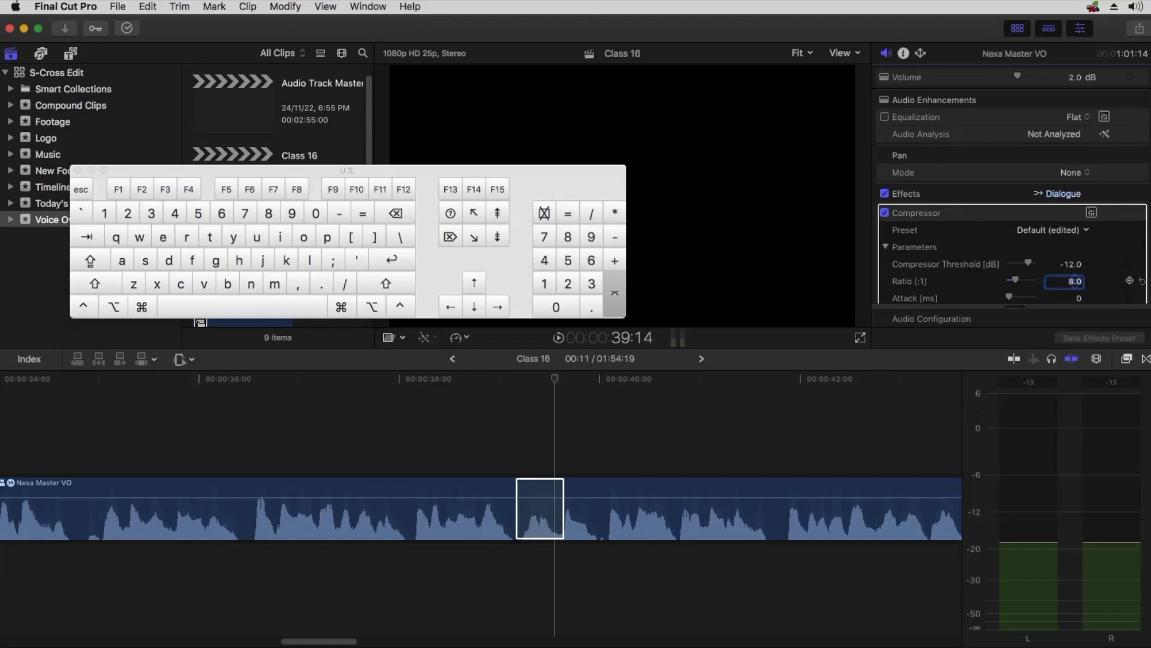
left_click(347, 286)
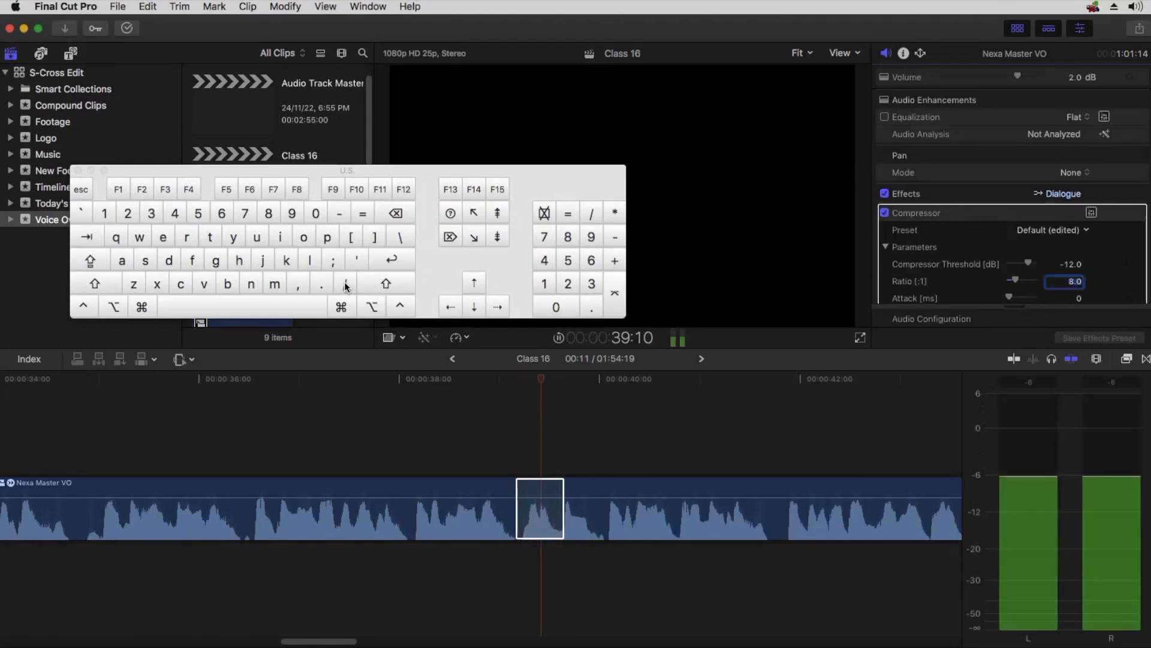
left_click(321, 304)
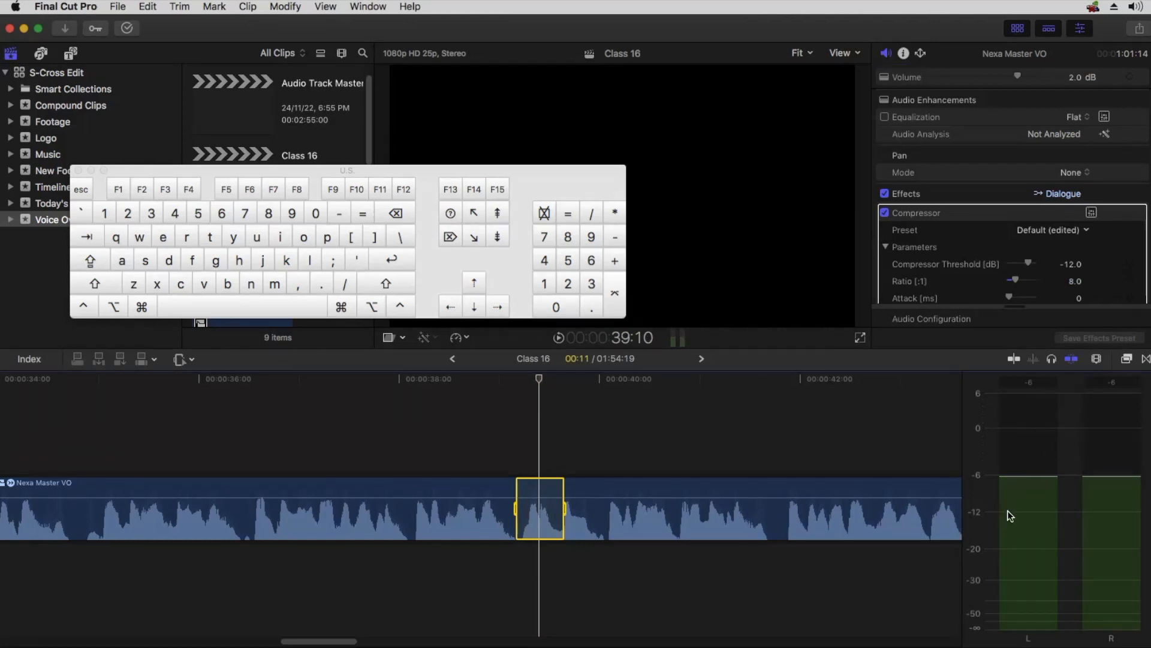
Set the Compressor's ratio to 5 and play the selected range again.
left_click(1078, 283)
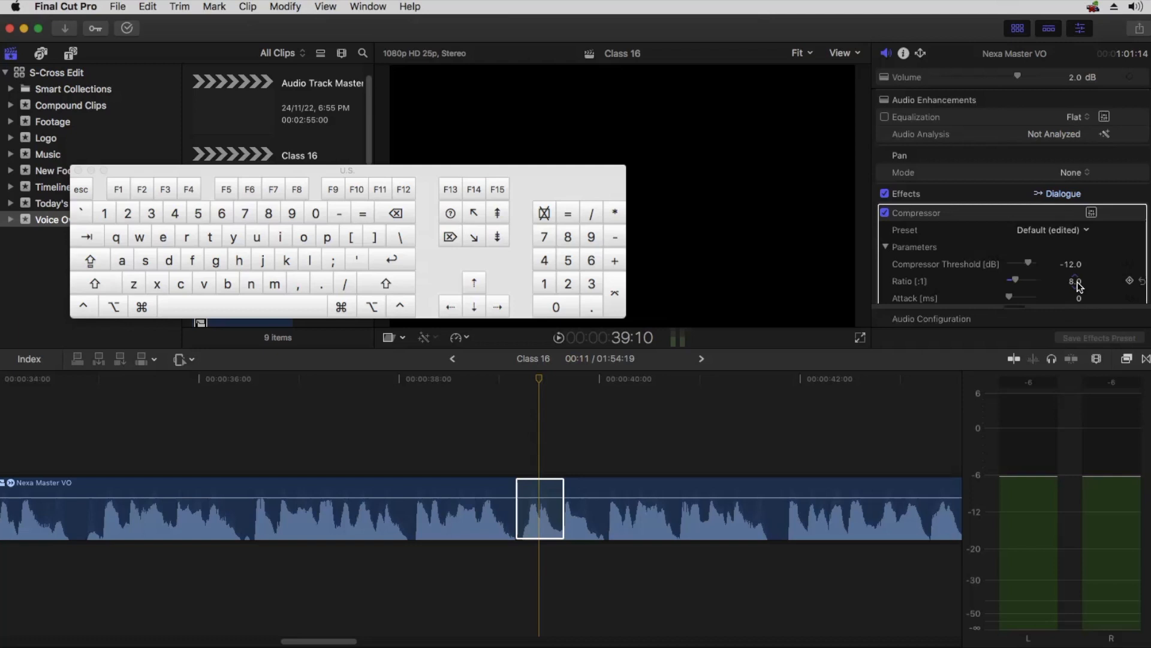
left_click(1078, 283)
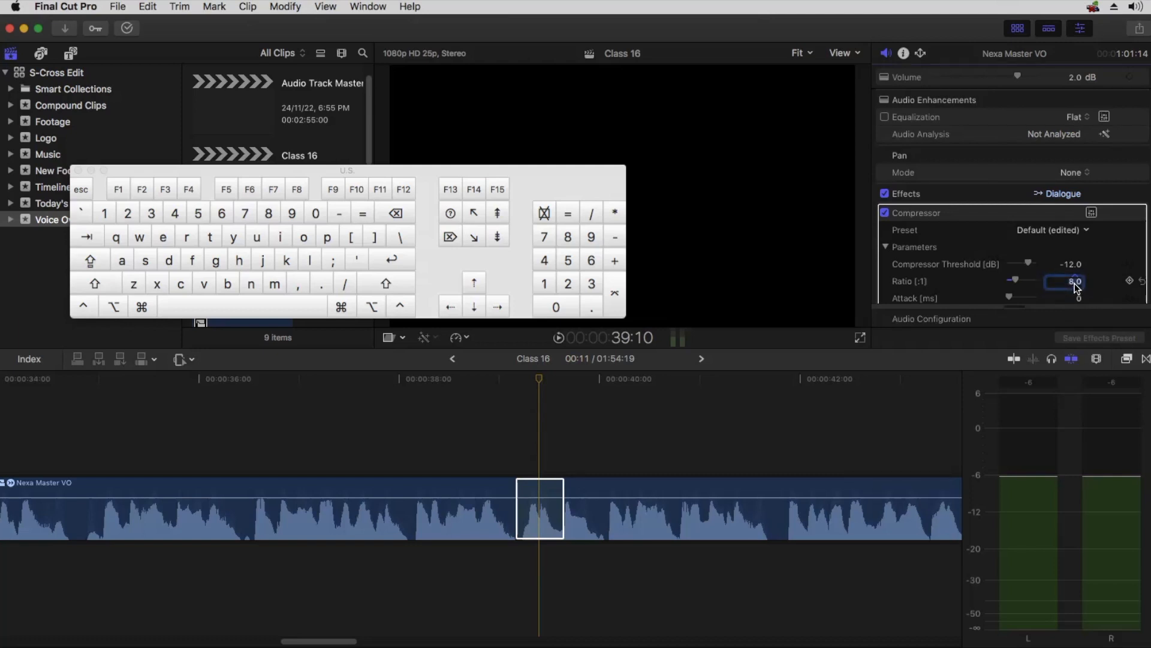
type("5")
key("Return")
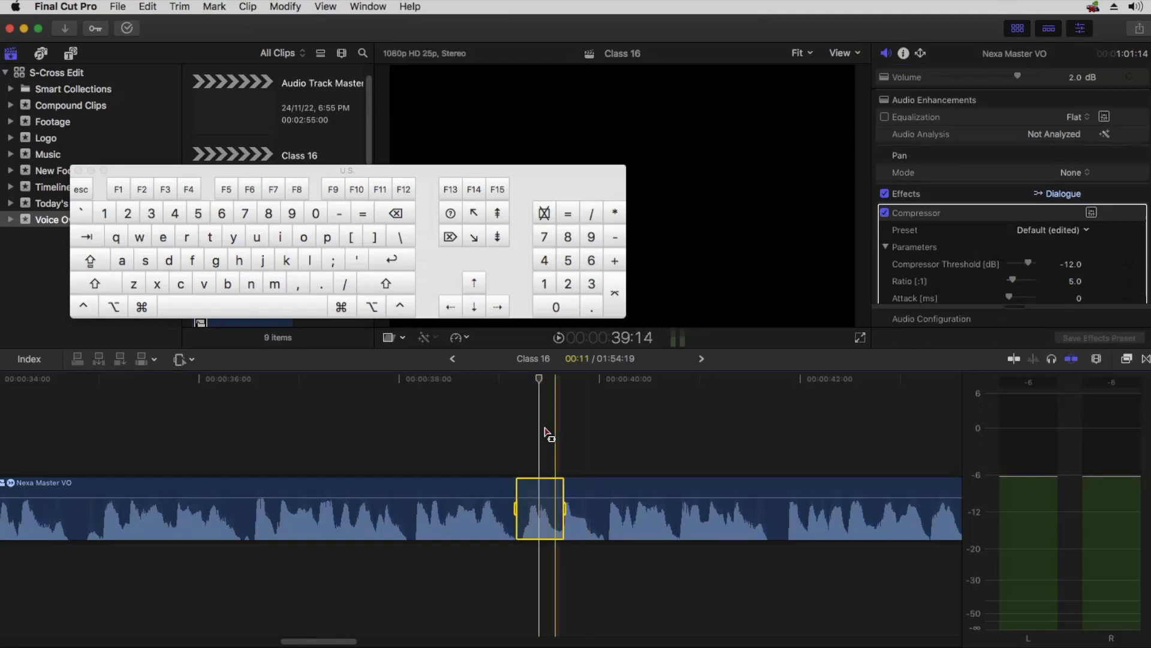
left_click(345, 286)
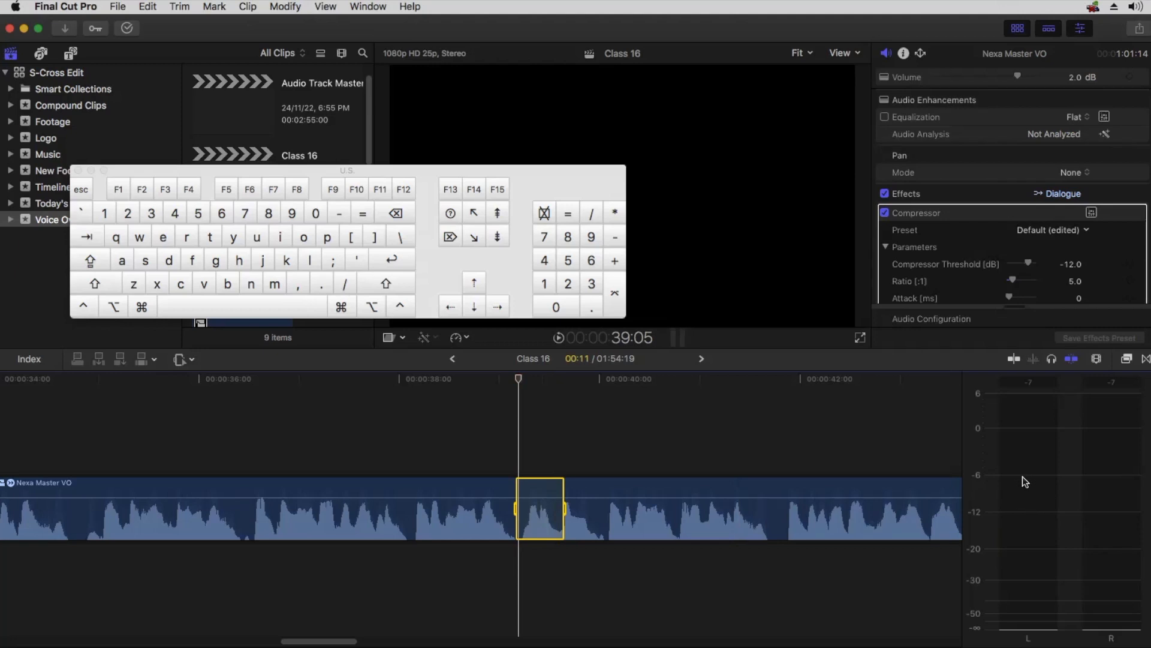
Clear the range selection and play the voice-over across the yellow peak near 44 seconds to check its level.
left_click(528, 428)
key("super+minus")
key("super+minus")
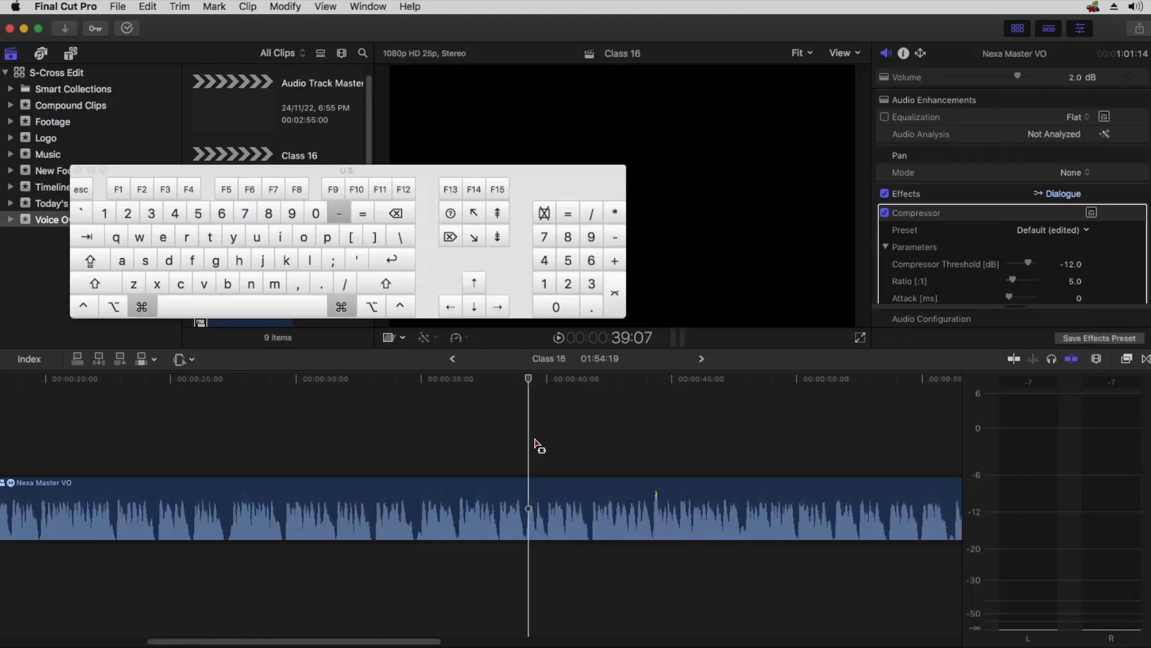
left_click(582, 497)
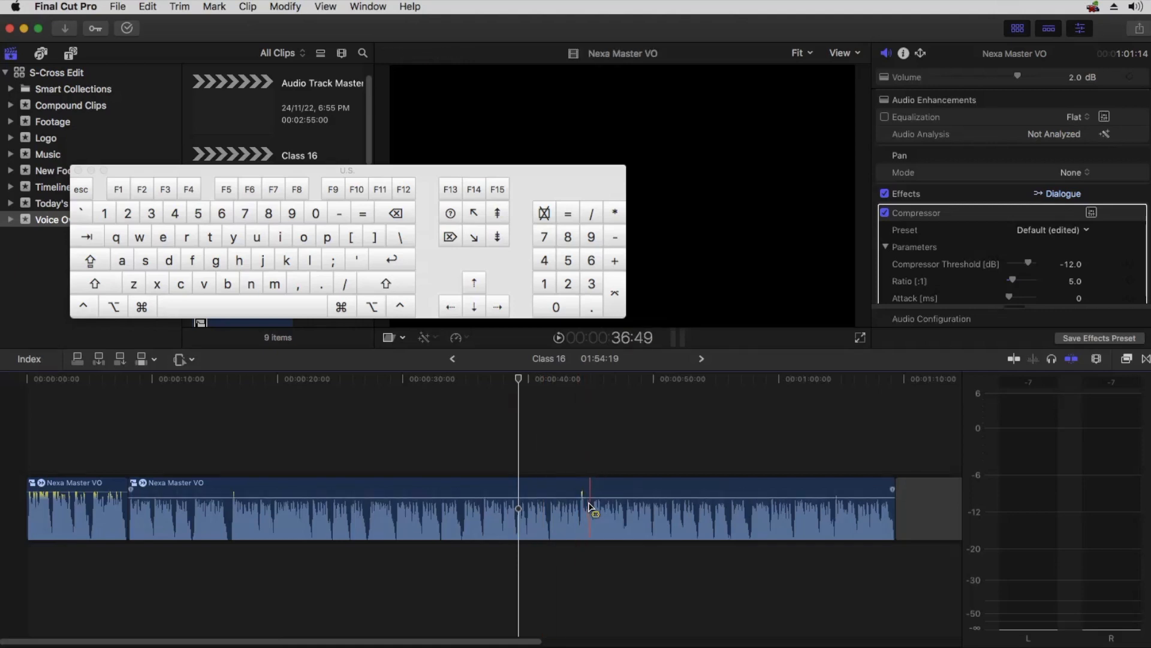
left_click_drag(568, 379, 577, 380)
key("space")
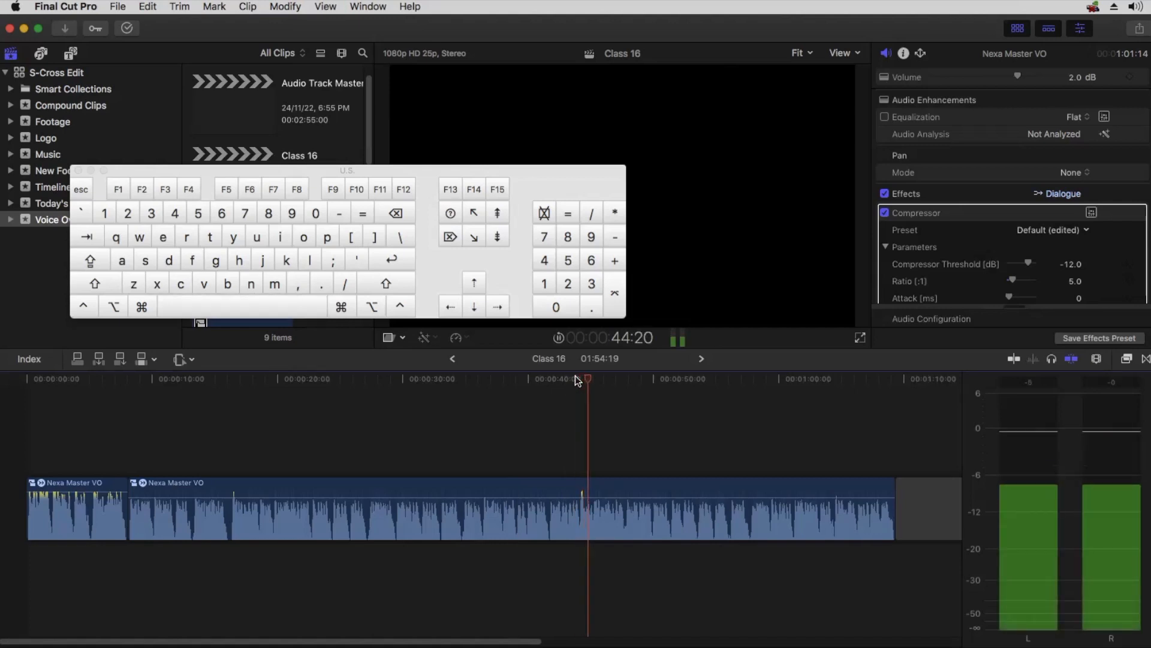
Stop playback and place the playhead at 44:04, just before the yellow peak in the voice-over.
left_click(578, 378)
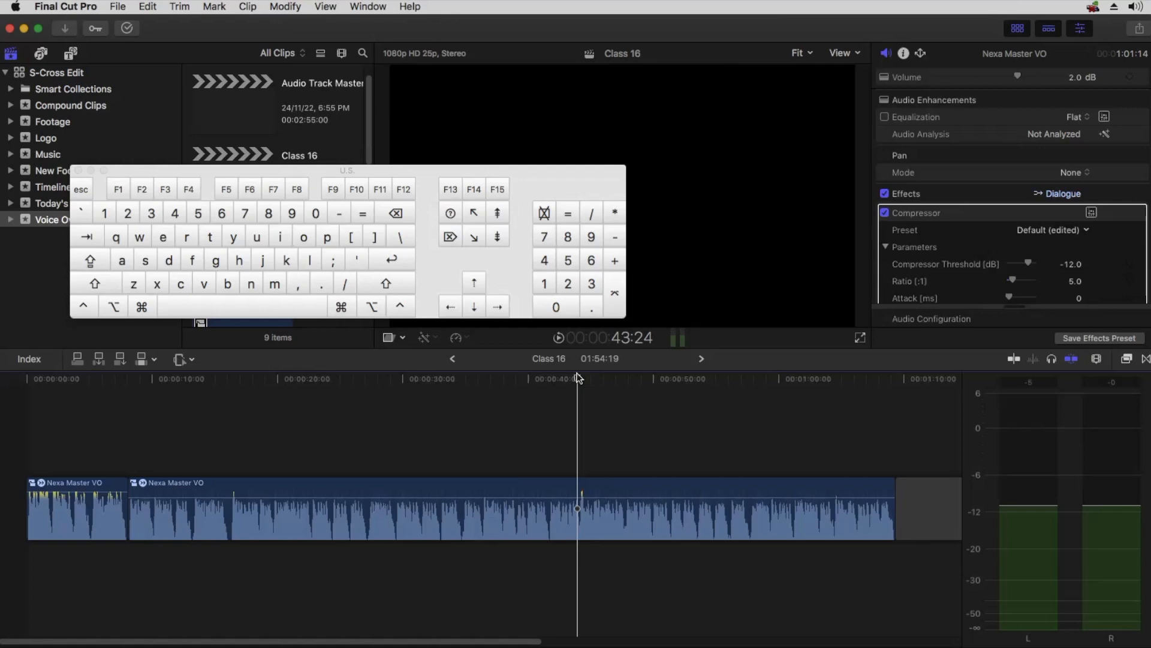
key("super+equal")
key("super+equal")
left_click(600, 379)
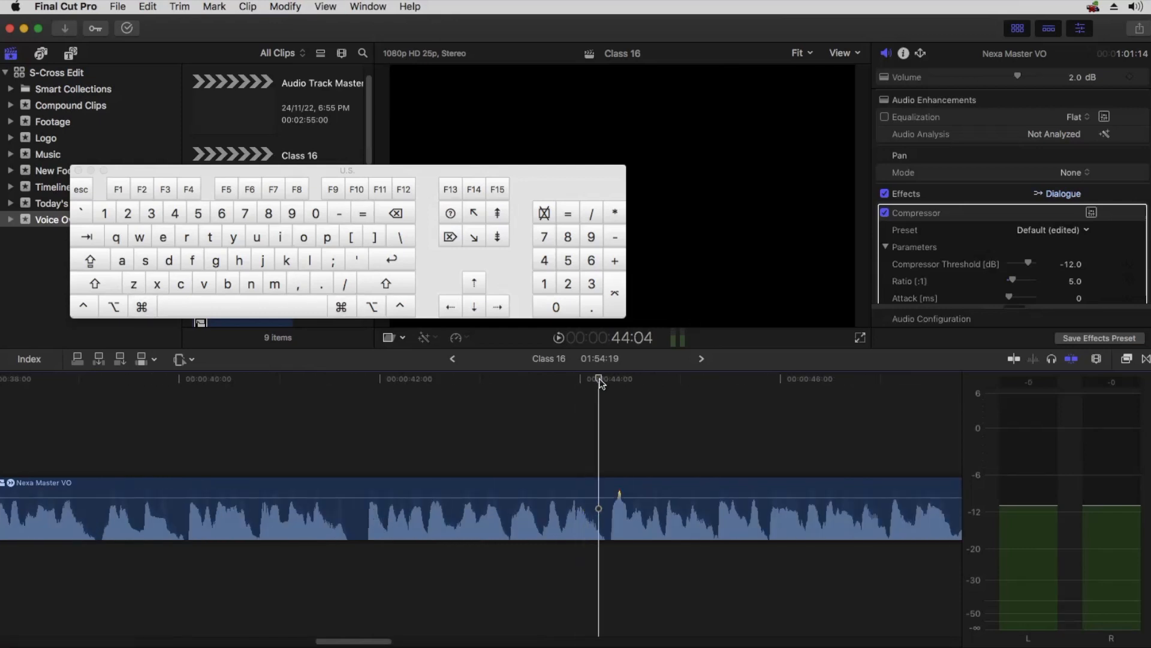
Select a 10-frame range over the yellow peak near 44 seconds in the voice-over and play it to check its level.
key("space")
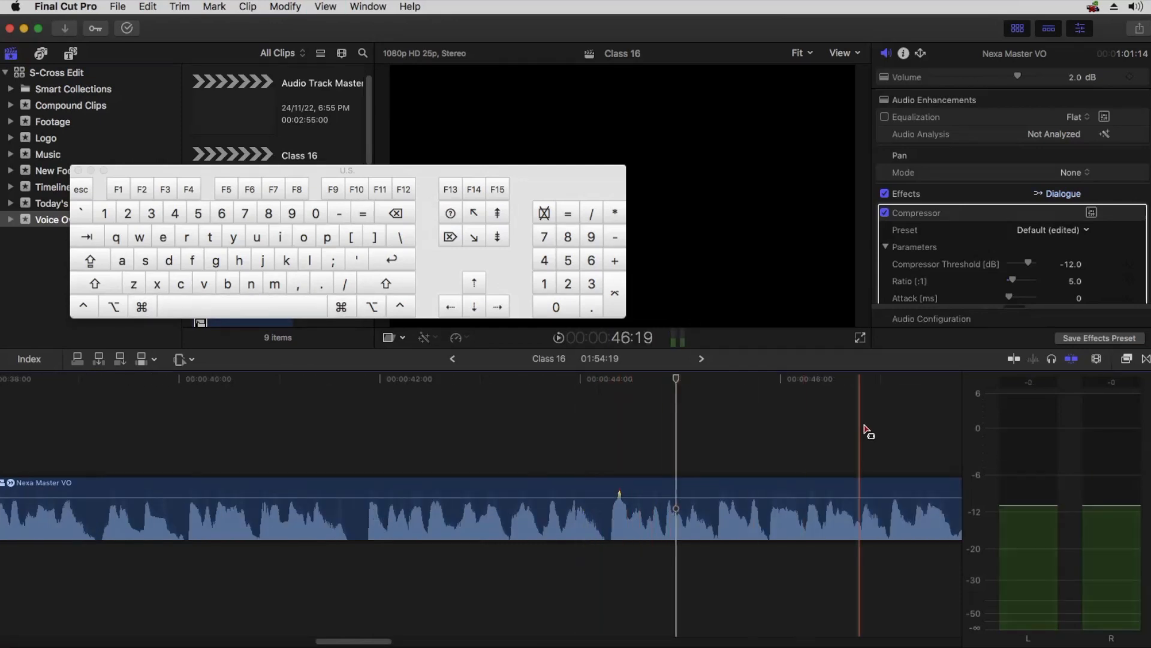
left_click(612, 379)
left_click_drag(611, 379, 606, 379)
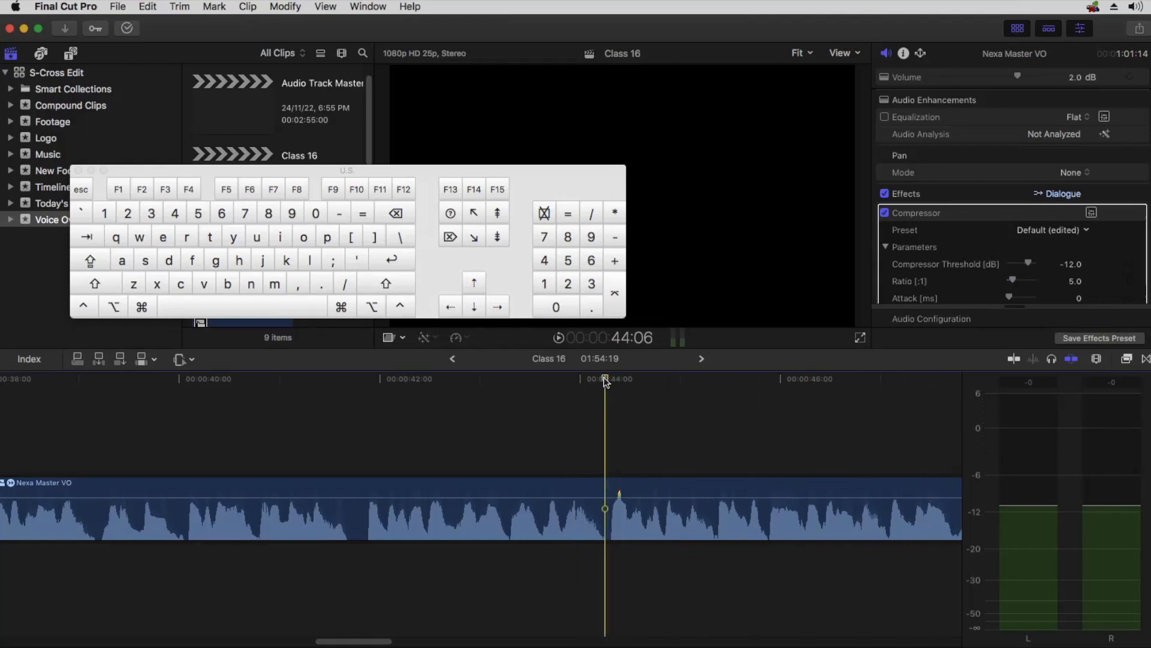
left_click_drag(607, 523, 650, 521)
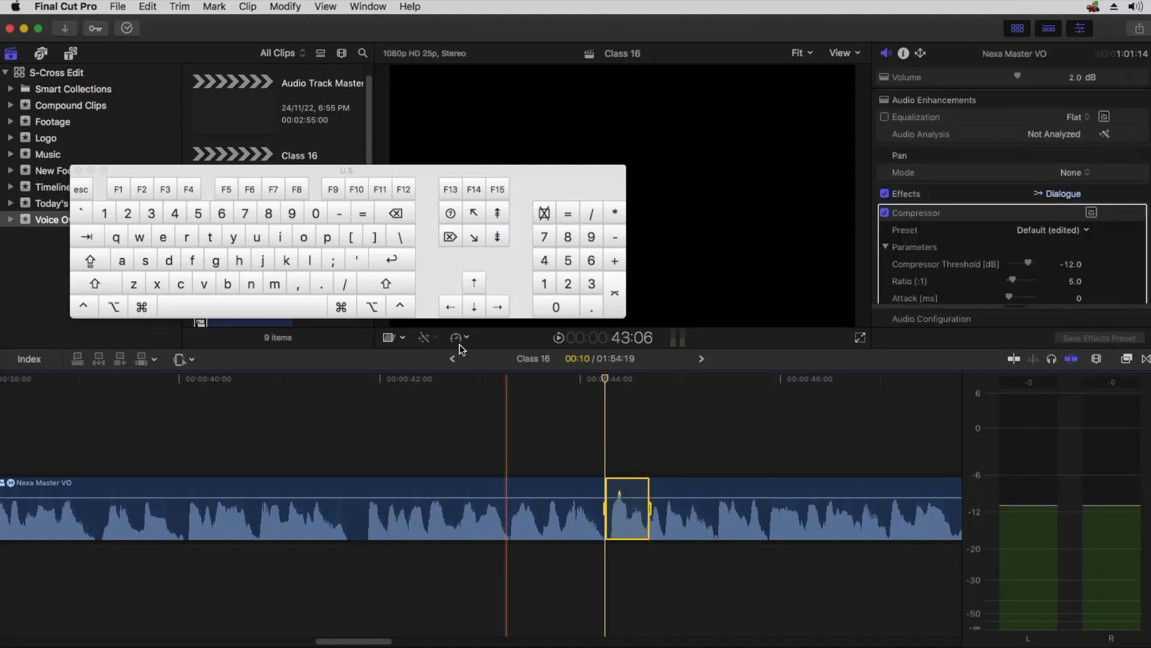
left_click(345, 283)
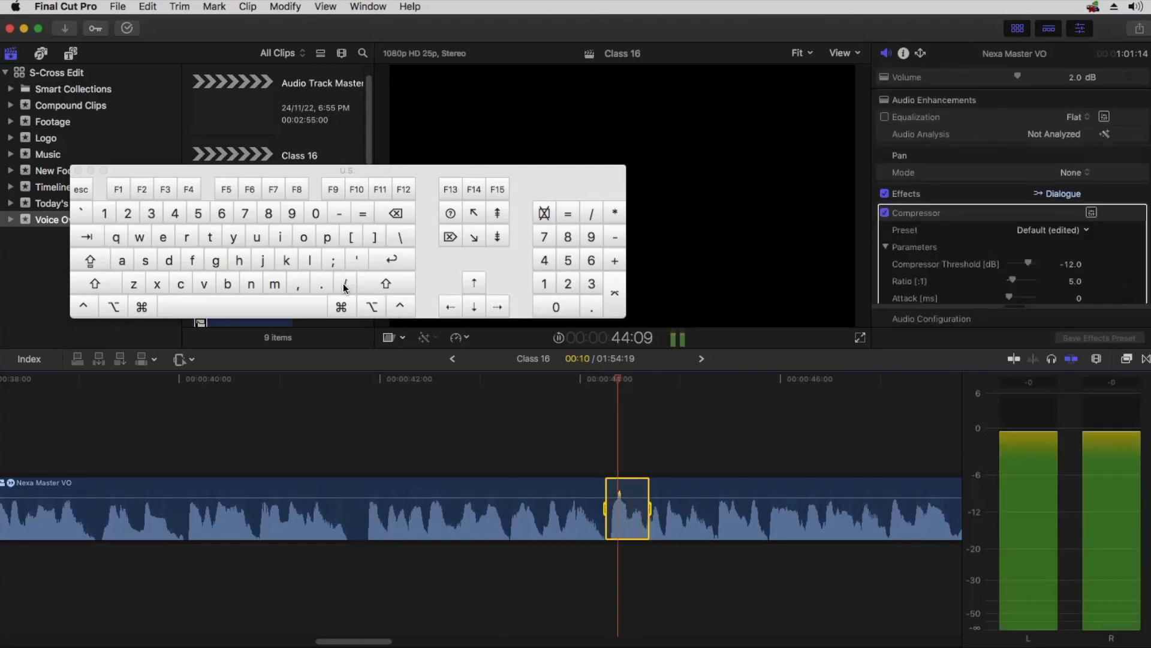
key("space")
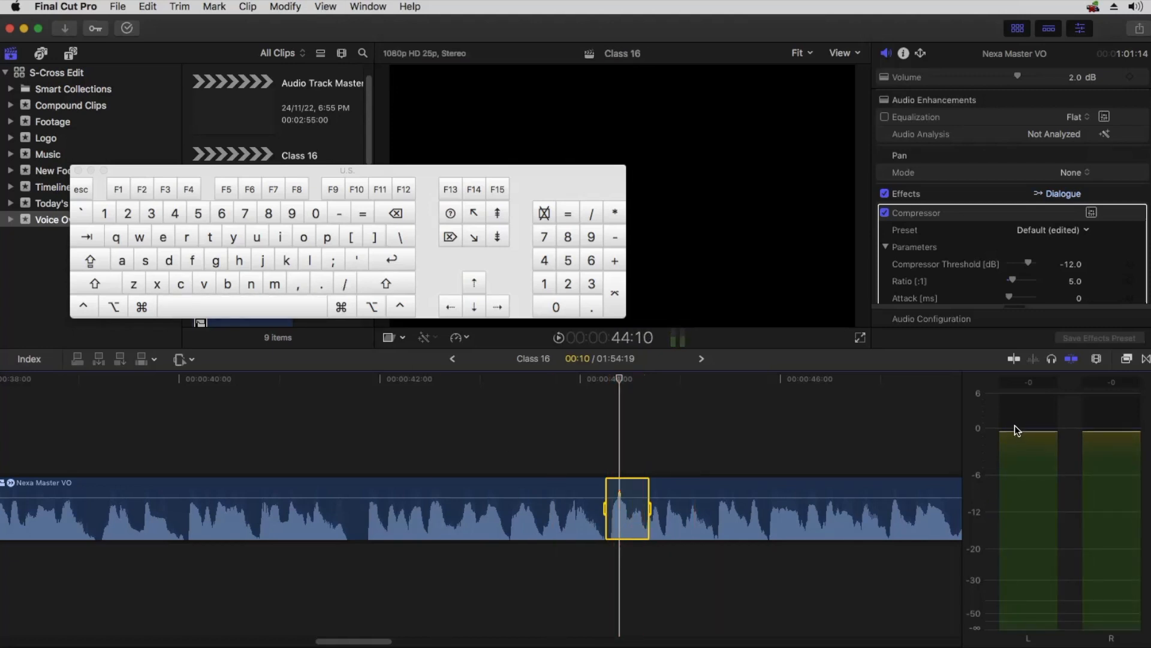
Return to the Select tool, clear the range selection, and place the playhead at 44:02.
key("a")
left_click(587, 449)
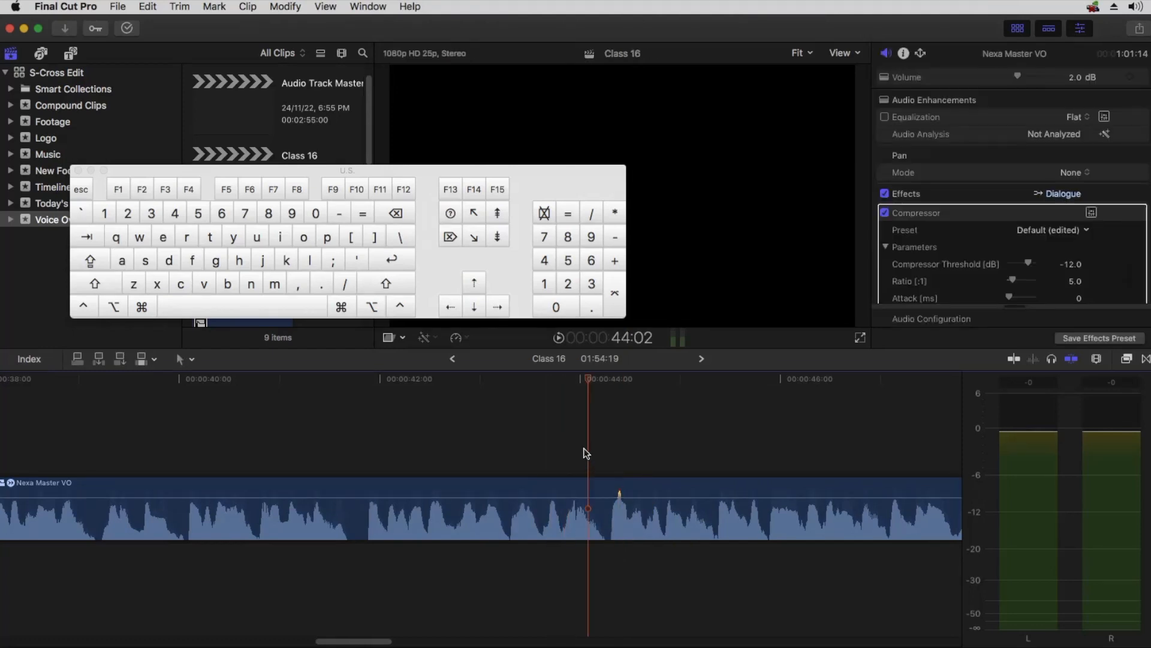
key("super+minus")
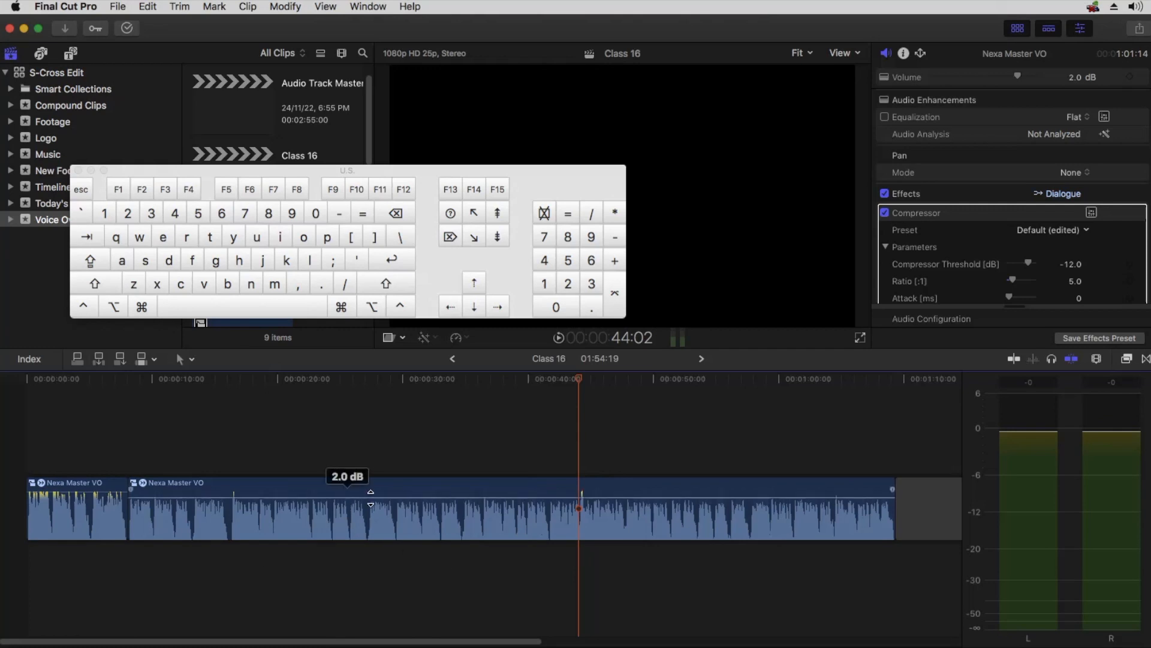
Switch to the Vo Editing notes in TextEdit, close the on-screen keyboard, and highlight the social media dialogue levels and "-2 db to target".
key("super+Tab")
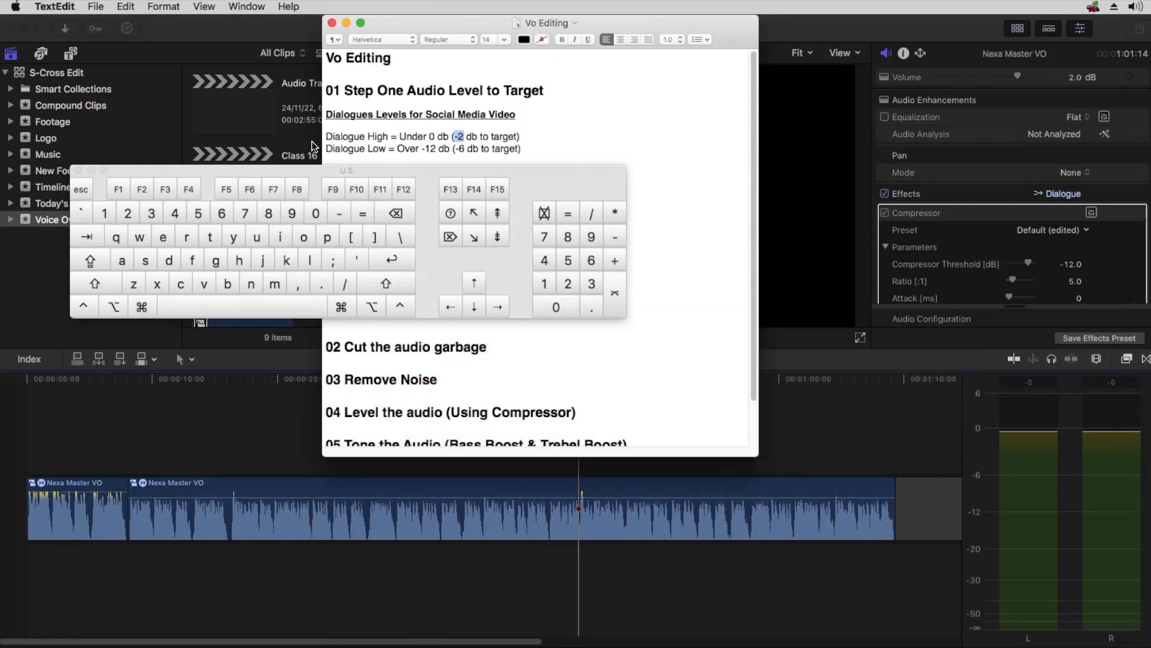
left_click(78, 170)
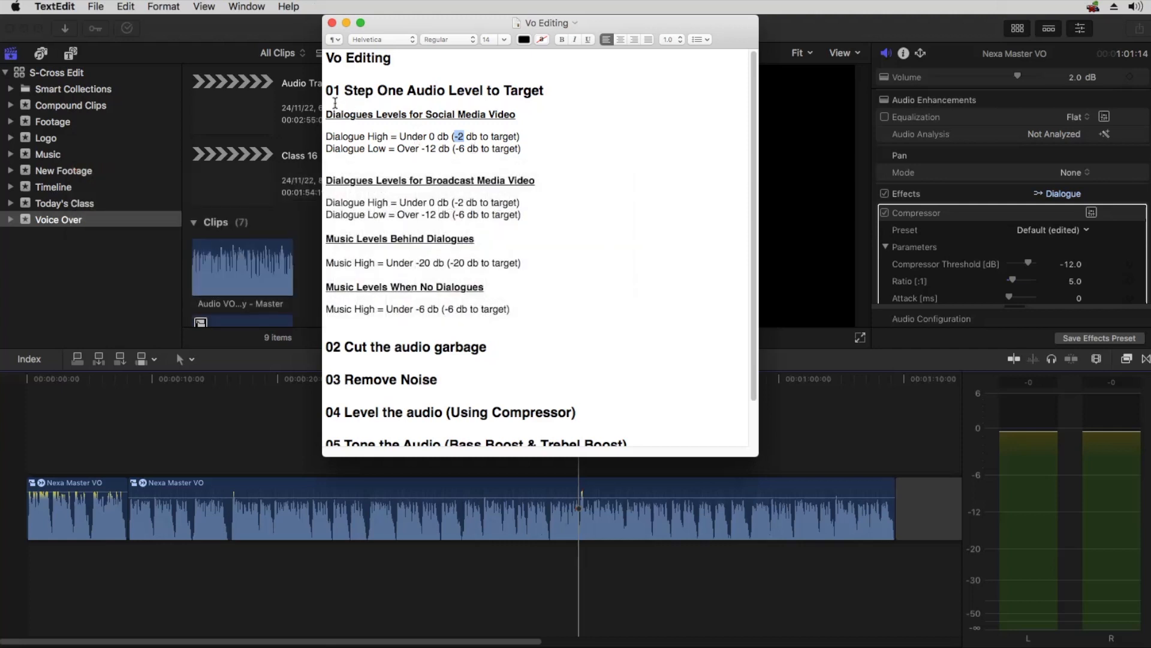
left_click_drag(327, 113, 522, 148)
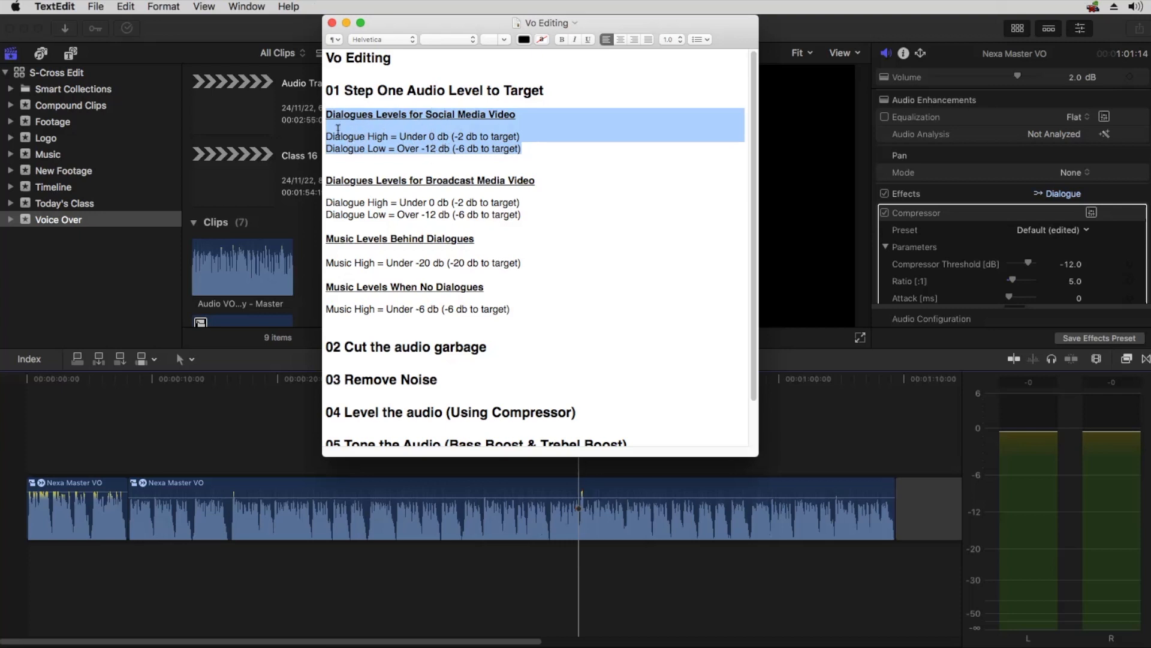
left_click(429, 137)
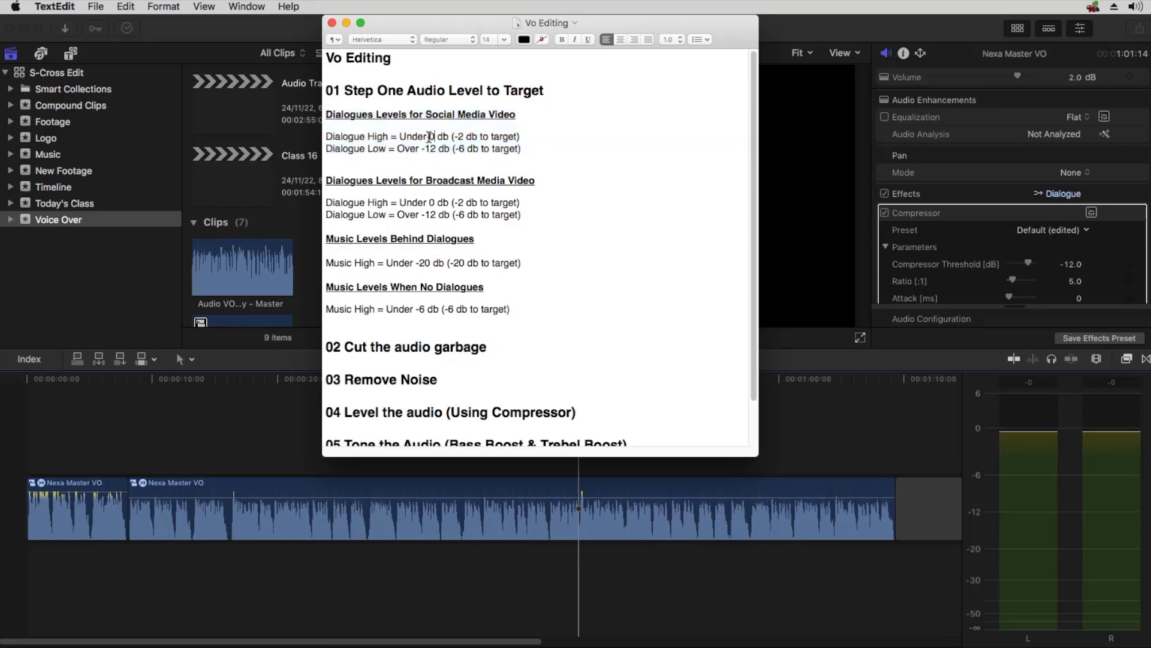
left_click_drag(400, 134, 516, 139)
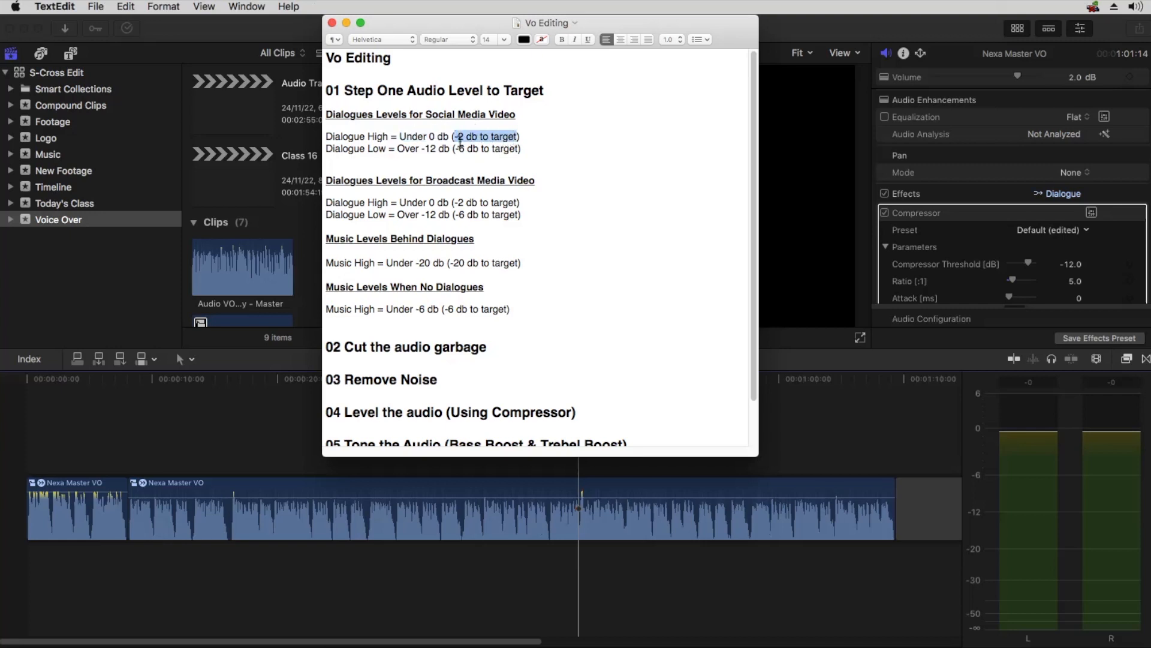
Highlight the "06 Limiter (Normalize)" heading in the notes and return to the start of the document.
scroll(486, 309, "down", 2)
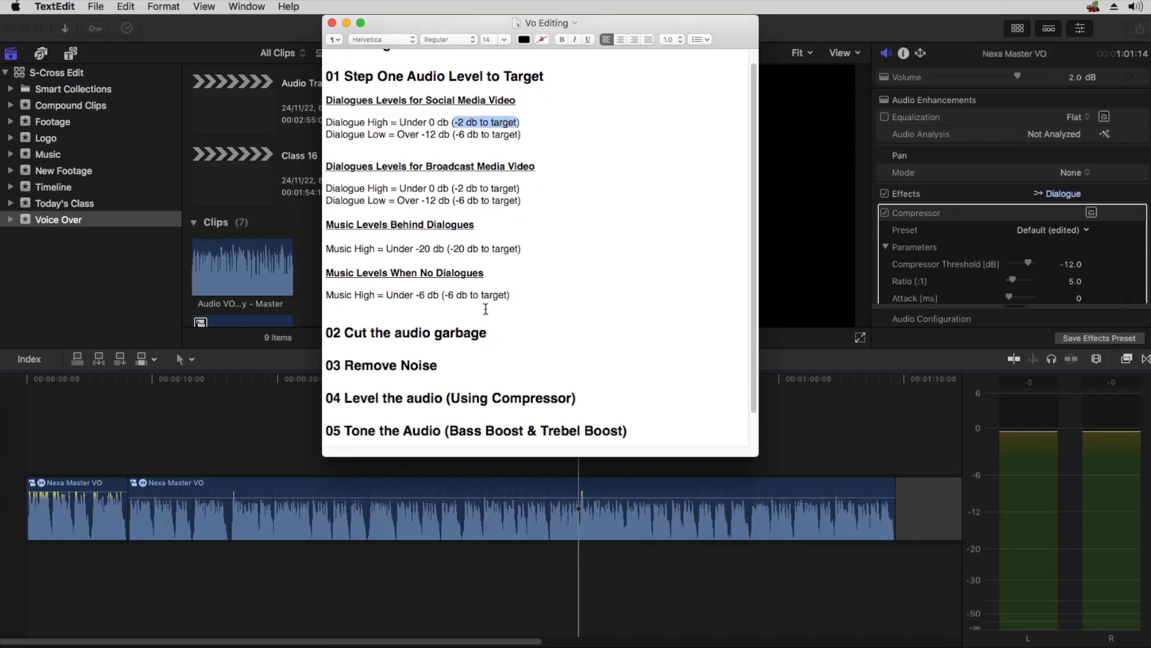
scroll(482, 423, "down", 3)
left_click_drag(477, 429, 372, 429)
triple_click(359, 430)
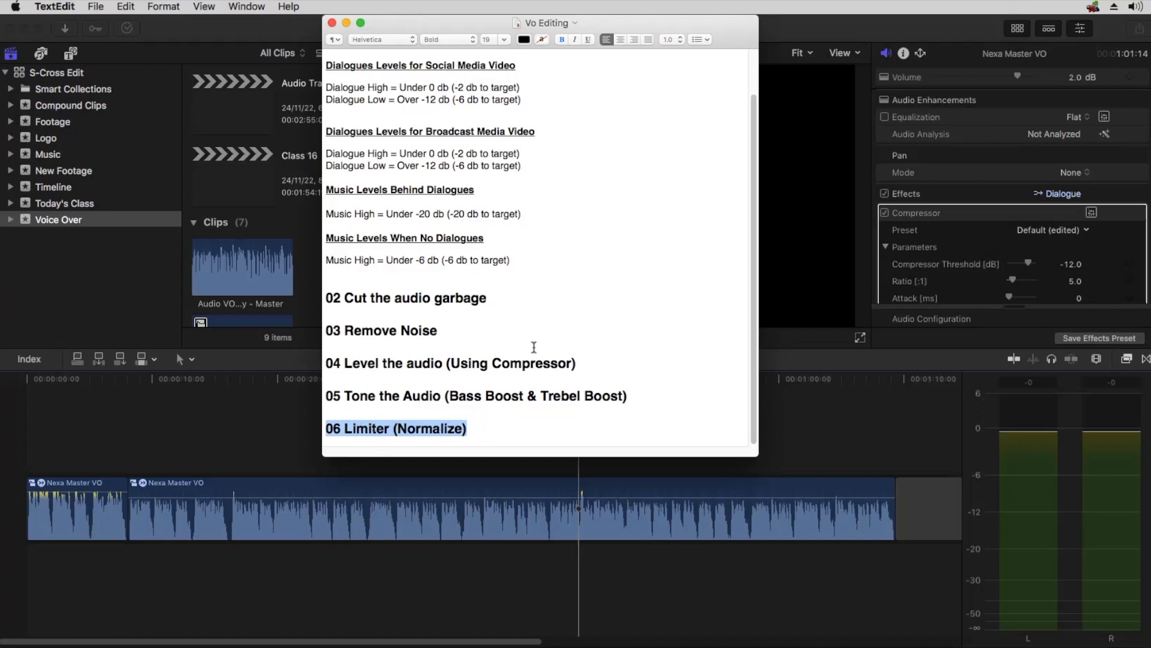
scroll(534, 347, "up", 2)
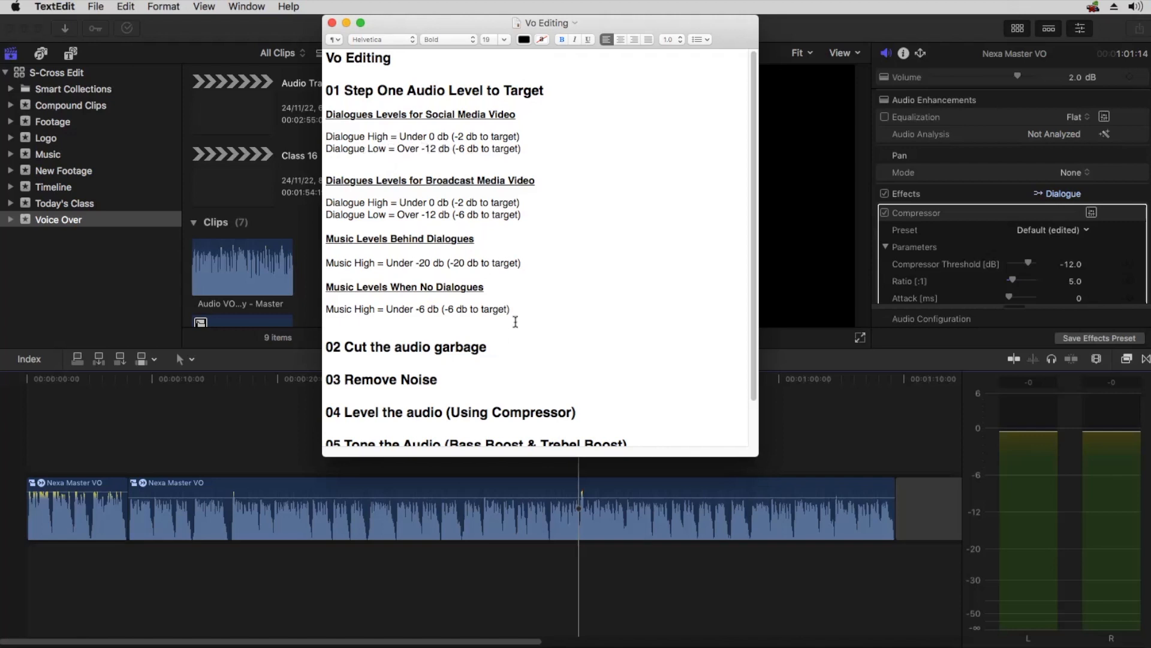
Highlight "Level the audio (Using Compressor)" under step 04 of the notes.
scroll(366, 367, "down", 2)
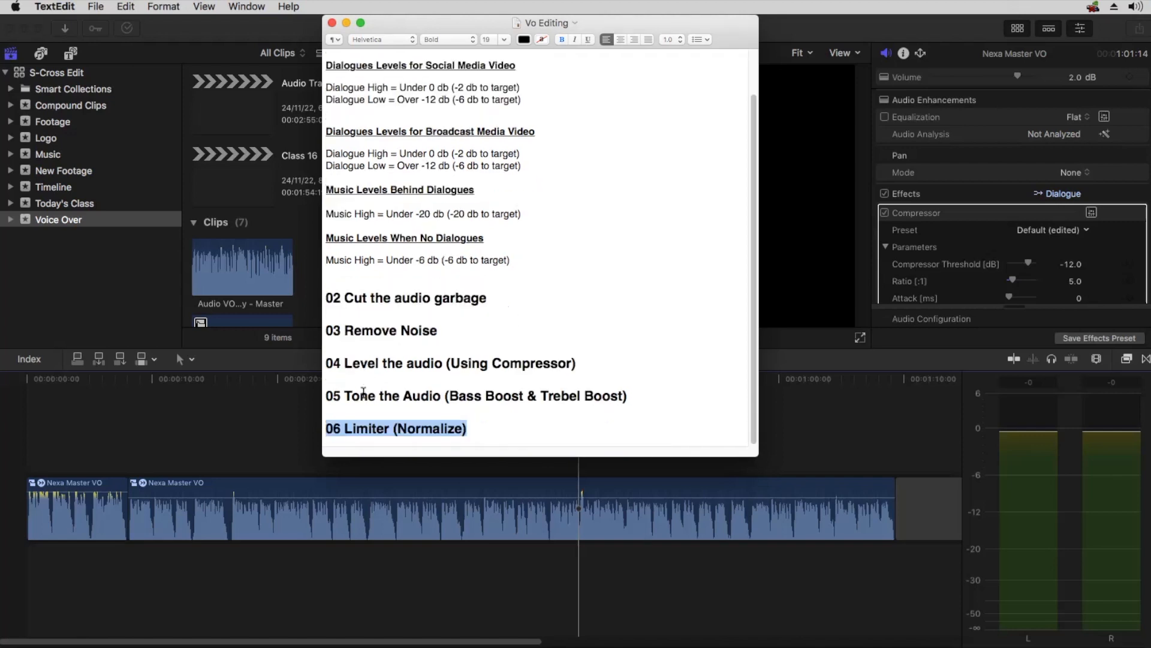
left_click(346, 363)
left_click(584, 363, "shift")
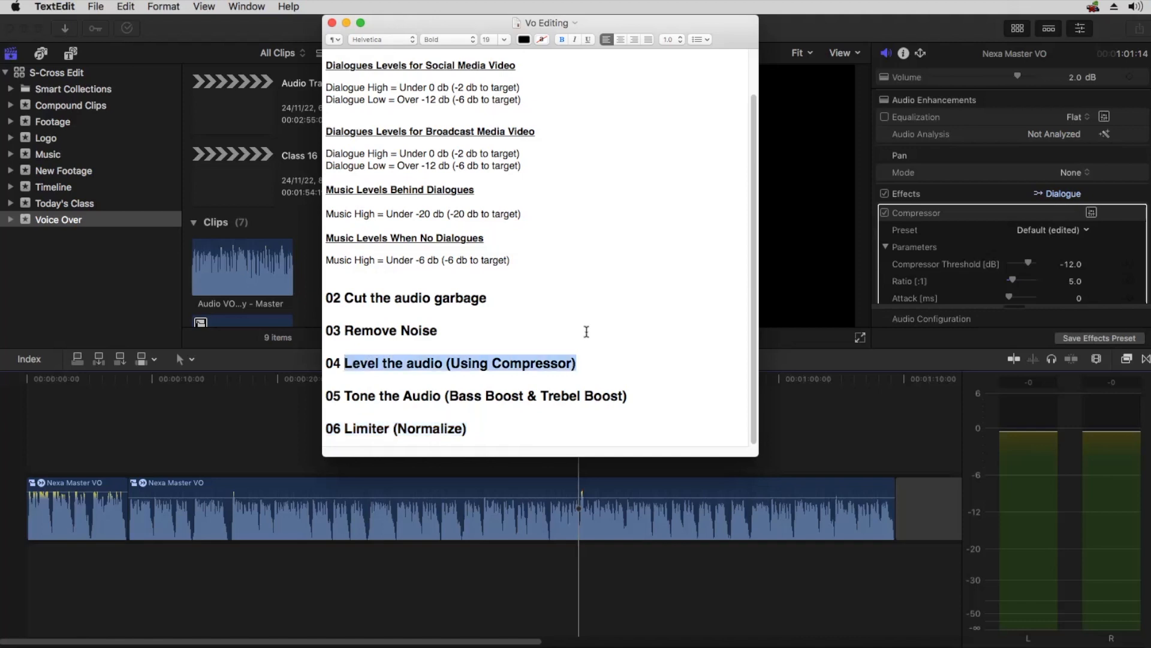
Highlight the whole "Dialogues Levels for Social Media Video" section, including its high and low dialogue lines.
scroll(408, 138, "up", 2)
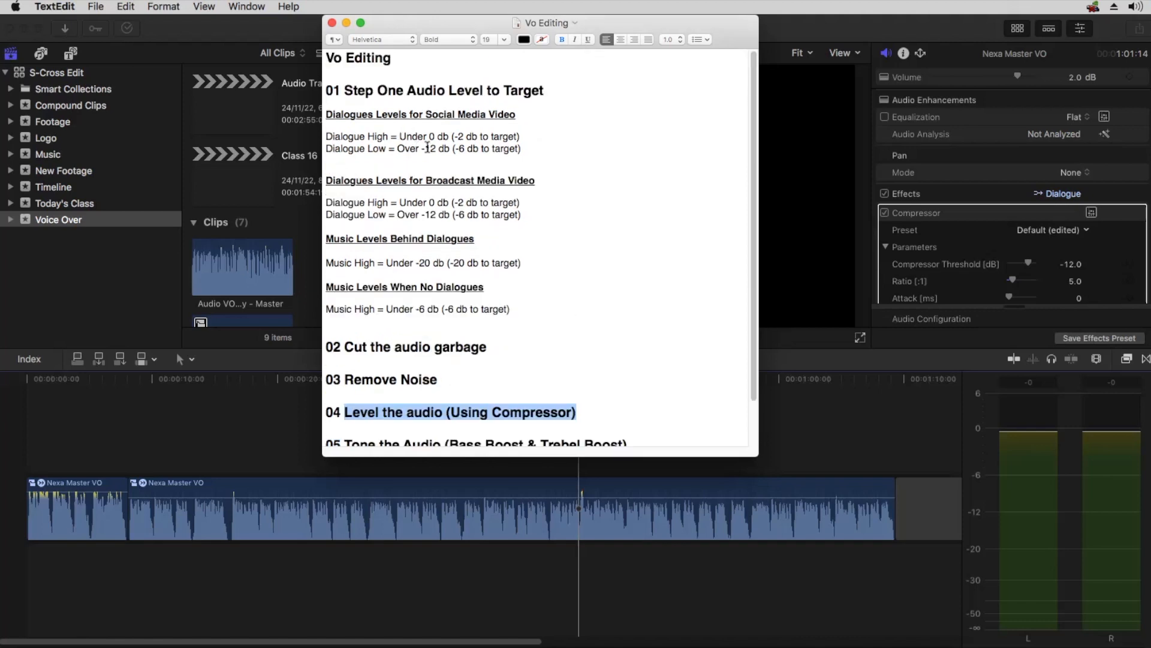
left_click(536, 148)
left_click(324, 115, "shift")
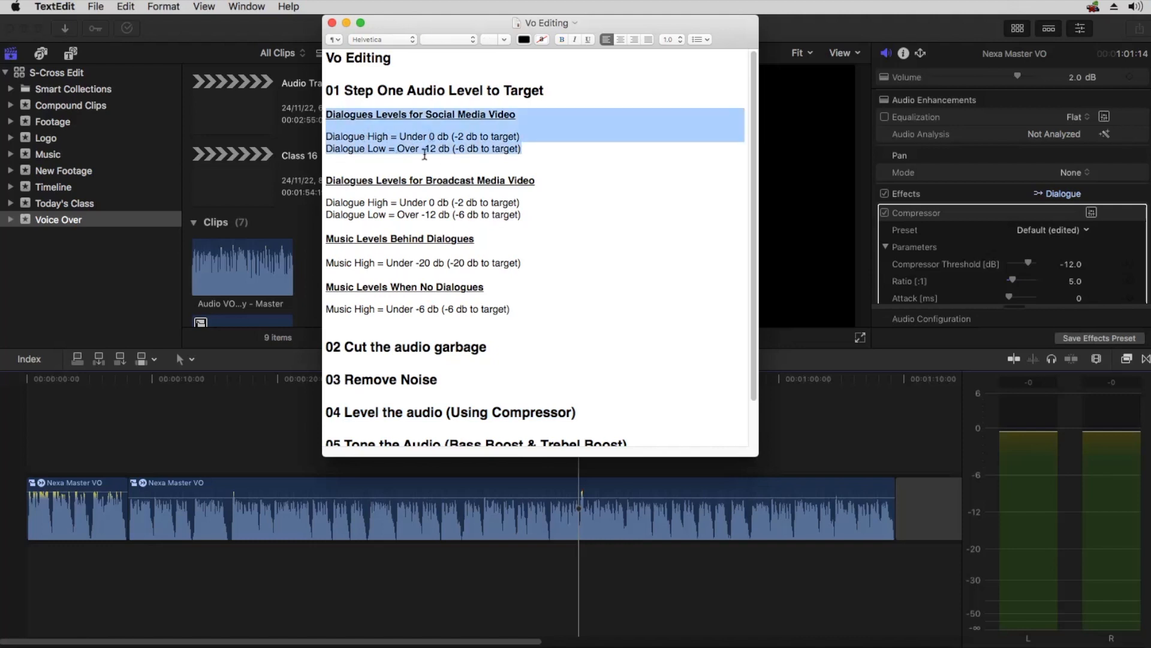
scroll(423, 156, "down", 1)
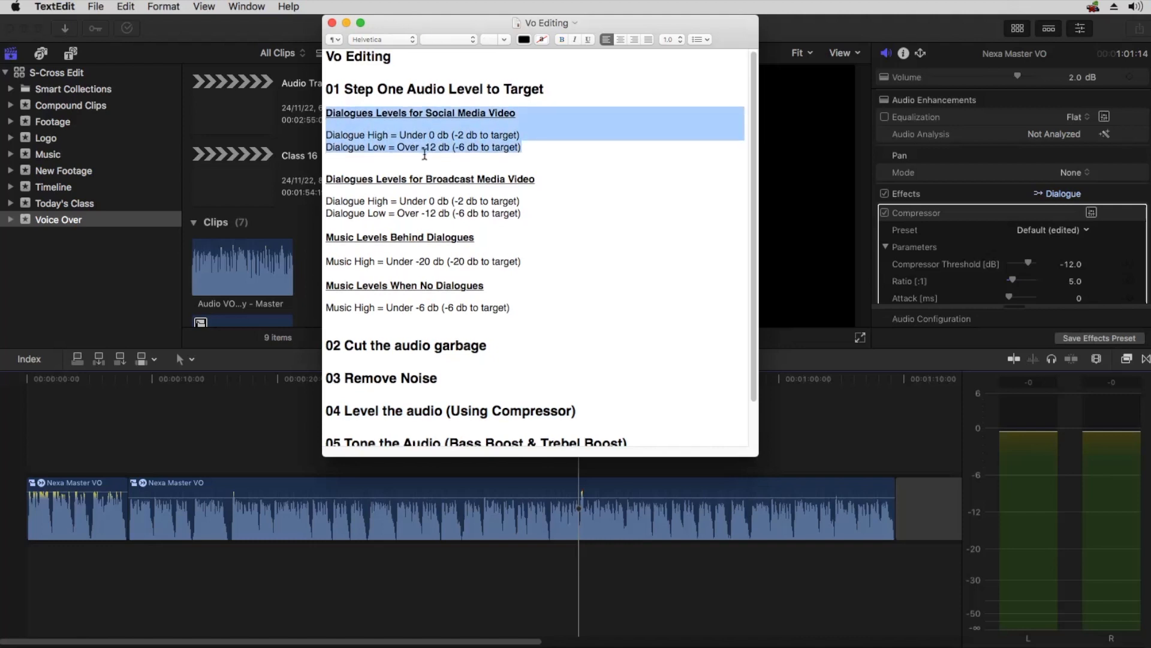
Review the remaining steps in the notes, highlighting "Cut the audio garbage", "Remove Noise" and "Tone the Audio (Bass Boost & Trebel Boost)" in turn.
scroll(351, 304, "down", 3)
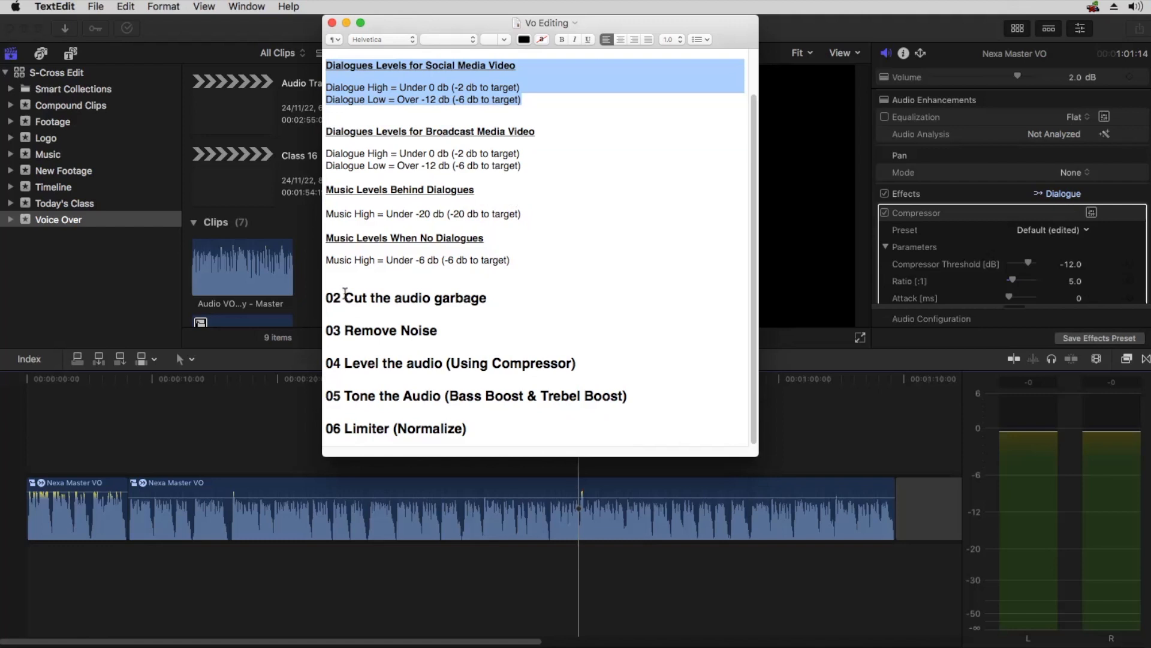
left_click_drag(345, 298, 487, 298)
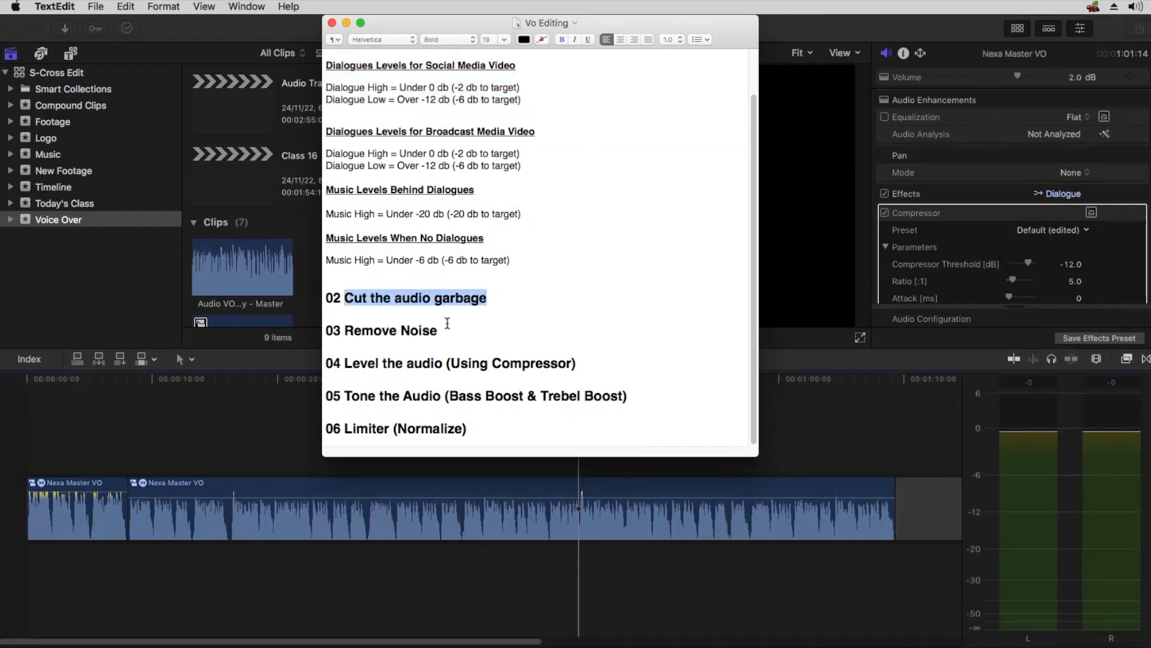
left_click_drag(344, 330, 438, 333)
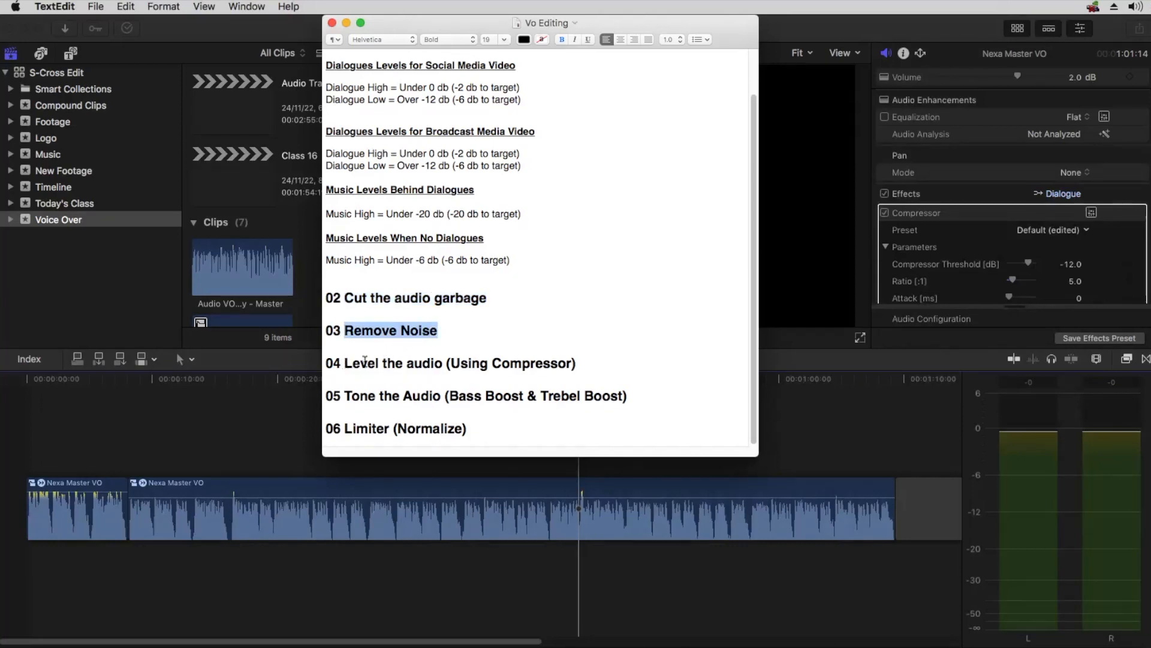
left_click_drag(573, 364, 626, 400)
left_click(347, 396)
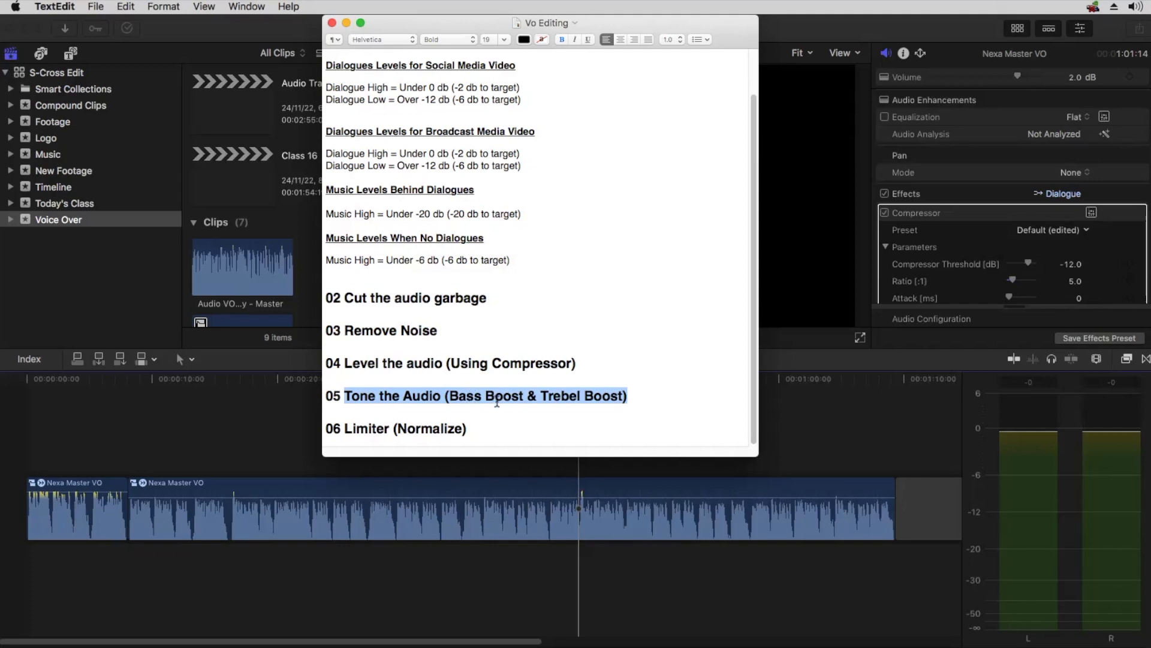
left_click(633, 397)
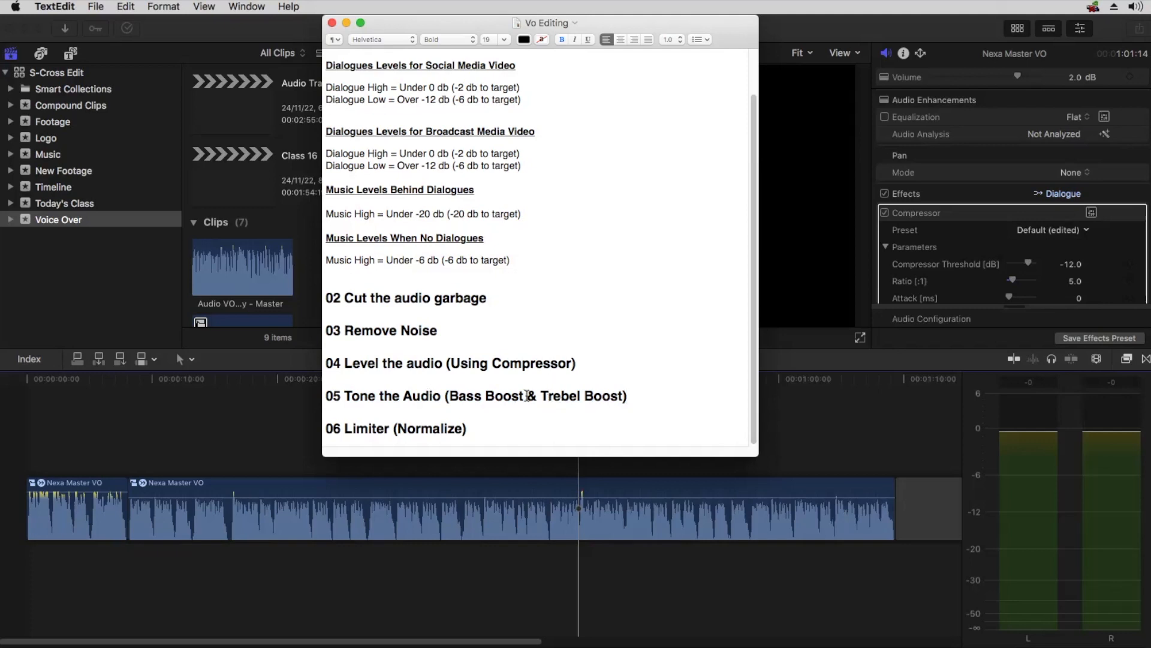
Switch to Final Cut Pro, select the second Nexa Master VO clip, and show all audio effects with the old search cleared.
left_click(247, 427)
left_click(438, 537)
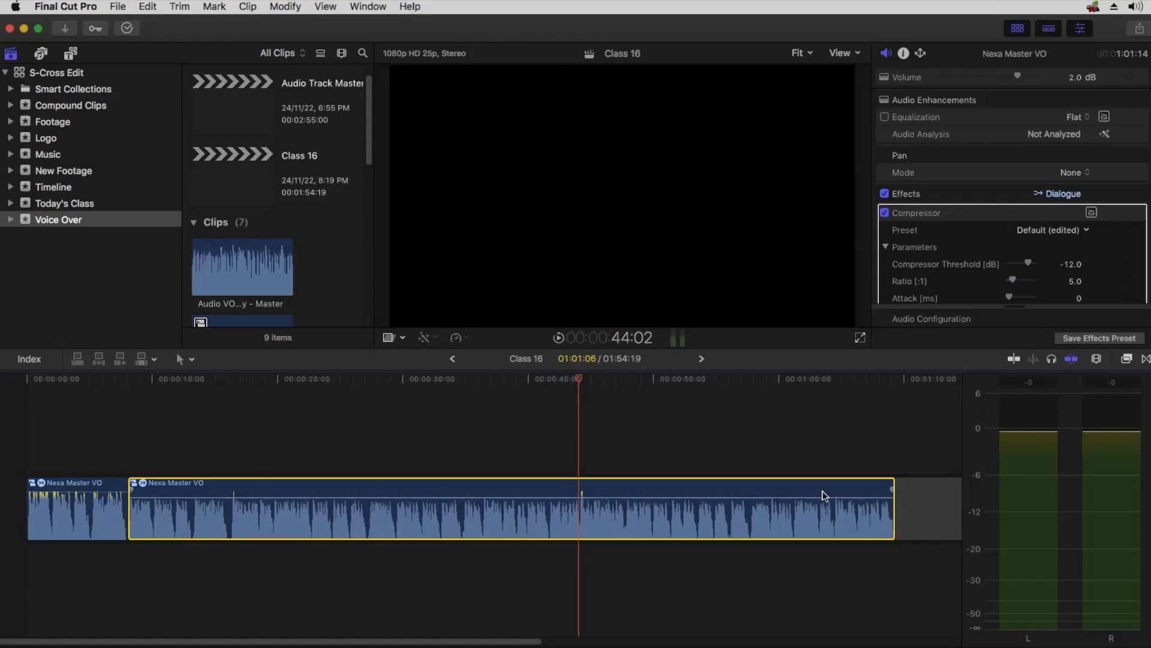
left_click(1127, 358)
left_click(918, 636)
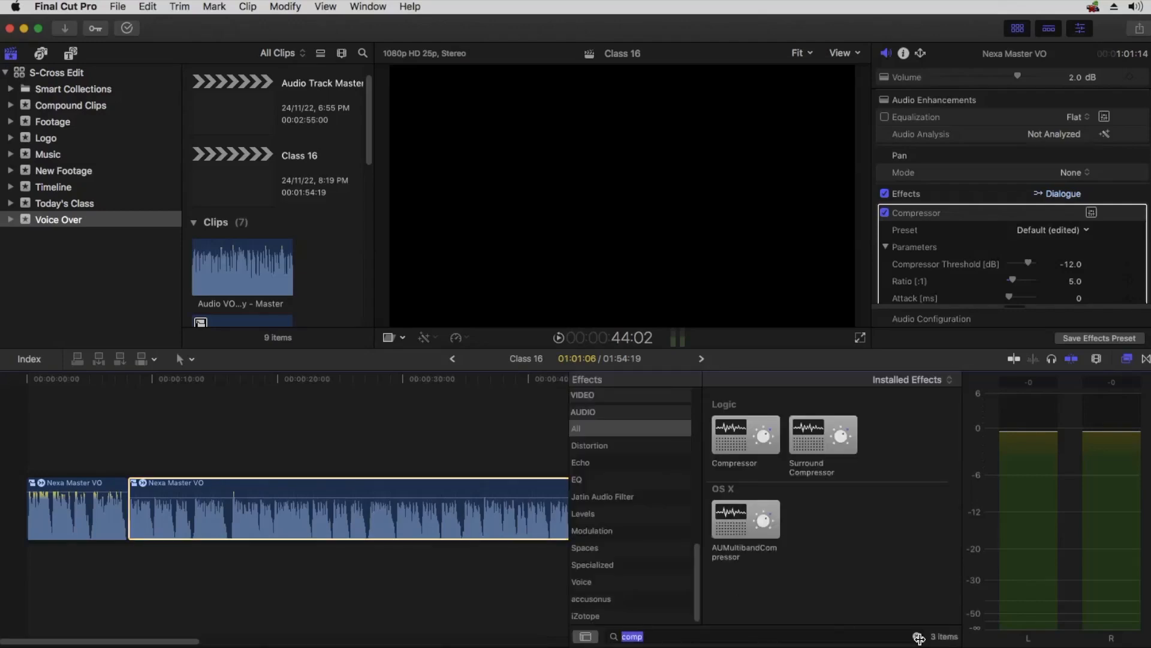
left_click(602, 430)
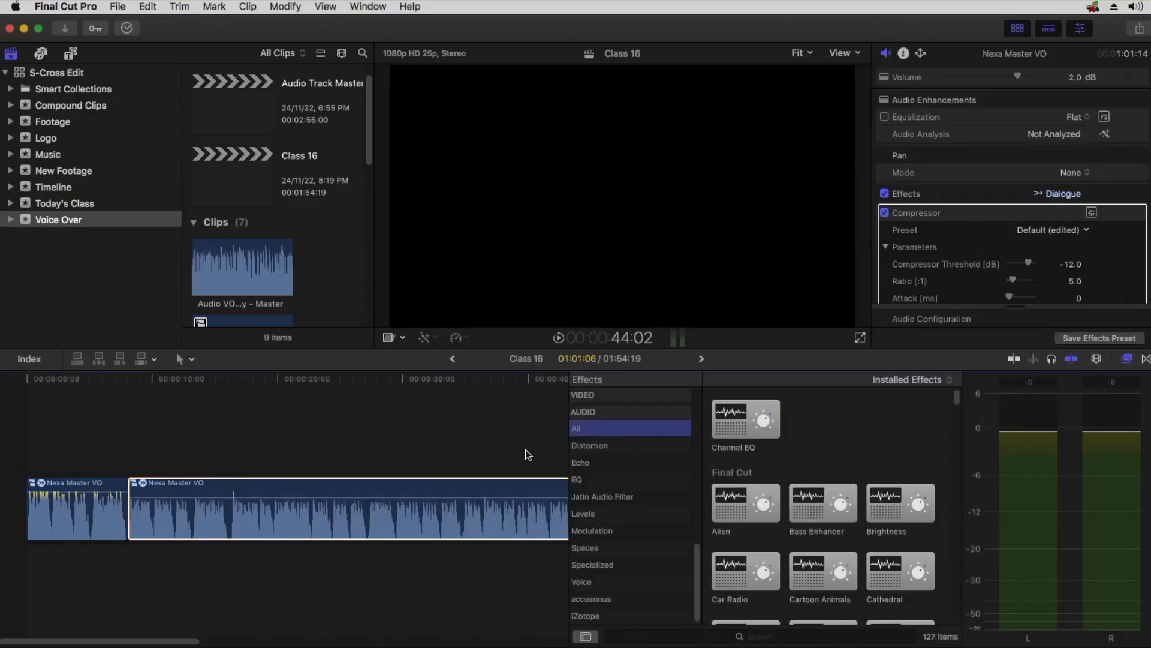
Switch to the TextEdit notes, highlight "Bass Boost & Trebel Boost", and return to Final Cut Pro.
key("super+Tab")
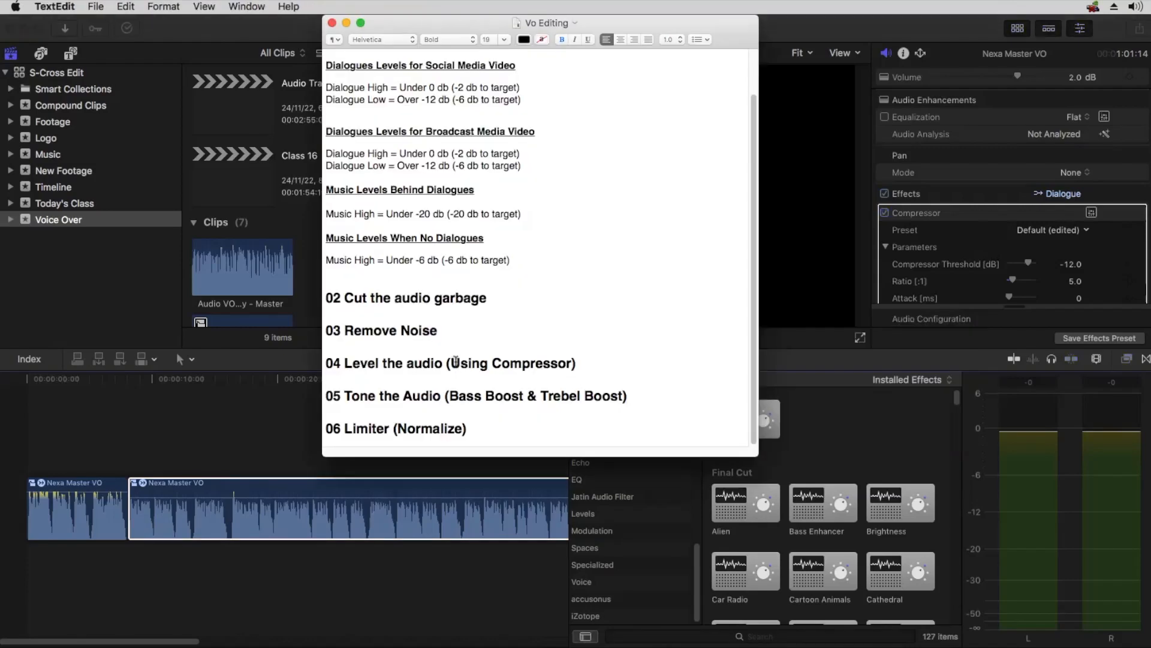
left_click_drag(450, 396, 620, 395)
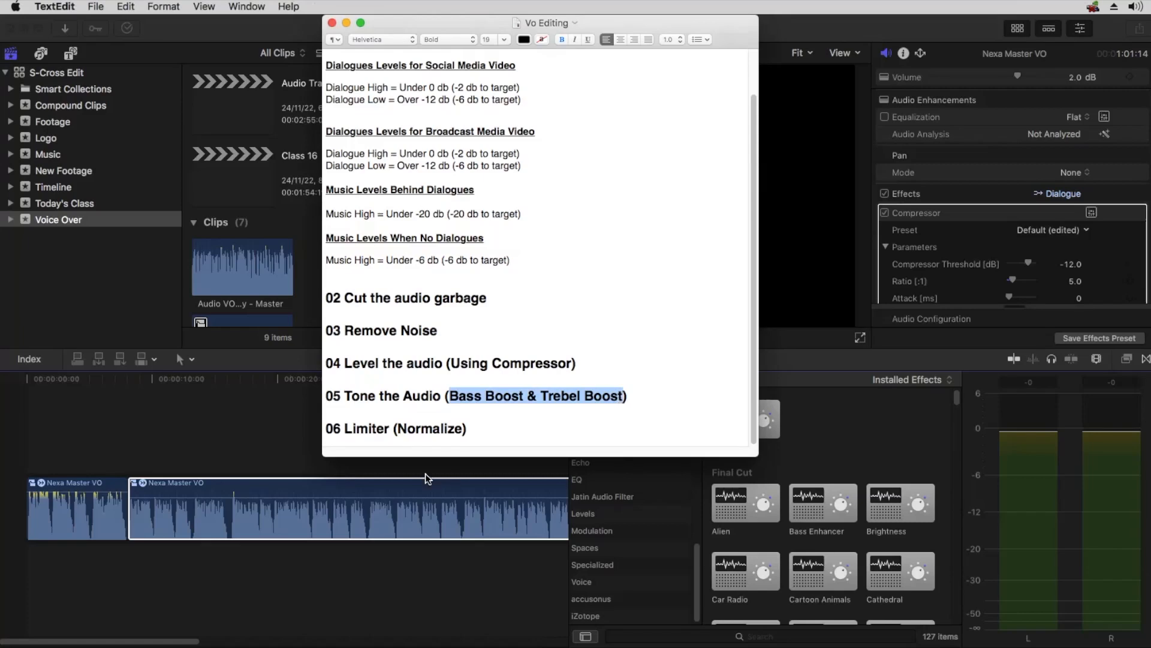
left_click(264, 433)
Search the audio effects for "bass boost", then shorten the search to "bass".
left_click(750, 636)
type("bass")
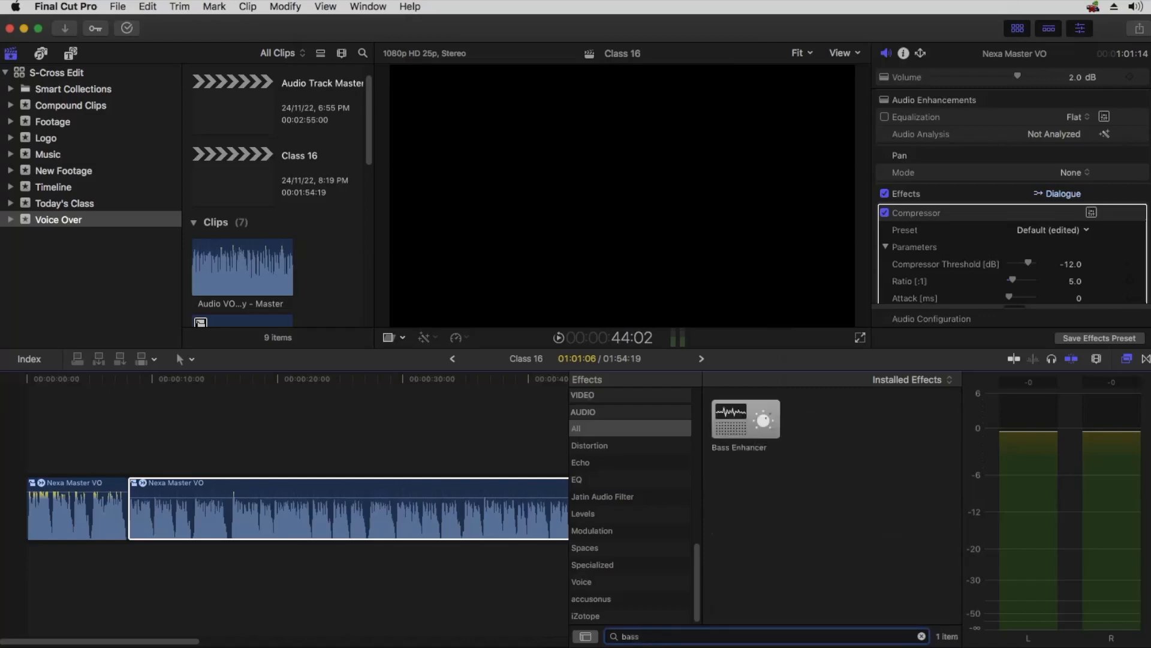
type(" bboost")
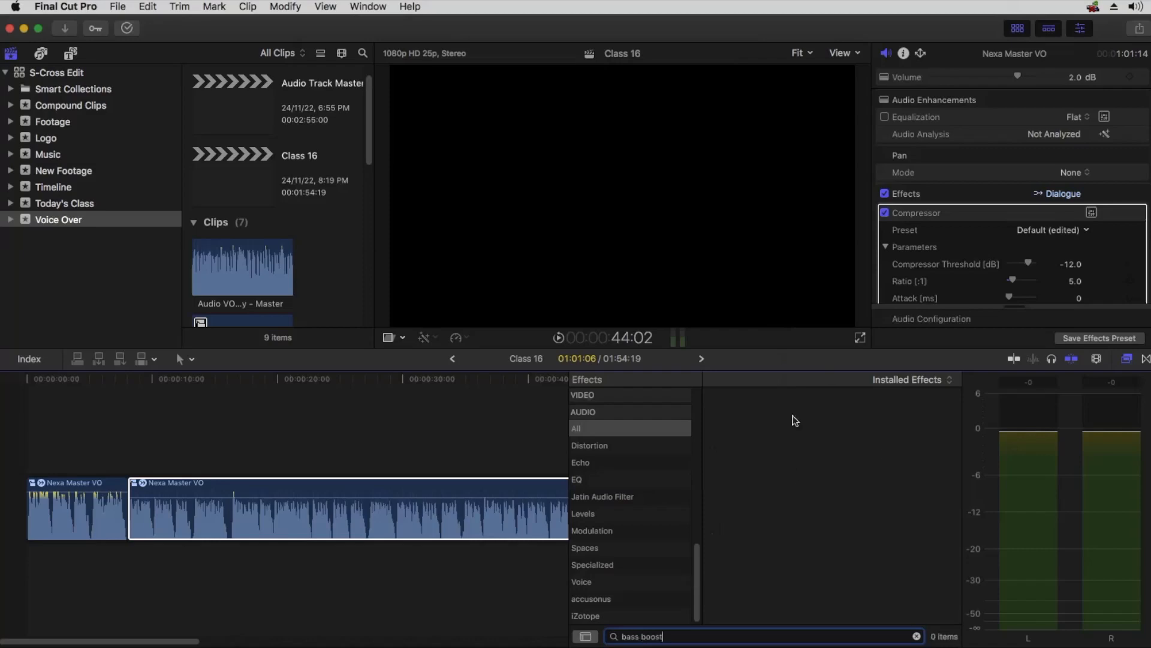
key("BackSpace")
key("BackSpace")
key("BackSpace")
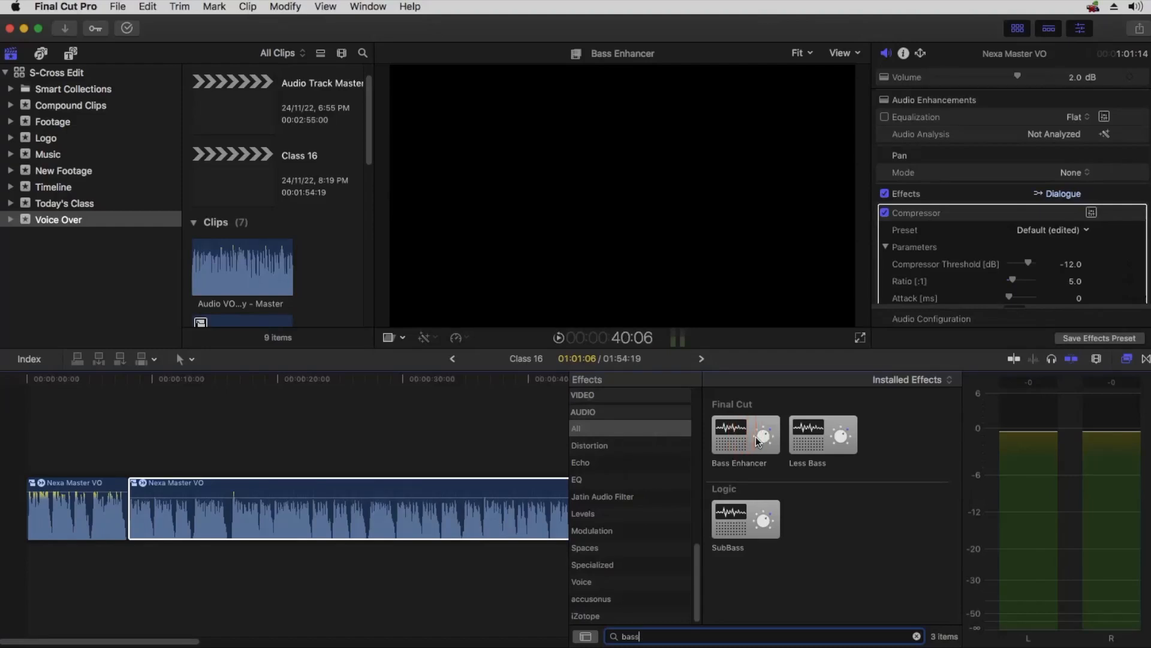
Collapse the Compressor's settings, deselect the clip, and place the playhead at 10:10 over the second Nexa Master VO clip.
left_click(1124, 213)
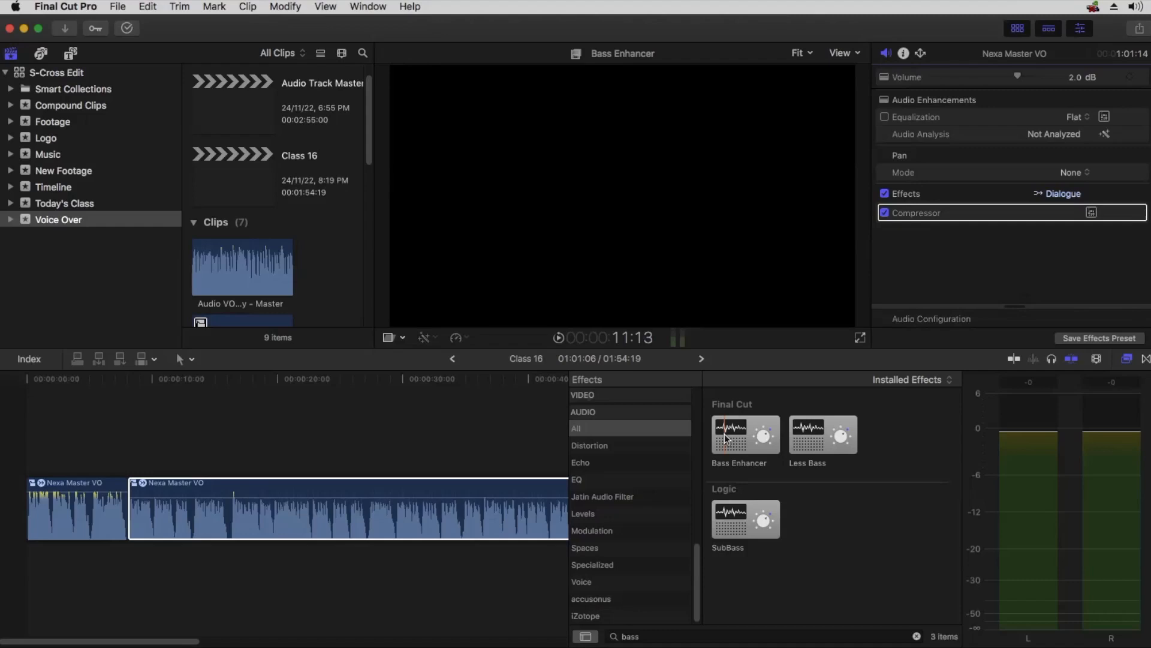
left_click(157, 433)
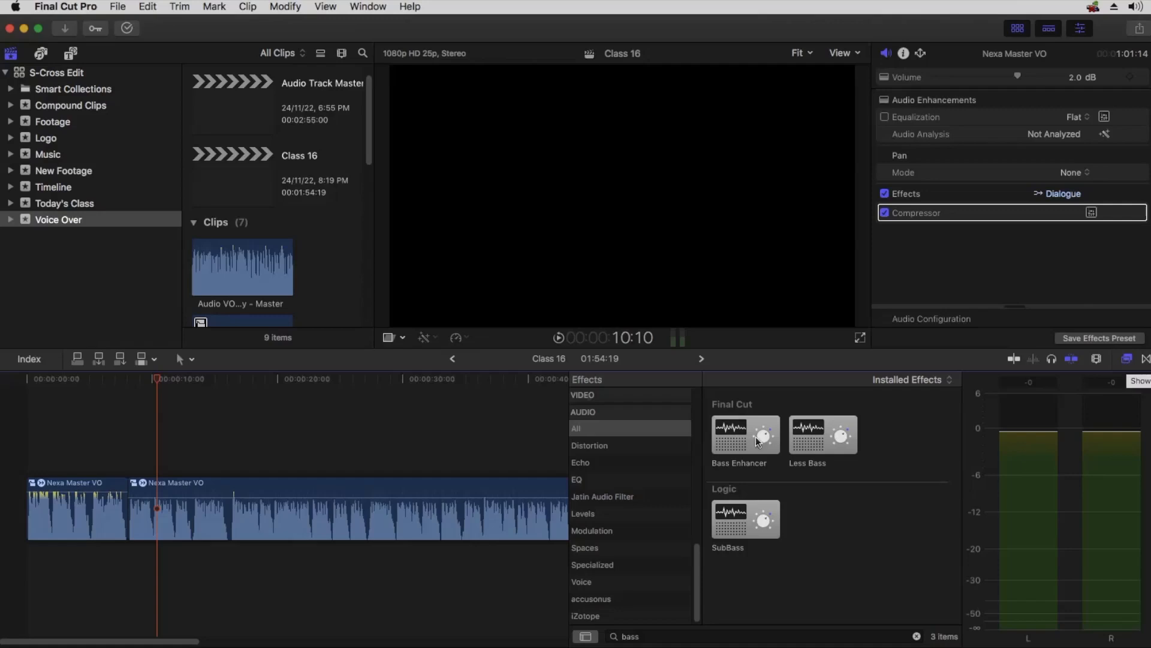
Place the playhead at 8:03, the start of the second Nexa Master VO clip, and turn off all of that clip's effects.
key("super+5")
left_click(136, 384)
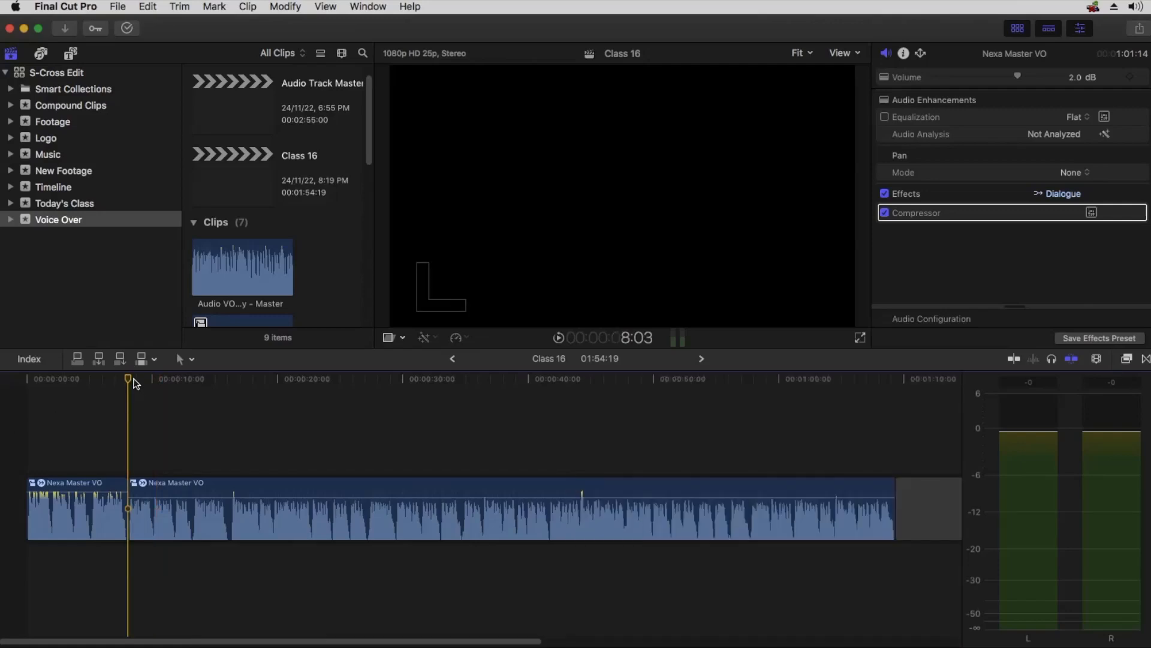
key("super+equal")
key("super+equal")
left_click(193, 530)
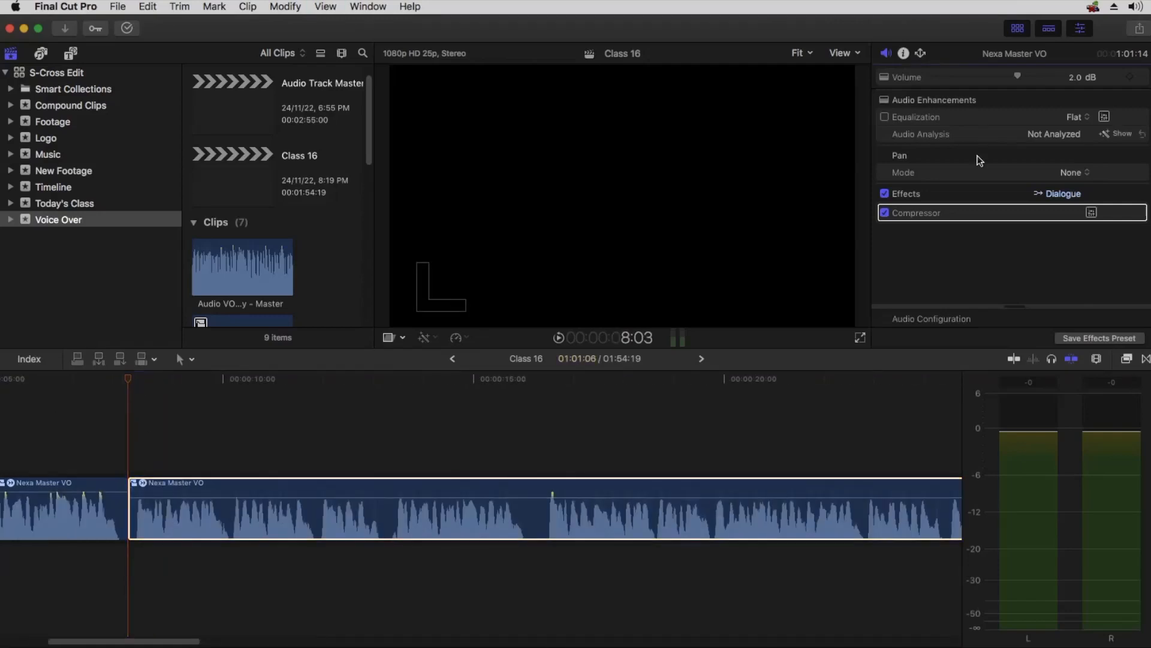
left_click(885, 193)
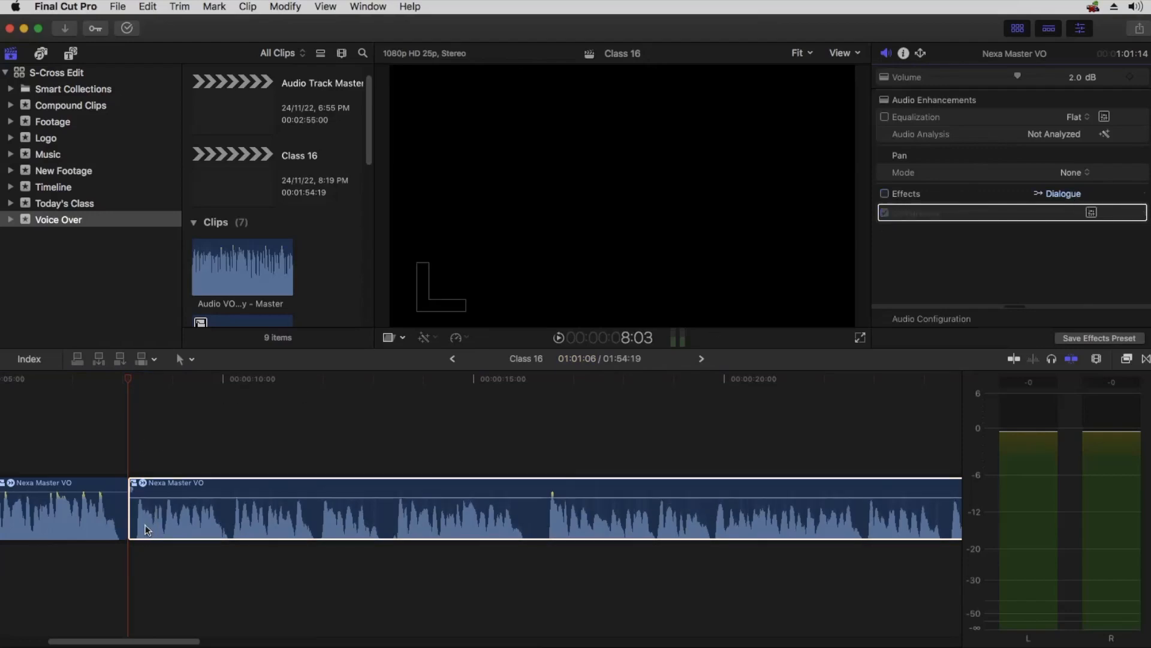
Play the second Nexa Master VO clip from its start without effects, and fit the whole voice-over in the timeline.
key("space")
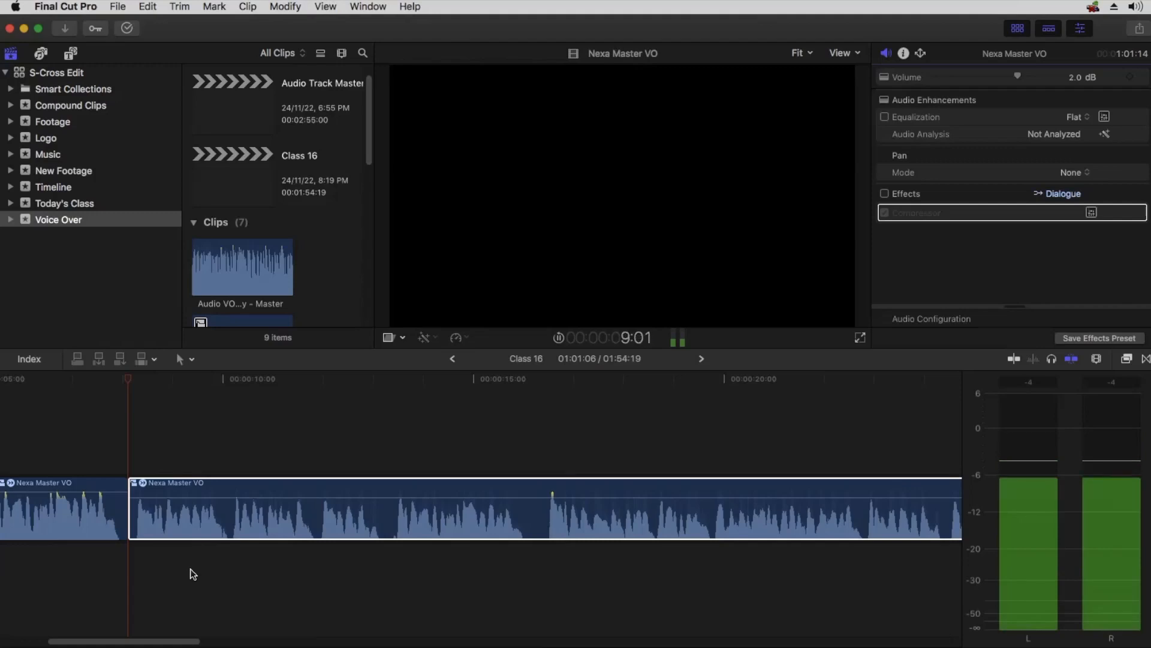
left_click(124, 381)
key("space")
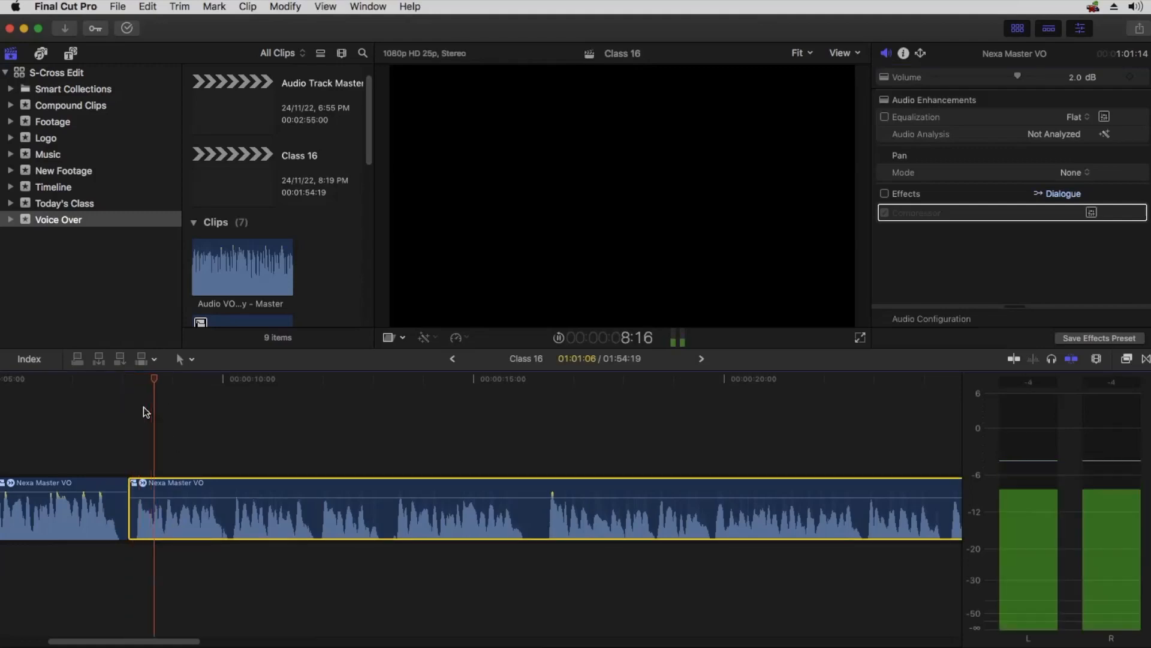
key("shift+z")
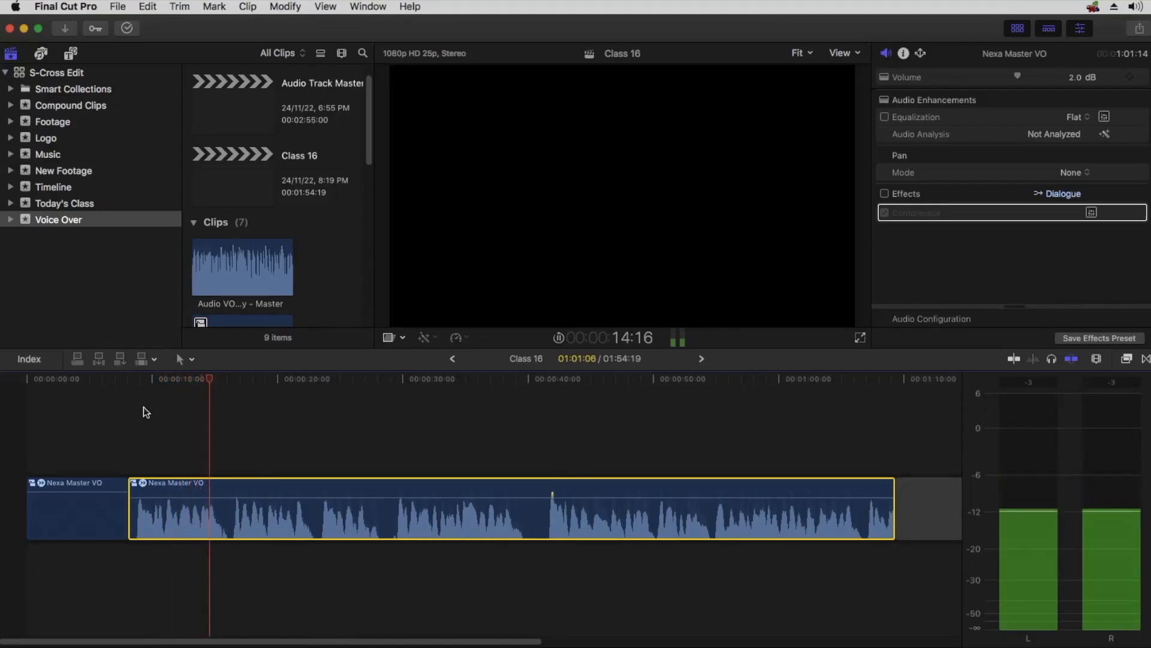
key("space")
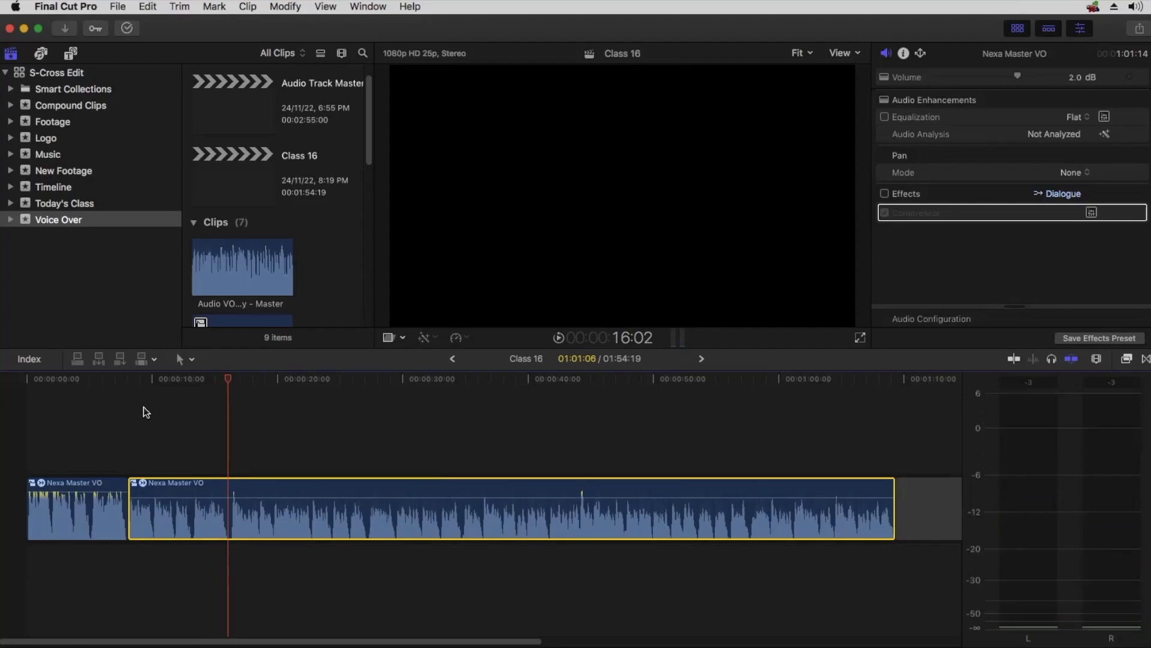
Play the first Nexa Master VO clip from the start of the timeline for comparison.
left_click(24, 377)
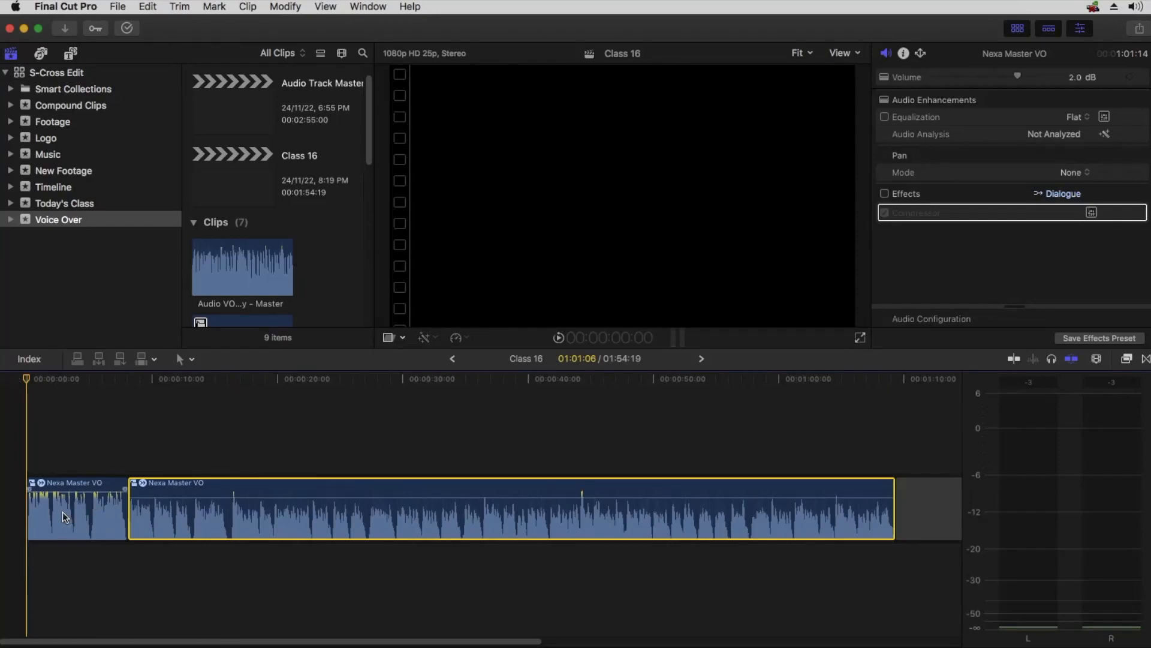
key("space")
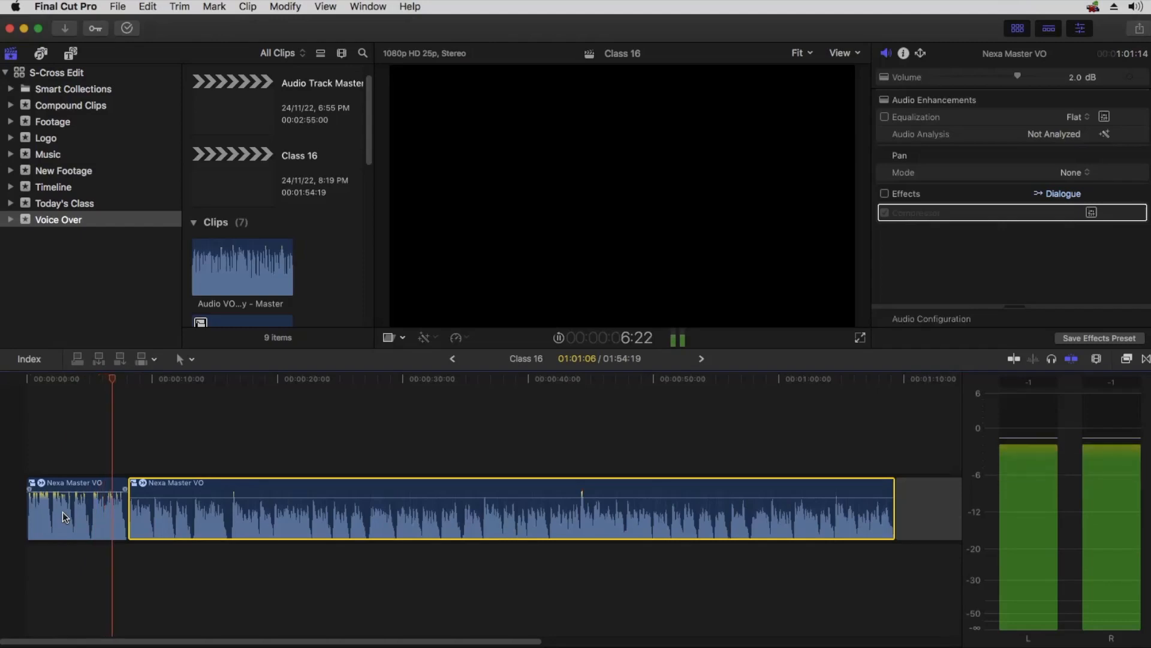
key("space")
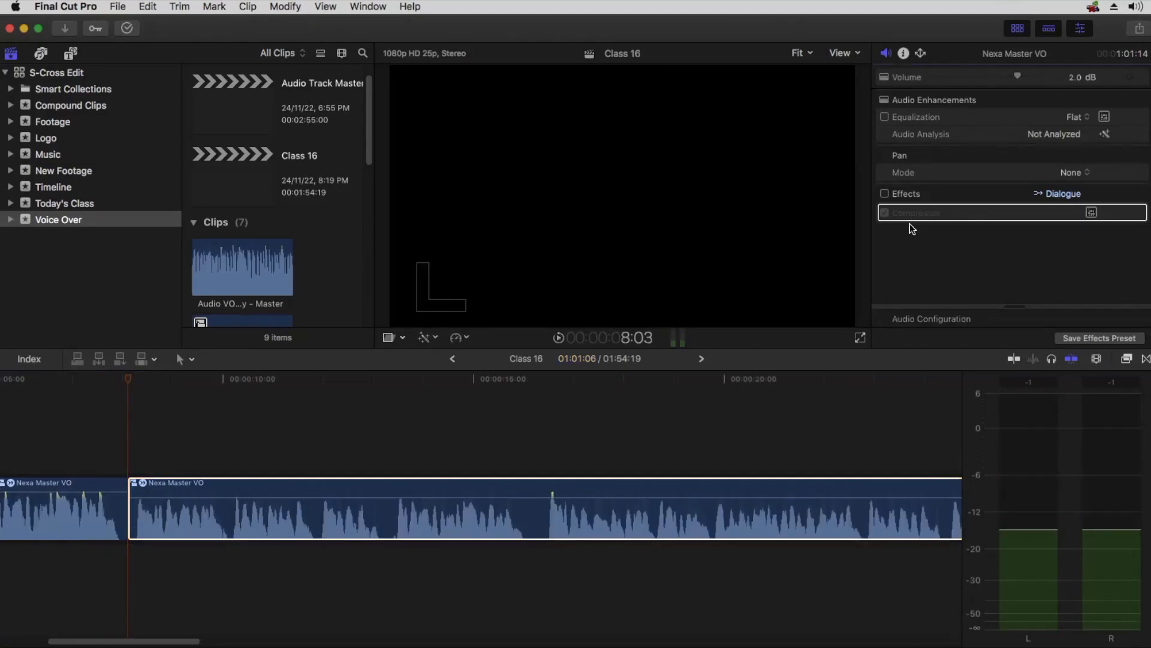
Turn the second Nexa Master VO clip's effects back on and apply the Bass Enhancer effect to it.
left_click(885, 194)
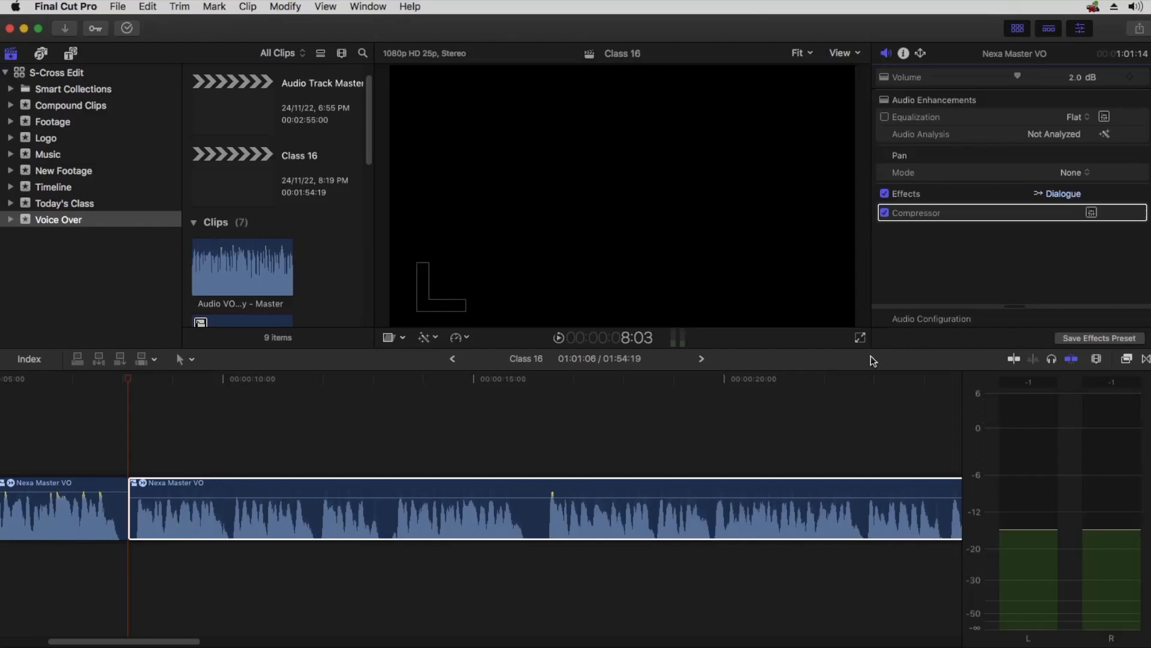
left_click(1127, 359)
left_click(747, 441)
left_click_drag(748, 442, 234, 512)
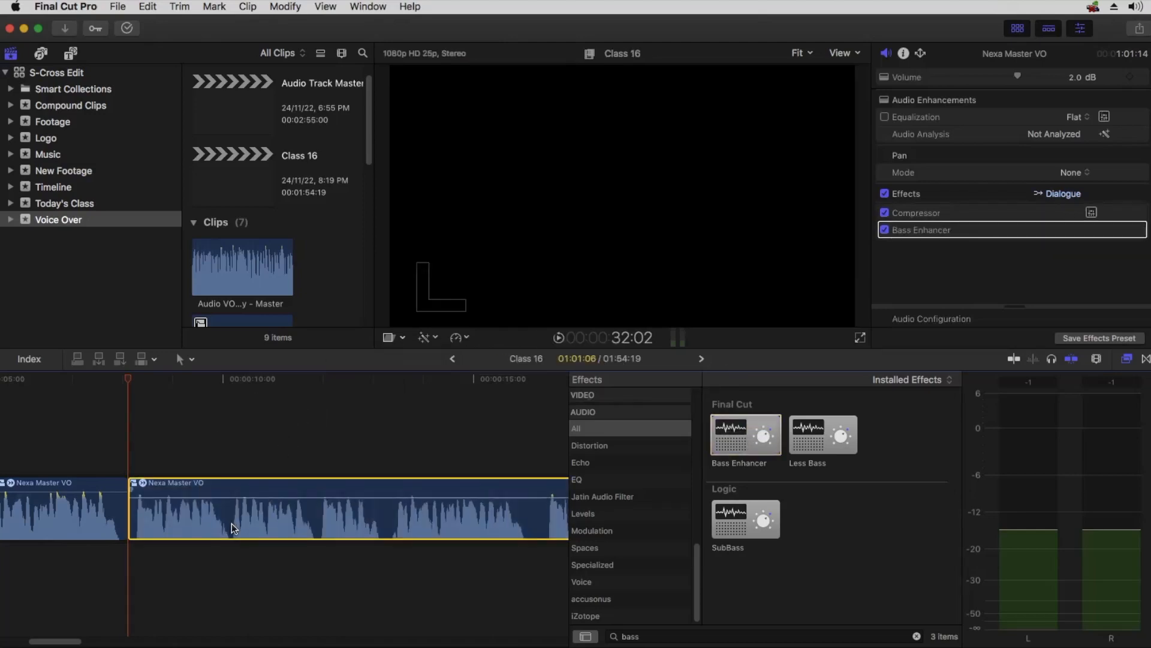
left_click(1072, 286)
mouse_move(1127, 229)
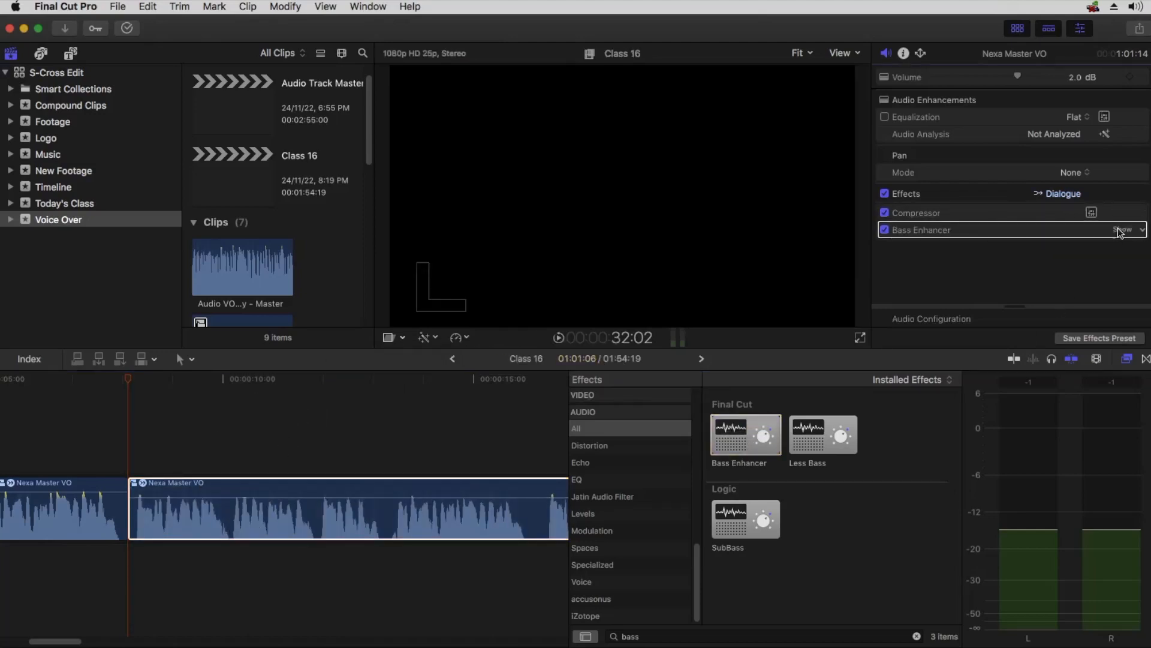
left_click(1127, 358)
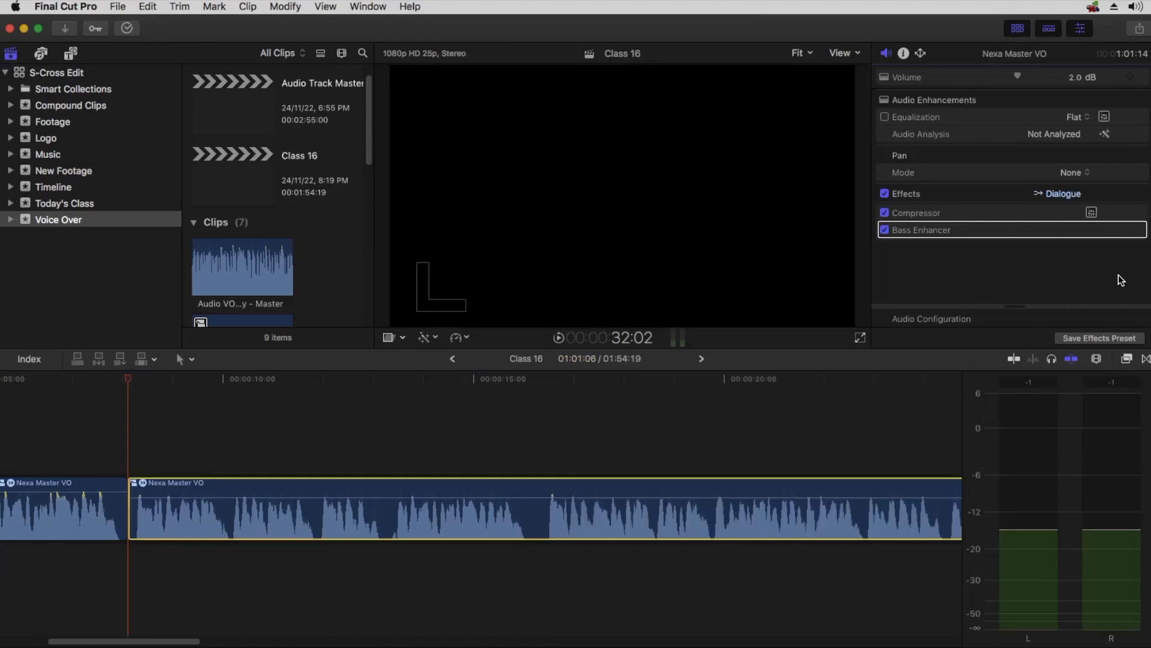
Check the Bass Enhancer's preset and amount settings, collapse them, and play the second clip from its start.
left_click(1125, 233)
left_click(1122, 230)
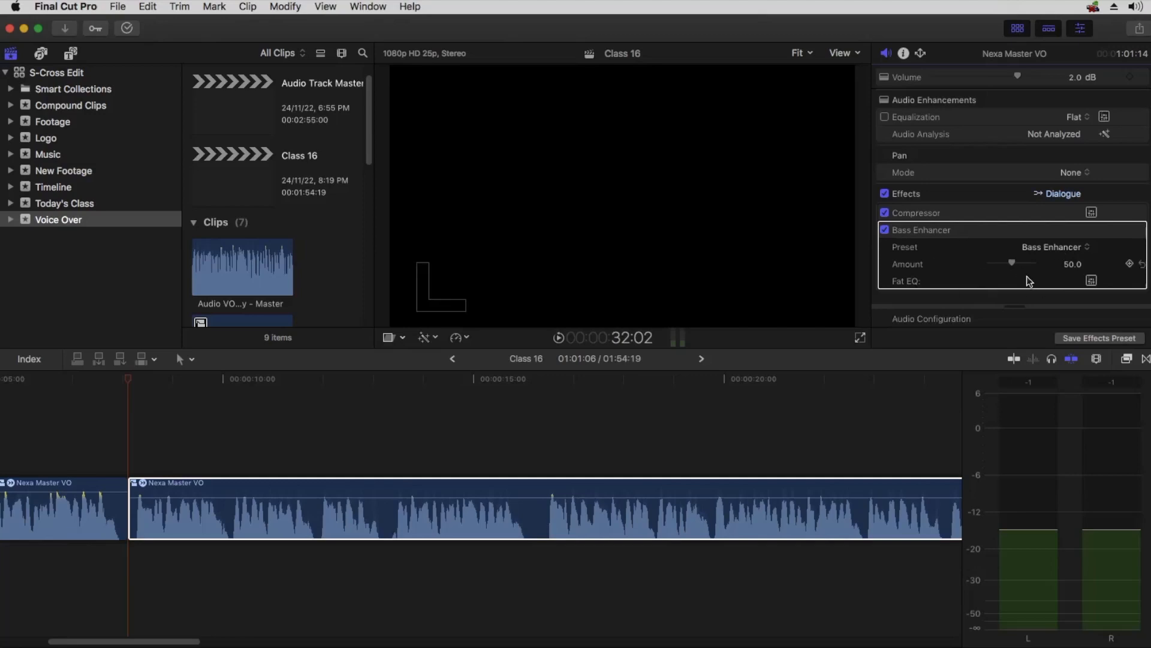
left_click(1125, 230)
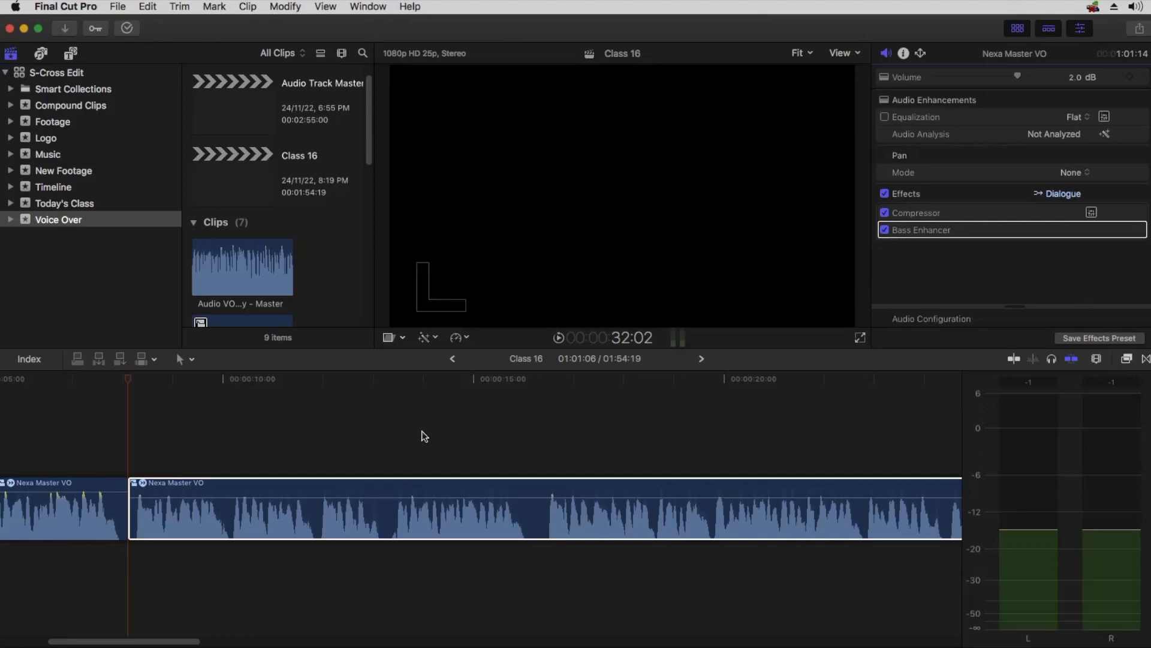
left_click(127, 380)
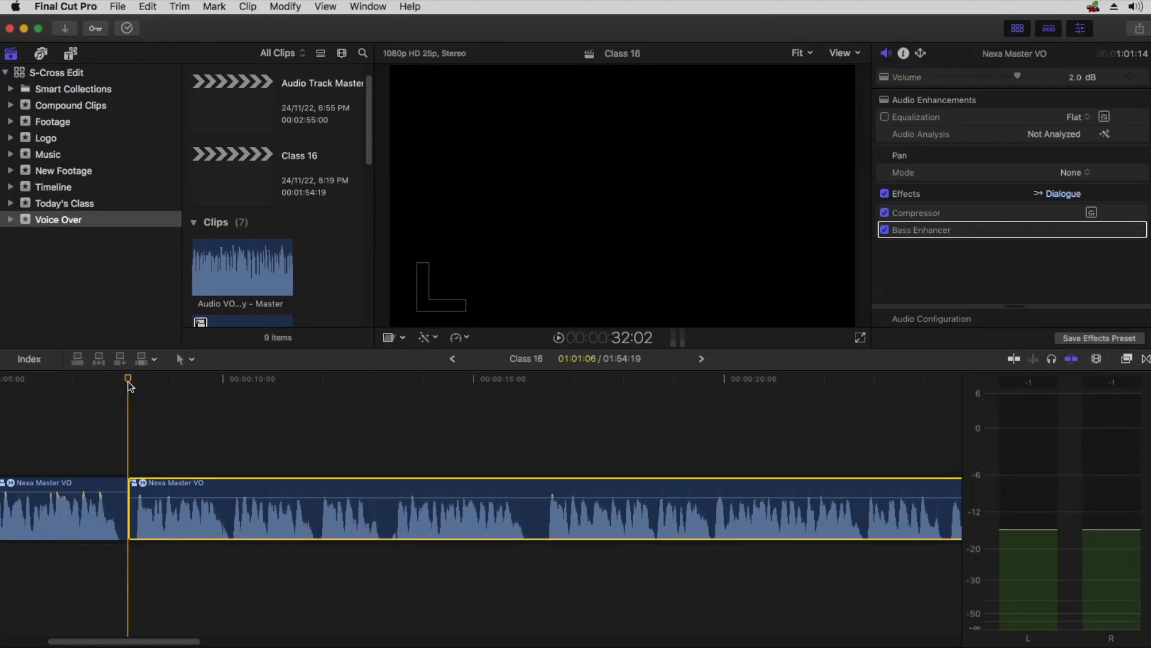
key("space")
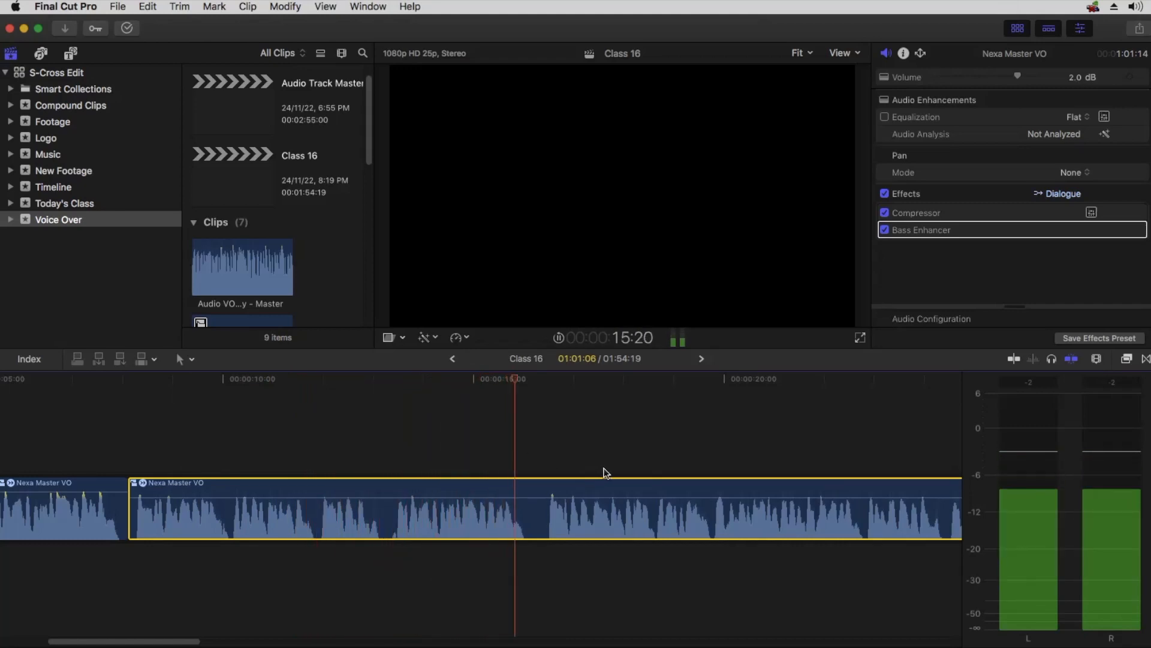
key("space")
Apply a second Bass Enhancer to the second Nexa Master VO clip and play the clip from near its start.
left_click(1127, 359)
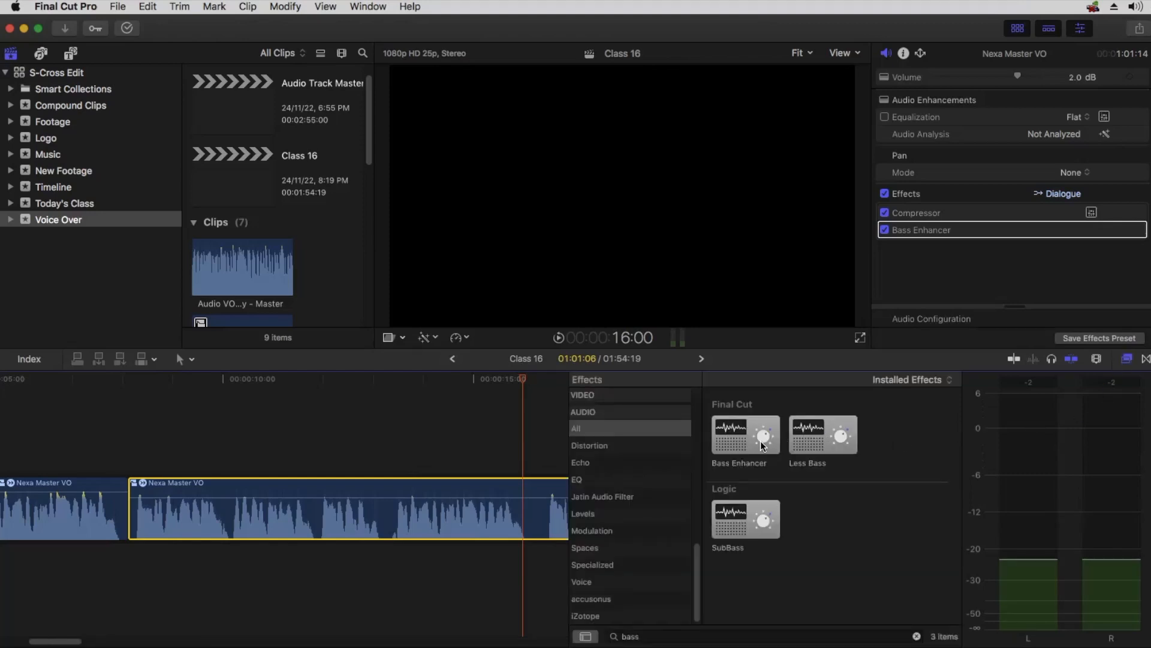
left_click_drag(749, 434, 338, 437)
left_click_drag(293, 516, 293, 517)
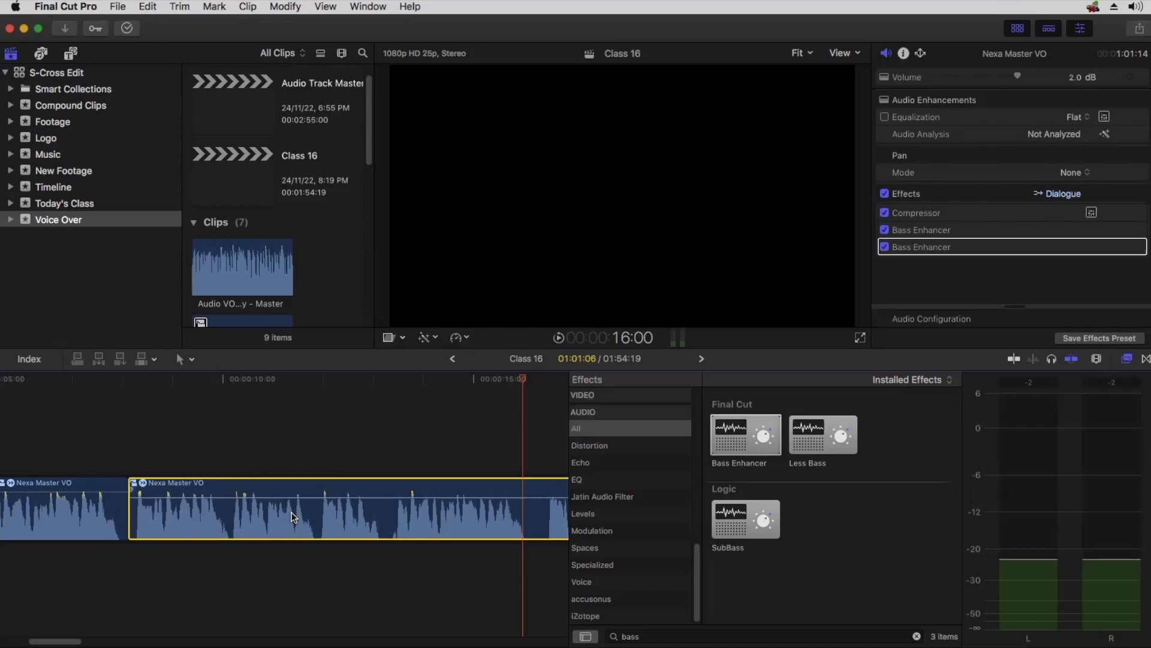
left_click(1127, 359)
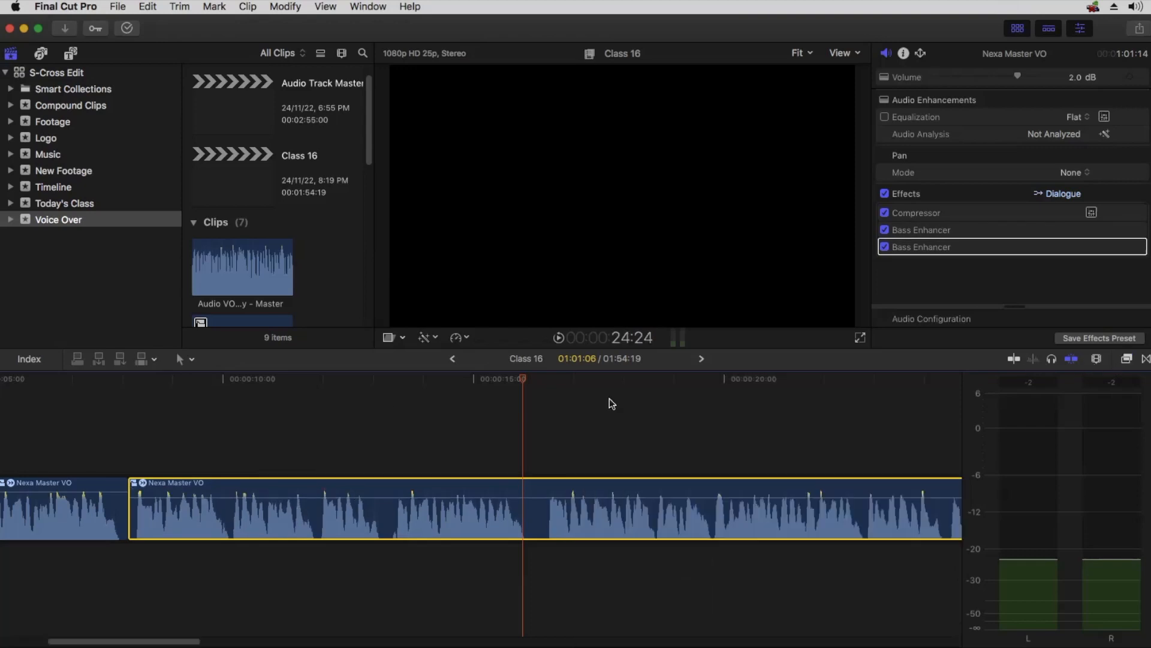
left_click(142, 394)
key("space")
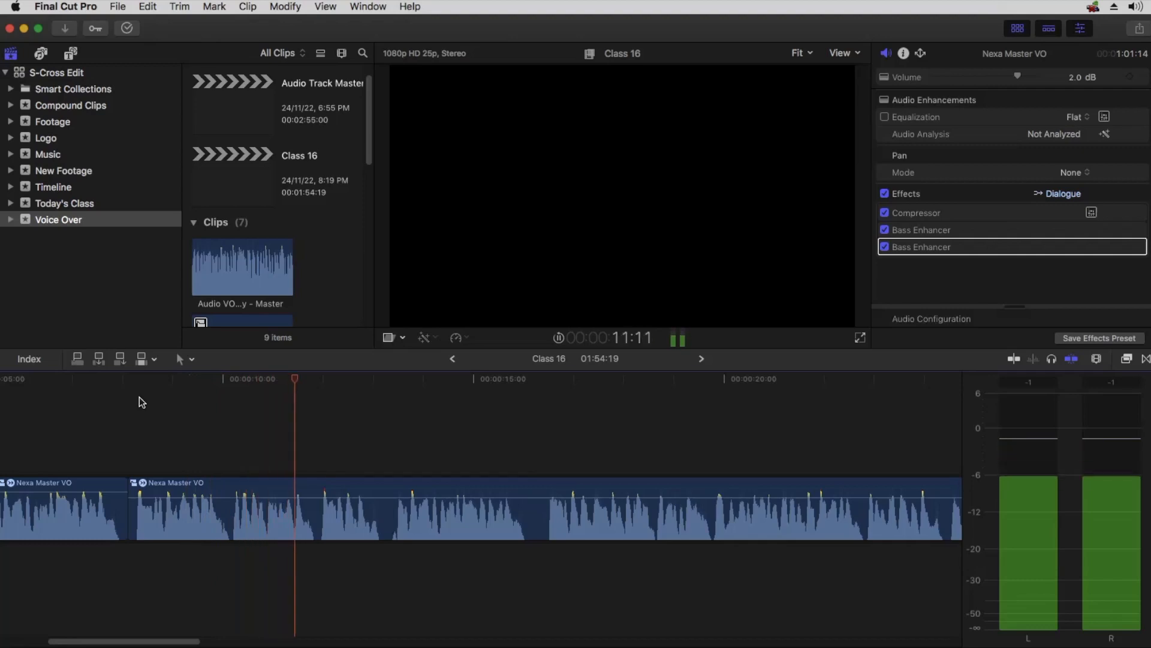
key("space")
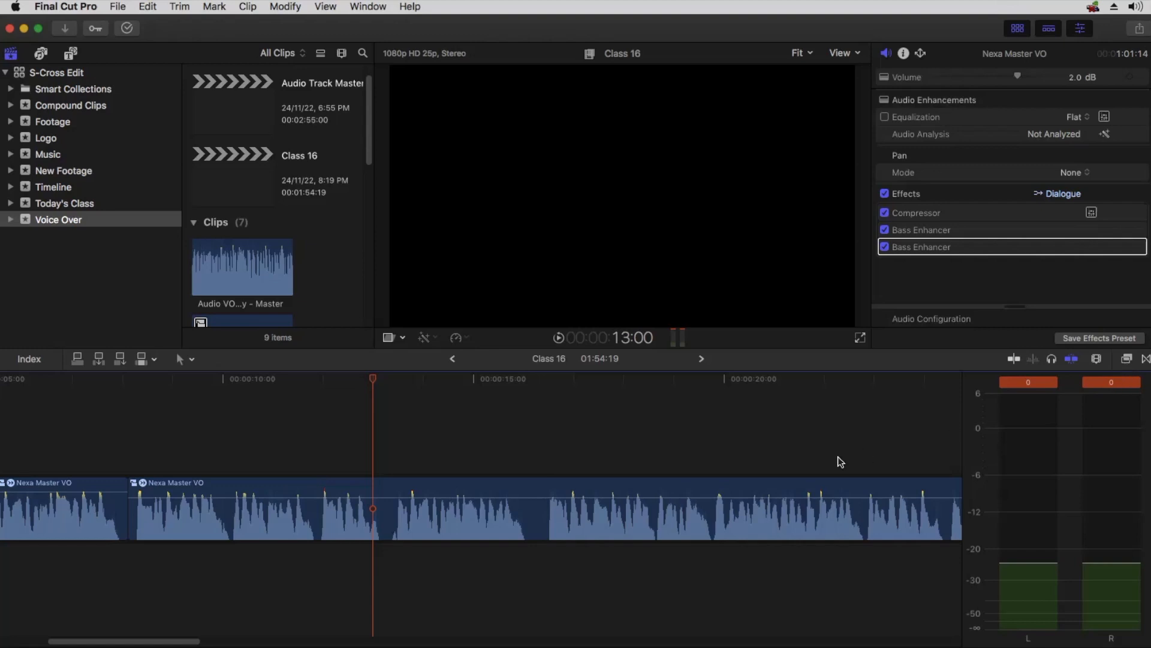
Apply a third Bass Enhancer to the second Nexa Master VO clip and play its opening seconds.
key("super+5")
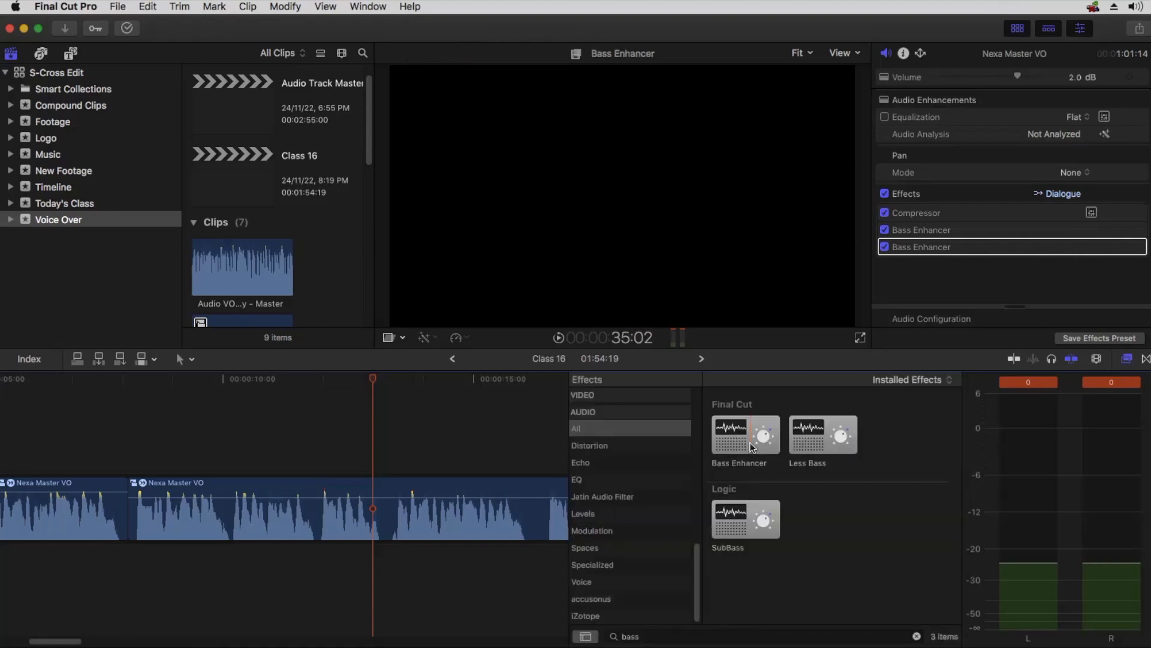
left_click_drag(749, 434, 351, 520)
key("super+5")
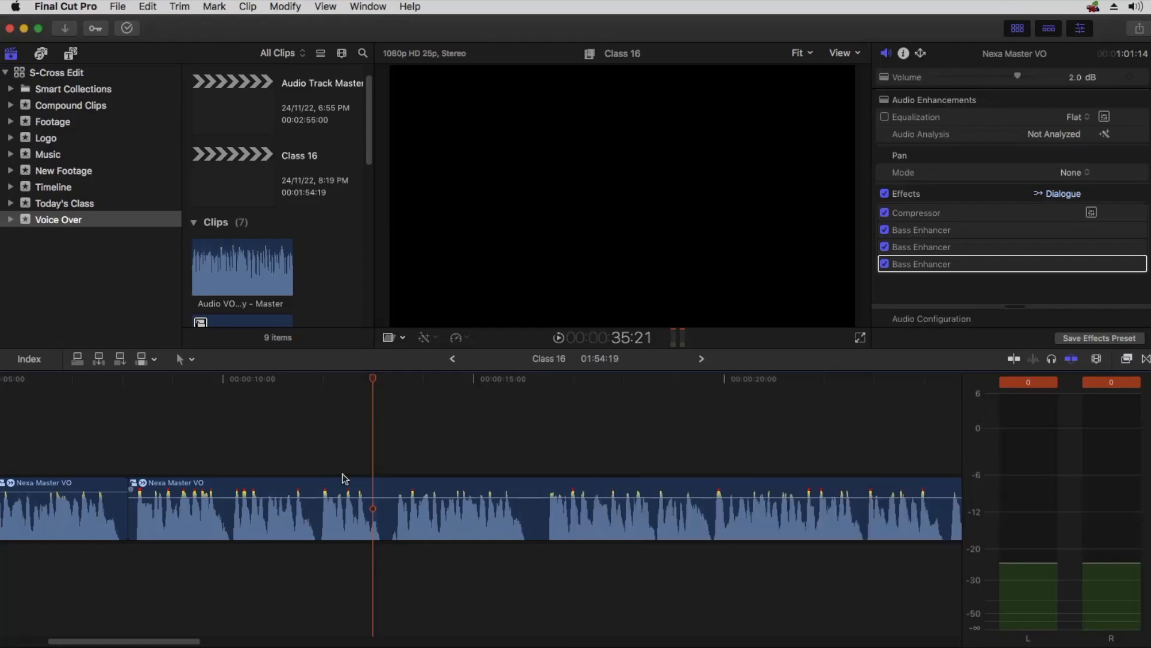
left_click(143, 400)
key("space")
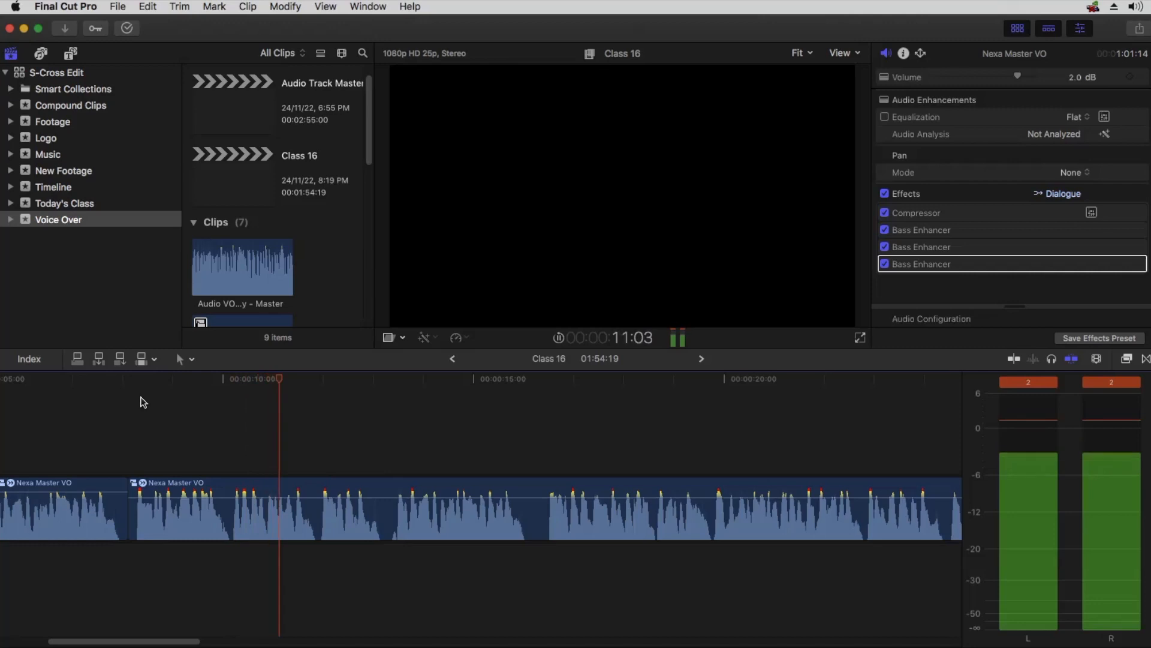
key("space")
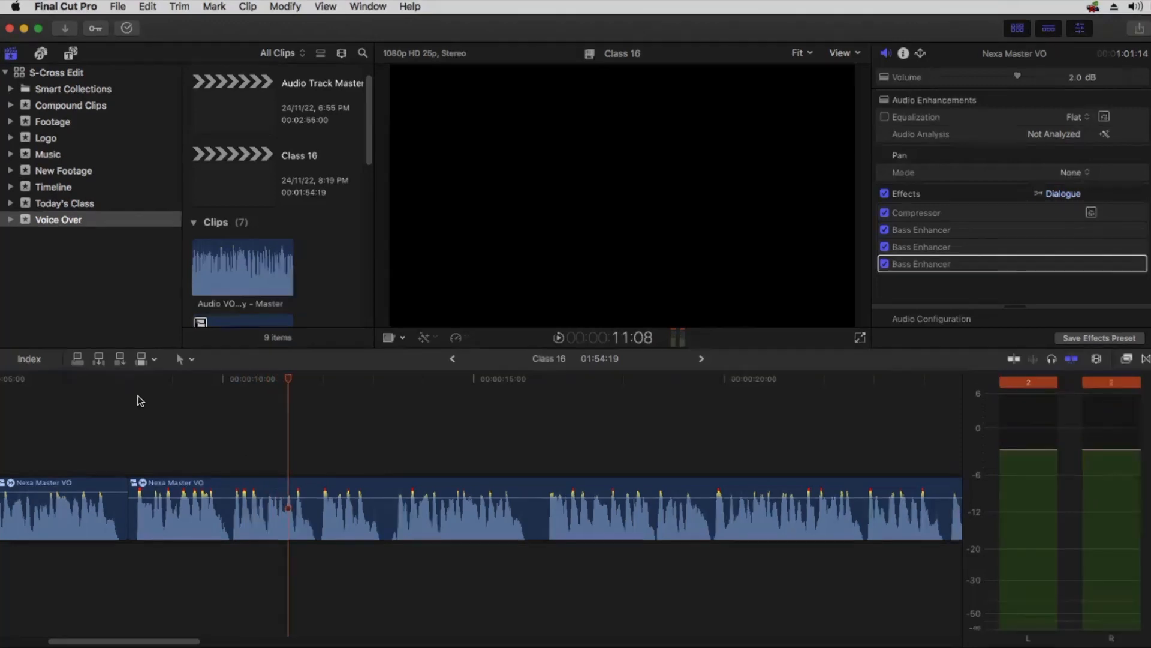
Select the first Nexa Master VO clip, examine its list of audio effects, and deselect it.
key("super+minus")
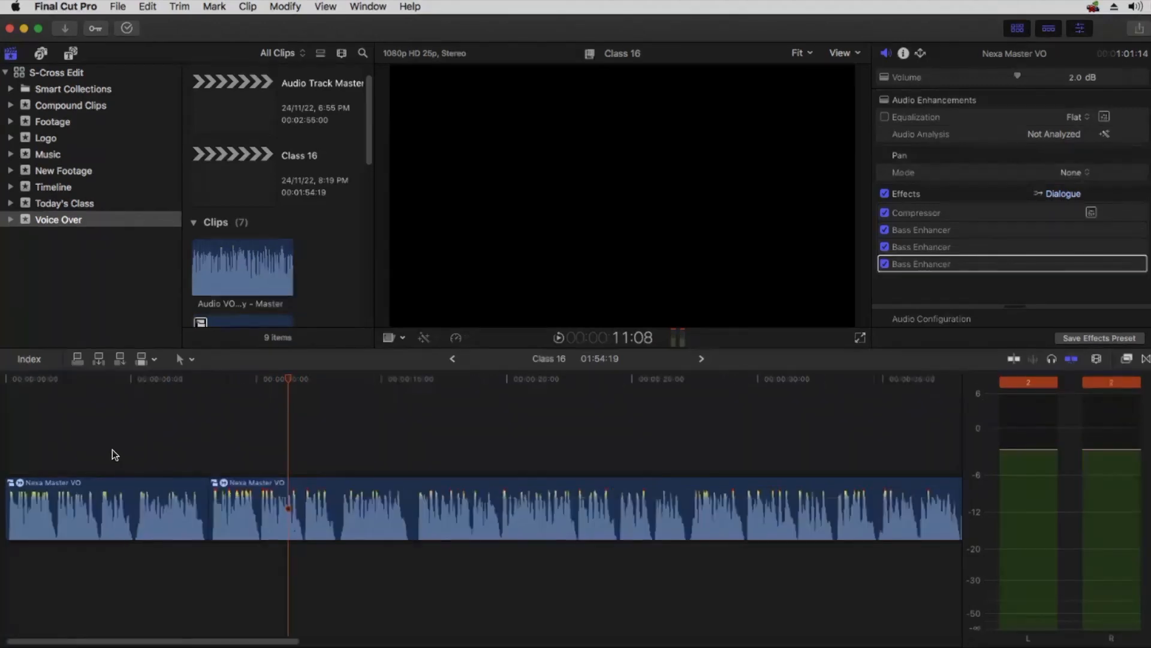
left_click(202, 517)
scroll(980, 195, "down", 2)
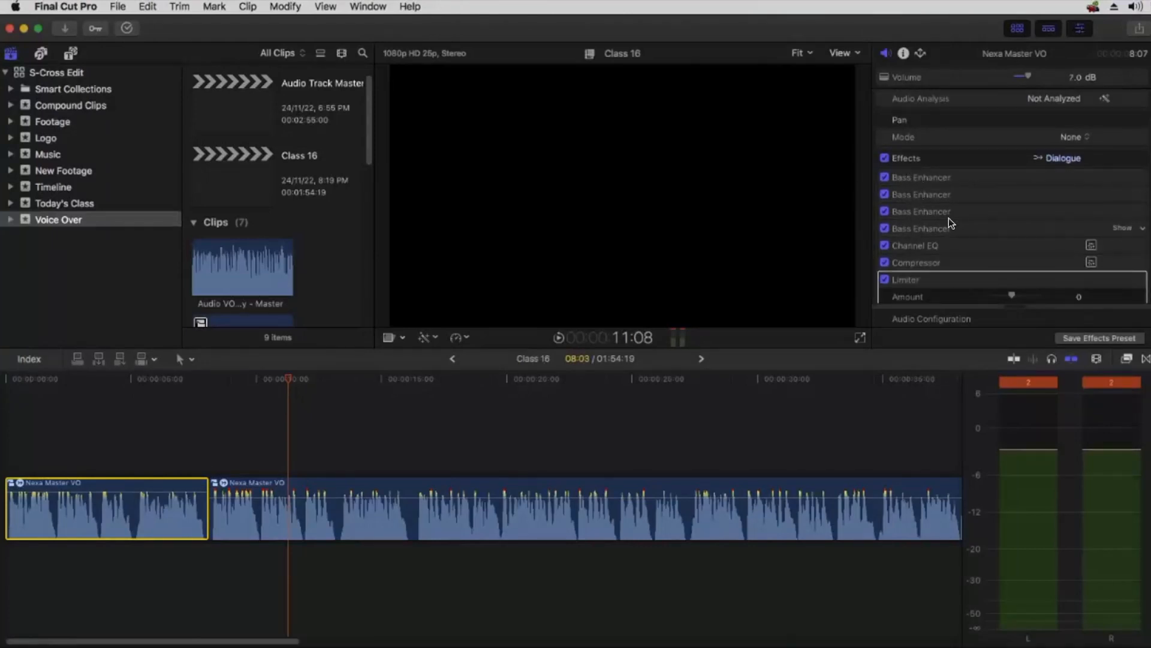
left_click(262, 423)
Delete the third Bass Enhancer from the second Nexa Master VO clip.
left_click(231, 507)
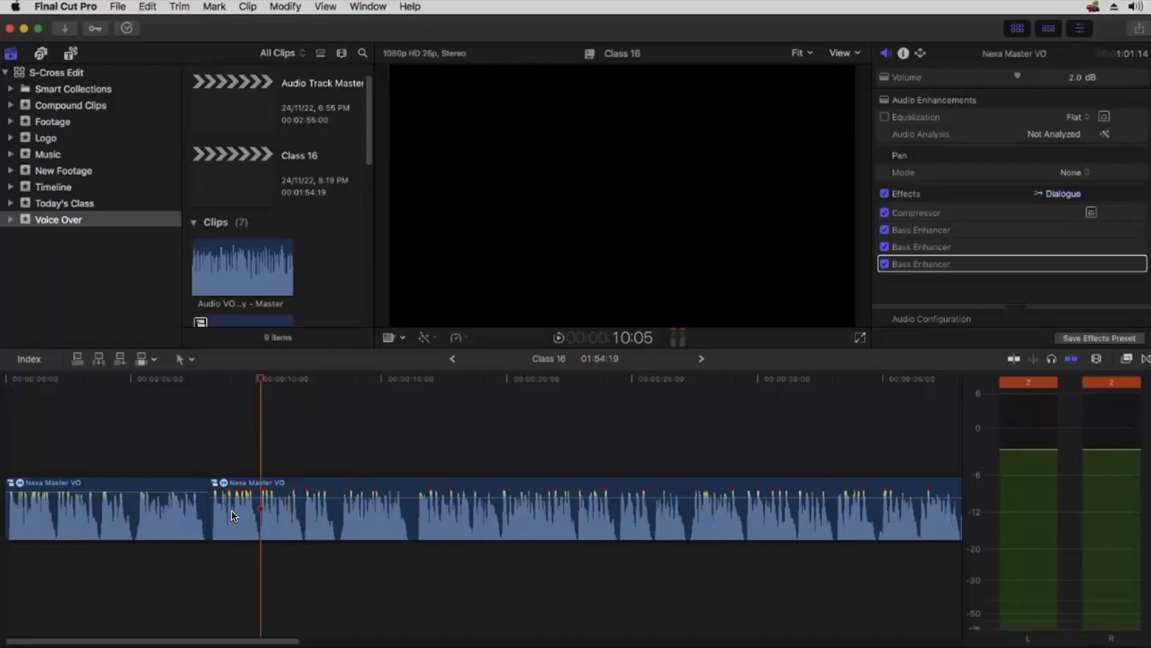
left_click(915, 262)
key("Delete")
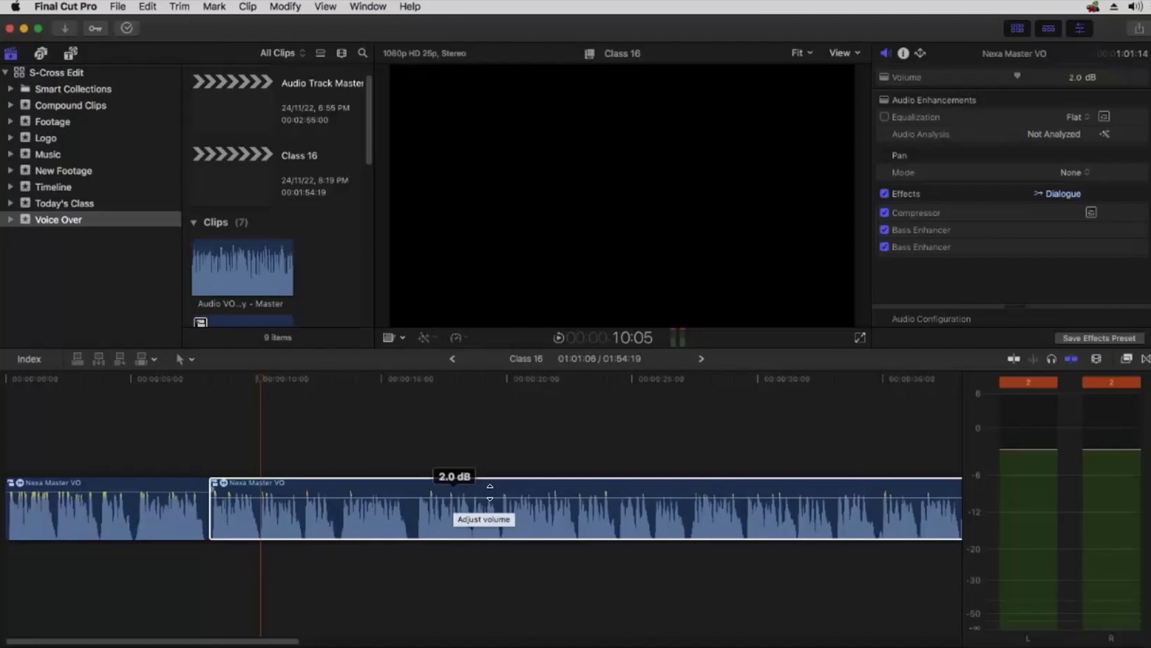
Search the installed audio effects for "treb", then replace the search with "bass".
left_click(1127, 358)
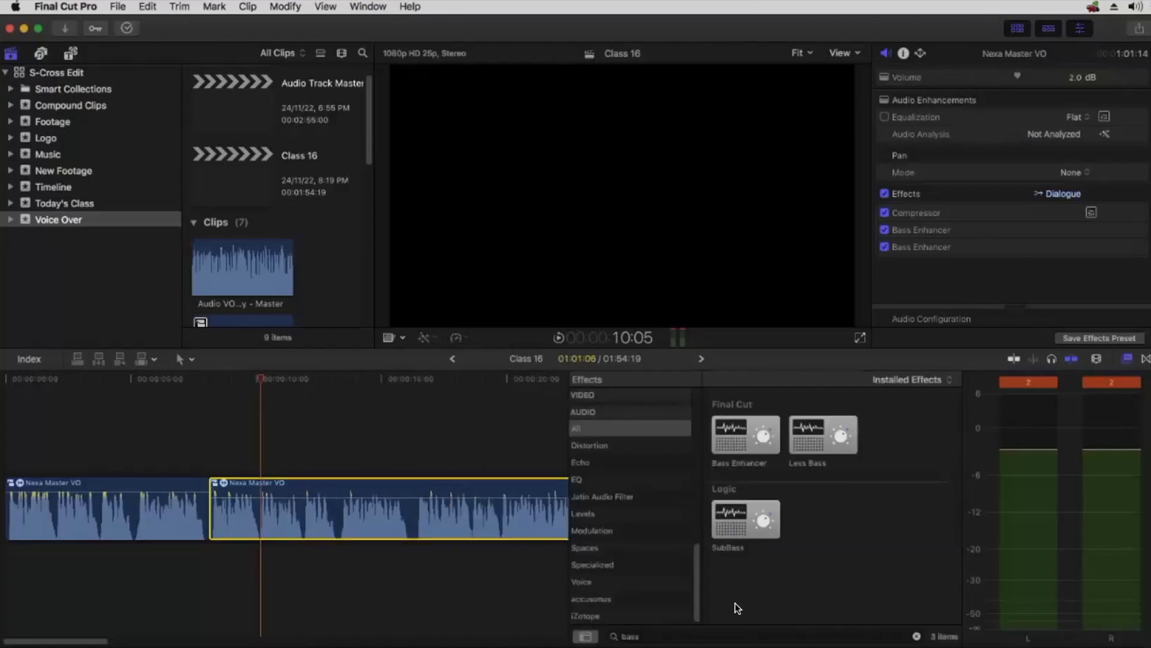
left_click(678, 634)
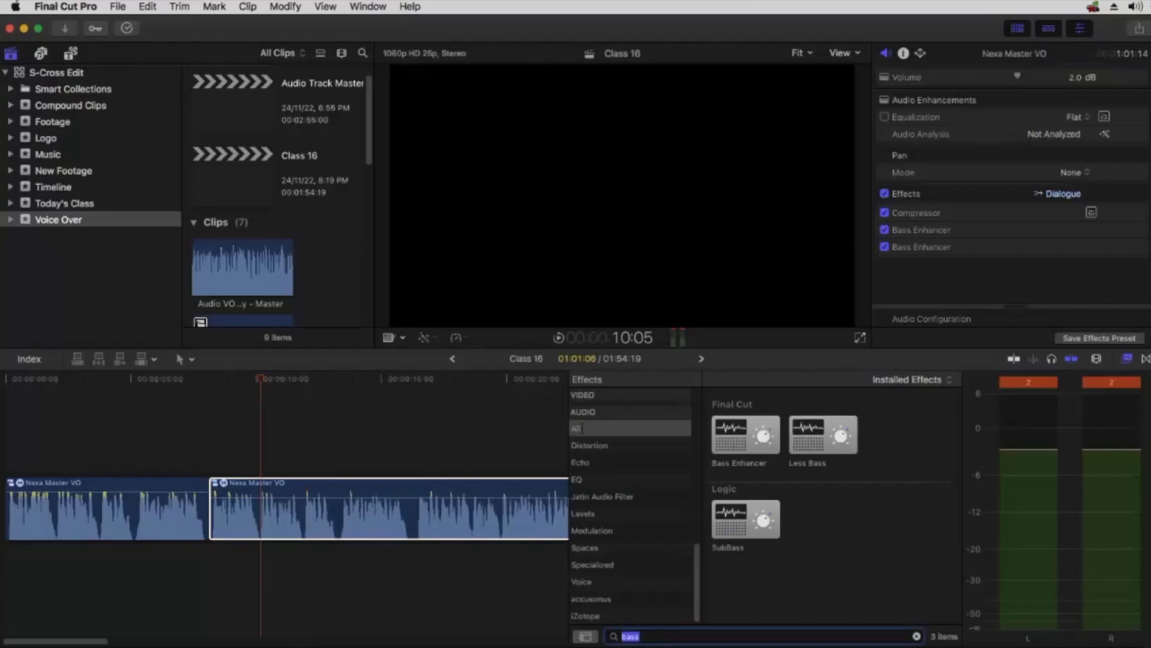
type("treb")
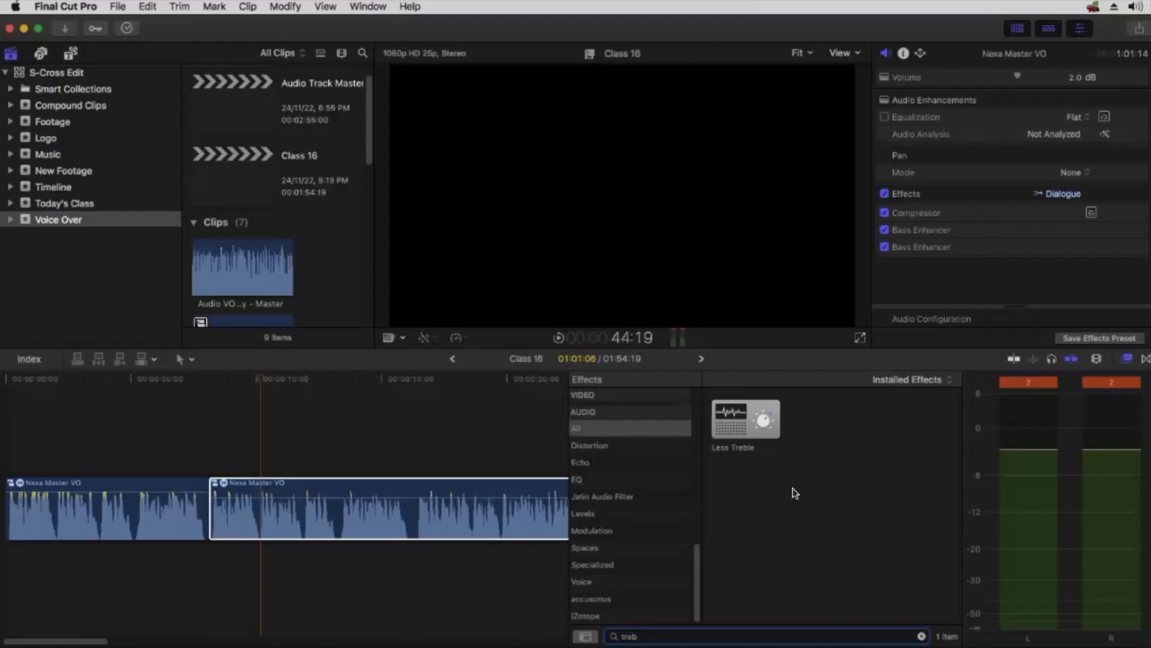
left_click_drag(655, 635, 578, 636)
type("bass")
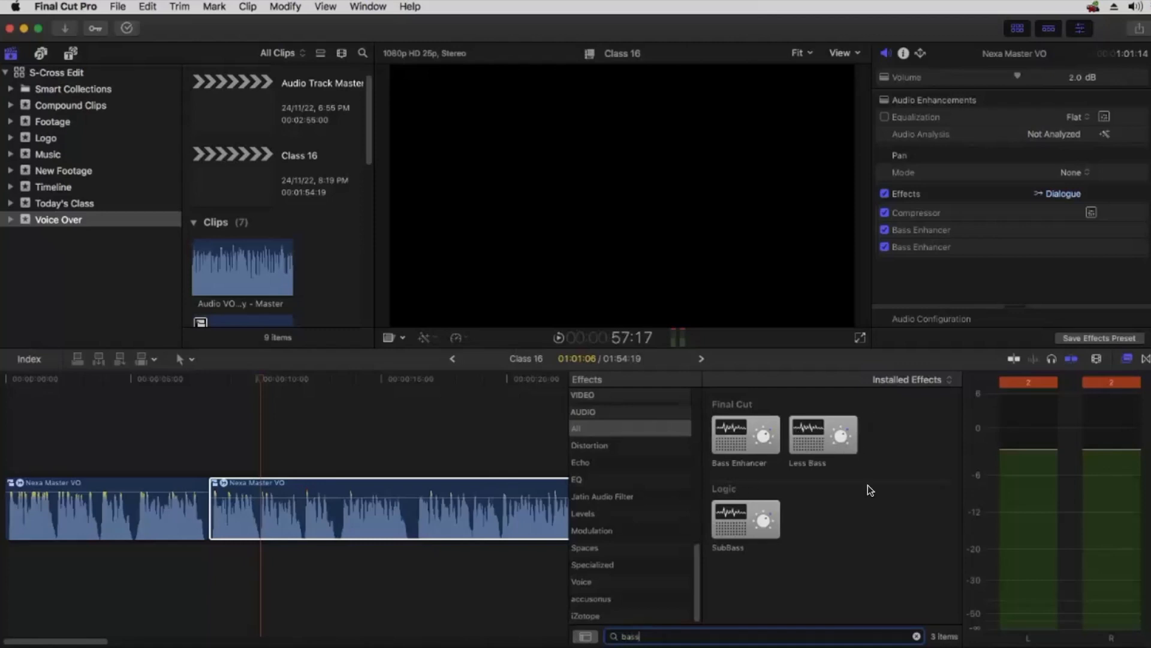
Replace the effects search with "eq" and apply Channel EQ to the second Nexa Master VO clip.
left_click(932, 288)
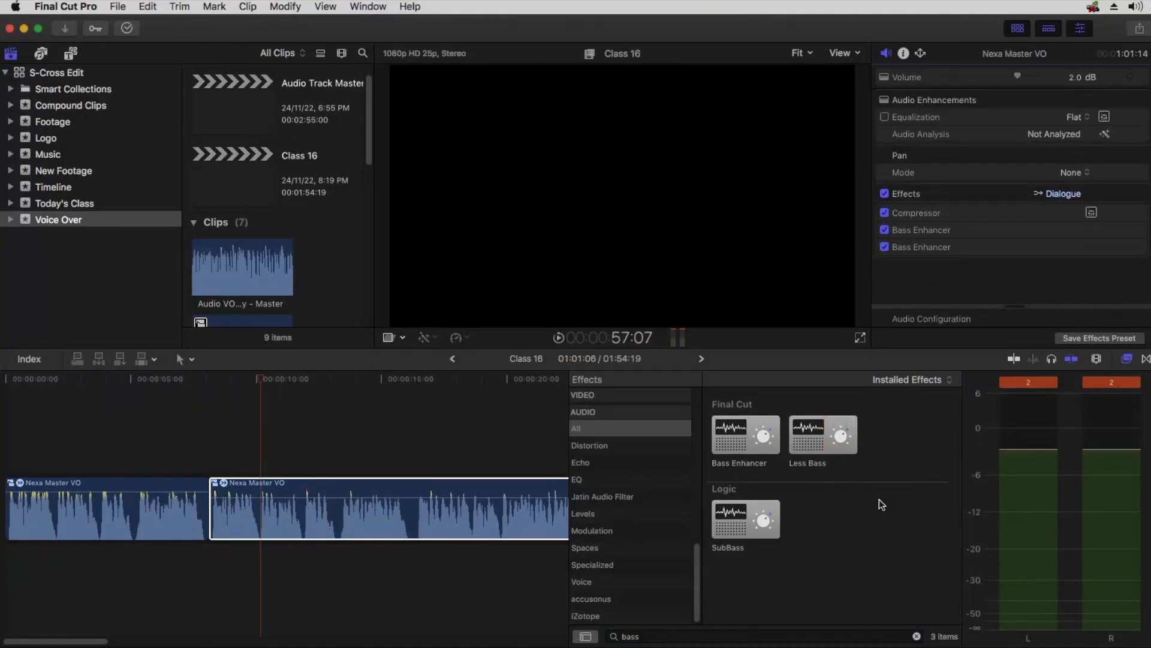
left_click(917, 634)
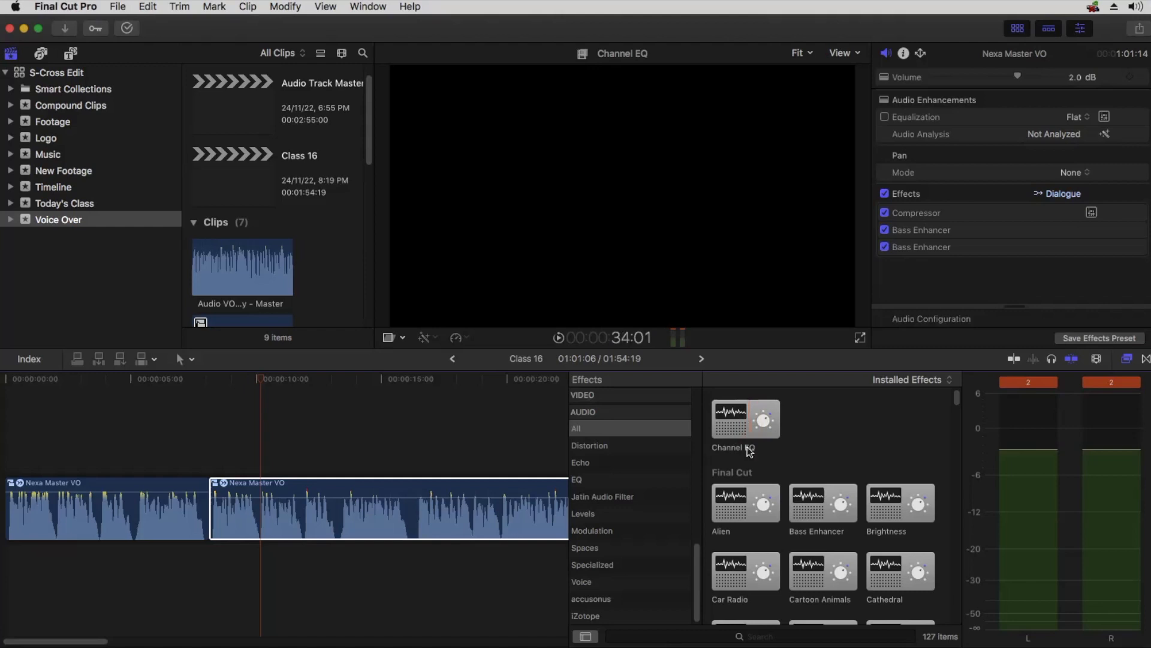
left_click(658, 636)
type("eq")
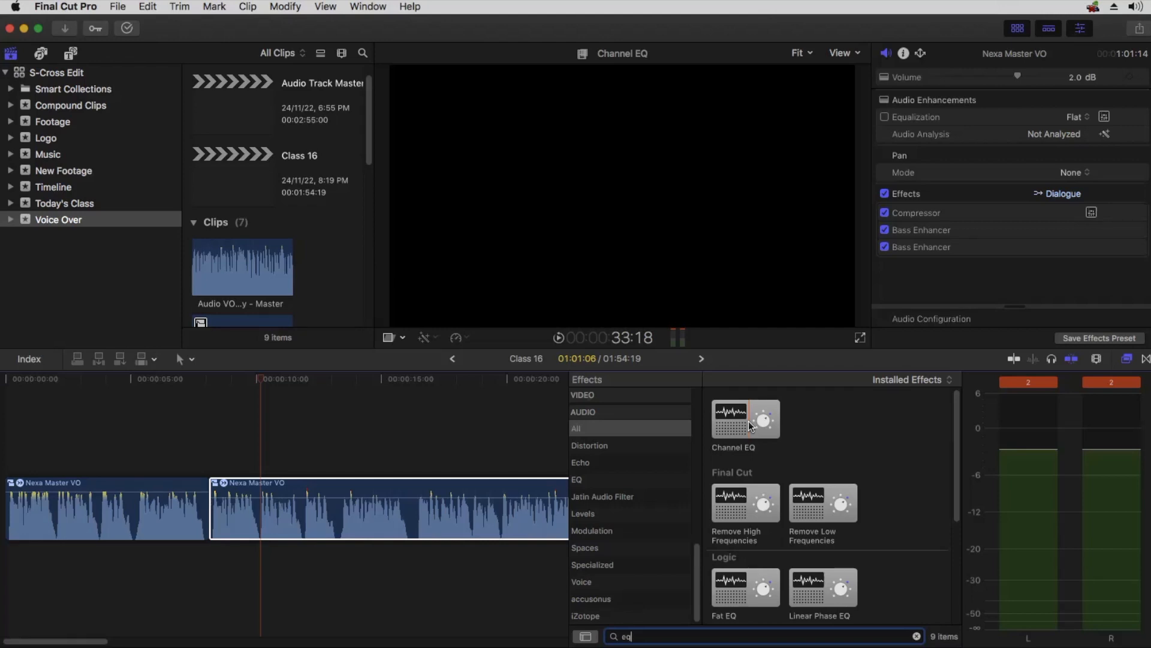
left_click_drag(749, 421, 398, 516)
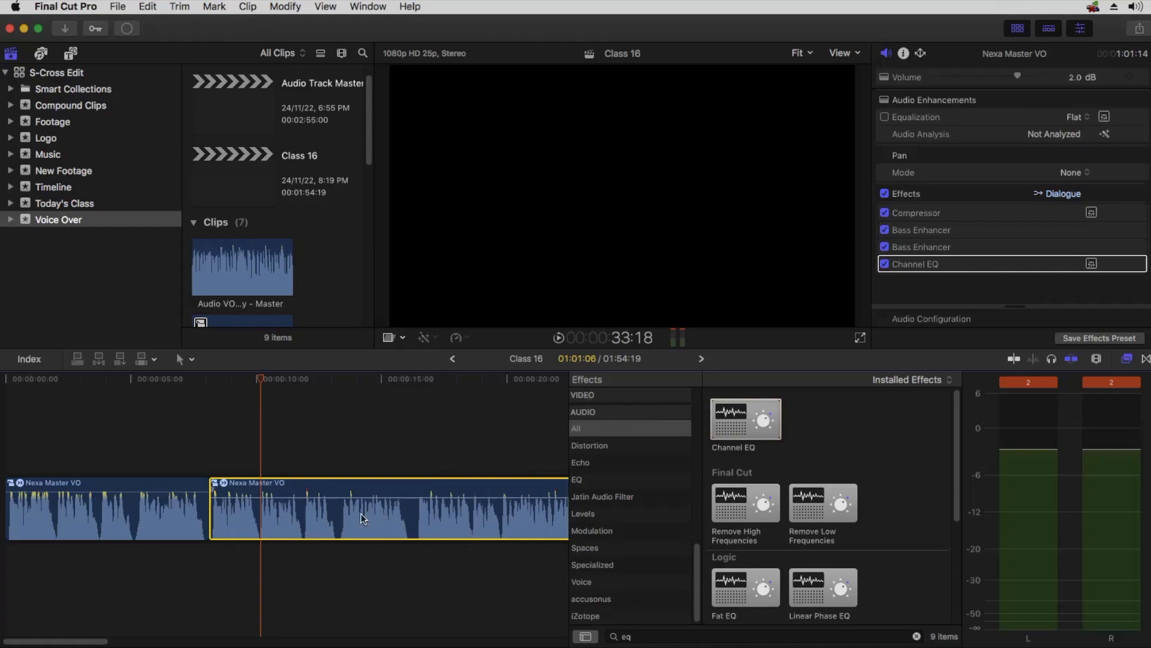
left_click(1126, 359)
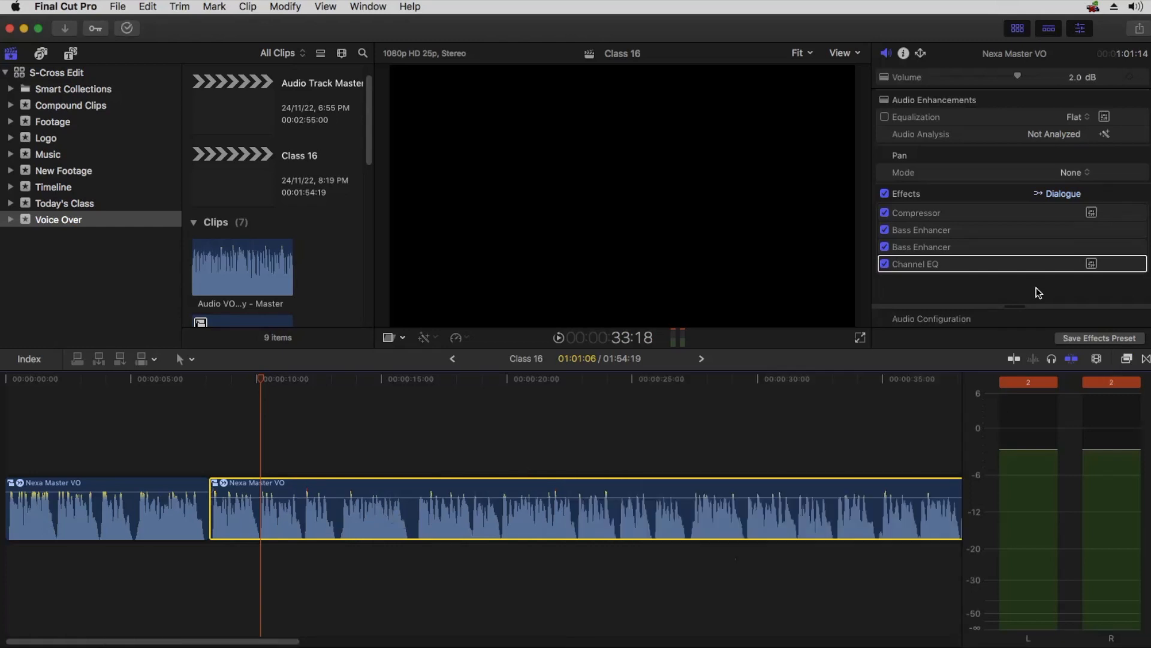
In the second clip's Channel EQ, turn off the 250, 750 and 2500 Hz bands and boost the high shelf 10.5 dB at 7600 Hz.
left_click(1092, 264)
left_click_drag(487, 336, 569, 117)
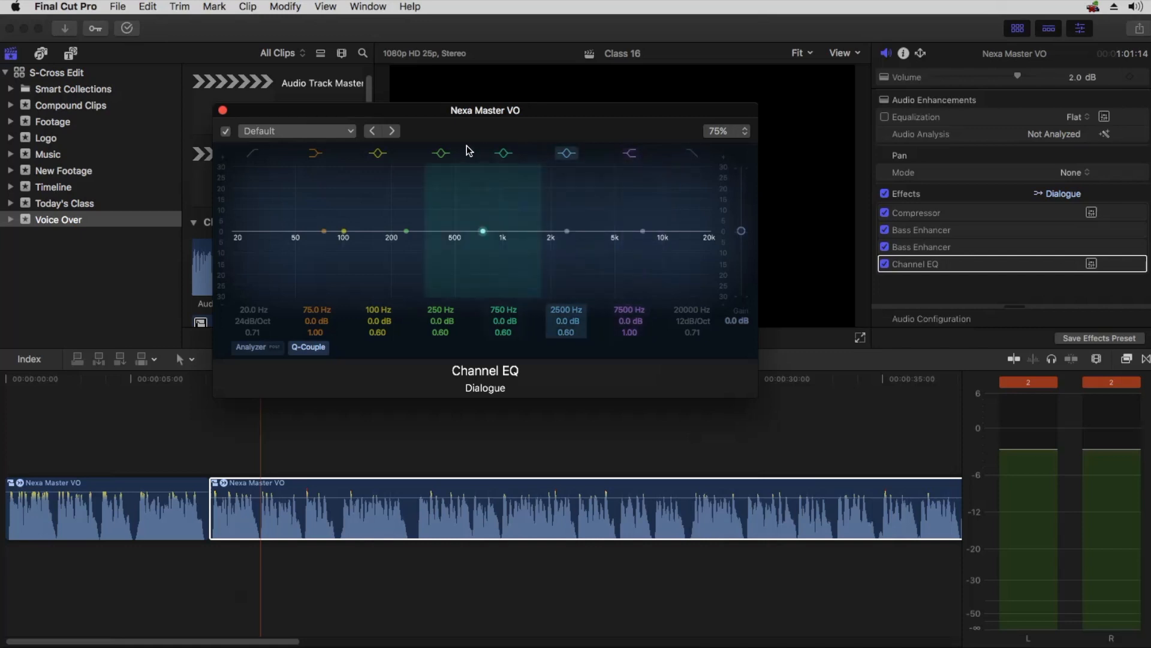
left_click(441, 153)
left_click(503, 153)
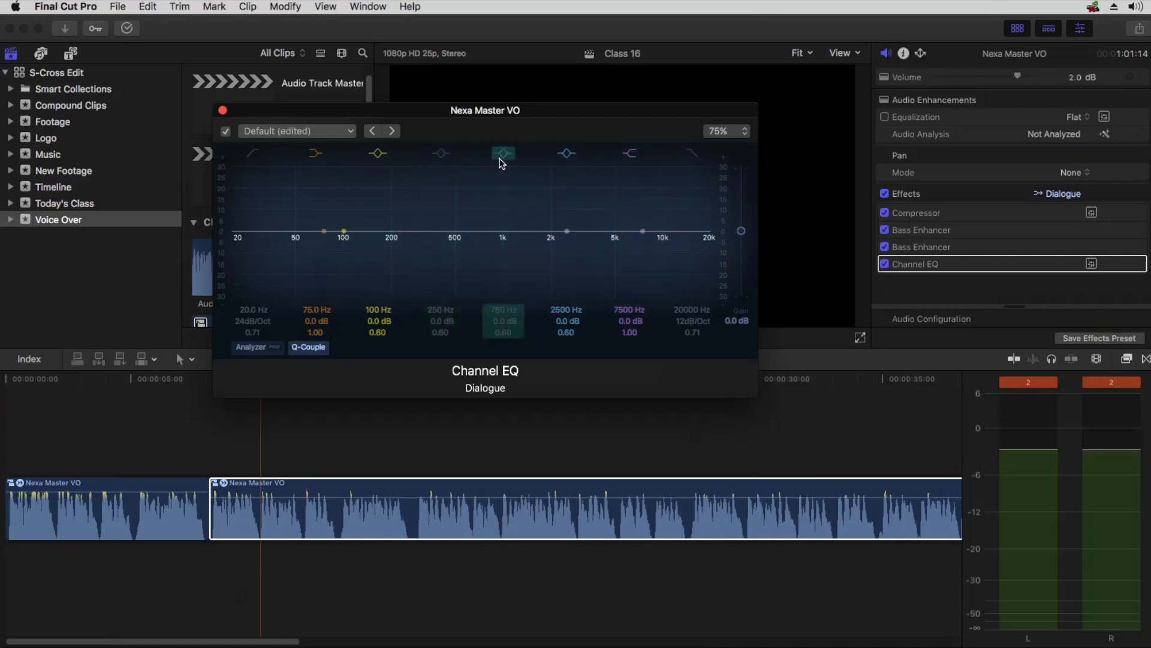
left_click(567, 153)
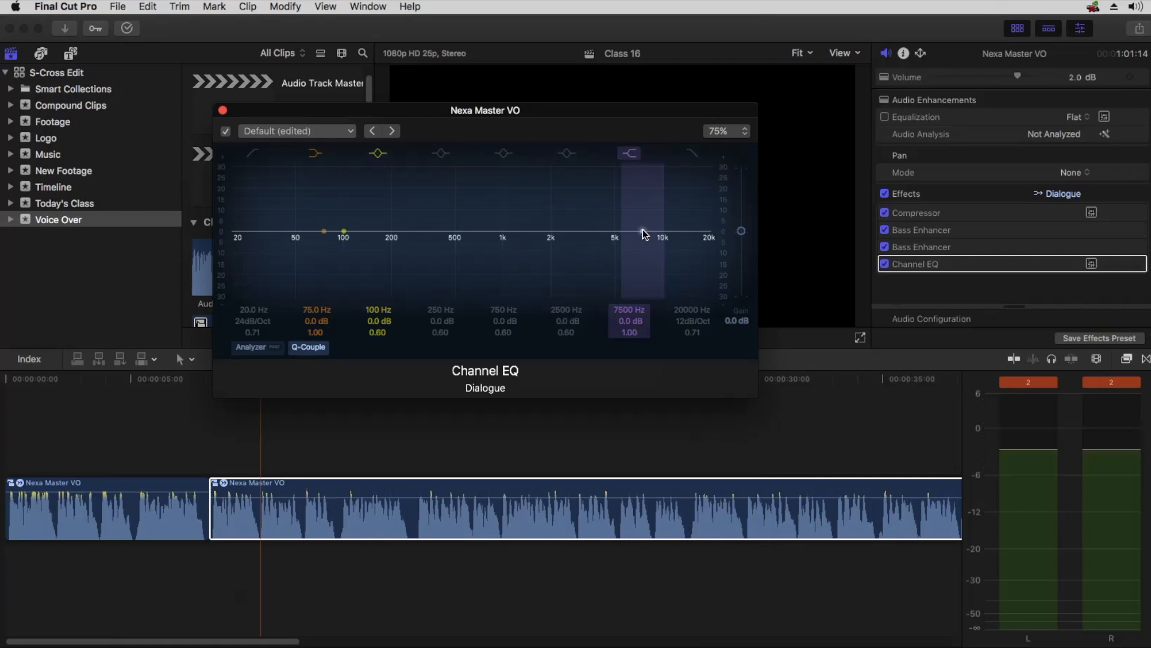
mouse_move(643, 230)
left_mouse_down()
mouse_move(644, 201)
mouse_move(642, 214)
left_mouse_up()
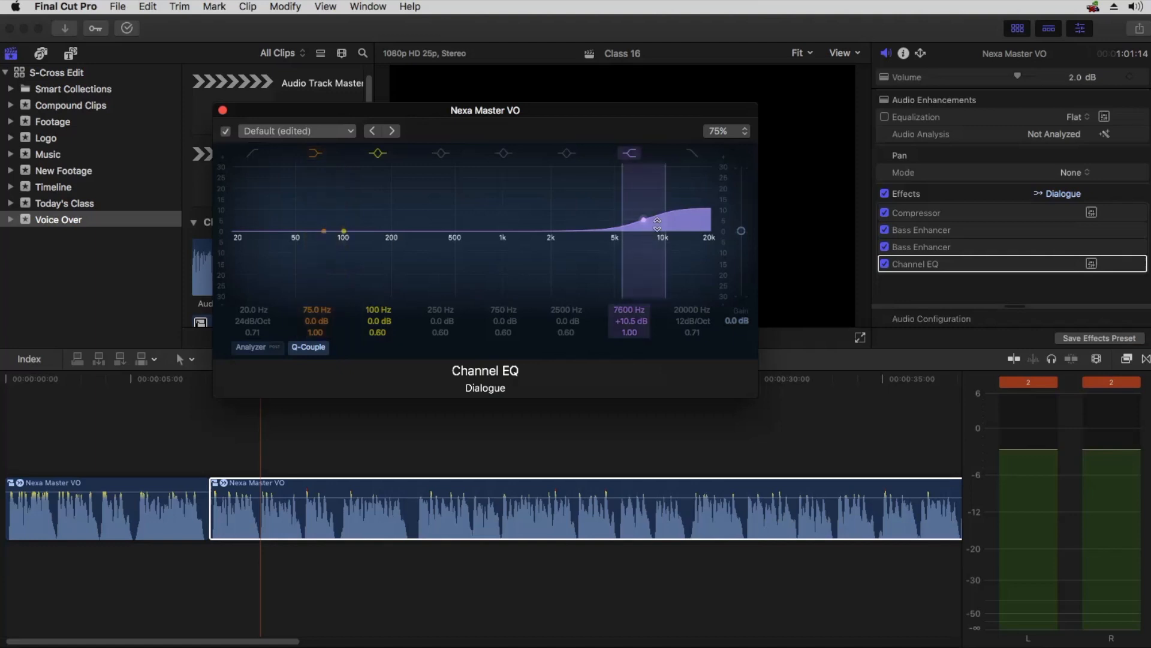
left_click_drag(514, 110, 530, 86)
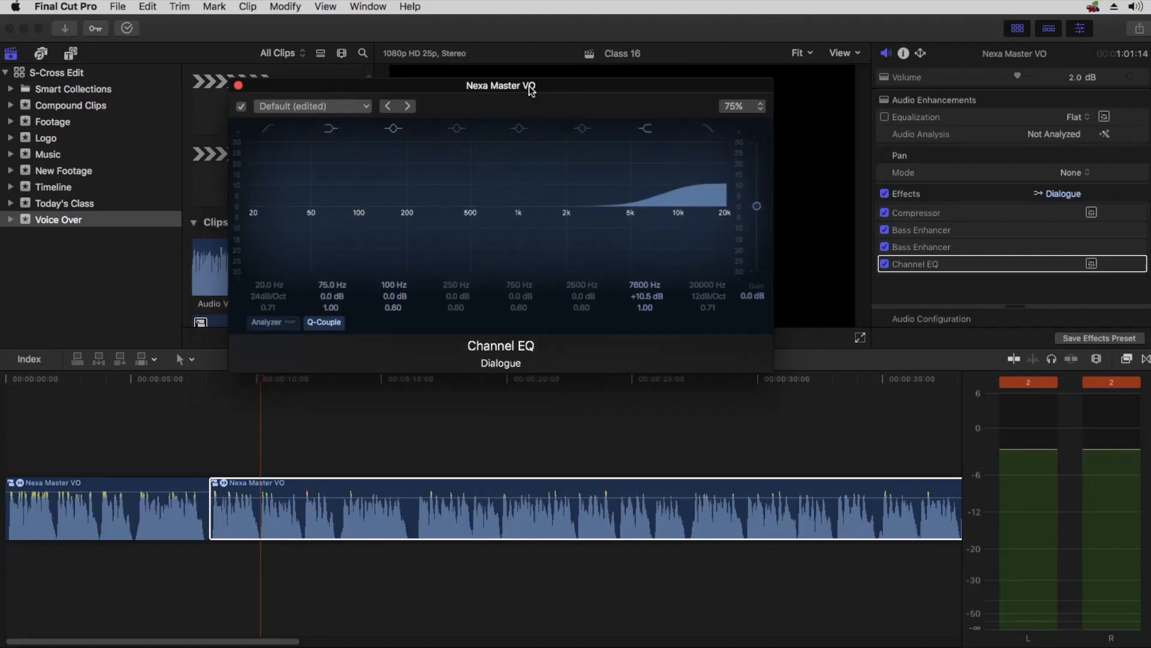
Play the second Nexa Master VO clip from its start, toggling Channel EQ off and on to compare, and close the EQ editor.
left_click(212, 380)
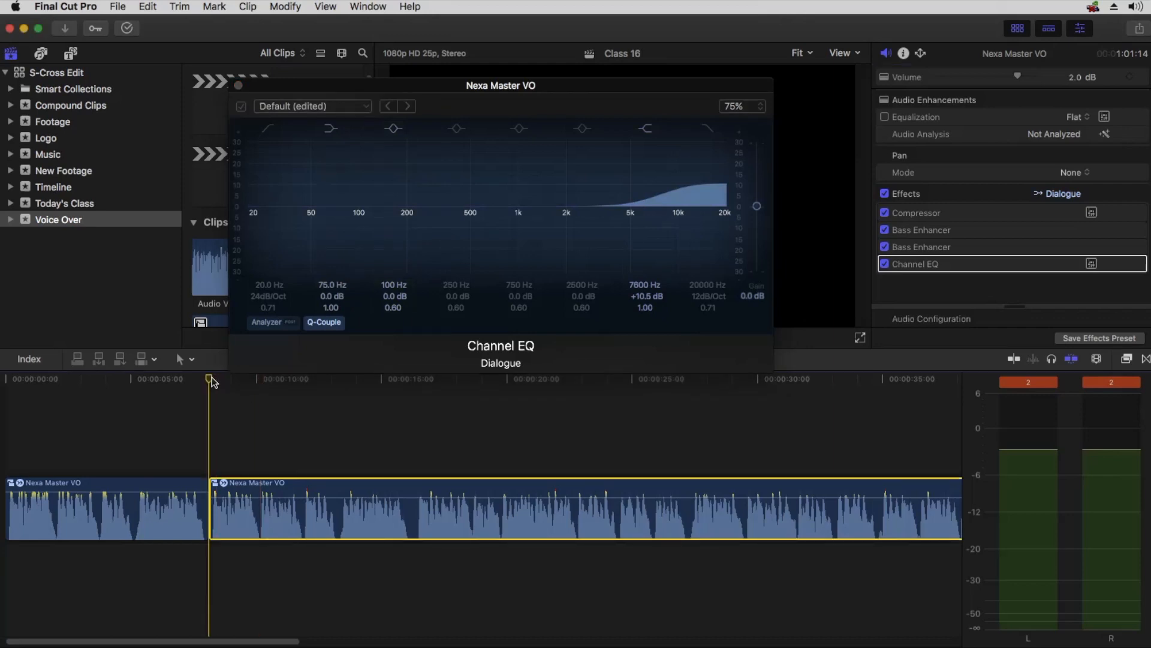
key("space")
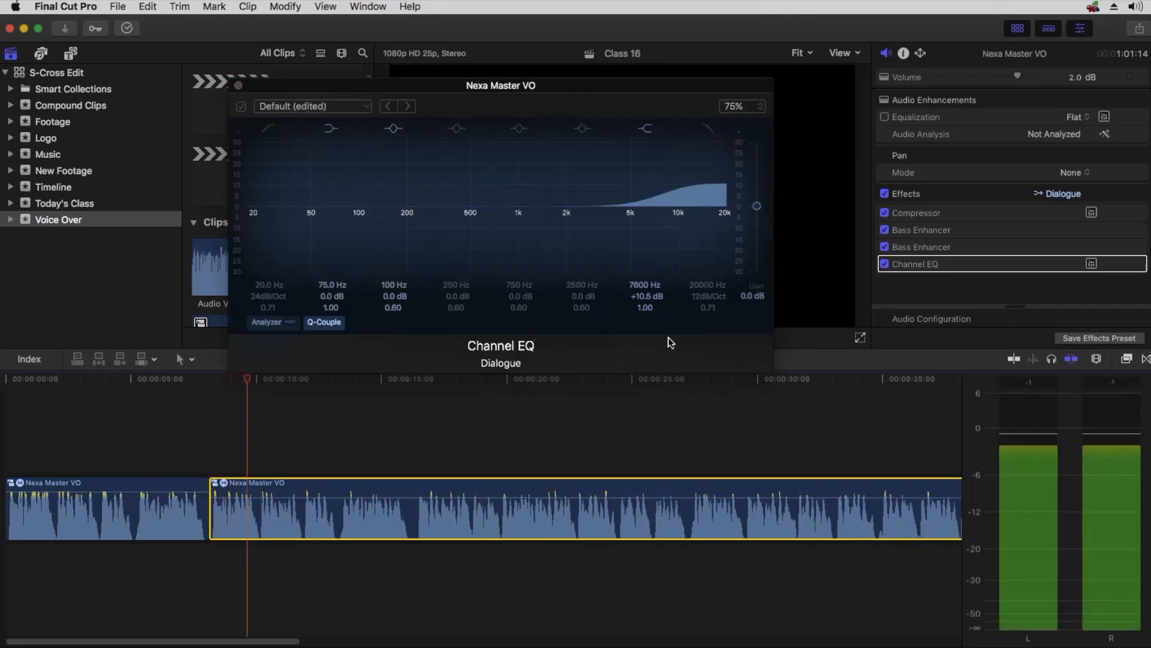
left_click(885, 264)
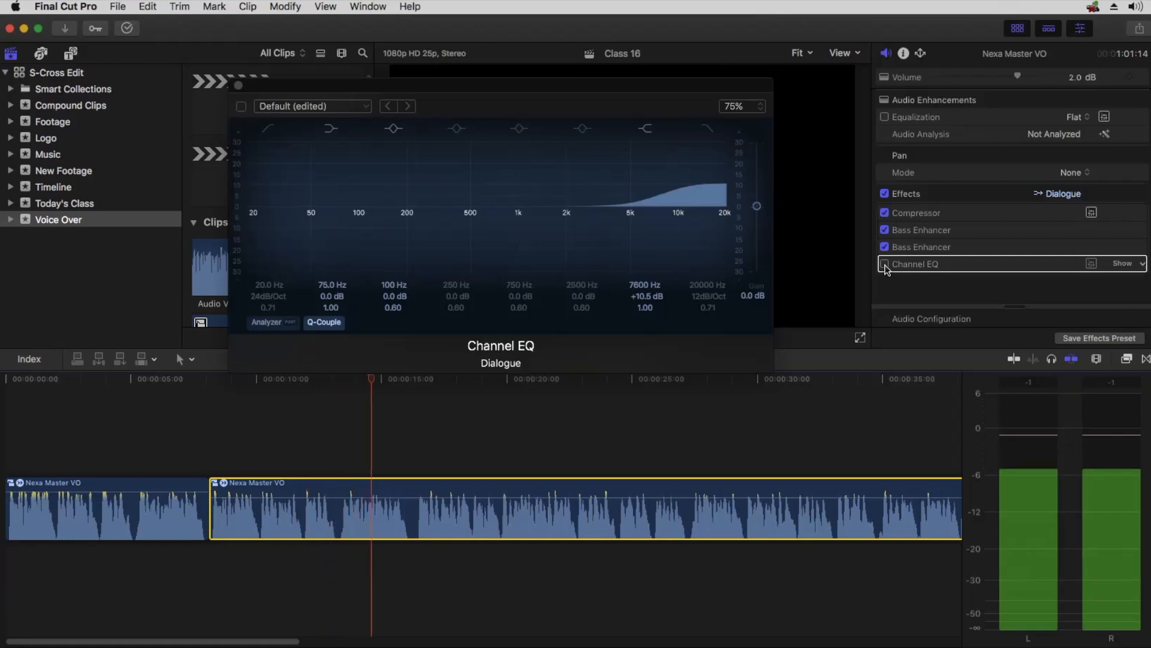
left_click(885, 264)
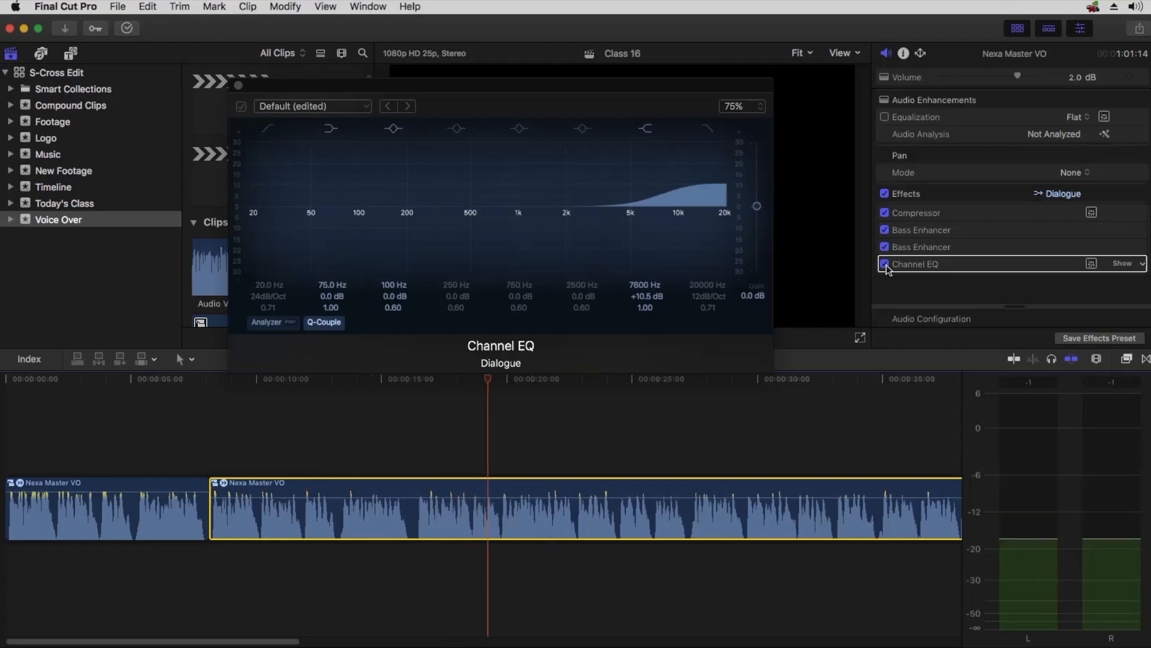
left_click(885, 264)
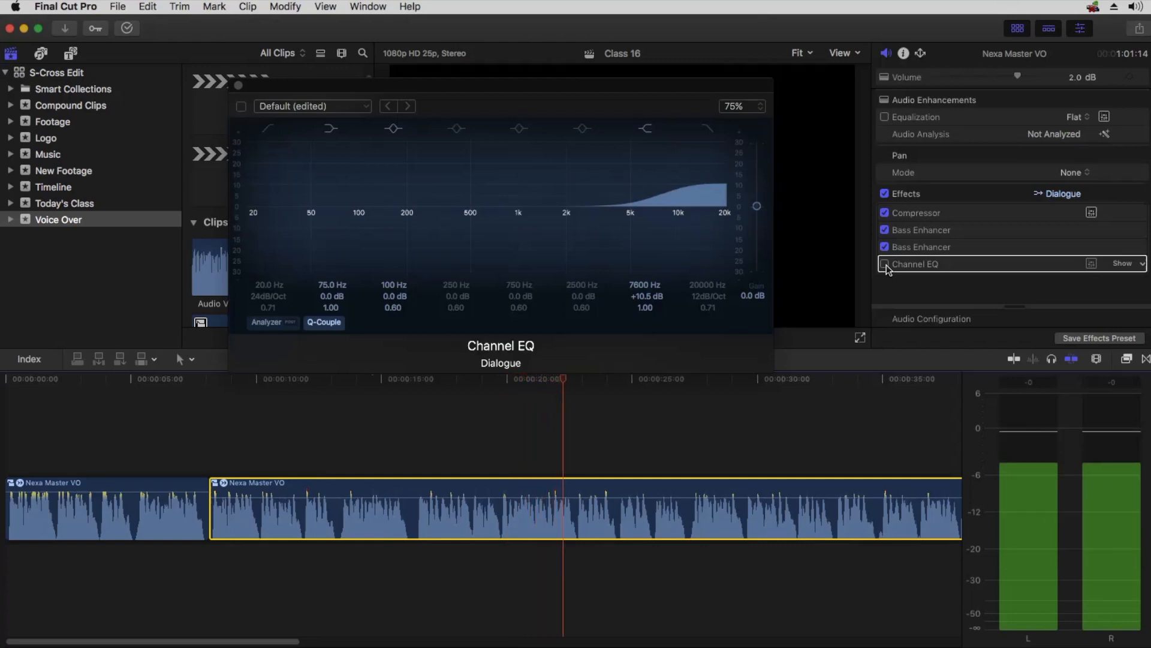
left_click(885, 264)
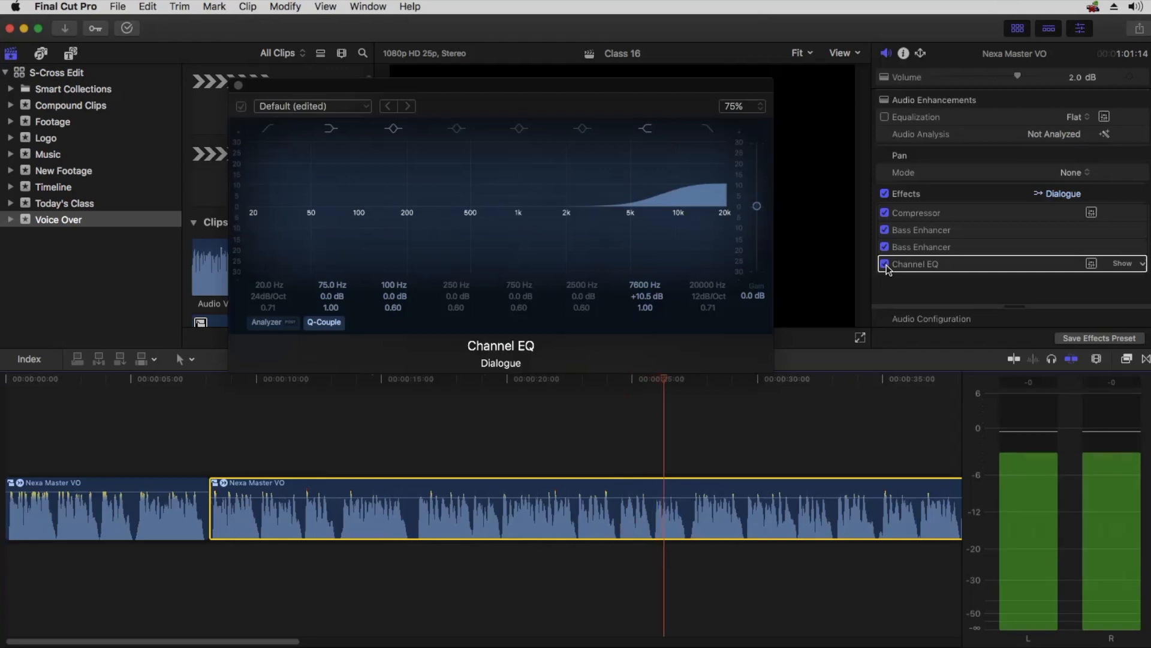
key("space")
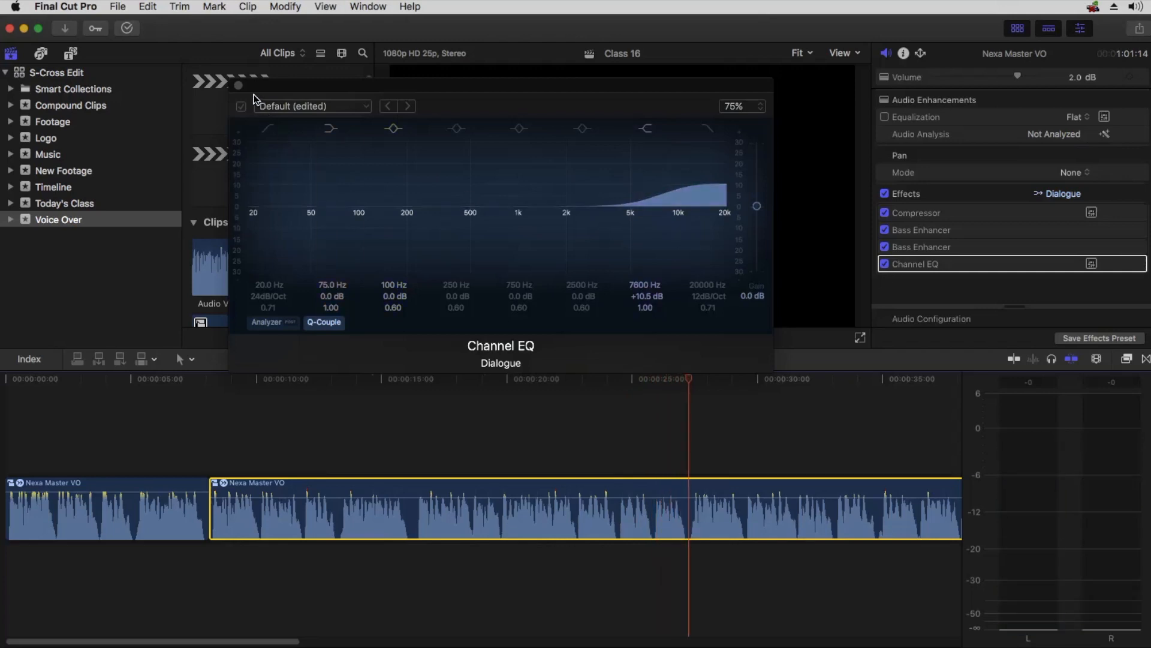
left_click(238, 86)
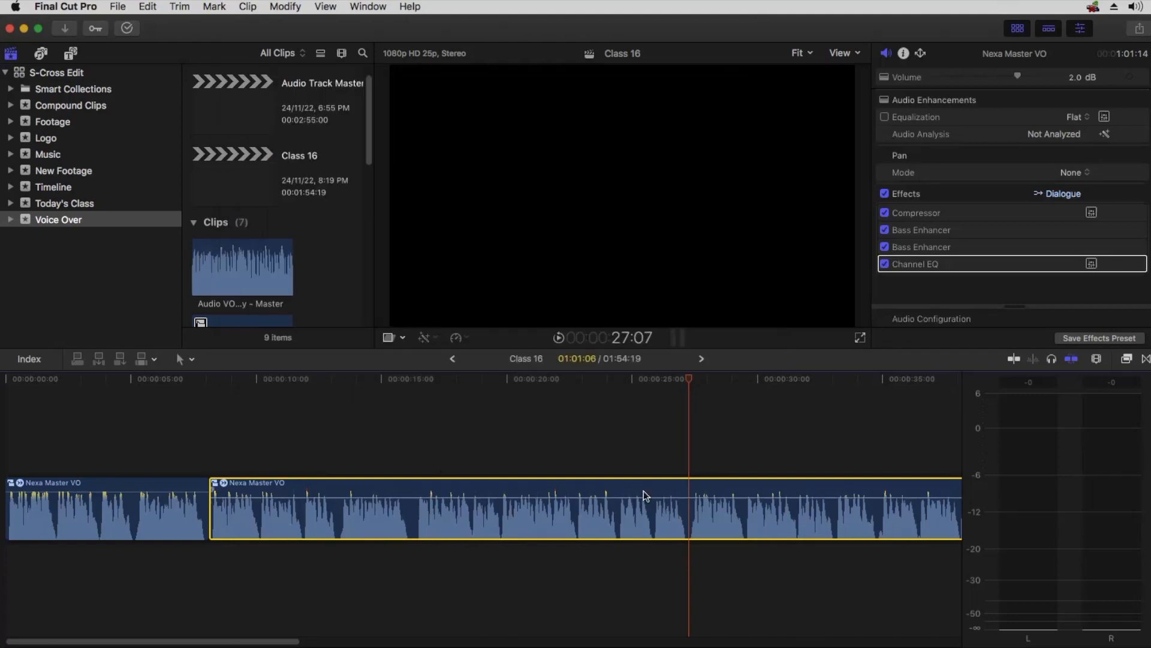
Deselect the clip and play short passages of the second Nexa Master VO clip from about 12 and 26 seconds to check levels.
key("super+Tab")
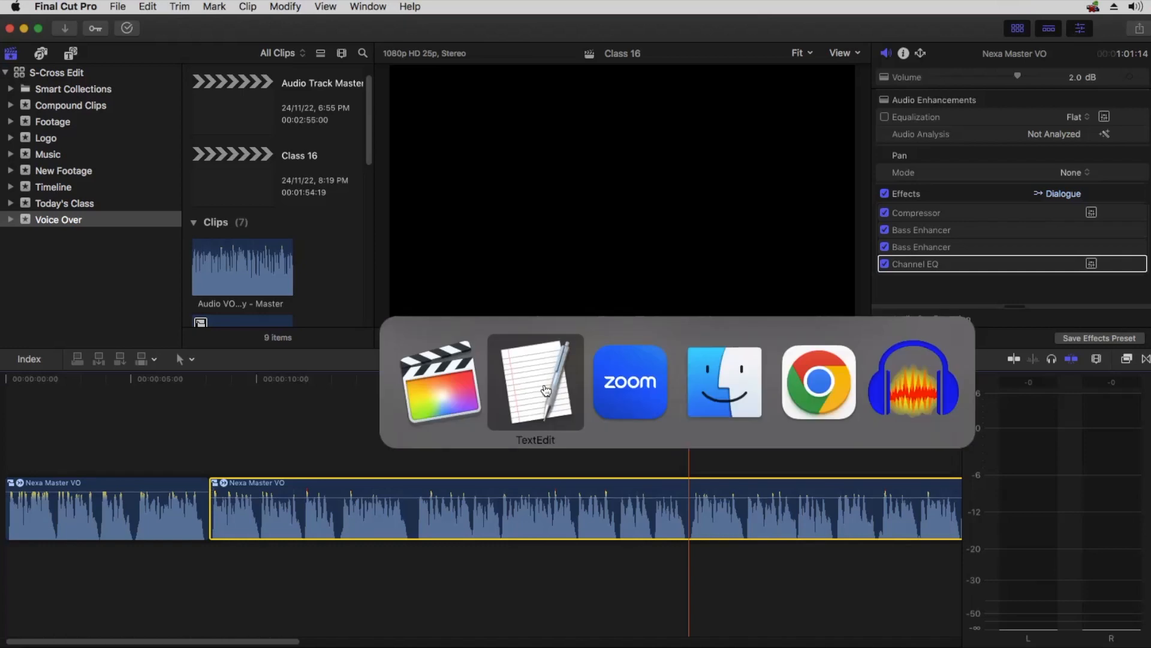
left_click(458, 473)
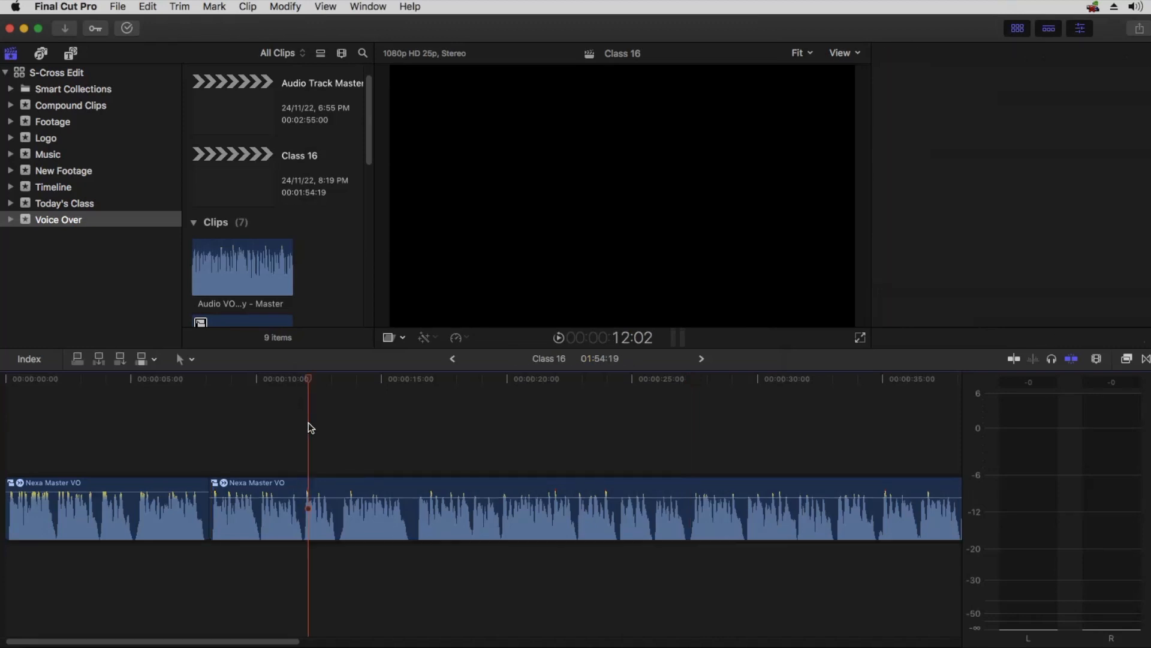
left_click(304, 376)
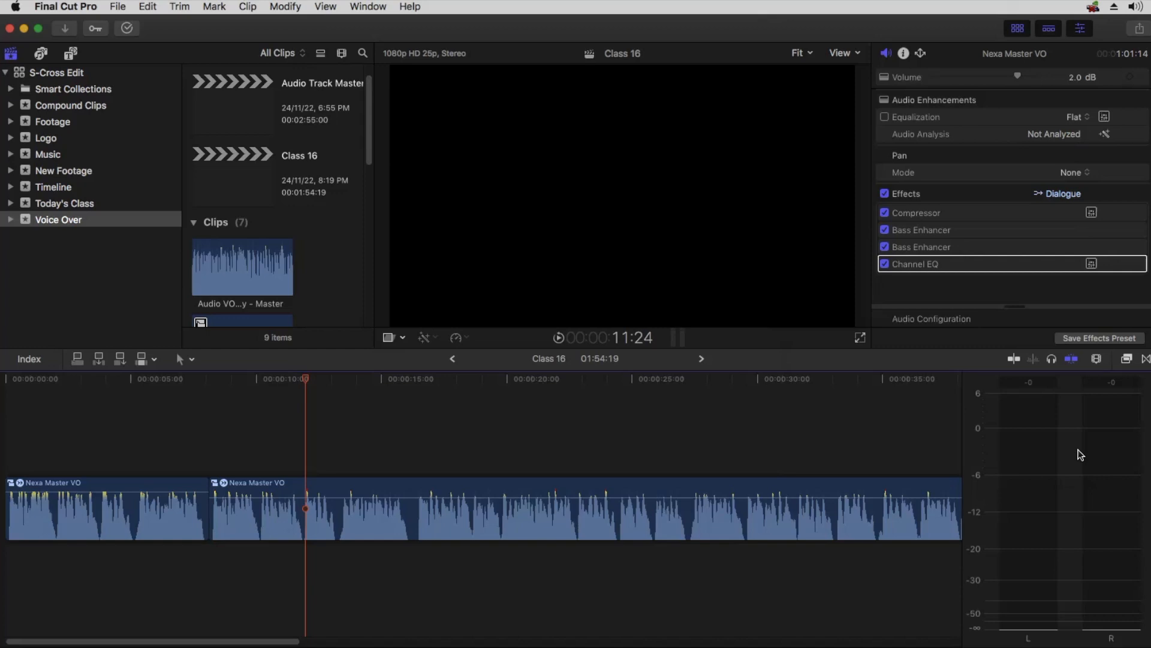
key("space")
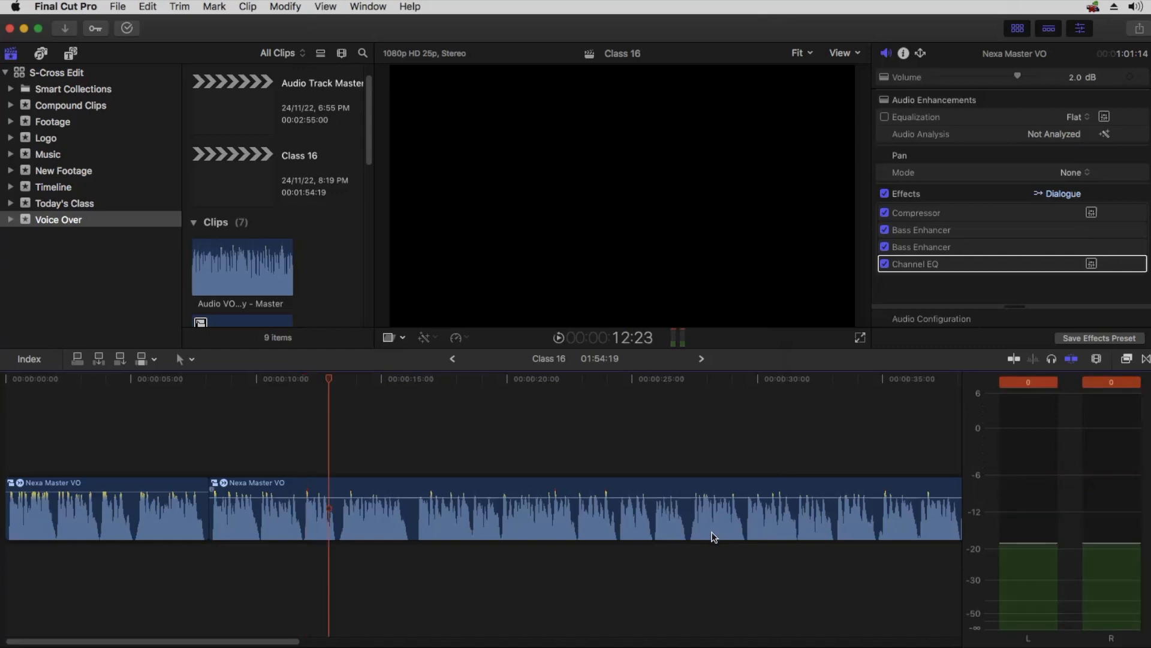
left_click(653, 412)
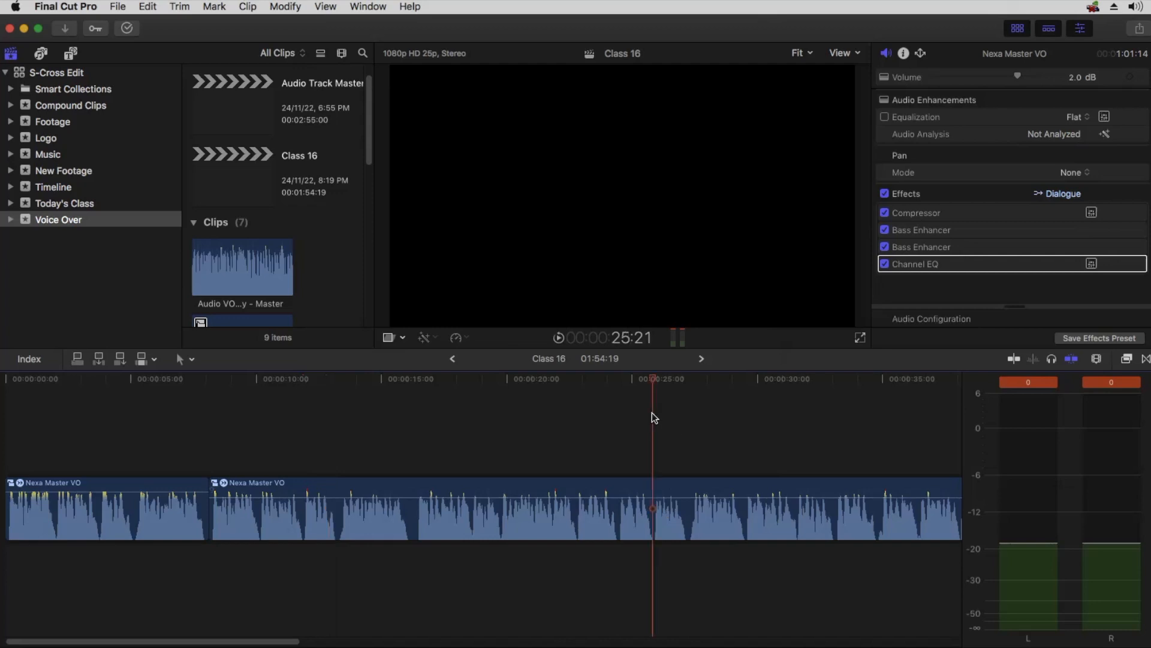
key("space")
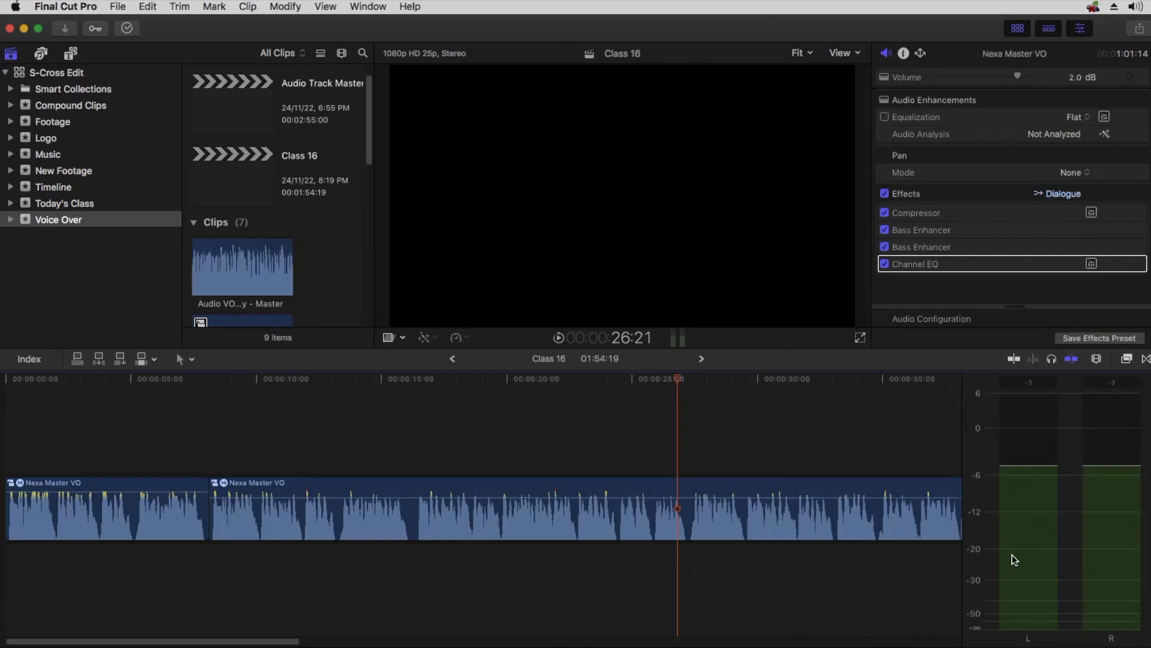
Search the audio effects for "limi" and apply the Final Cut Limiter to the second Nexa Master VO clip.
left_click(1127, 360)
left_click(606, 429)
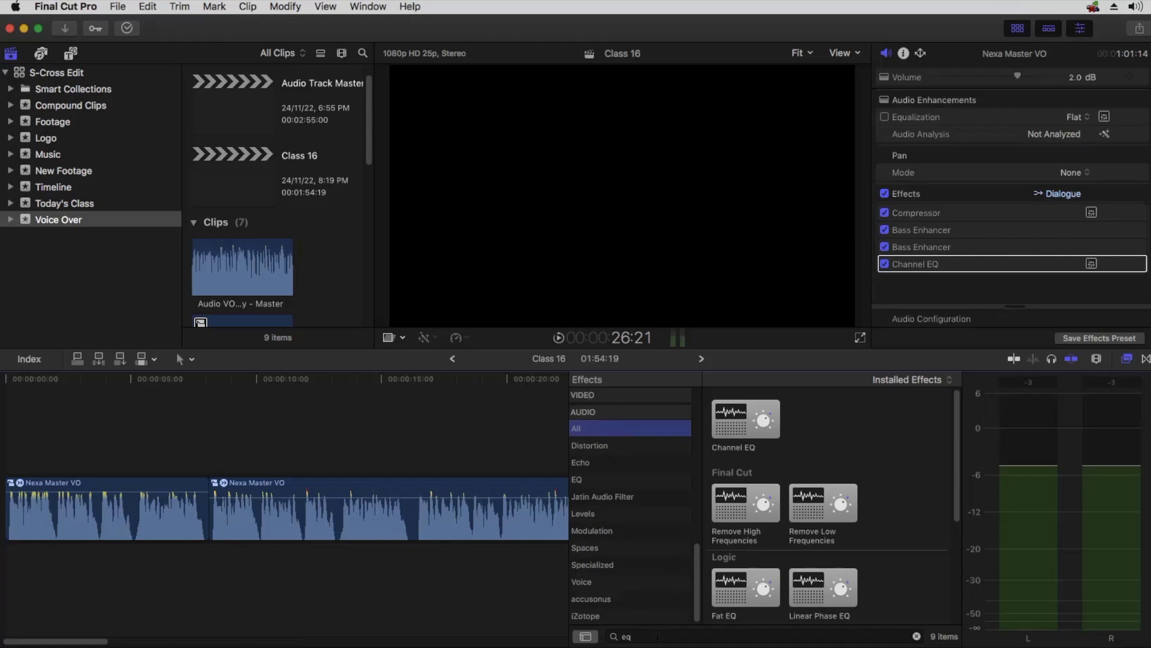
double_click(626, 636)
type("limi")
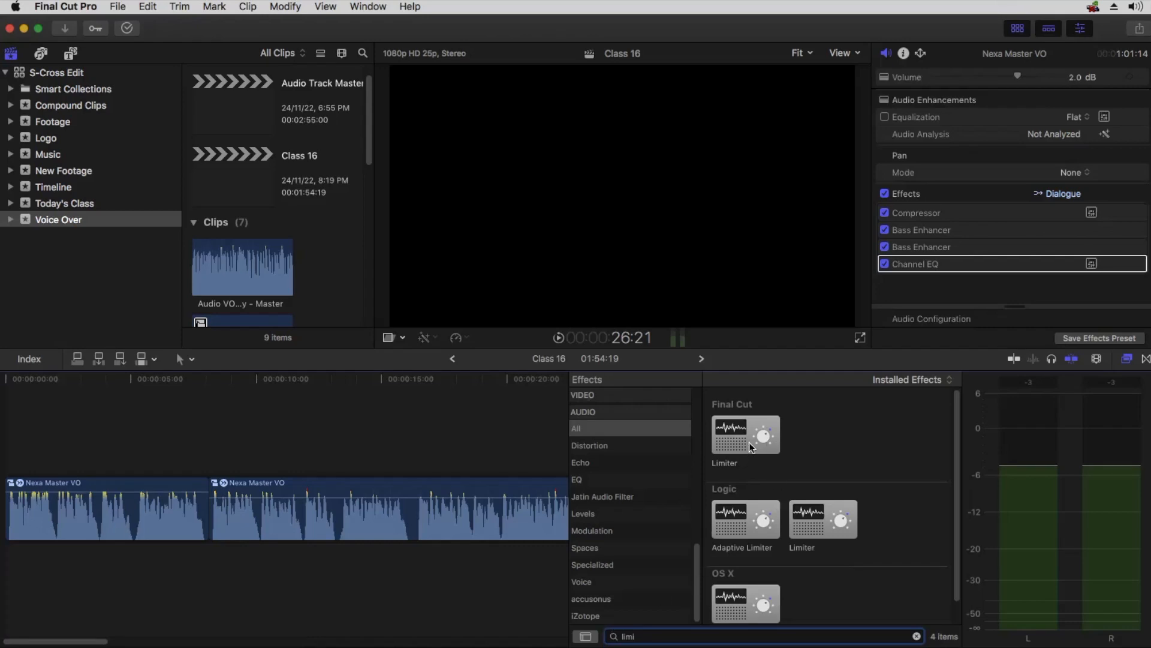
left_click_drag(666, 413, 387, 509)
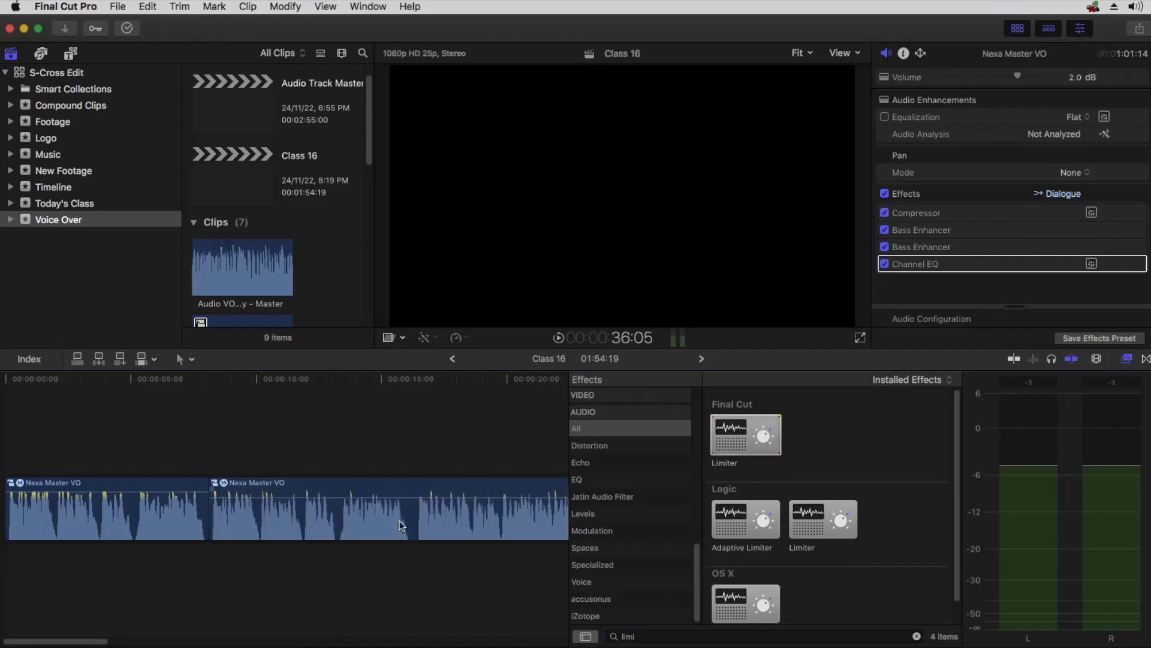
left_click(1126, 361)
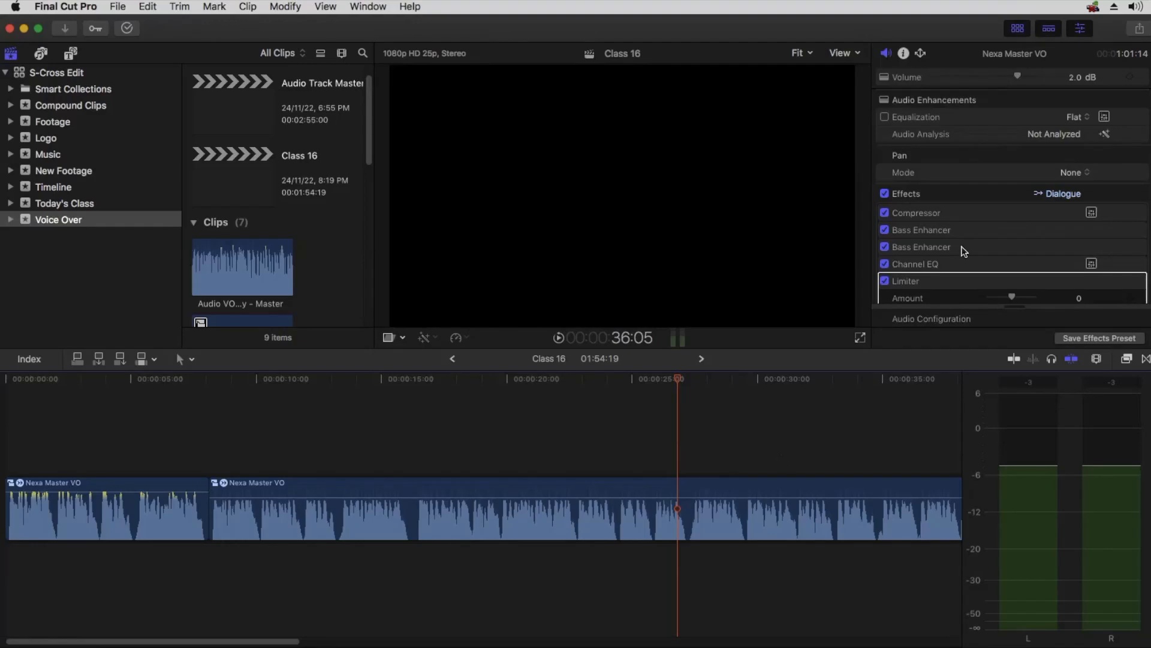
Open the editor of the second clip's Limiter and move its window clear of the timeline clips.
scroll(963, 251, "down", 1)
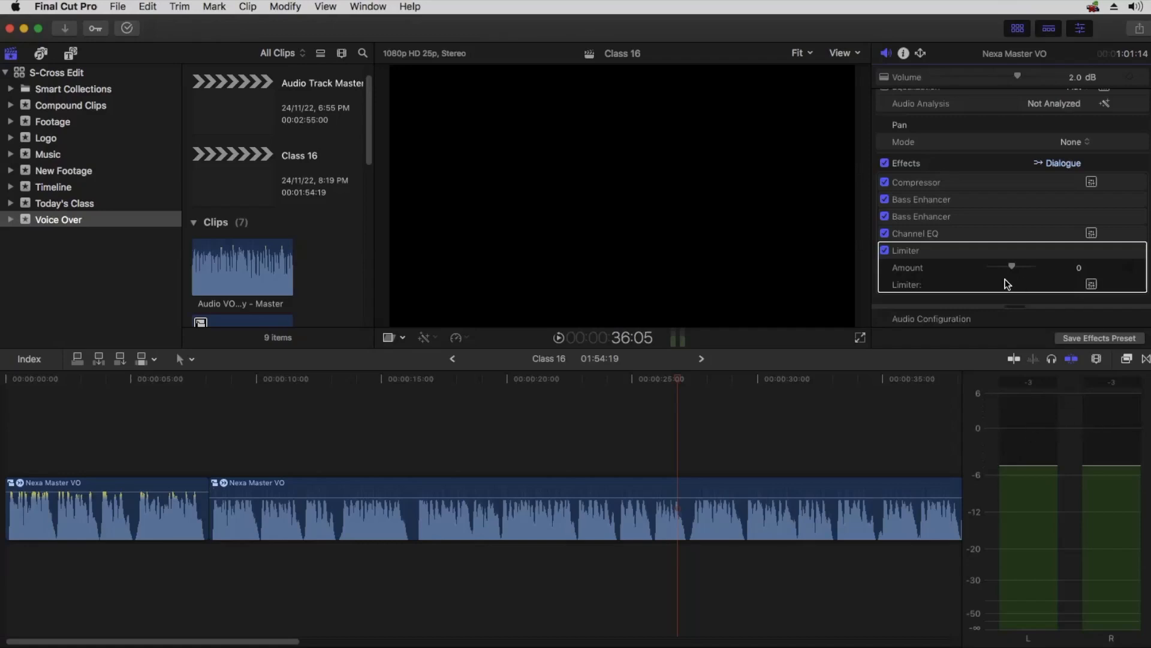
left_click(1092, 285)
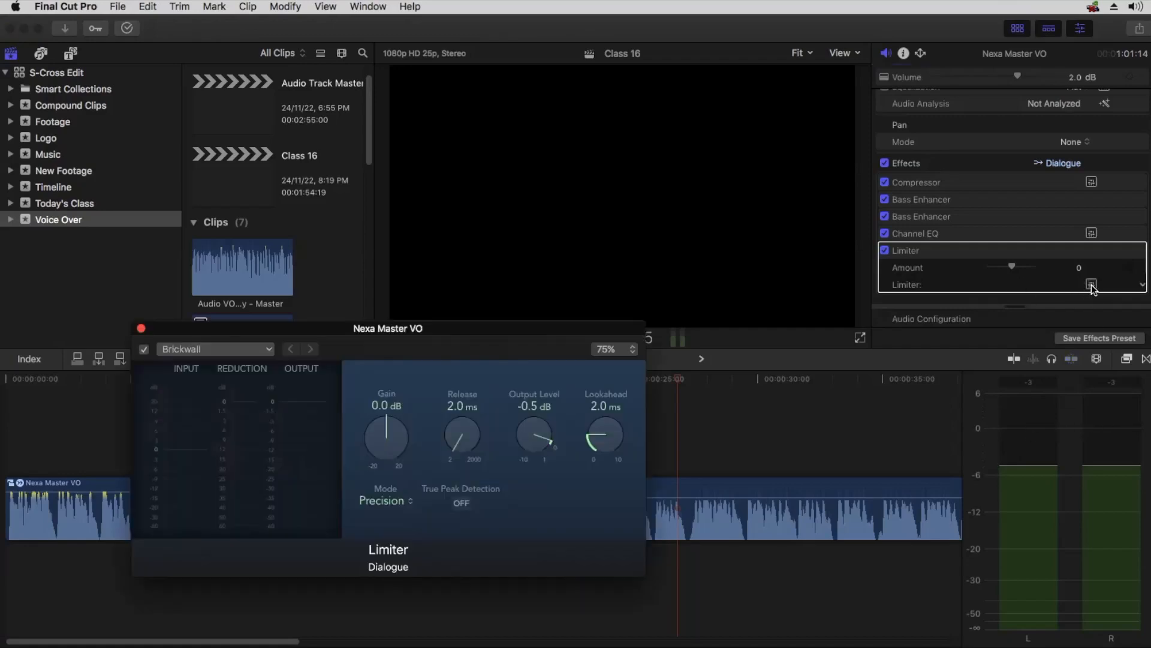
left_click_drag(532, 333, 577, 153)
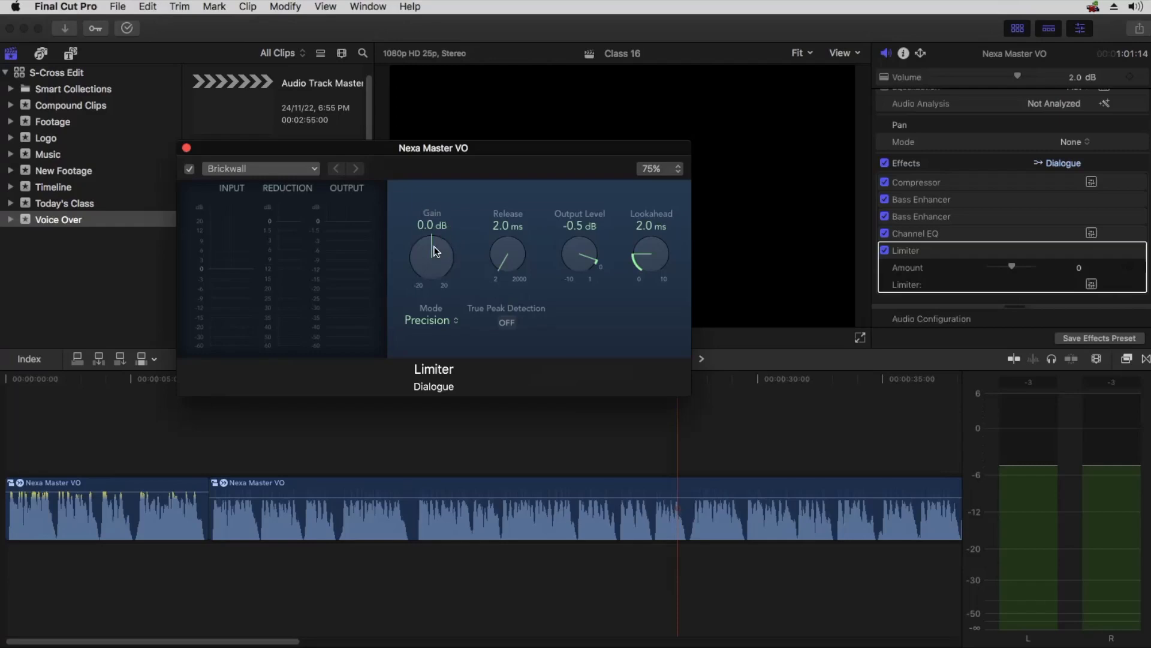
Try Limiter gains of +8.5 dB and -11.5 dB on the second clip, and return the gain to 0 dB.
left_click_drag(428, 238, 428, 198)
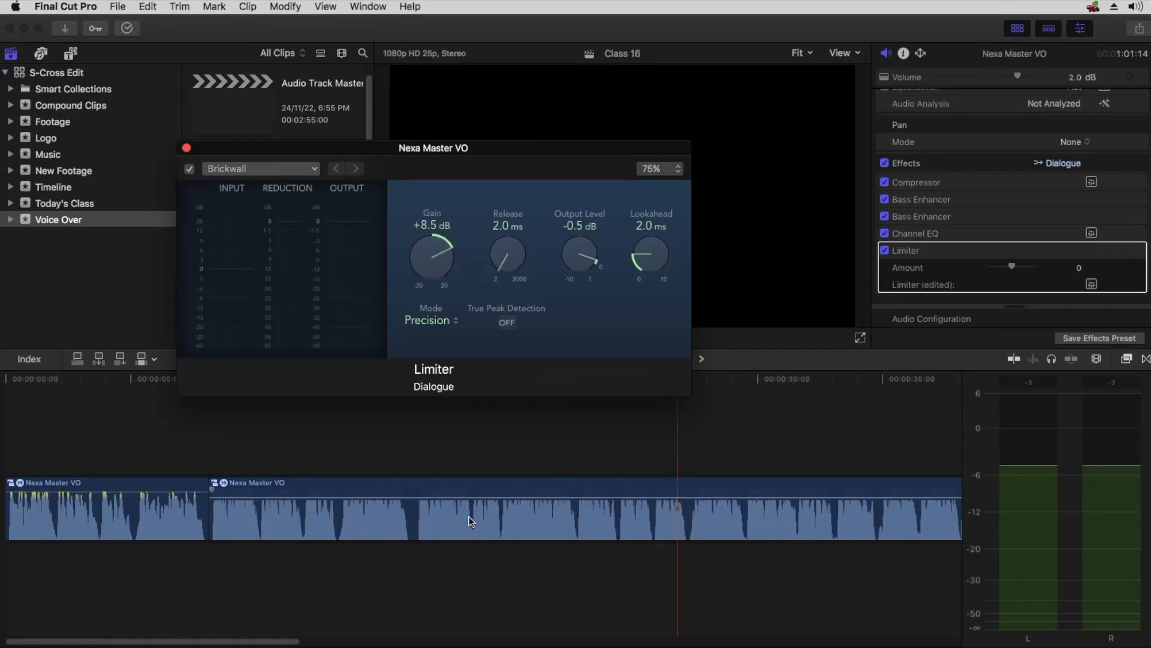
left_click_drag(450, 253, 501, 501)
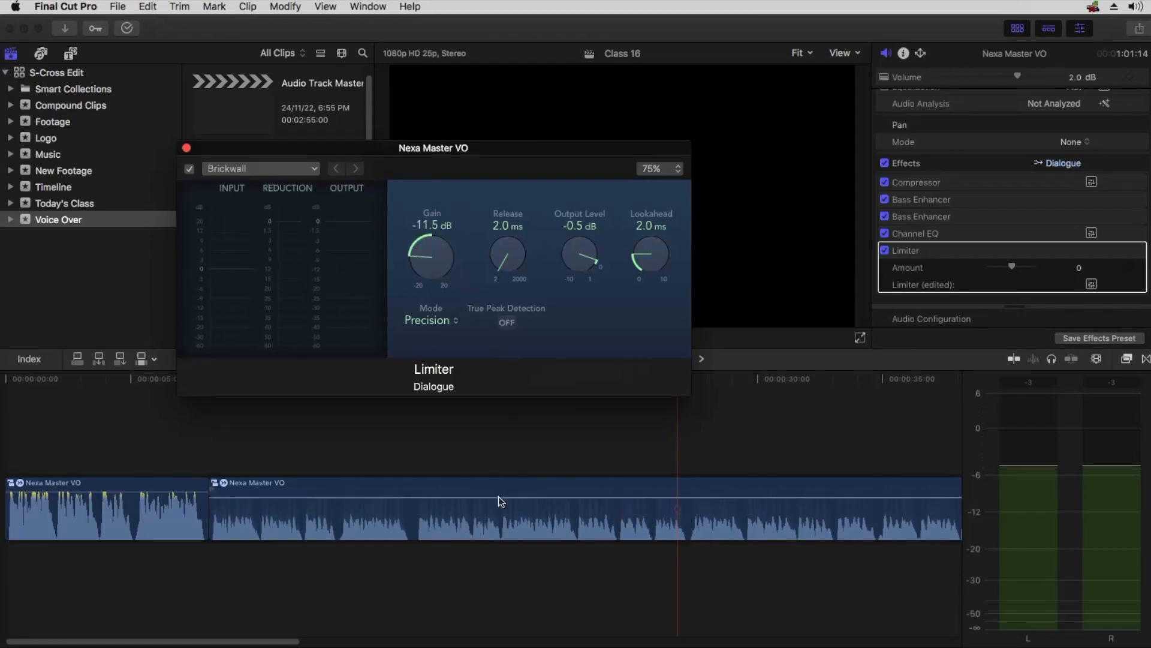
left_click_drag(426, 268, 454, 200)
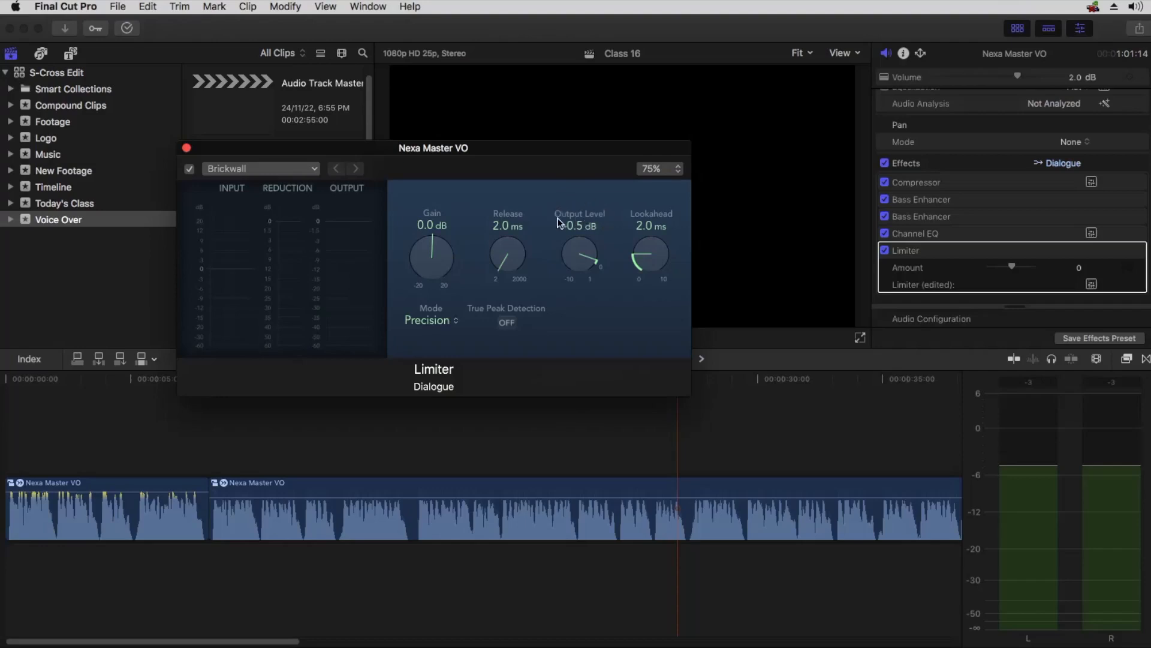
Set the Limiter's output level to -2.0 dB on the second Nexa Master VO clip.
left_click_drag(593, 223, 585, 283)
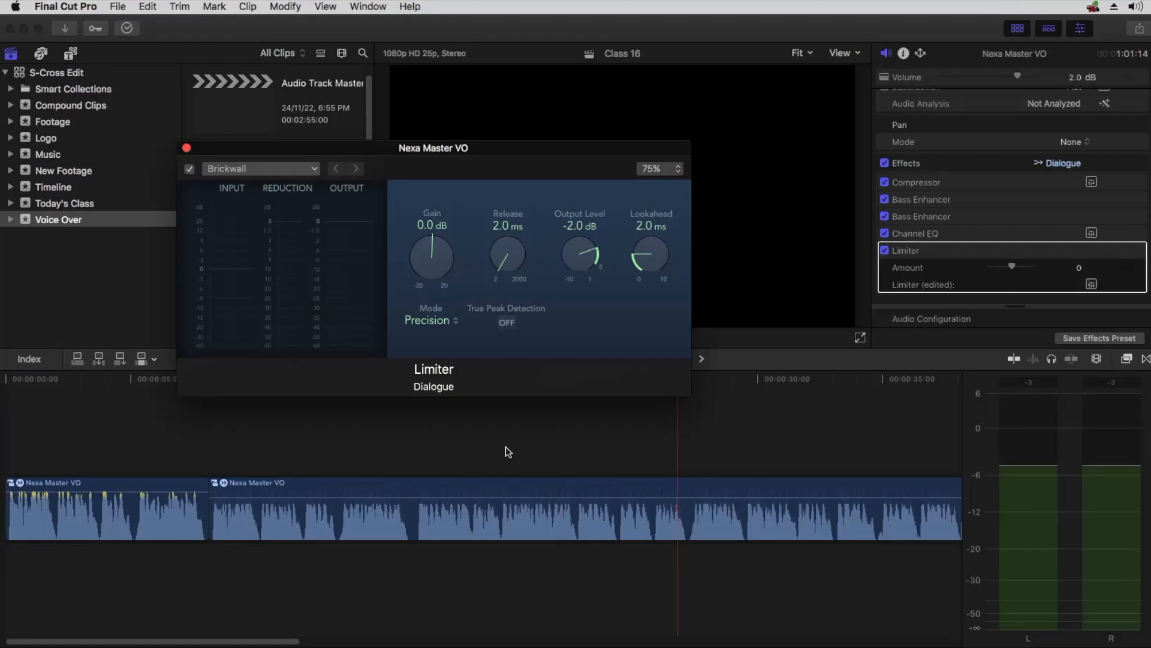
Play part of the second Nexa Master VO clip to check its levels through the Limiter.
left_click(416, 425)
key("space")
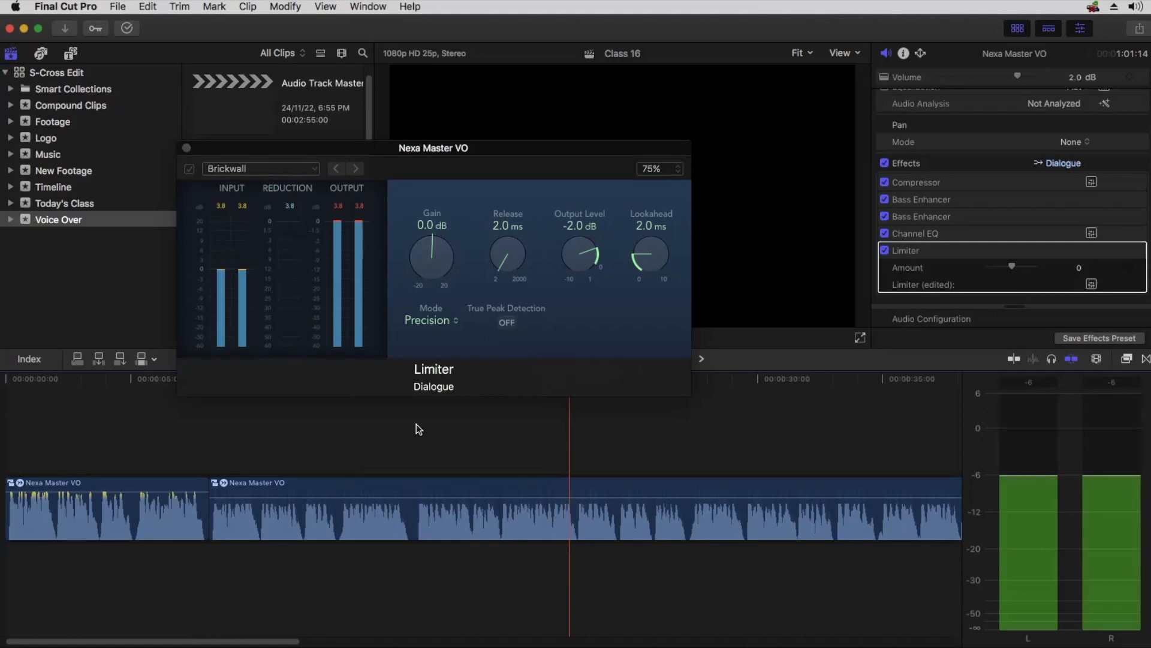
key("space")
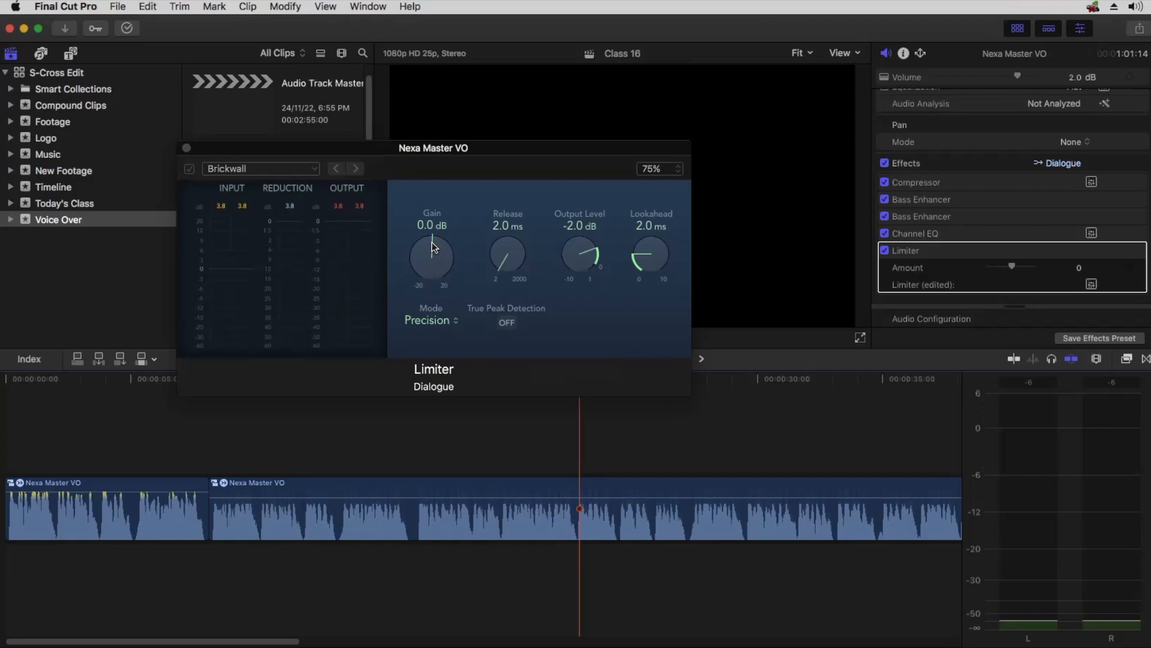
Try a Limiter gain of +11.0 dB with playback, then return the gain to 0 dB and replay the second clip.
left_click_drag(427, 225, 462, 286)
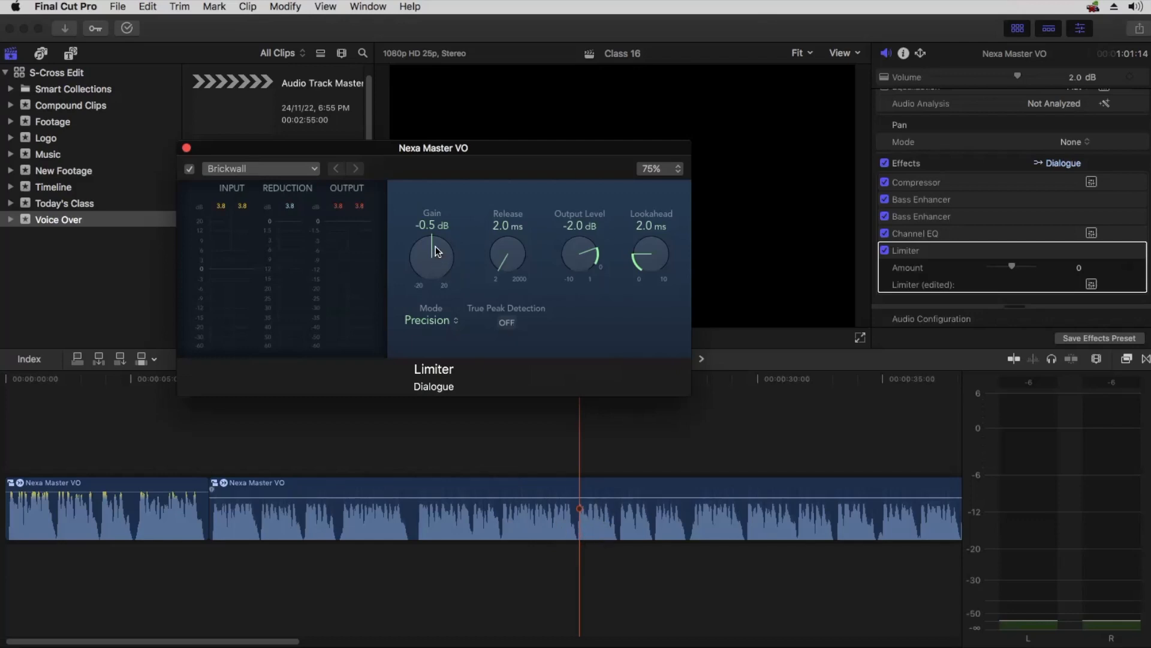
left_click_drag(431, 244, 401, 181)
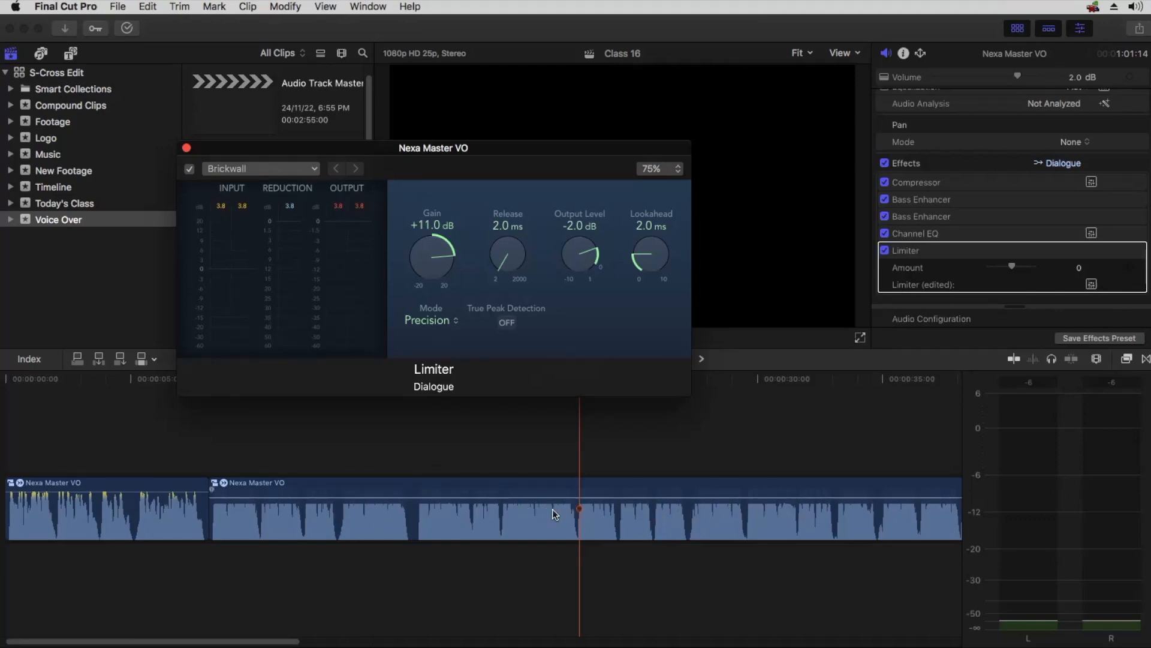
left_click(501, 420)
key("space")
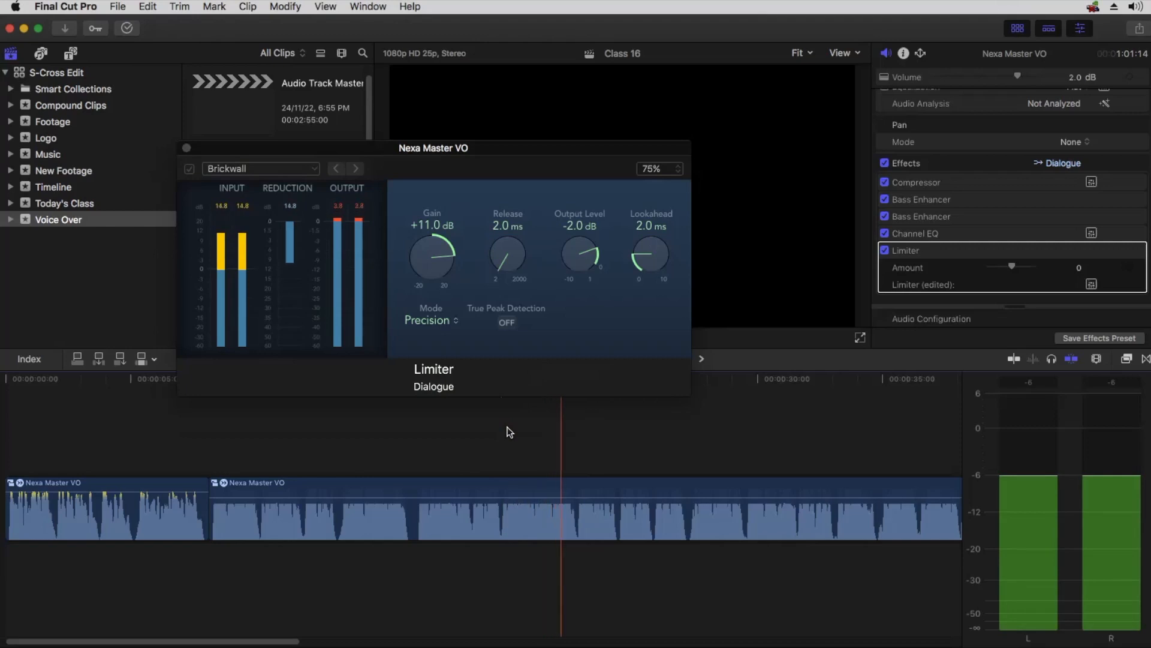
key("space")
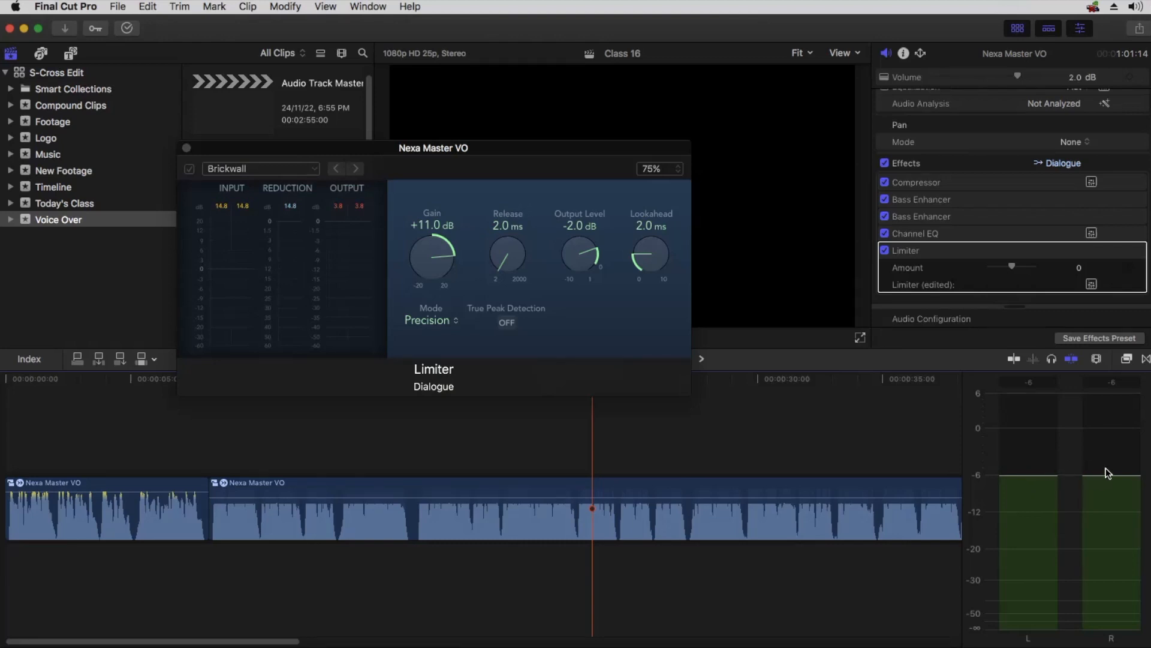
left_click_drag(448, 250, 480, 311)
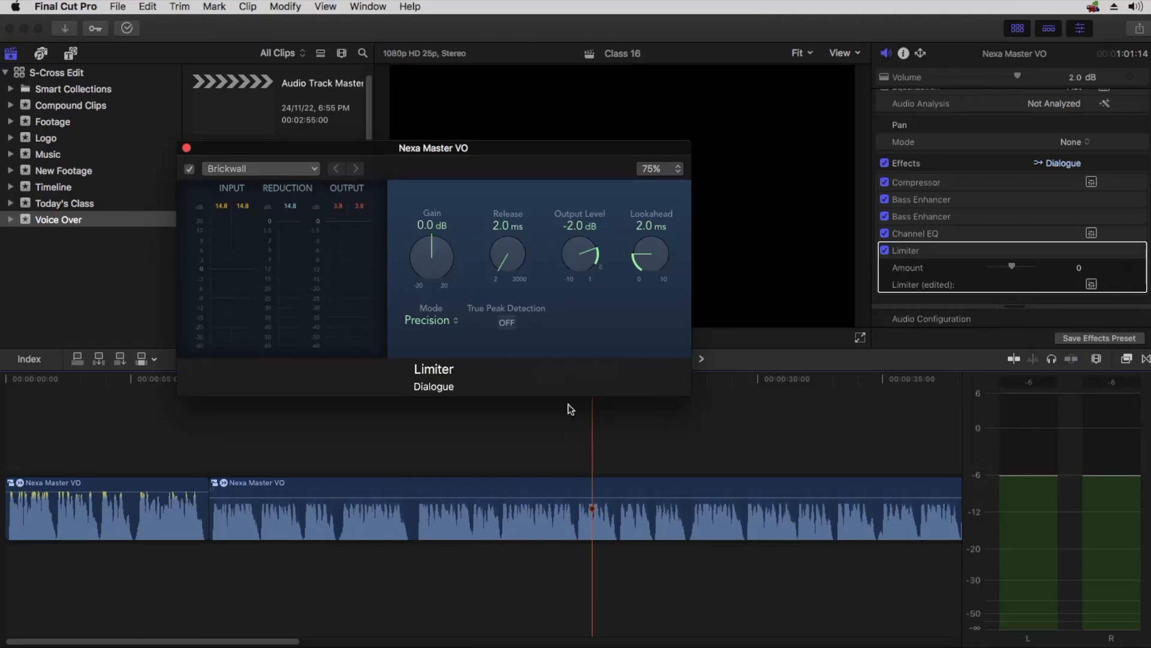
left_click(354, 430)
key("space")
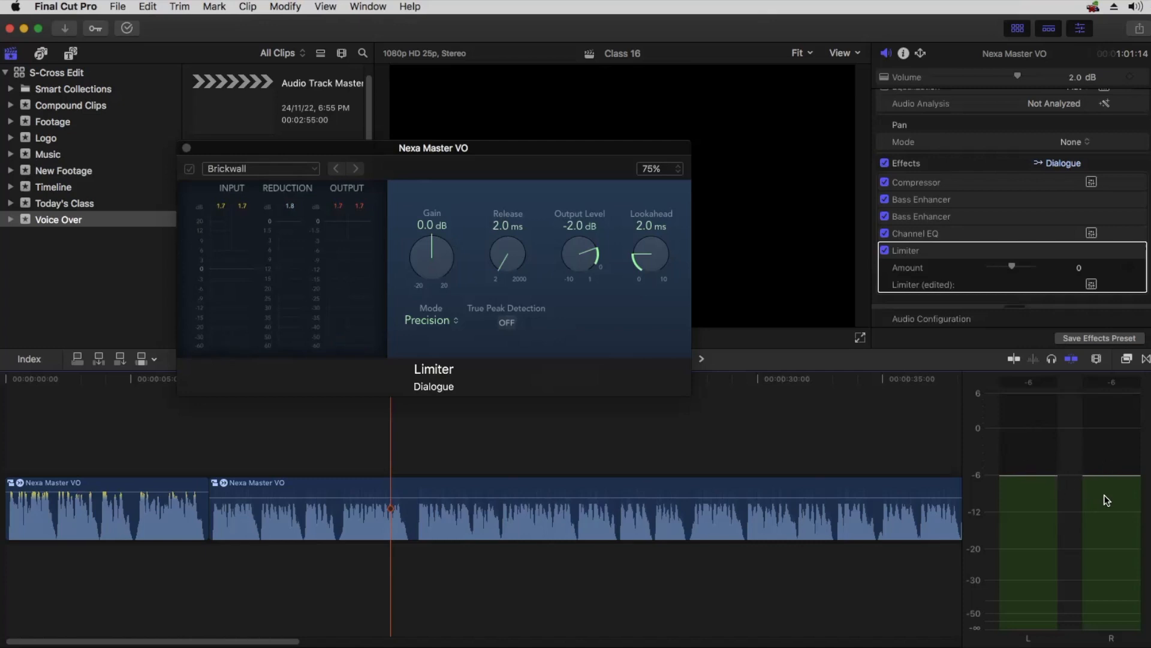
Raise the volume of the second Nexa Master VO clip to 5.0 dB.
left_click(480, 522)
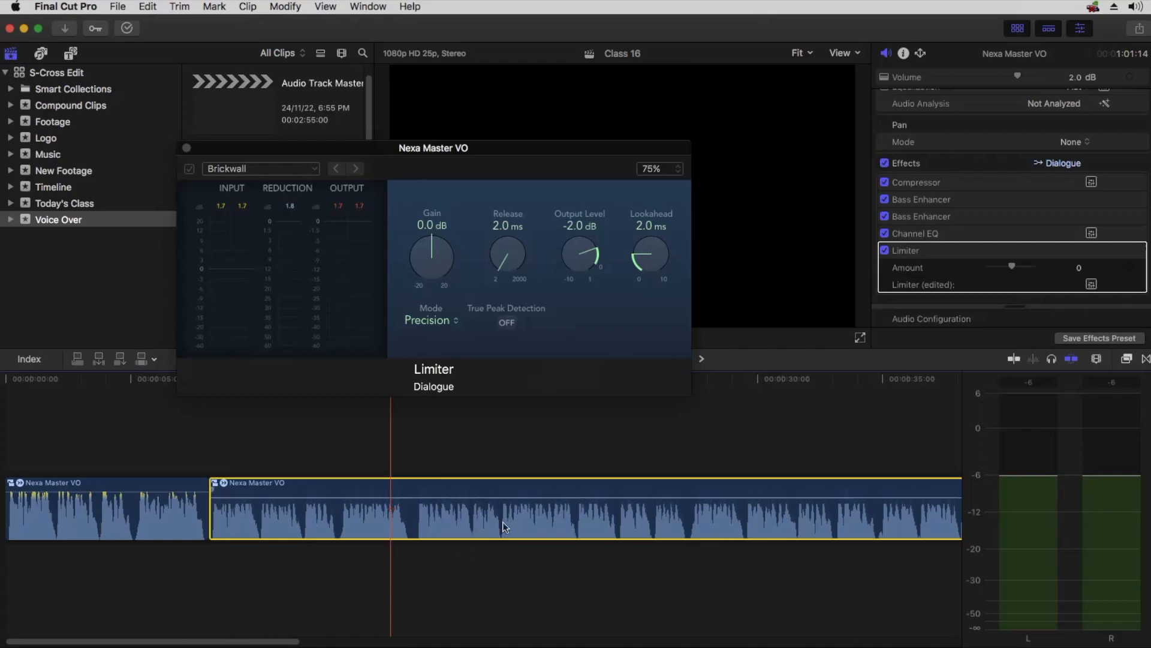
scroll(974, 146, "up", 2)
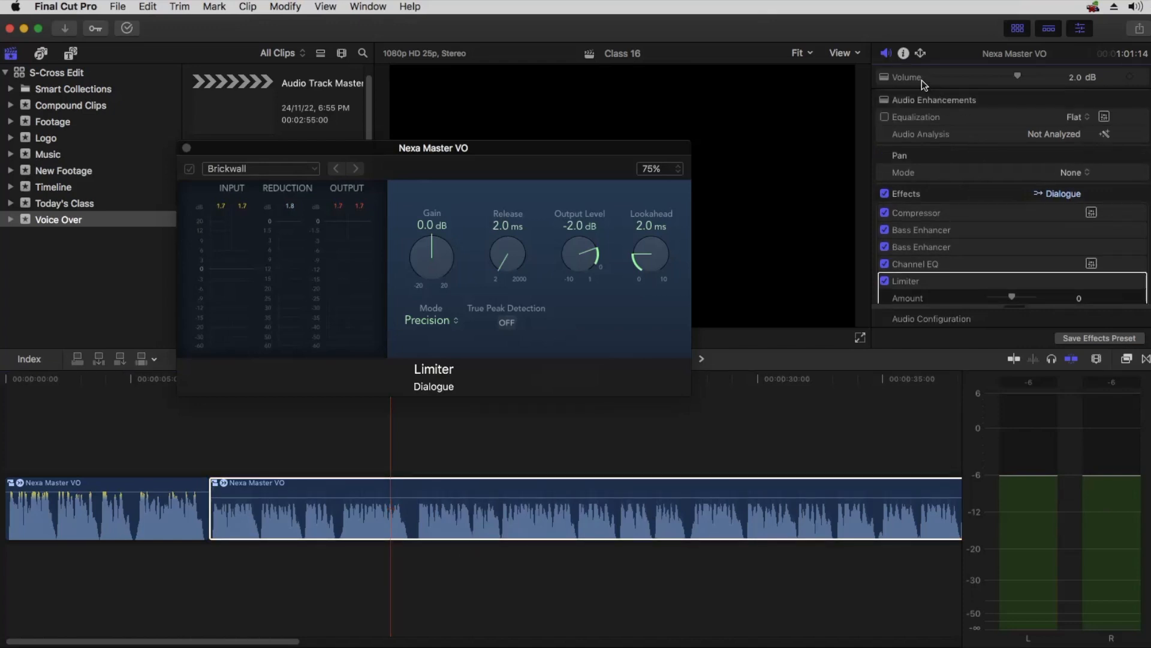
left_click(506, 527)
key("ctrl+=")
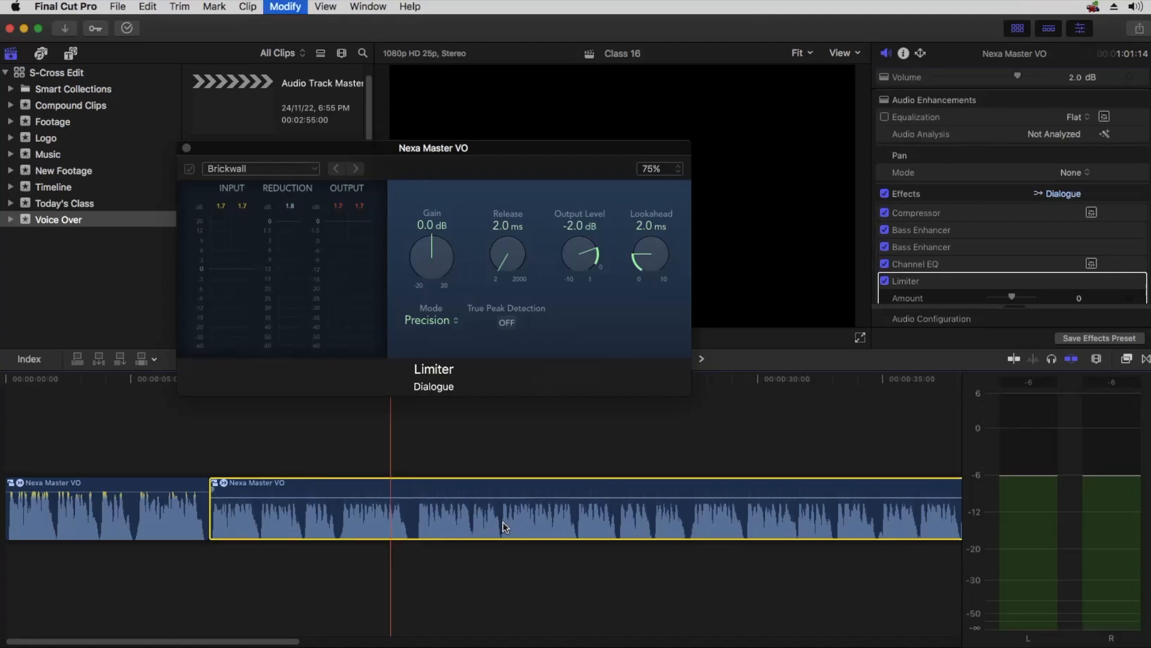
key("ctrl+=")
key("ctrl+=")
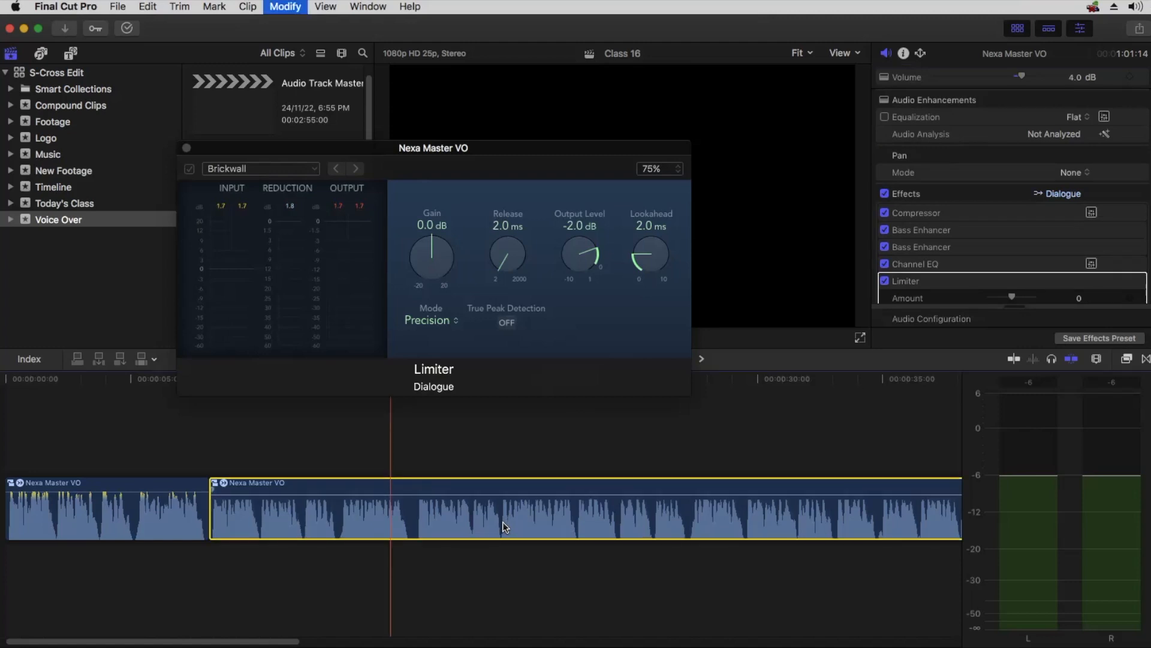
Play the second clip twice from about its first third to check the peaks at the raised volume.
left_click(339, 436)
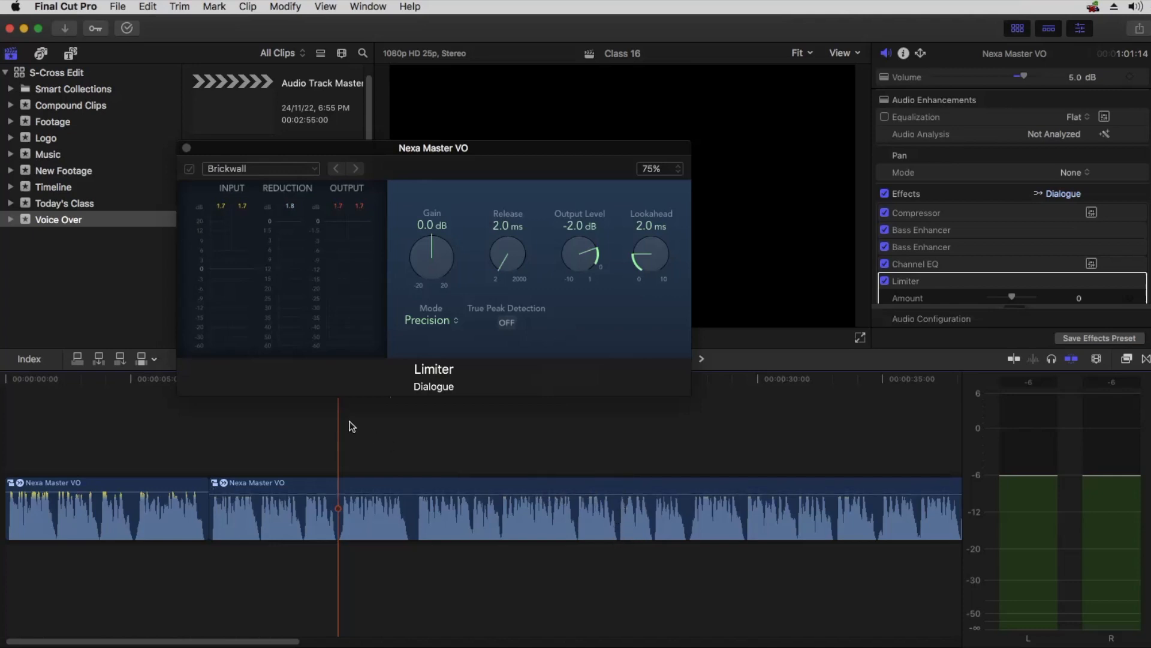
key("space")
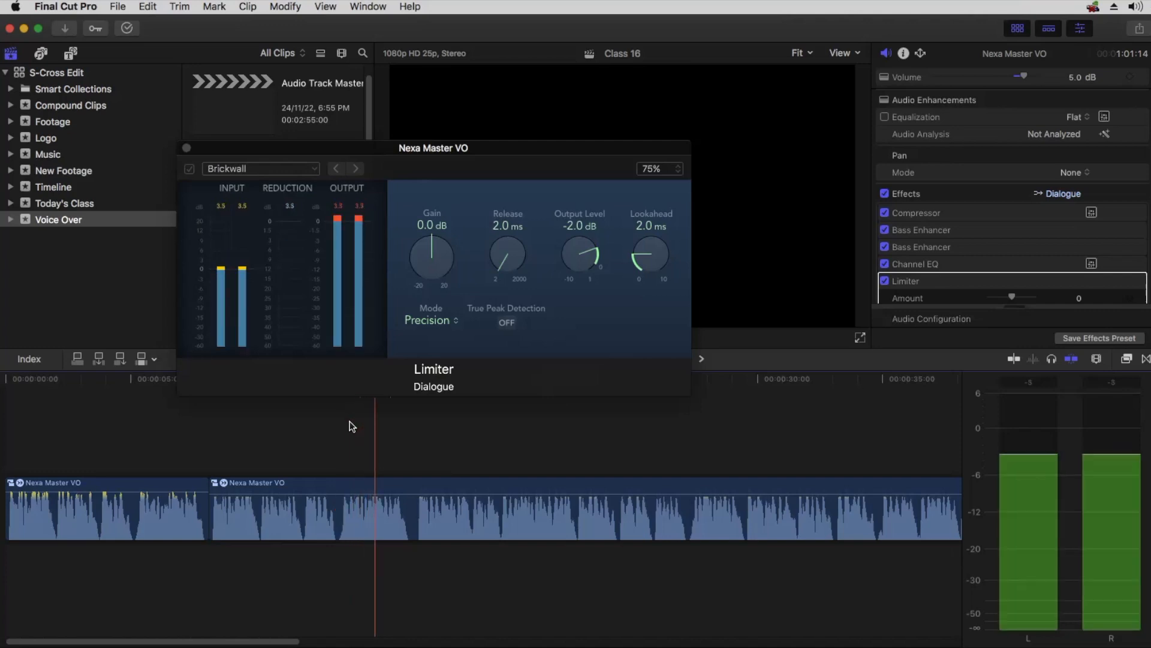
key("space")
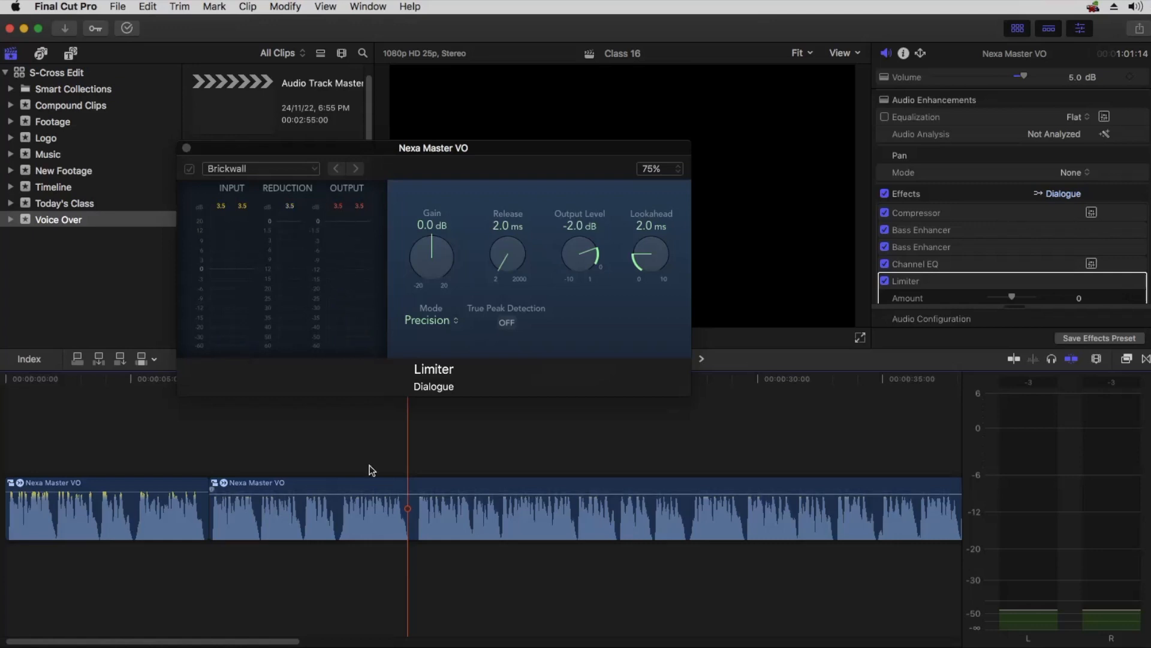
left_click(334, 426)
key("space")
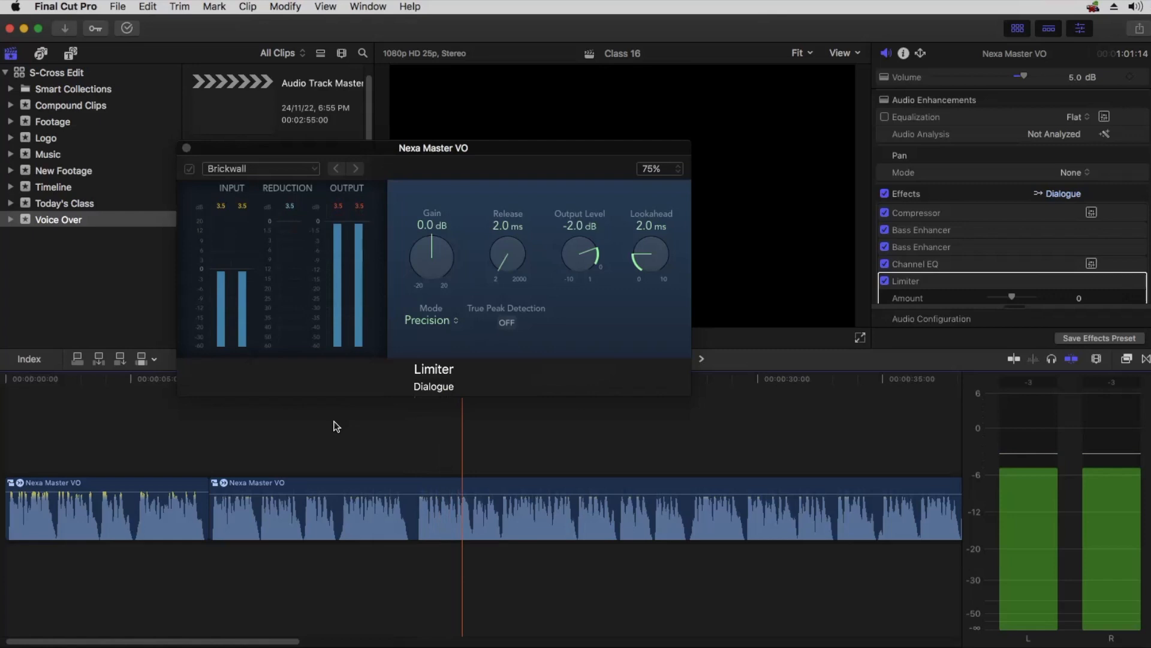
key("space")
Try a volume of 7.0 dB on the second clip with playback, and return the volume to 5.0 dB.
left_click(519, 534)
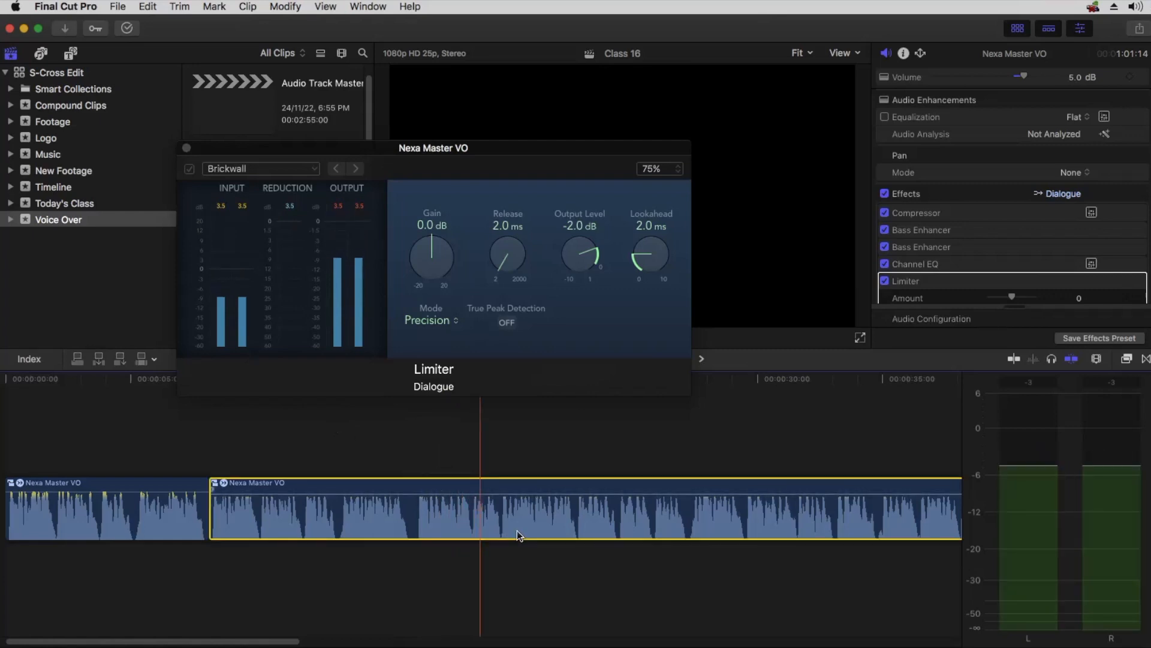
key("ctrl+equal")
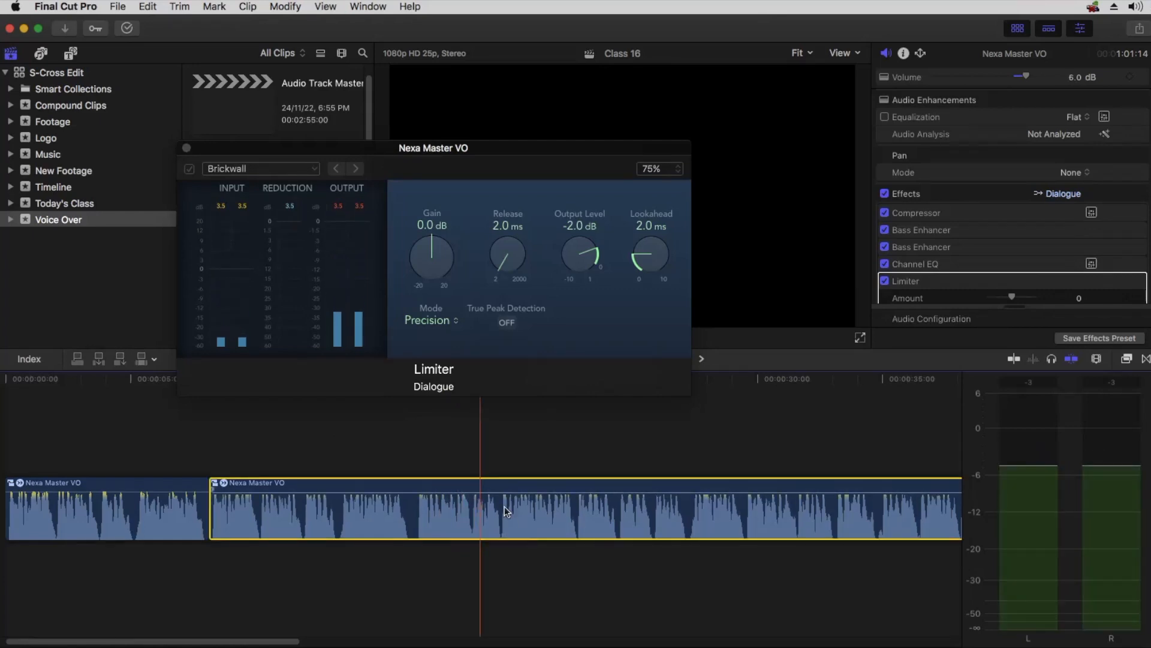
key("ctrl+equal")
left_click(414, 443)
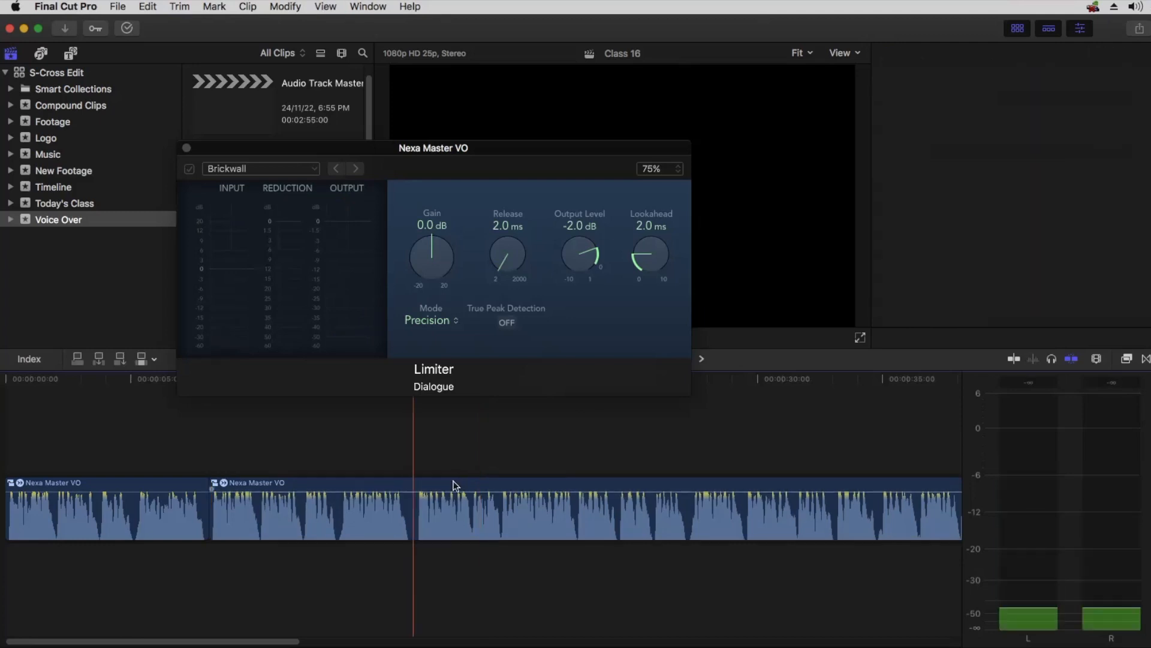
key("space")
left_click(486, 520)
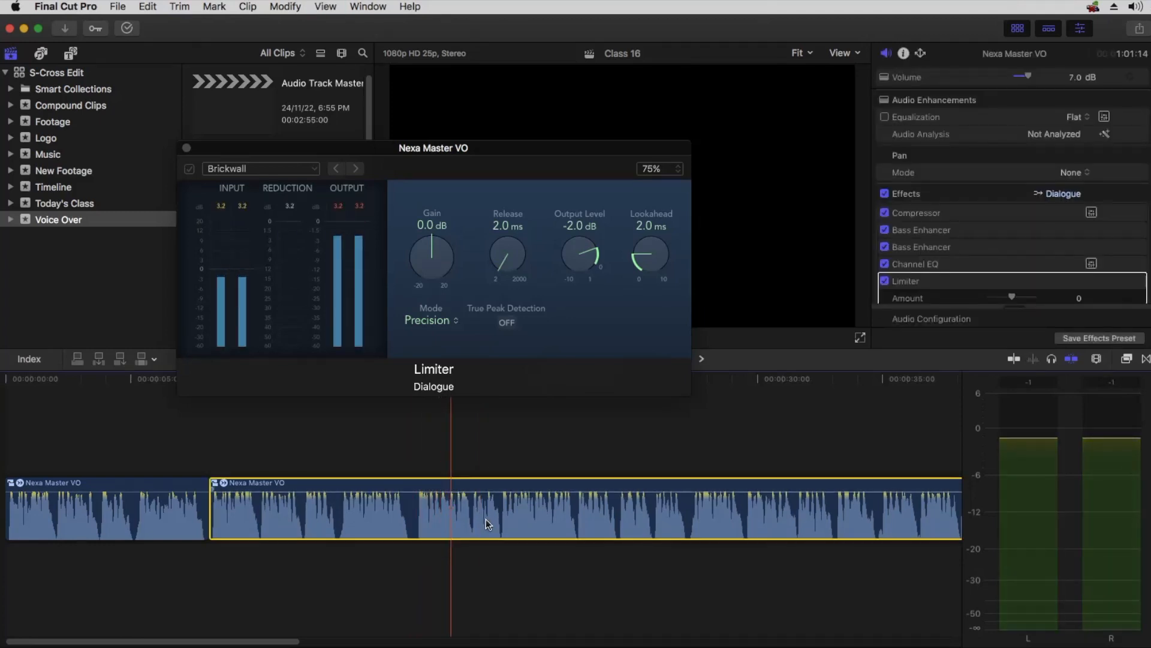
key("ctrl+minus")
key("ctrl+minus")
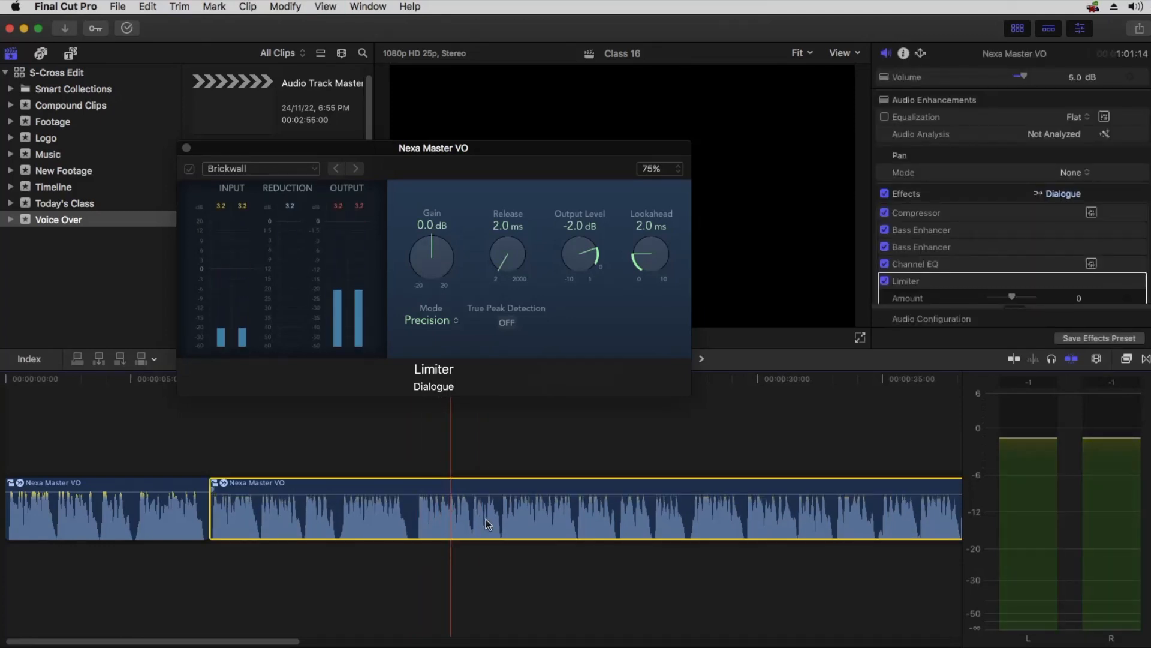
Replay the second clip to recheck its peaks, and close the Limiter editor.
left_click(414, 439)
key("space")
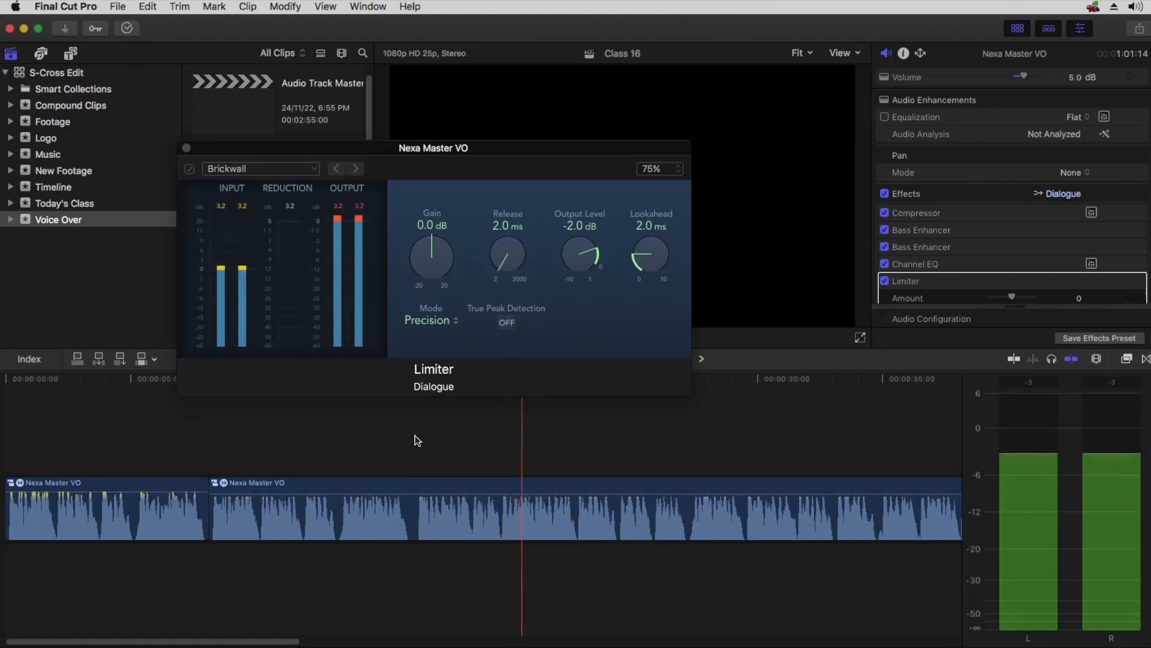
key("space")
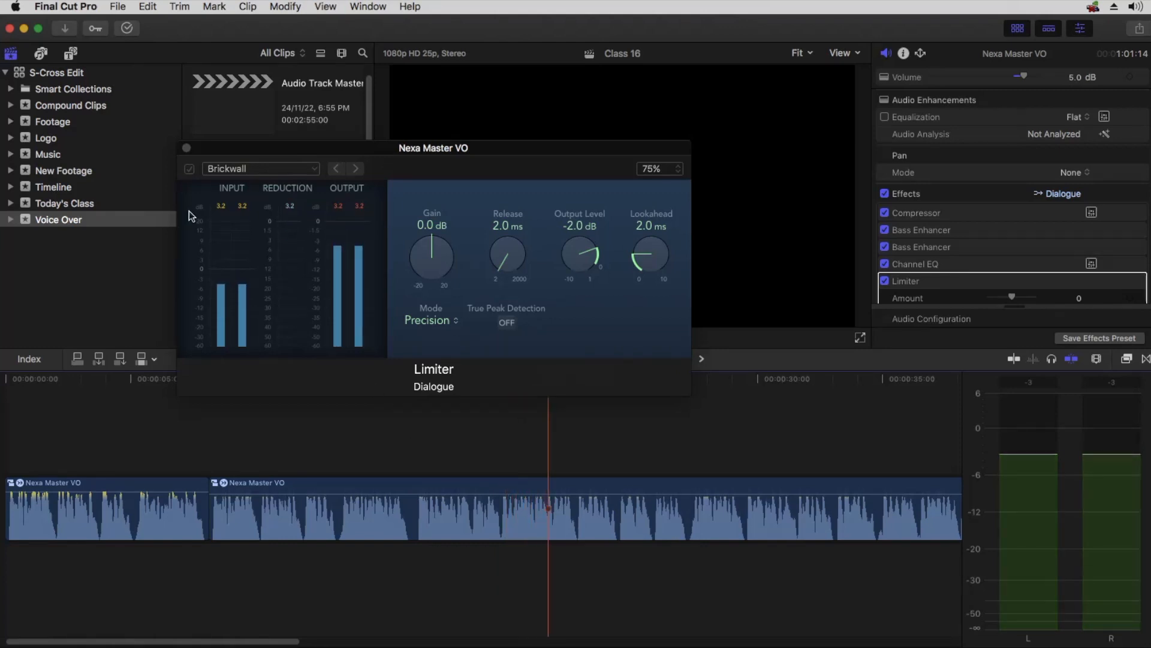
left_click(186, 148)
Disable all audio effects on the second Nexa Master VO clip and play it unprocessed for comparison.
left_click(513, 441)
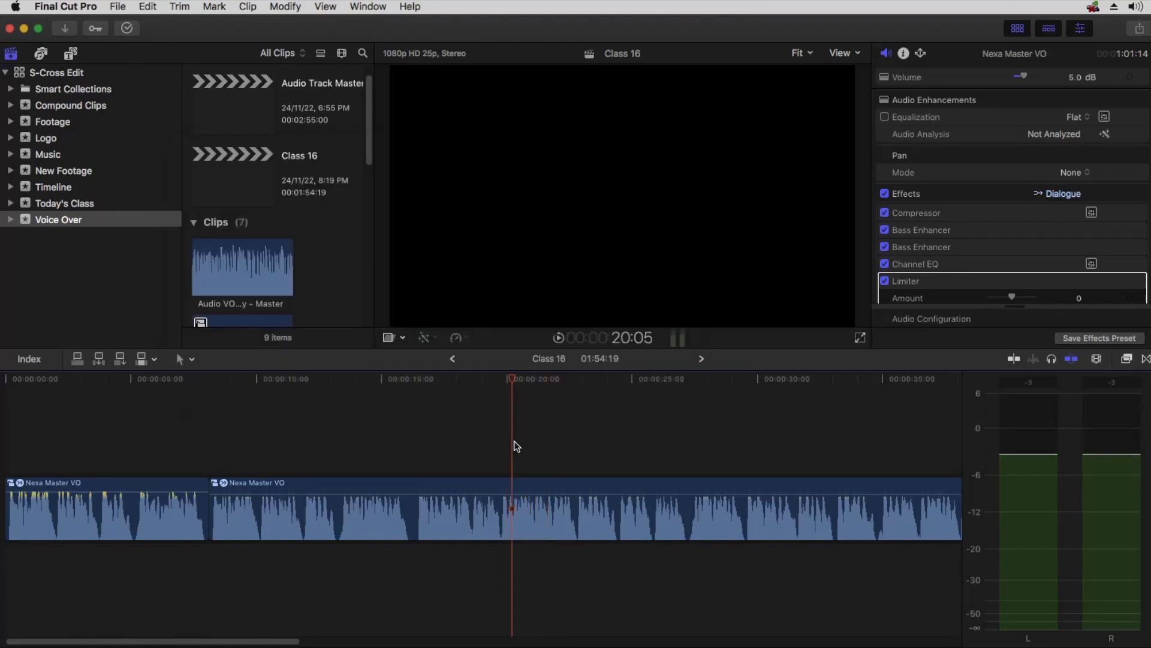
key("super+minus")
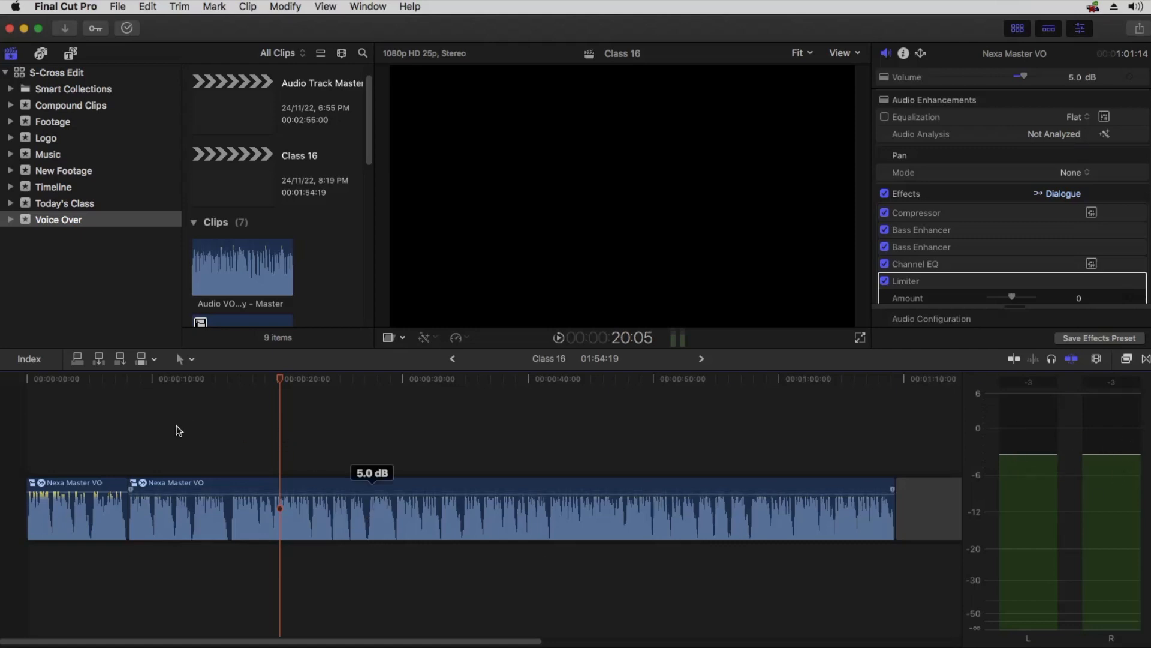
left_click(228, 512)
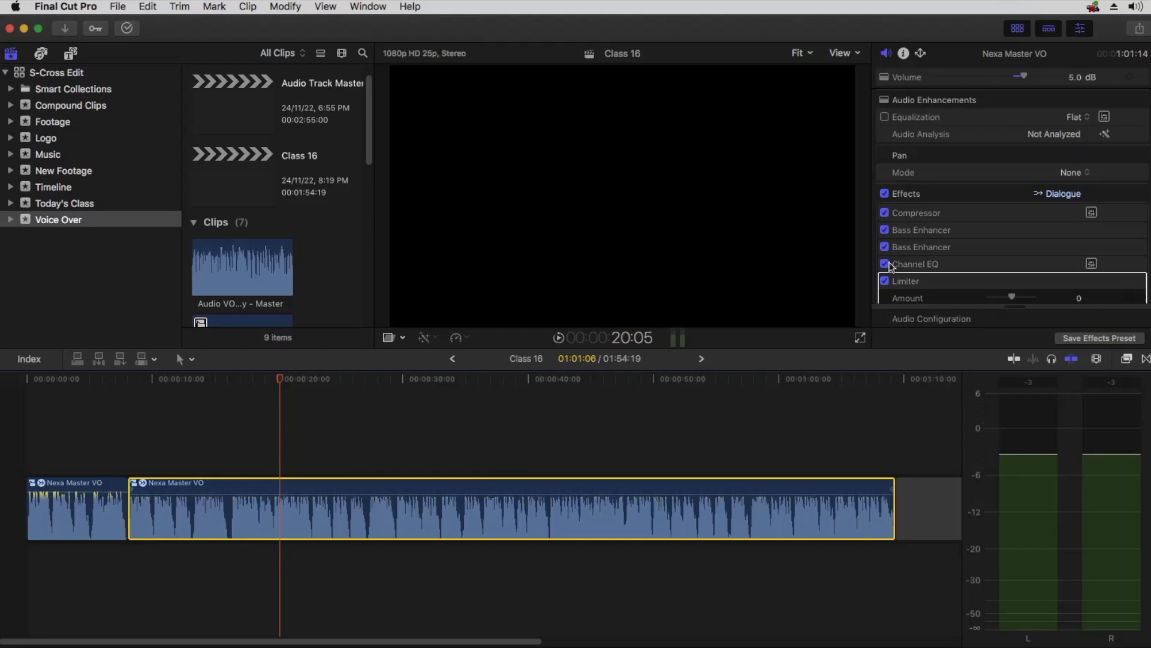
left_click(885, 193)
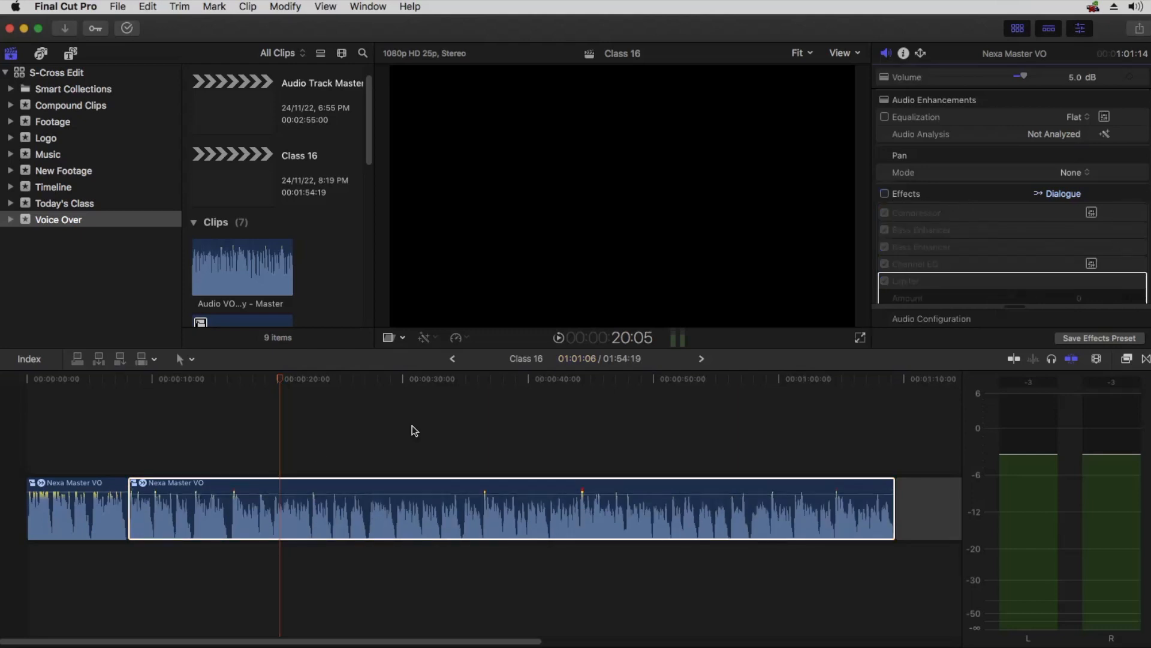
key("slash")
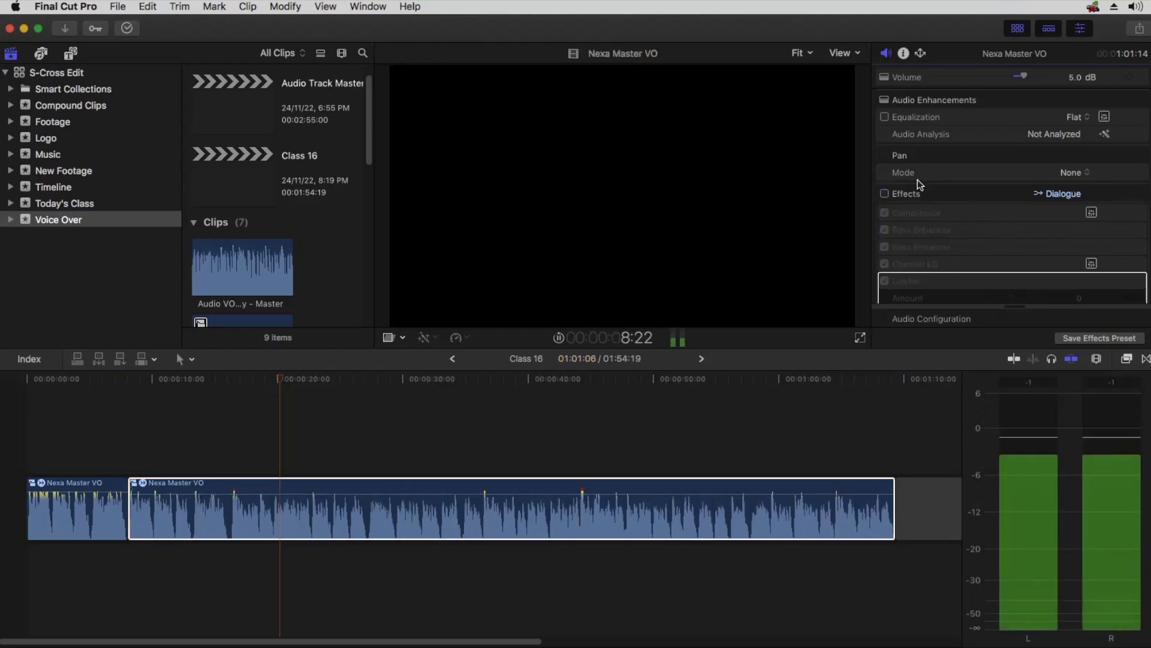
key("space")
left_click(302, 415)
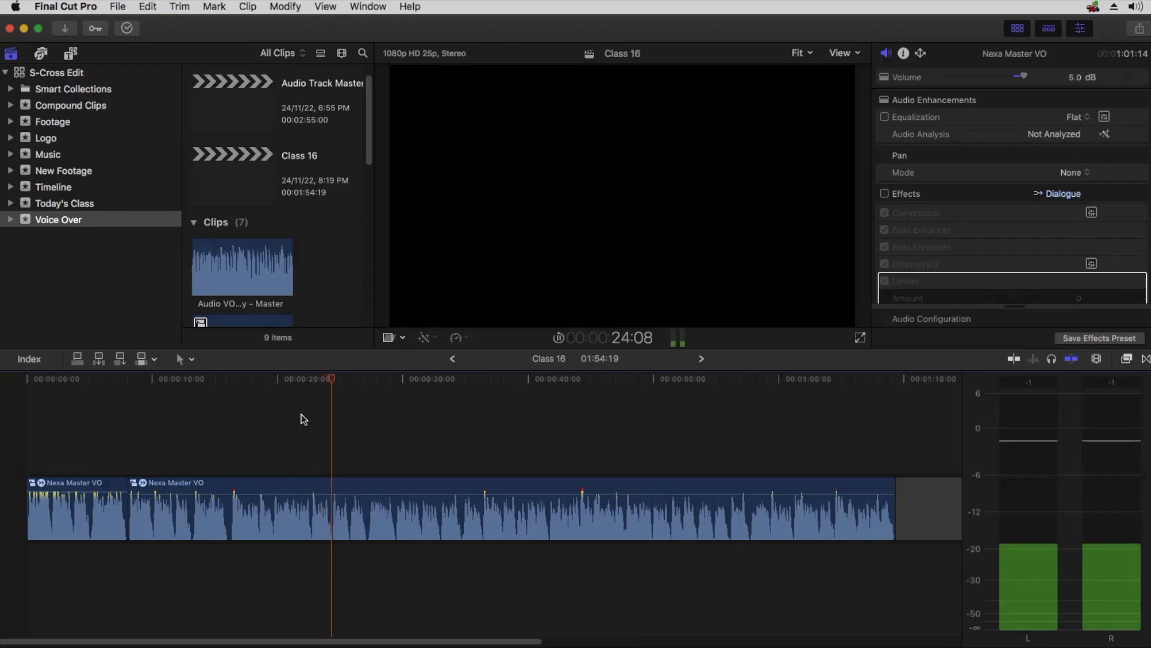
key("space")
Re-enable all audio effects on the second clip and play it again for comparison.
left_click(884, 193)
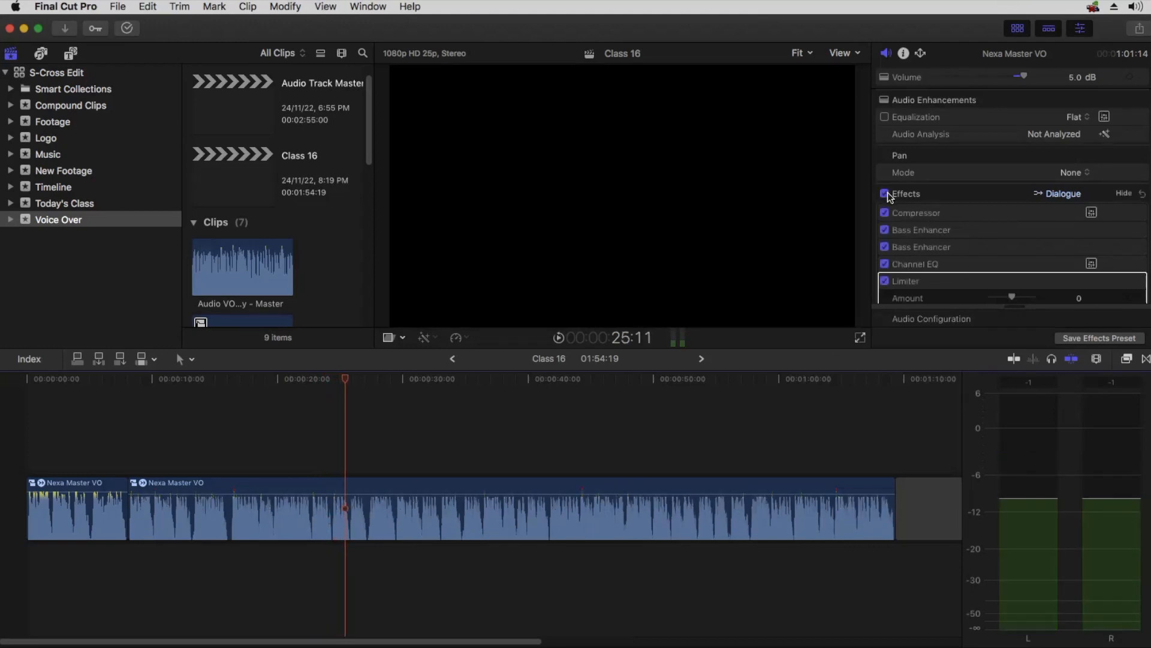
left_click(274, 381)
key("space")
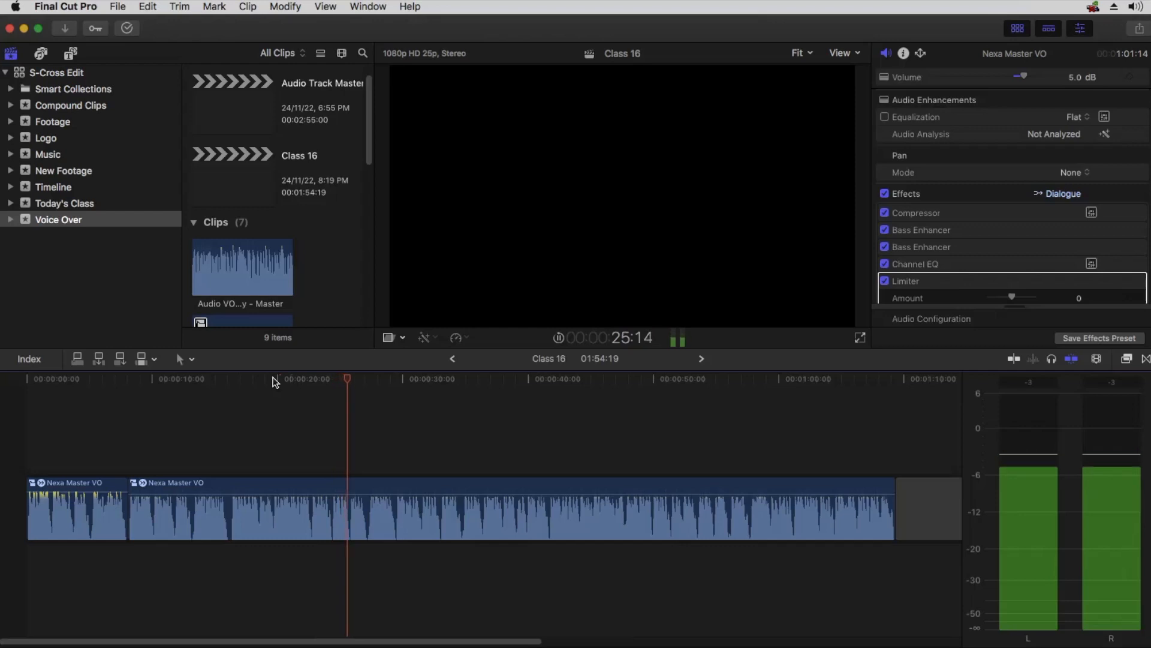
key("space")
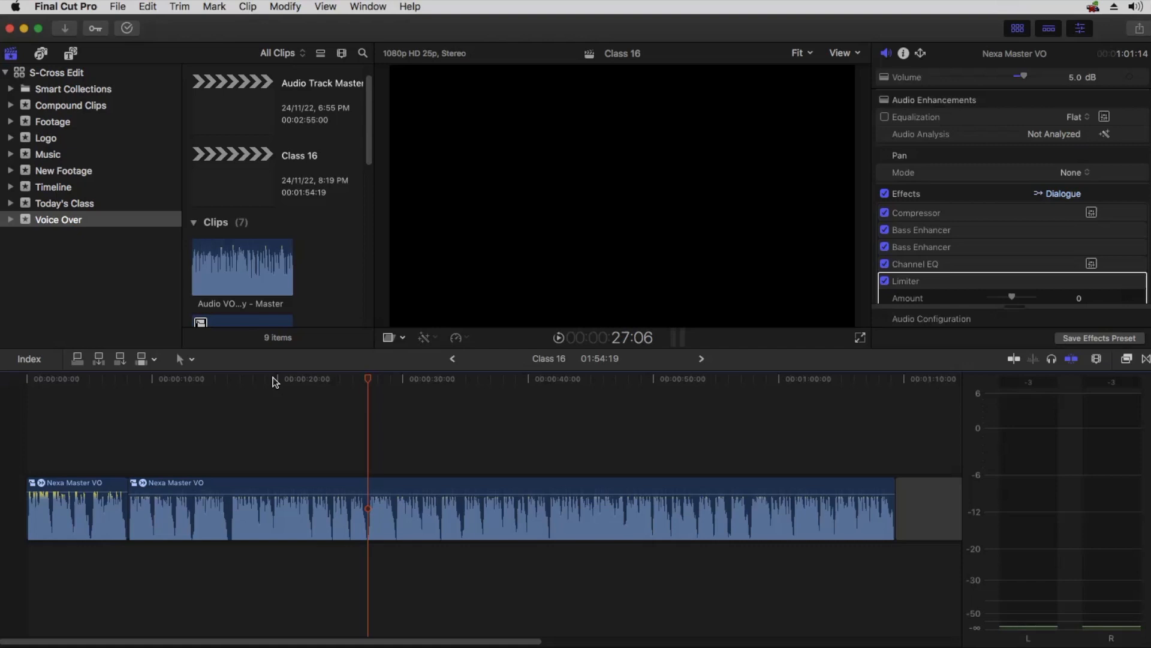
Locate the Voice Over KR MAngalam 45sec clip after the gap in the timeline and select it.
key("shift+z")
left_click(548, 426)
key("super+equal")
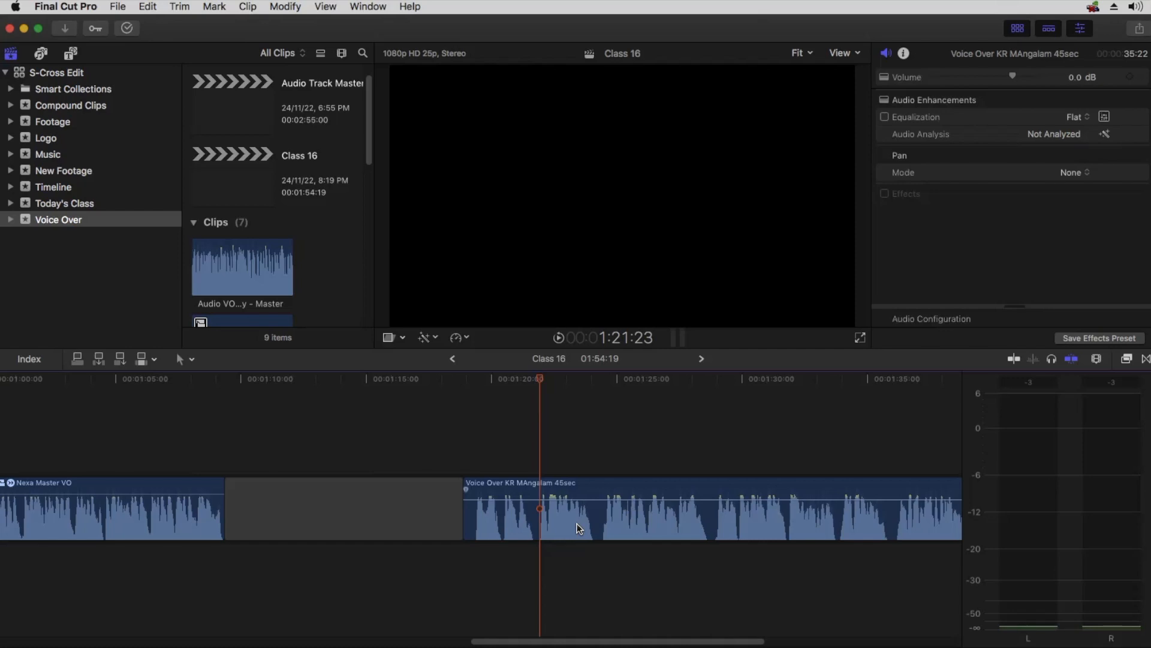
key("super+minus")
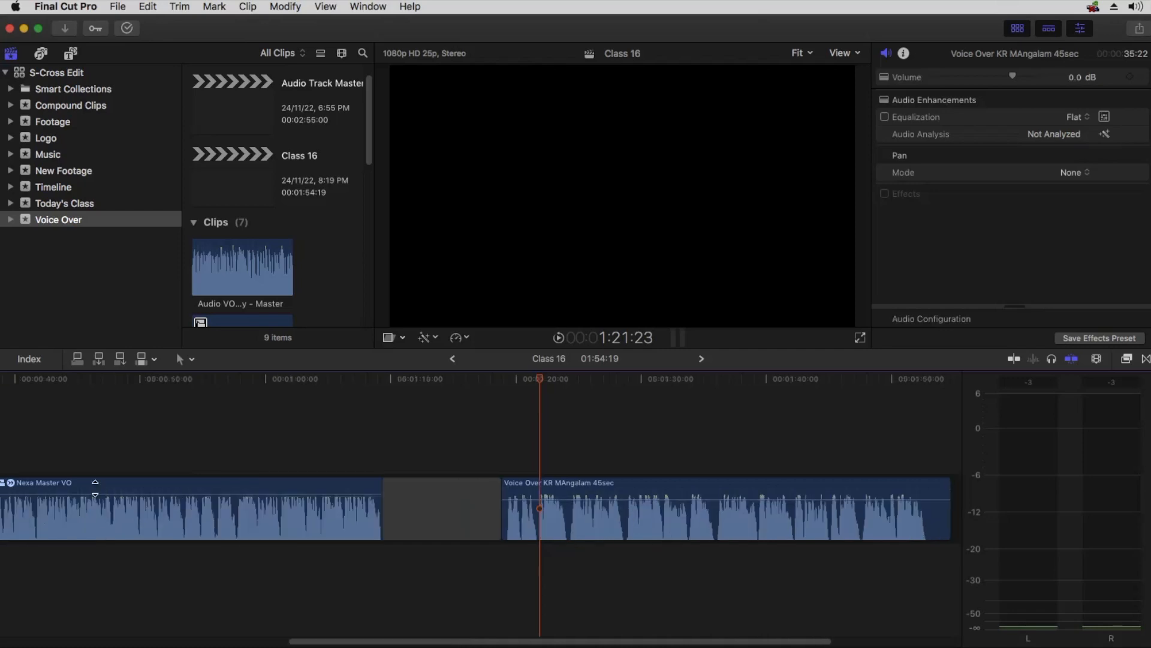
key("h")
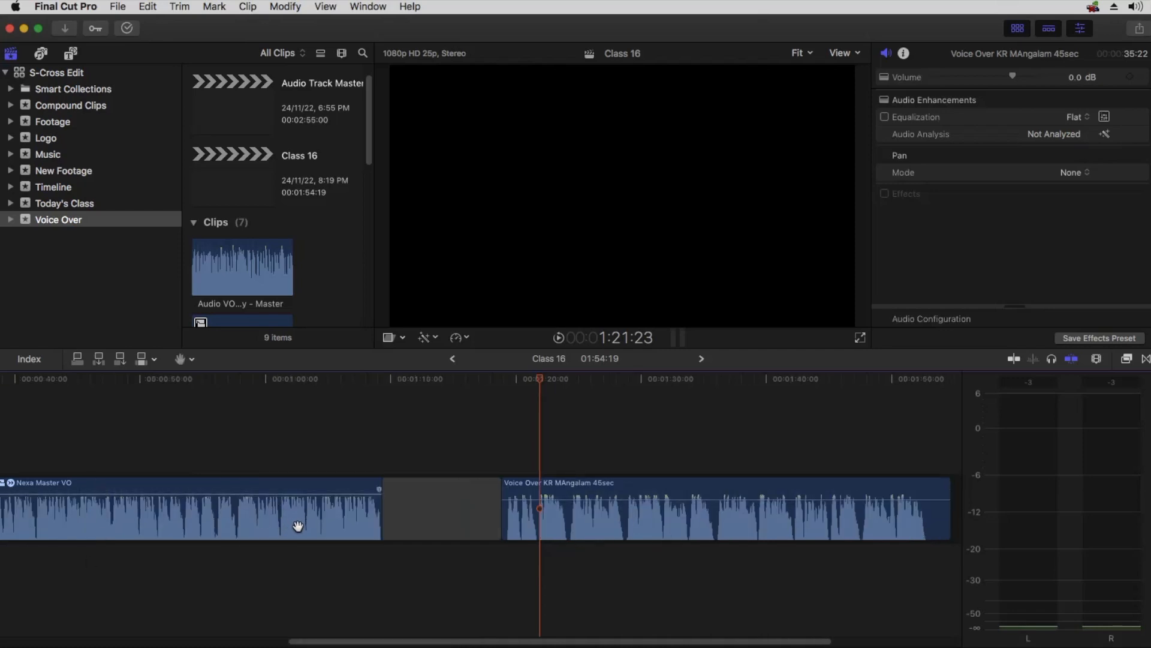
left_click_drag(690, 439, 502, 441)
key("a")
left_click(403, 493)
scroll(260, 249, "down", 5)
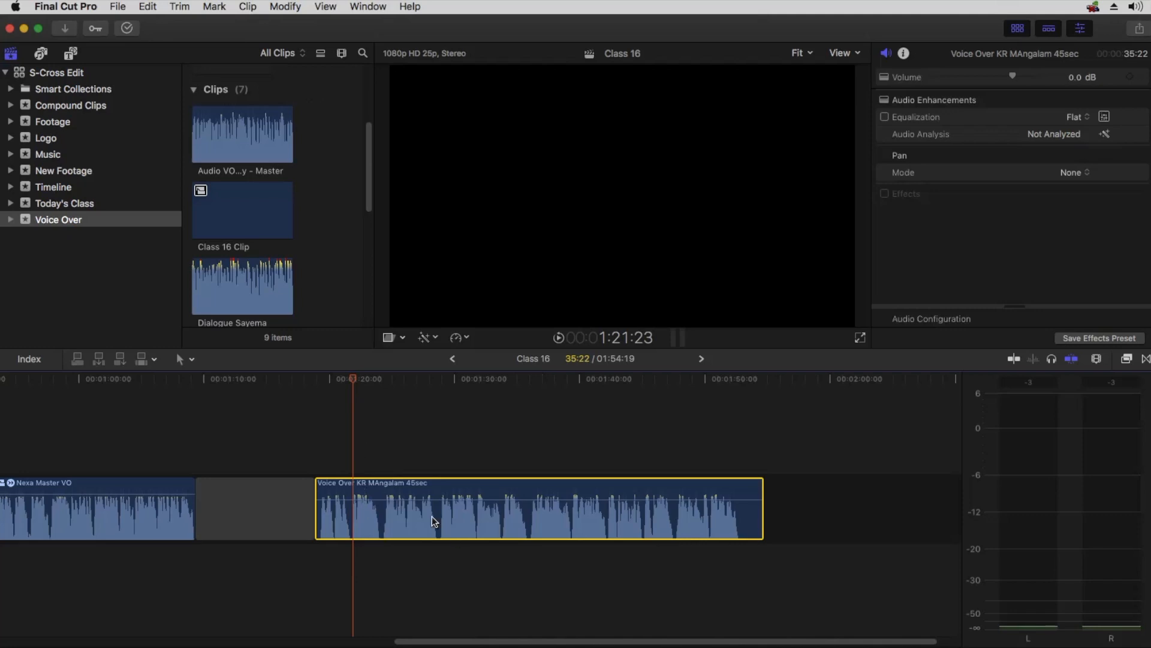
Play the unprocessed Voice Over KR MAngalam 45sec clip from near its start to check its levels.
left_click(366, 441)
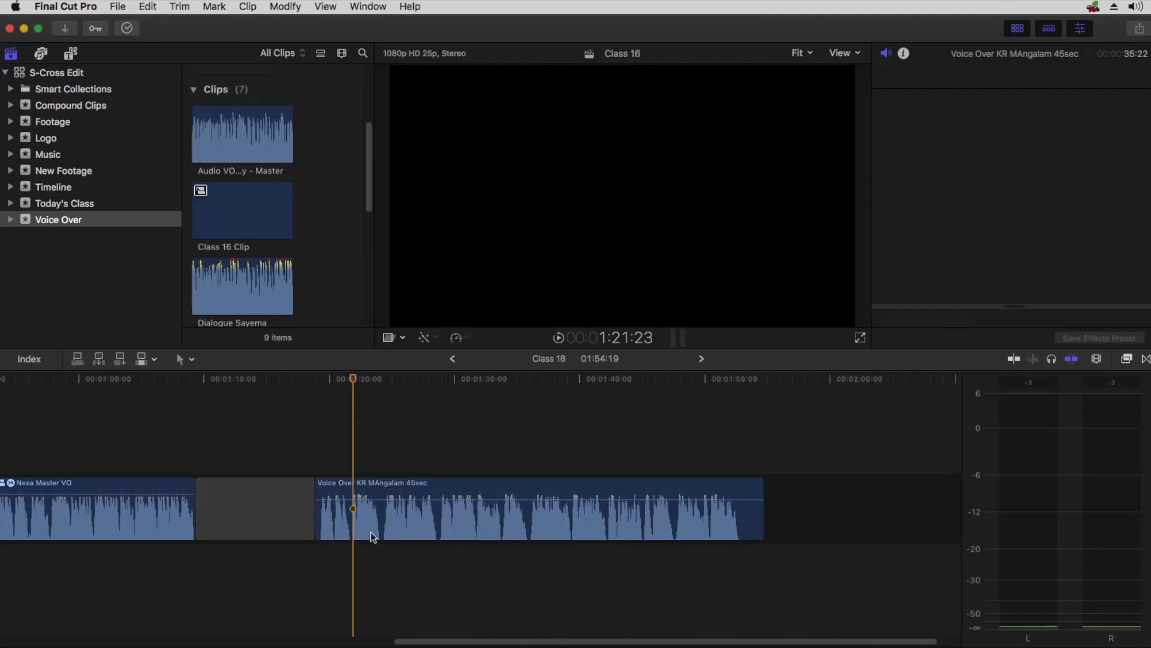
left_click(370, 529)
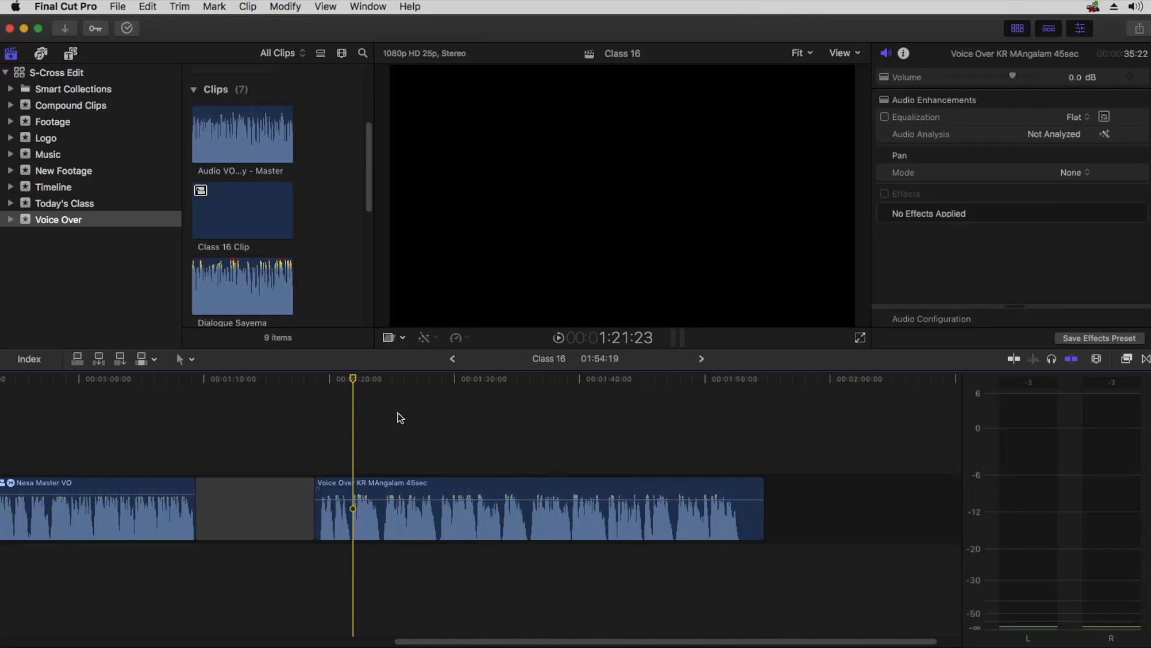
left_click(324, 382)
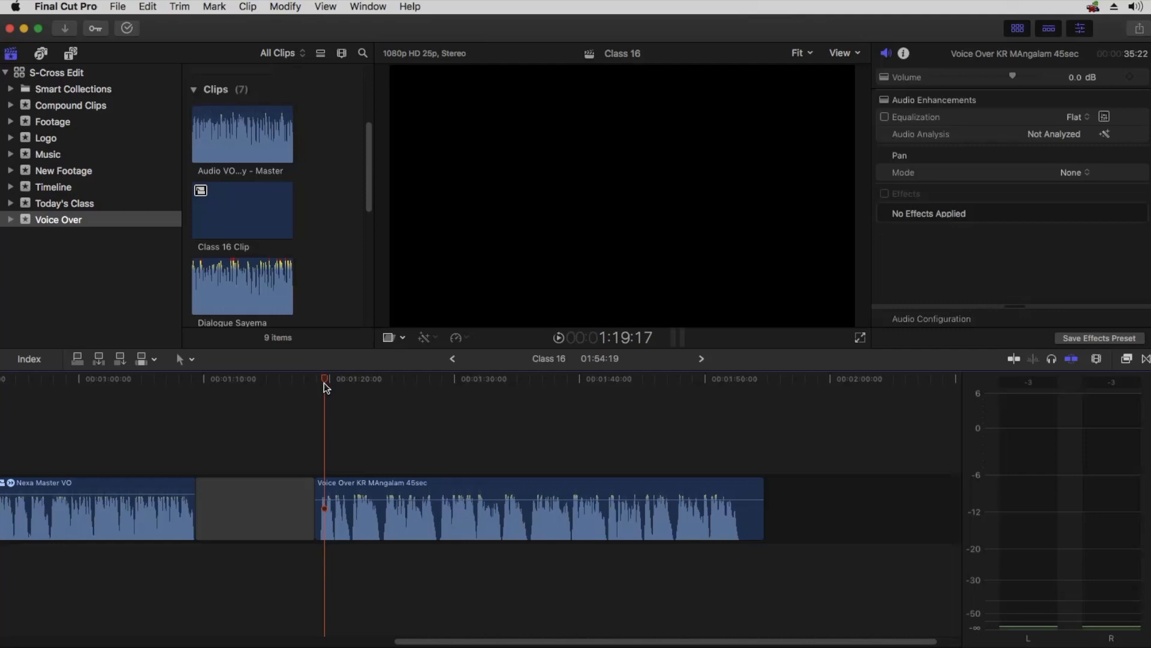
key("space")
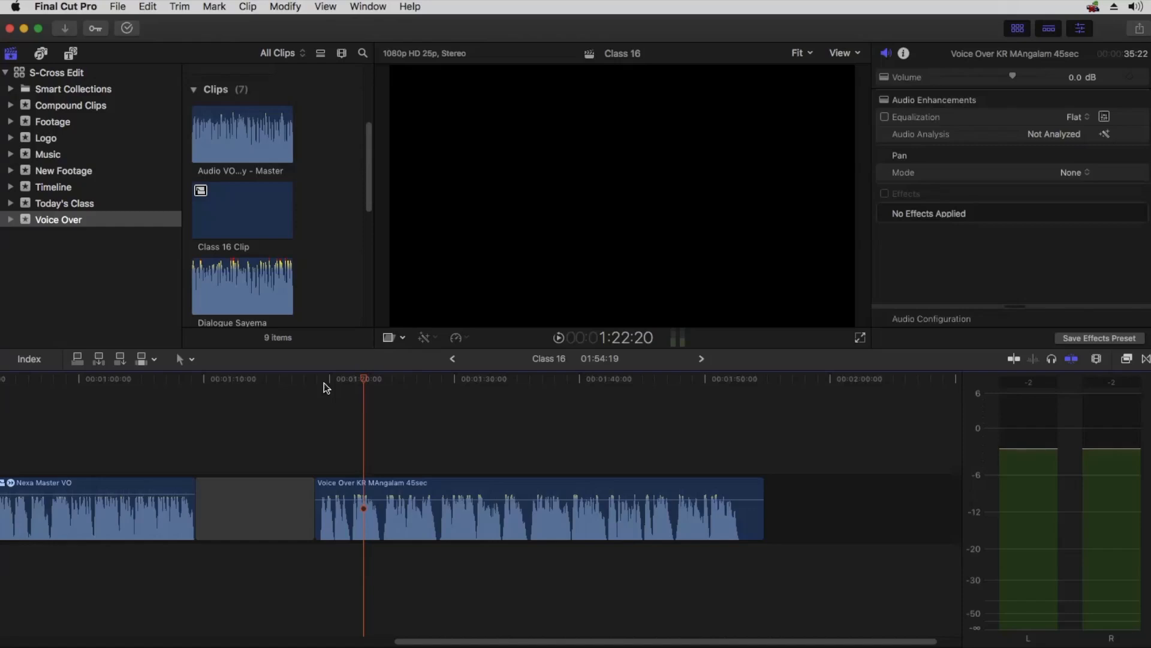
Append the dialogue clip from the Voice Over event to the end of the timeline.
left_click(432, 425)
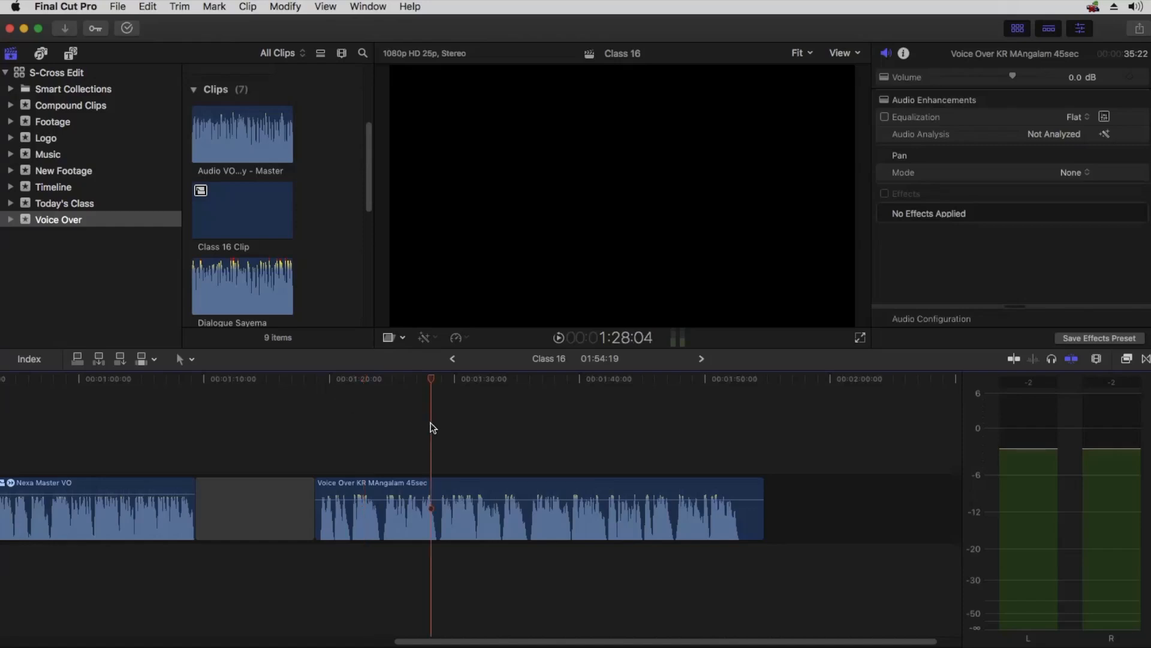
key("super+minus")
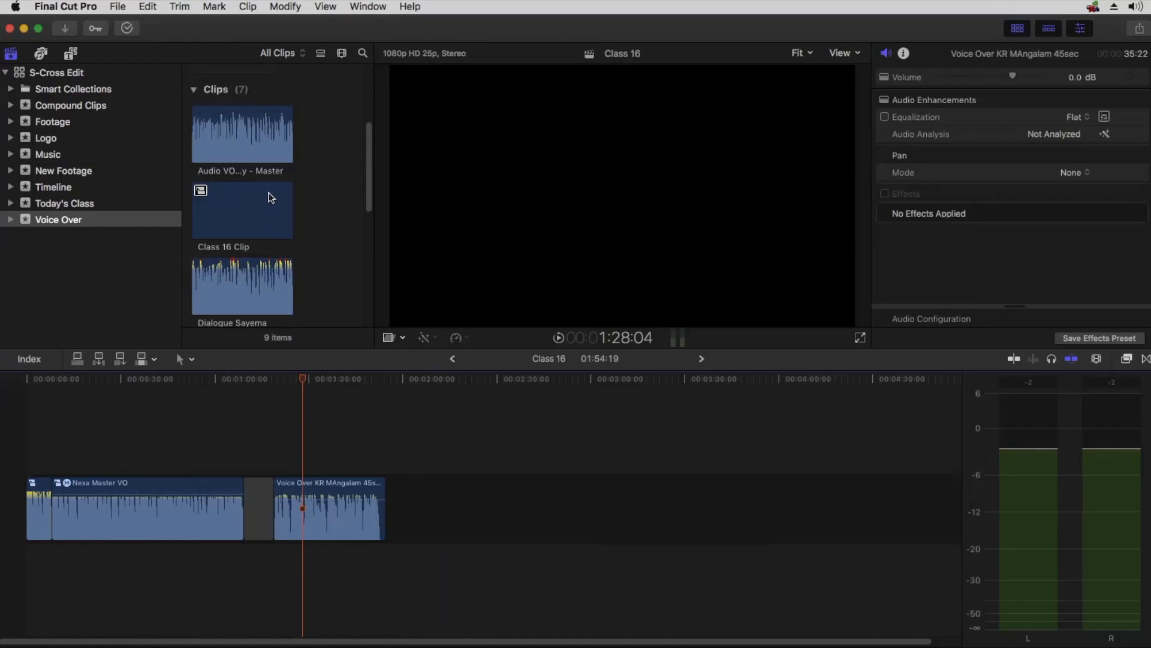
scroll(264, 192, "down", 1)
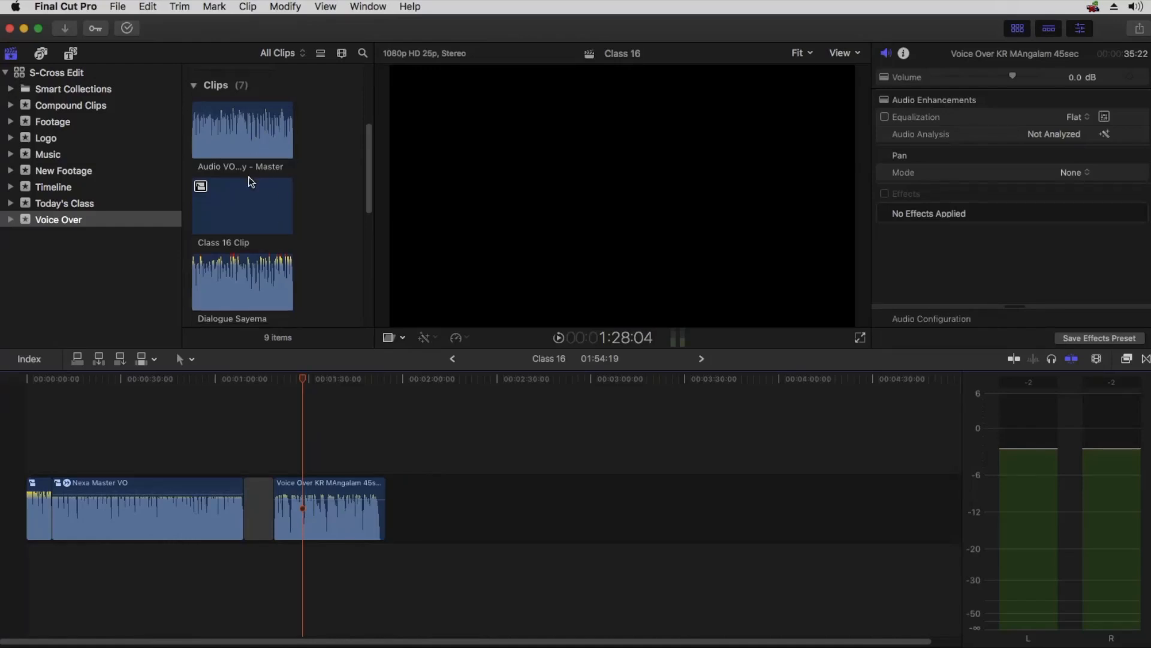
scroll(250, 221, "down", 3)
left_click_drag(226, 226, 393, 394)
left_click(389, 378)
Move the dialogue clip further along the timeline, leaving a gap of about 14 seconds after the preceding voice-over.
key("alt+g")
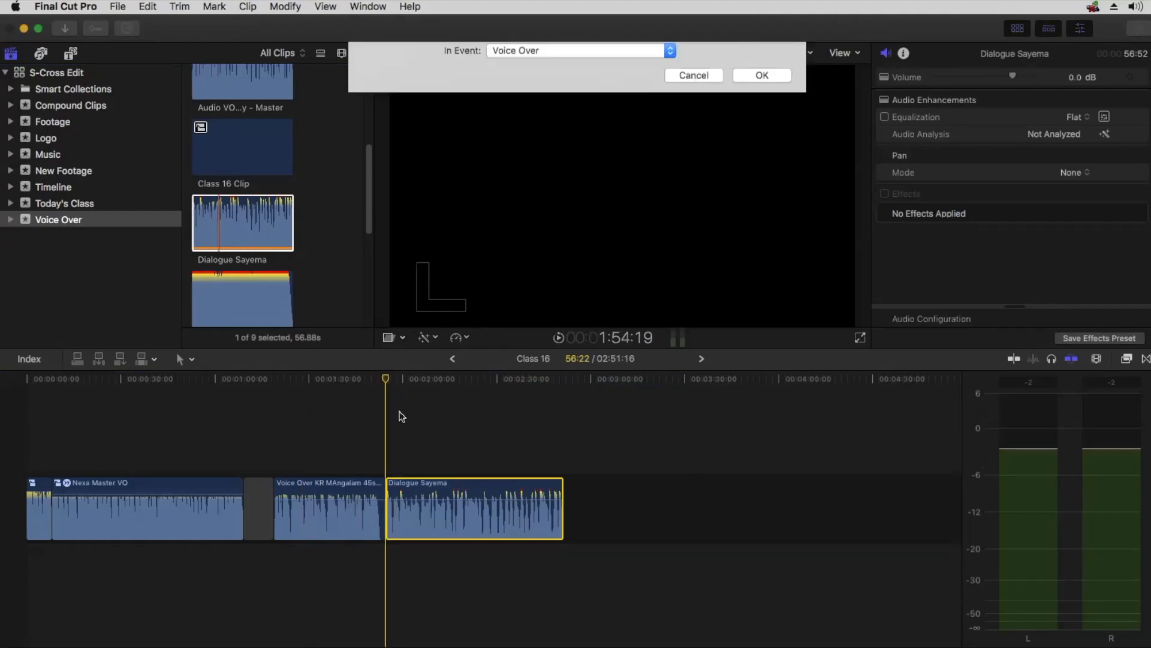
left_click(690, 105)
left_click_drag(405, 509, 567, 509)
key("super+equal")
key("super+equal")
left_click(617, 439)
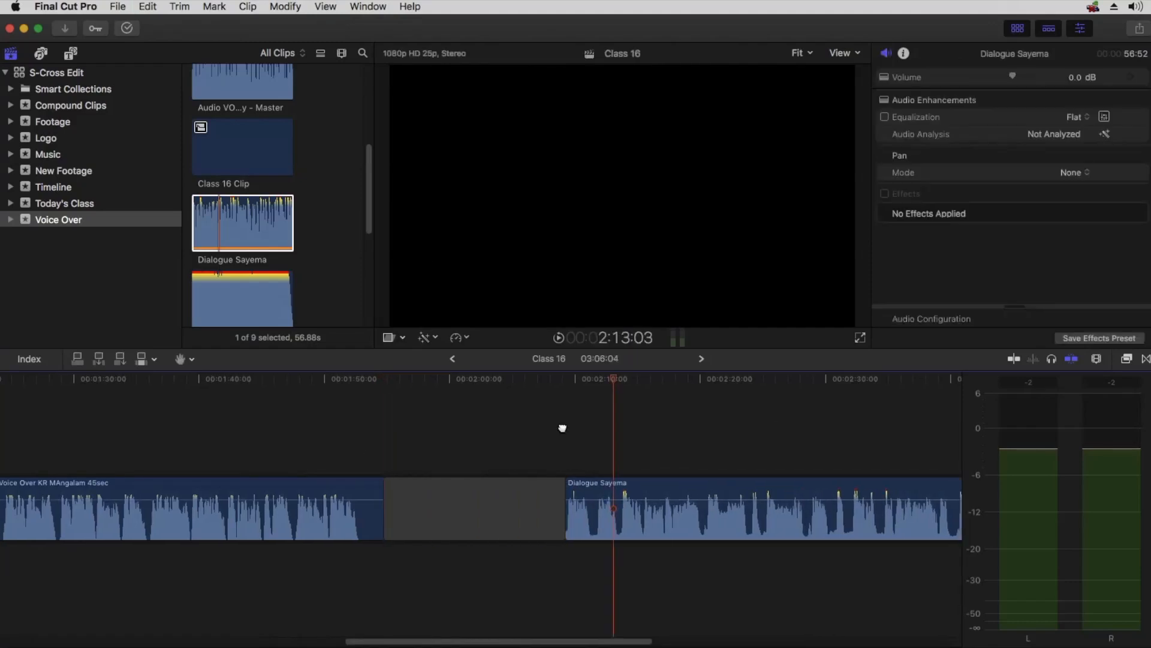
scroll(492, 474, "right", 10)
Select the dialogue clip and examine its Audio Enhancements, Audio Analysis and Pan settings by expanding and collapsing them.
left_click(426, 530)
left_click(937, 124)
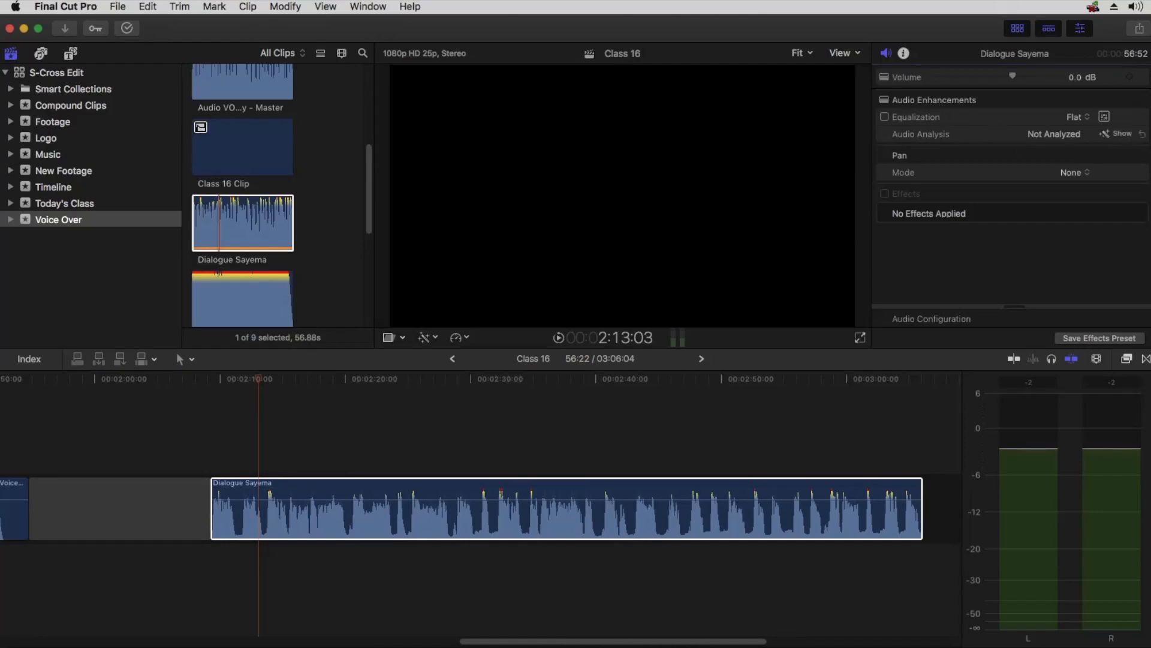
left_click(1127, 136)
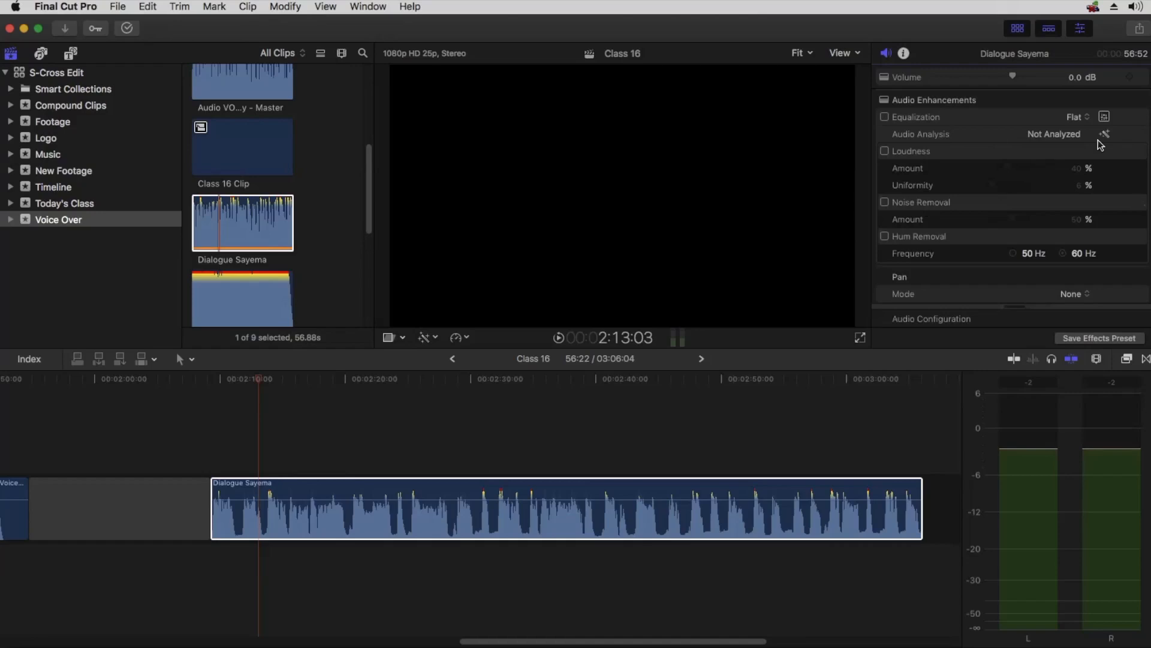
left_click(1124, 134)
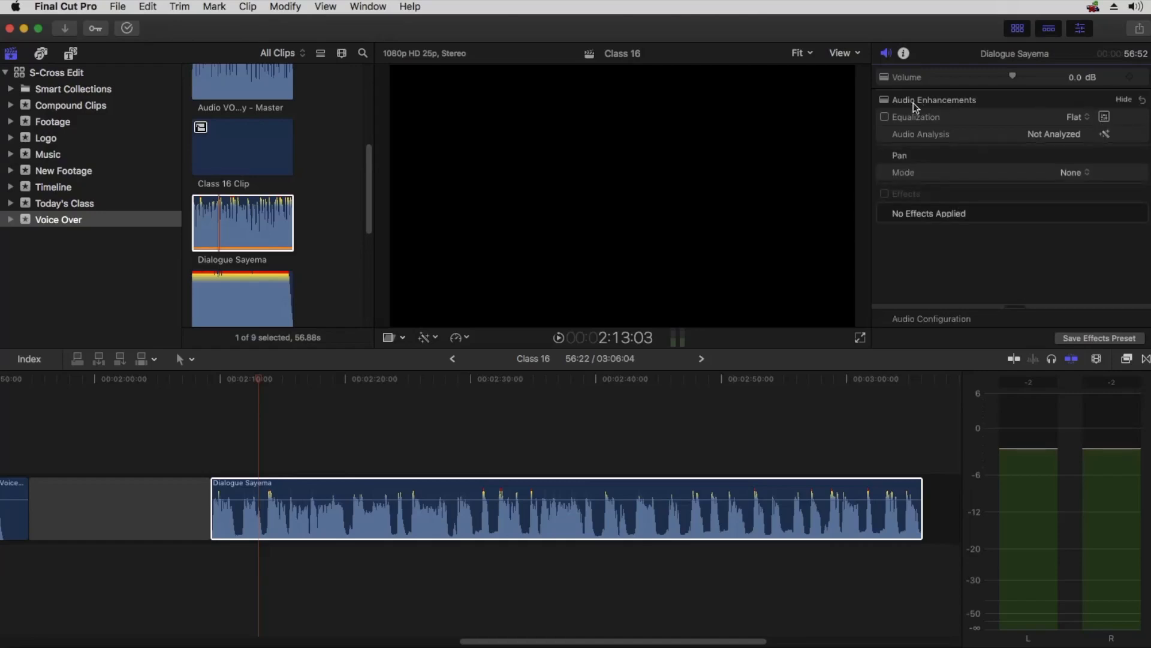
left_click(1124, 100)
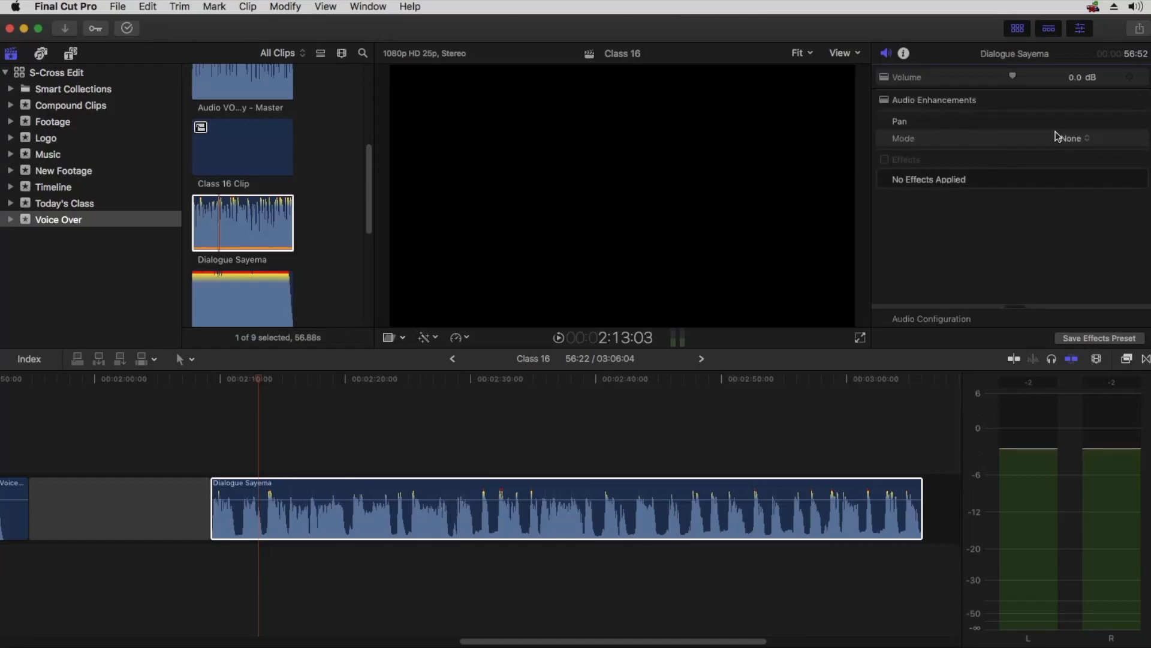
mouse_move(1125, 123)
left_click(1124, 121)
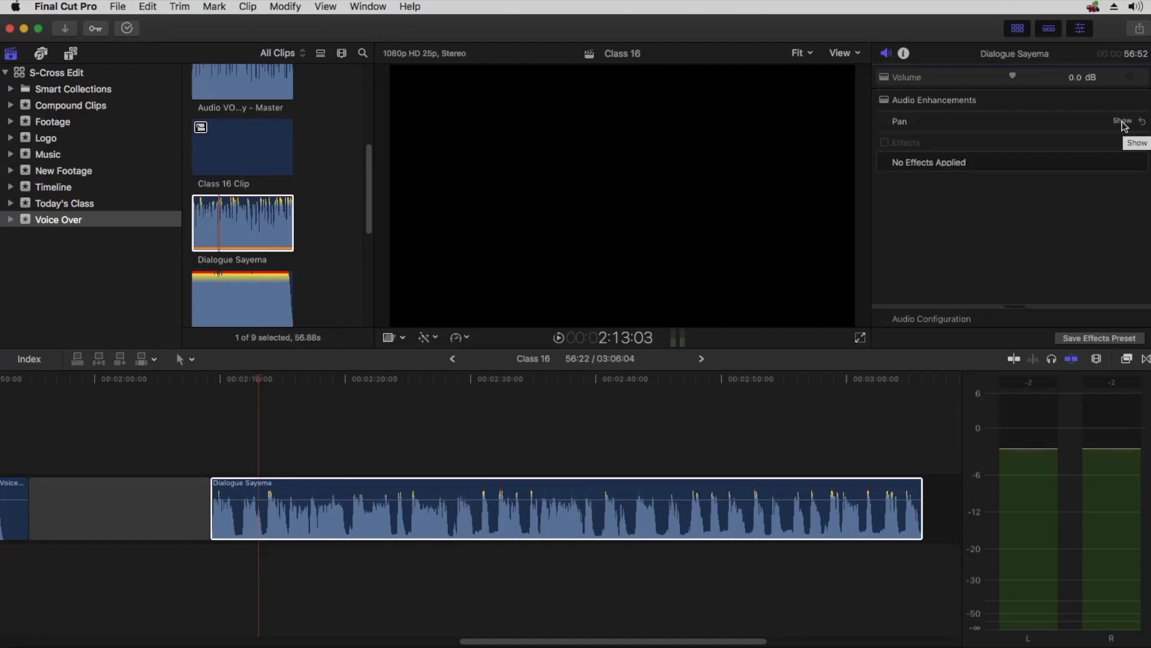
left_click(1124, 121)
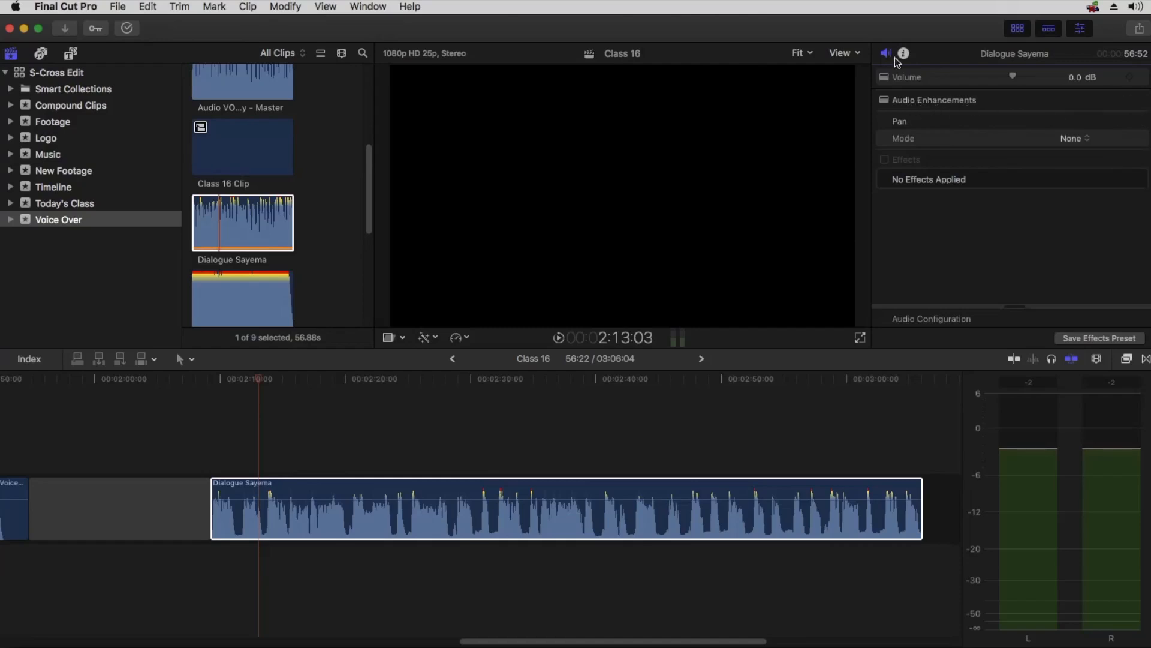
Expand the dialogue clip's Audio Enhancements and its Audio Analysis settings for Loudness, Noise Removal and Hum Removal.
mouse_move(1120, 102)
left_click(1124, 101)
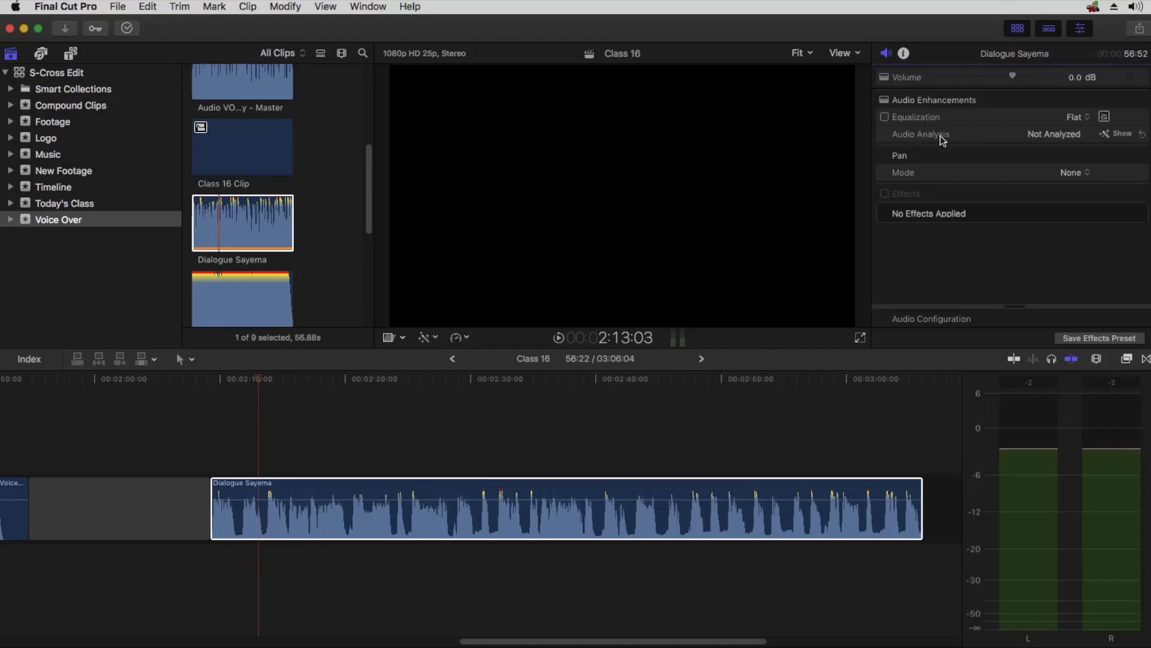
left_click(1123, 135)
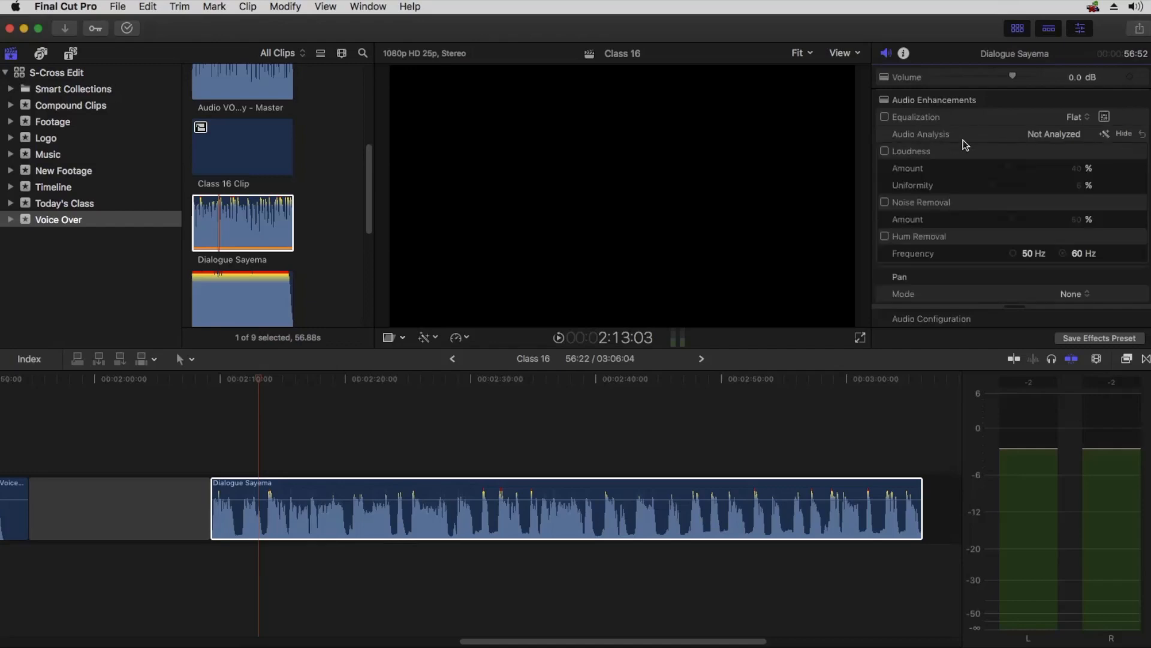
Review the Analyze and Fix audio options in the Import preferences, and close the preferences.
left_click(81, 10)
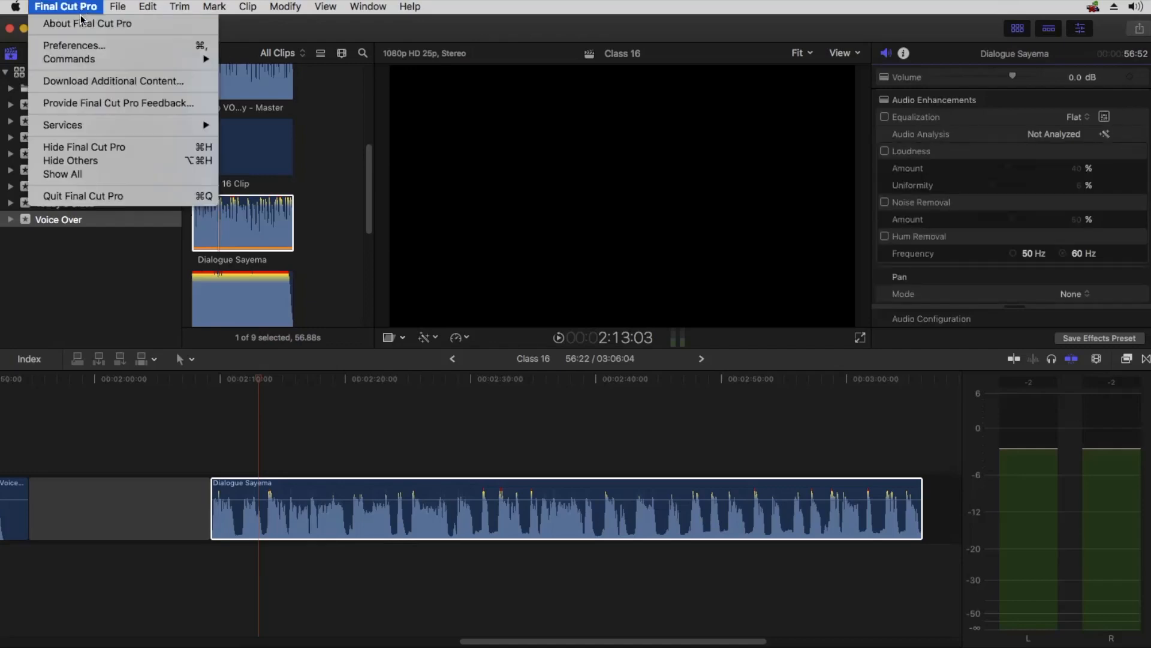
left_click(78, 43)
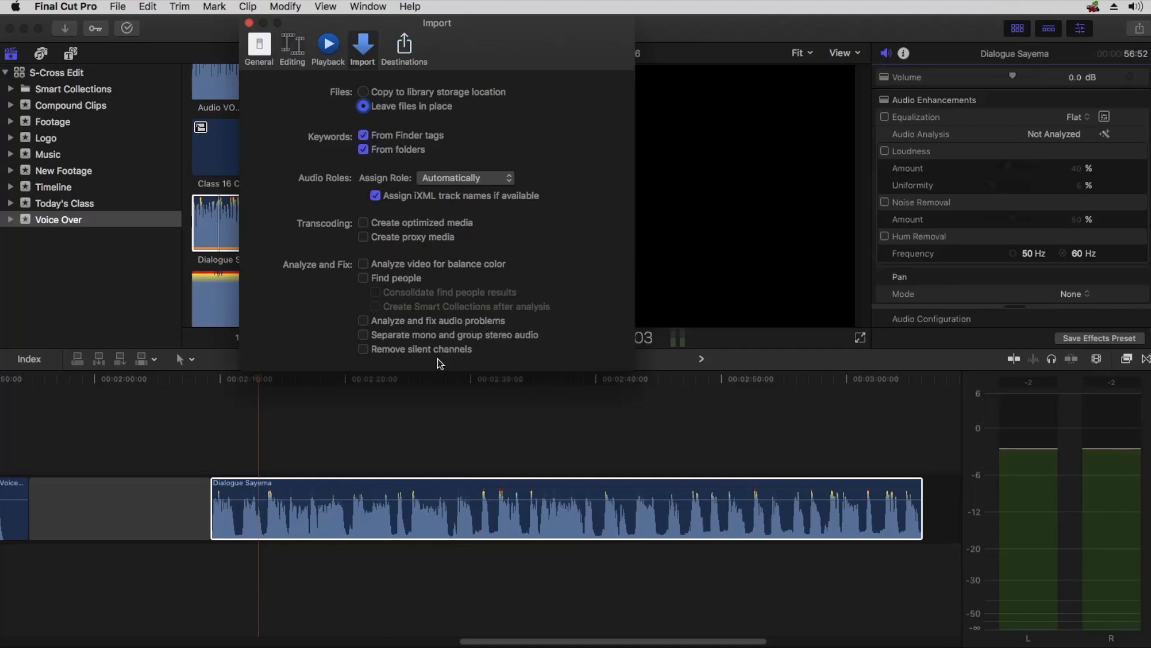
left_click(249, 23)
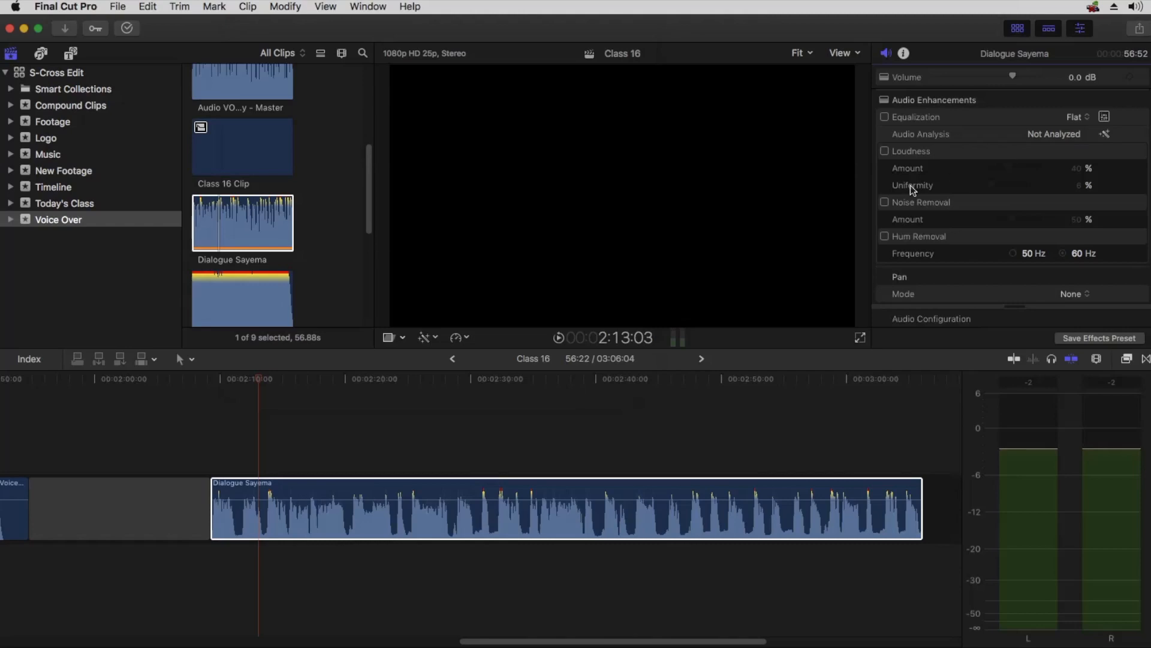
Try Noise Removal on the dialogue clip, disable it again, and inspect the waveform up close.
left_click(885, 202)
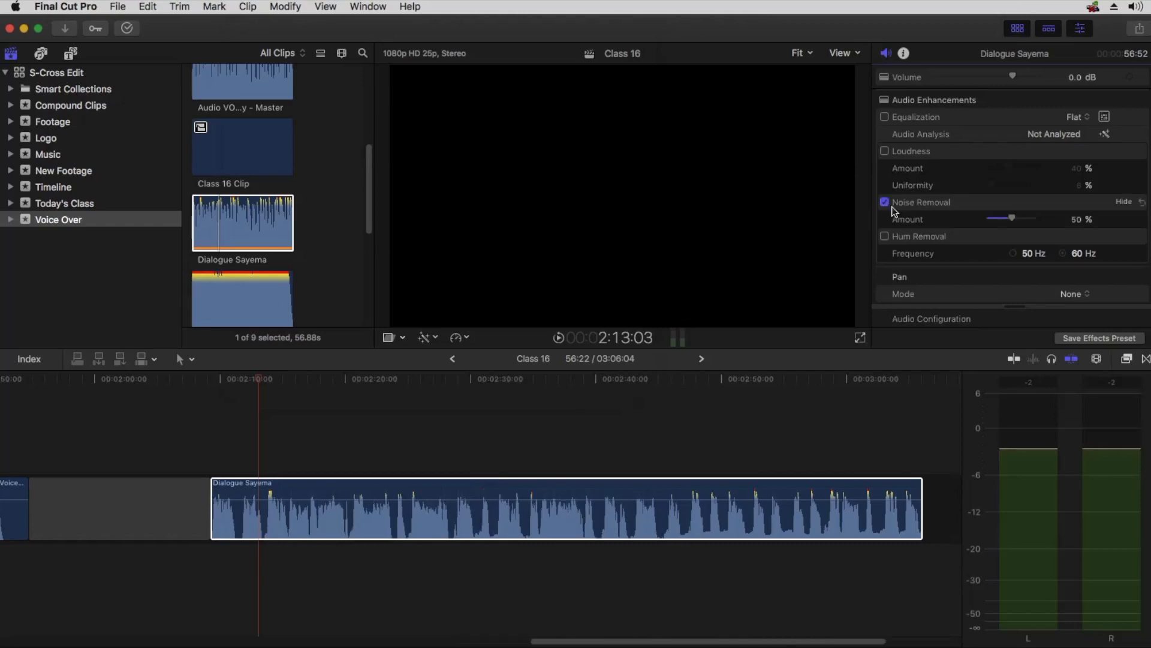
left_click(885, 203)
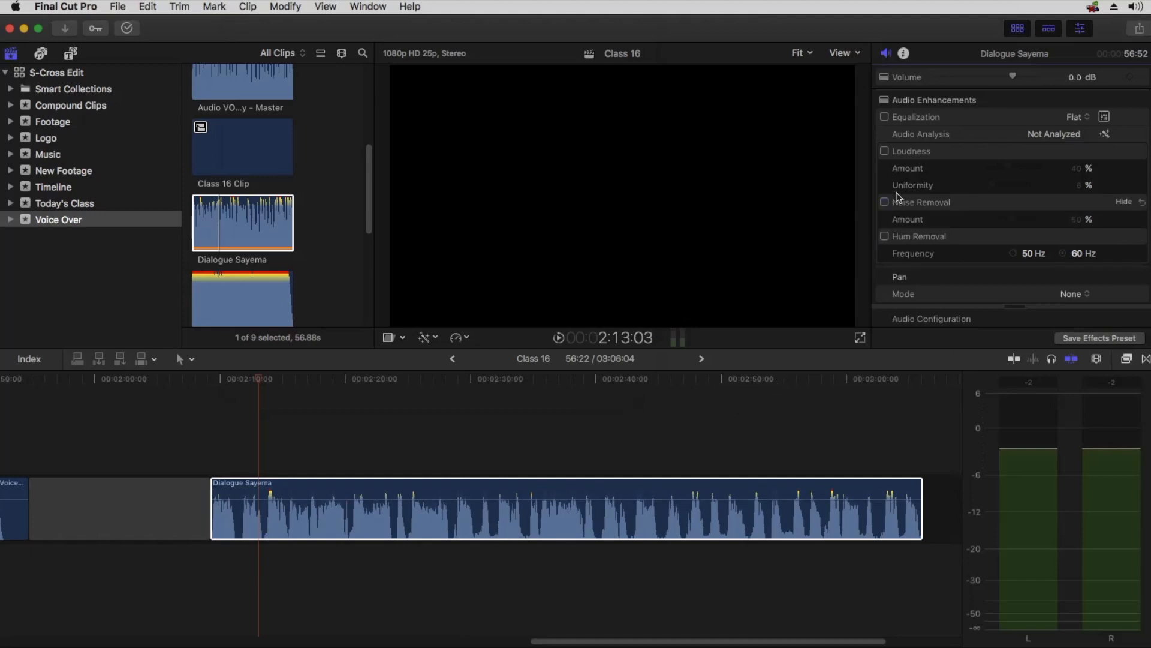
left_click(432, 453)
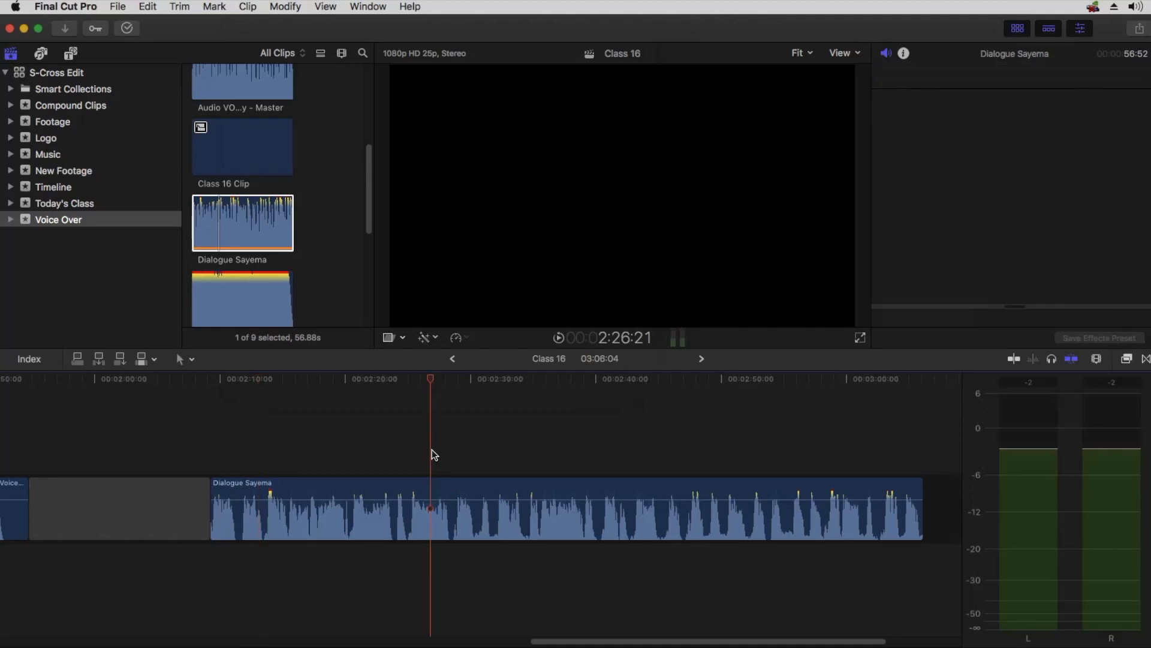
key("super+equal")
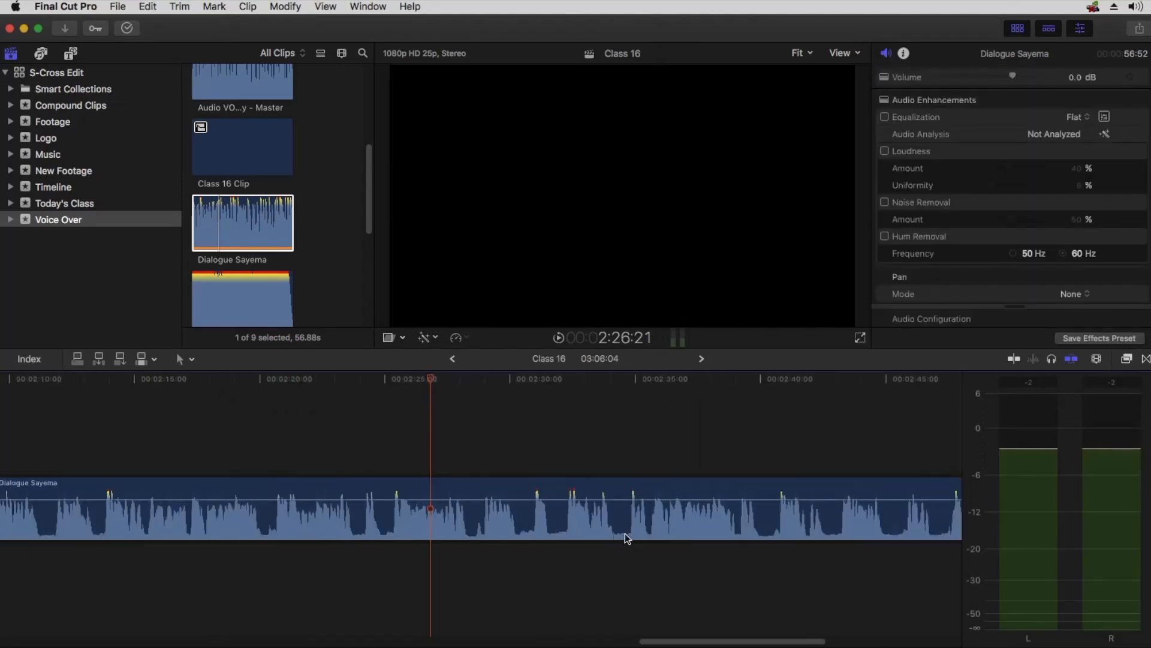
Enable Noise Removal on the dialogue clip, try an amount of 100%, and set the amount to 35%.
left_click(885, 202)
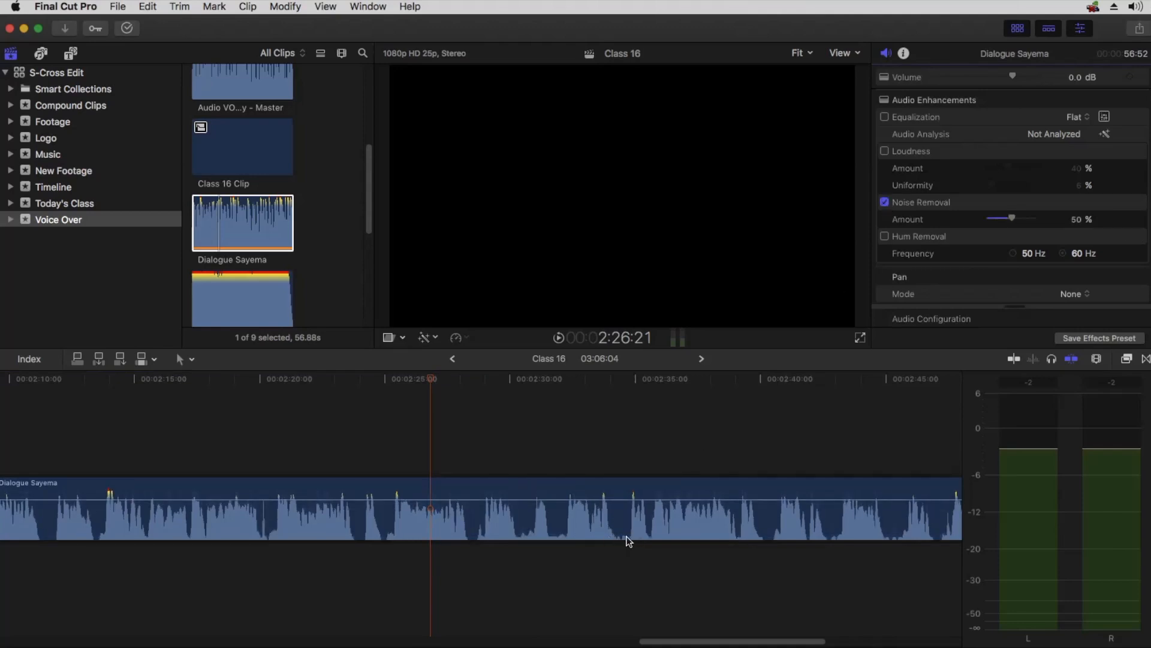
left_click(1076, 221)
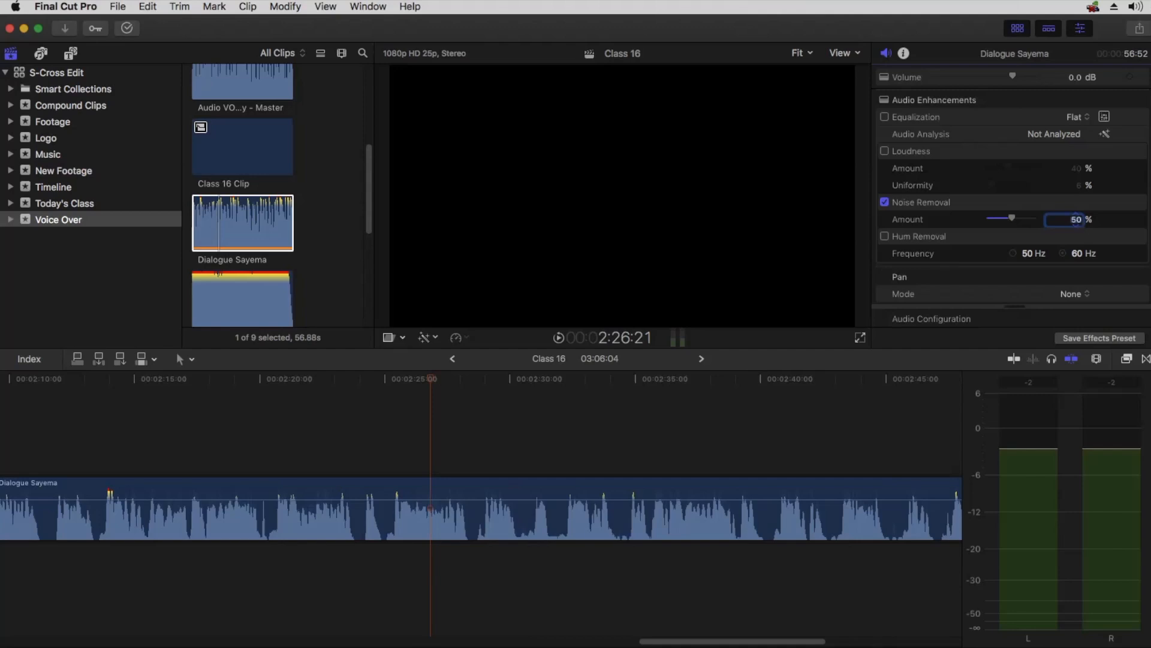
type("100")
key("Return")
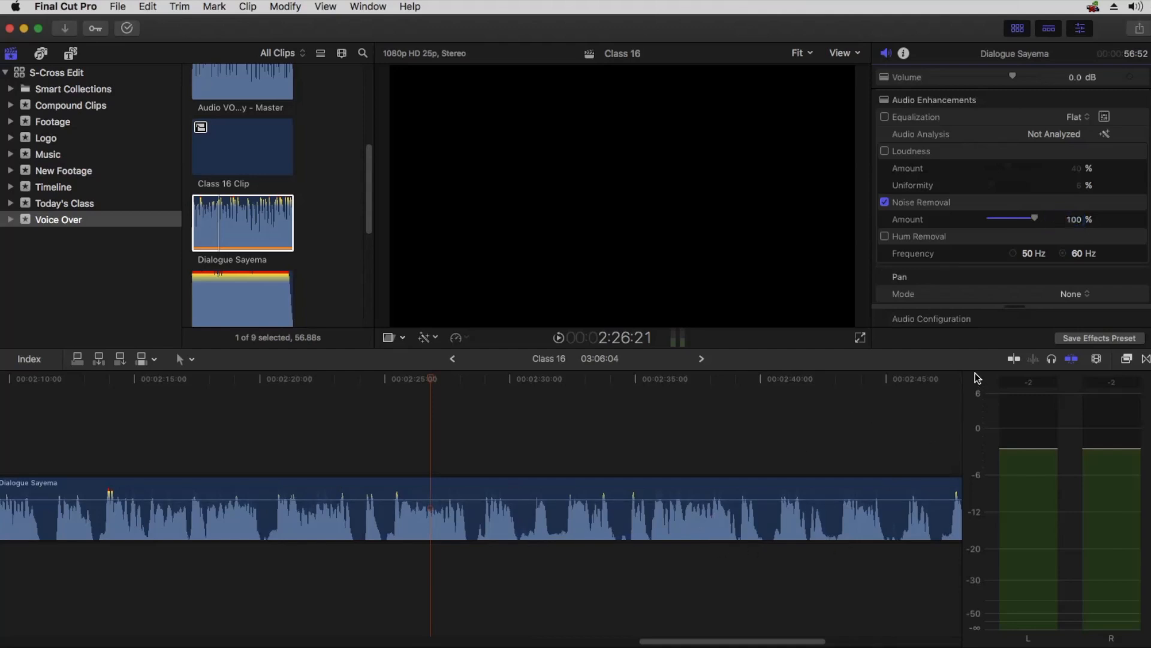
left_click(1072, 221)
type("35")
key("Return")
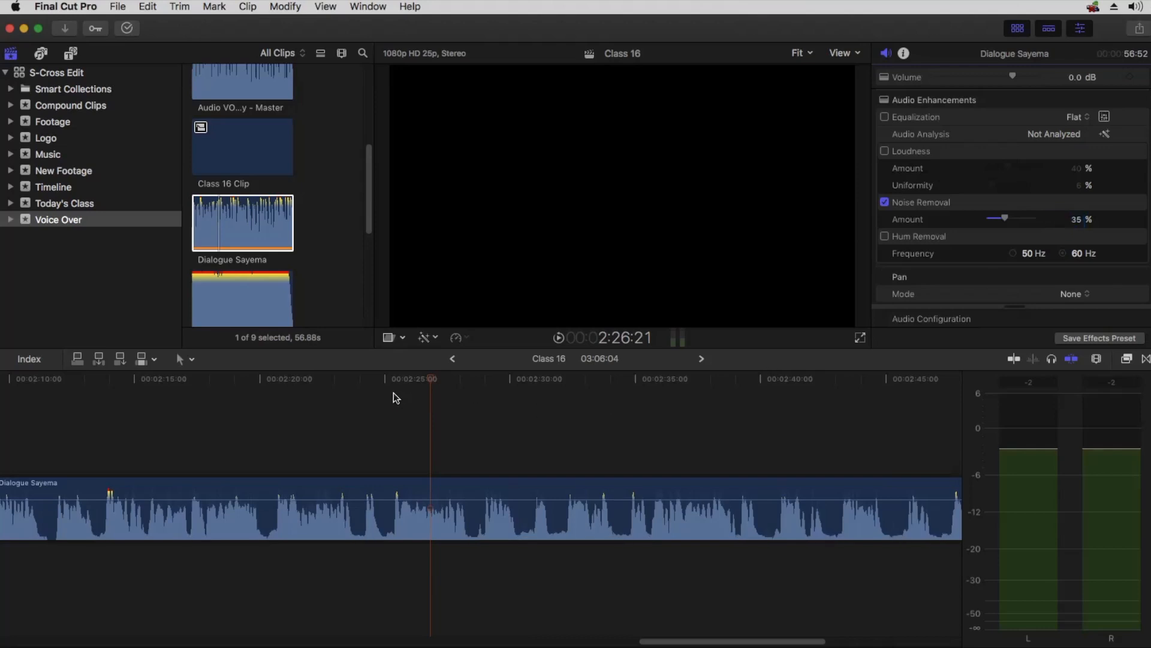
Play two passages of the dialogue clip to check the noise reduction.
left_click(258, 395)
key("space")
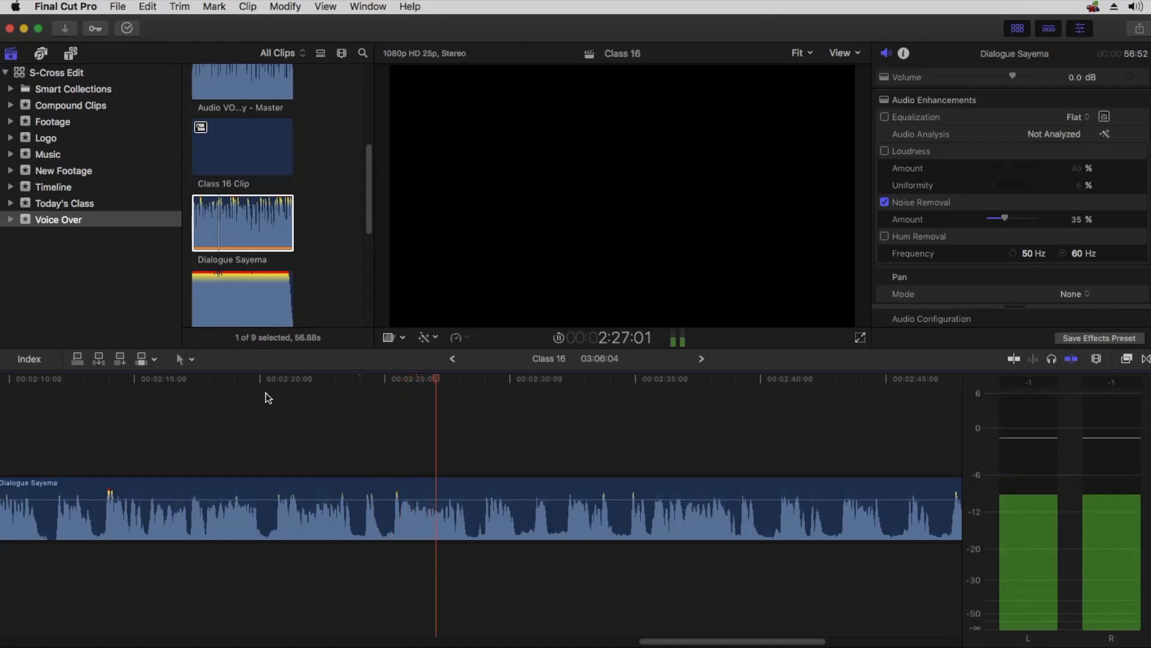
key("space")
left_click(525, 397)
key("space")
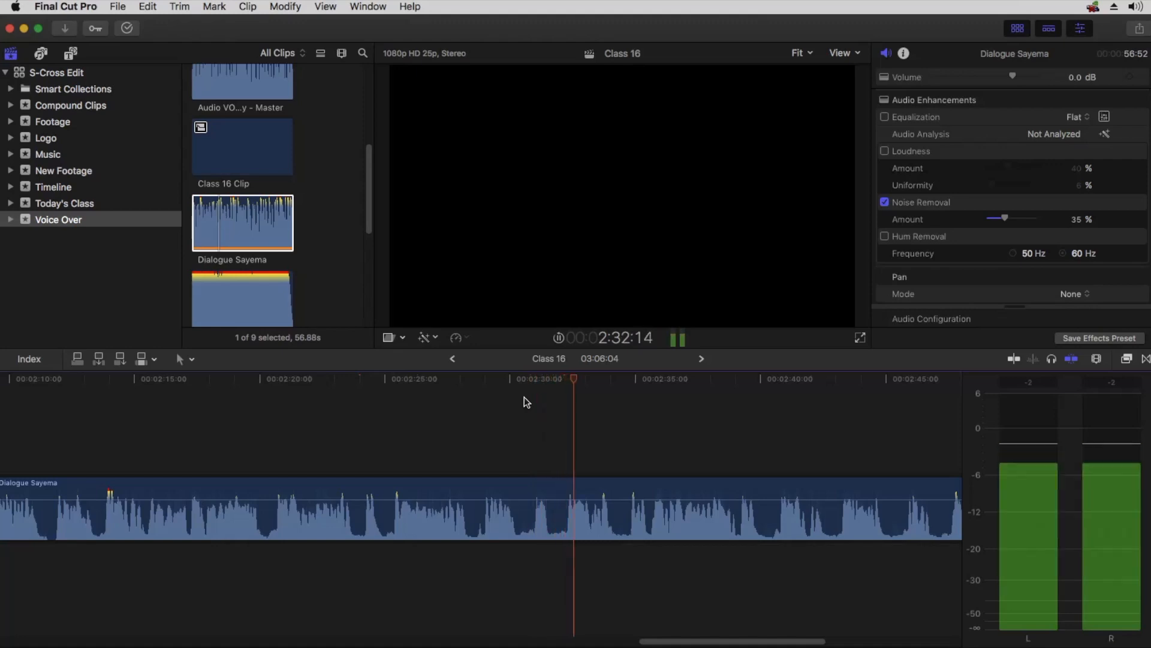
key("space")
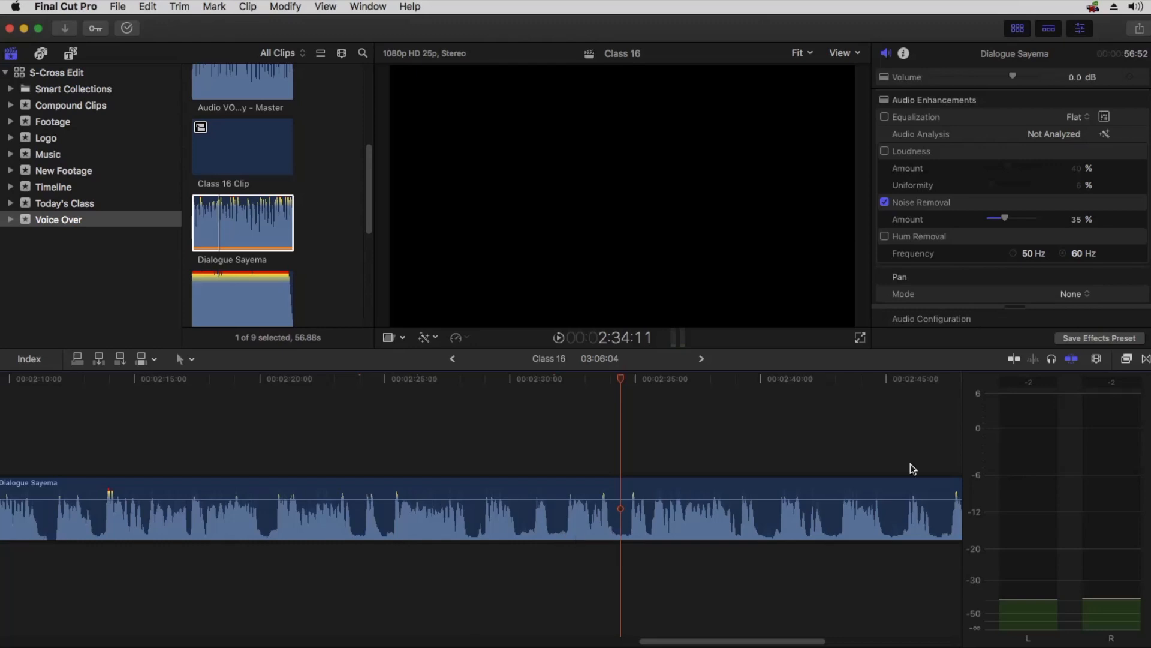
Set the dialogue clip's Noise Removal amount to 50% and play a passage to check the result.
left_click(1076, 221)
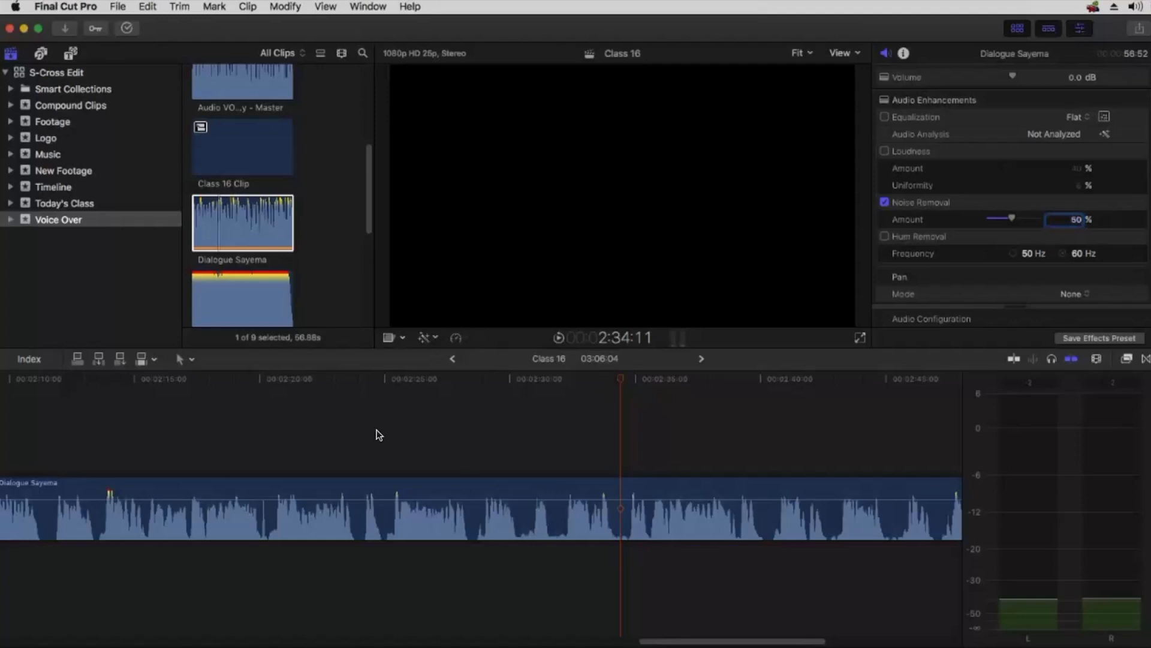
left_click(272, 420)
key("space")
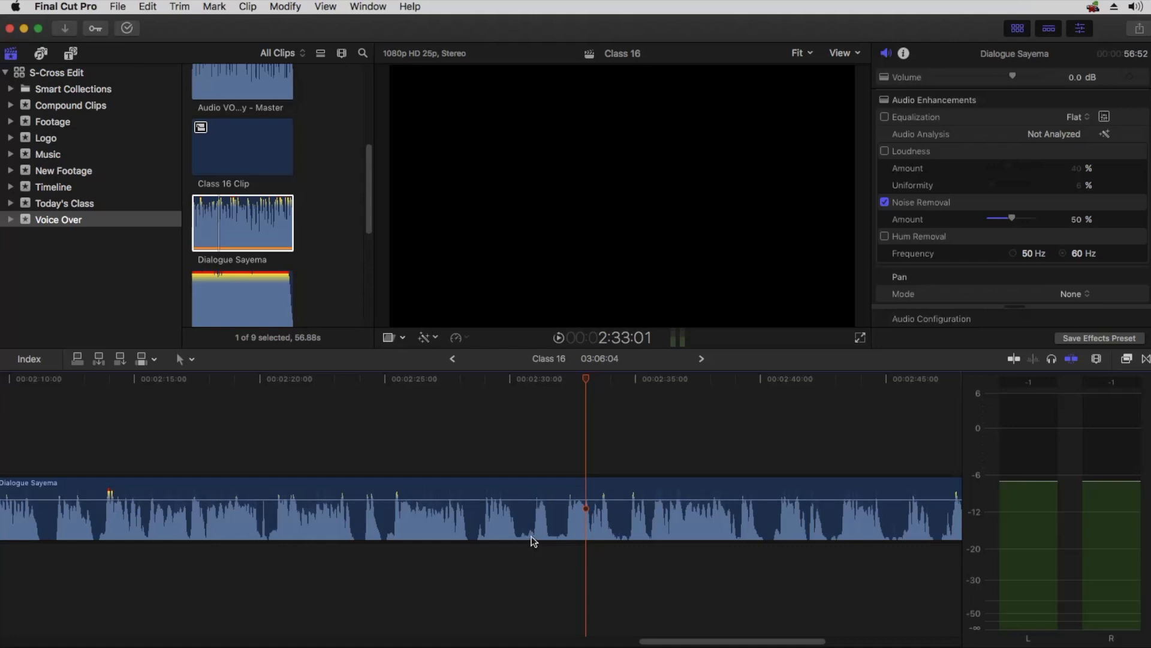
Try silencing the pause just after 2:30 in the dialogue clip by lowering a selected range to -∞ dB, and play it.
left_click(512, 434)
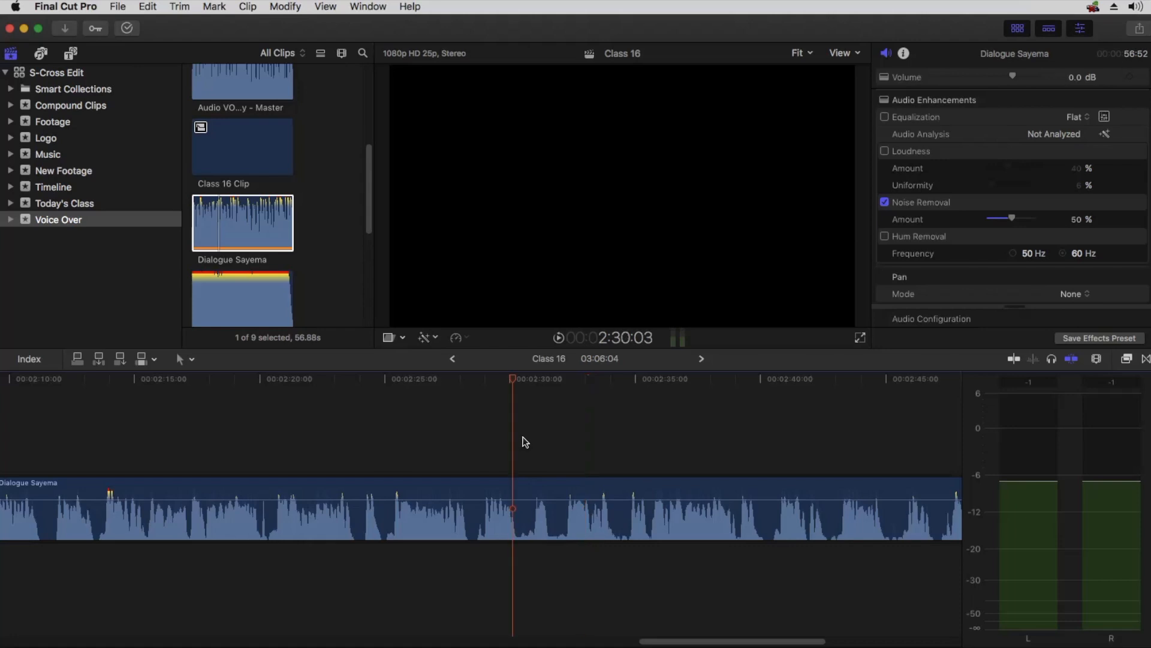
key("super+equal")
key("r")
left_click_drag(536, 532, 582, 571)
left_click(510, 424)
key("space")
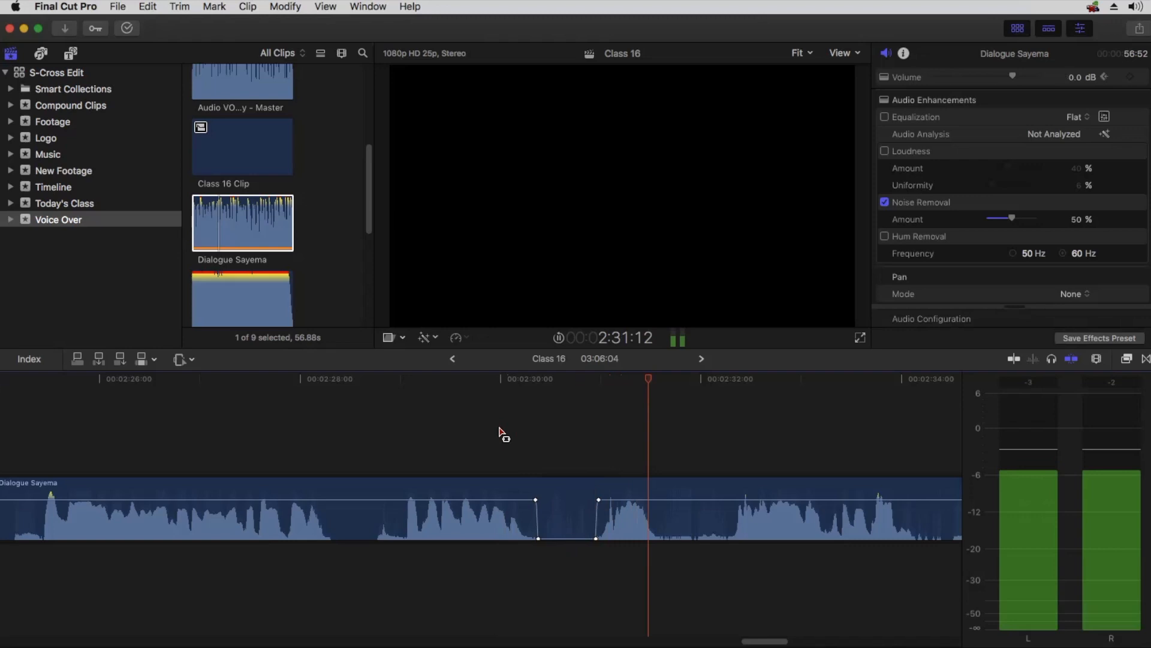
key("space")
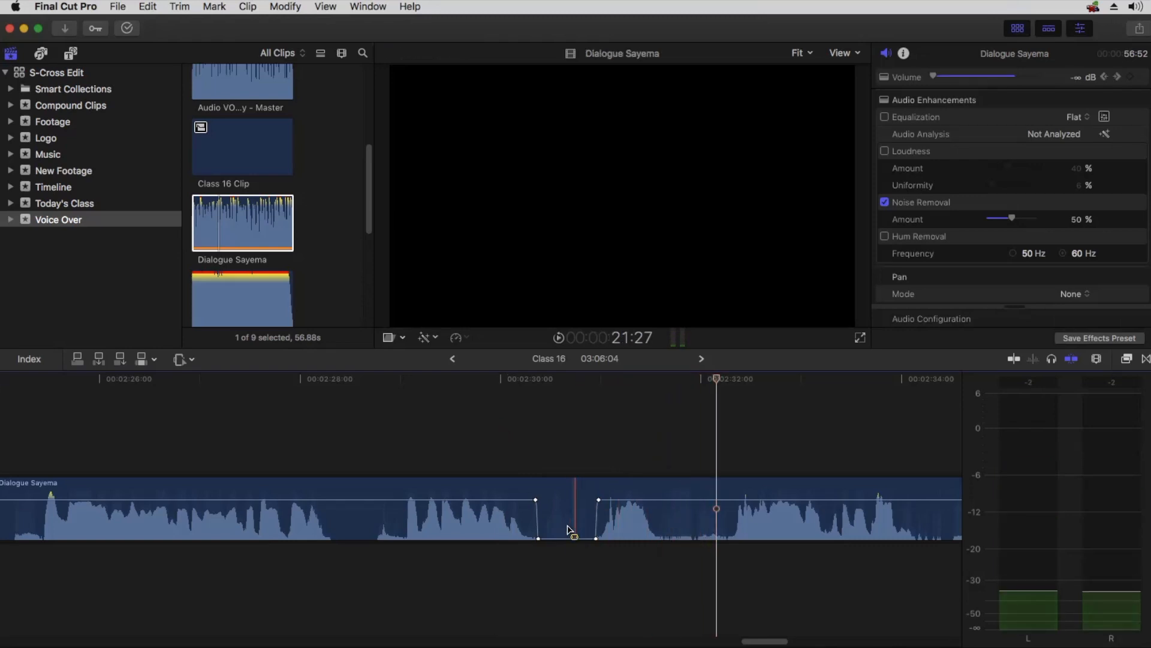
Undo the volume drop on the pause and return to the Select tool.
key("super+minus")
key("super+z")
key("a")
left_click(580, 443)
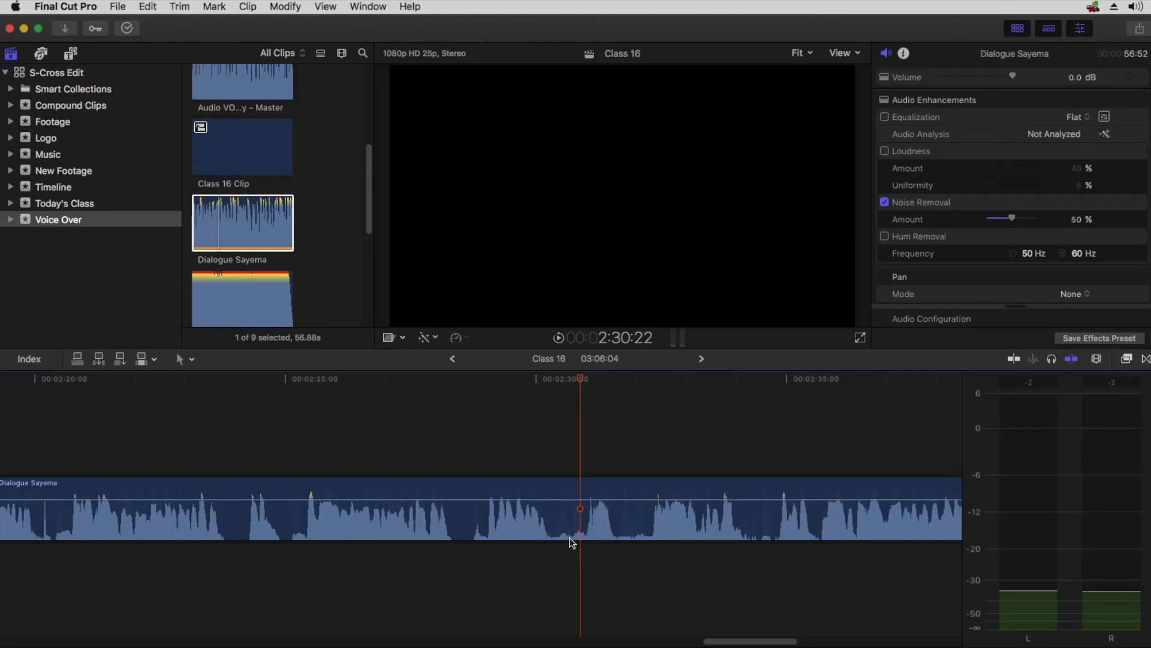
Select the two noisy pauses between about 2:30 and 2:32 as ranges in the dialogue clip and lower each one's volume to -∞ dB.
key("super+minus")
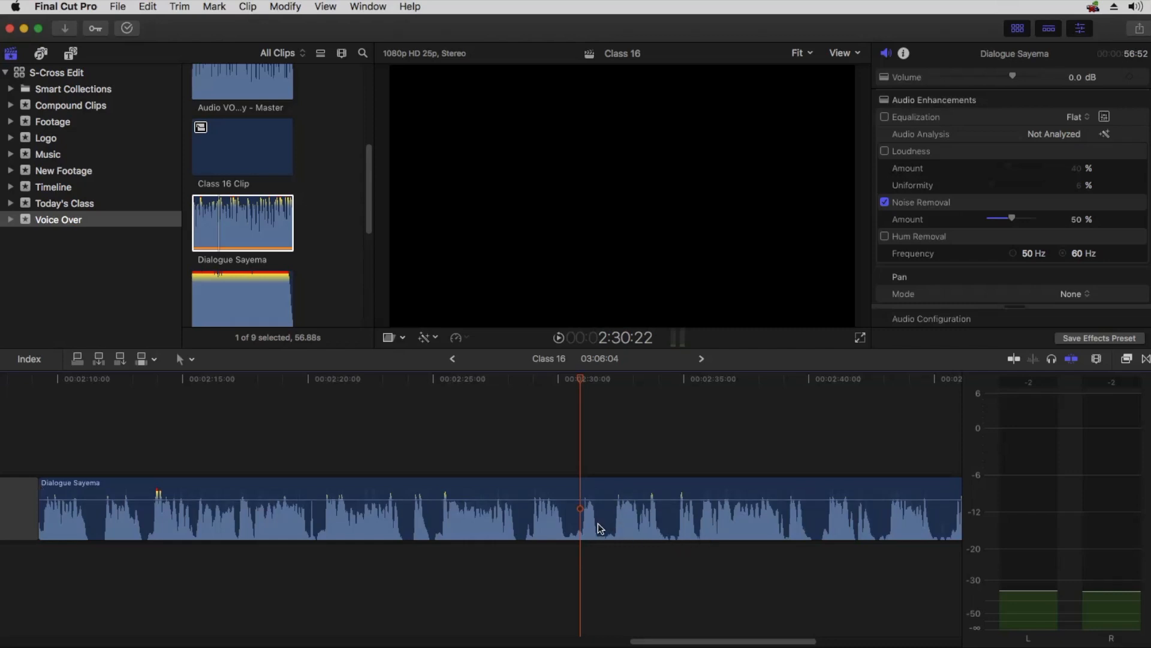
key("super+equal")
key("r")
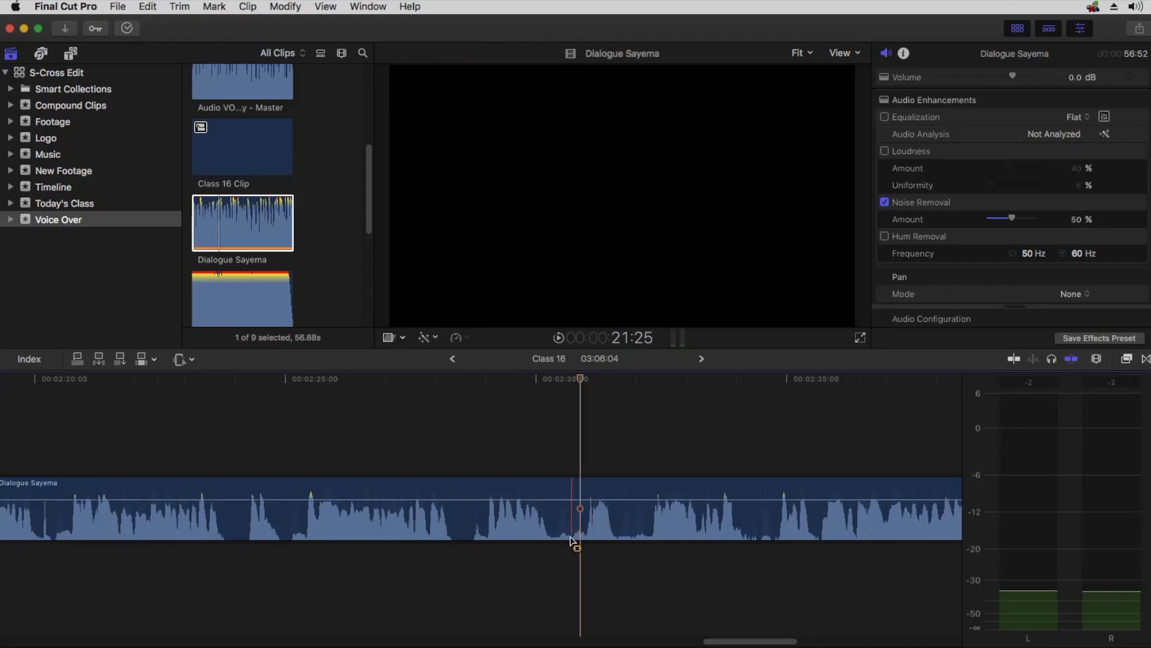
left_click_drag(586, 539, 553, 567)
left_click_drag(614, 530, 638, 539)
key("a")
left_click(633, 438)
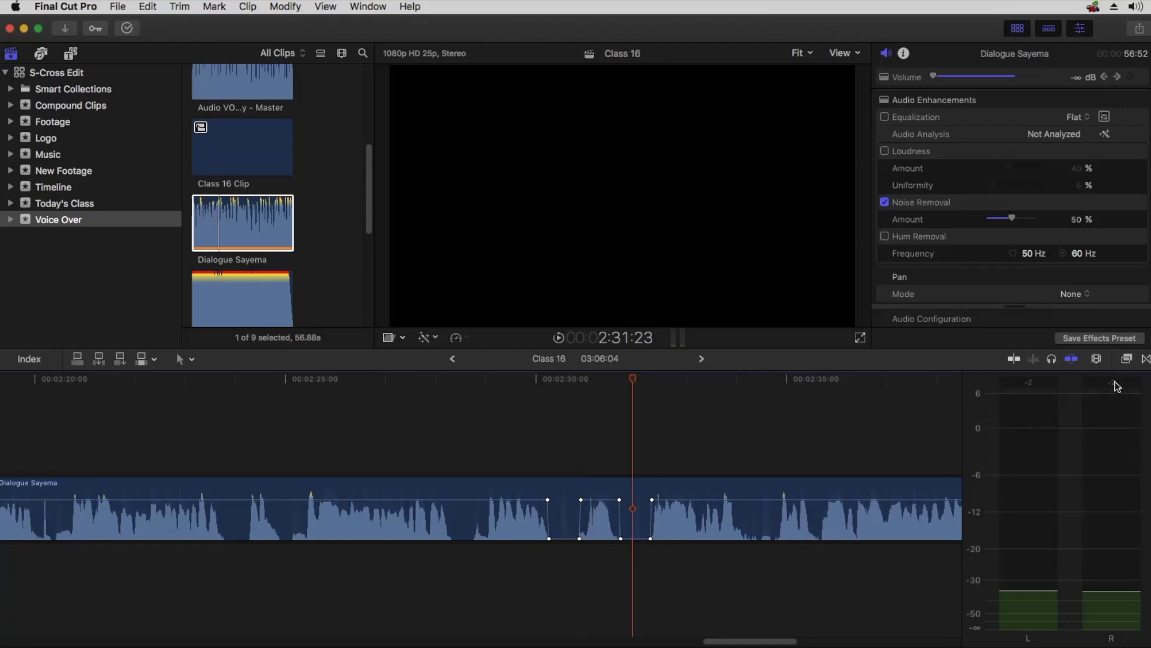
Search the audio effects for "noise gate" and close the effects browser.
key("super+5")
left_click(606, 428)
left_click_drag(692, 637, 550, 635)
type("noise gate")
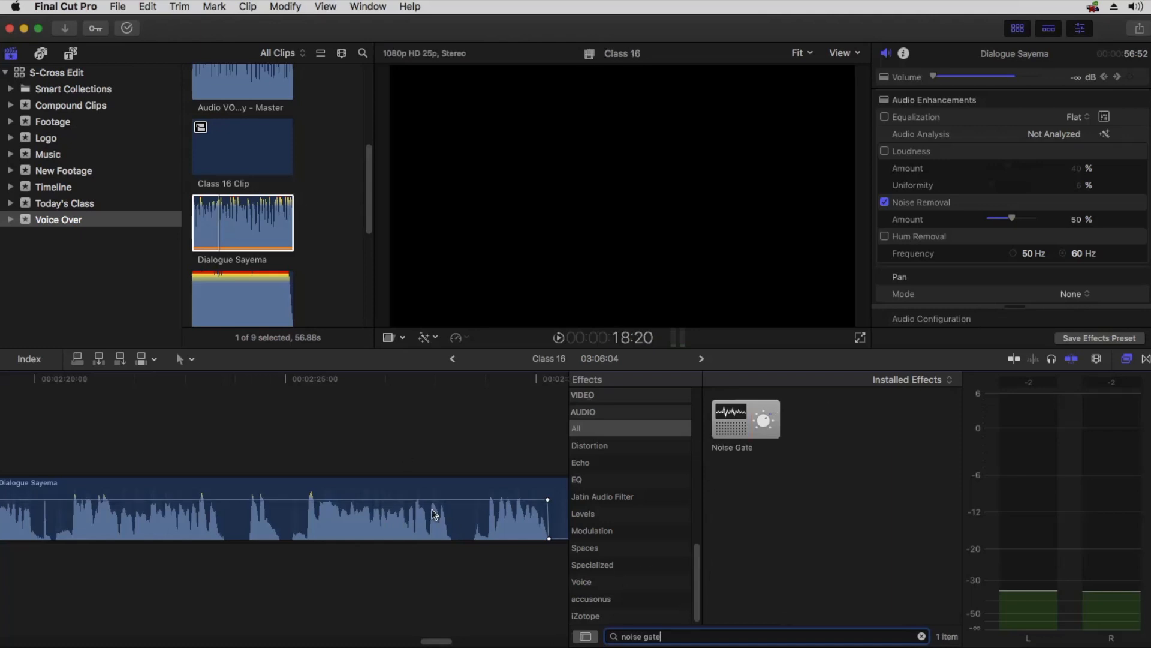
left_click(1123, 361)
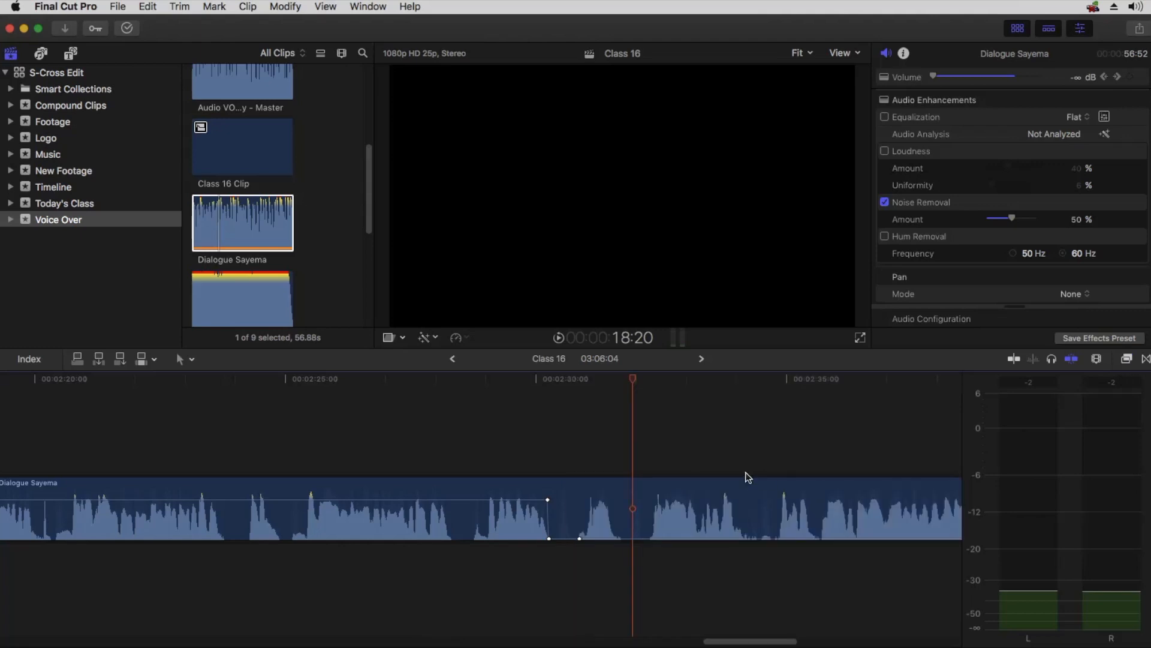
key("super+minus")
key("super+minus")
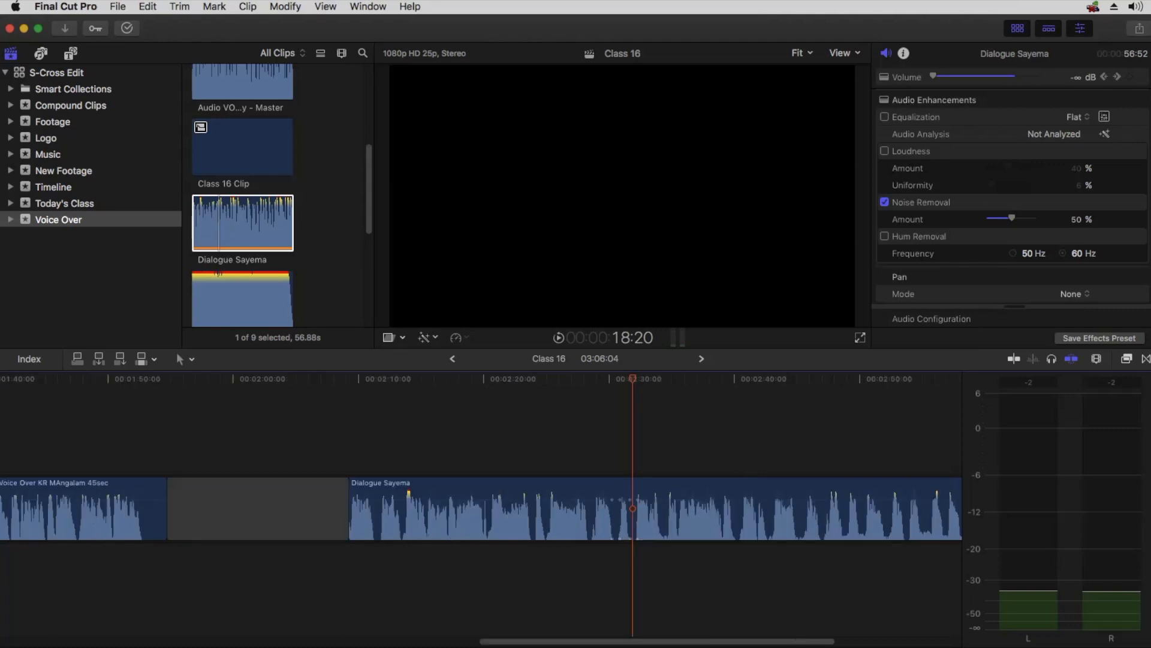
left_click(871, 502, "alt")
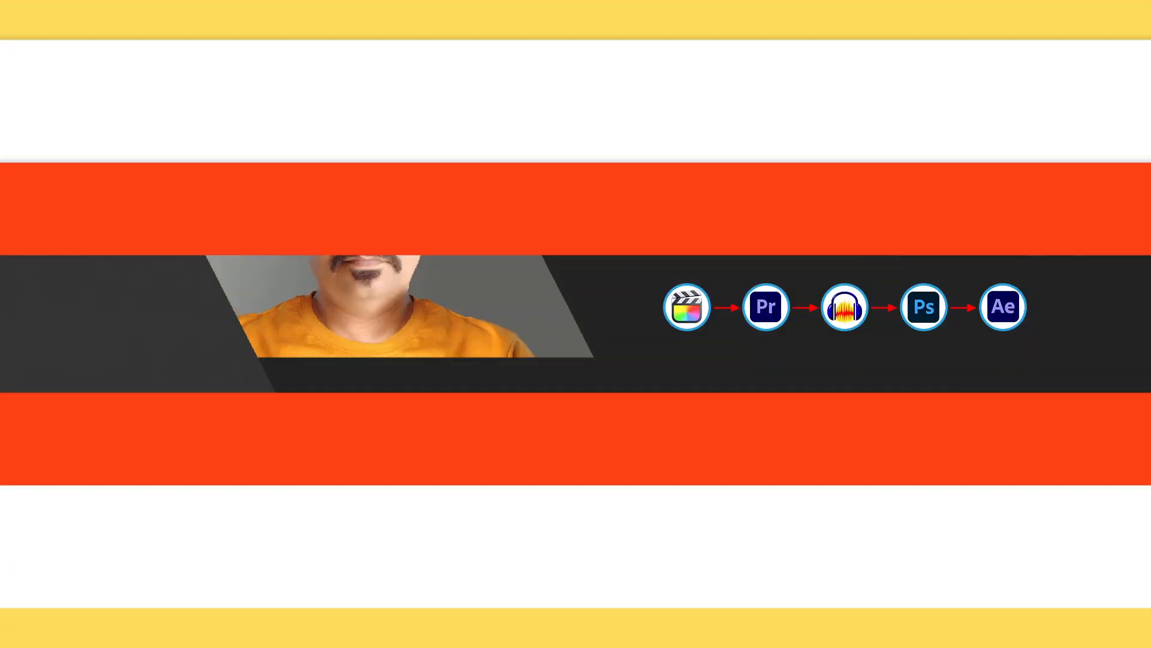